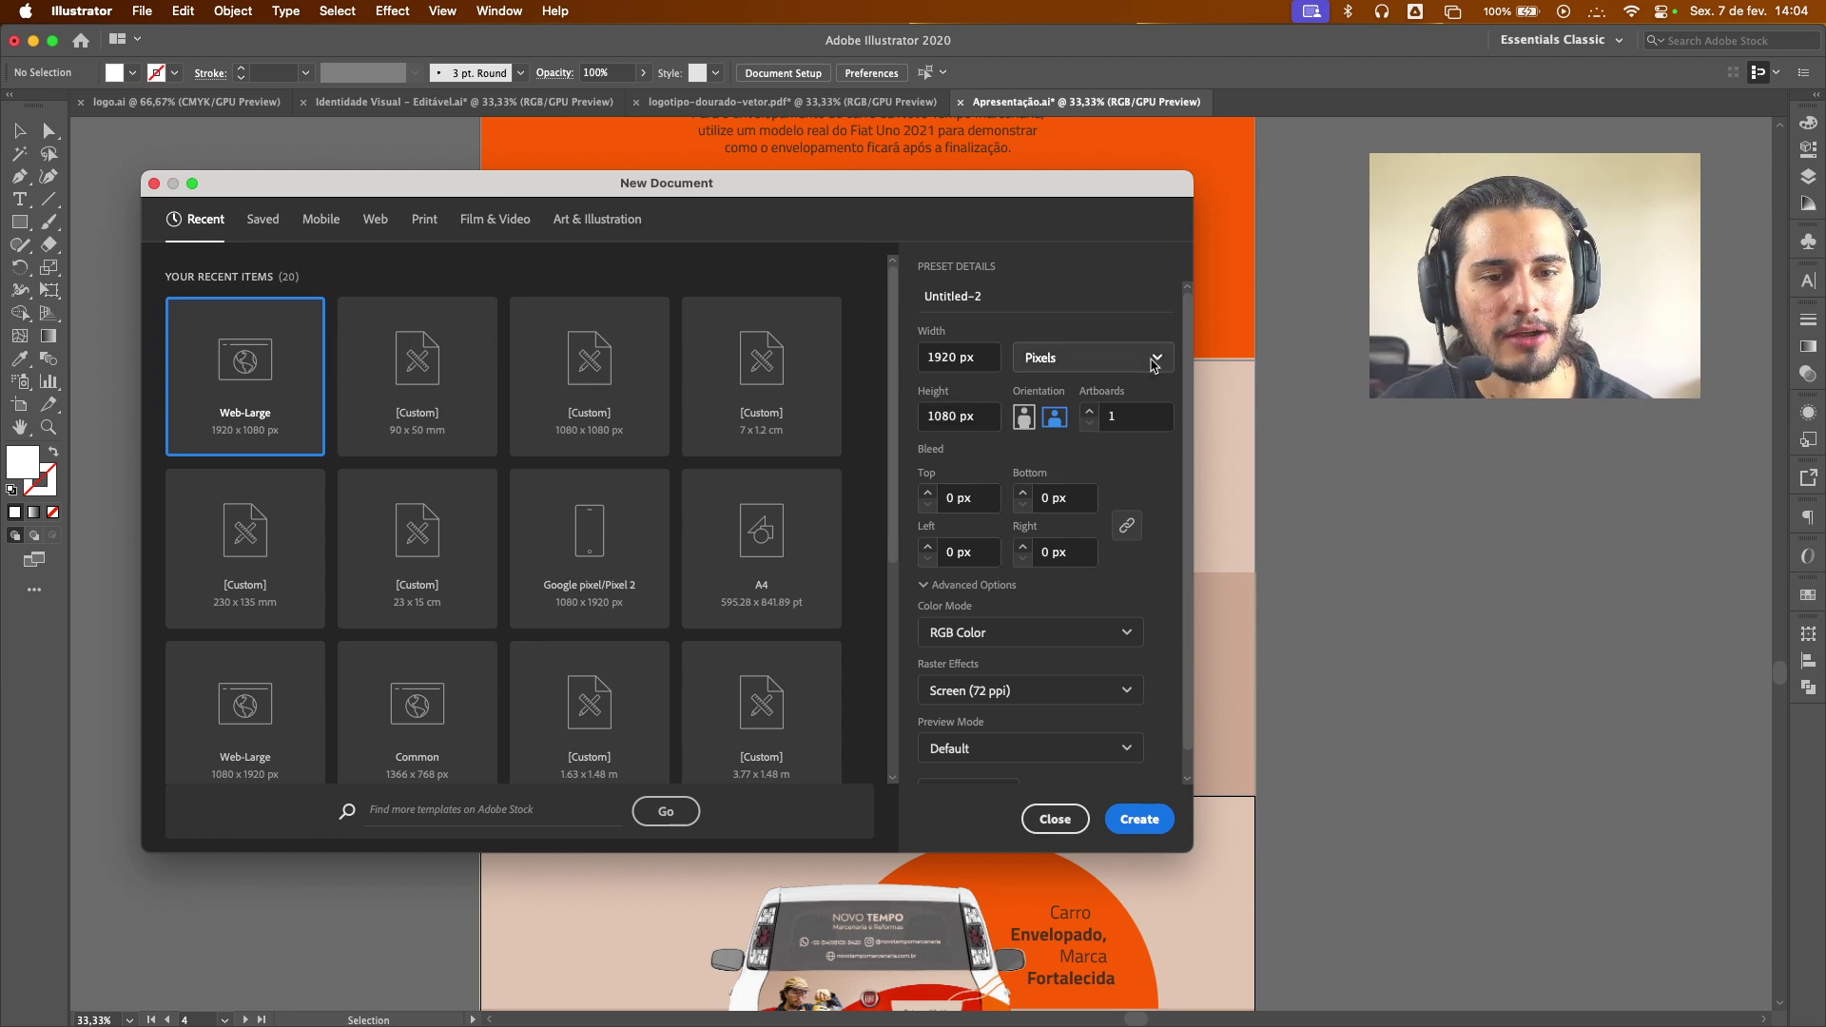
Review the new document's unit choices, width, height, artboard count and bleed fields
click(1153, 360)
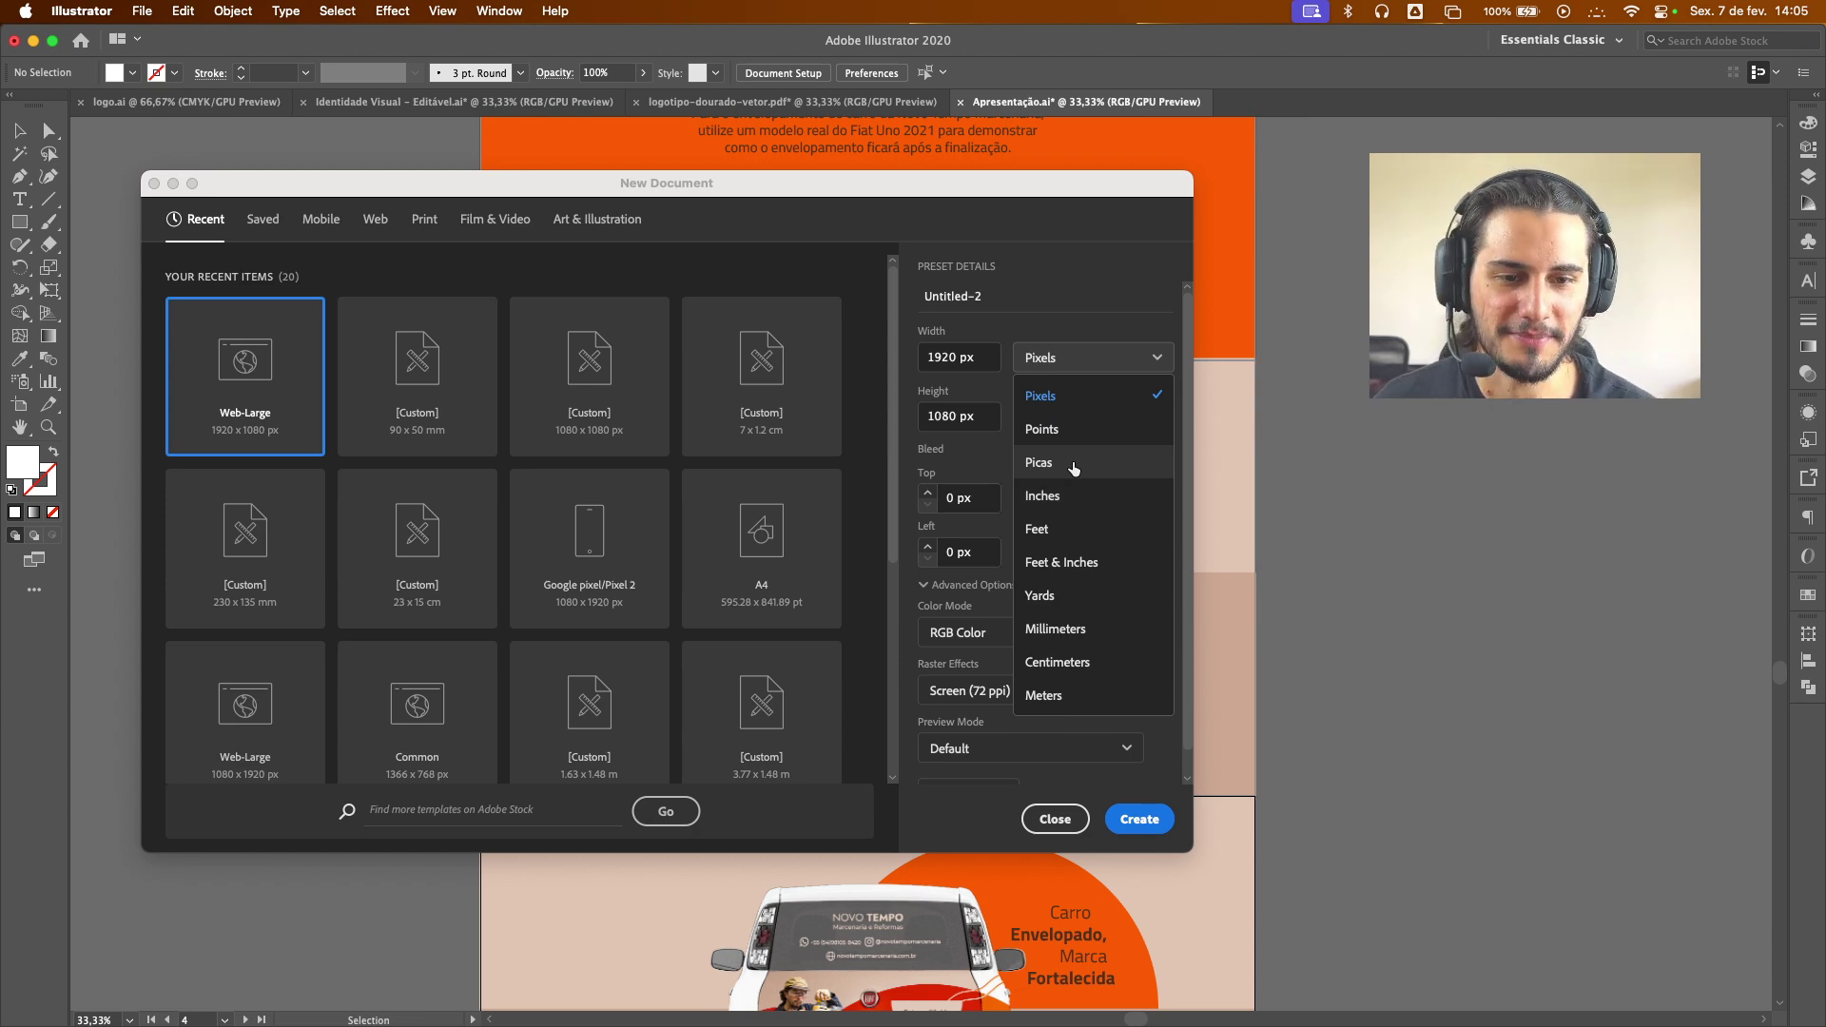
click(913, 403)
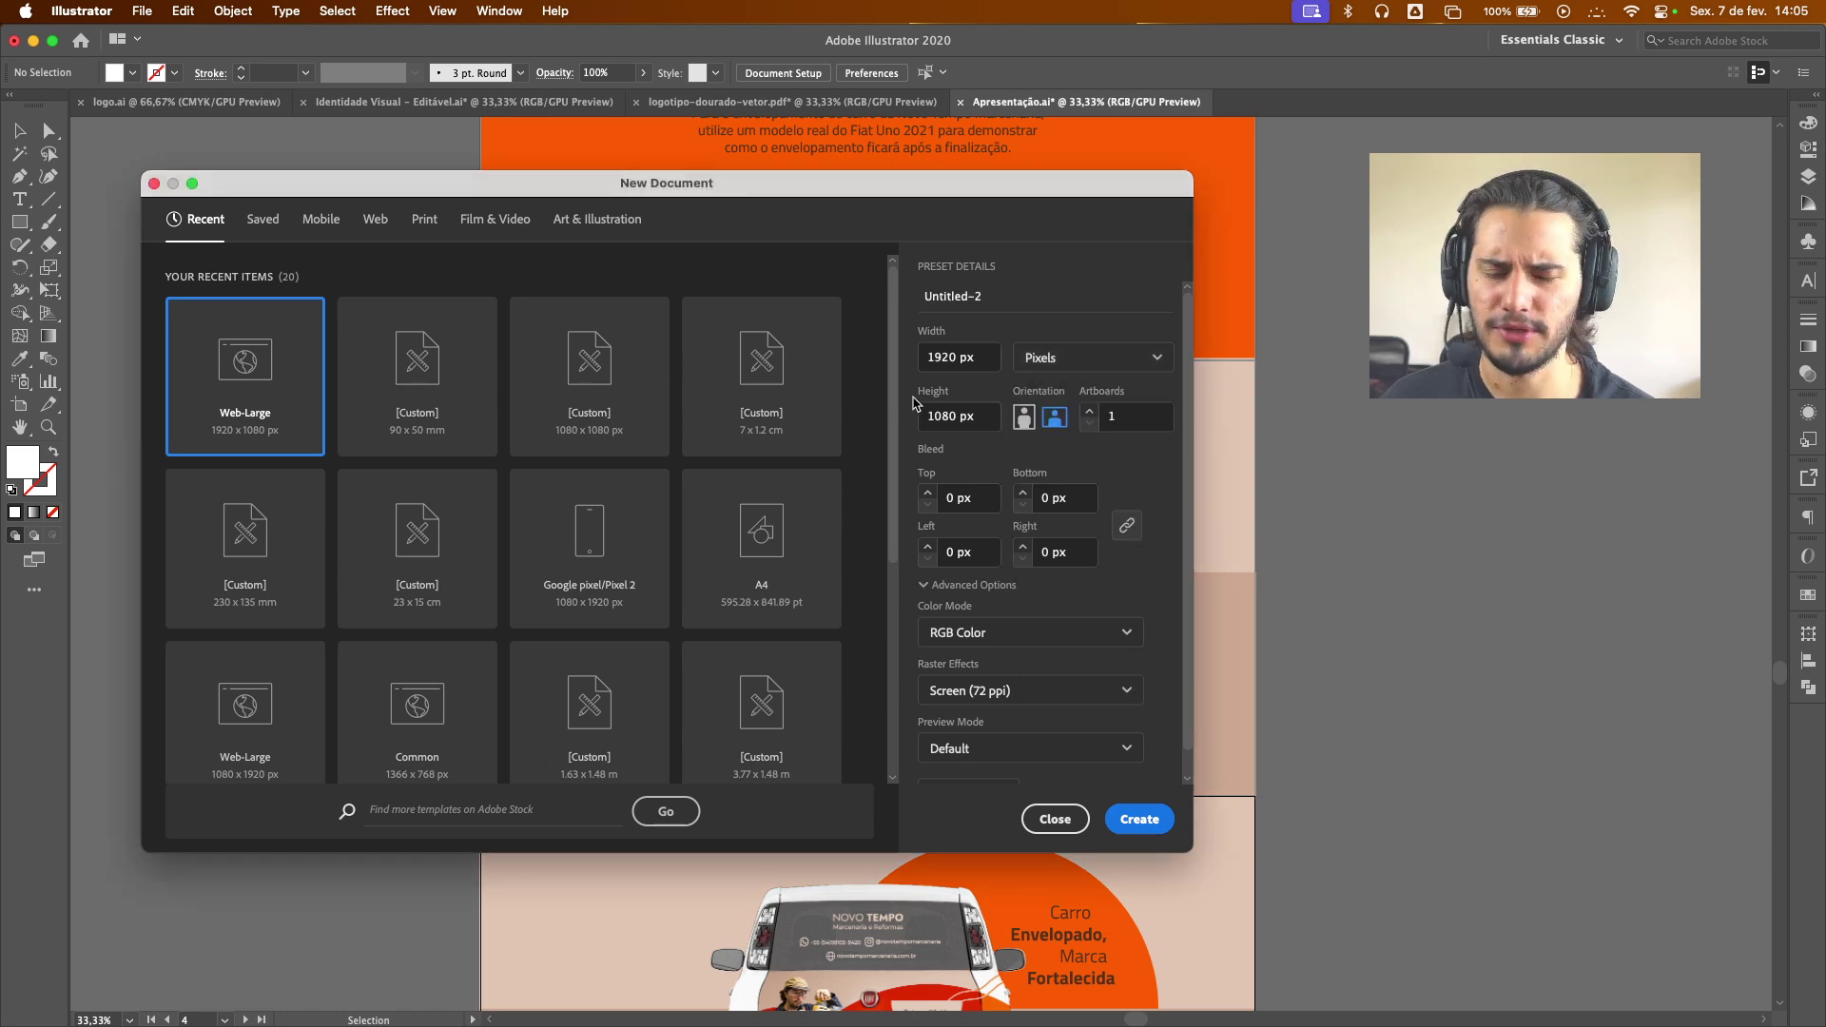
drag(993, 360, 935, 359)
click(908, 380)
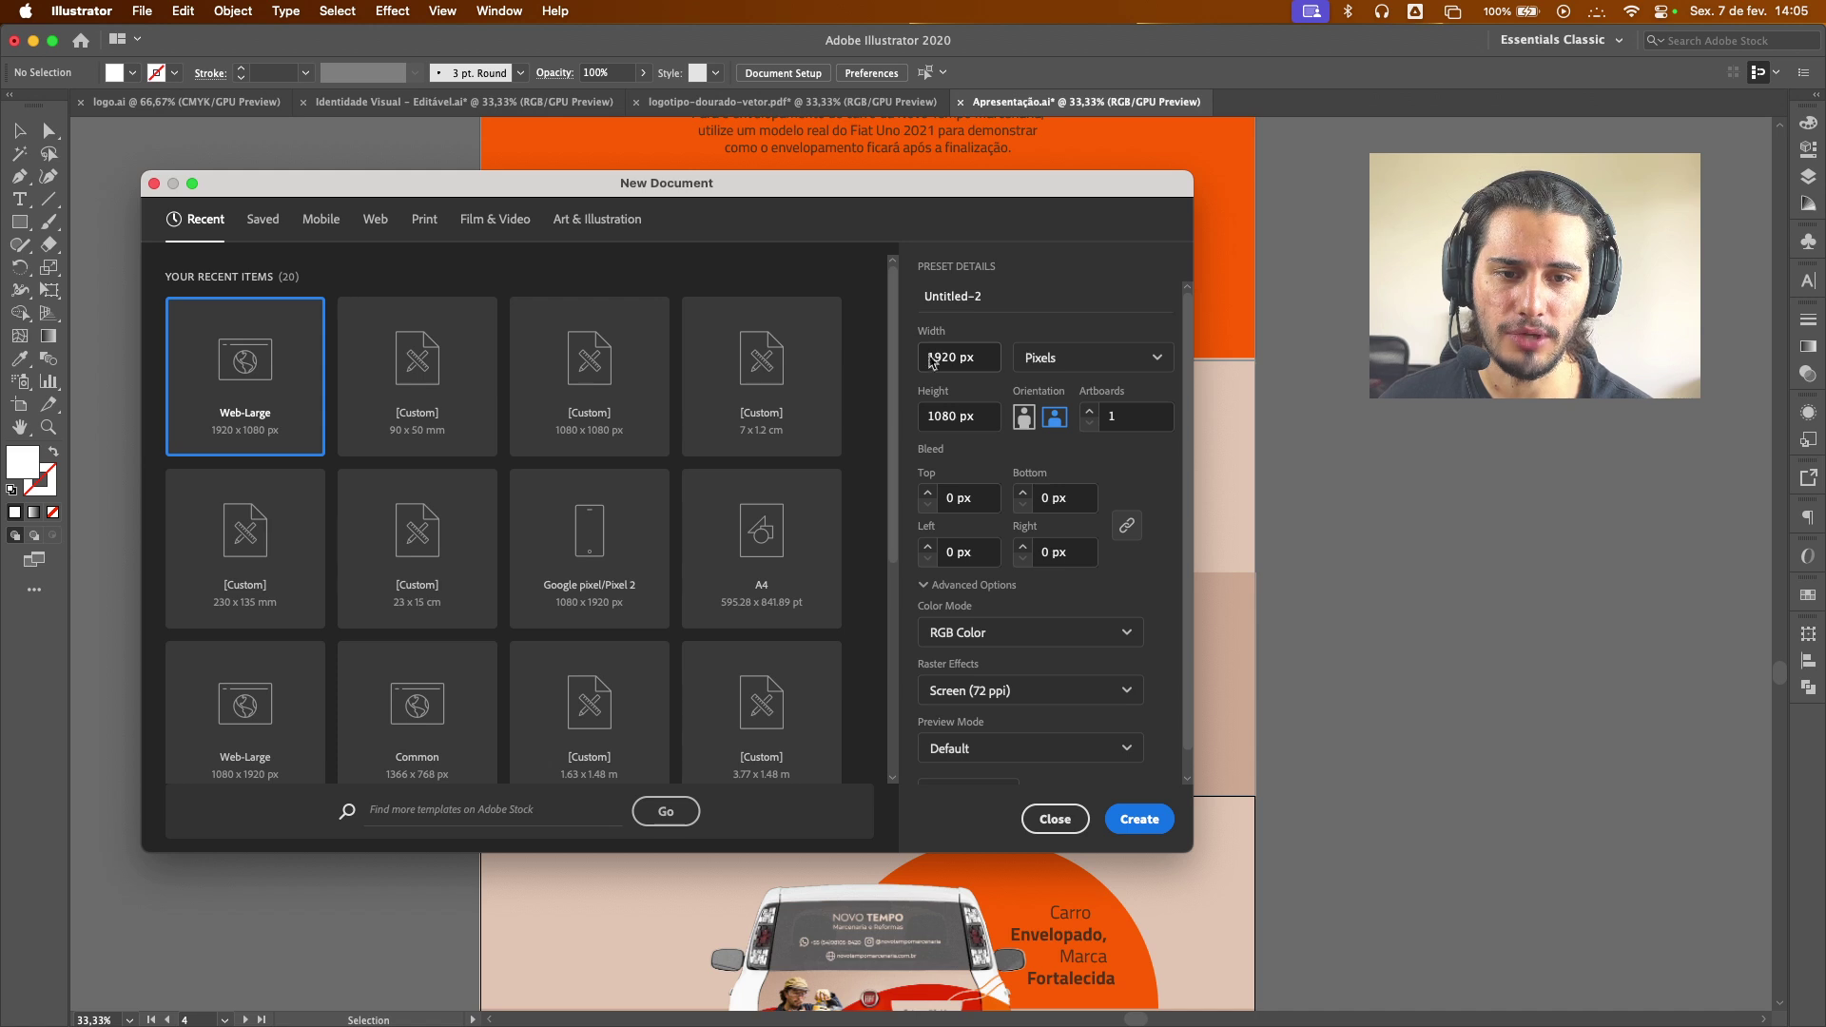
drag(985, 419, 932, 417)
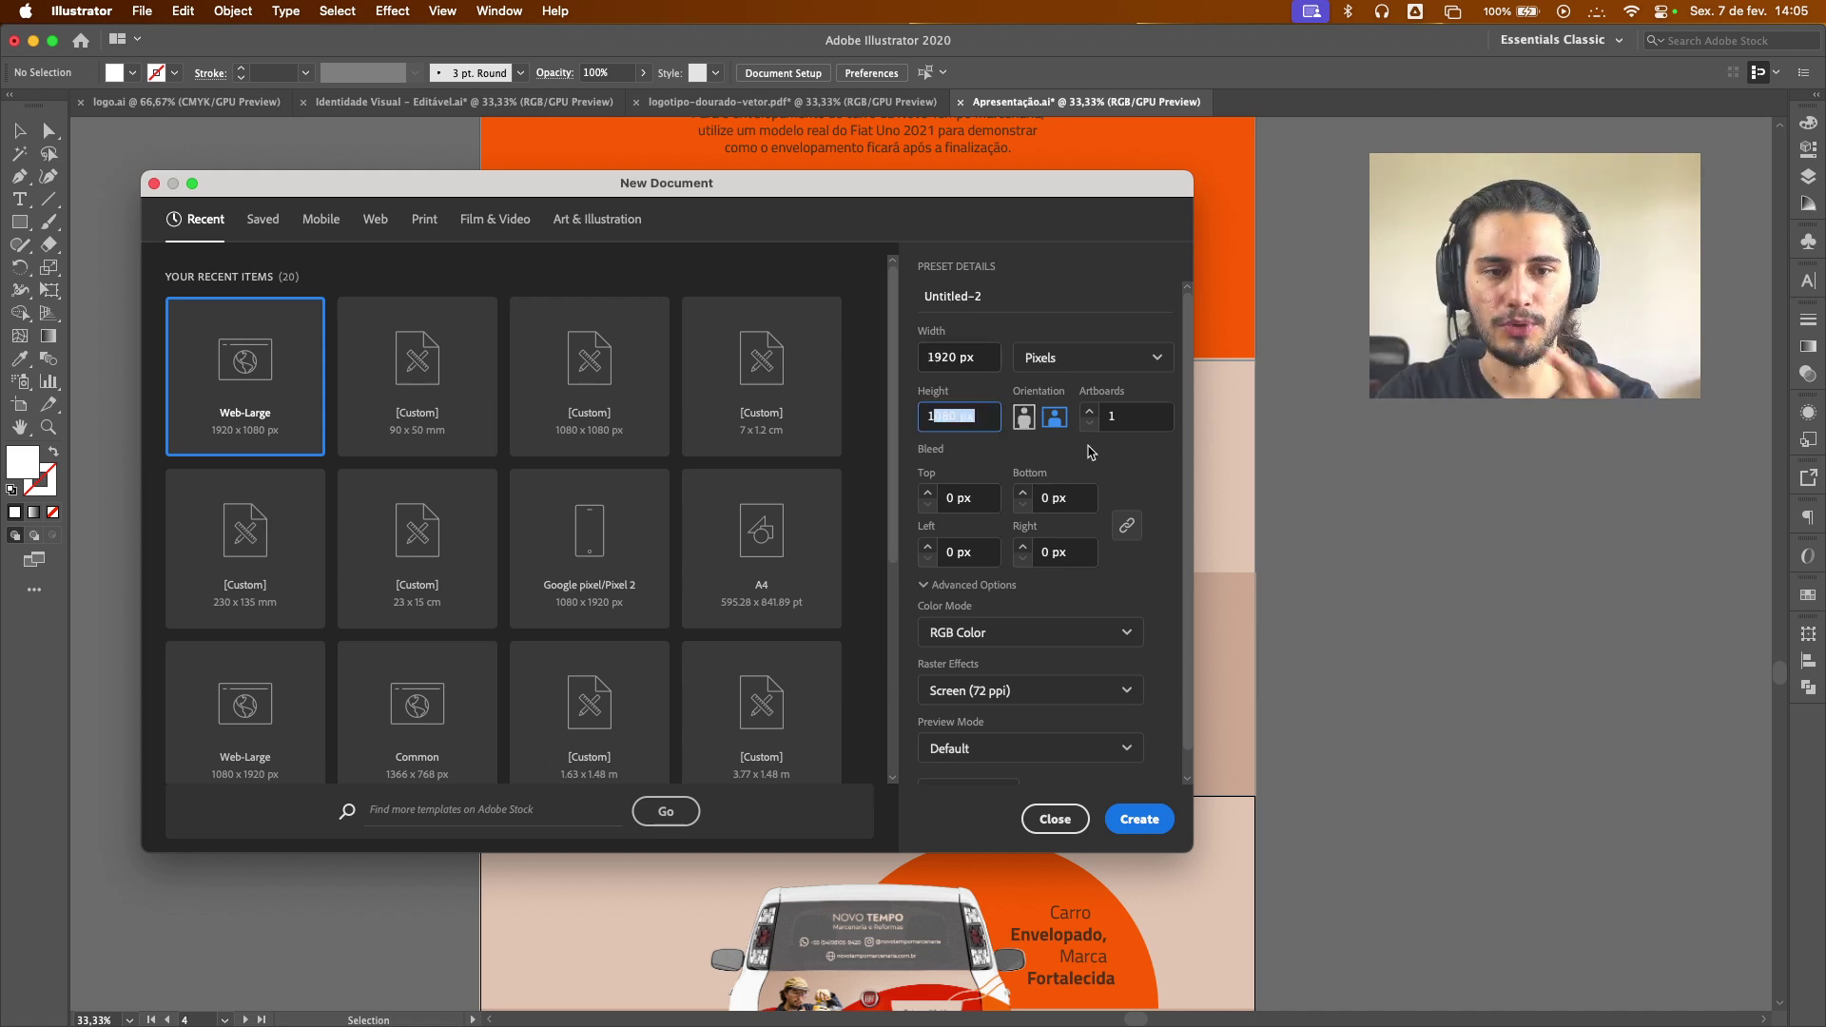
click(1131, 419)
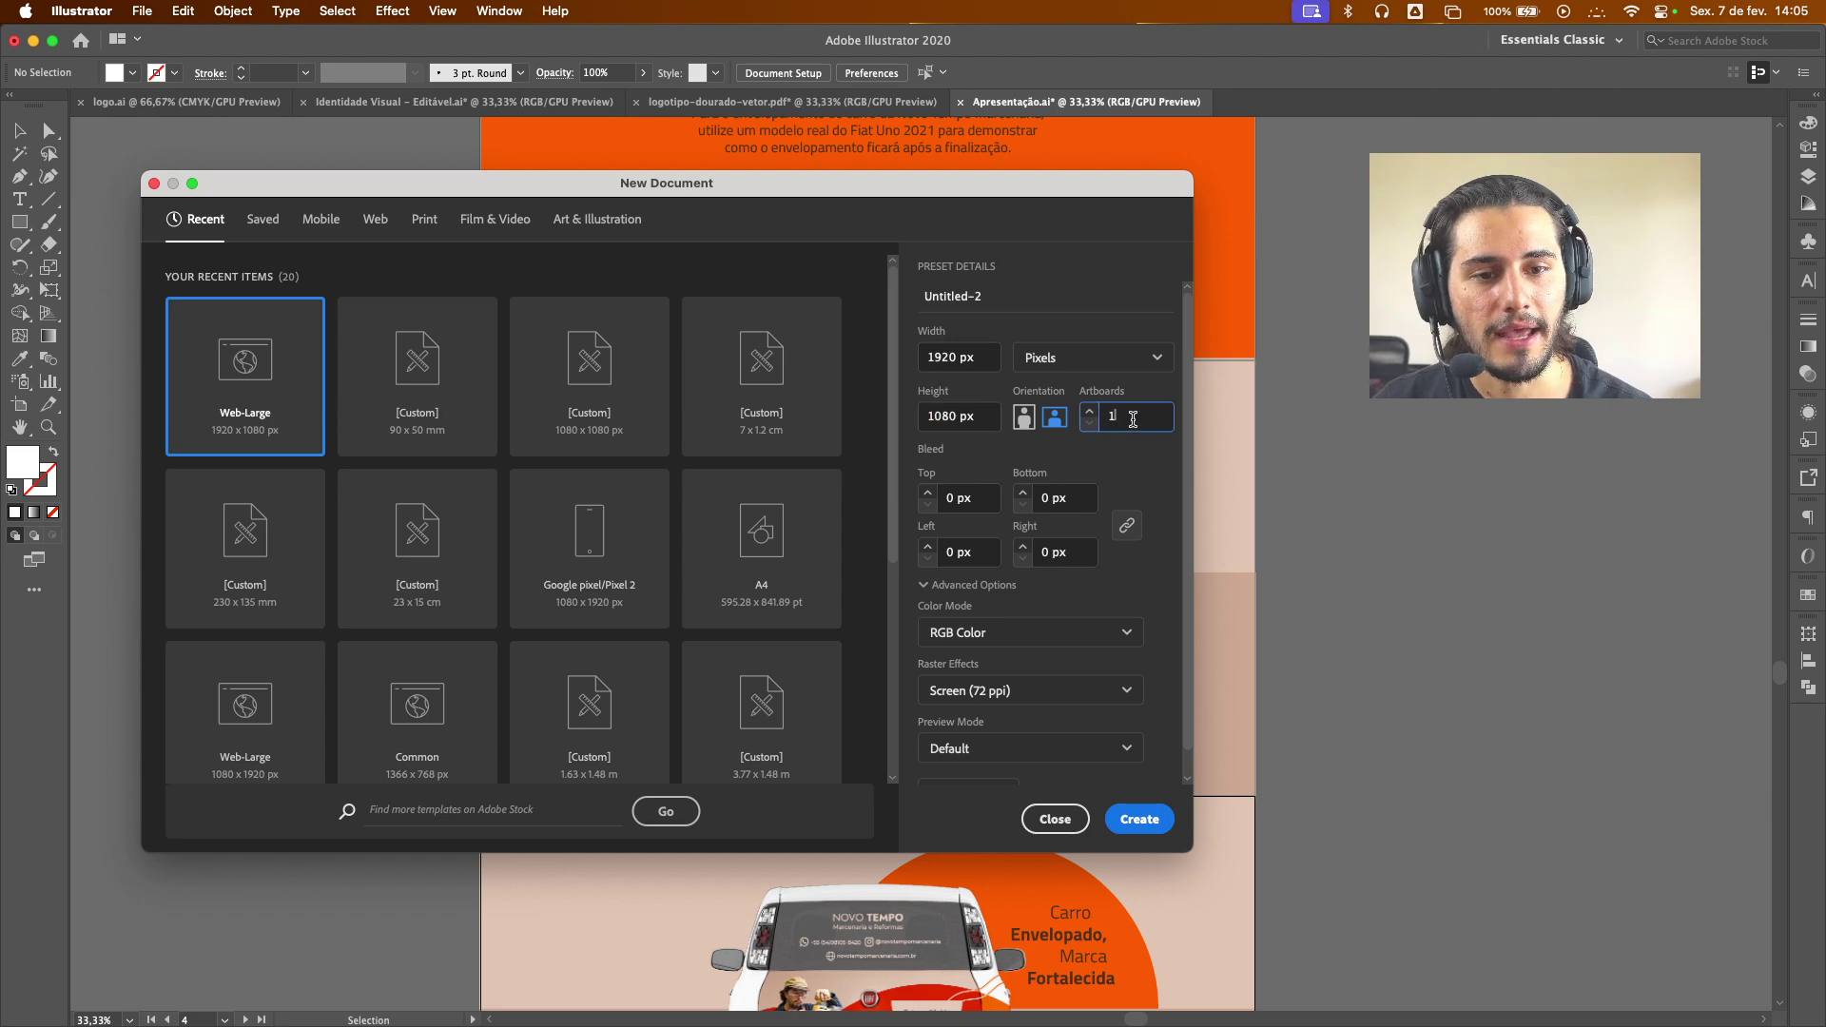
drag(1132, 419, 1109, 418)
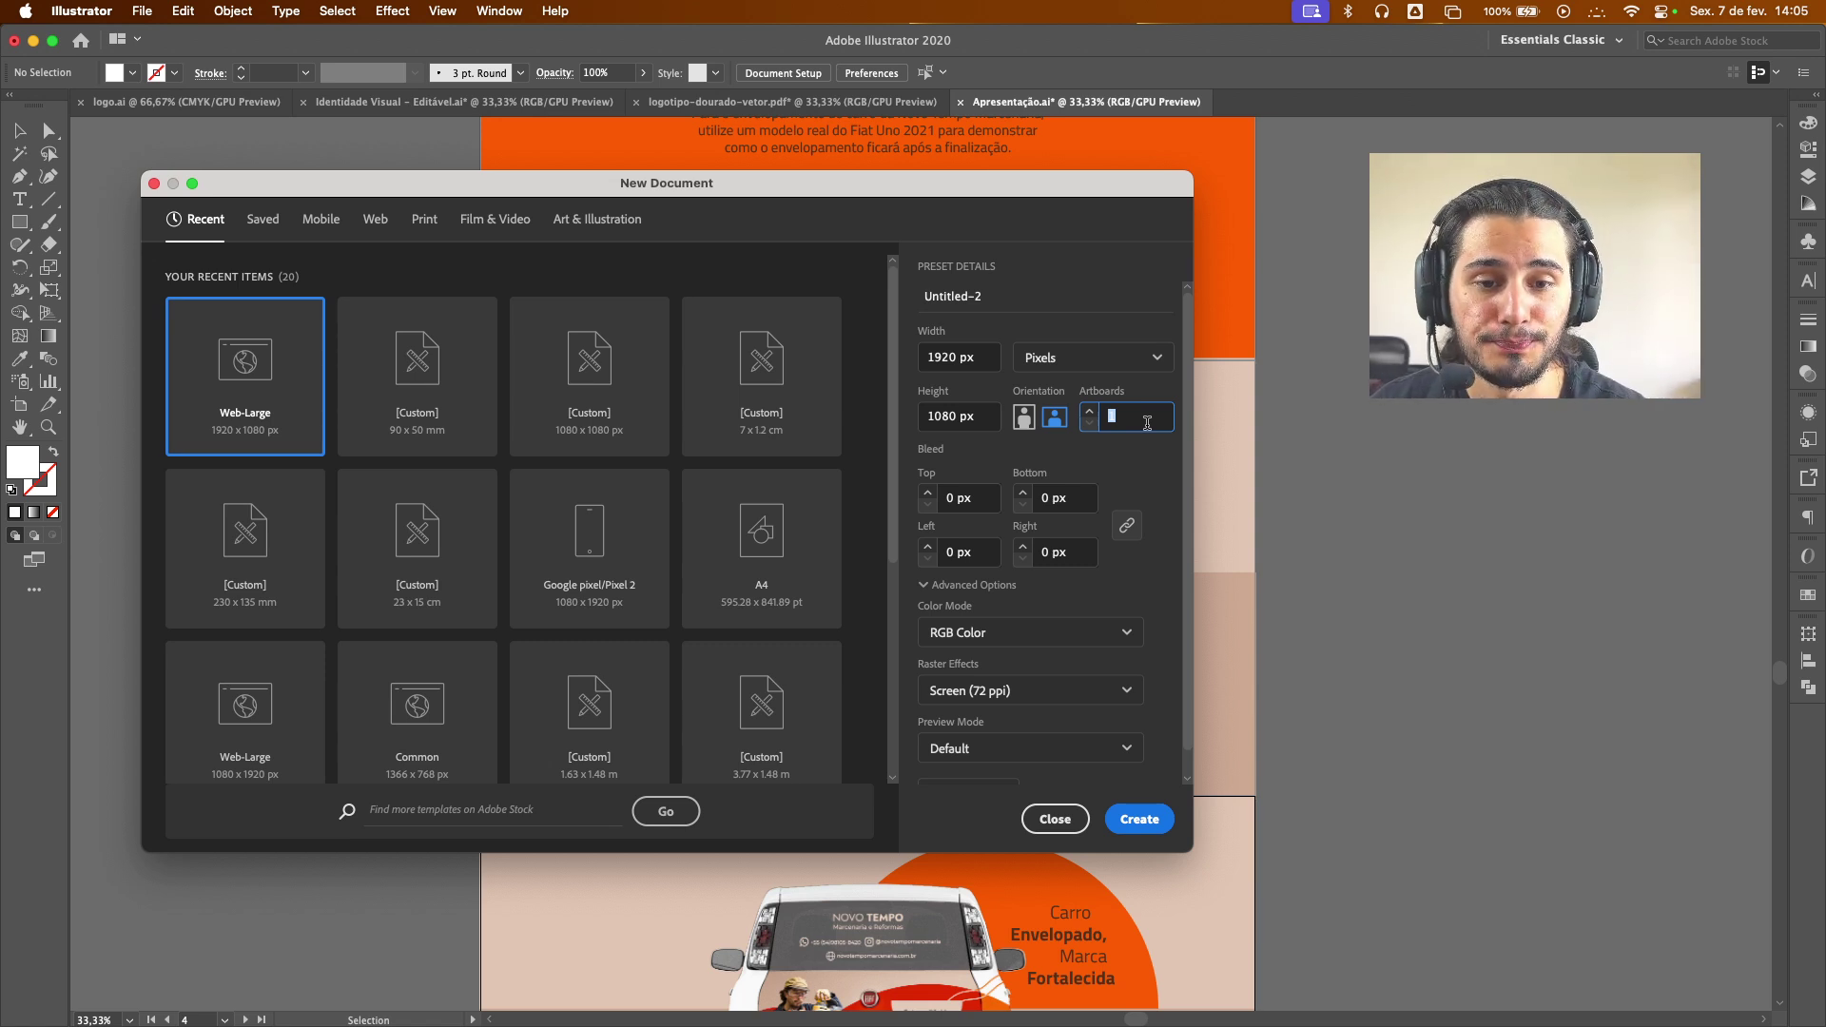
click(989, 468)
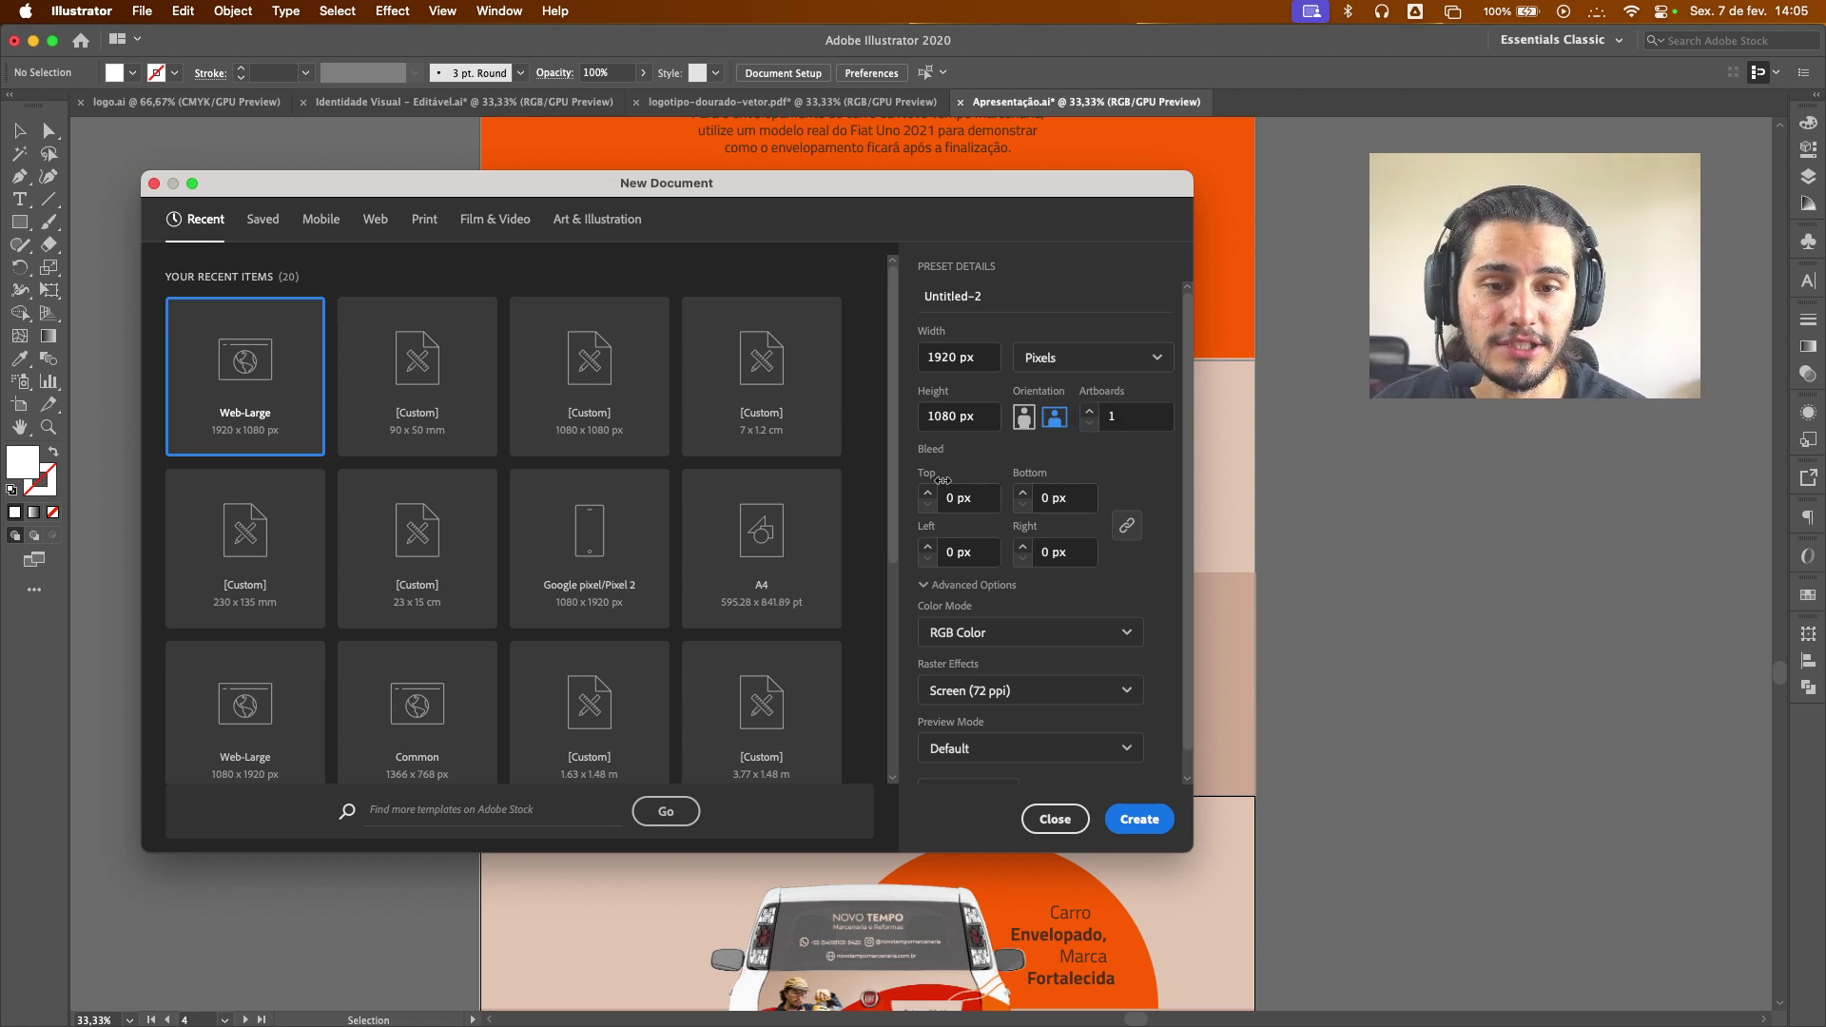
click(995, 504)
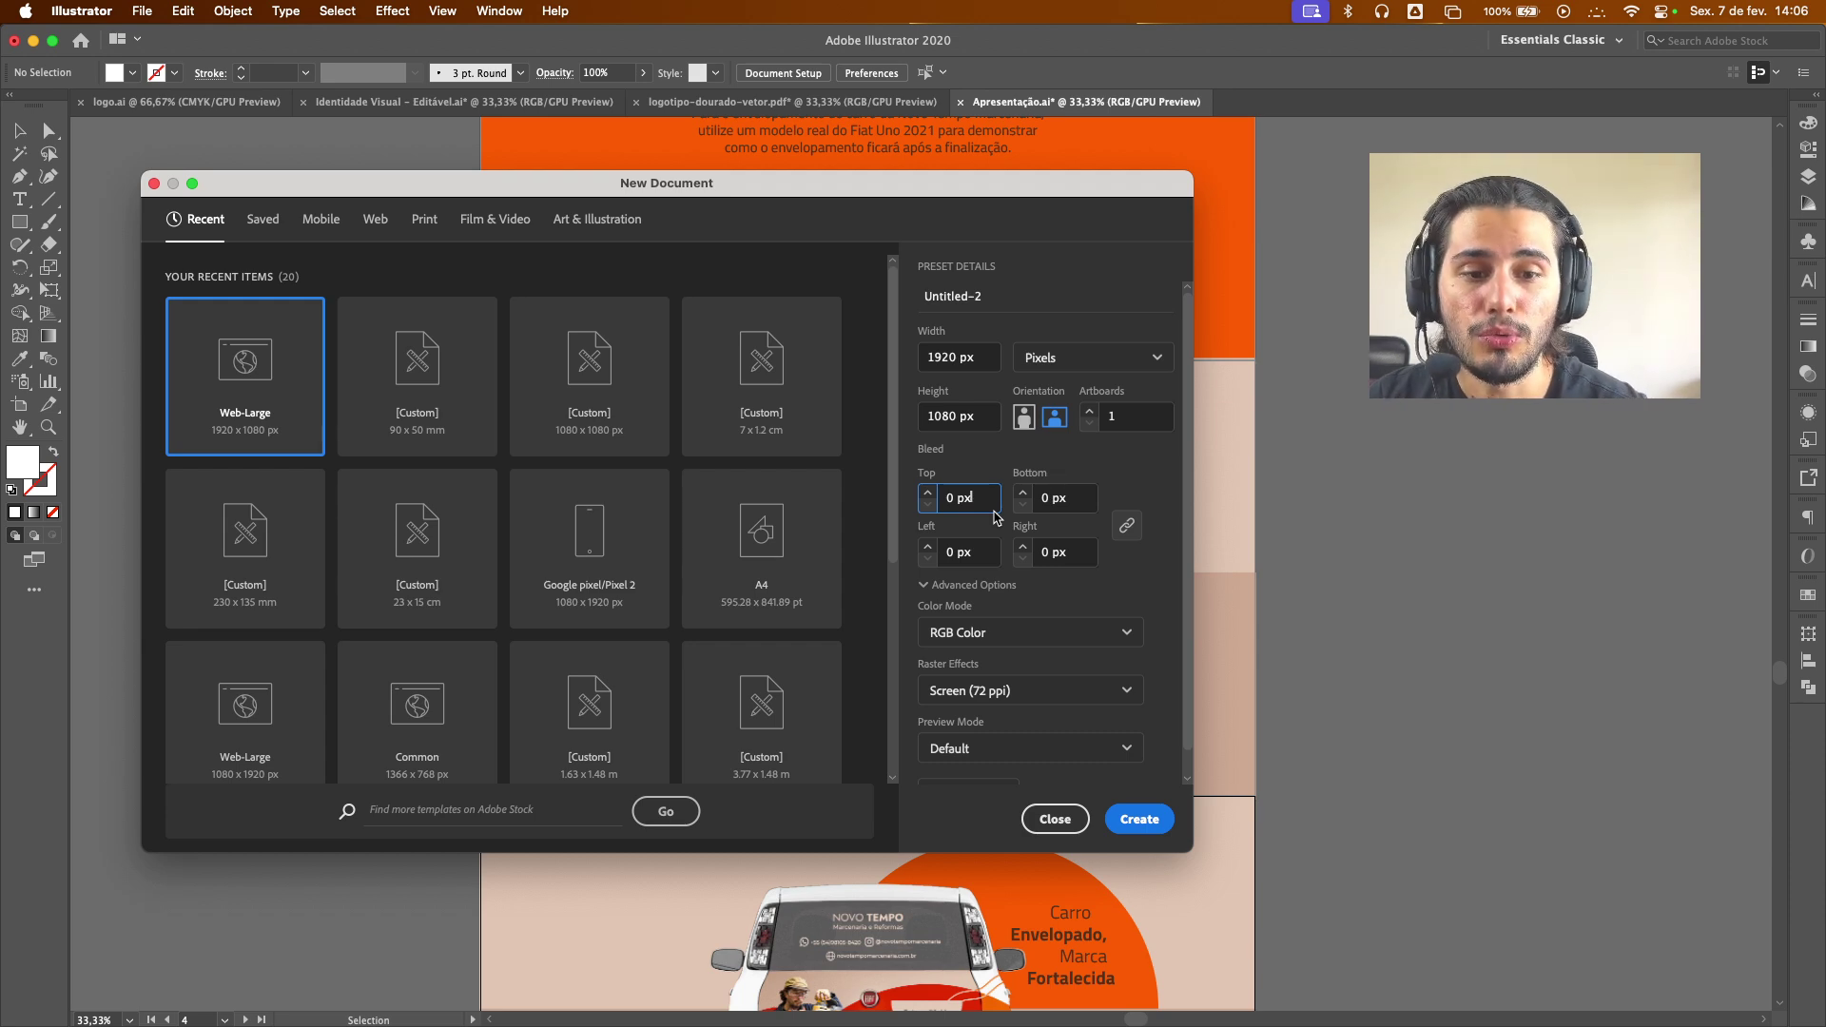
Examine the advanced options and the colour mode choices for the new document
scroll(1126, 578, down, 1)
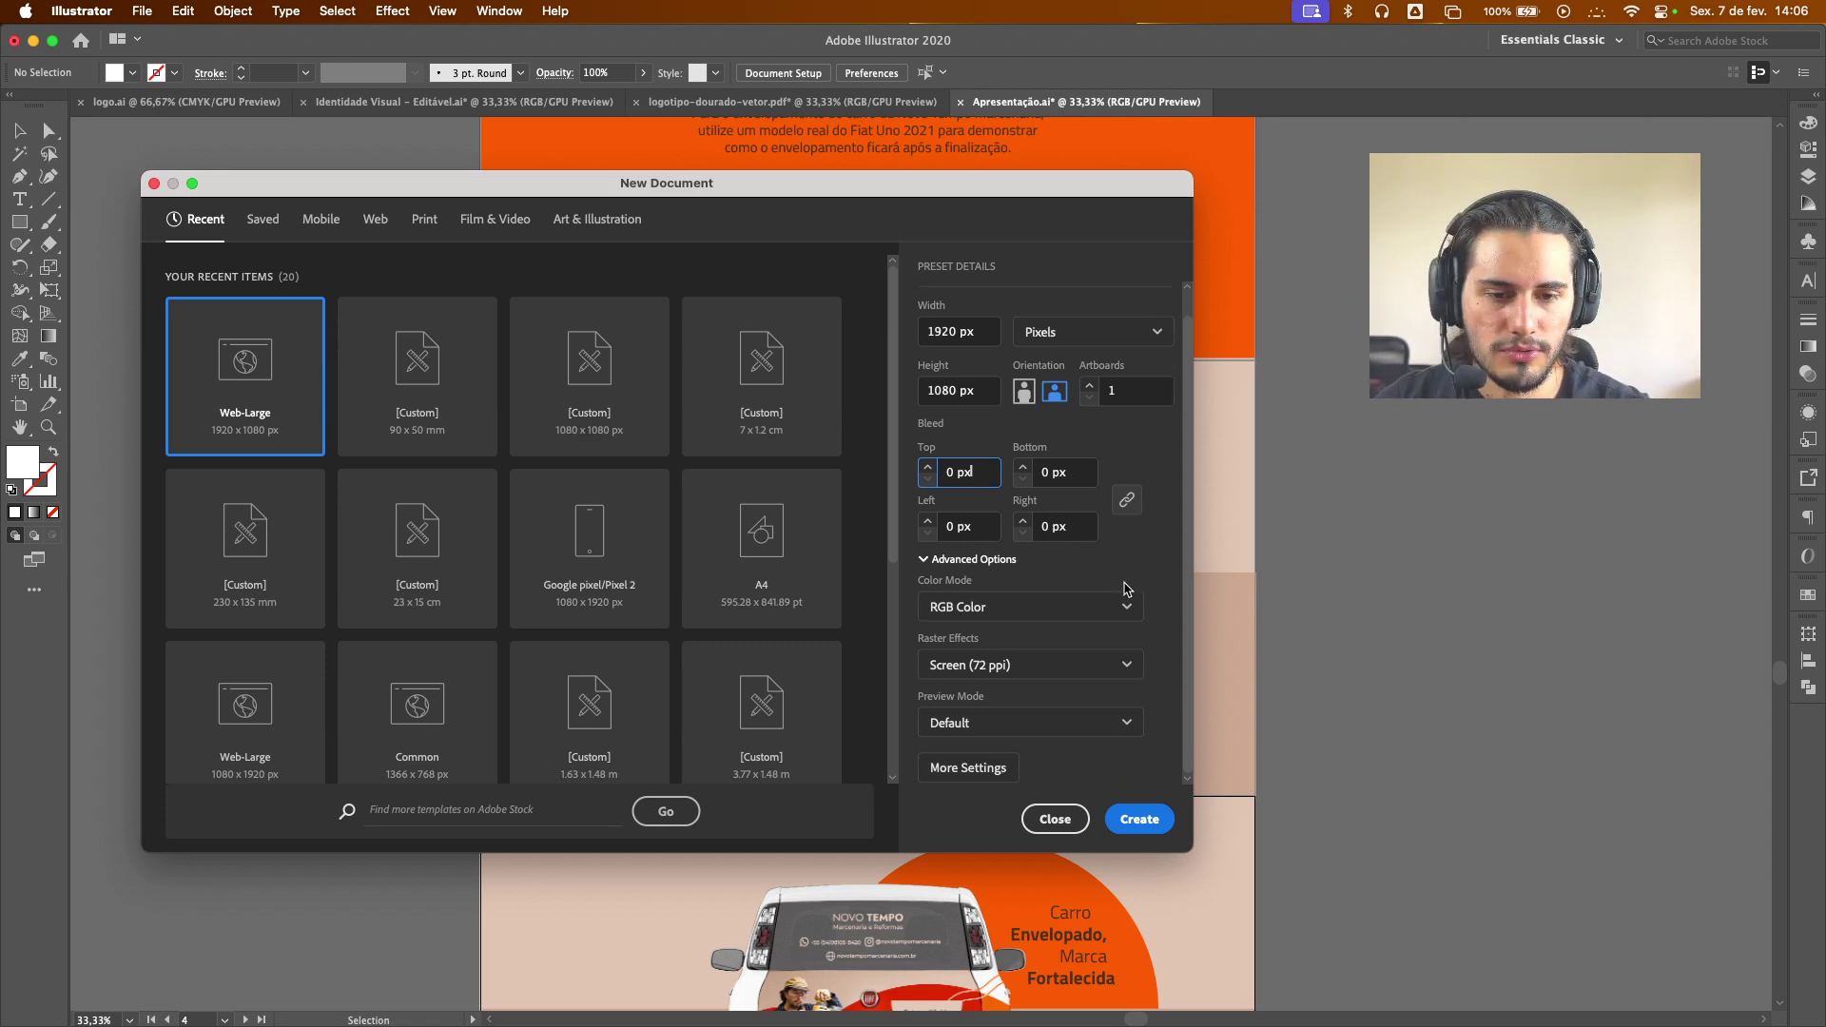
click(1041, 605)
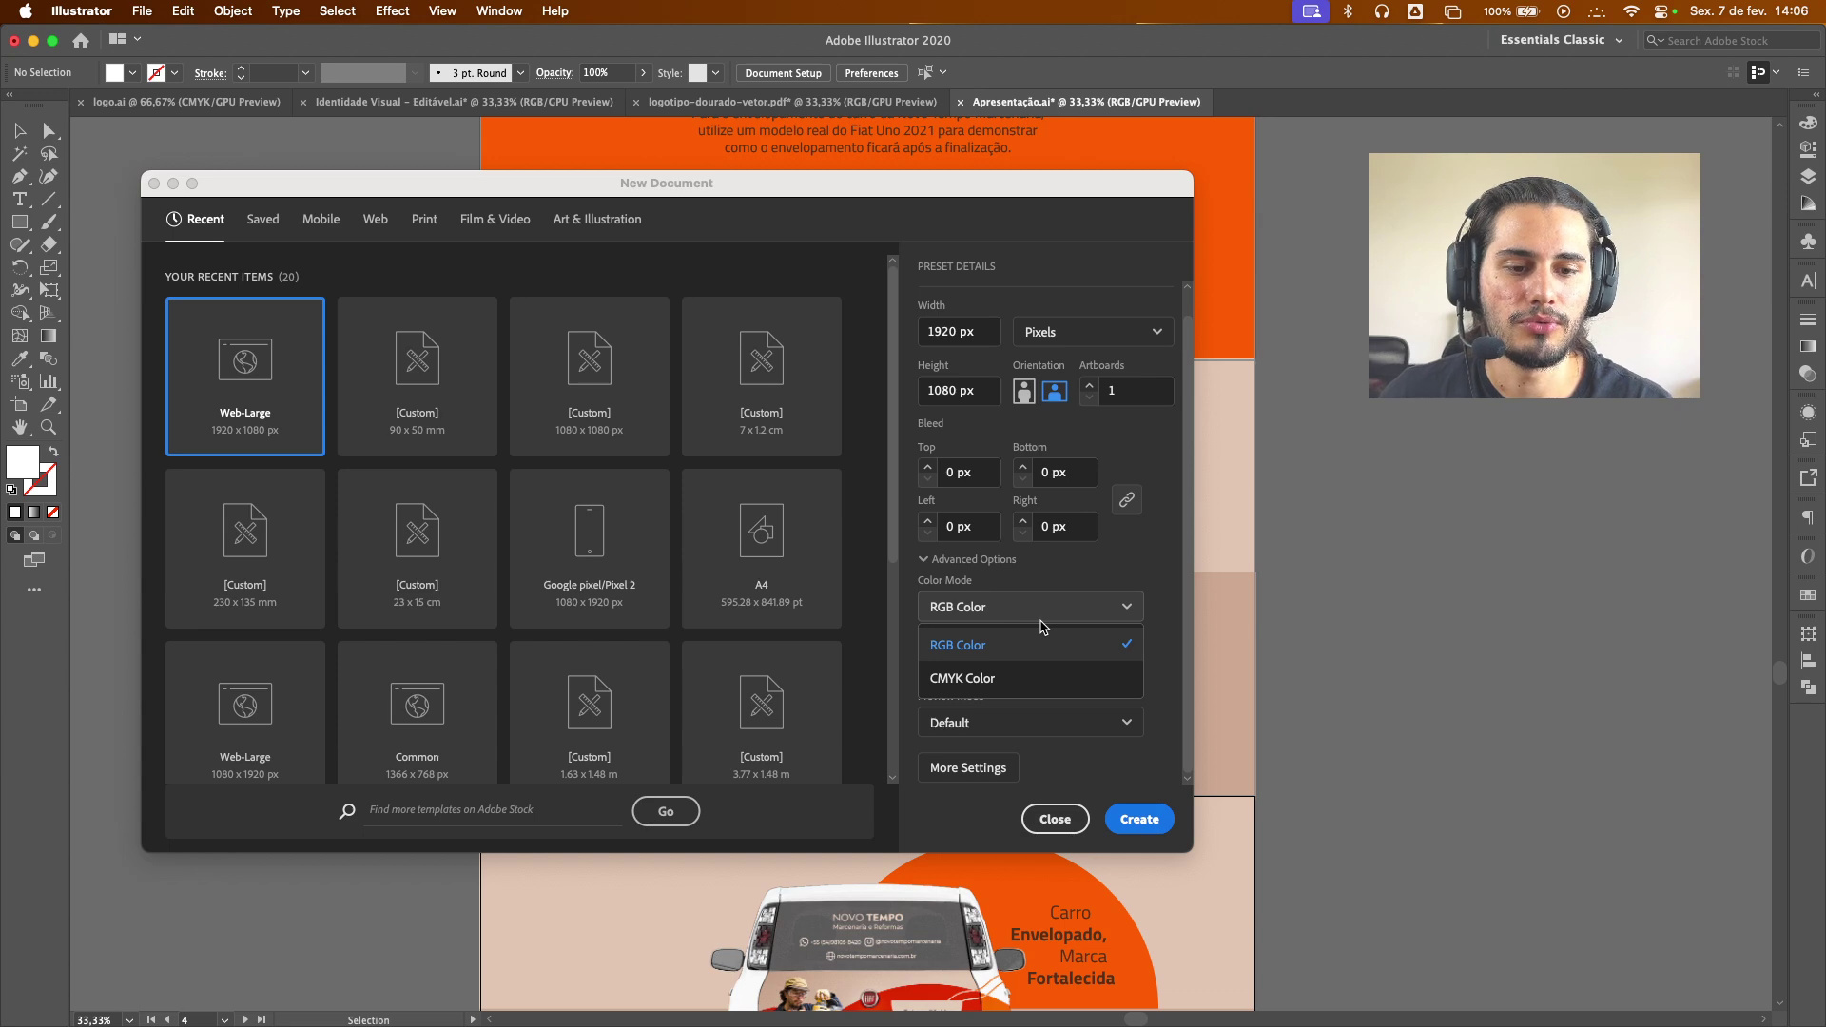
click(1071, 601)
click(1122, 563)
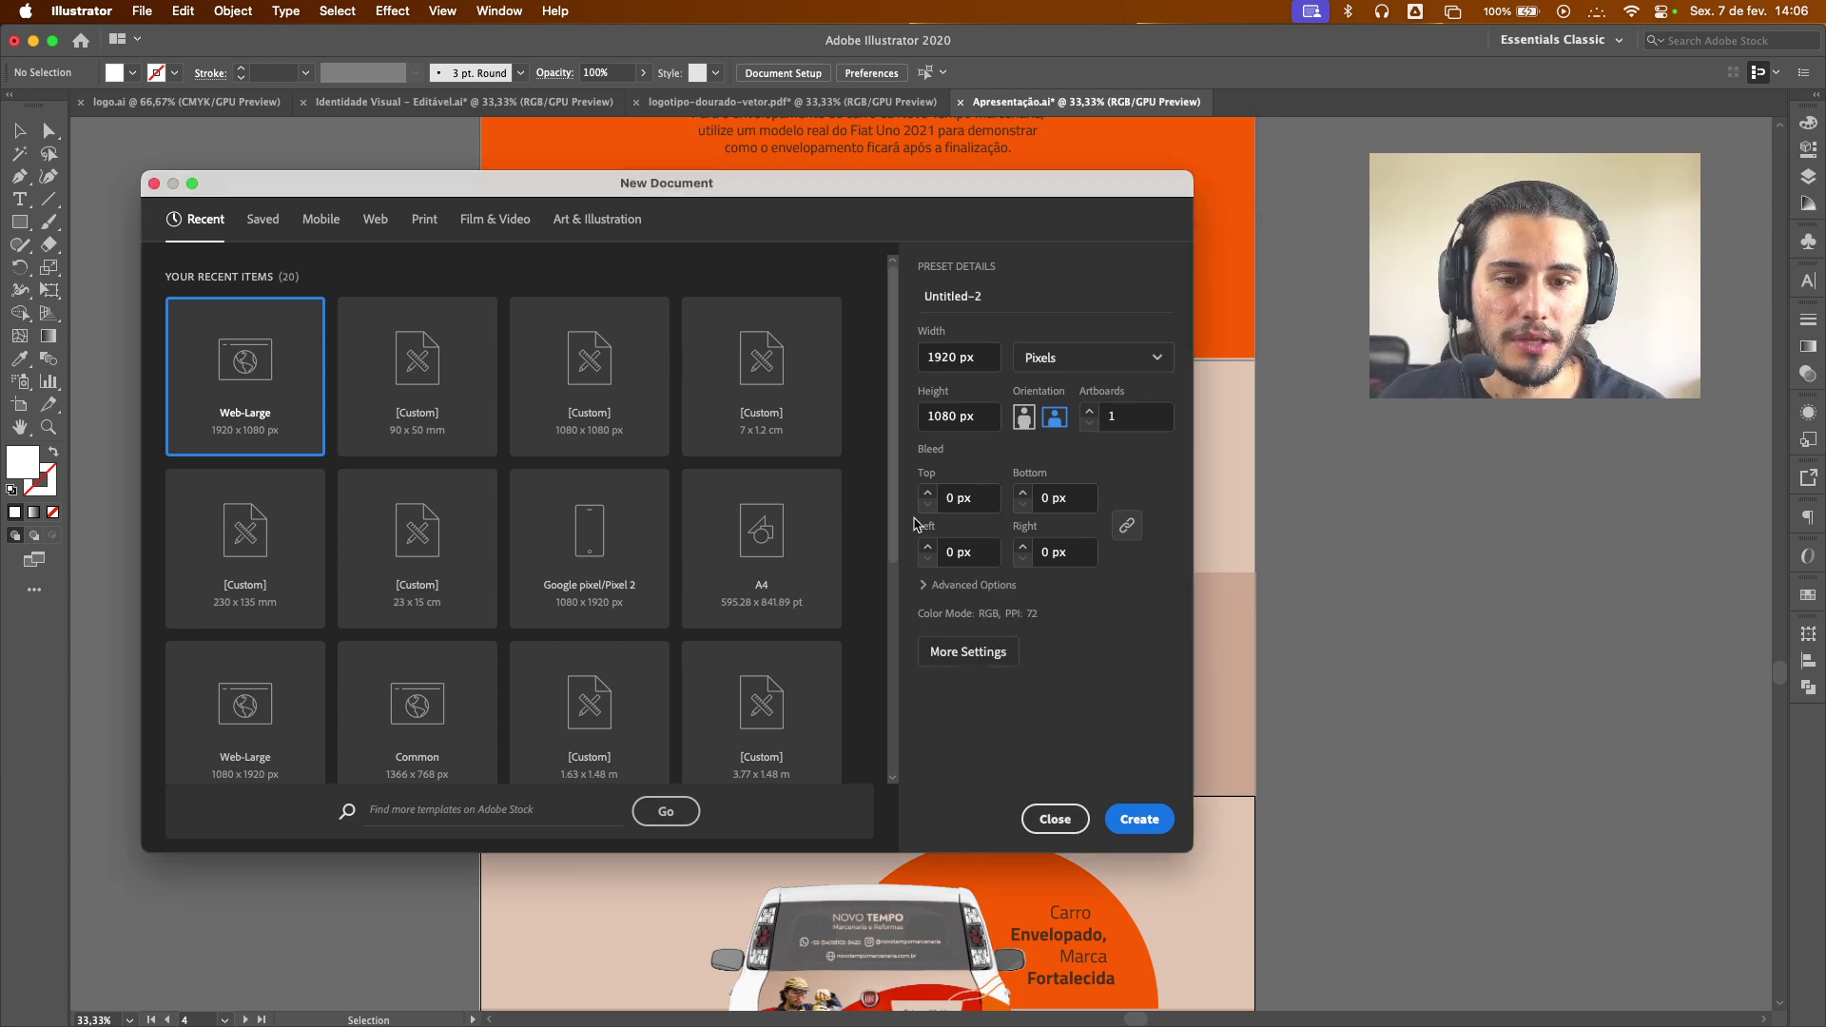
click(938, 584)
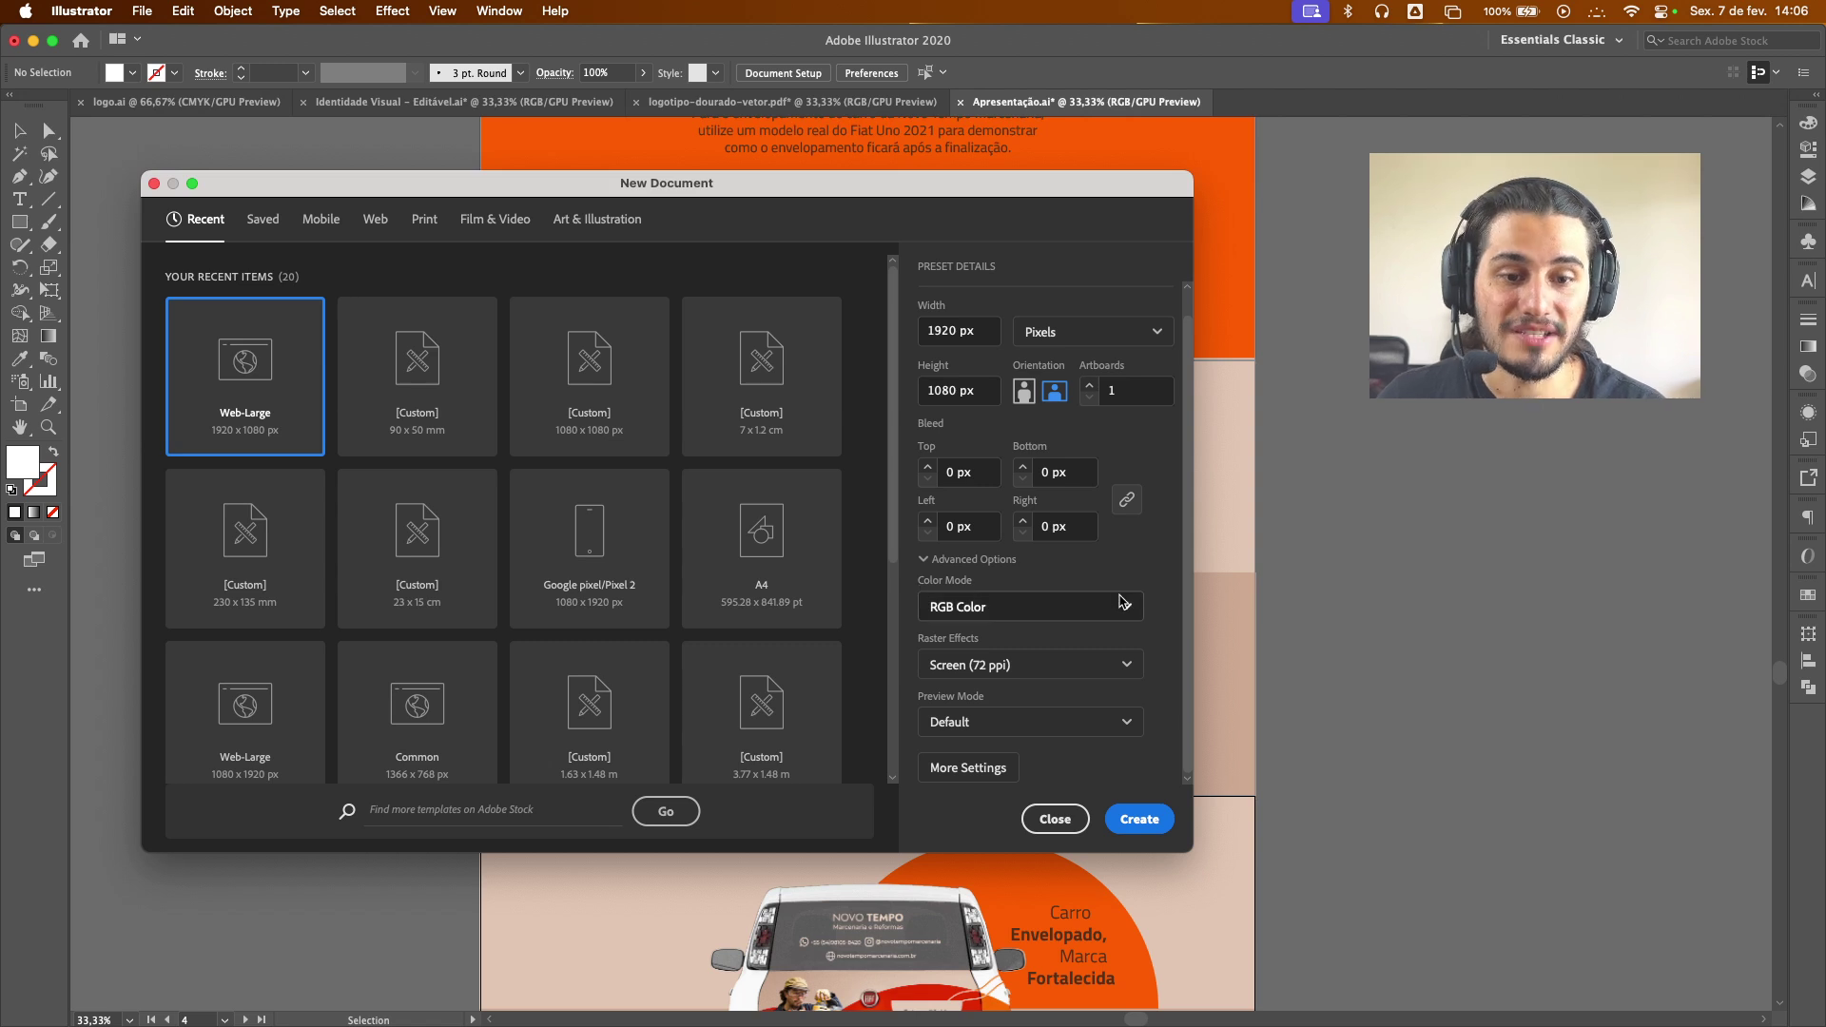
click(1035, 612)
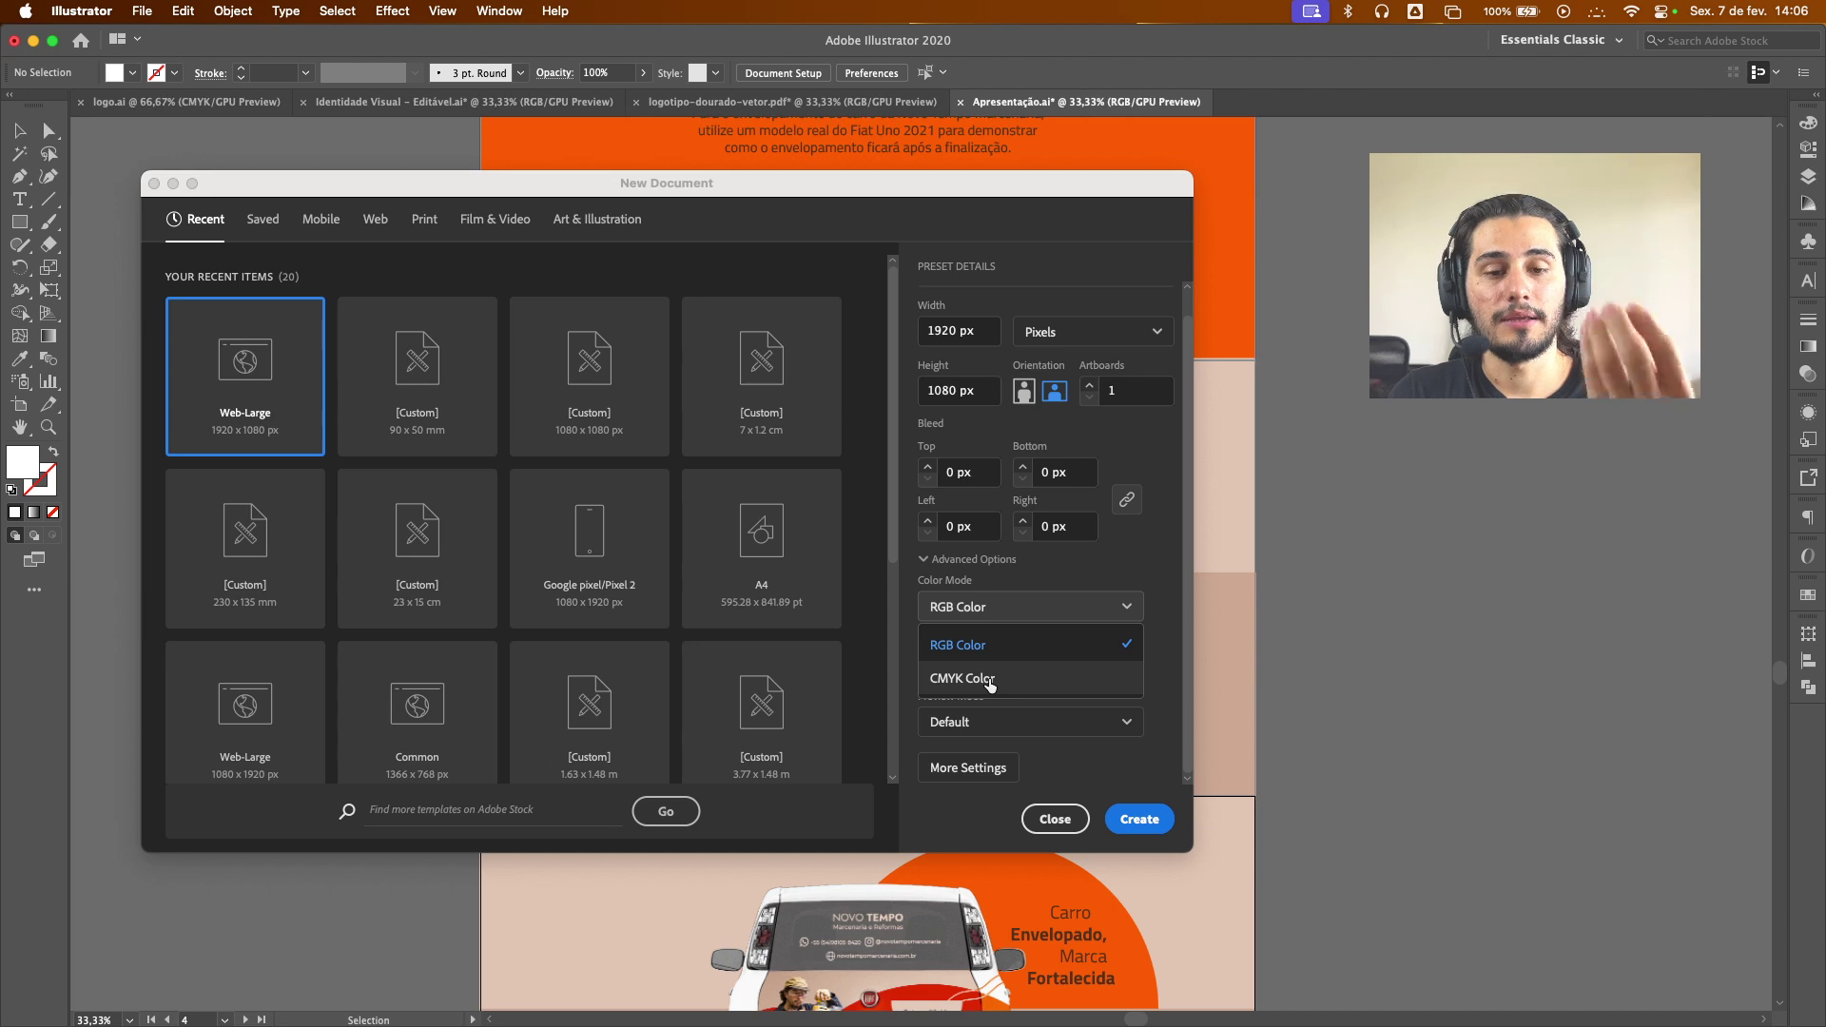
click(1169, 643)
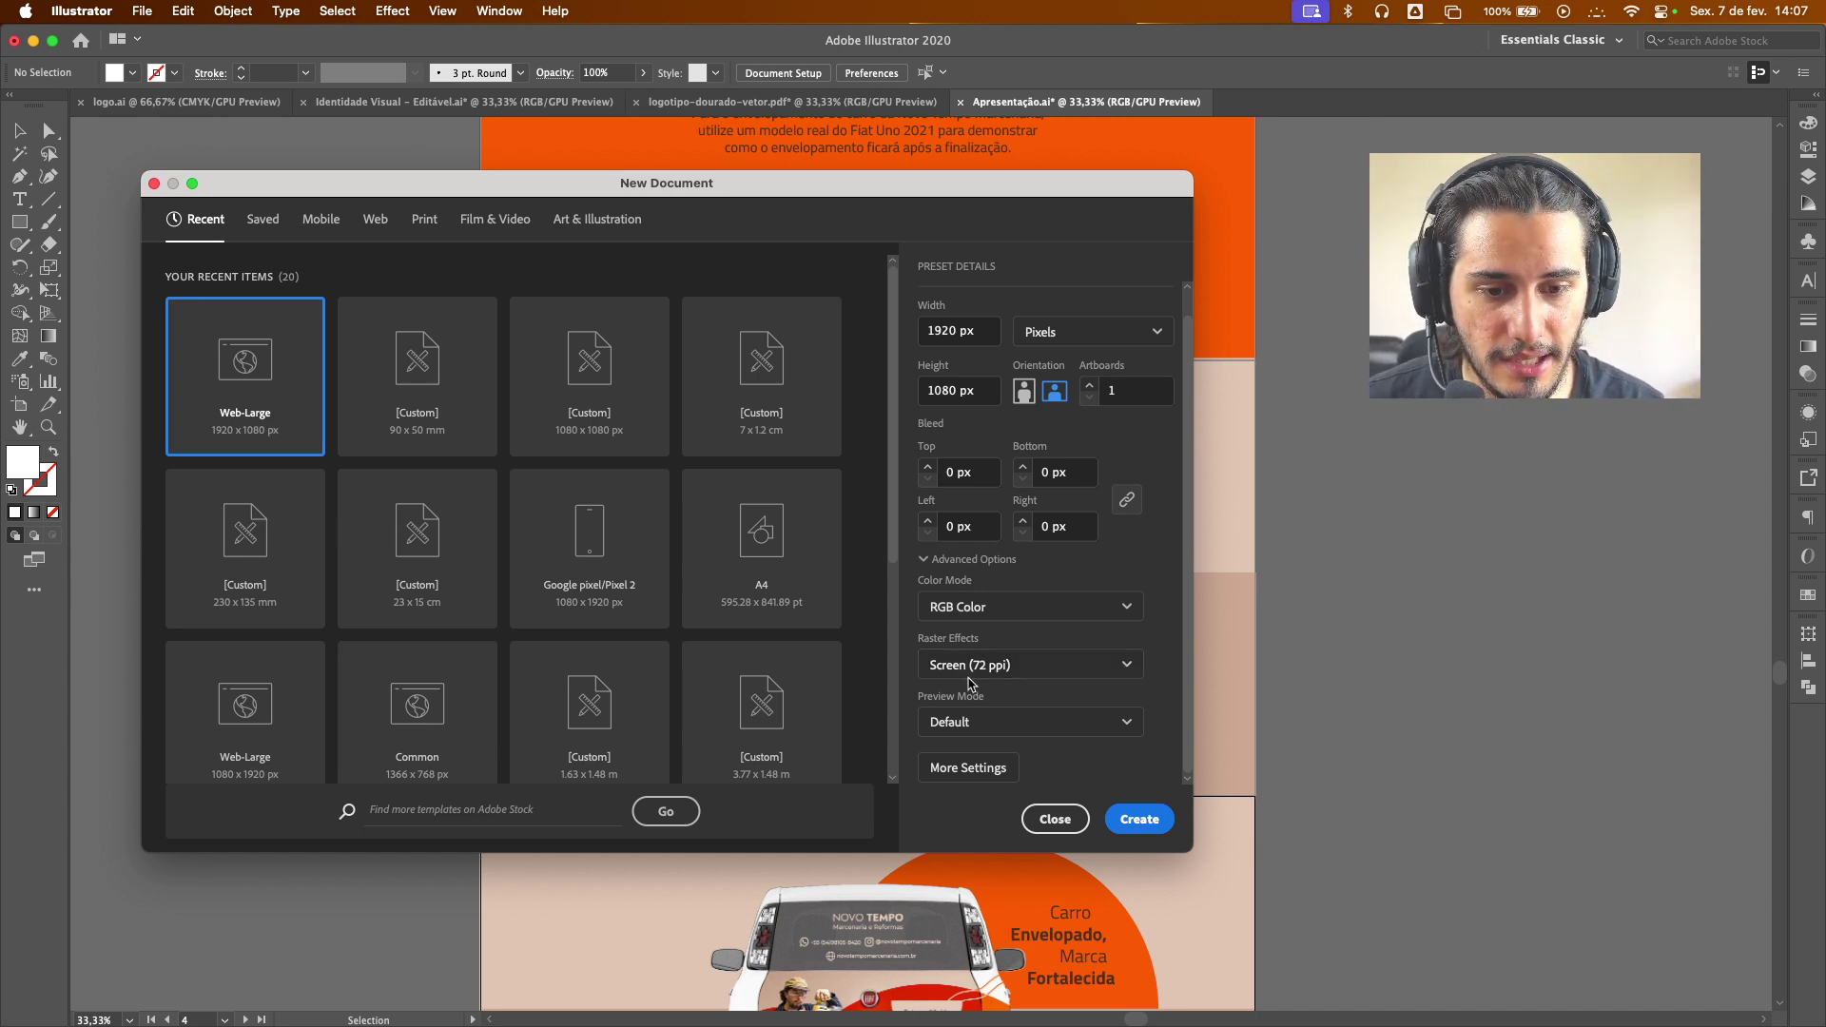
Examine the raster effects resolution choices for the new document
click(1080, 667)
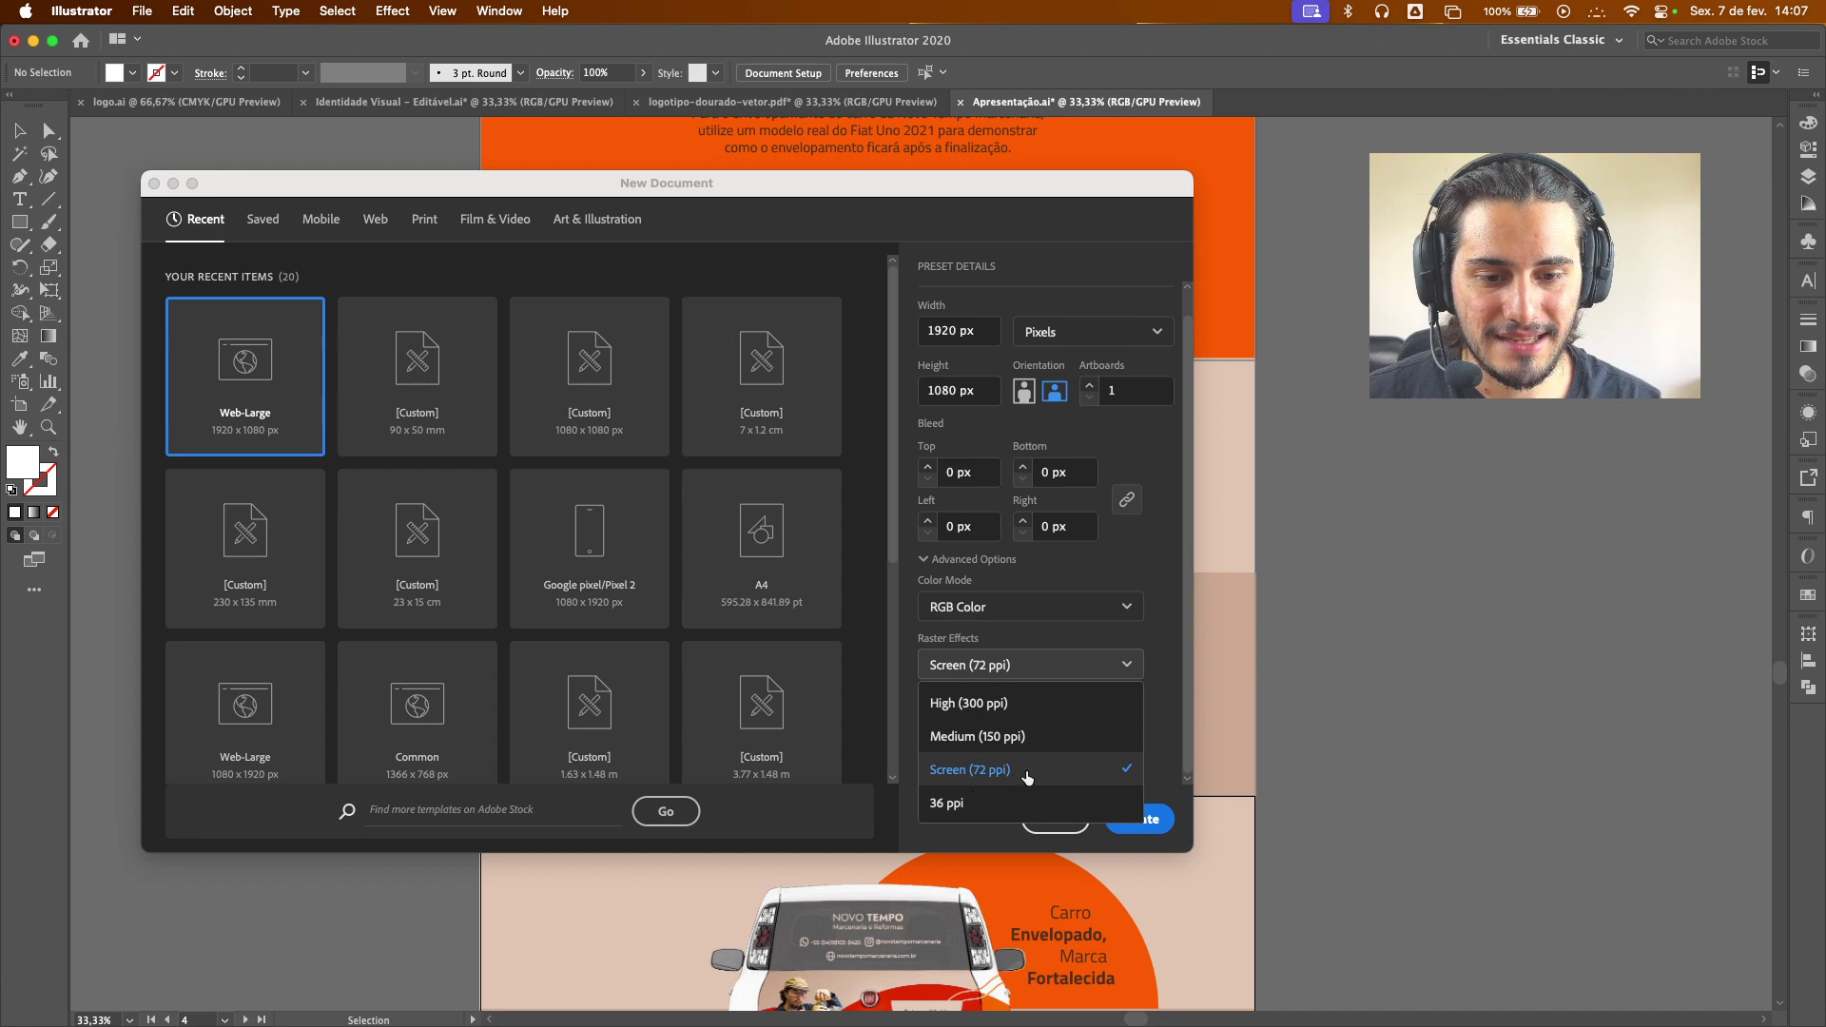
click(1098, 667)
click(1131, 670)
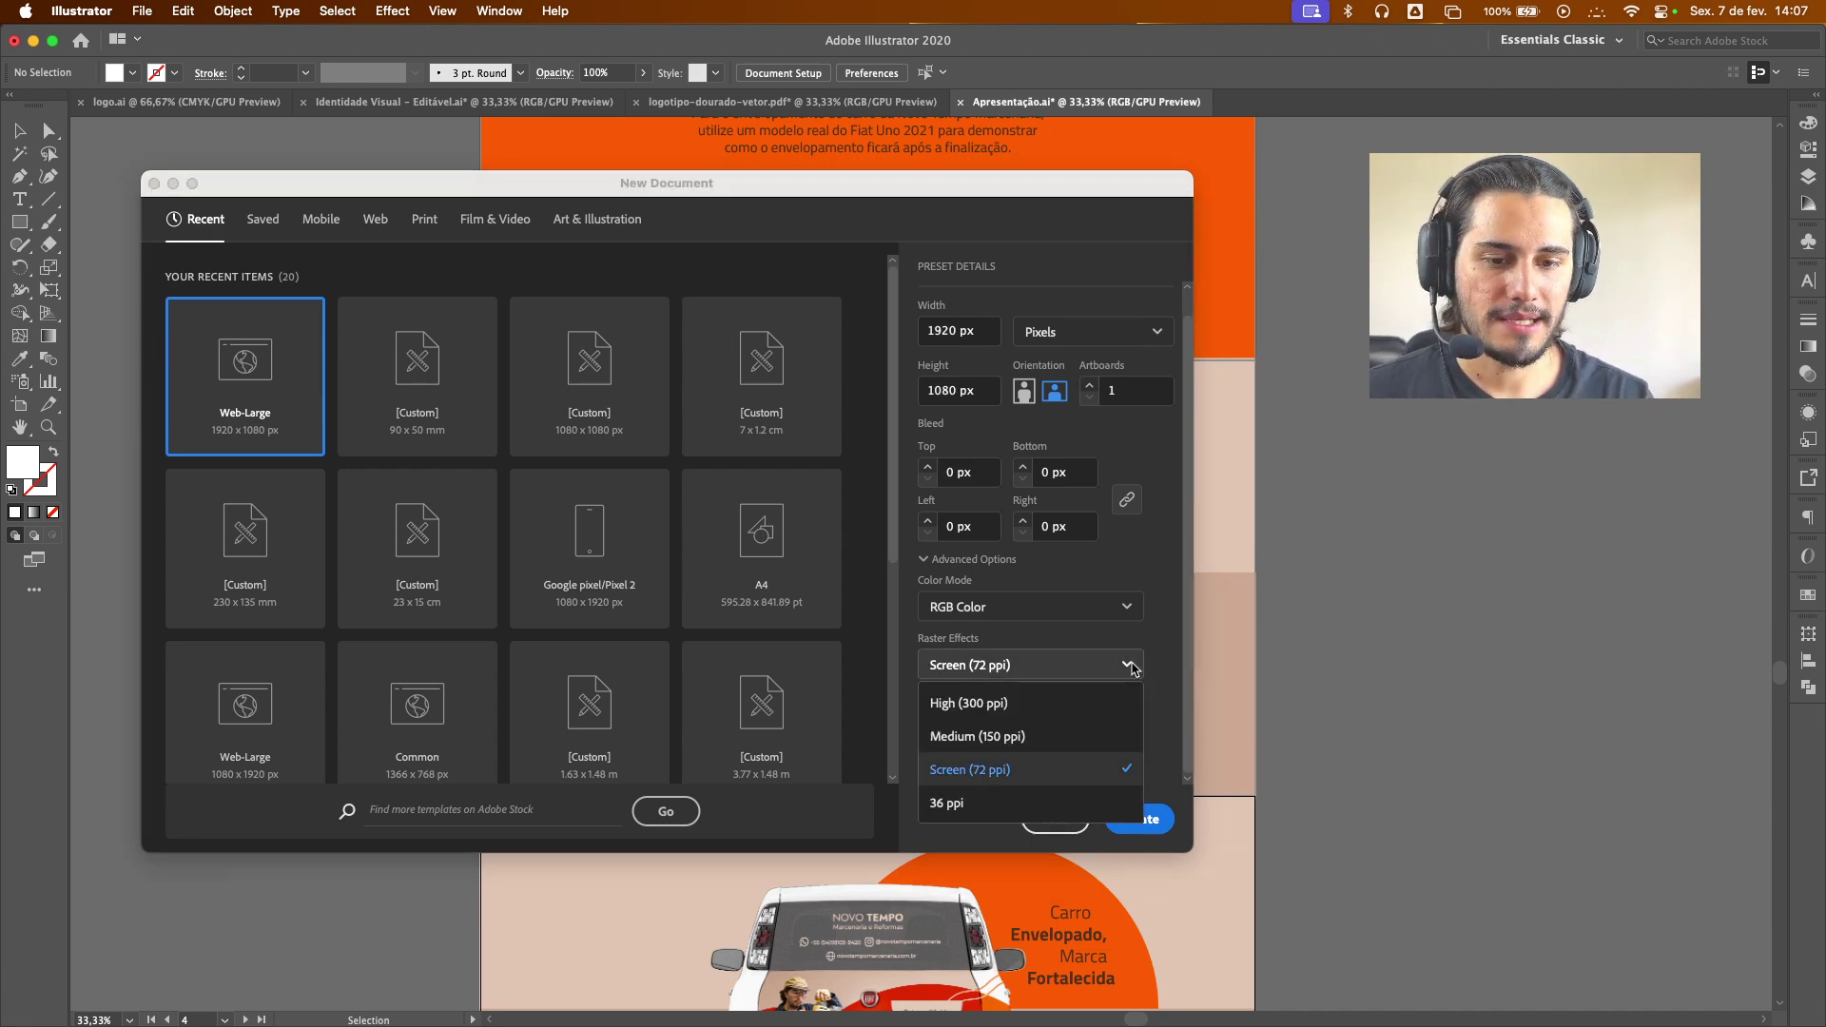
click(1133, 670)
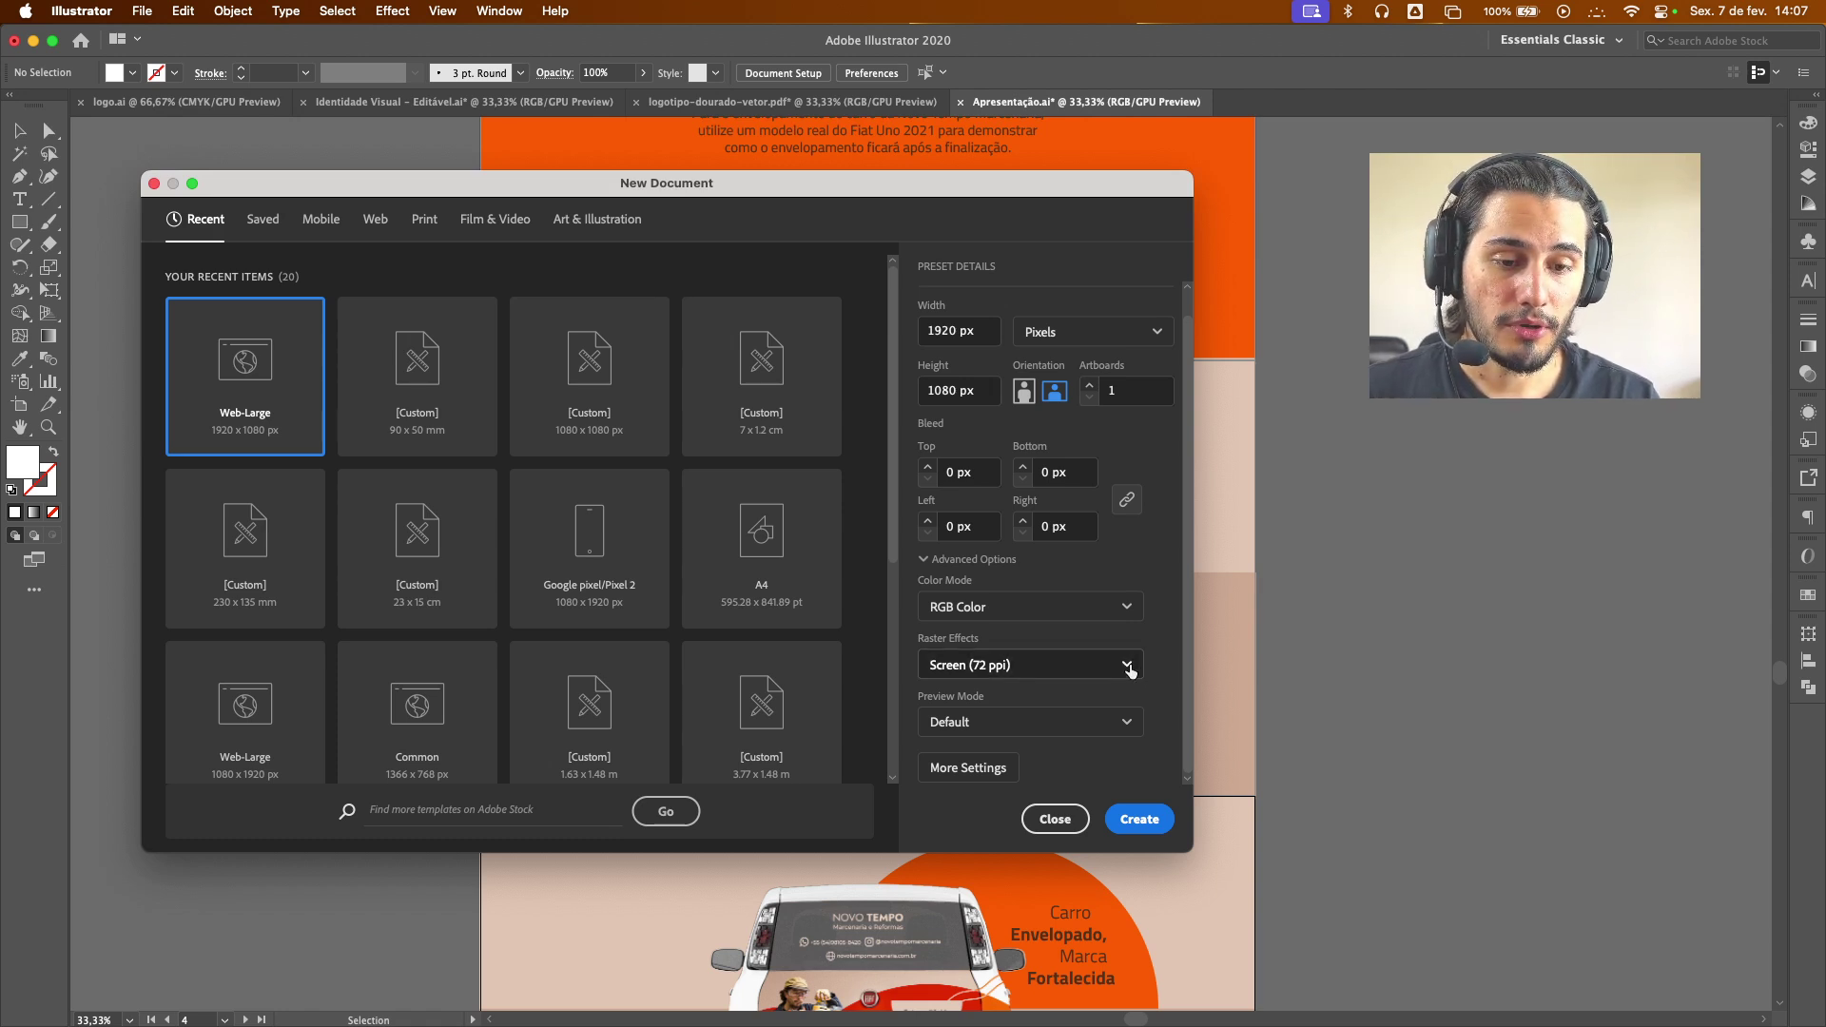
click(1128, 665)
click(1128, 665)
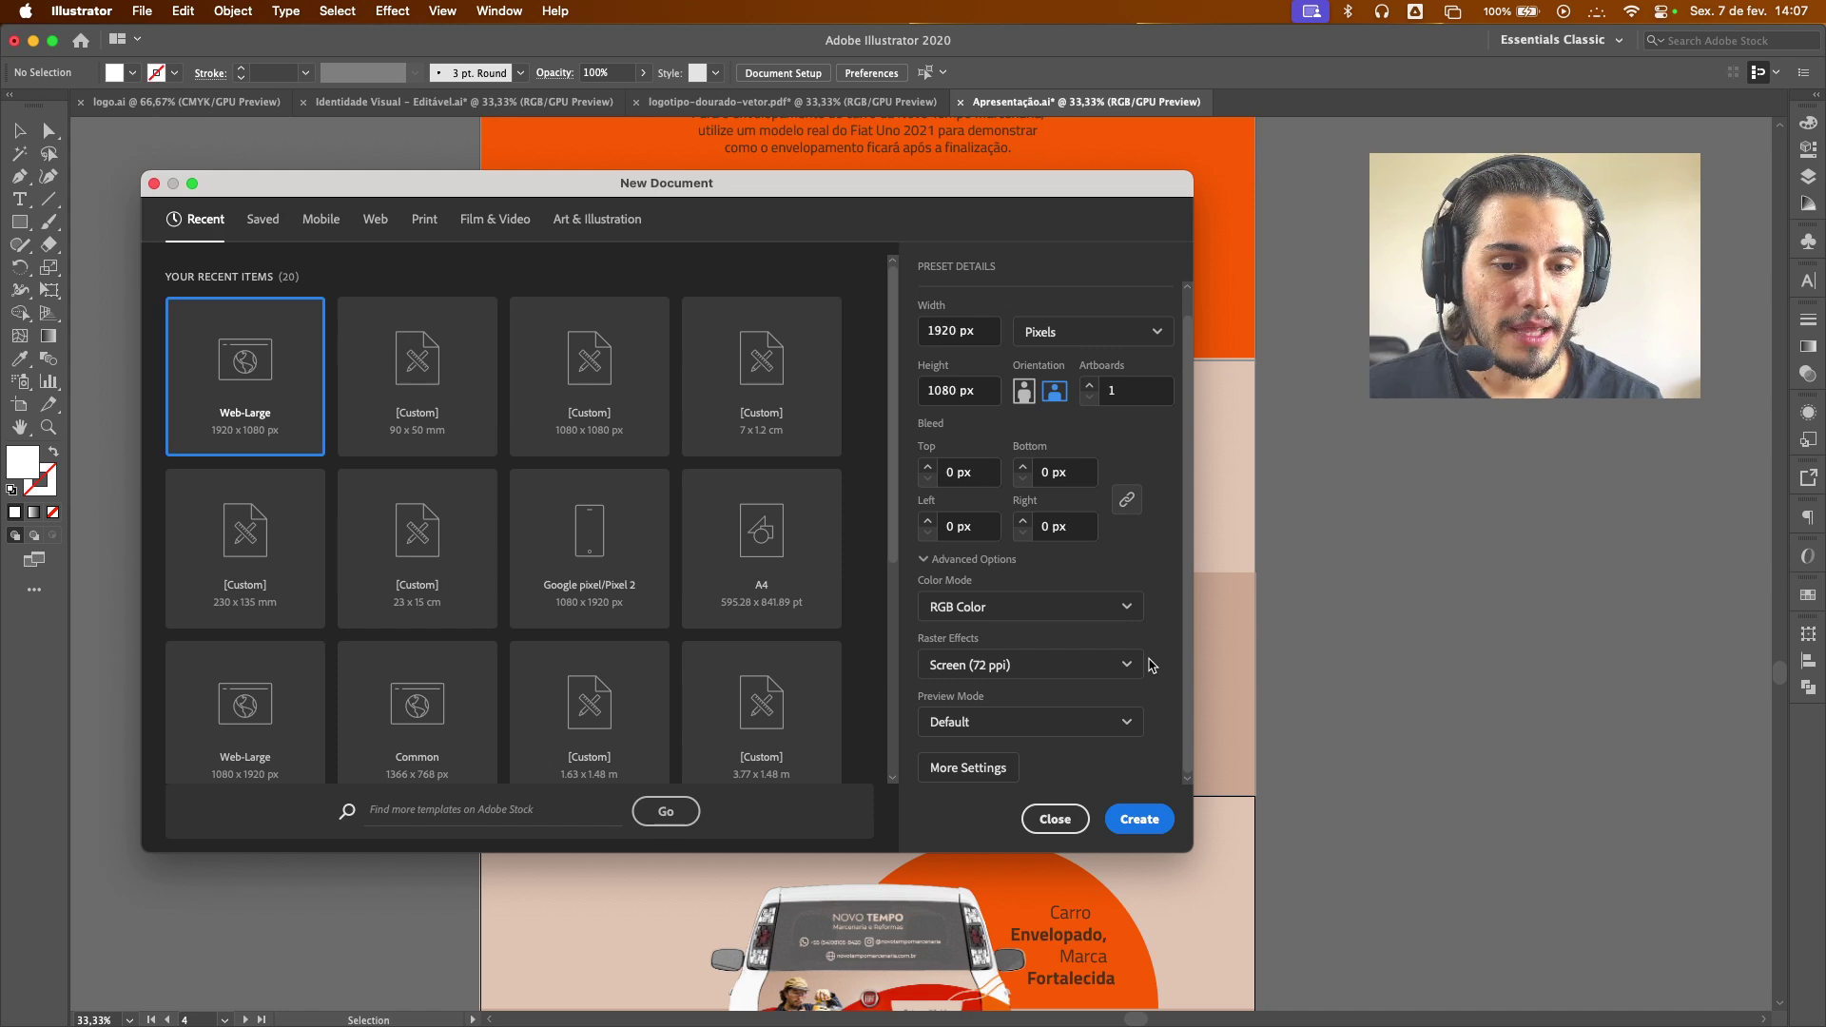
click(1125, 665)
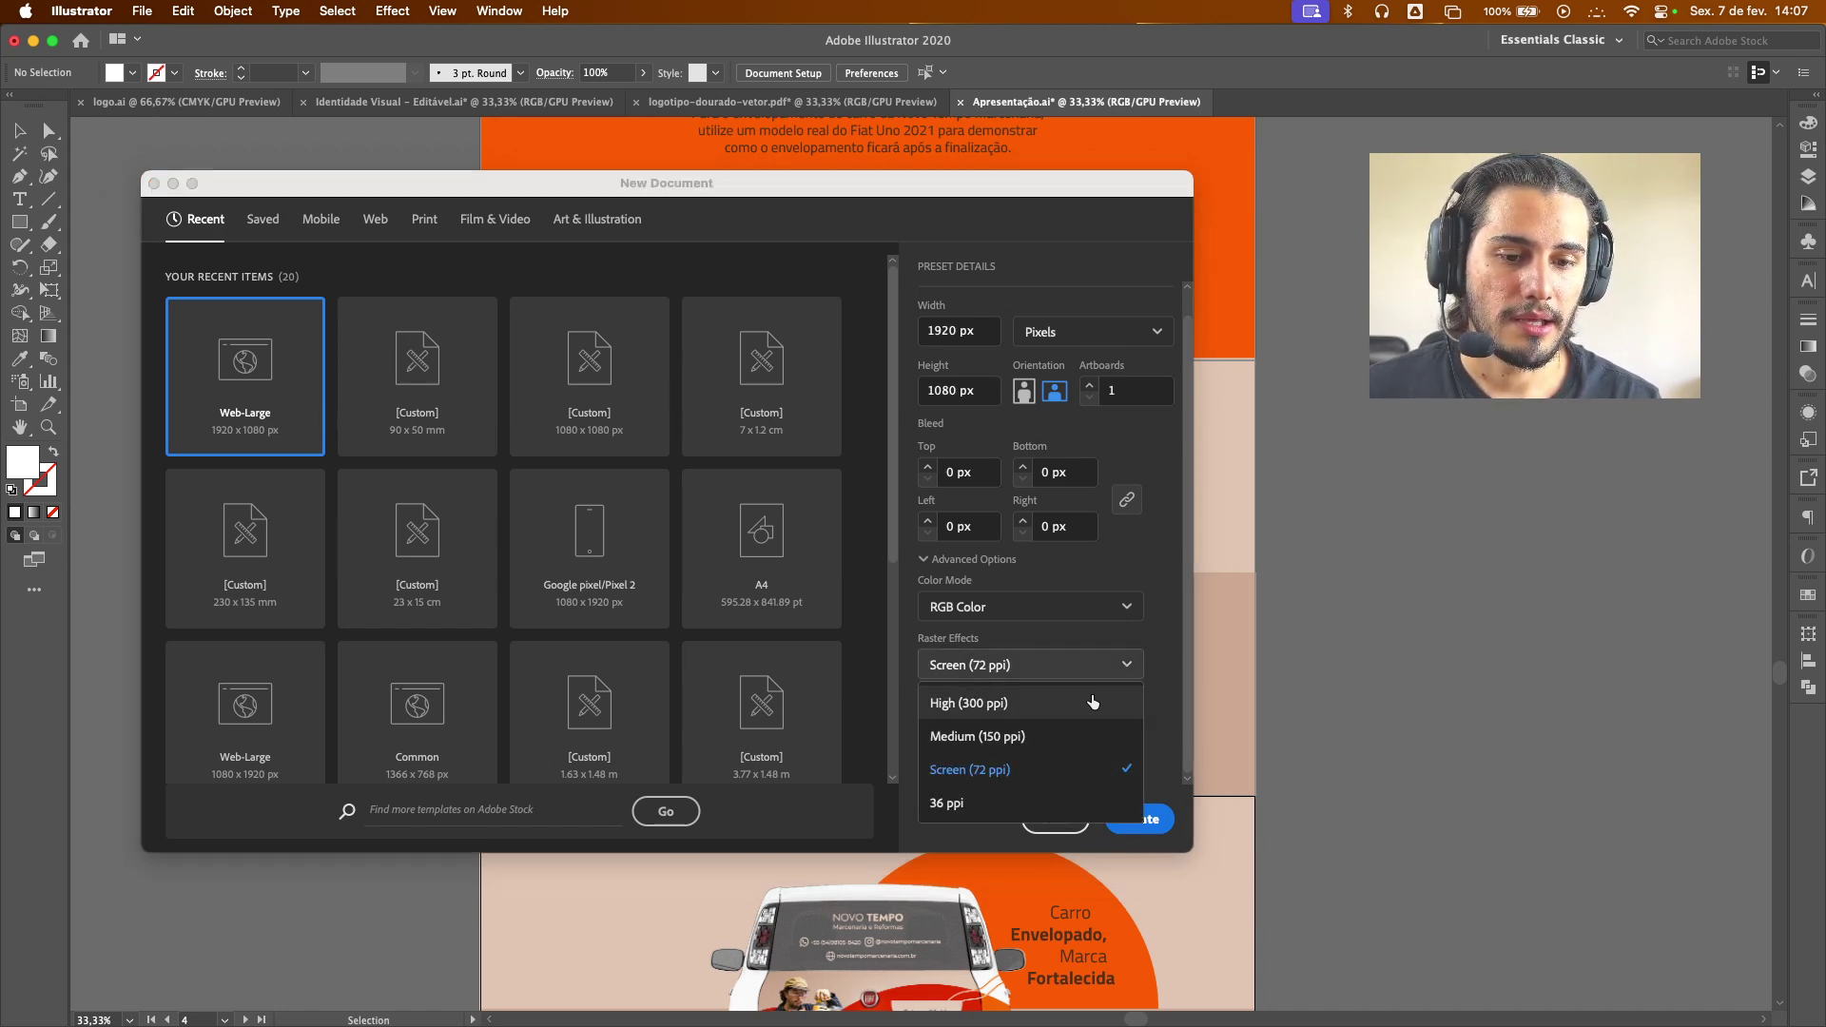
click(1131, 668)
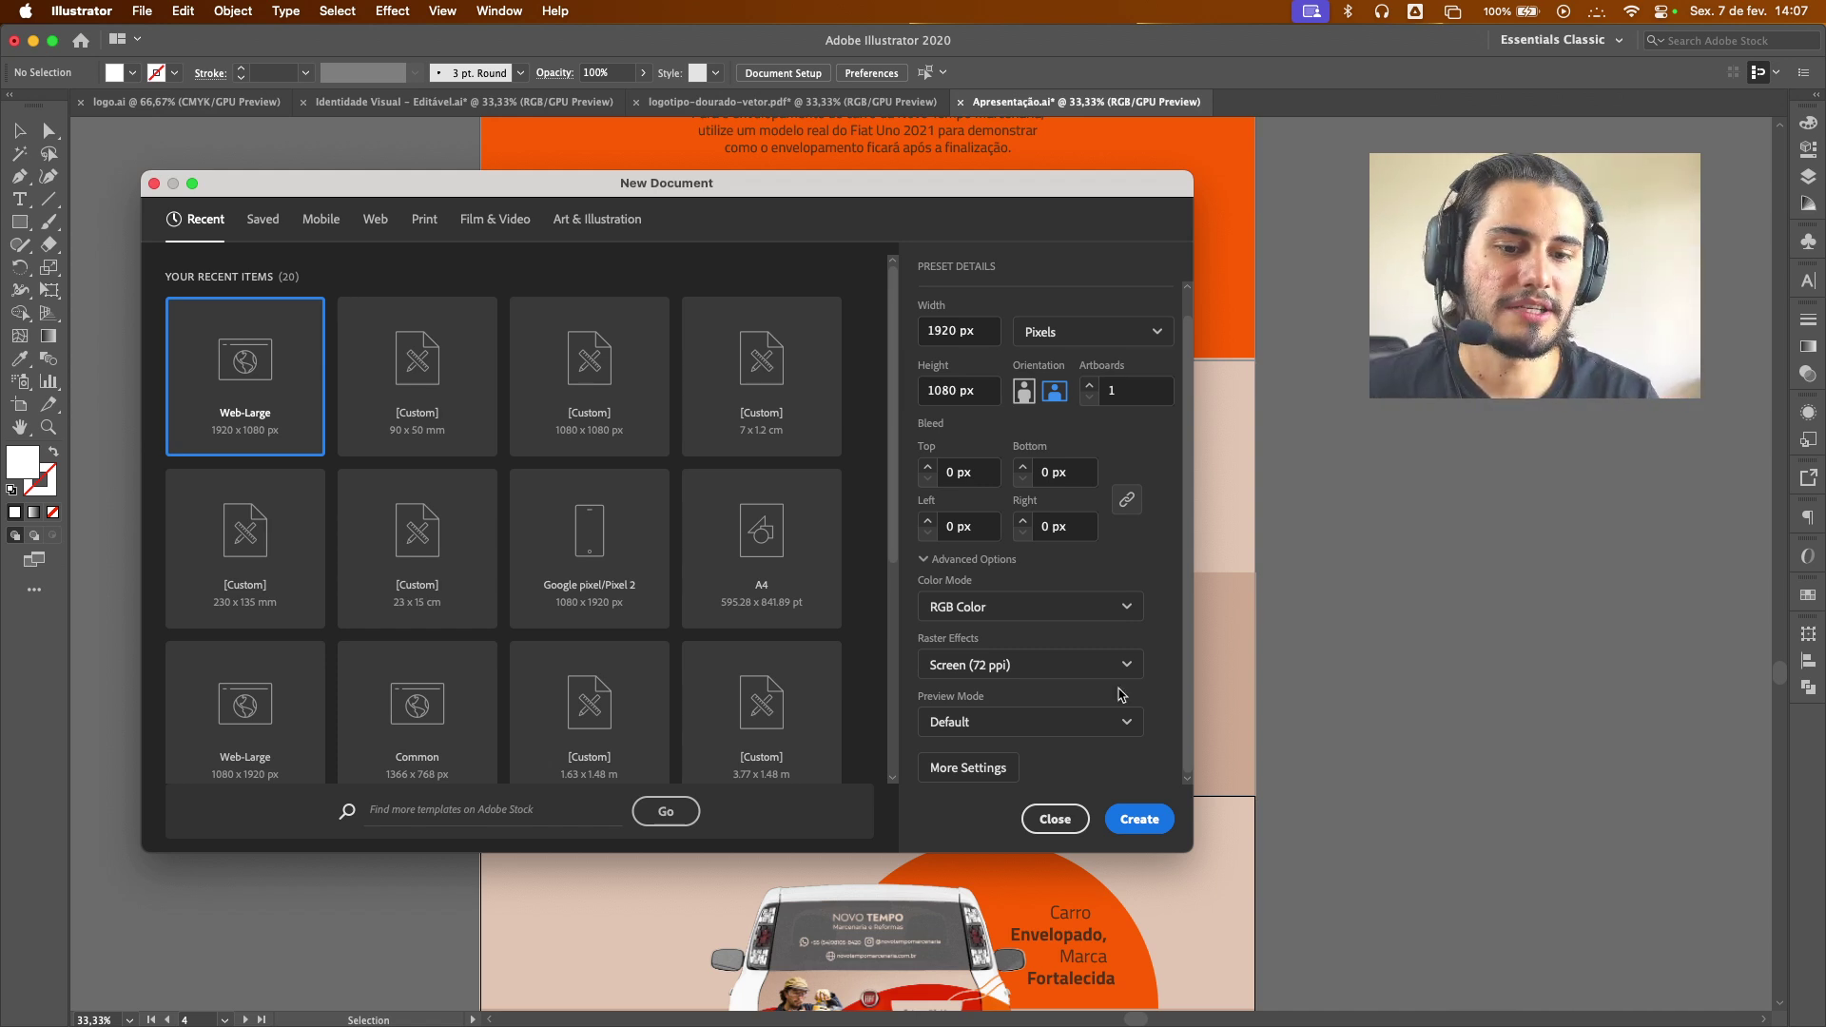
click(1120, 667)
click(1130, 665)
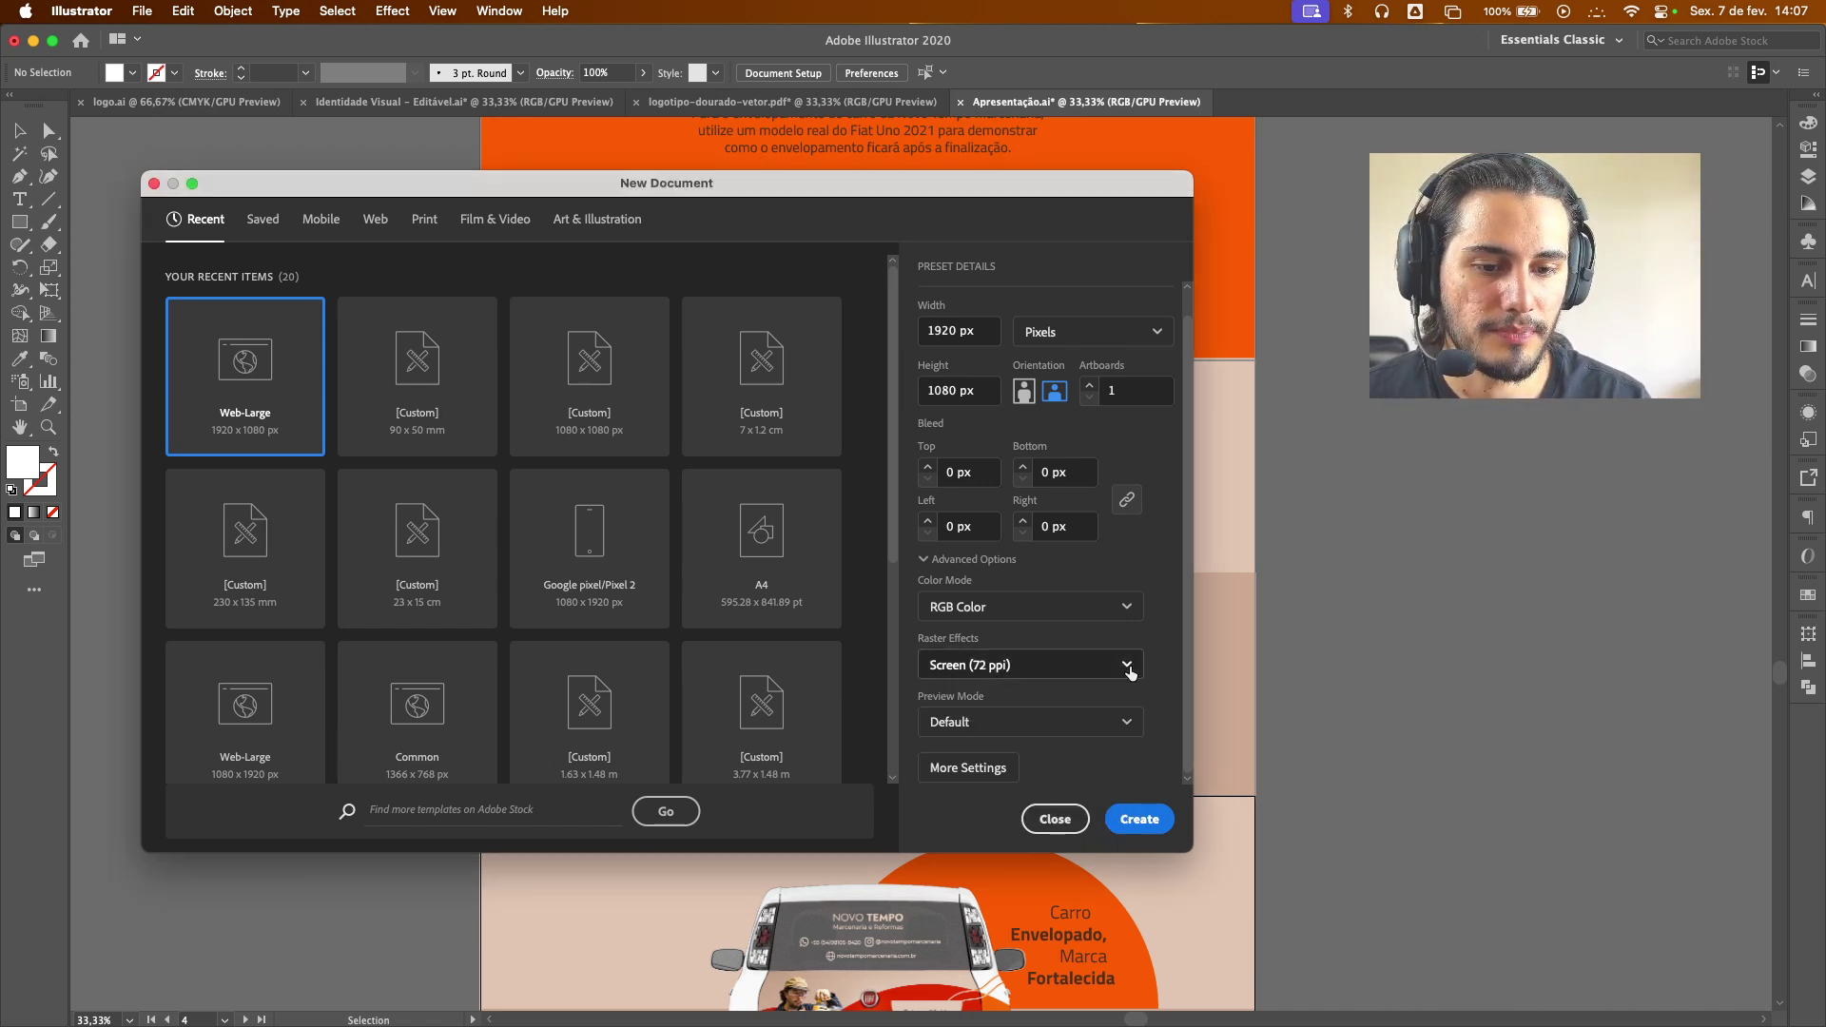
click(1140, 667)
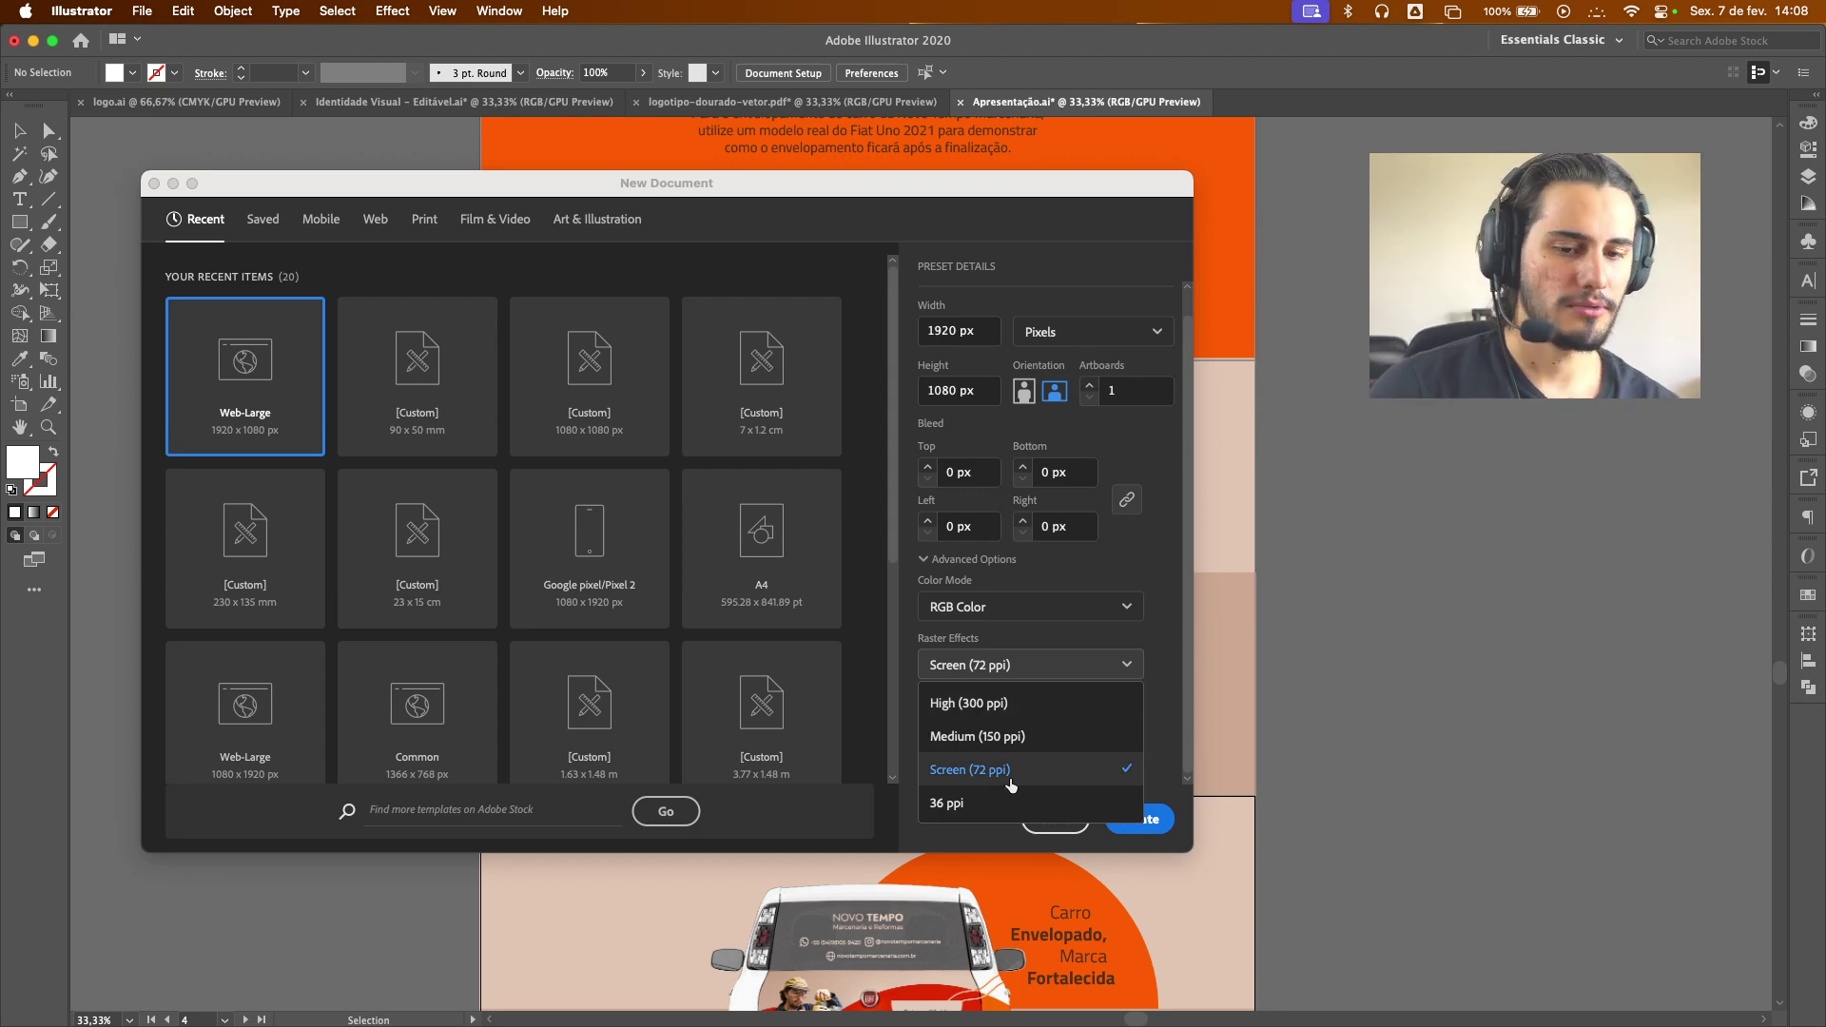
click(1162, 647)
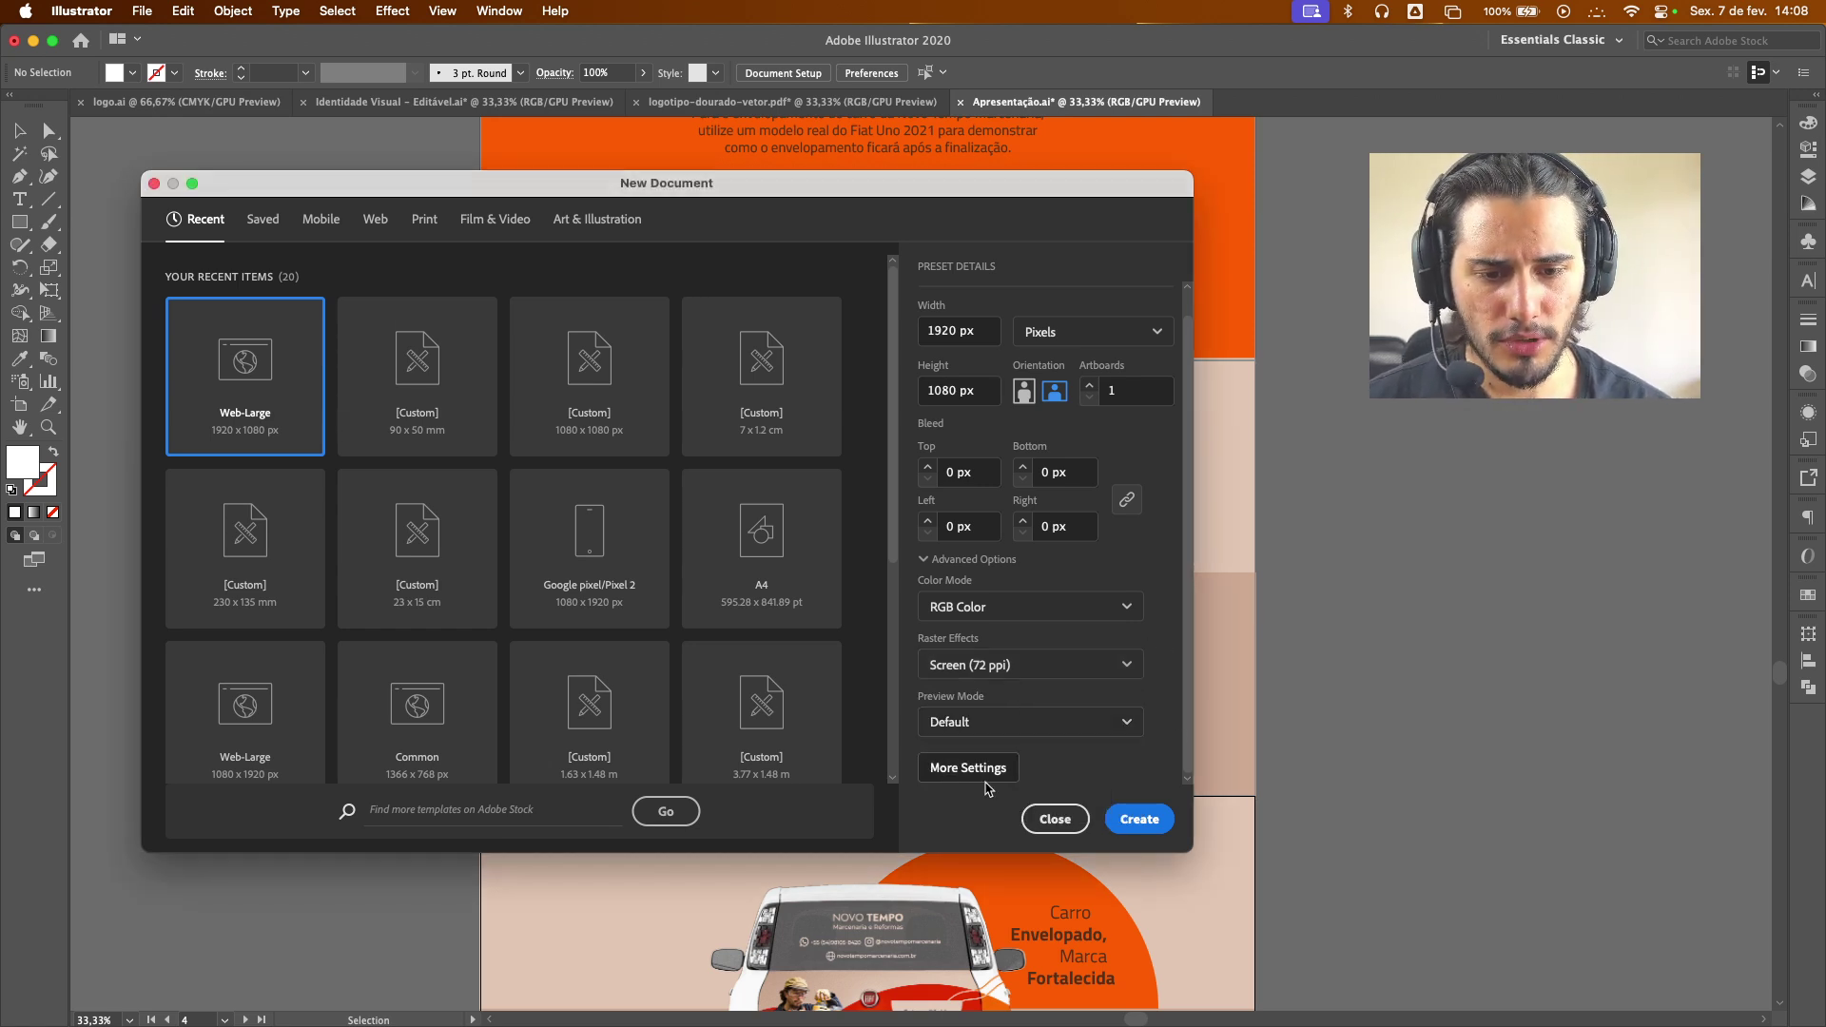
Create a landscape 1920 x 1080 px document with one artboard, RGB colour and 72 ppi raster effects, and activate the Artboard tool
click(1126, 815)
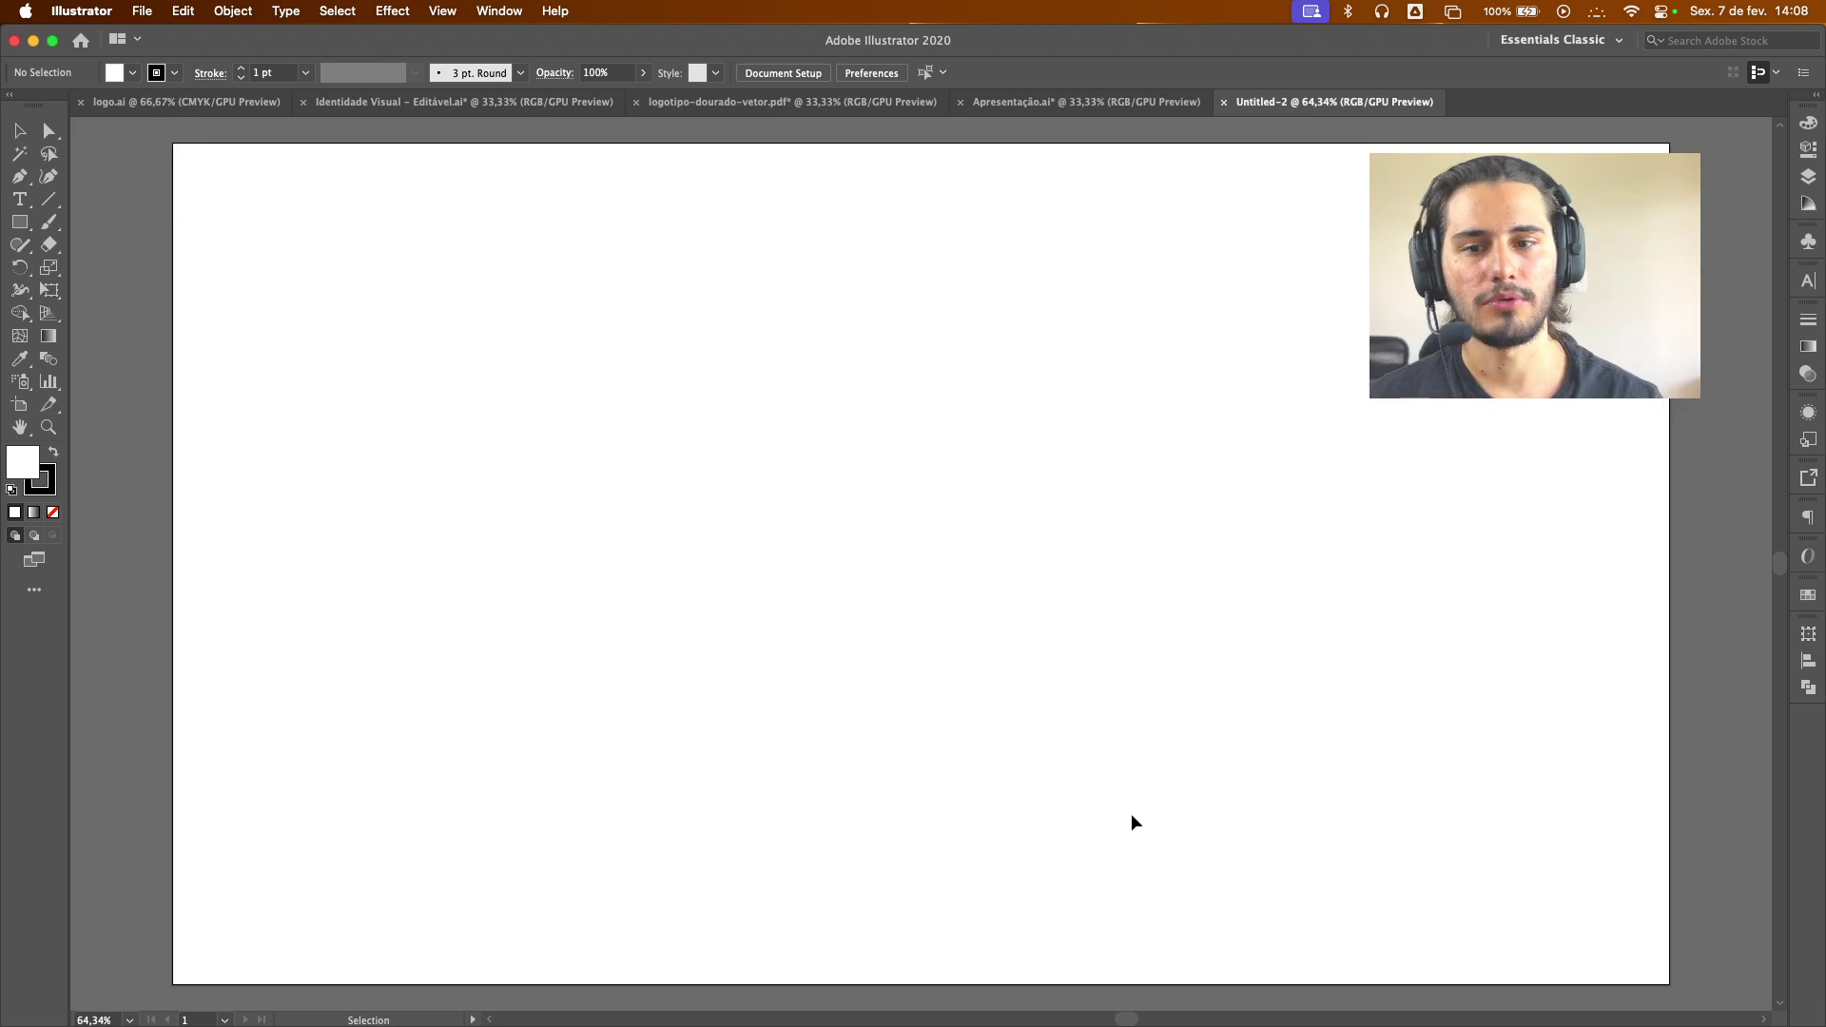
scroll(444, 603, down, 1)
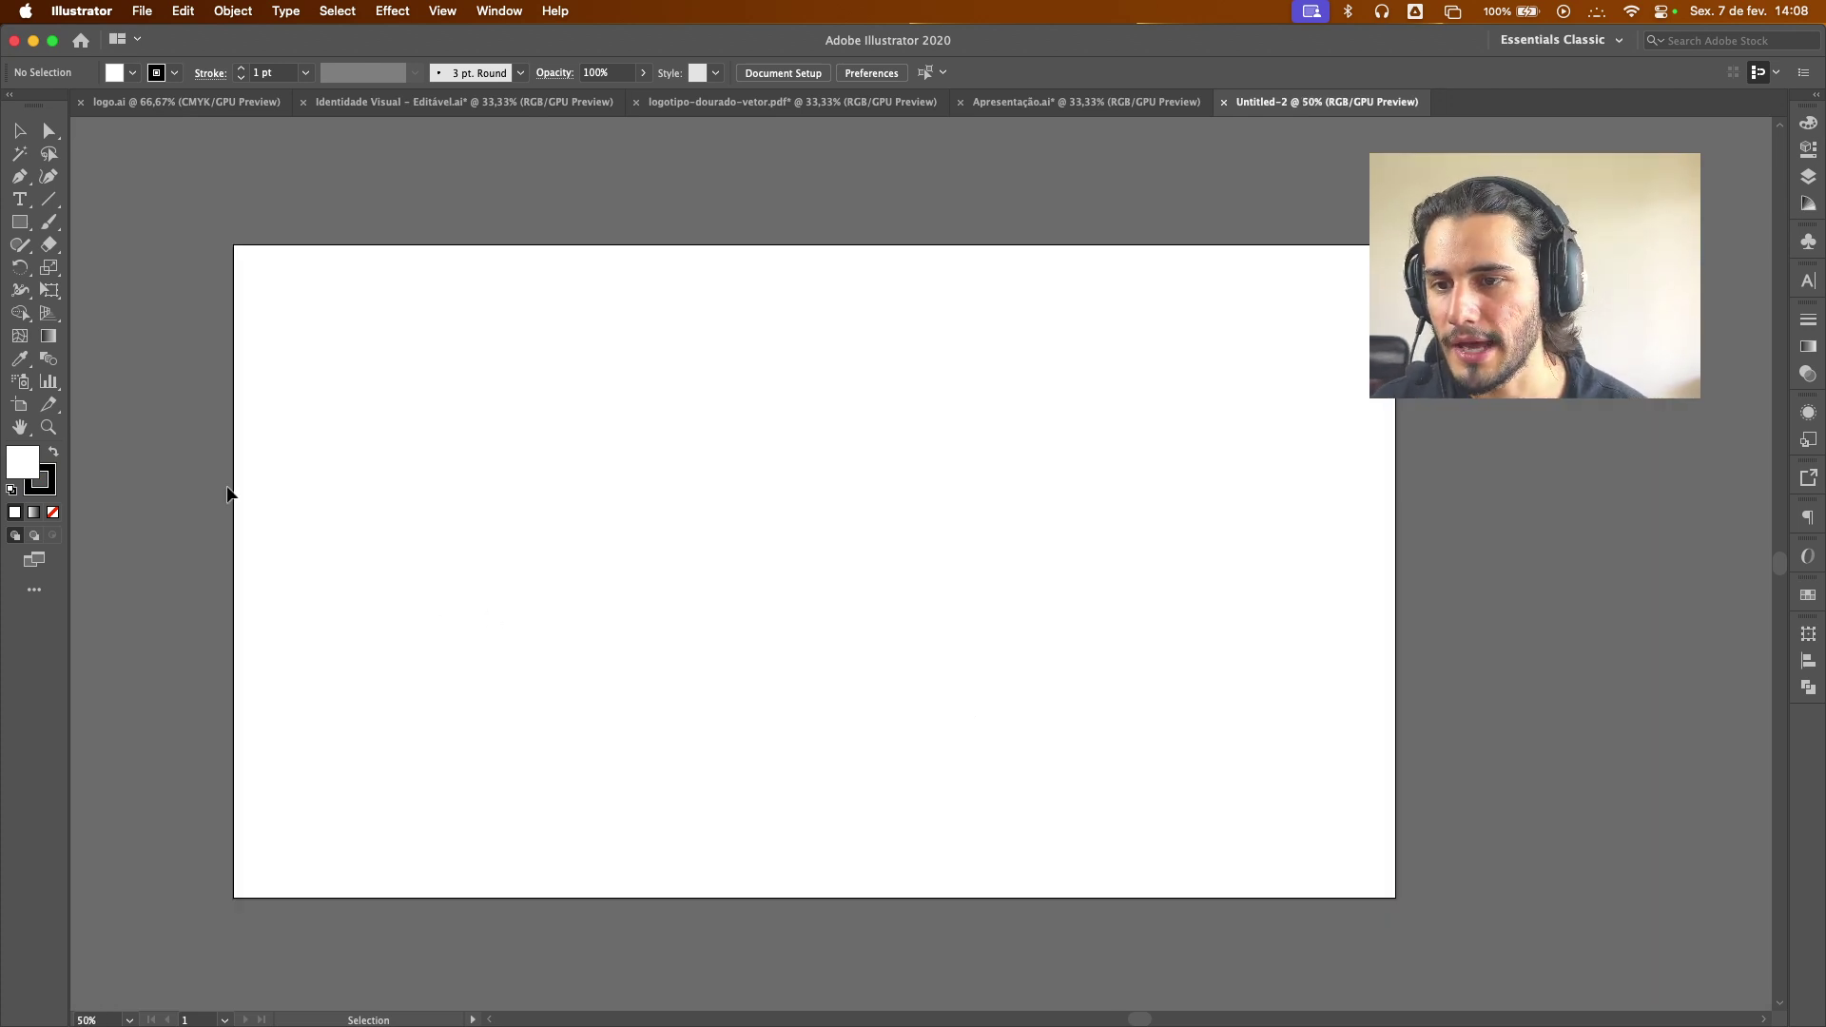
click(21, 406)
scroll(525, 386, down, 1)
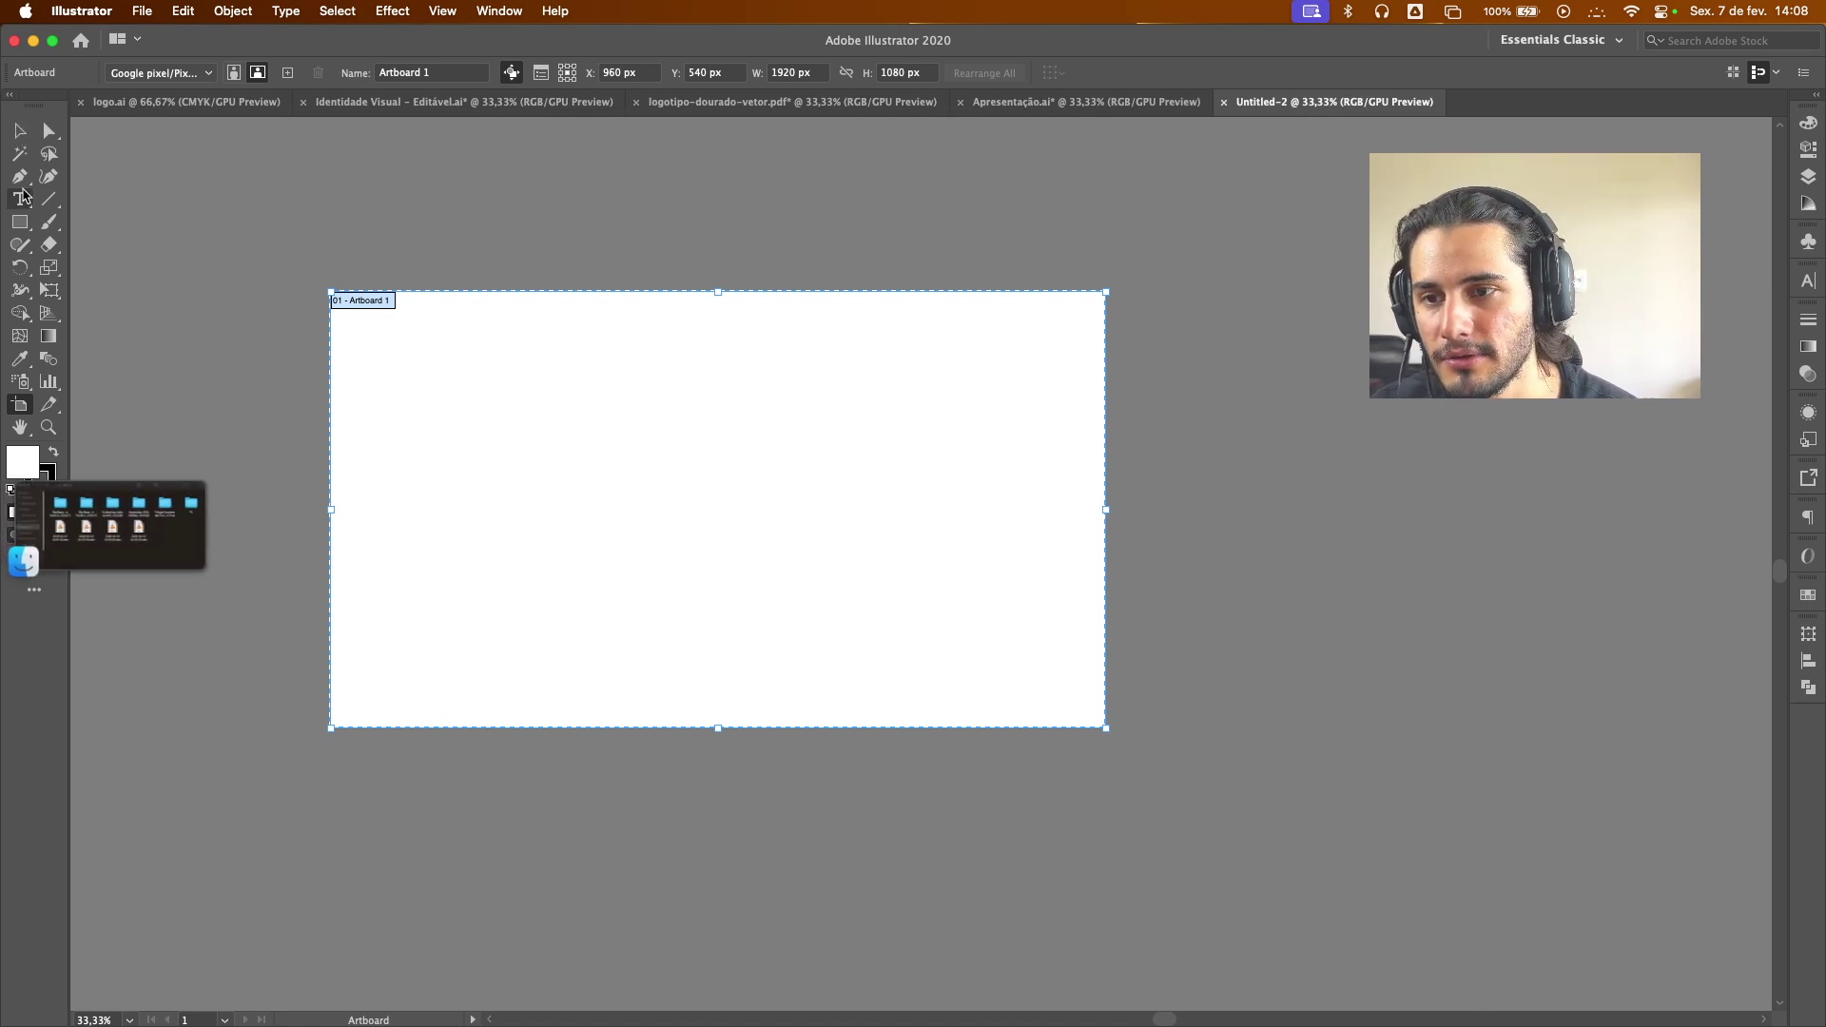
Draw a rectangle about 172 x 251 px outside the artboard's left edge and swap its fill and stroke to make the fill black
click(19, 221)
drag(215, 350, 287, 450)
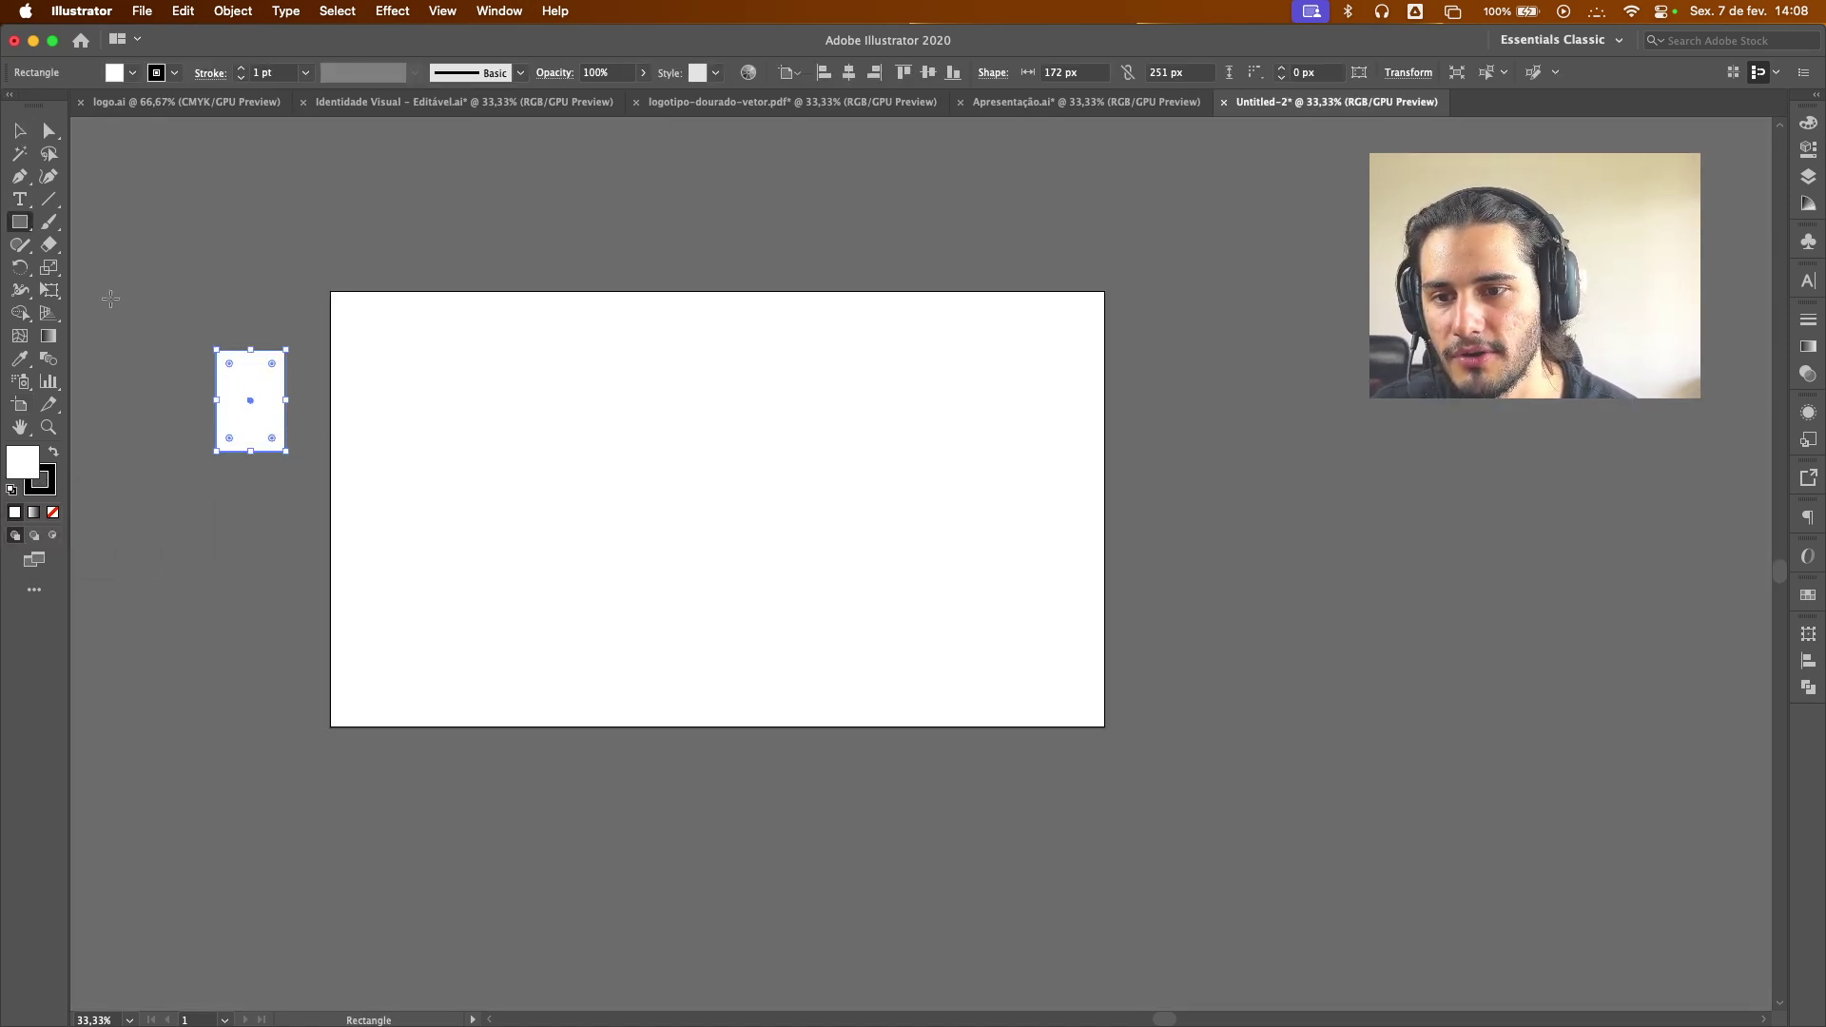
click(54, 455)
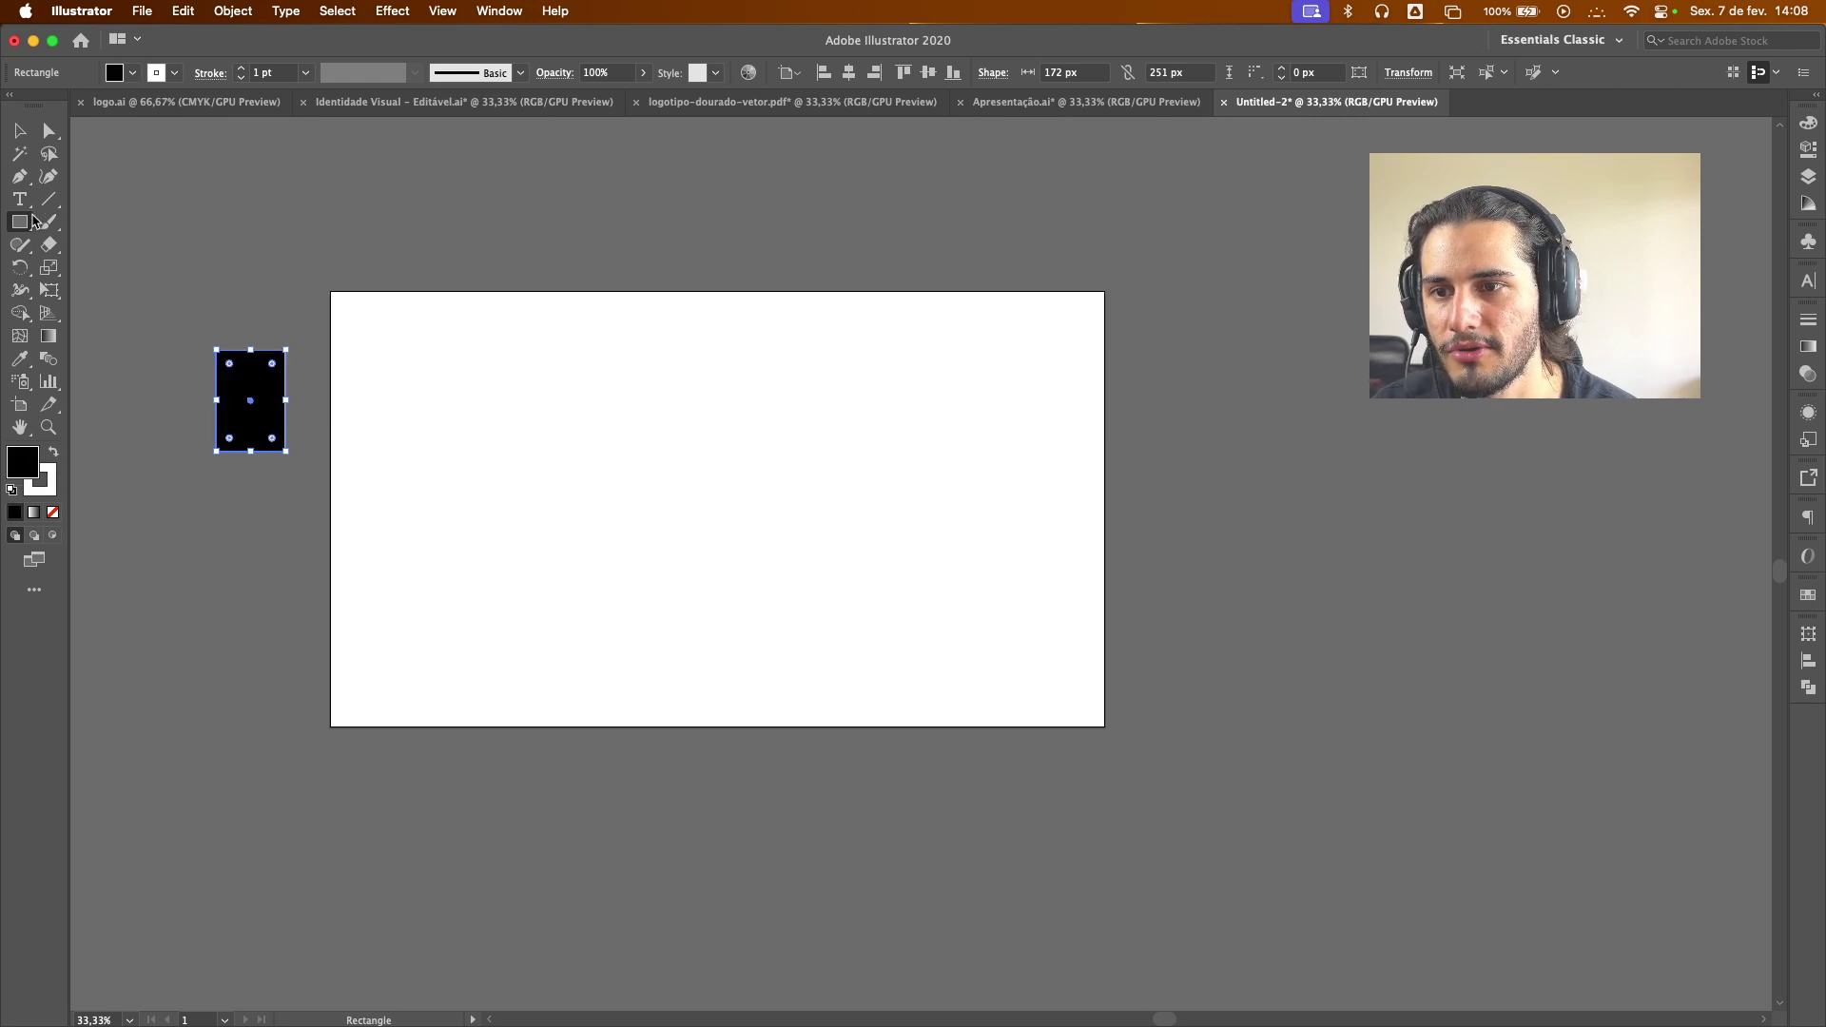
Move the black rectangle up and farther away from the artboard's left edge
click(19, 130)
click(288, 342)
drag(244, 344, 129, 261)
click(19, 404)
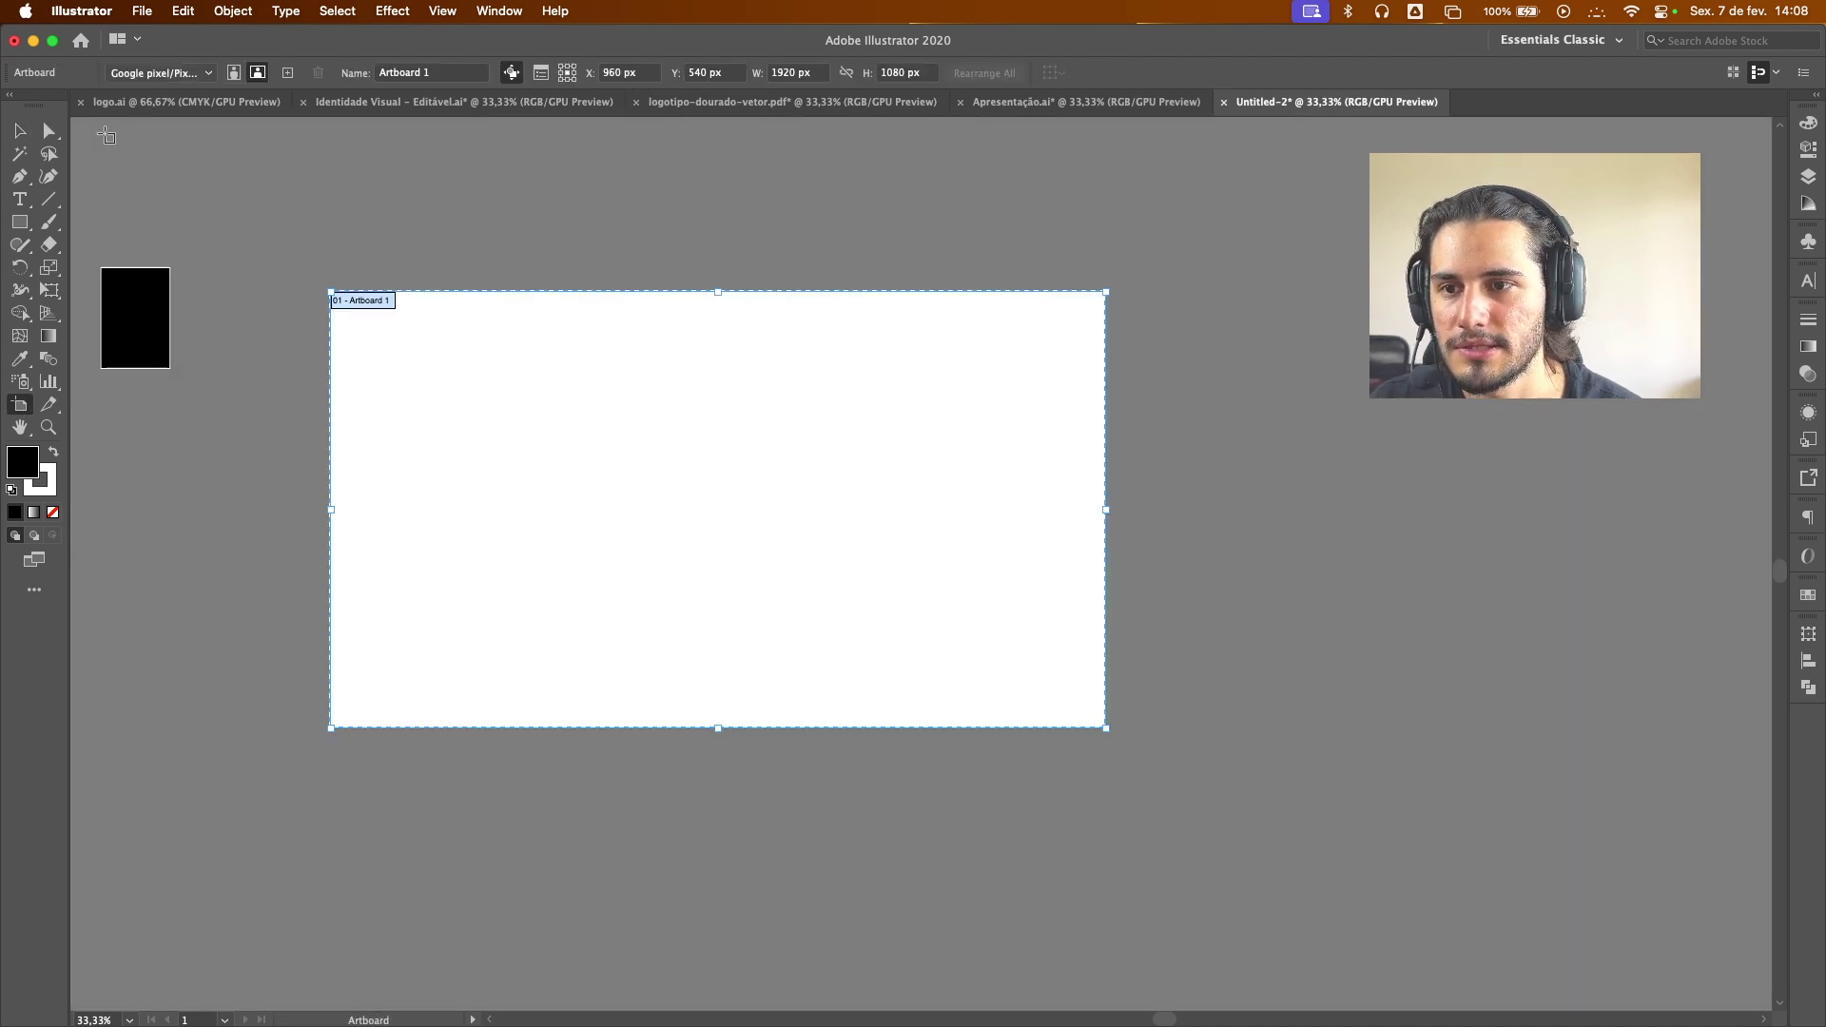
click(19, 131)
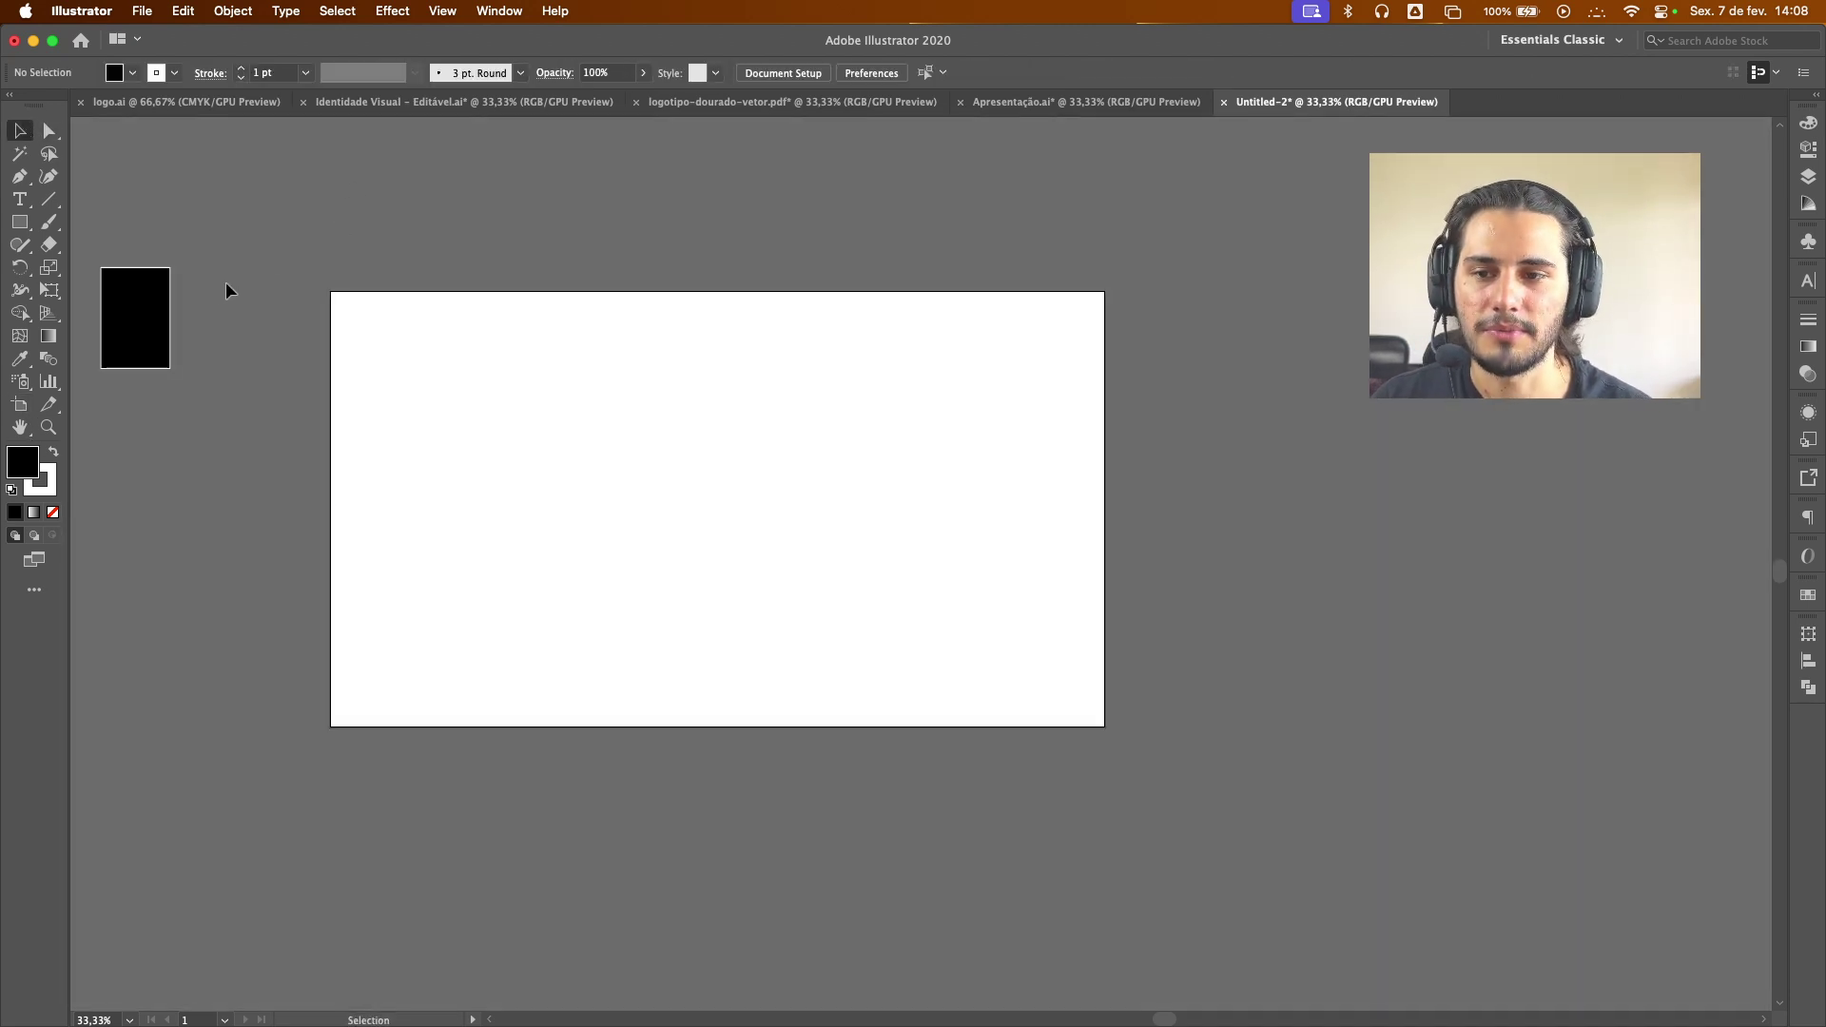
Move the black rectangle onto the artboard, enlarge it to about 1931 x 1090 px and offset it toward the artboard's lower right
drag(164, 293, 375, 308)
drag(379, 377, 1094, 715)
drag(665, 375, 845, 485)
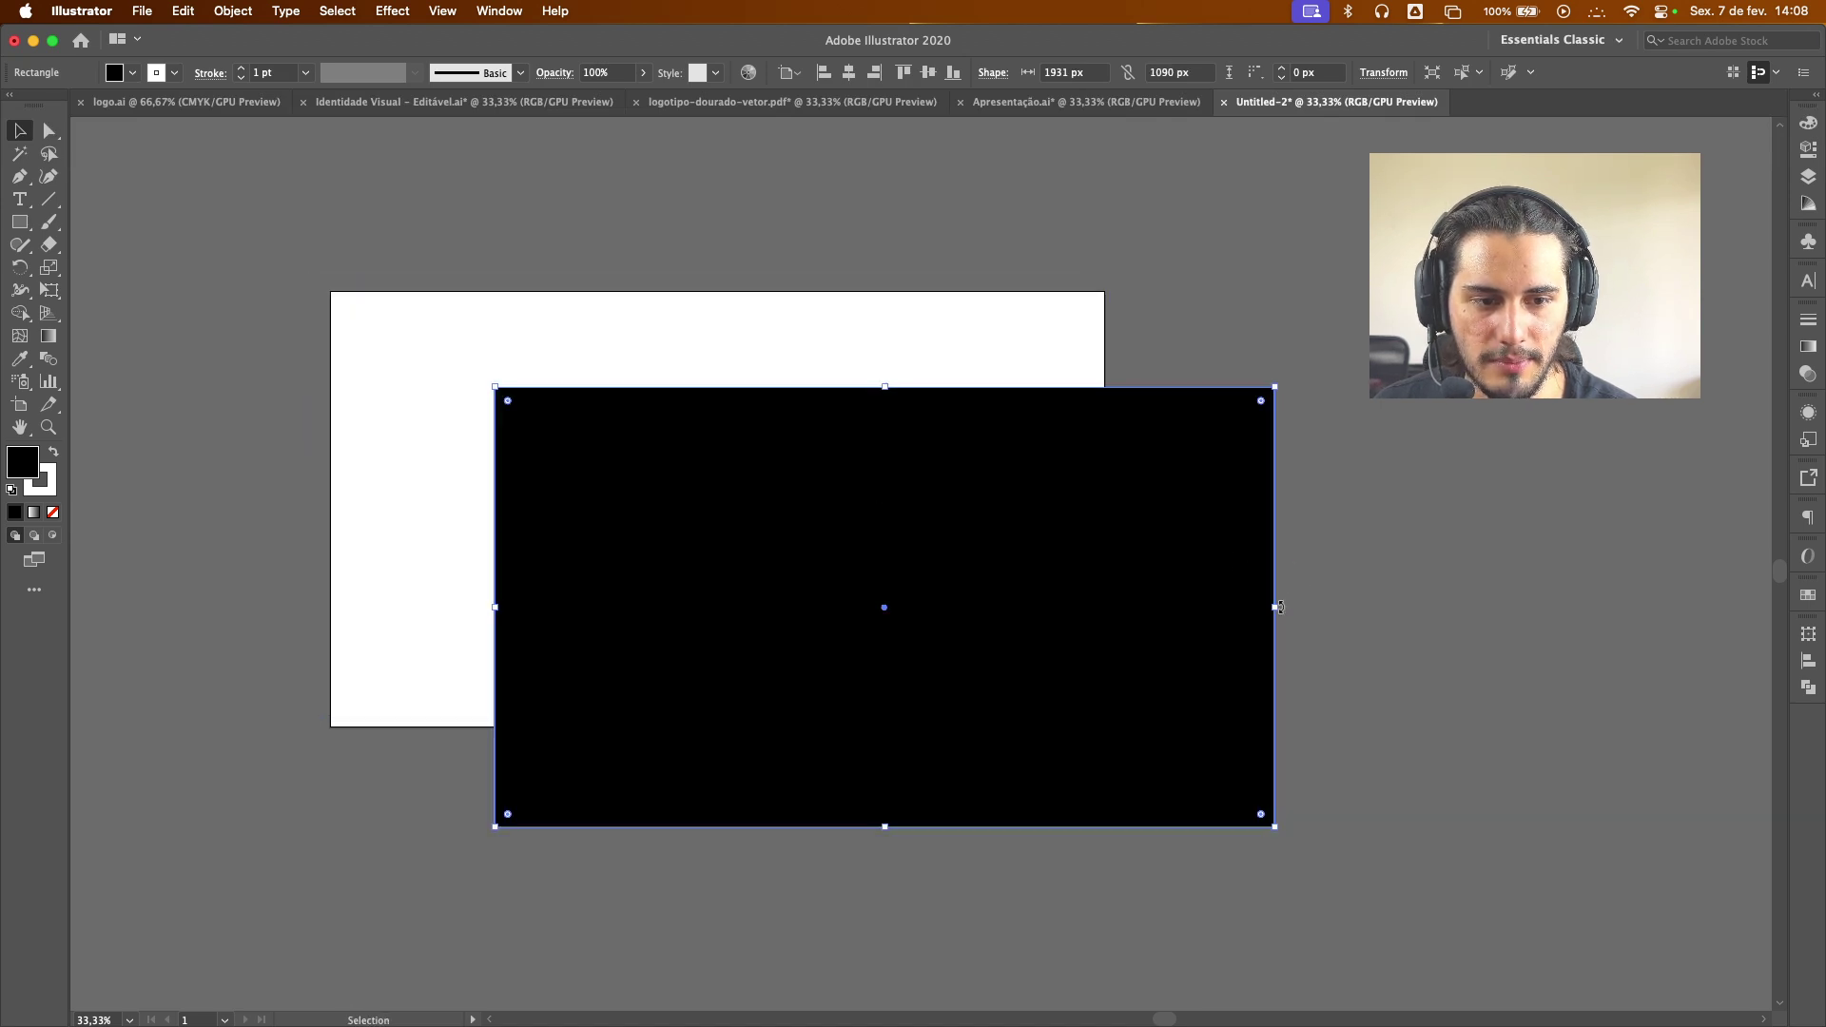
Shrink the black rectangle to about 895 x 814 px and centre it horizontally on the artboard
drag(1277, 611, 986, 522)
drag(880, 575, 845, 479)
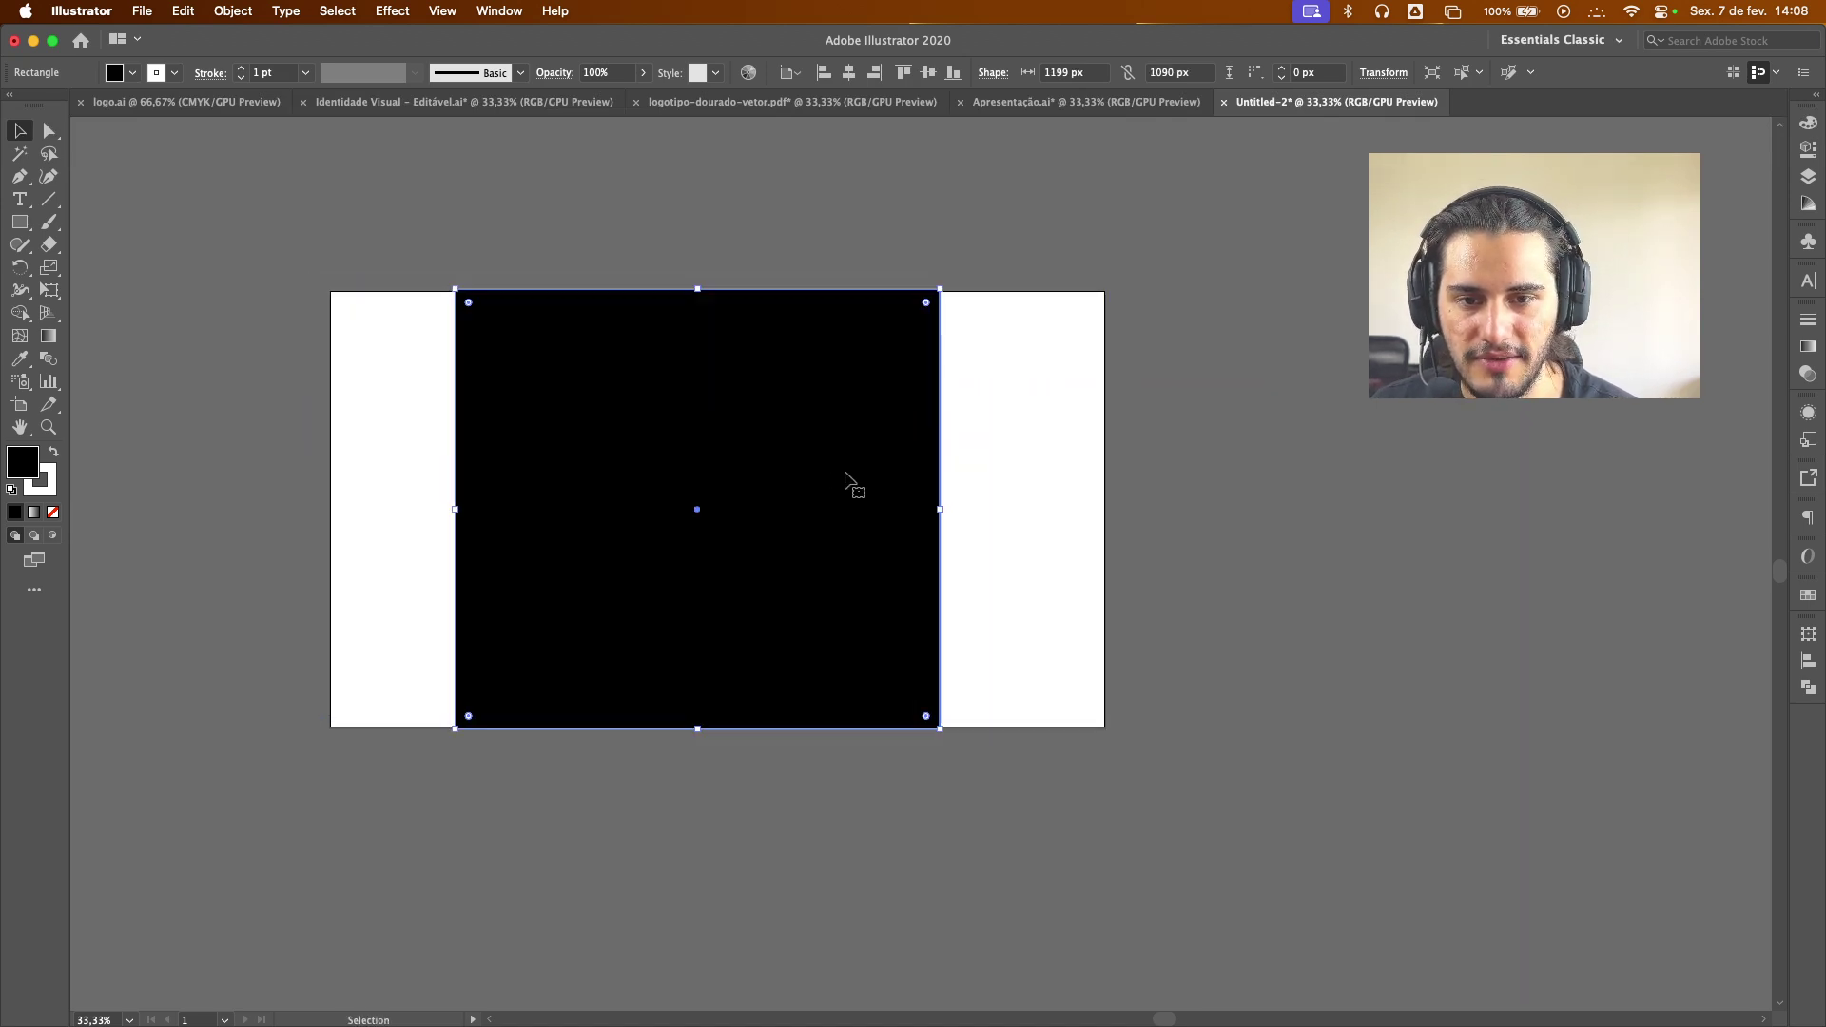
drag(944, 513, 877, 510)
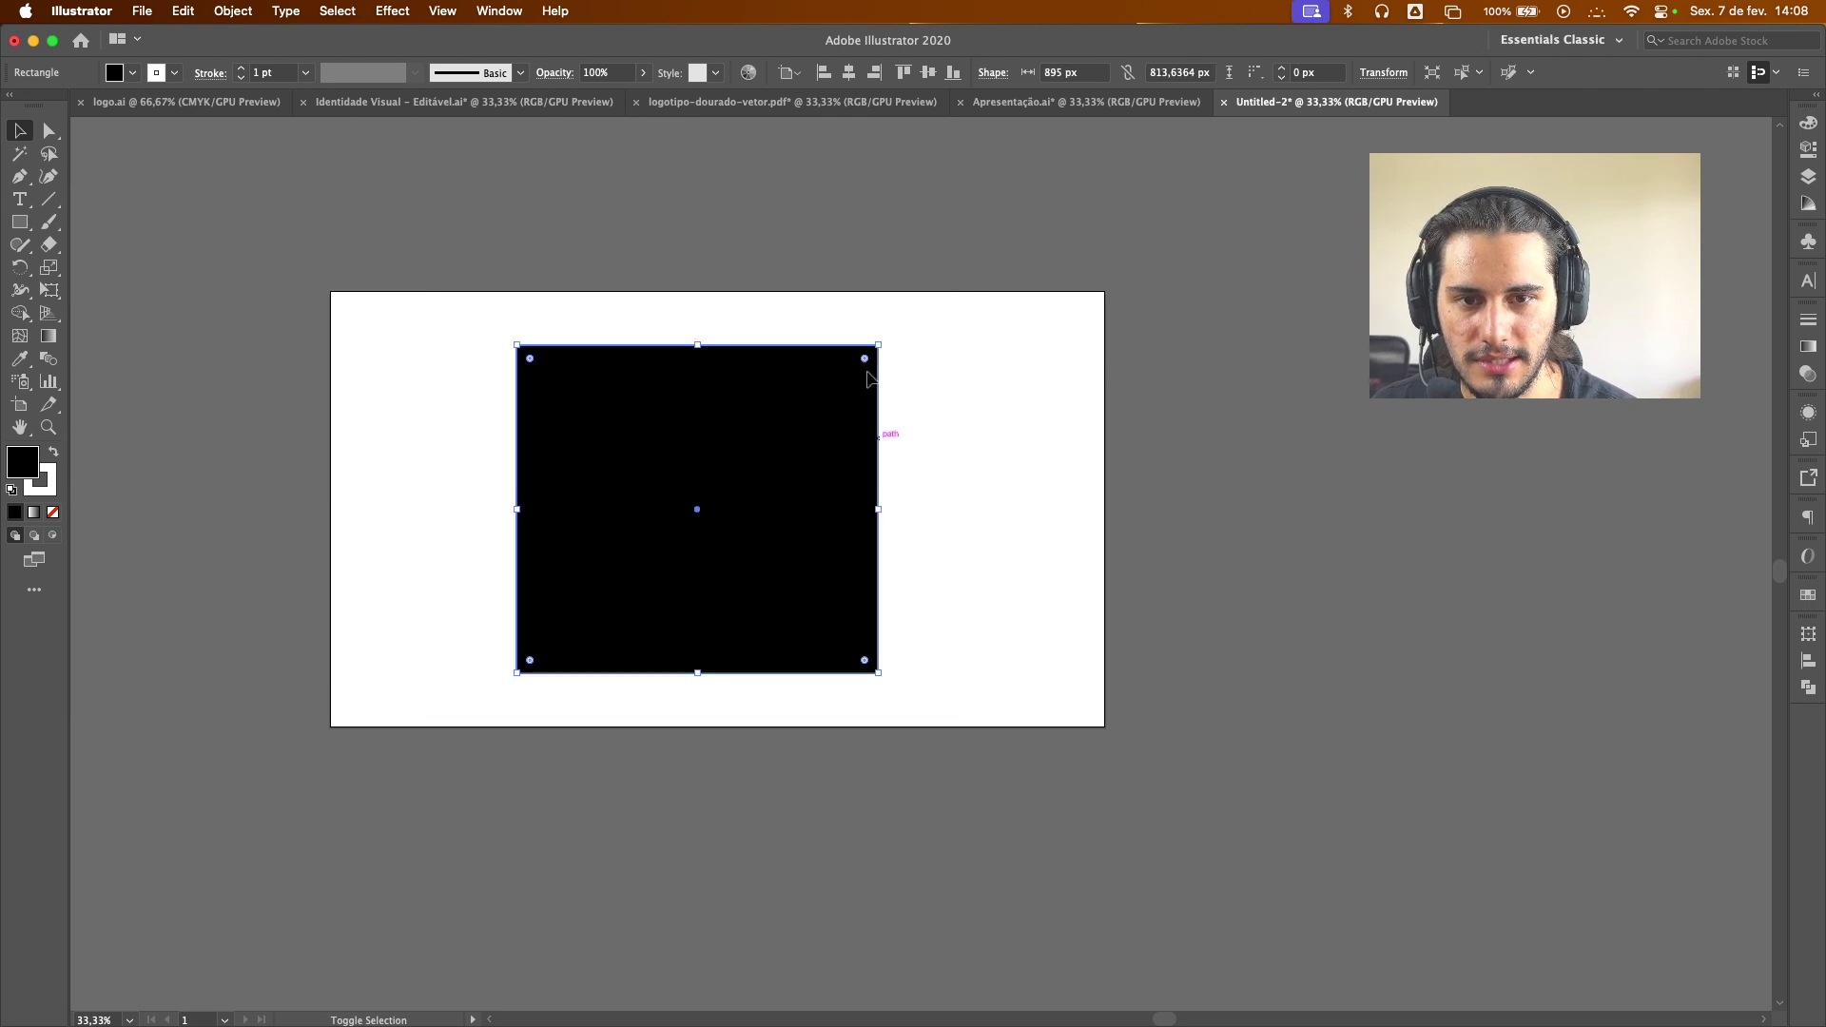
click(848, 72)
click(971, 324)
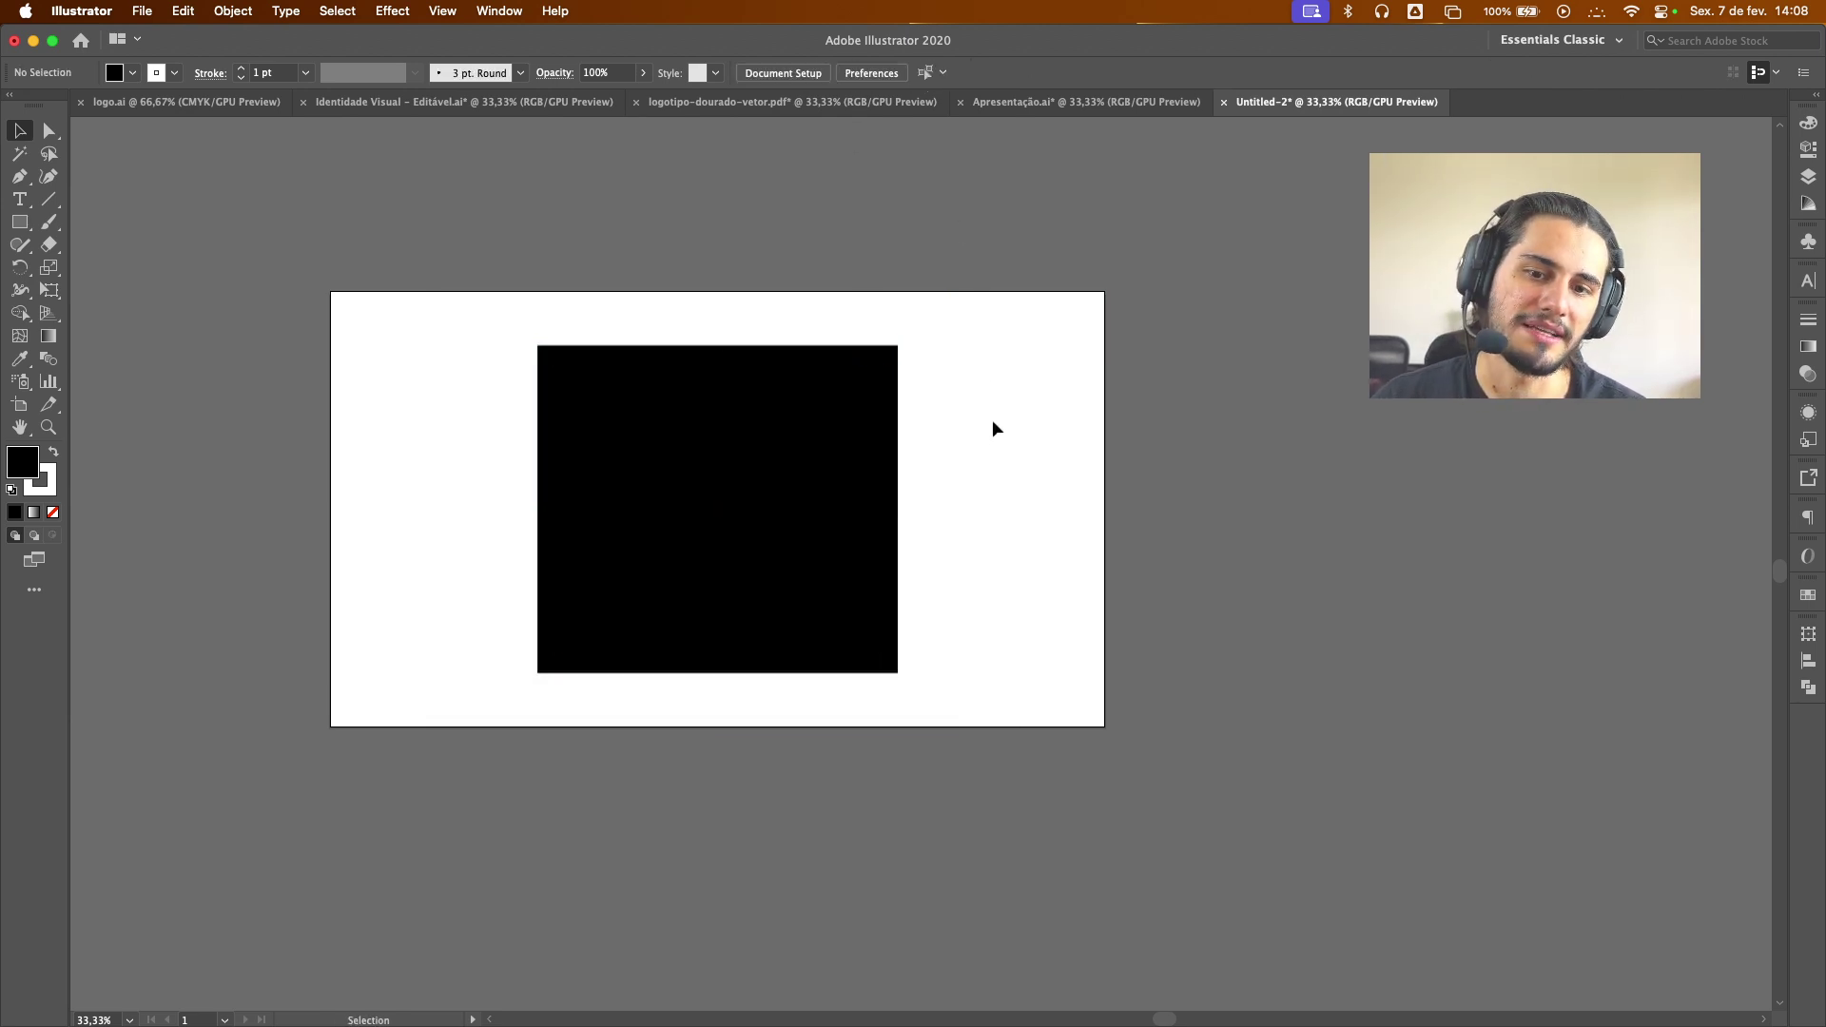
Delete the large black rectangle from the artboard
drag(998, 409, 712, 610)
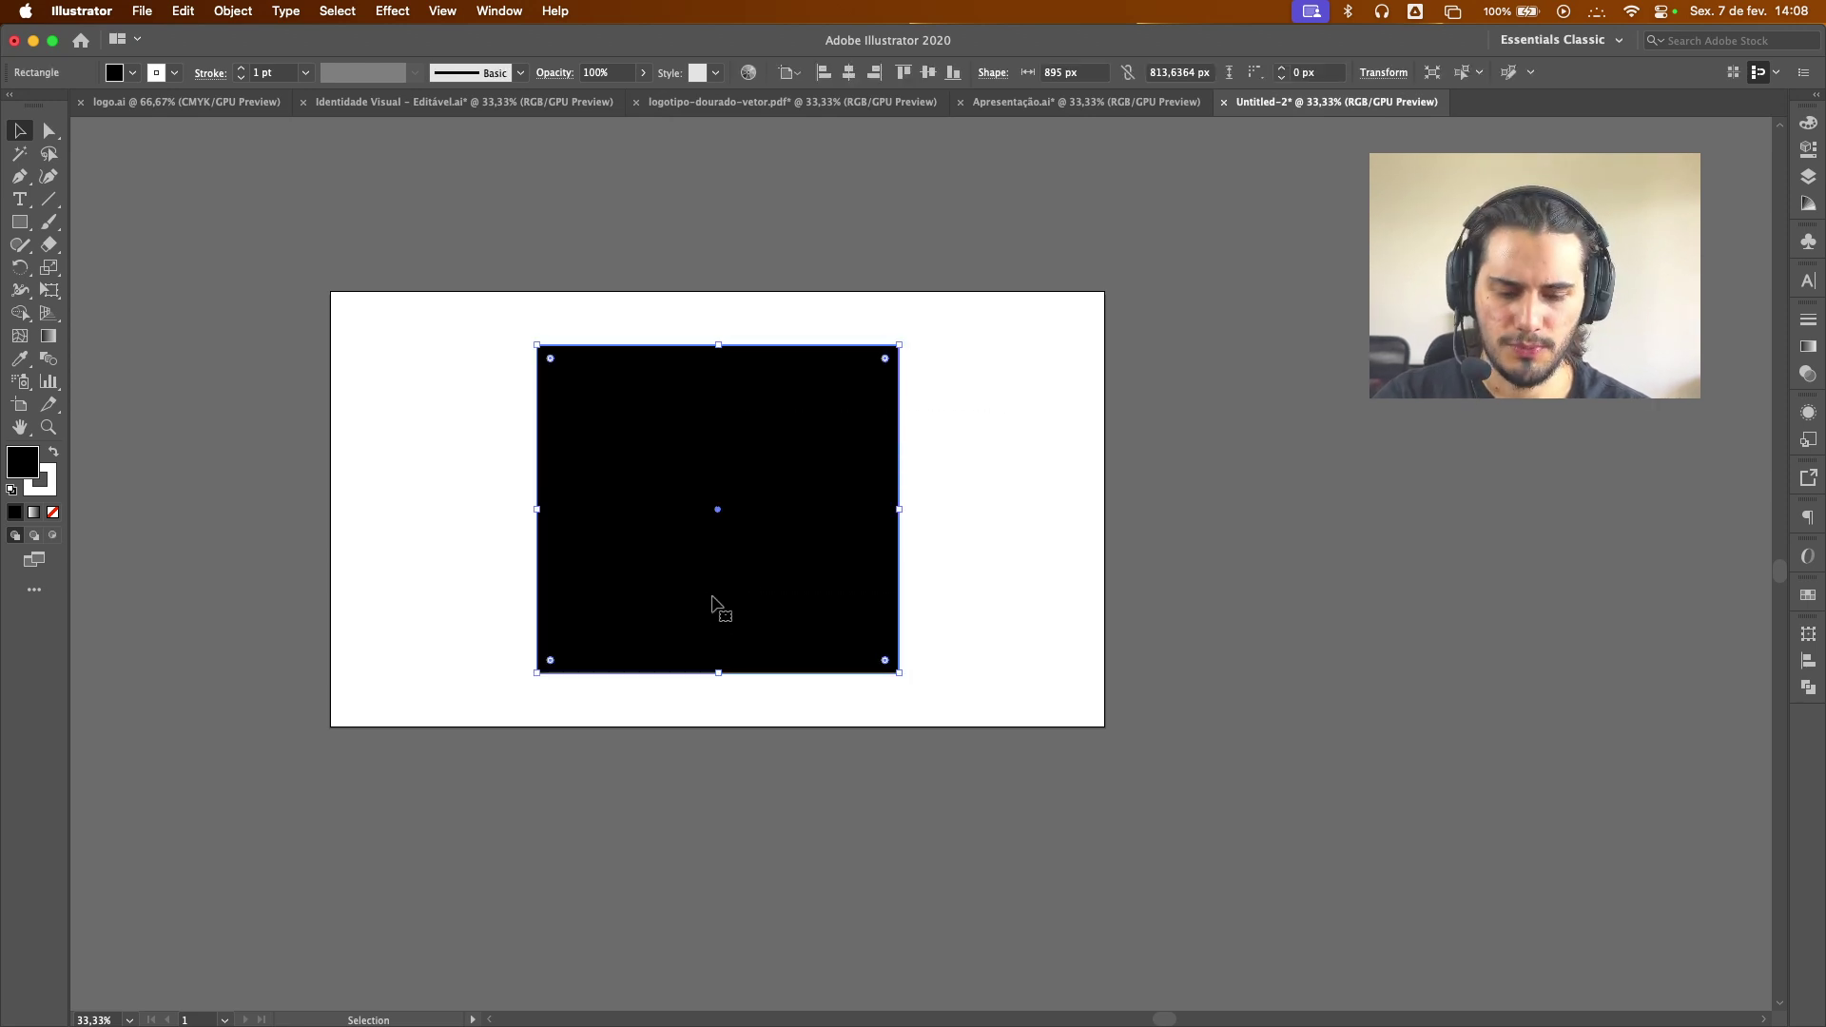
key(Delete)
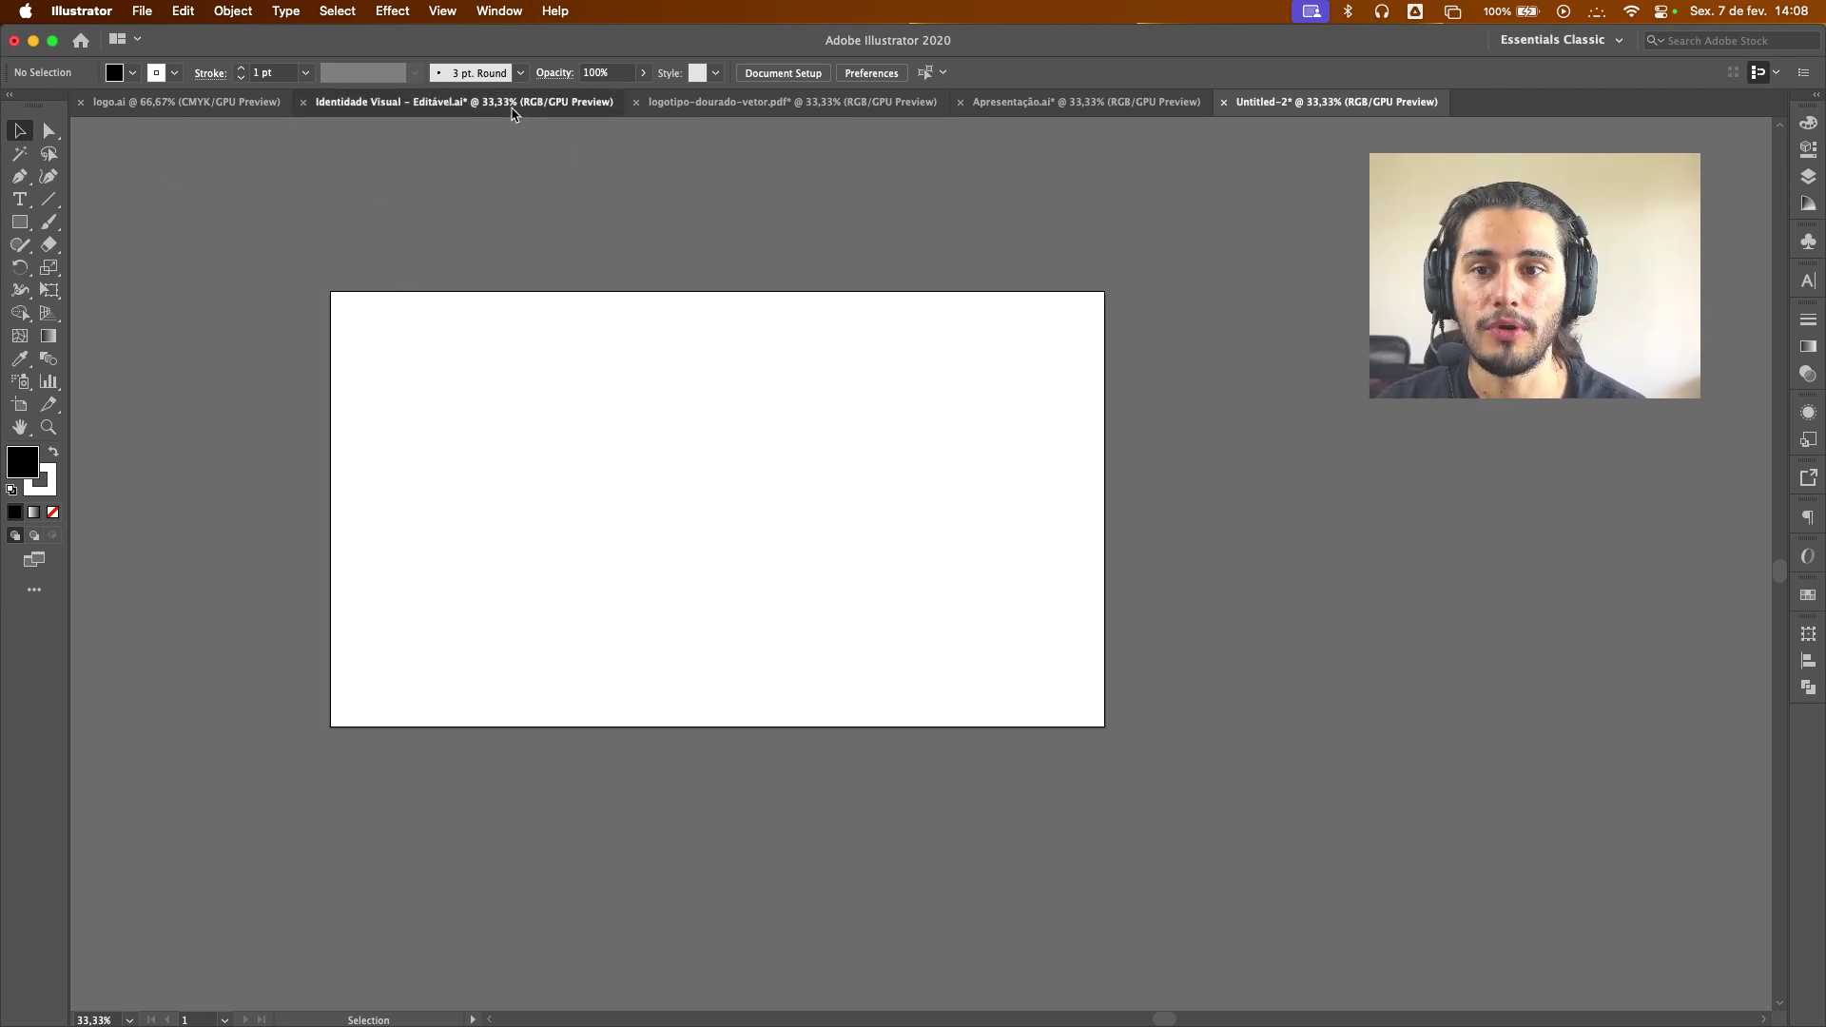
Look through the Identidade Visual - Editável.ai document down to its colour palette and logo versions, and return to Untitled-2
click(464, 102)
scroll(314, 540, down, 5)
scroll(225, 549, down, 15)
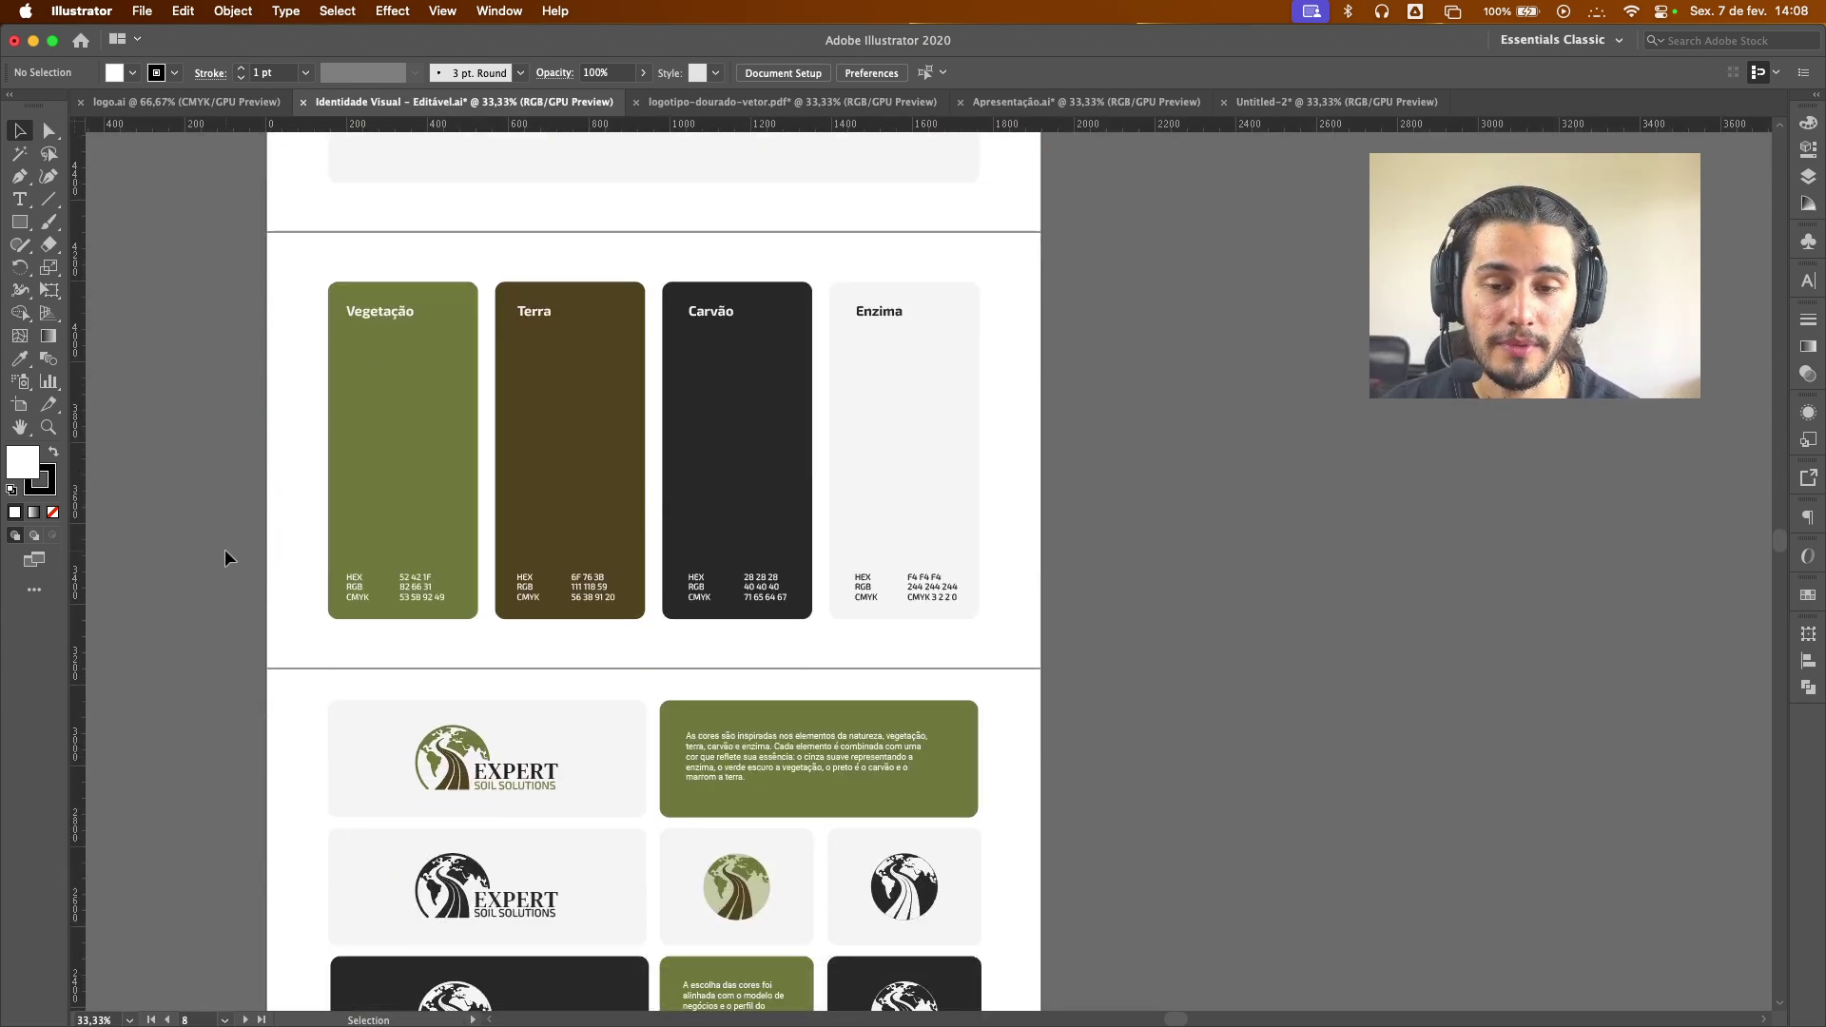
click(1305, 99)
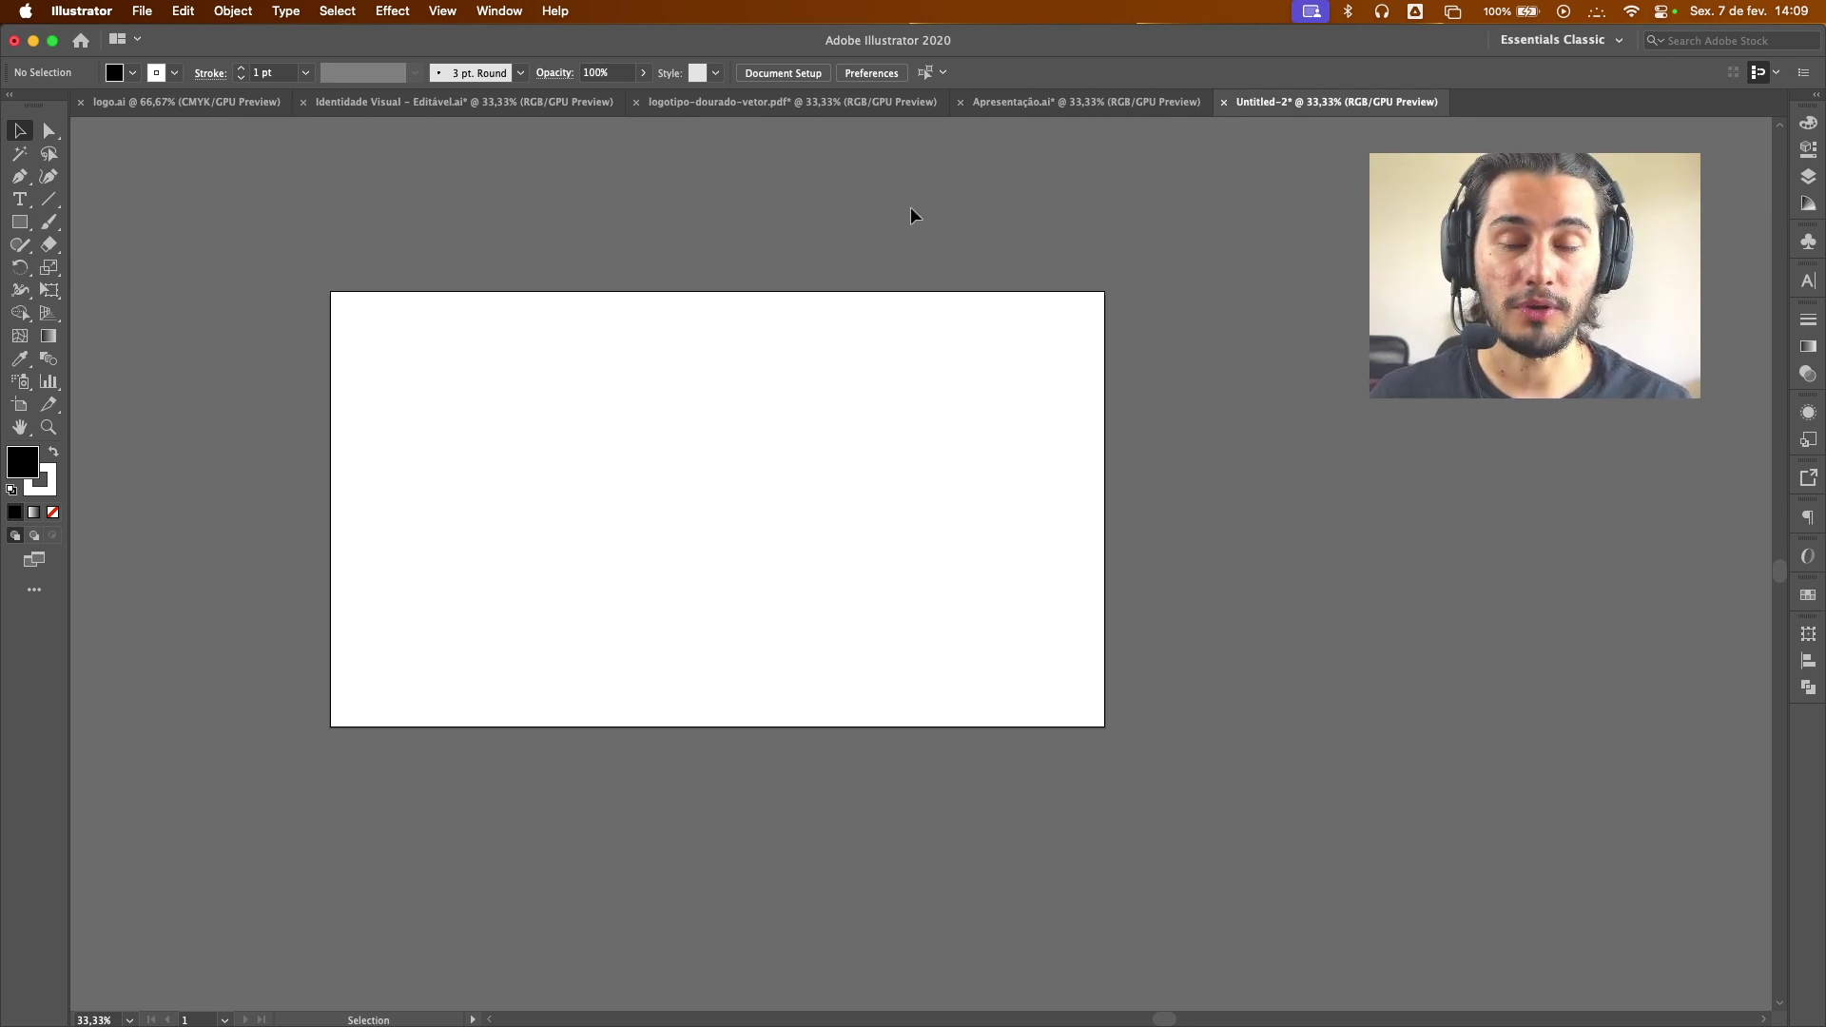
Switch the workspace to Essentials
click(442, 12)
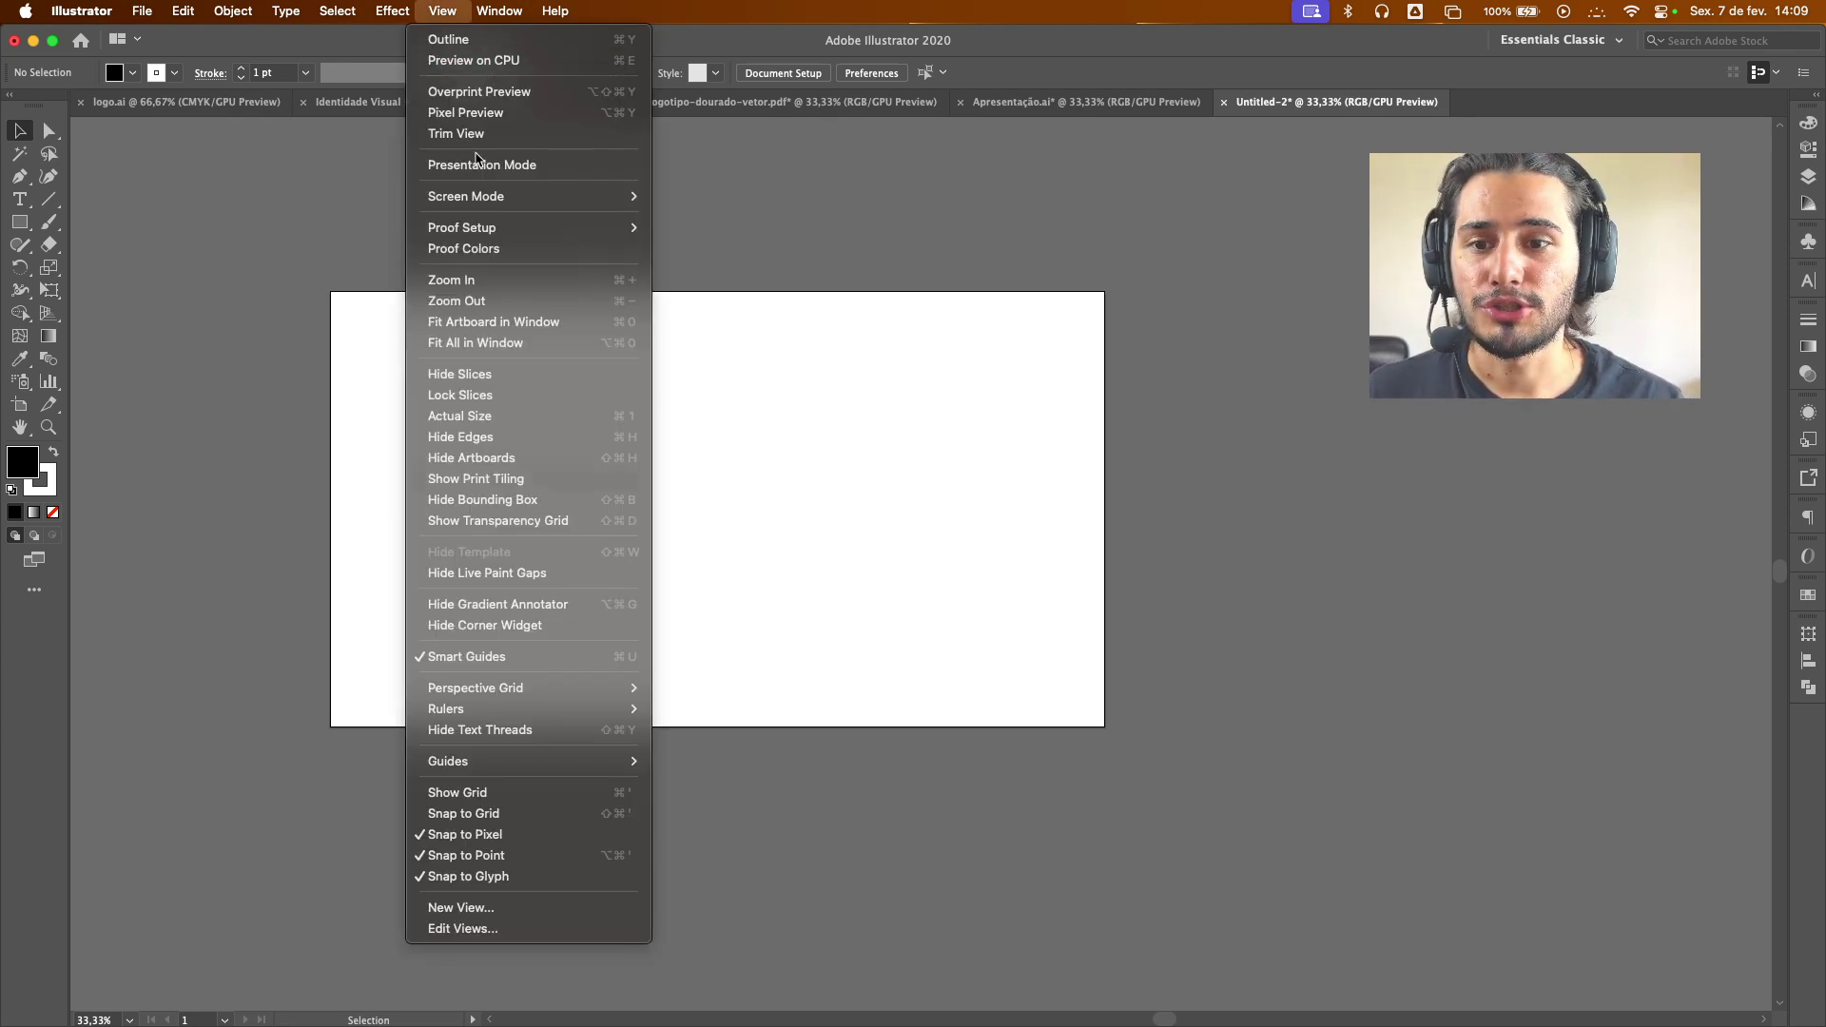
mouse_move(499, 11)
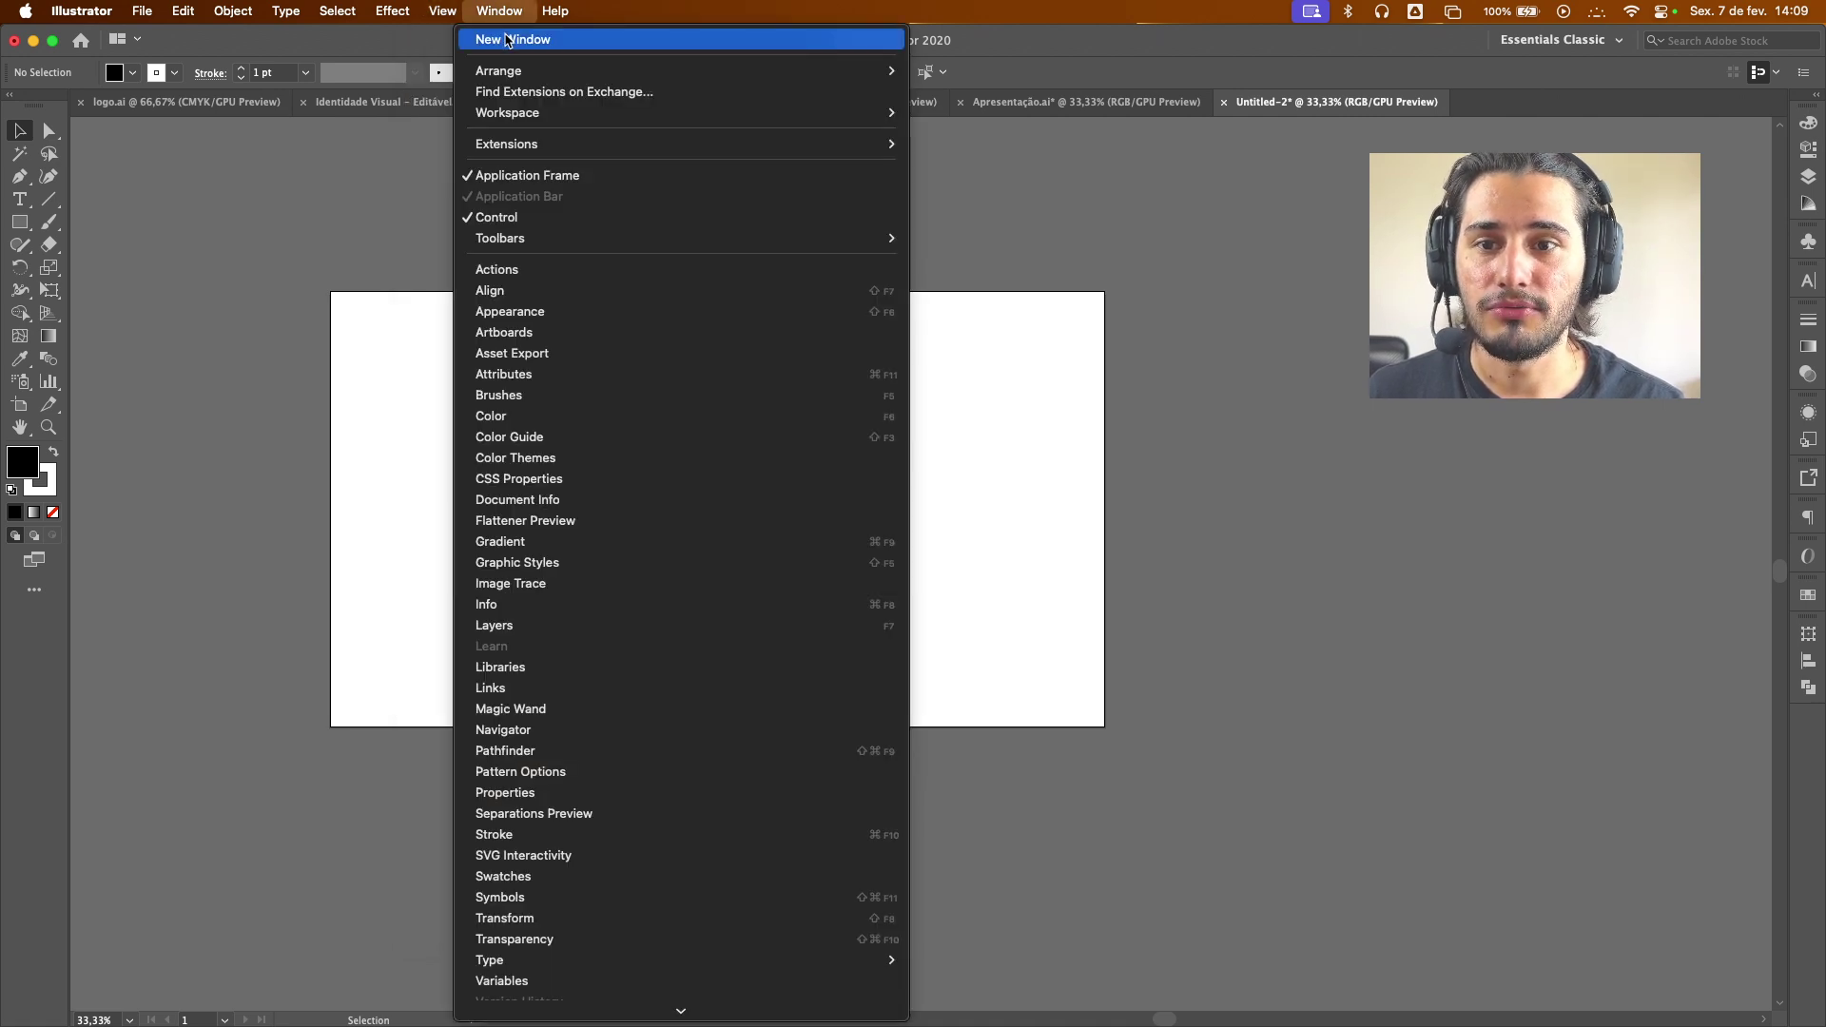
mouse_move(721, 72)
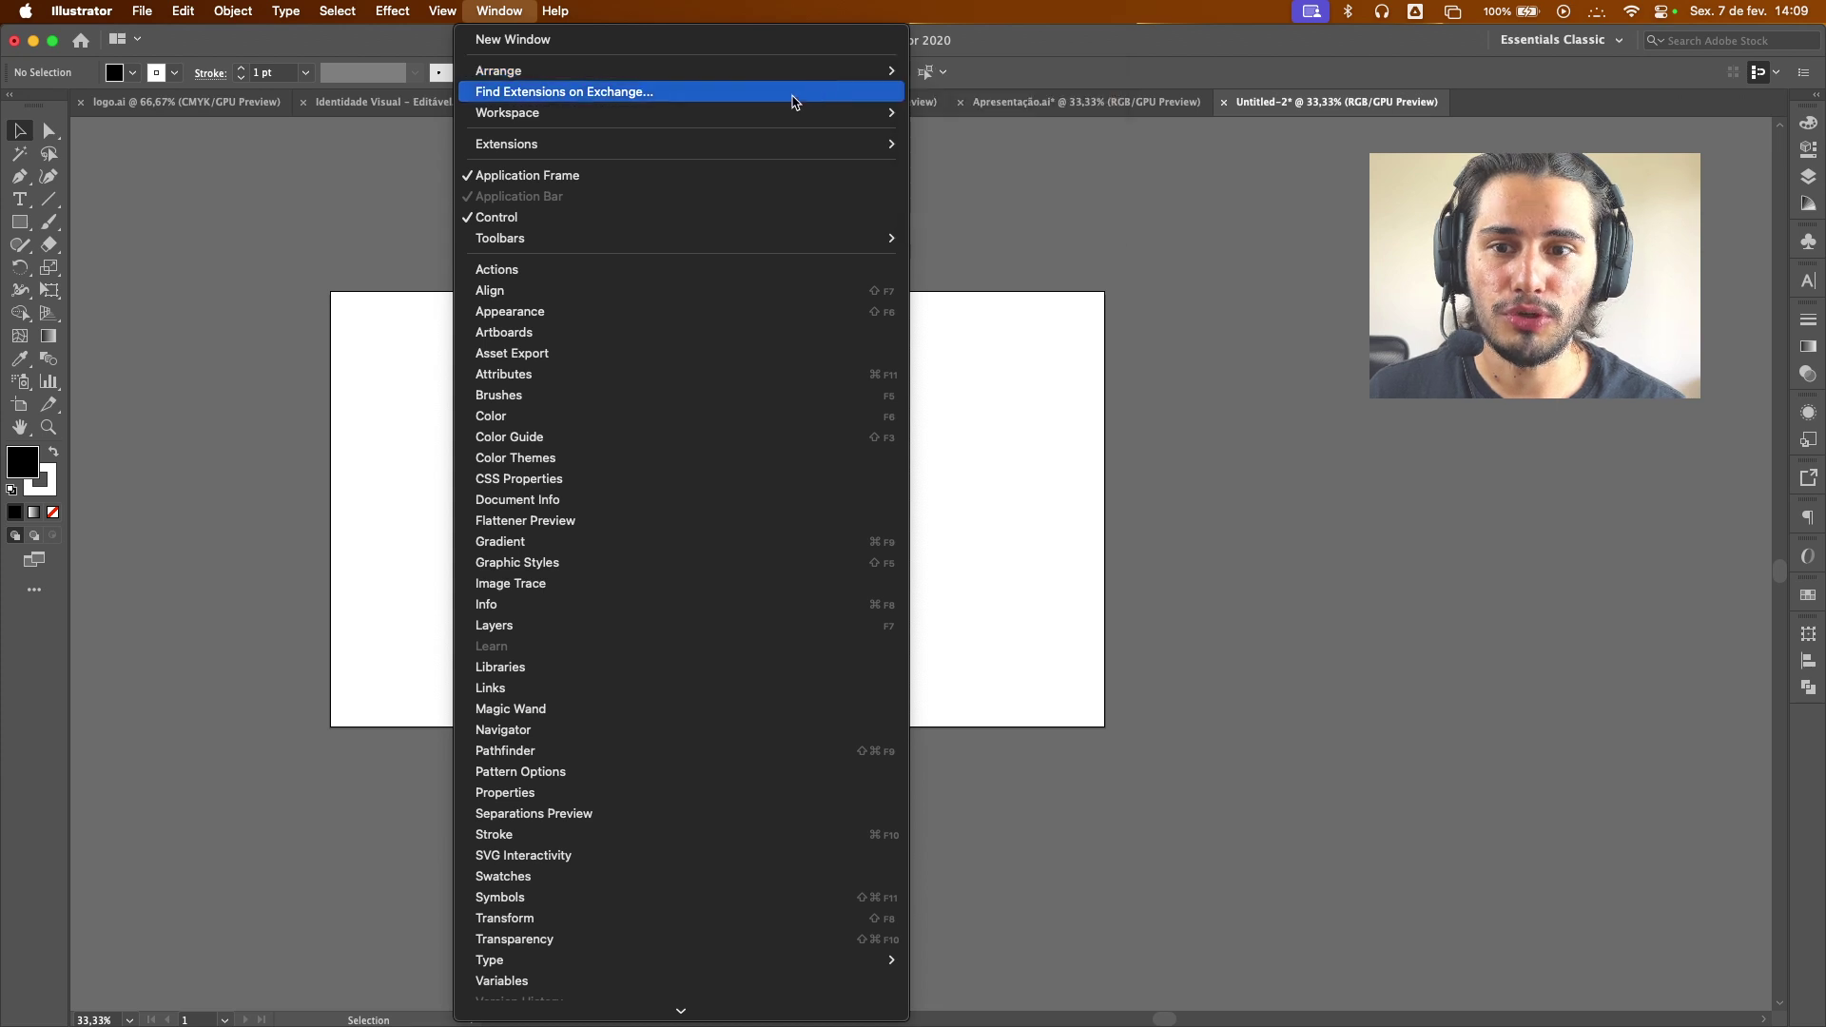
mouse_move(782, 117)
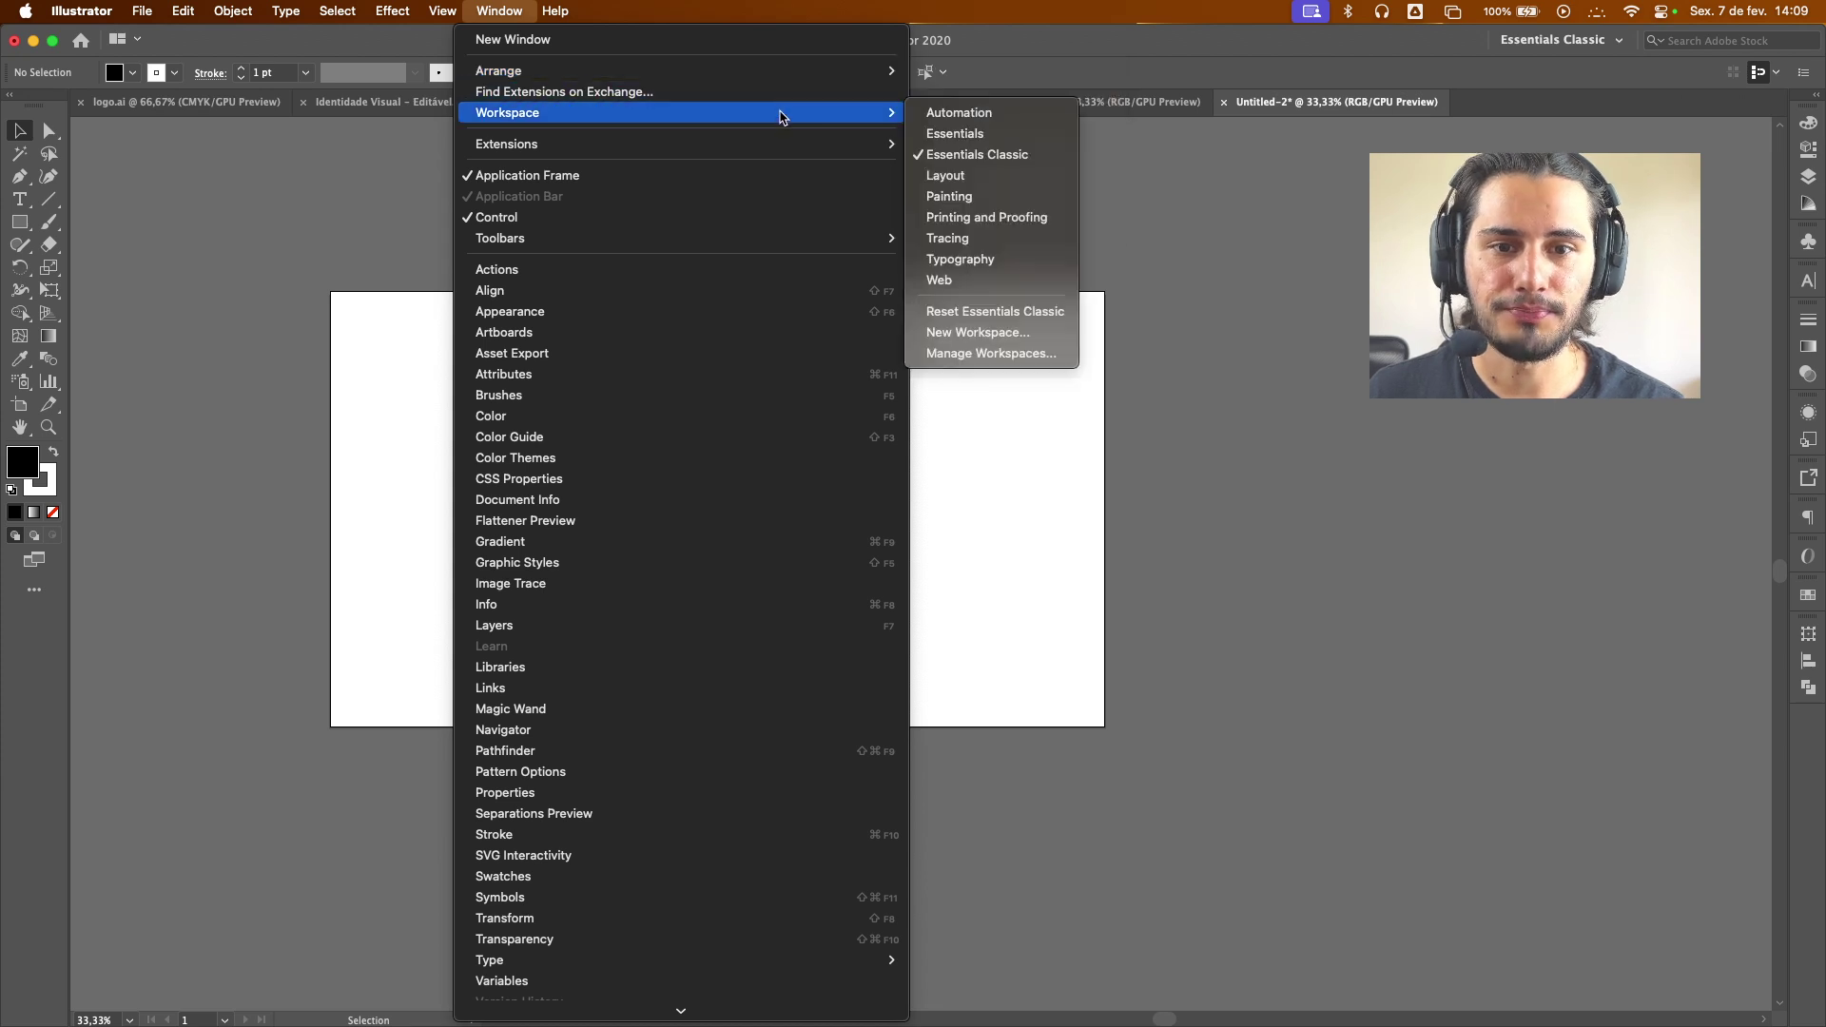
click(964, 142)
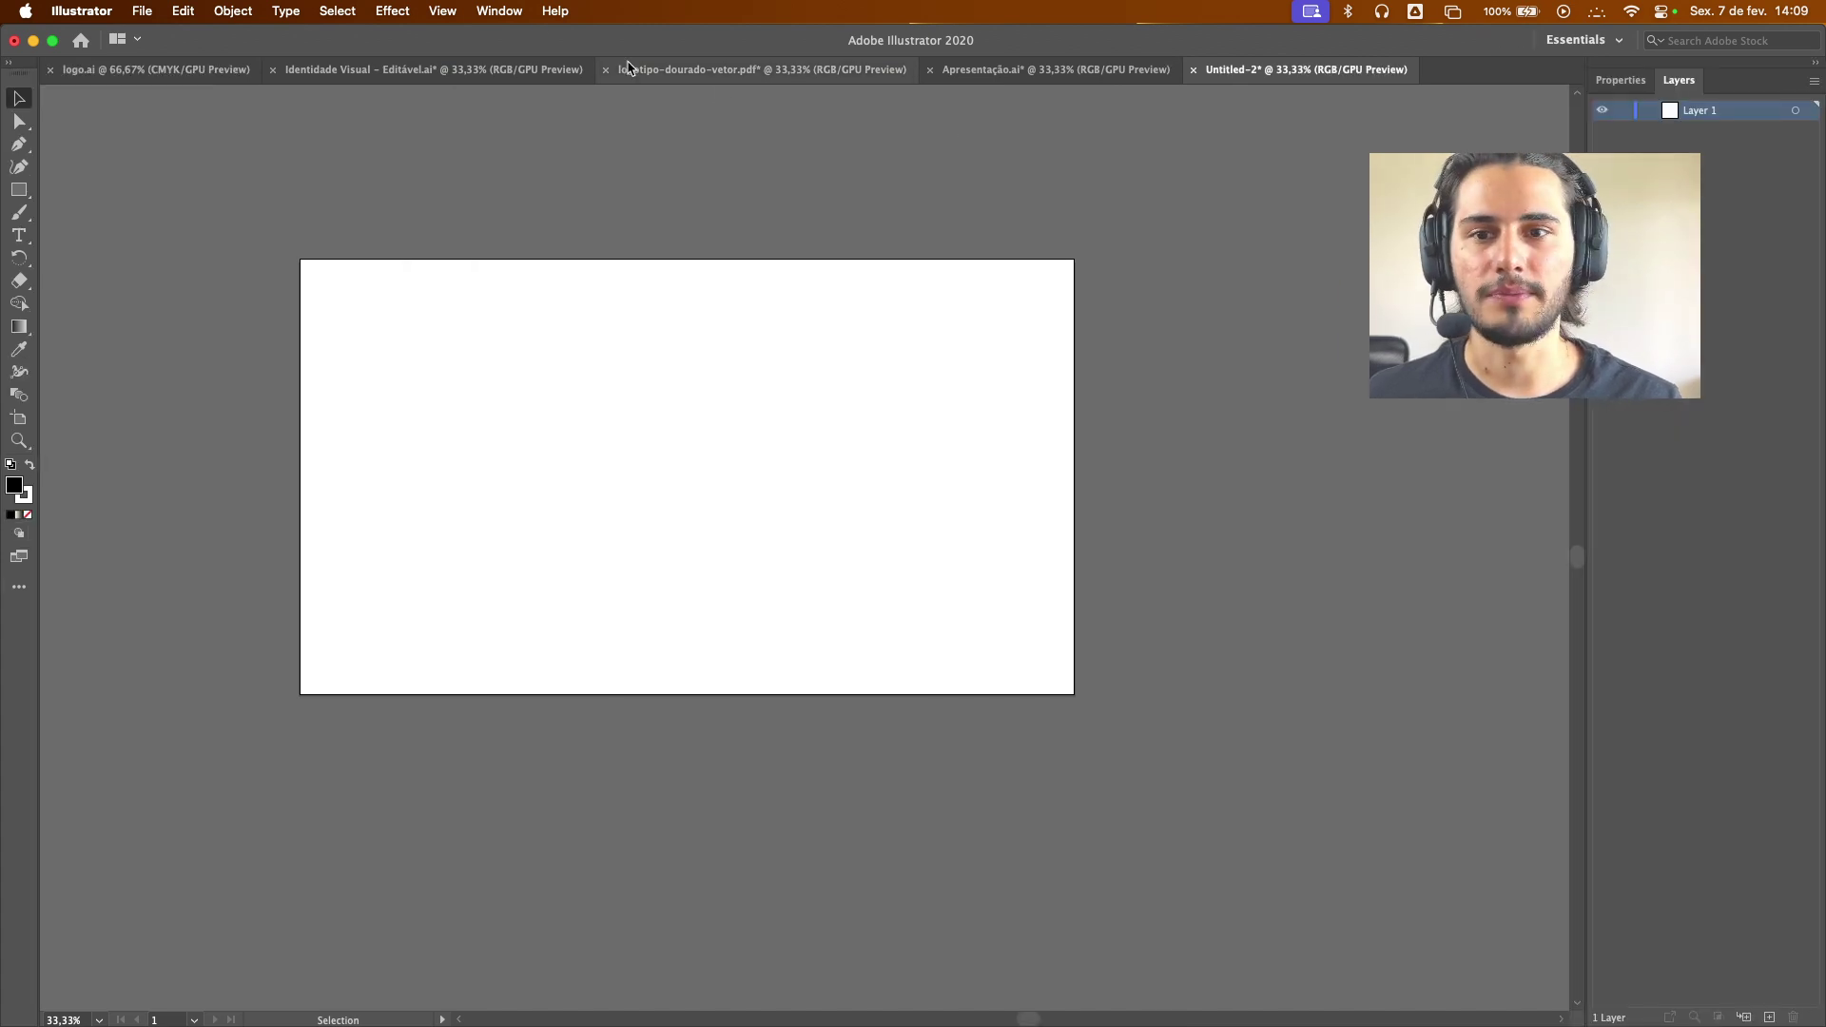
Switch the workspace back to Essentials Classic
click(507, 13)
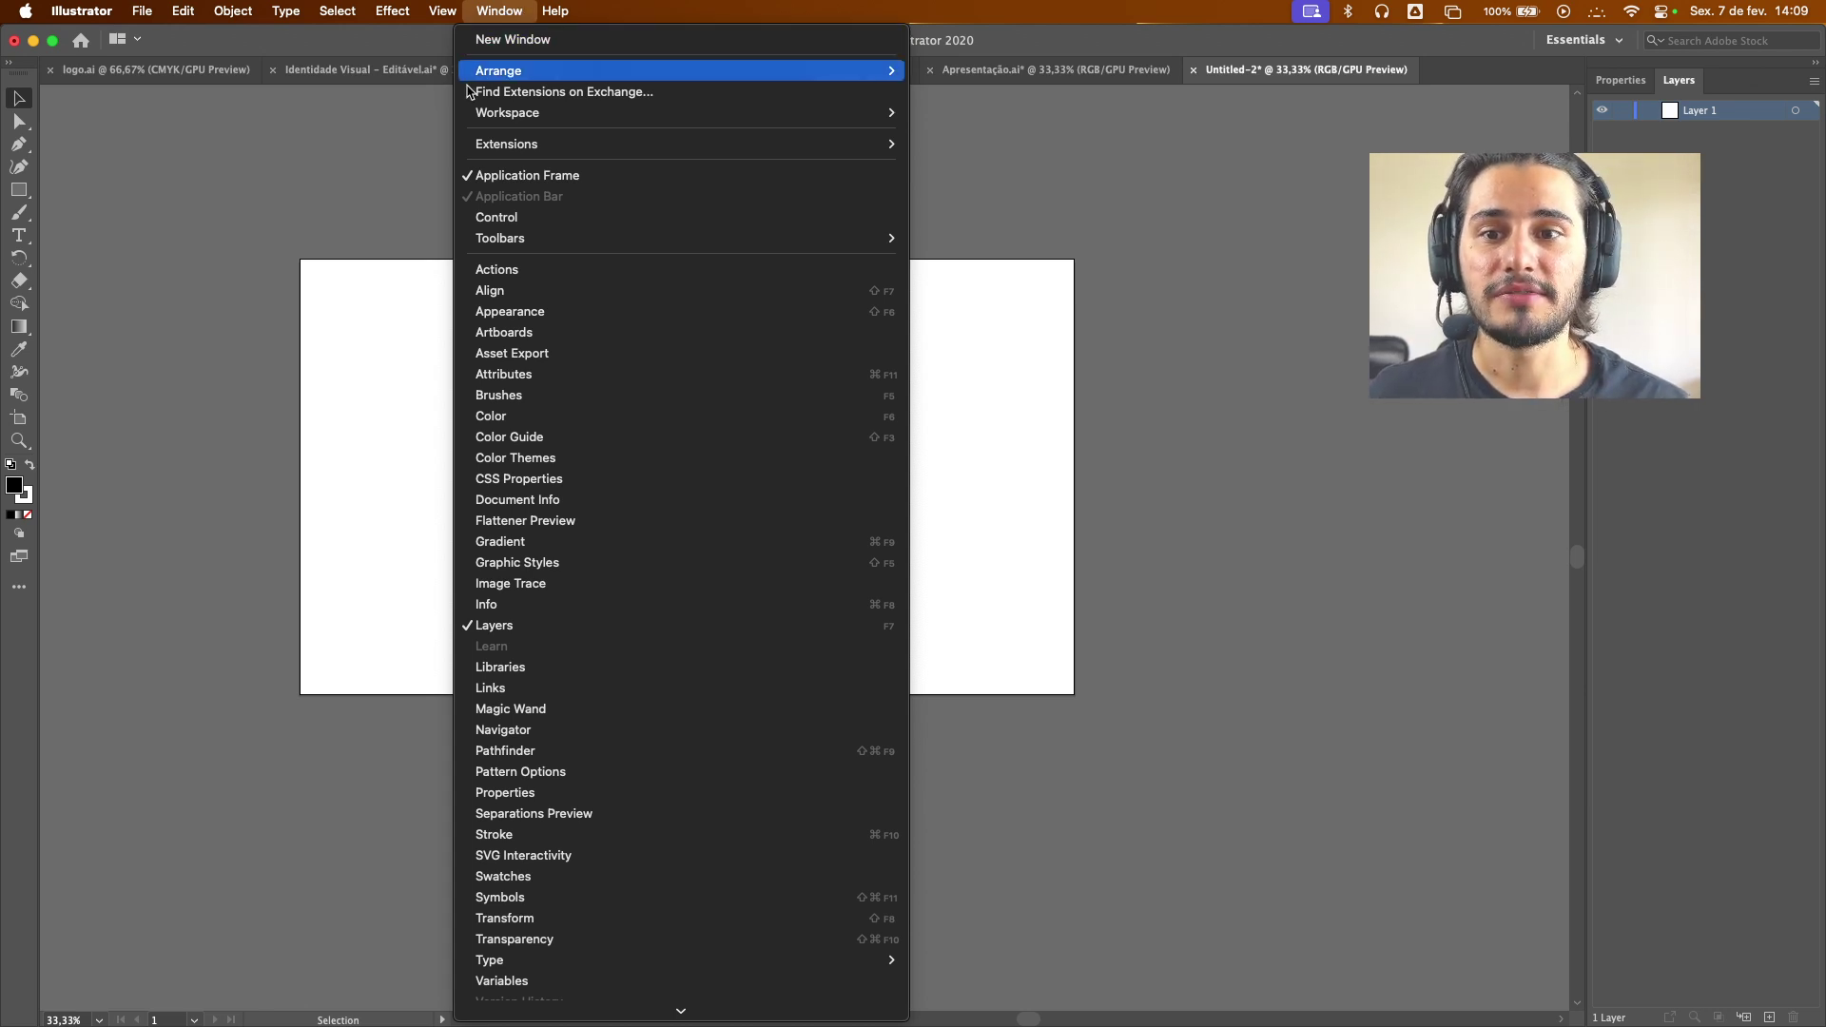
mouse_move(495, 118)
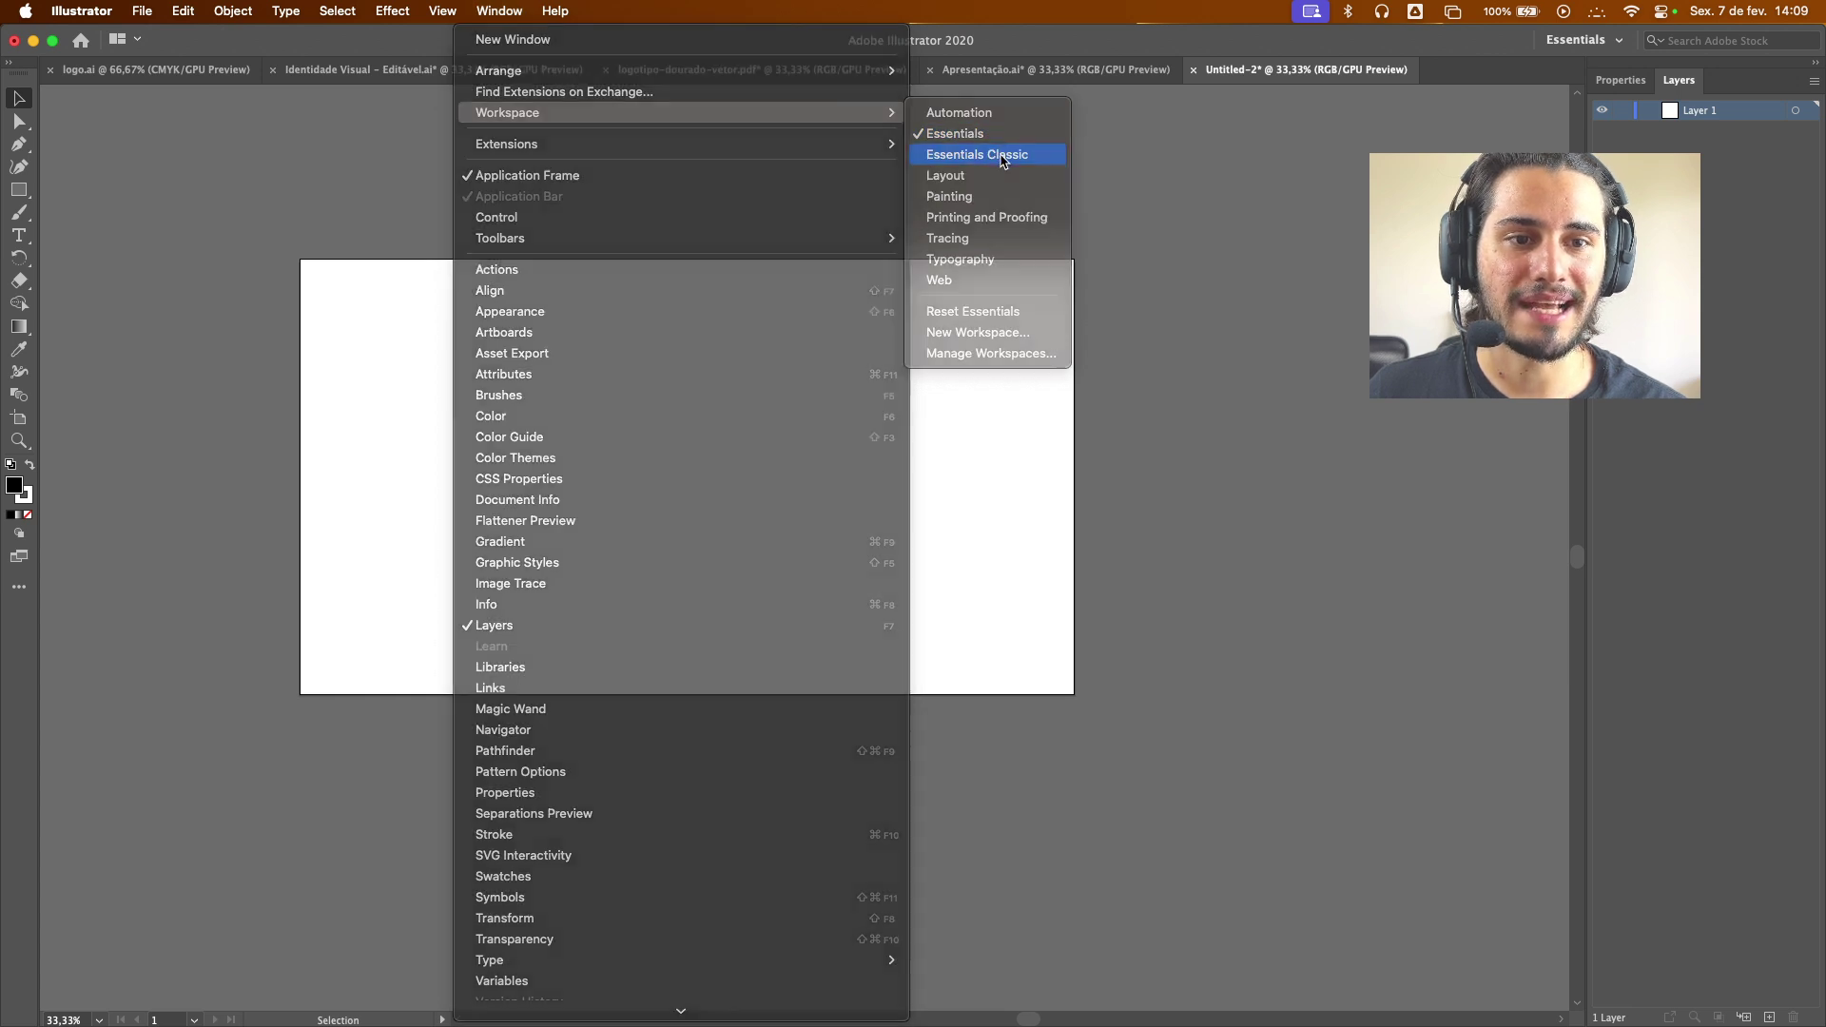
click(1003, 155)
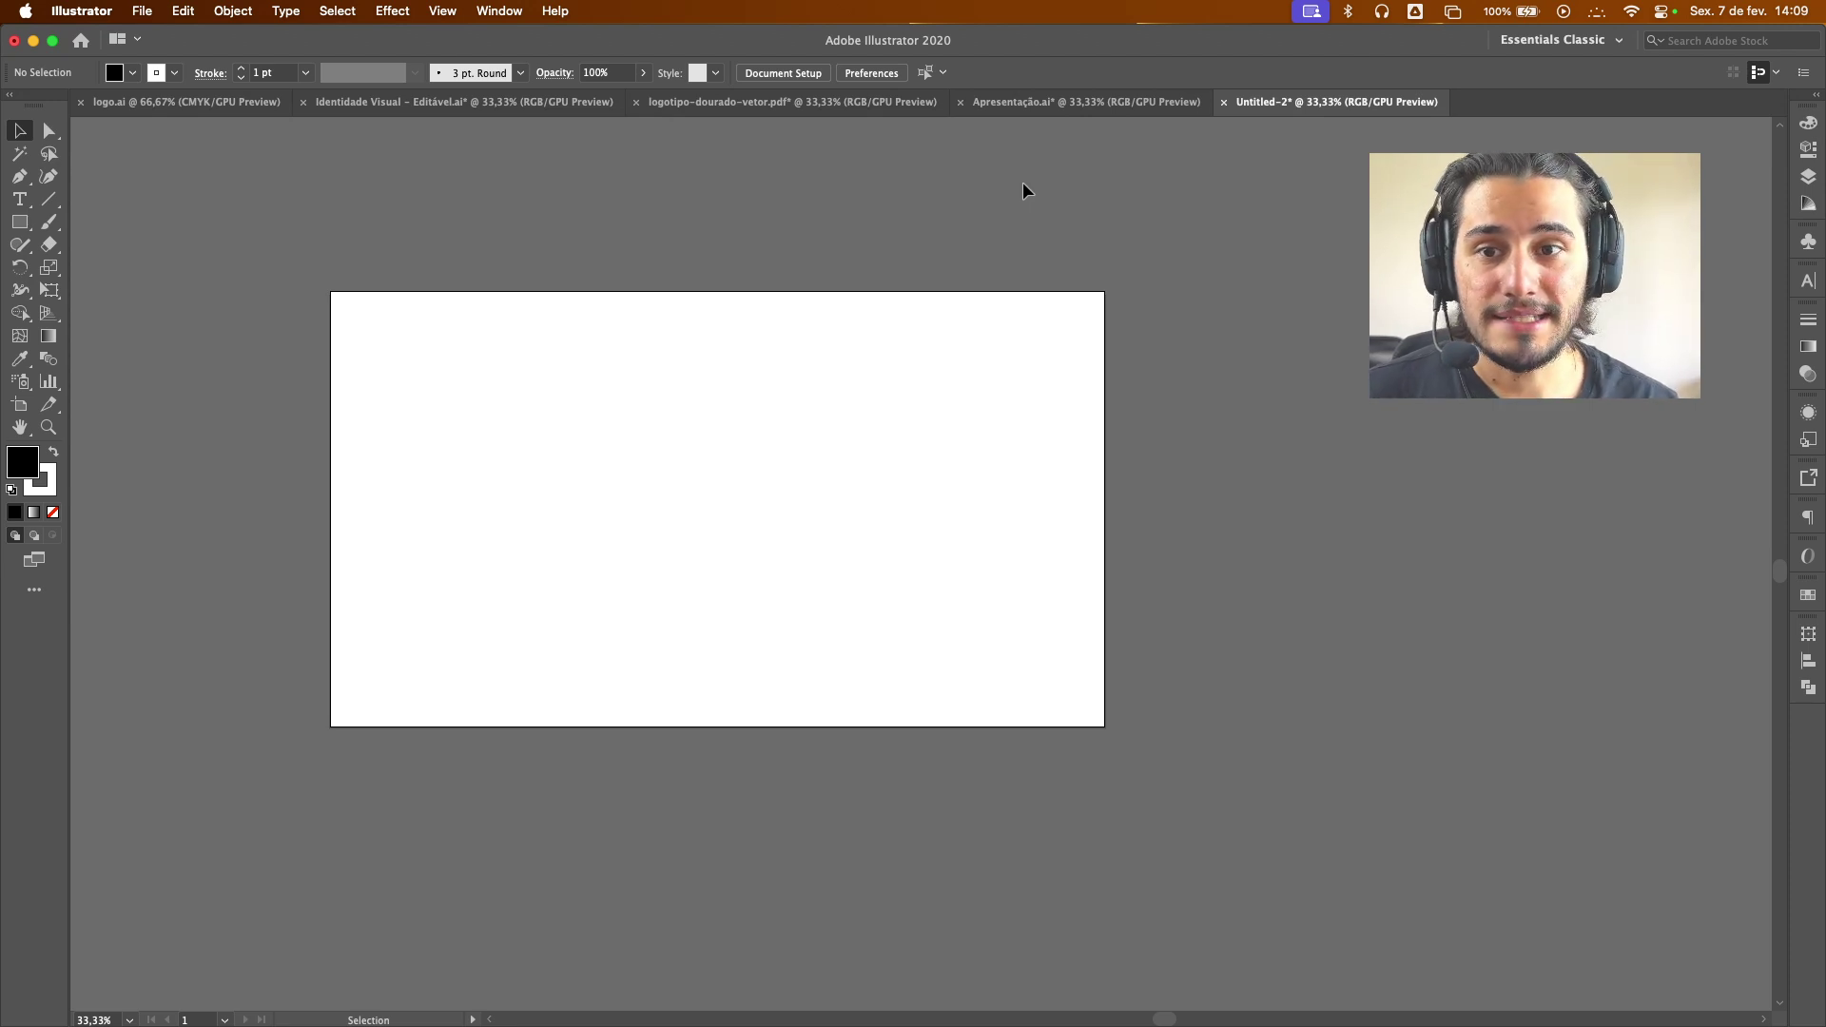
Show the Layers panel
click(444, 12)
mouse_move(499, 13)
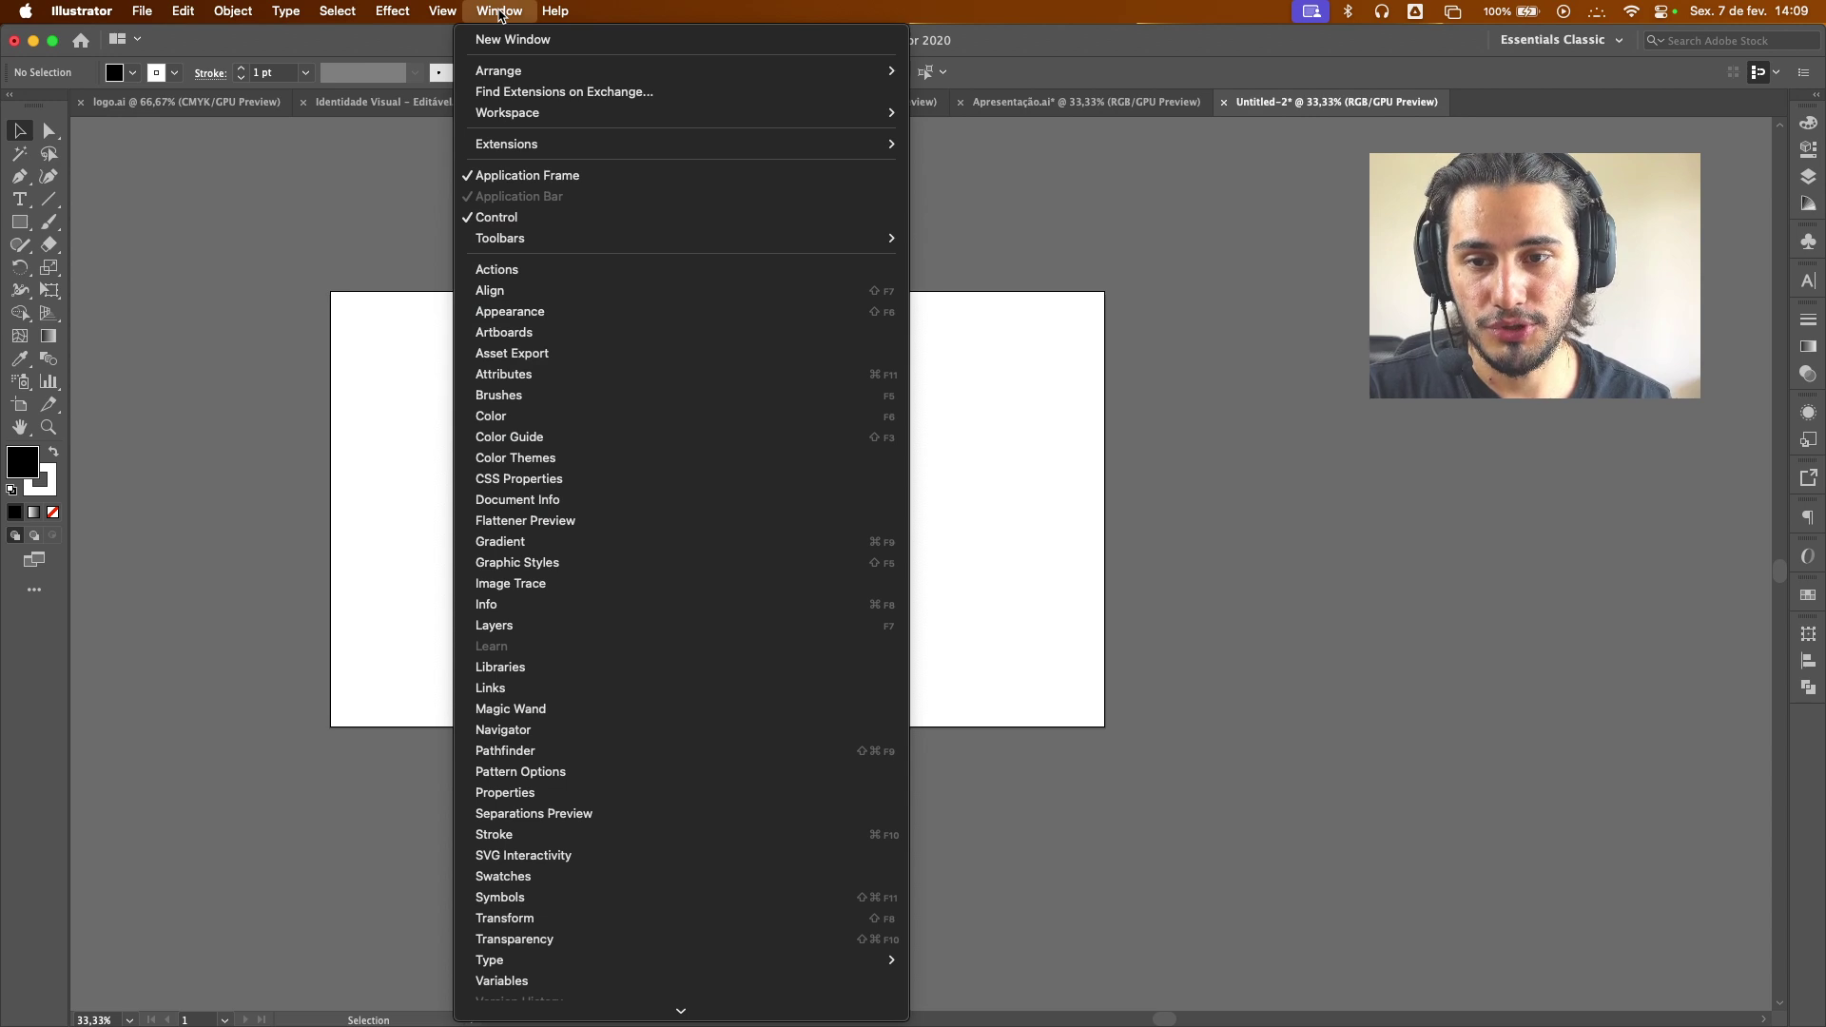
scroll(571, 561, down, 2)
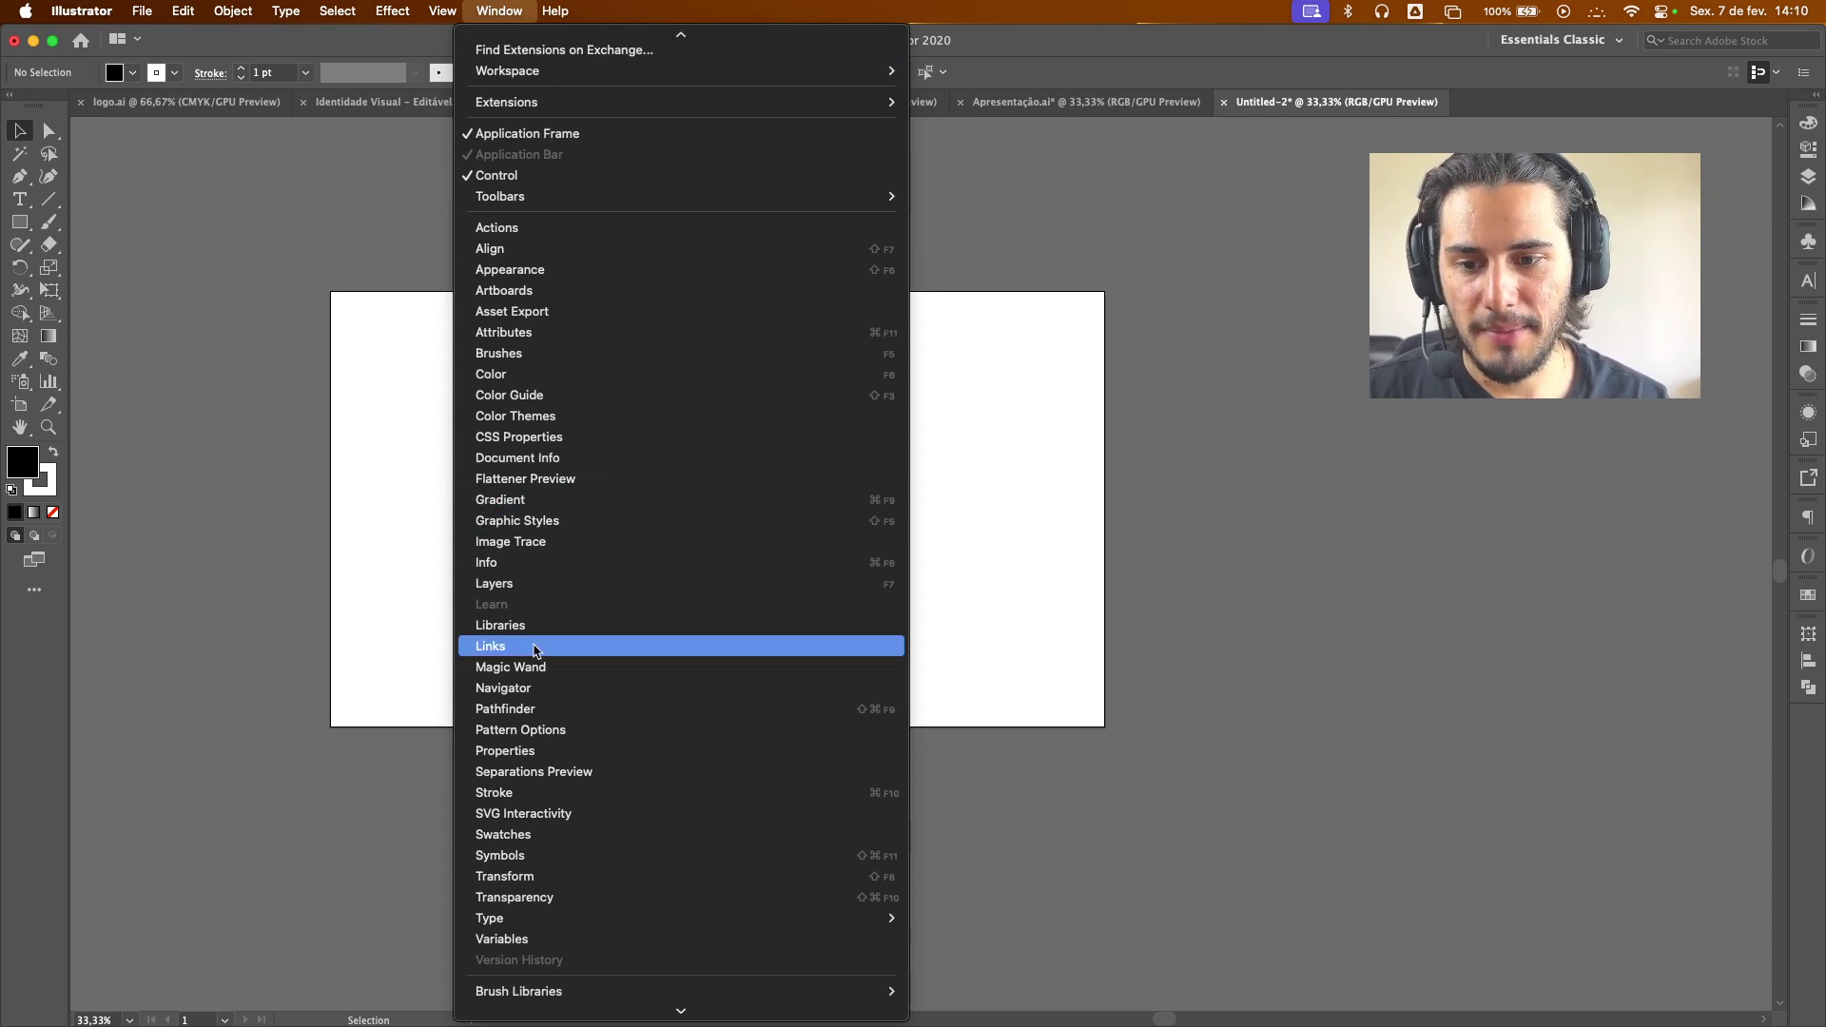
click(578, 582)
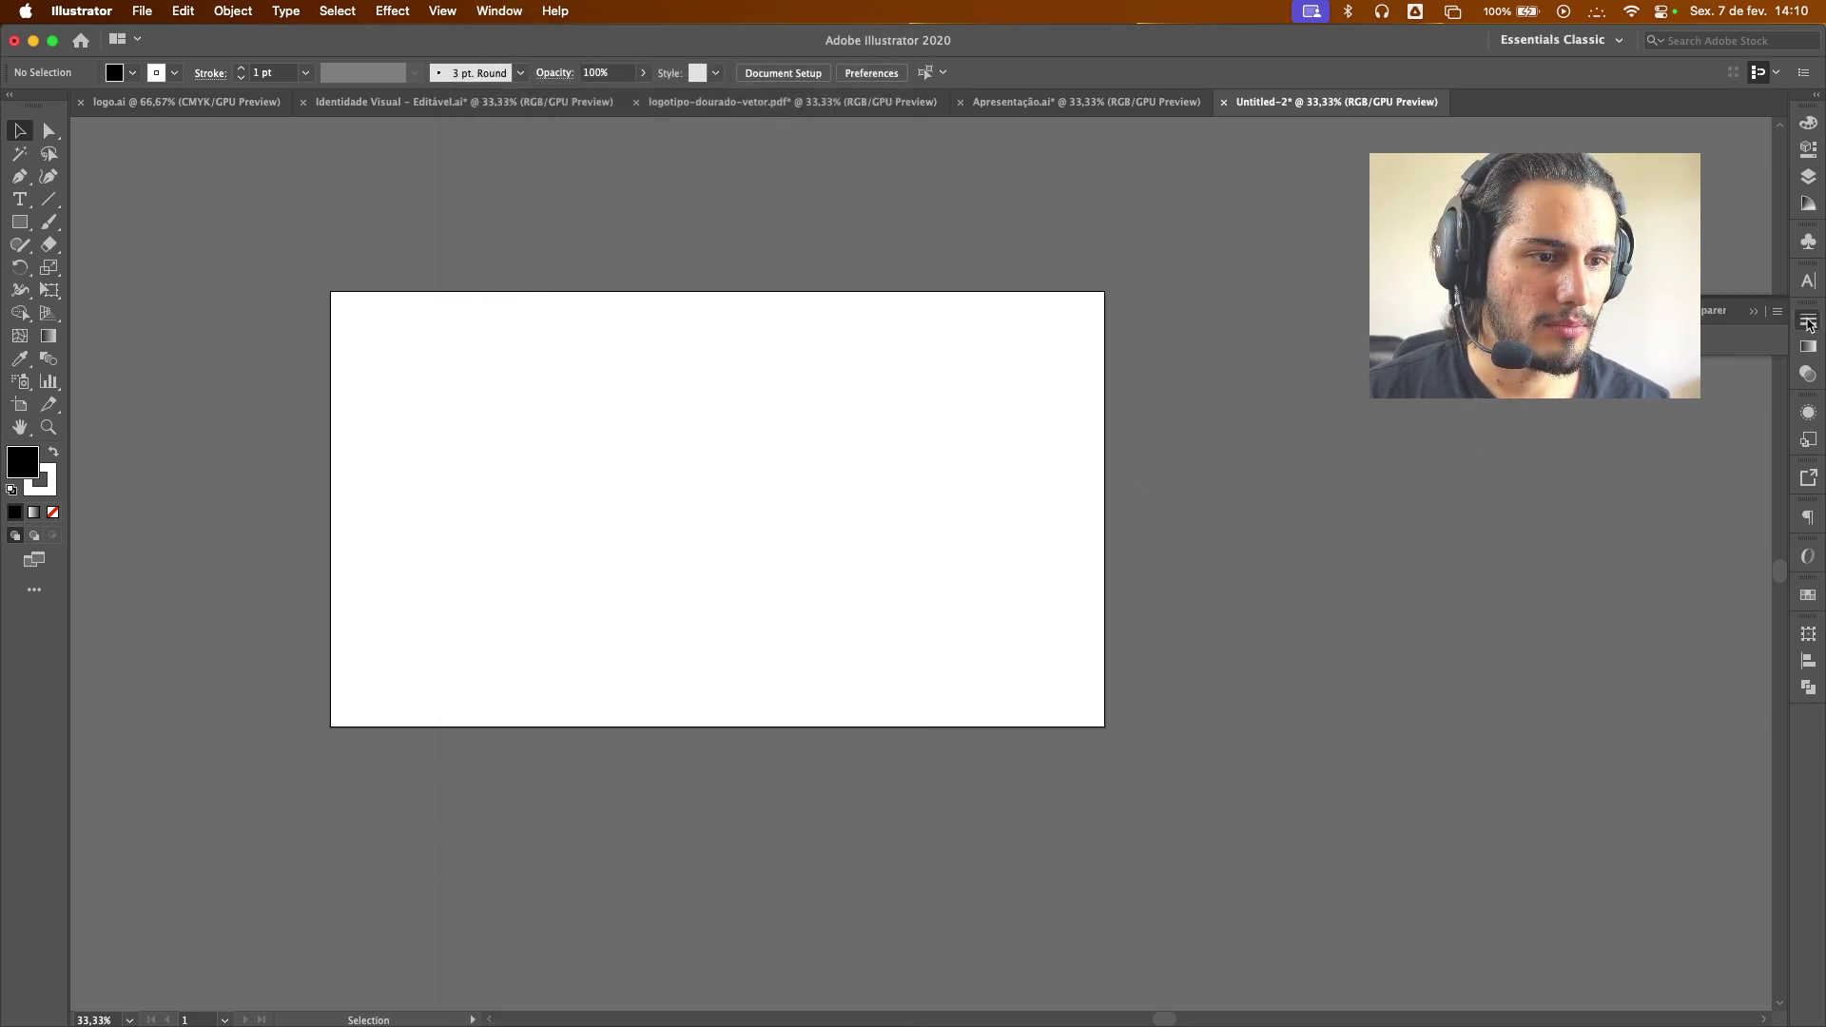
click(1807, 177)
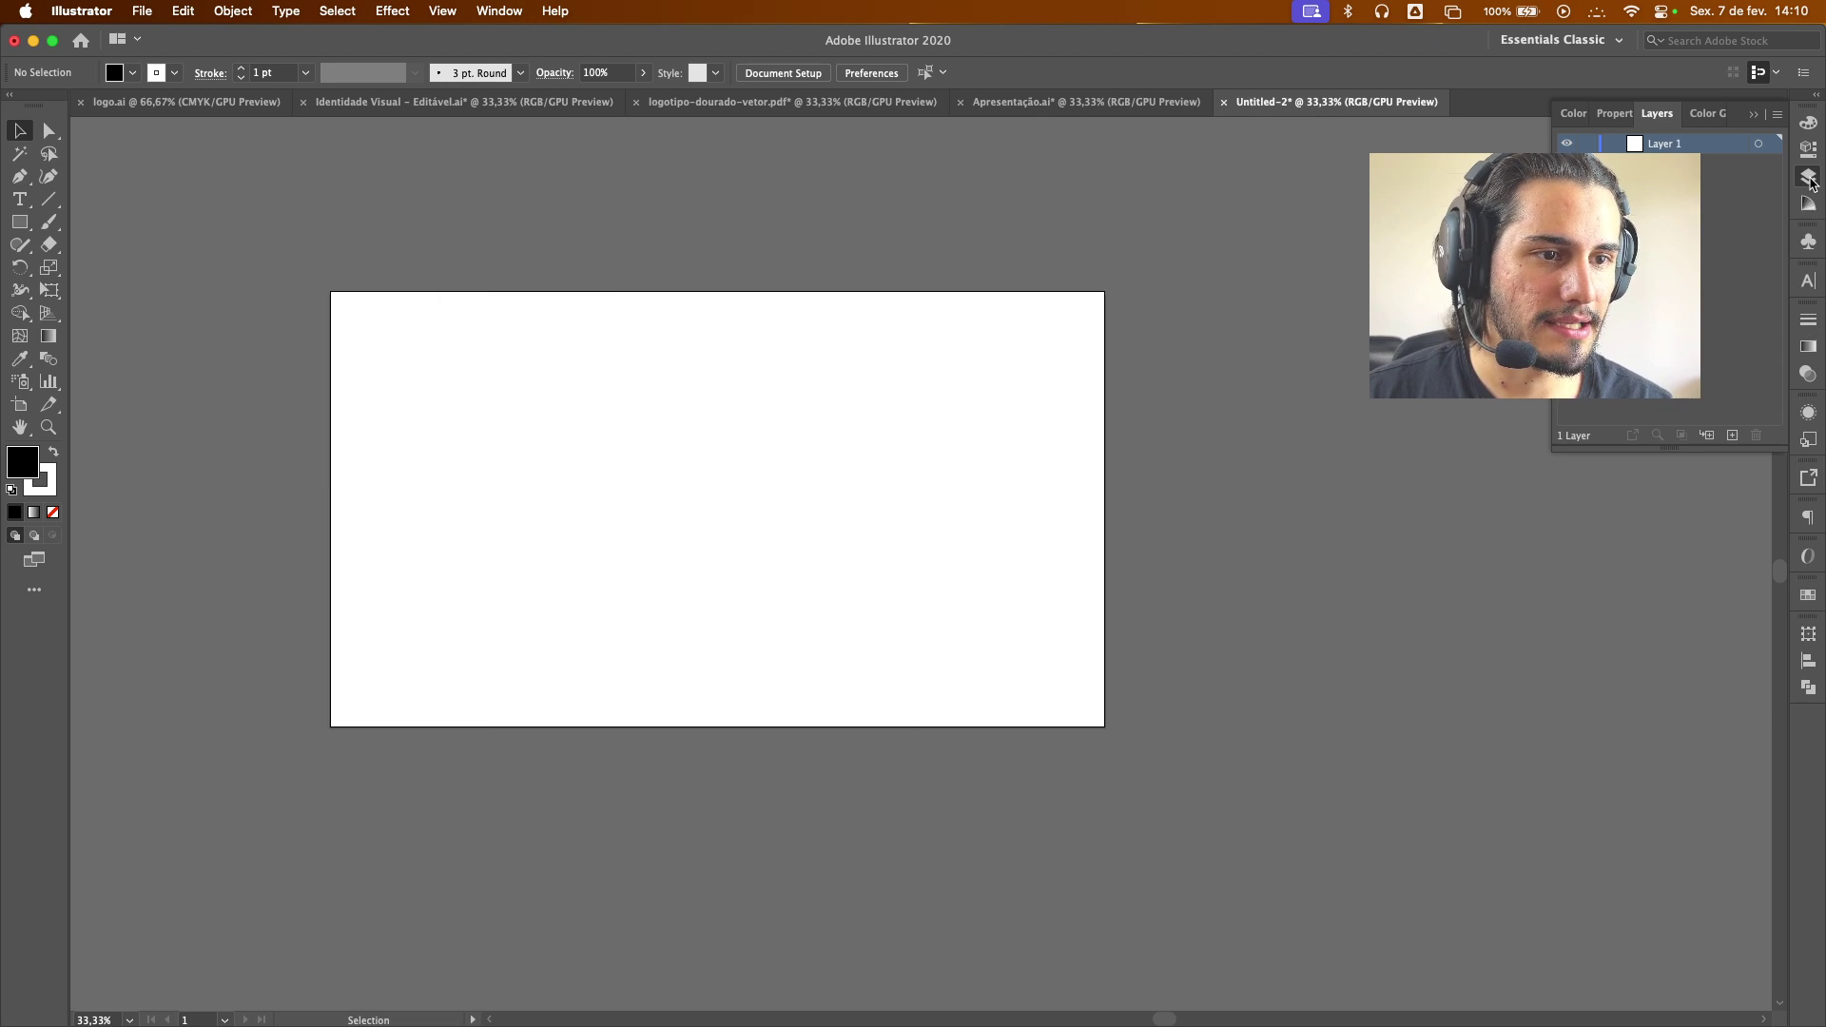
Detach the Layers panel from the dock and float it beside the artboard
drag(1808, 176, 1183, 303)
click(1179, 296)
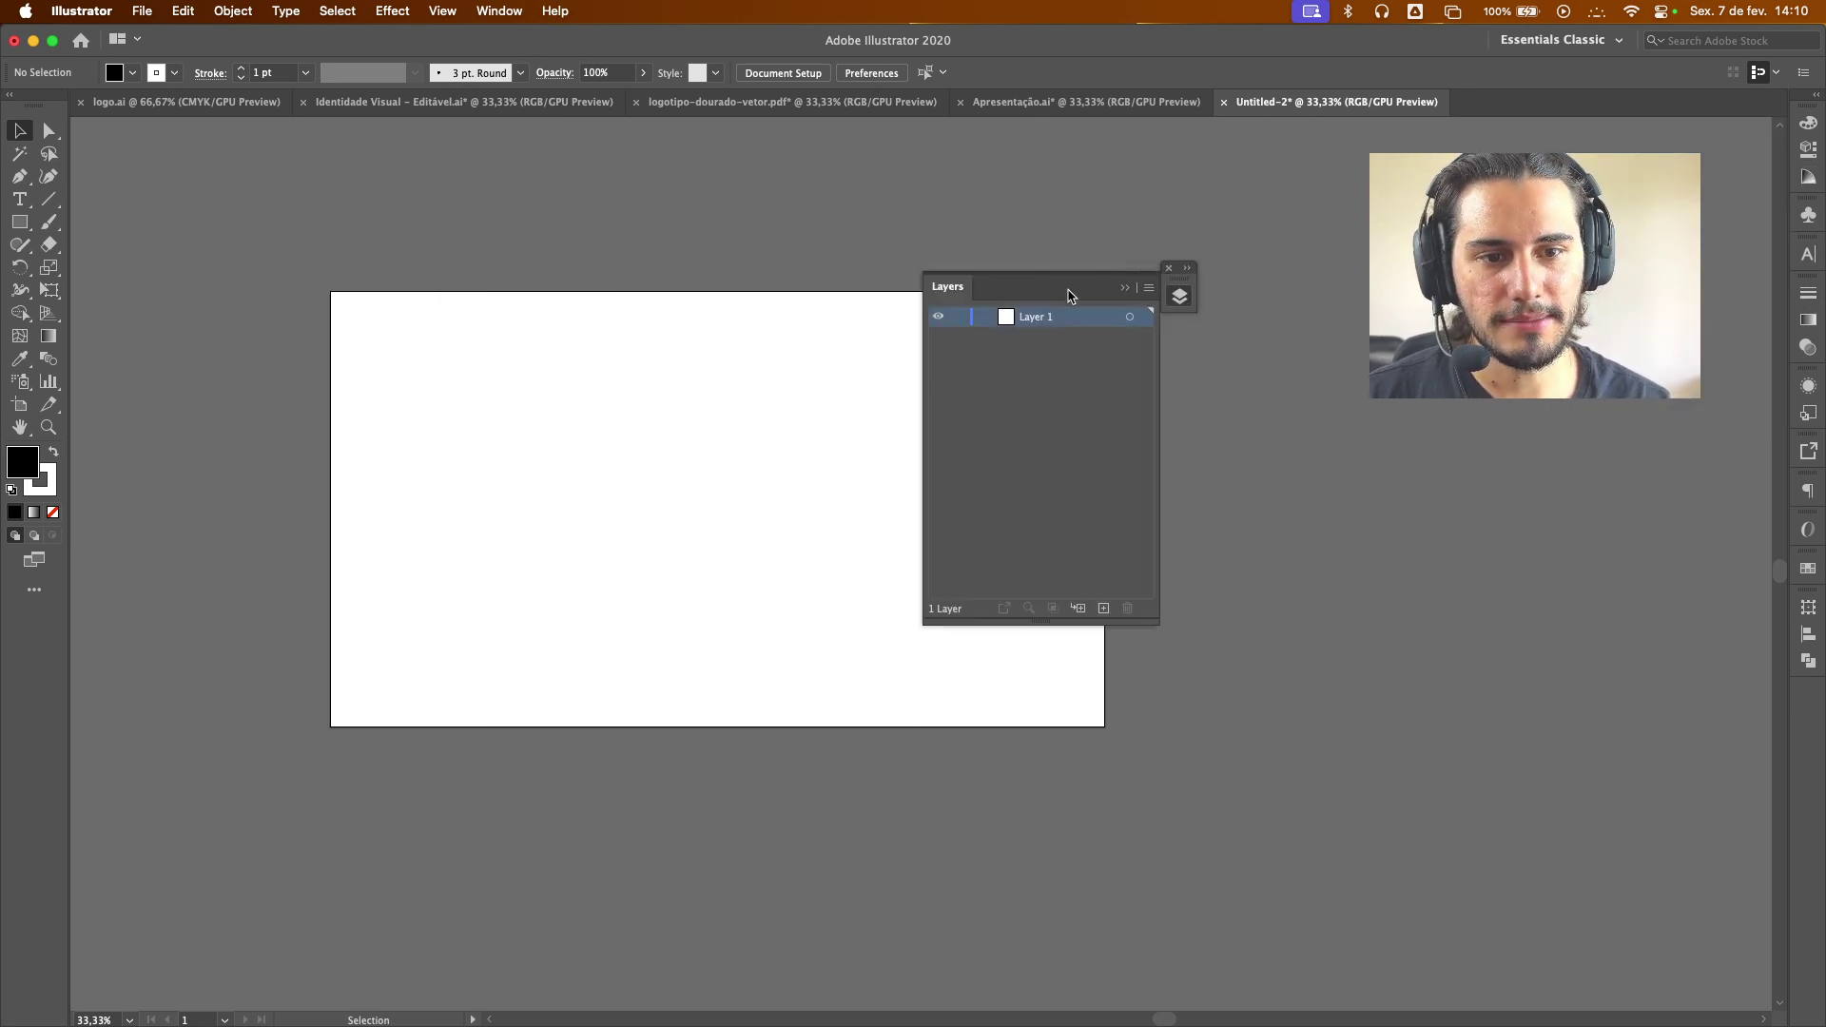
drag(947, 295, 1333, 349)
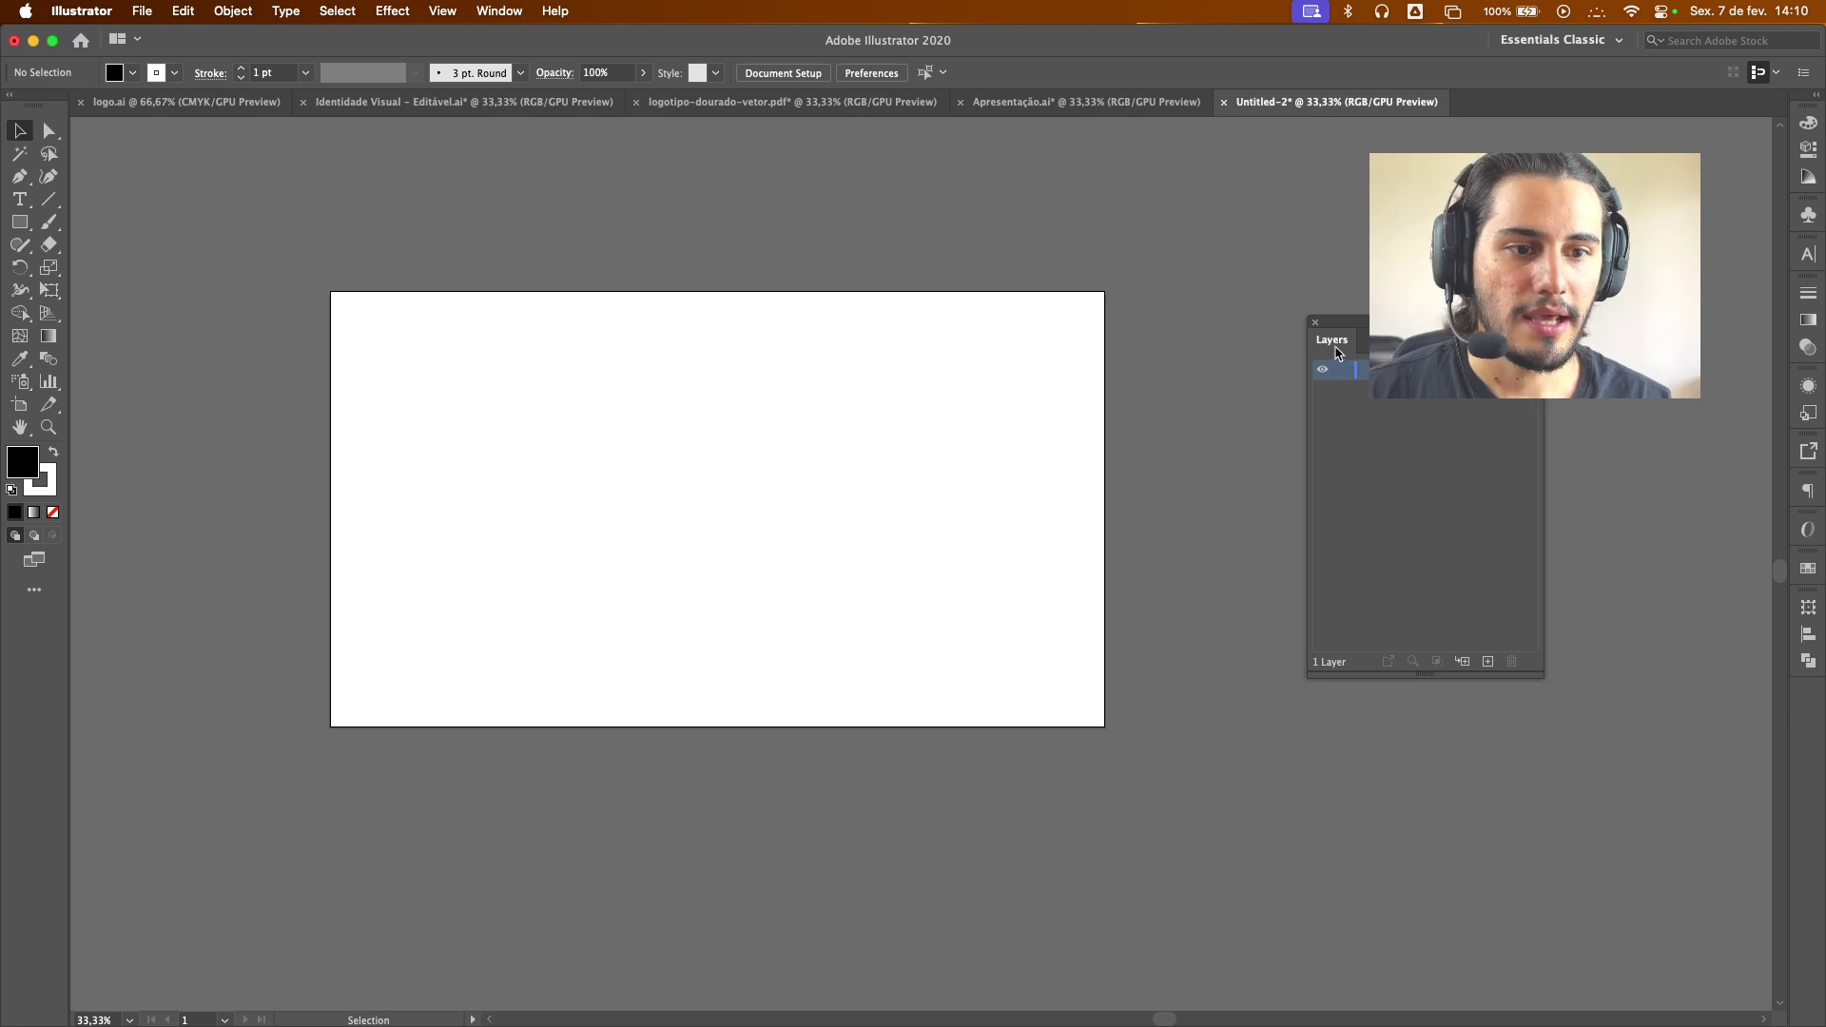
Dock the Layers panel again as an expanded full-height column next to the collapsed panel icons
click(499, 11)
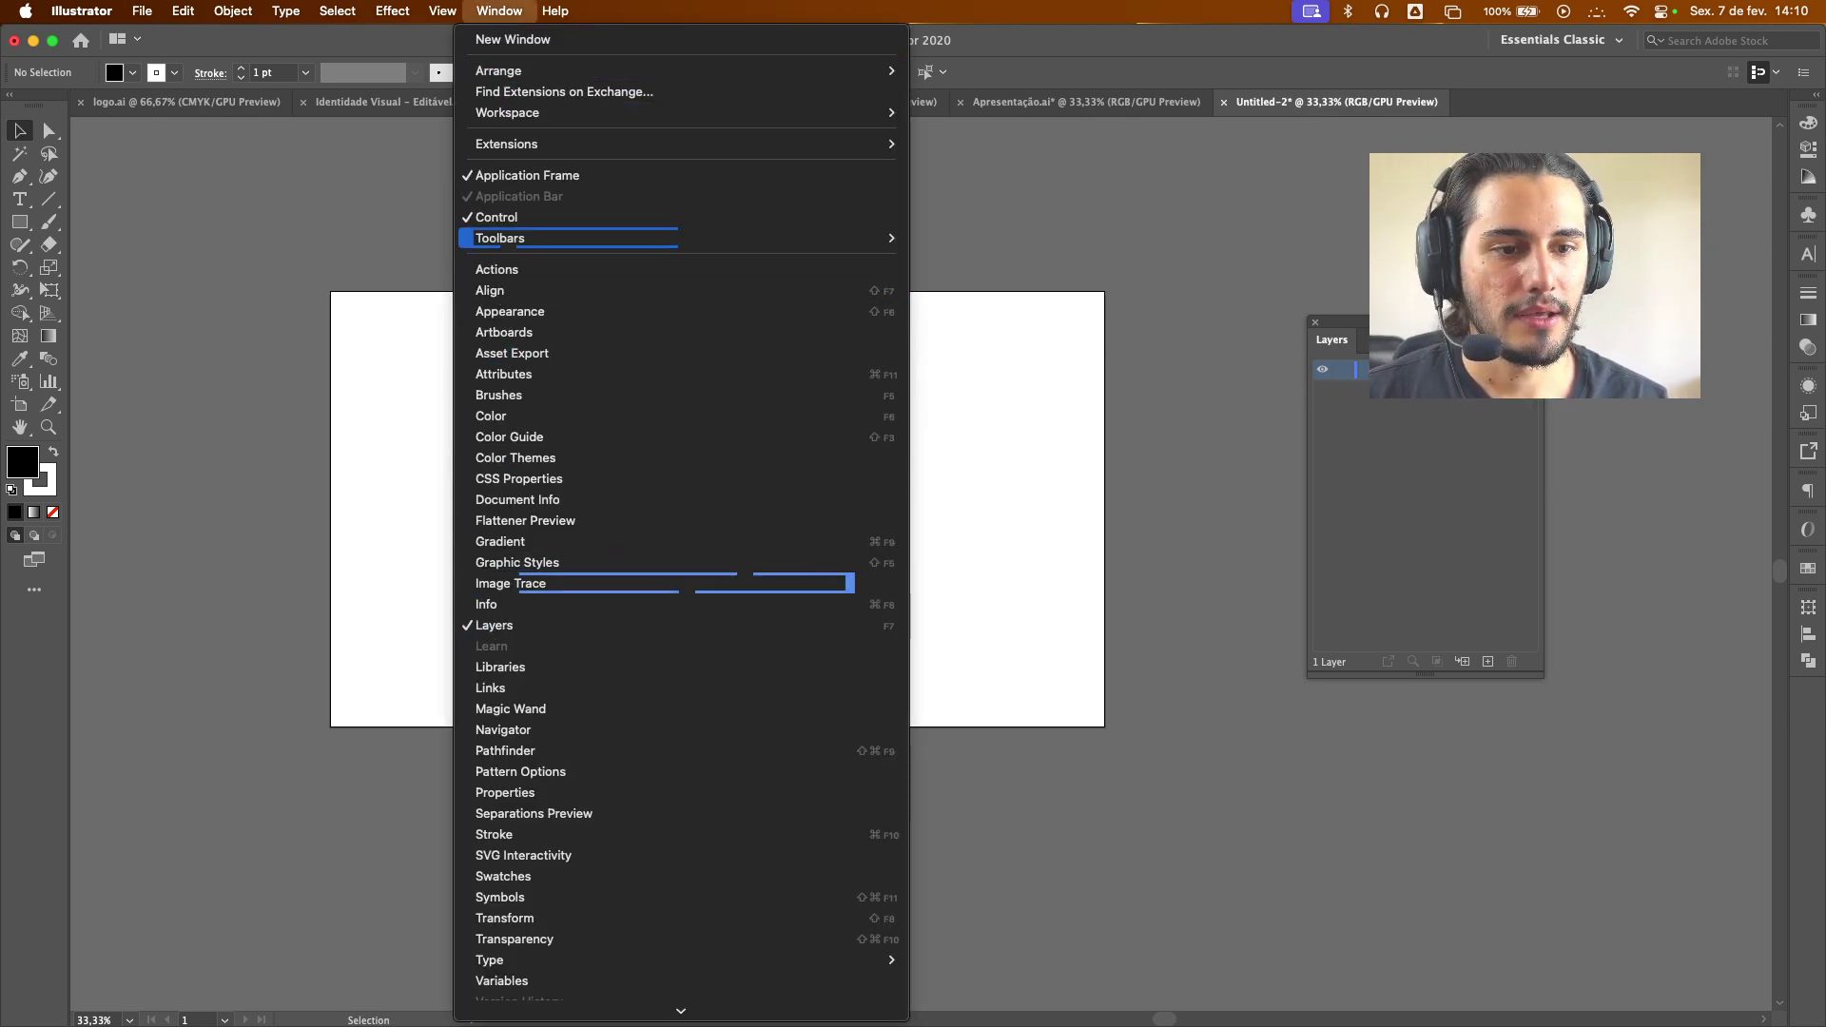
click(1322, 352)
mouse_move(1322, 352)
mouse_down()
mouse_move(1749, 276)
mouse_move(1810, 234)
mouse_up()
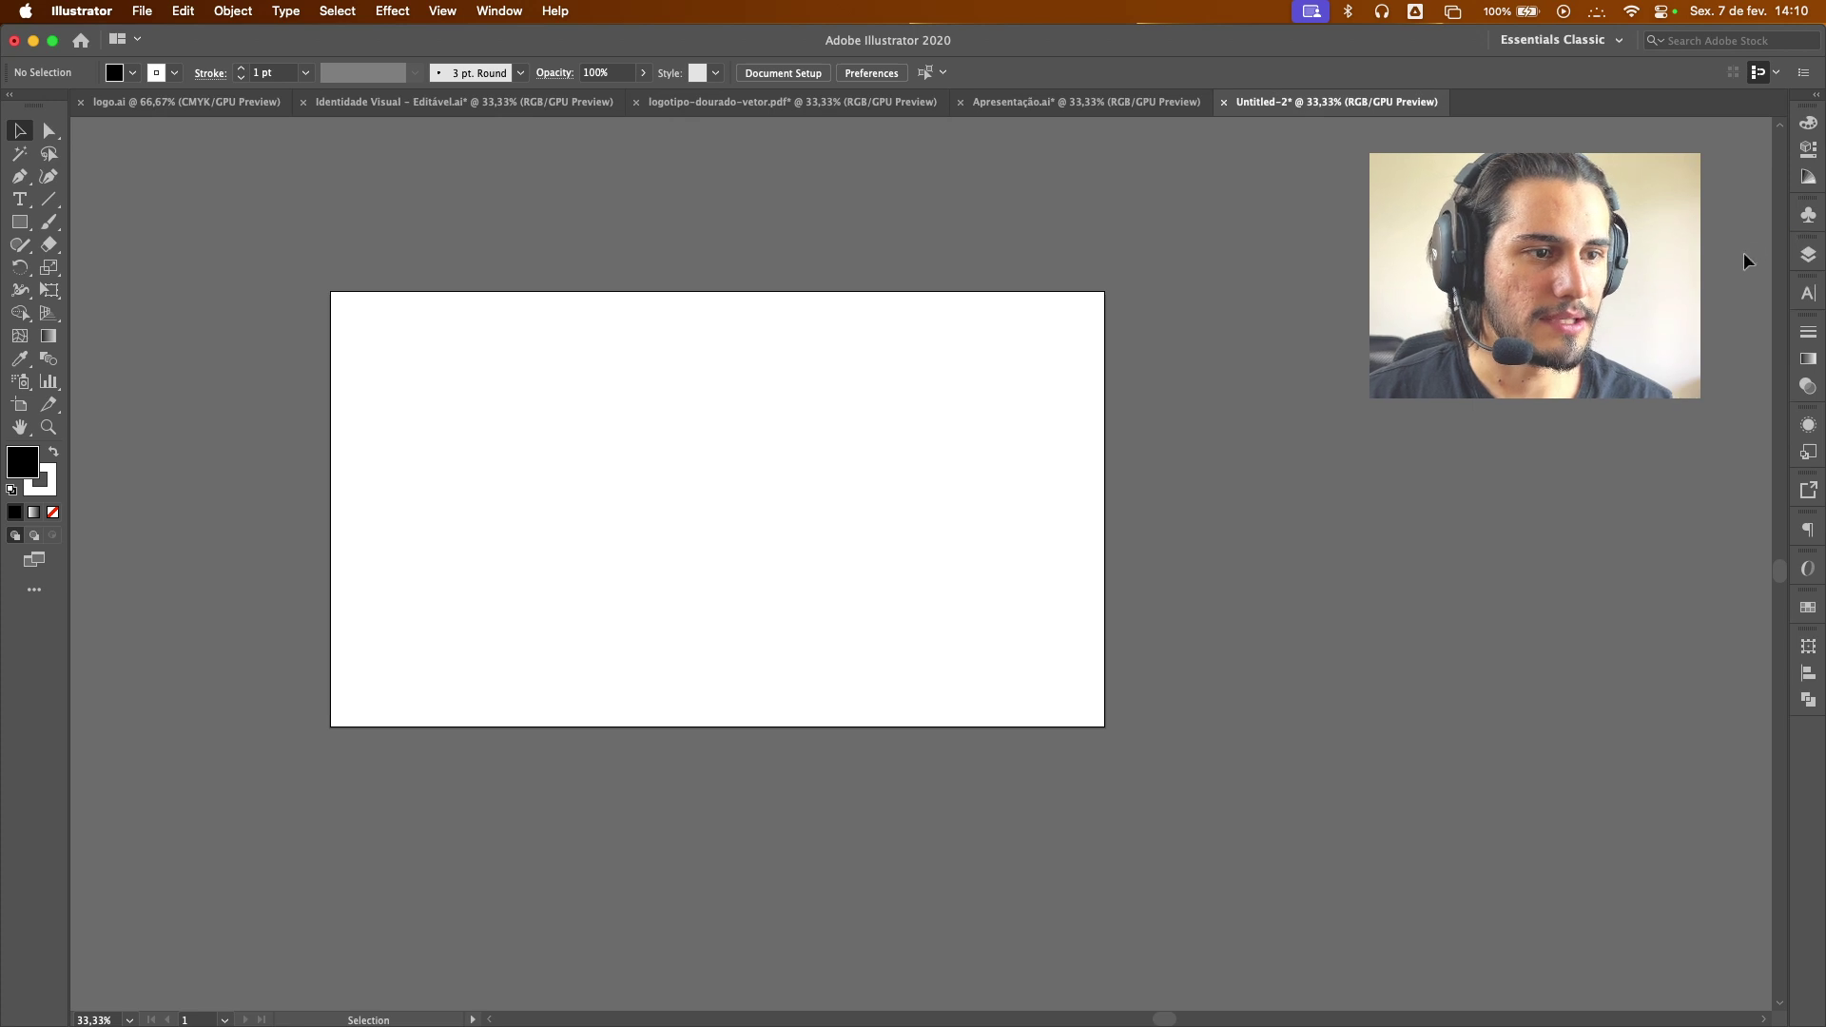
click(1808, 254)
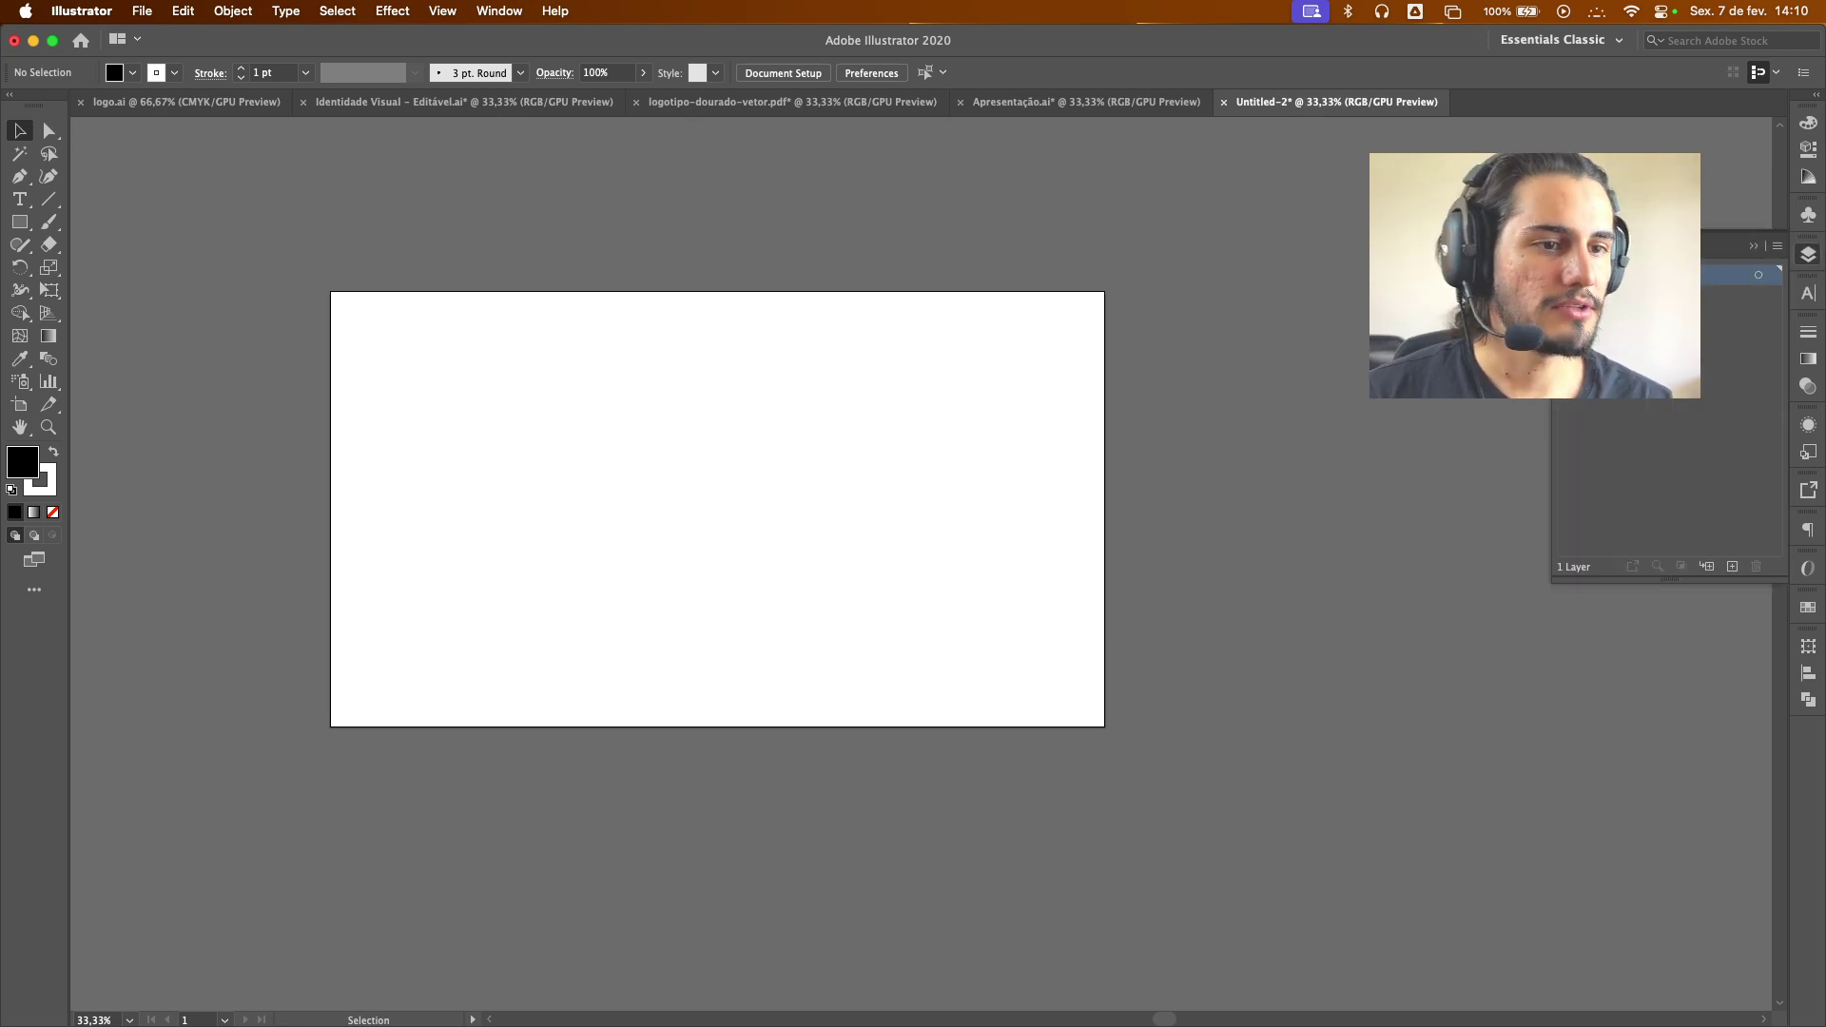
drag(1616, 246, 1786, 185)
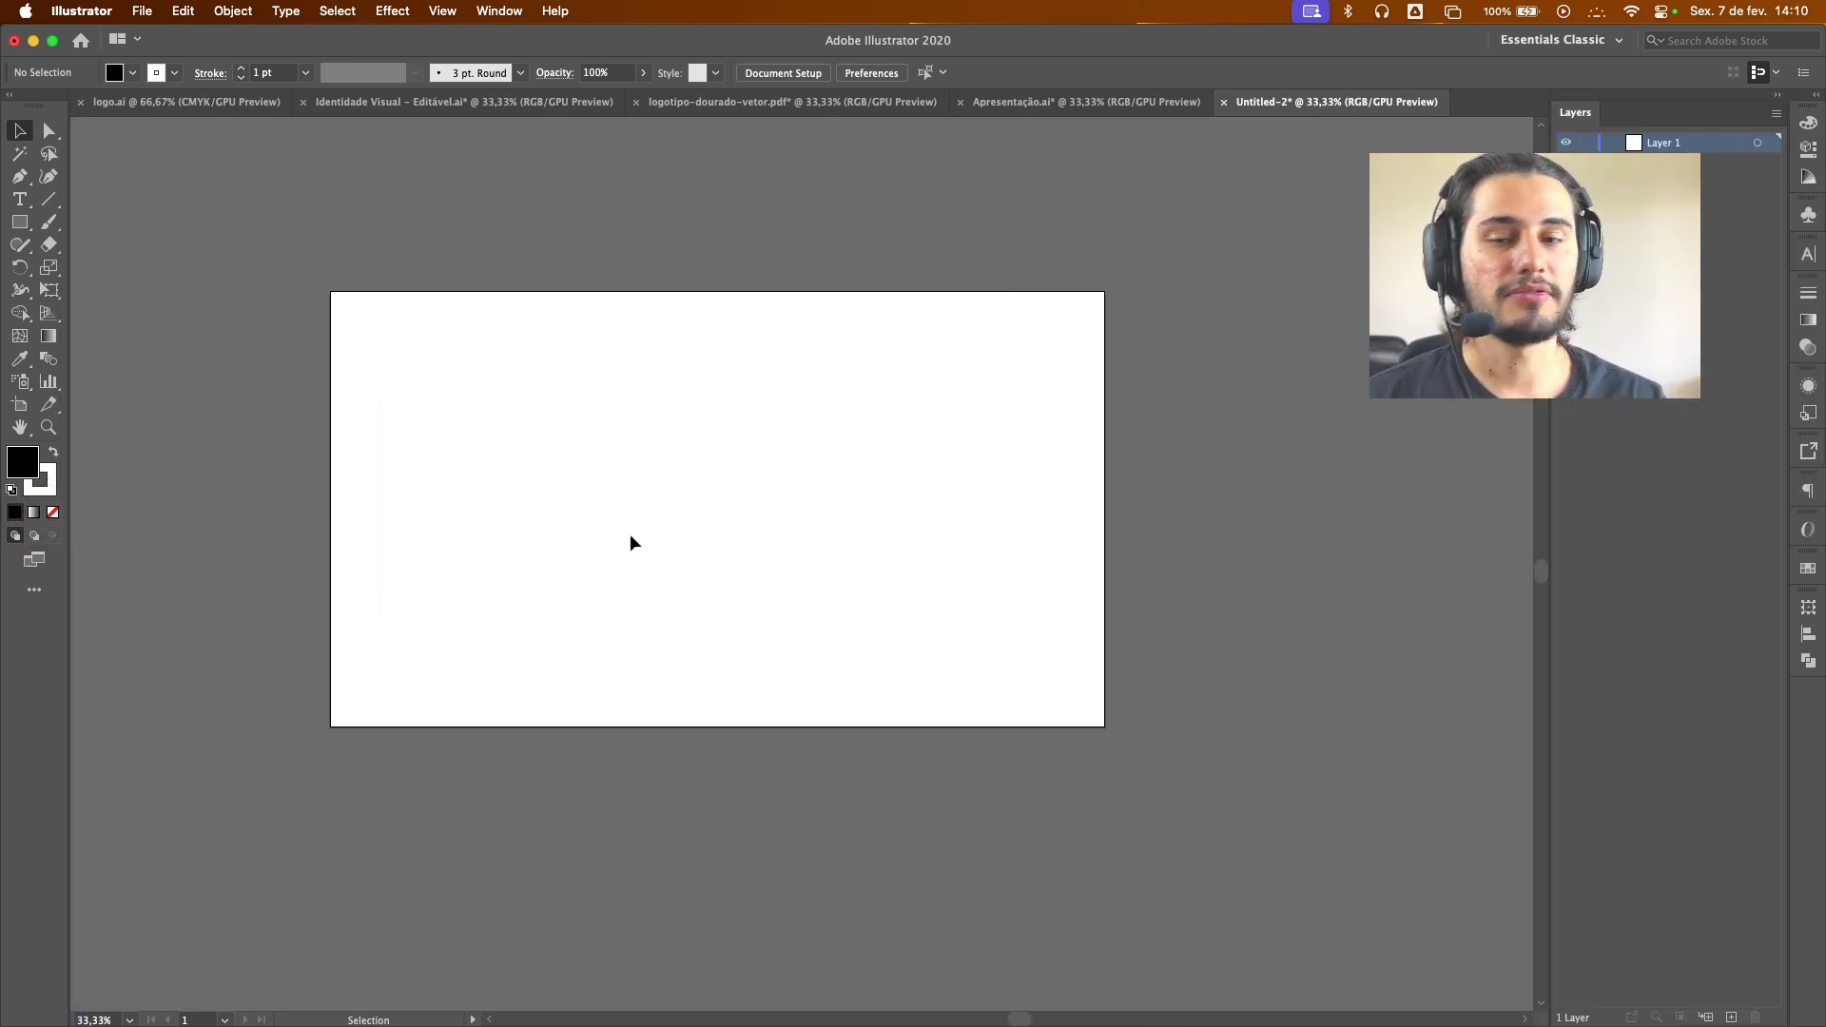
Draw five black rectangles of different sizes scattered over the artboard, including ones about 275 x 313, 323 x 198 and 196 x 78 px
click(19, 221)
drag(596, 435, 711, 523)
drag(787, 460, 900, 587)
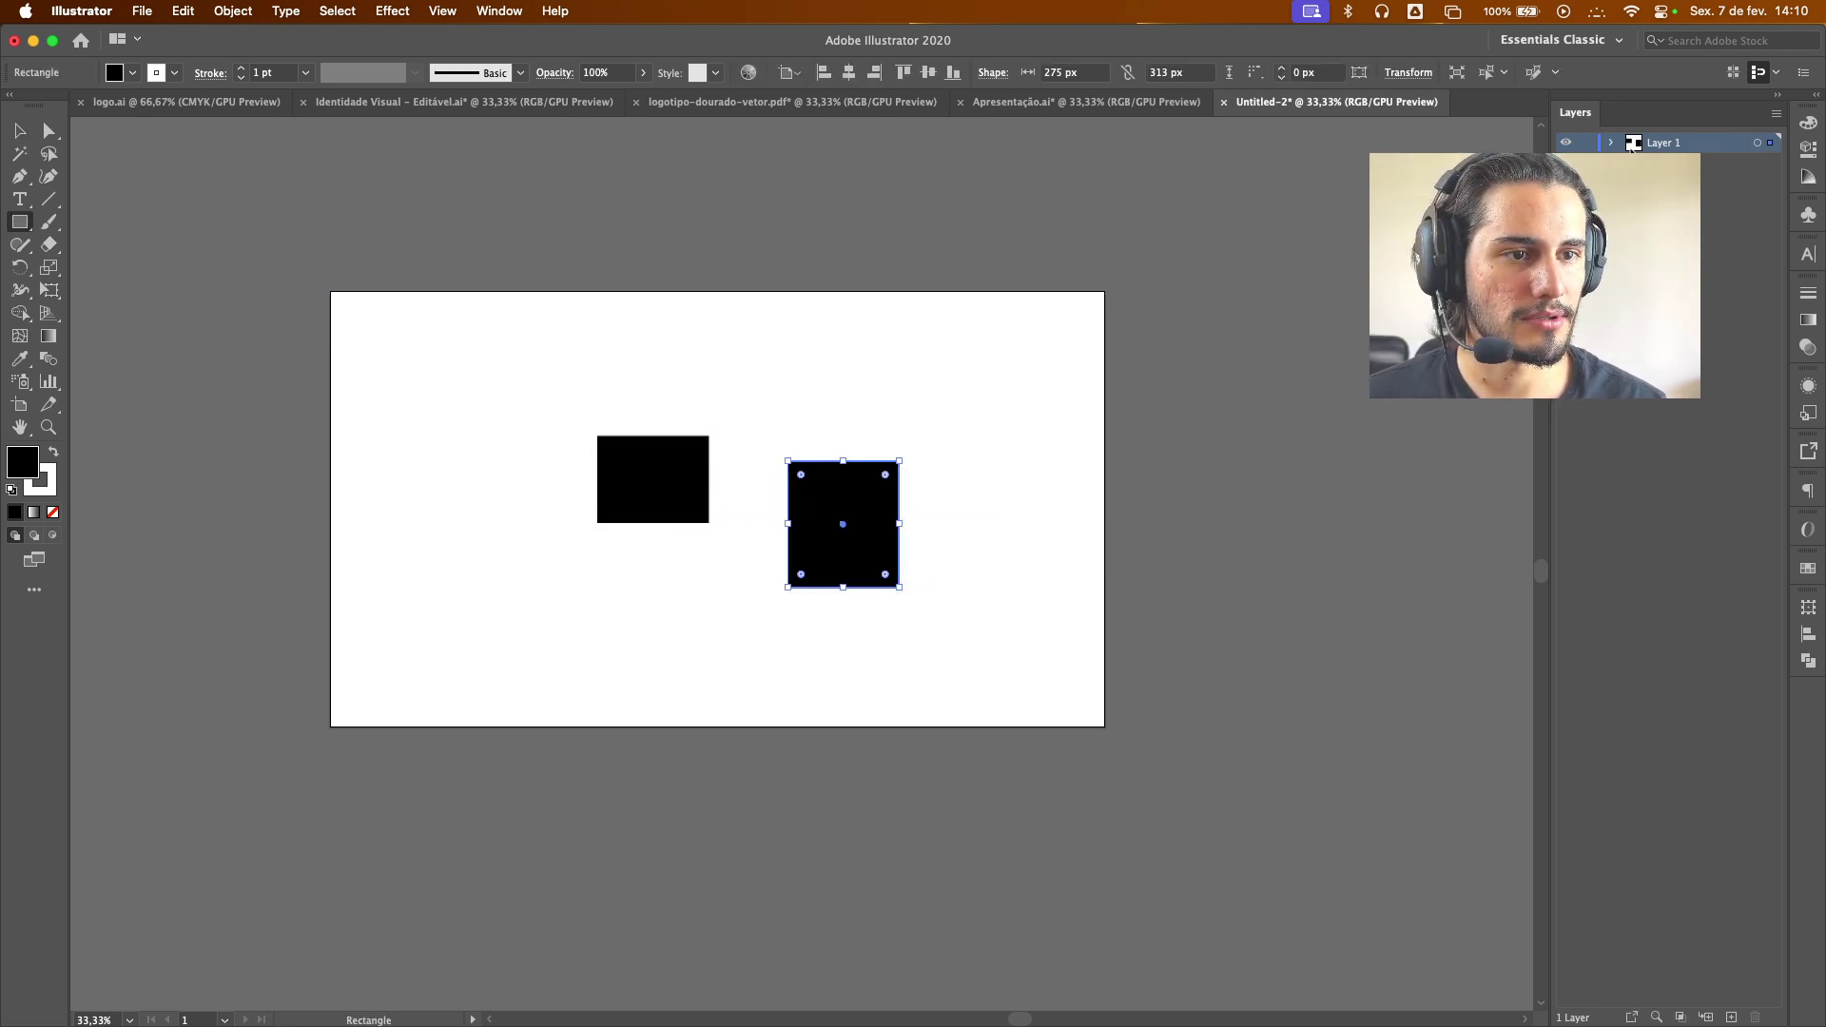
drag(898, 338, 1028, 416)
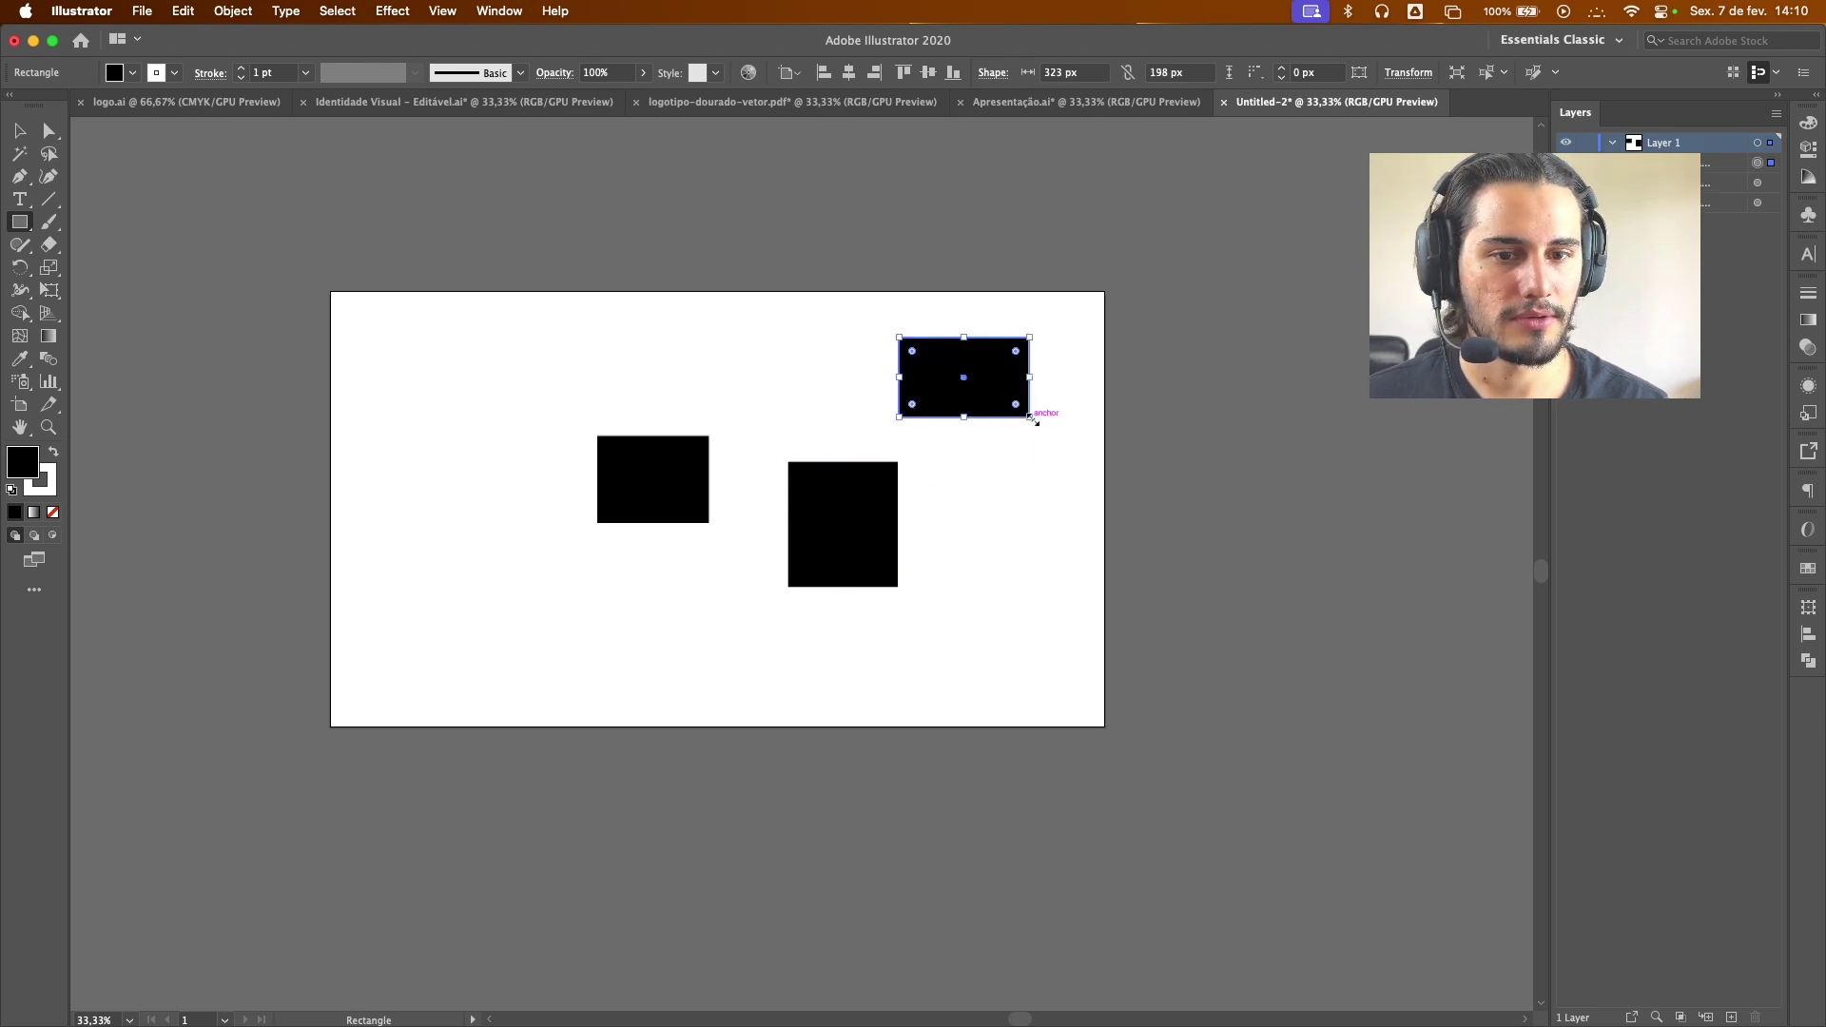
drag(1002, 543, 1064, 617)
drag(516, 629, 597, 663)
Select all five rectangles on the artboard and delete them
click(19, 130)
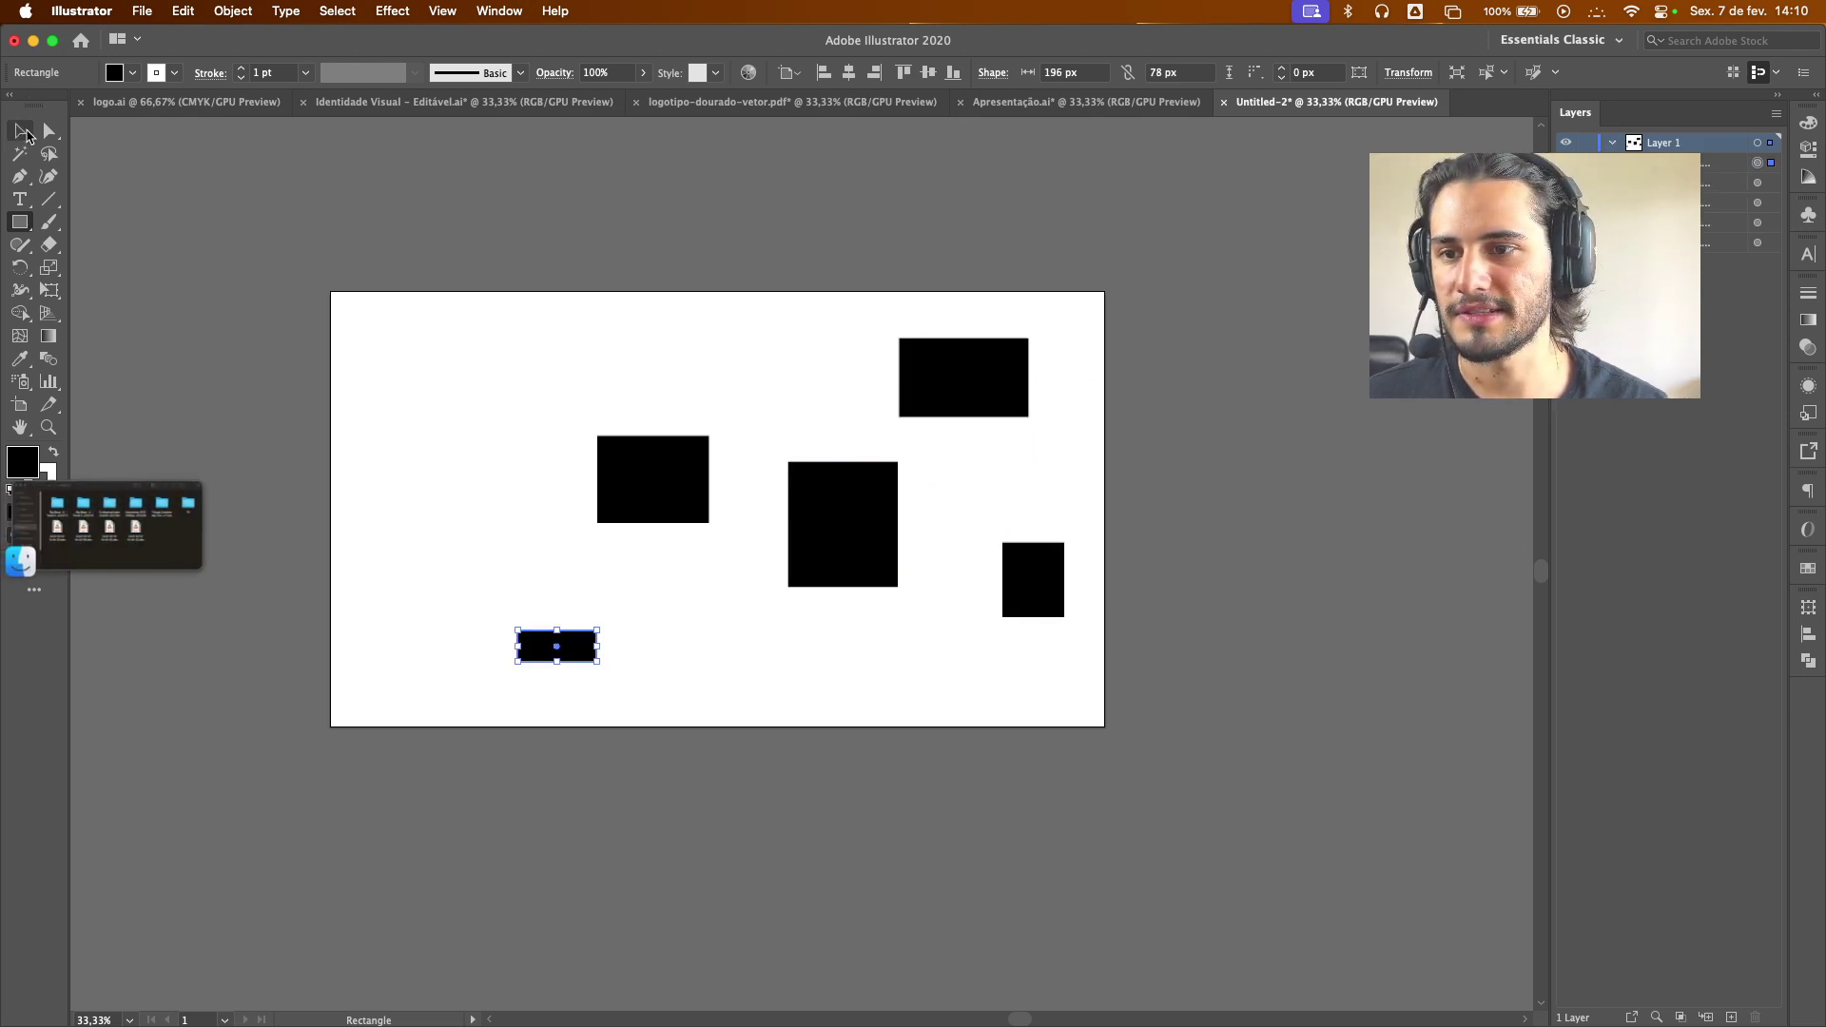
drag(385, 308, 1200, 780)
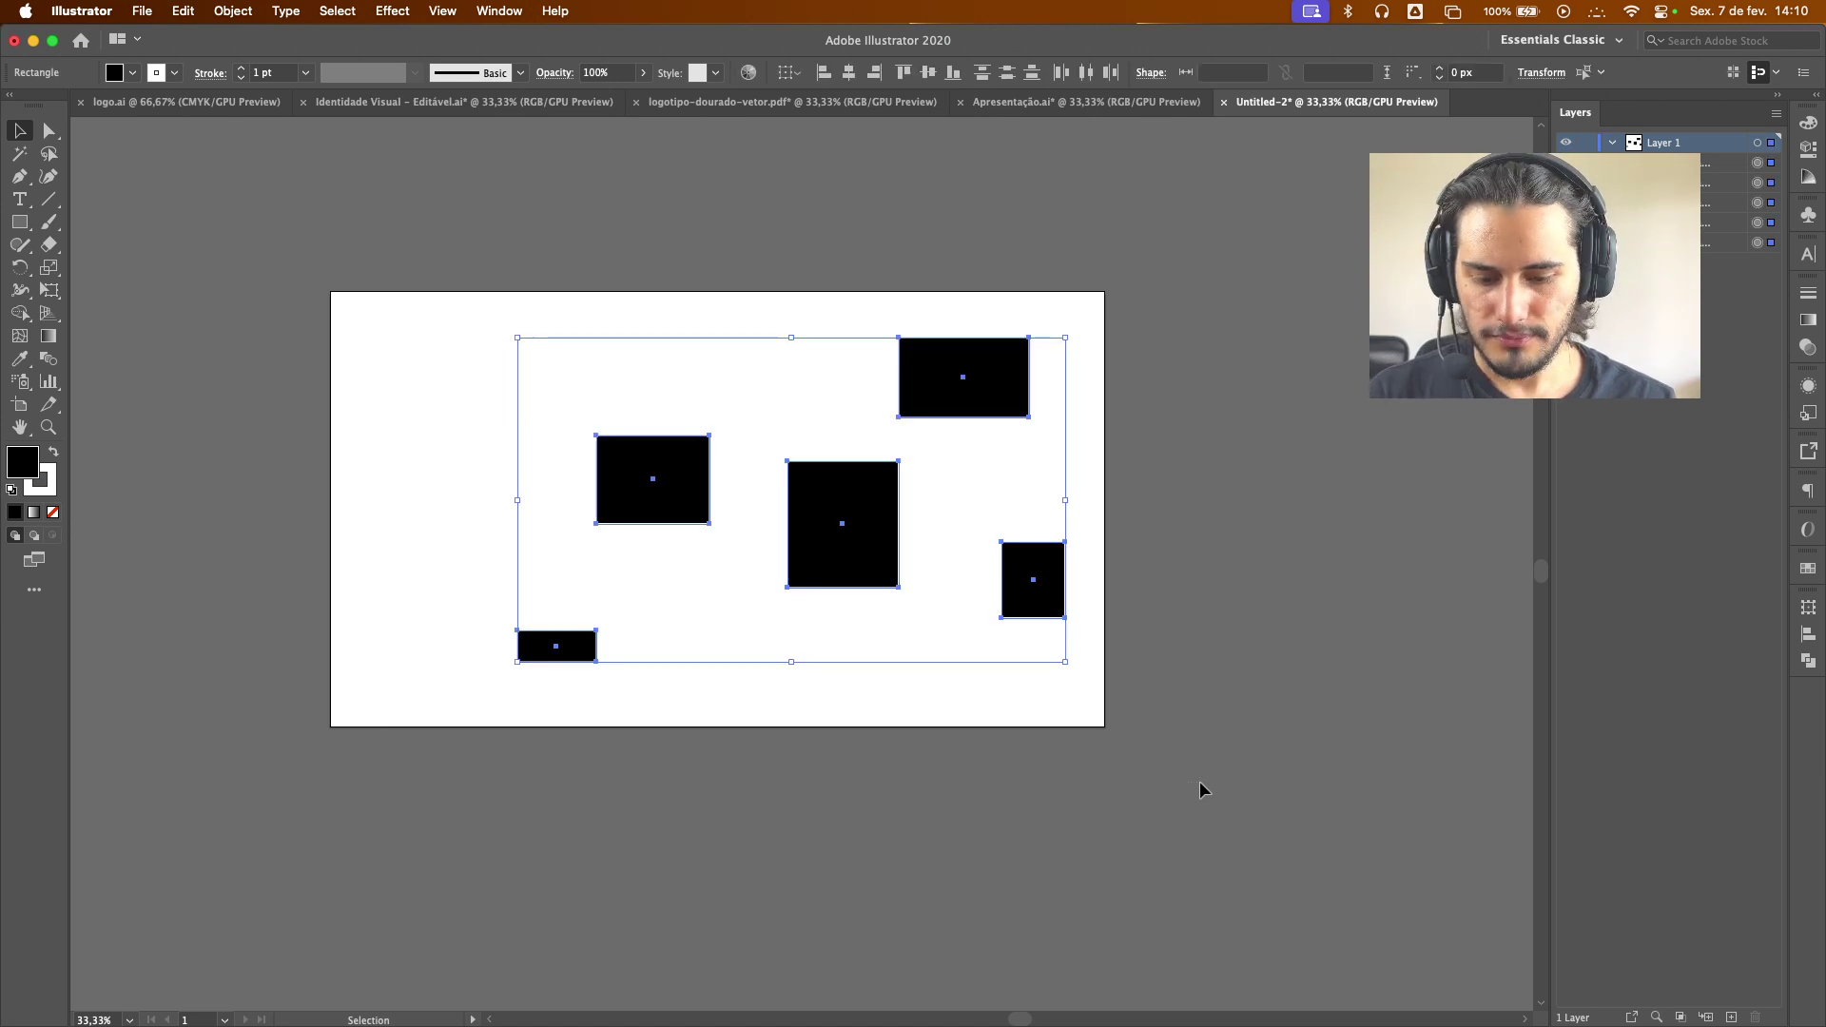
key(Delete)
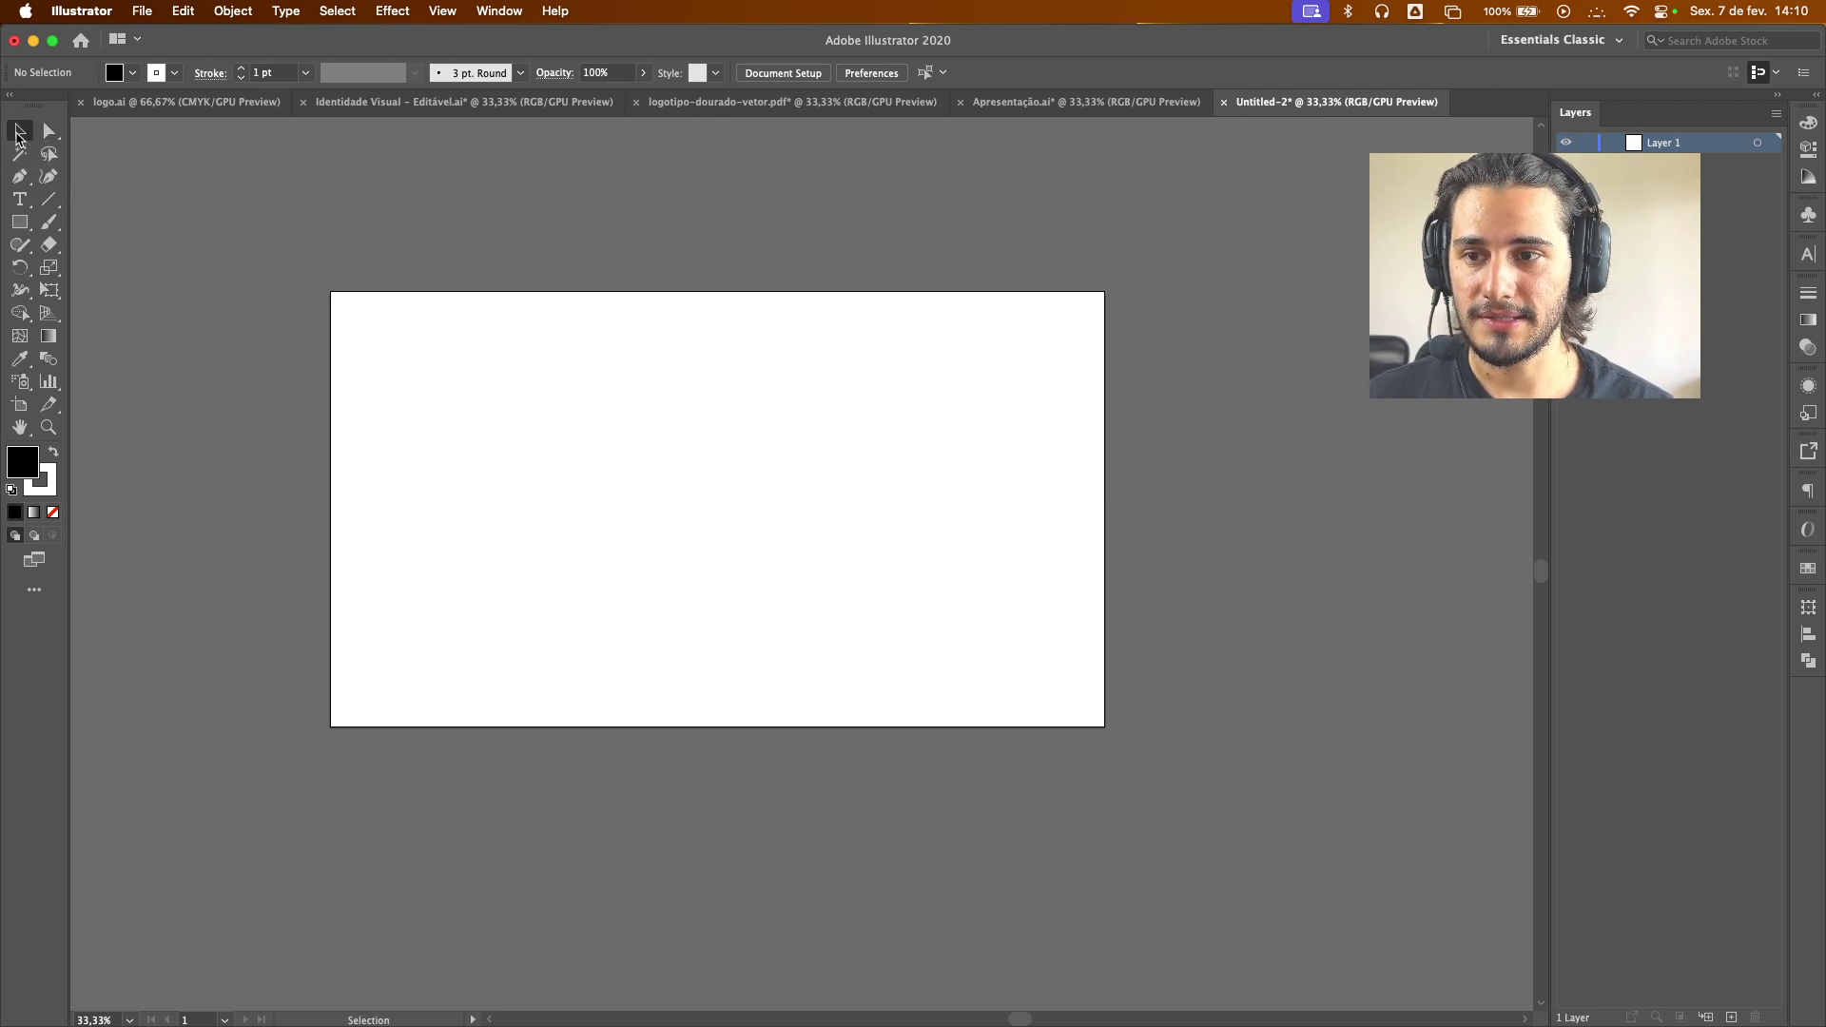
Draw a black square about 492 x 492 px slightly left of the artboard's centre
click(19, 221)
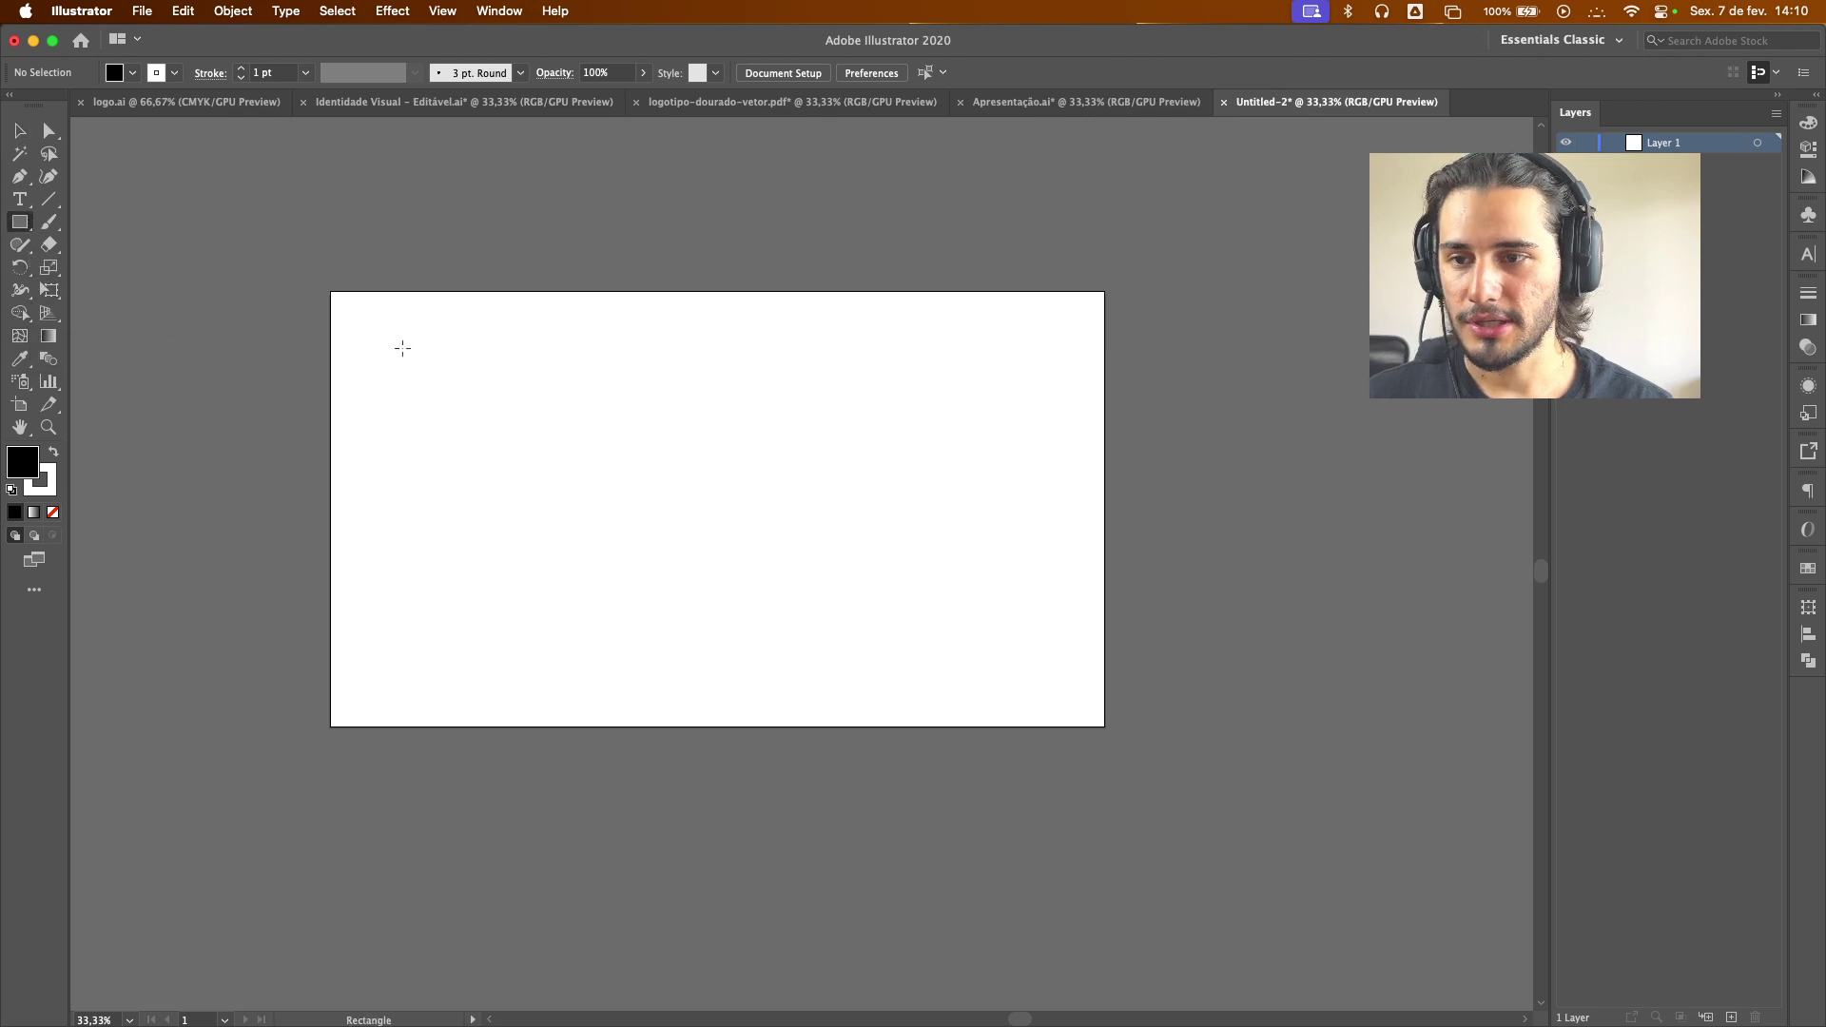
mouse_move(488, 399)
mouse_down()
mouse_move(790, 558)
mouse_move(734, 495)
mouse_up()
key(BackSpace)
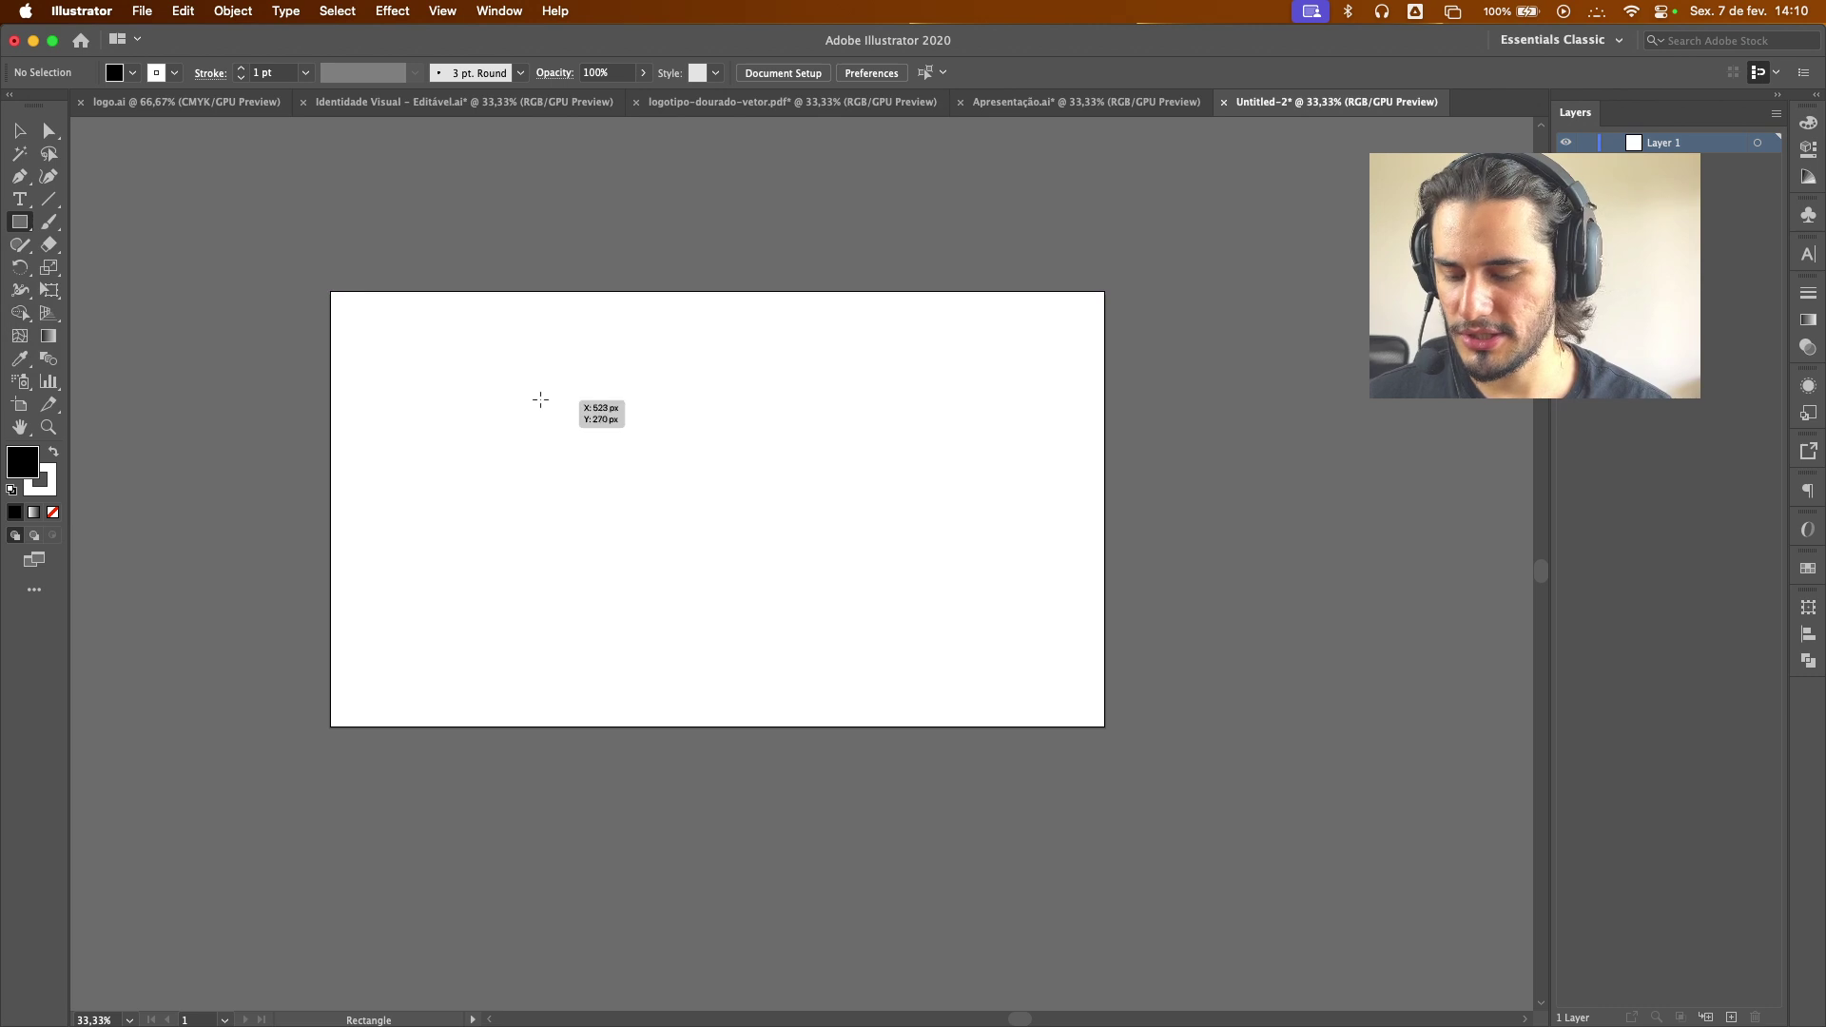
drag(538, 399, 737, 536)
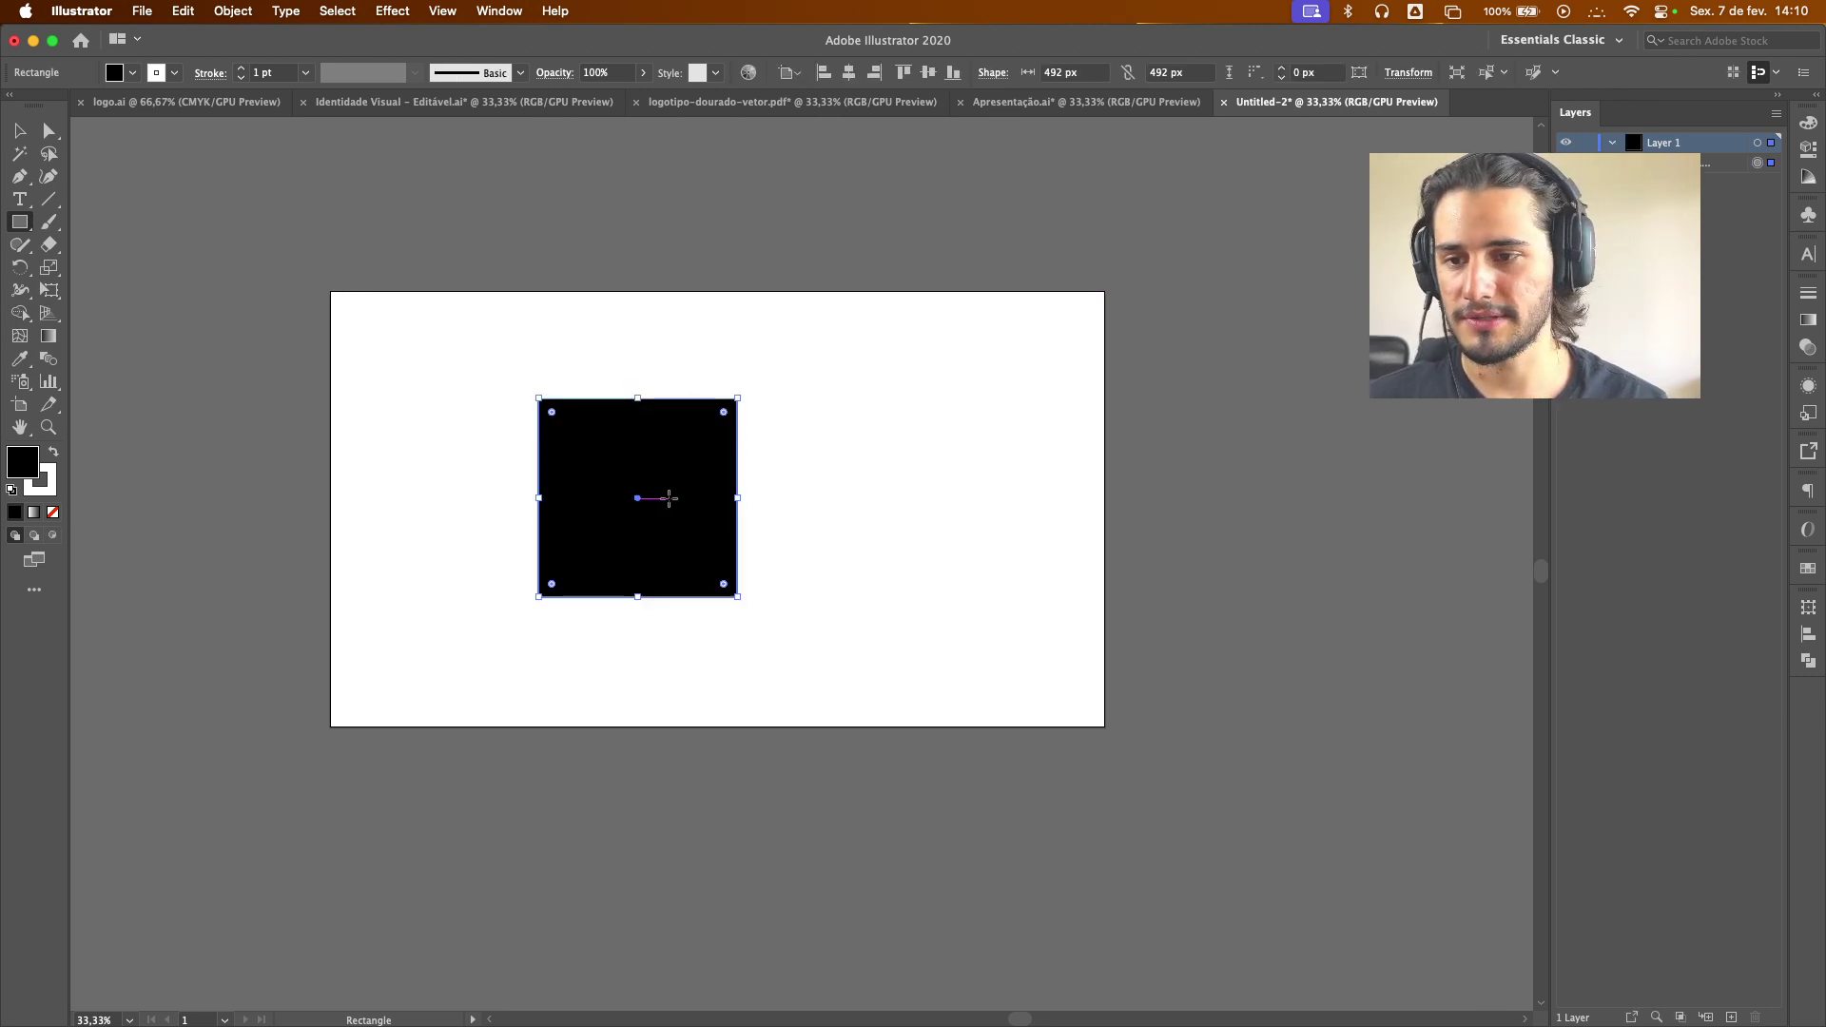
Set the black square's stroke colour to red f22222 and keep the square selected
click(48, 481)
key(super+equal)
key(super+equal)
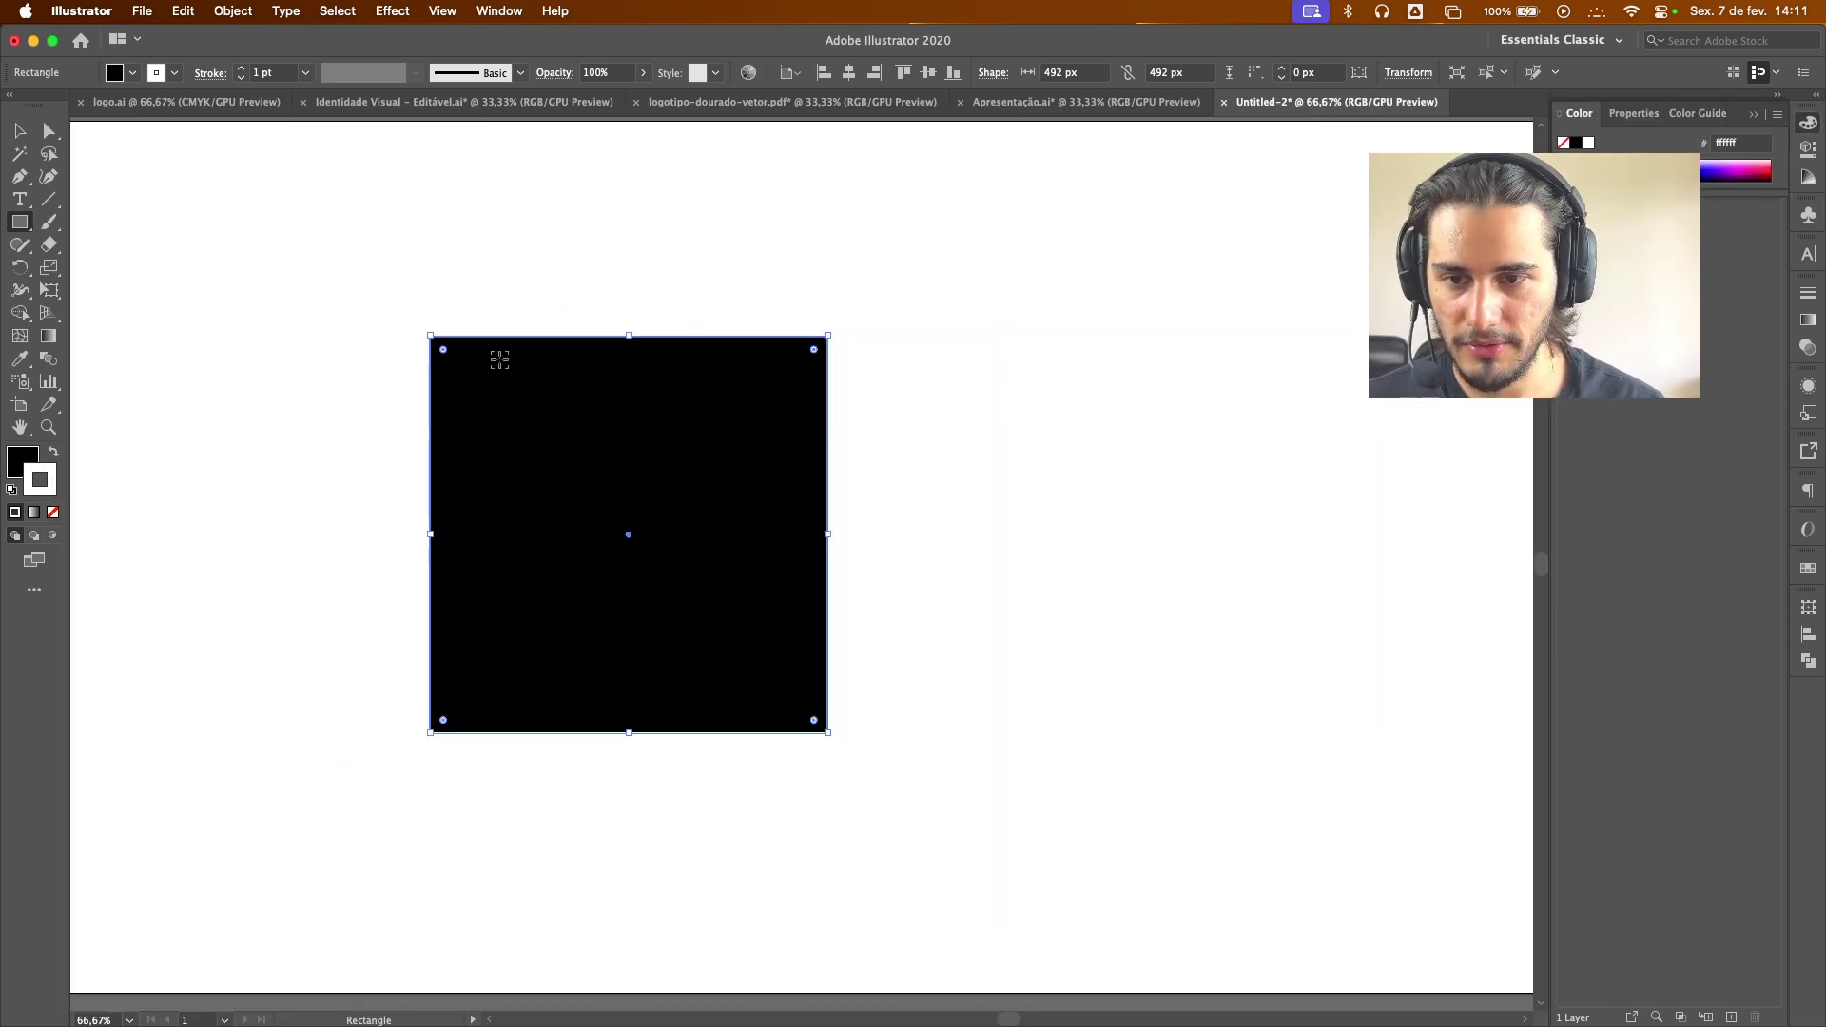
double_click(52, 486)
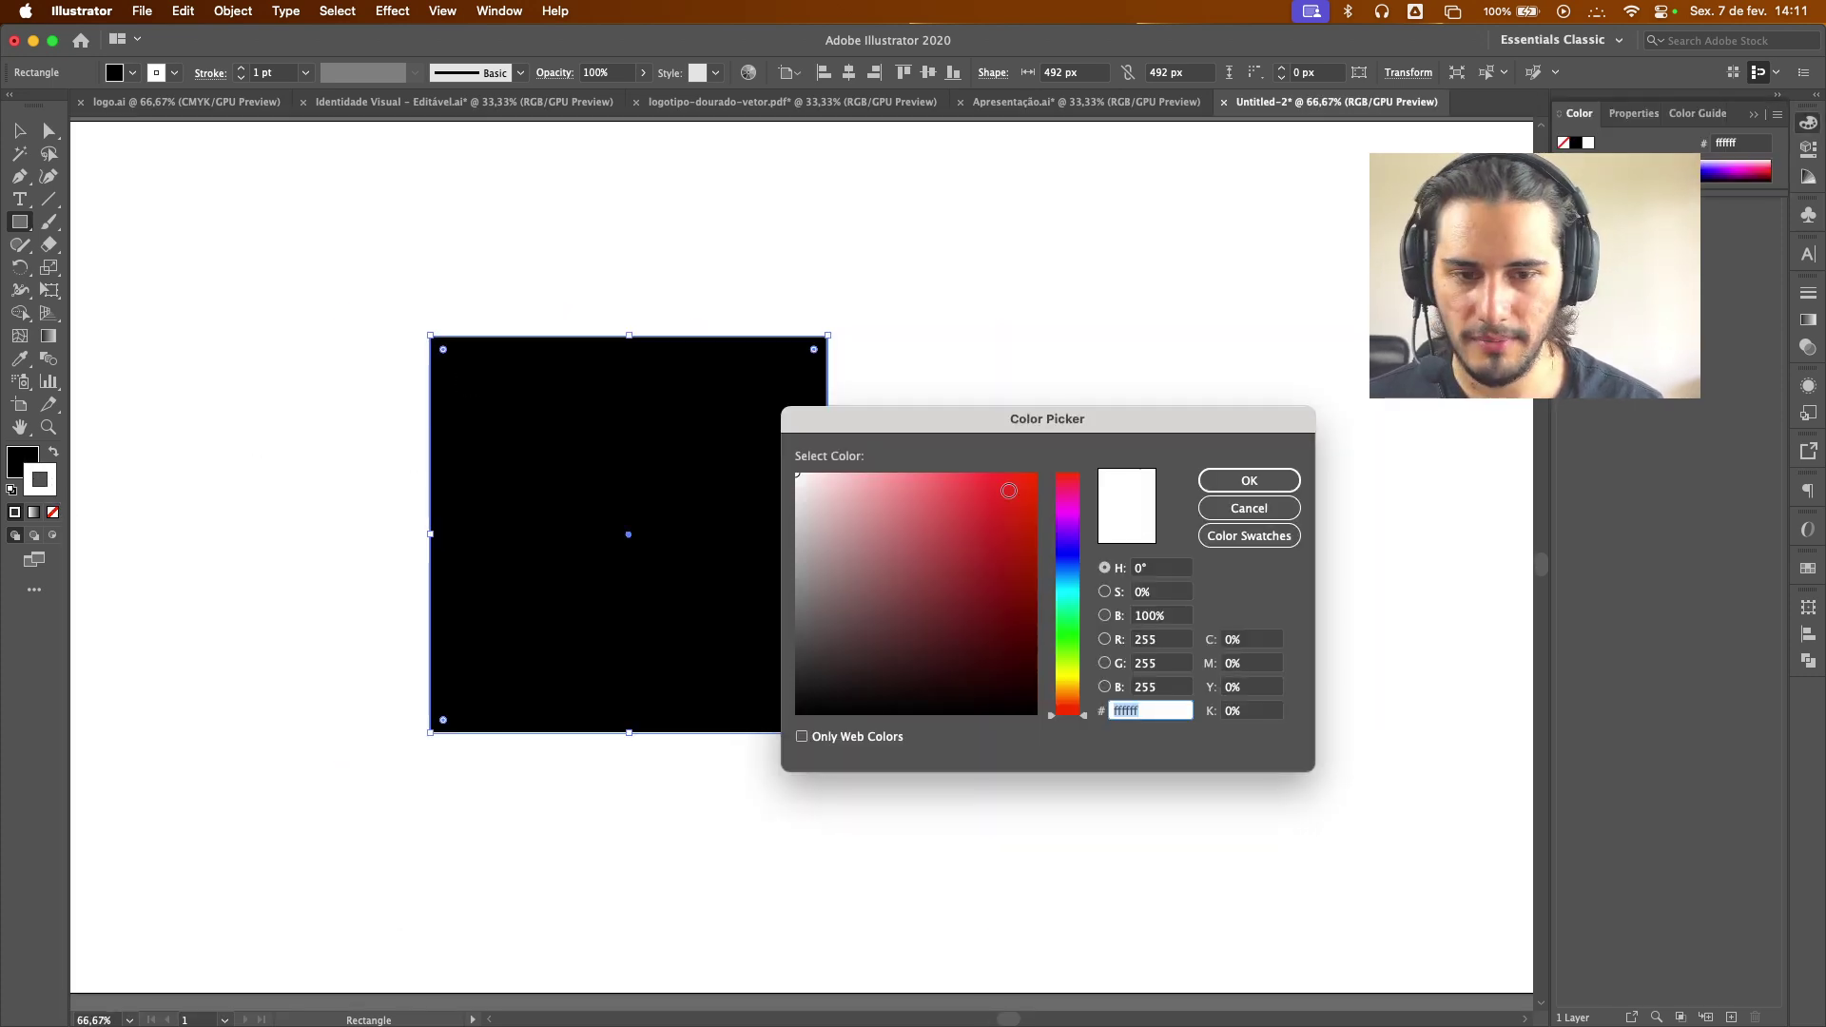
click(1000, 482)
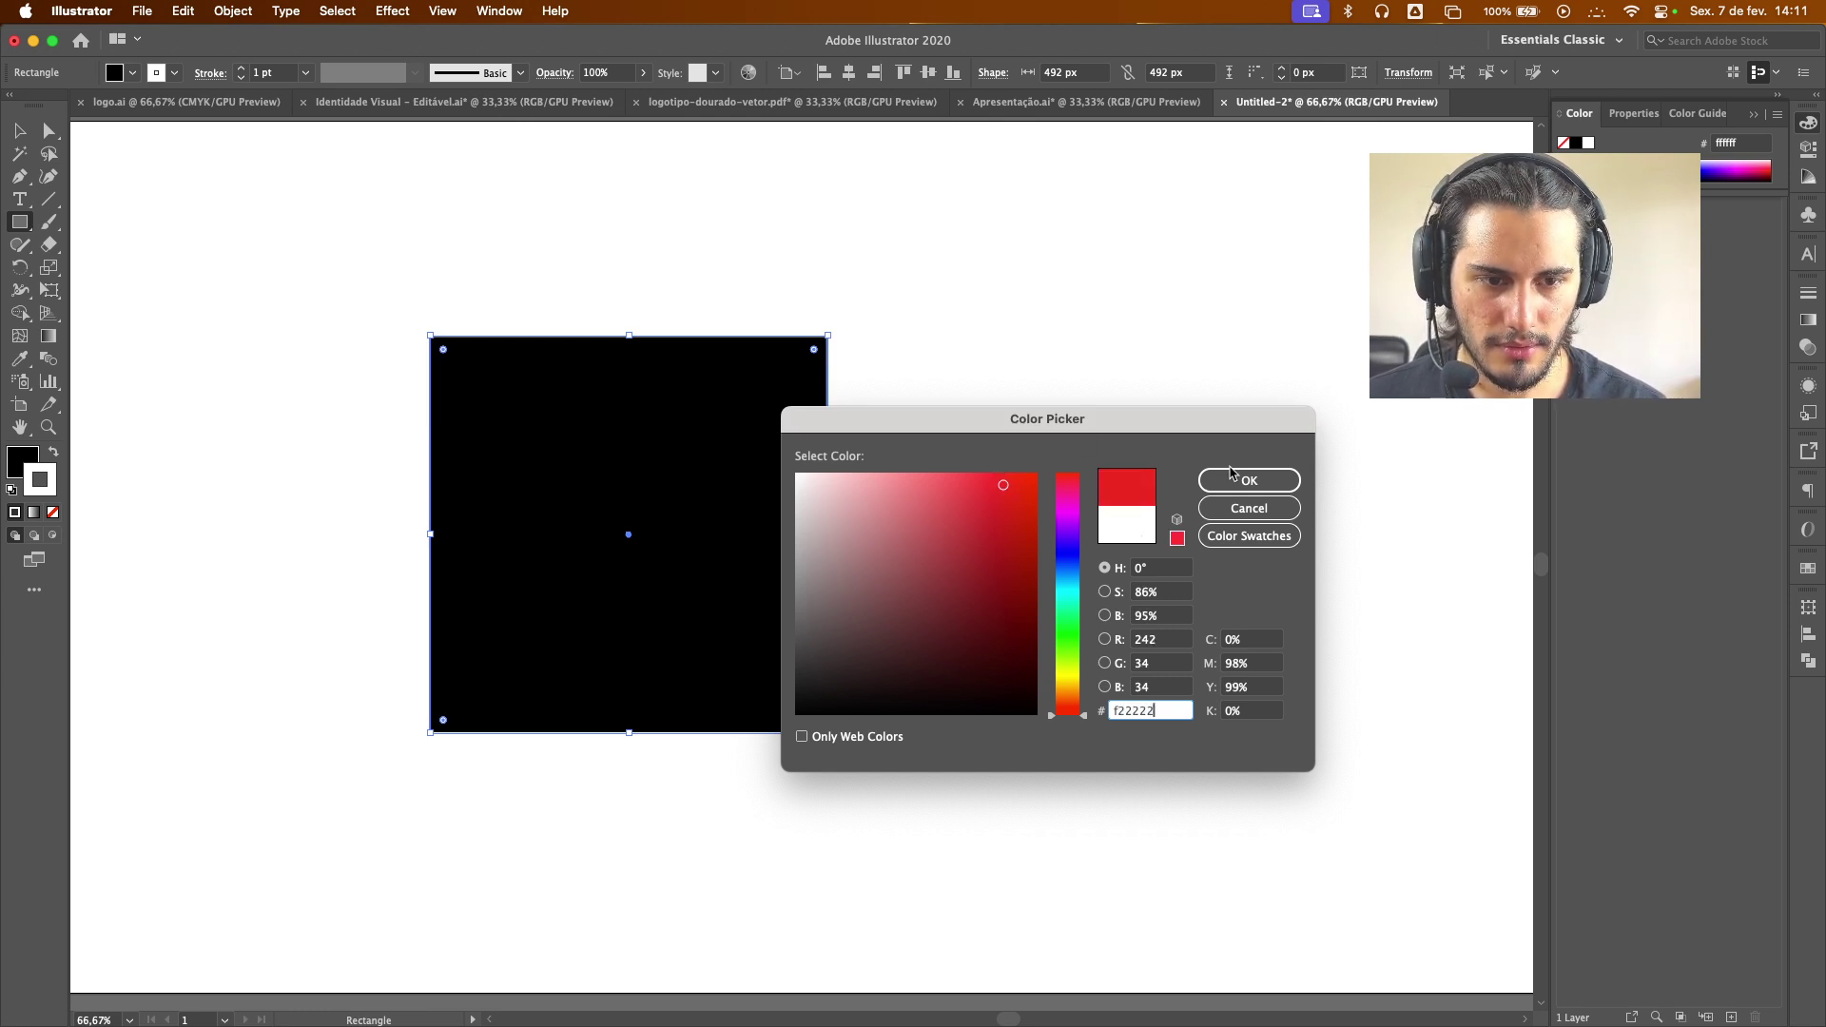
click(1241, 479)
scroll(862, 379, up, 2)
click(23, 128)
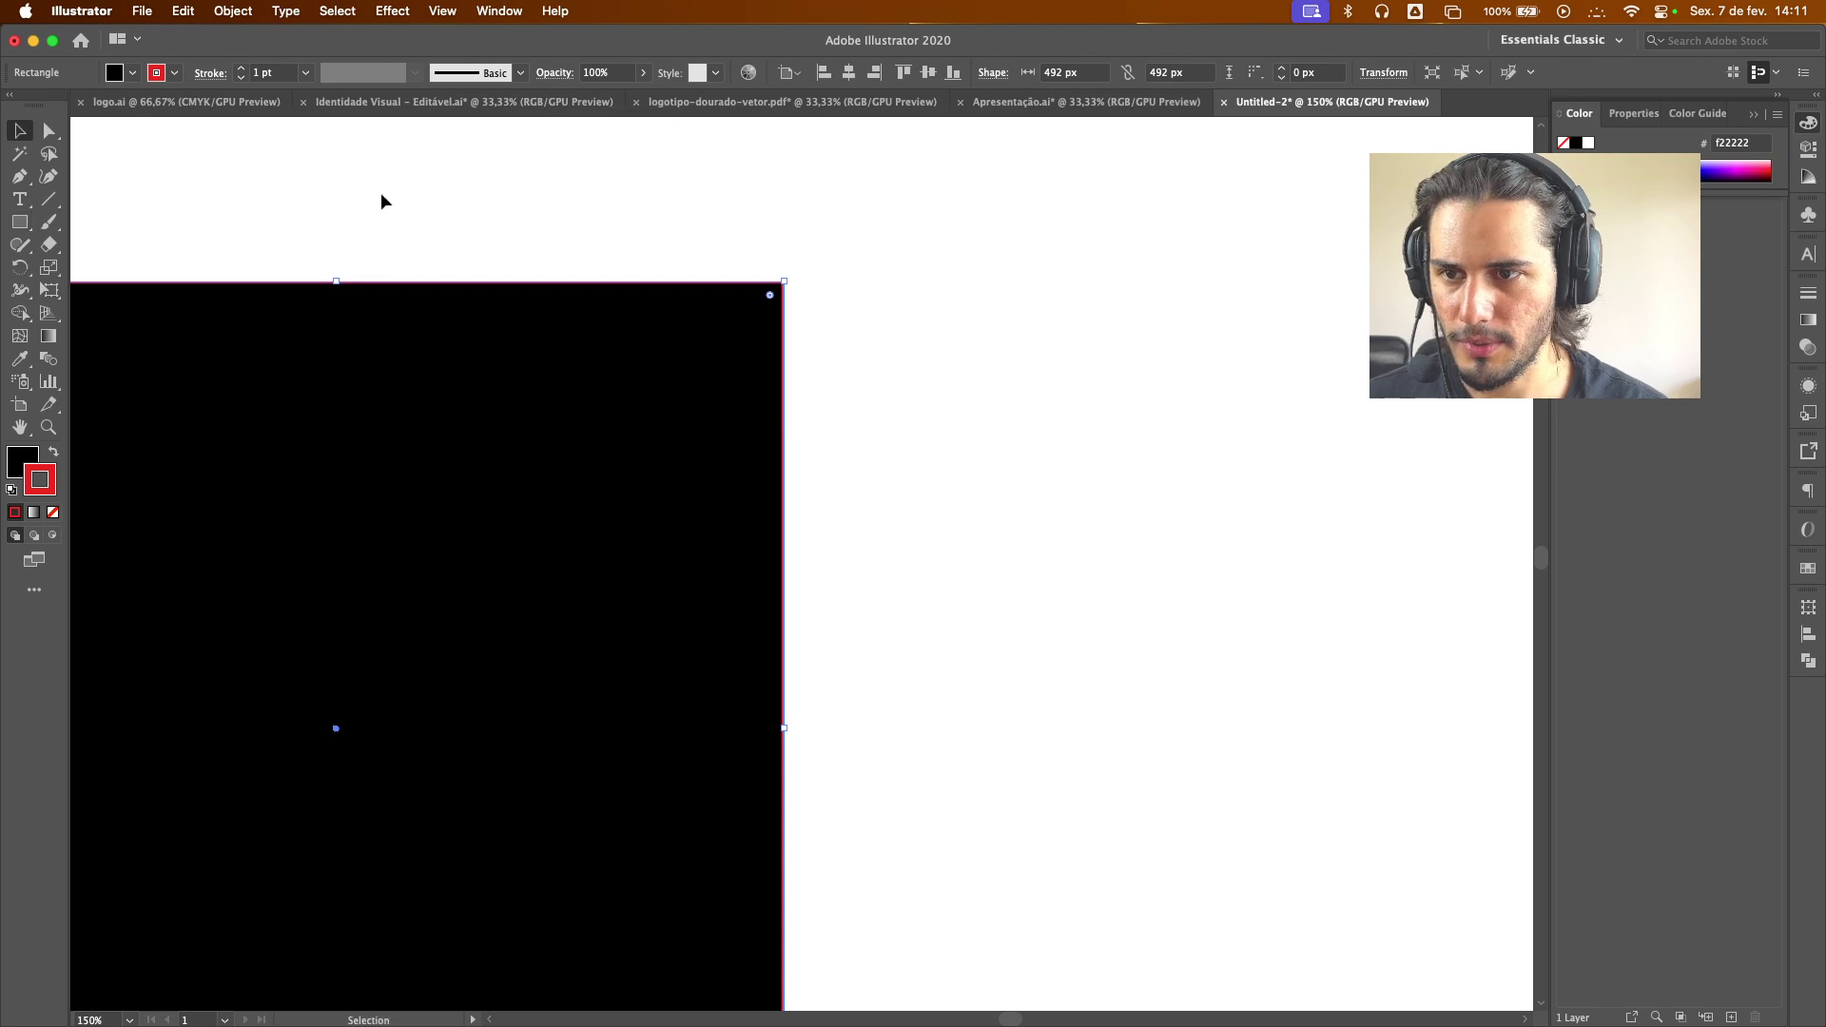
click(457, 219)
key(super+z)
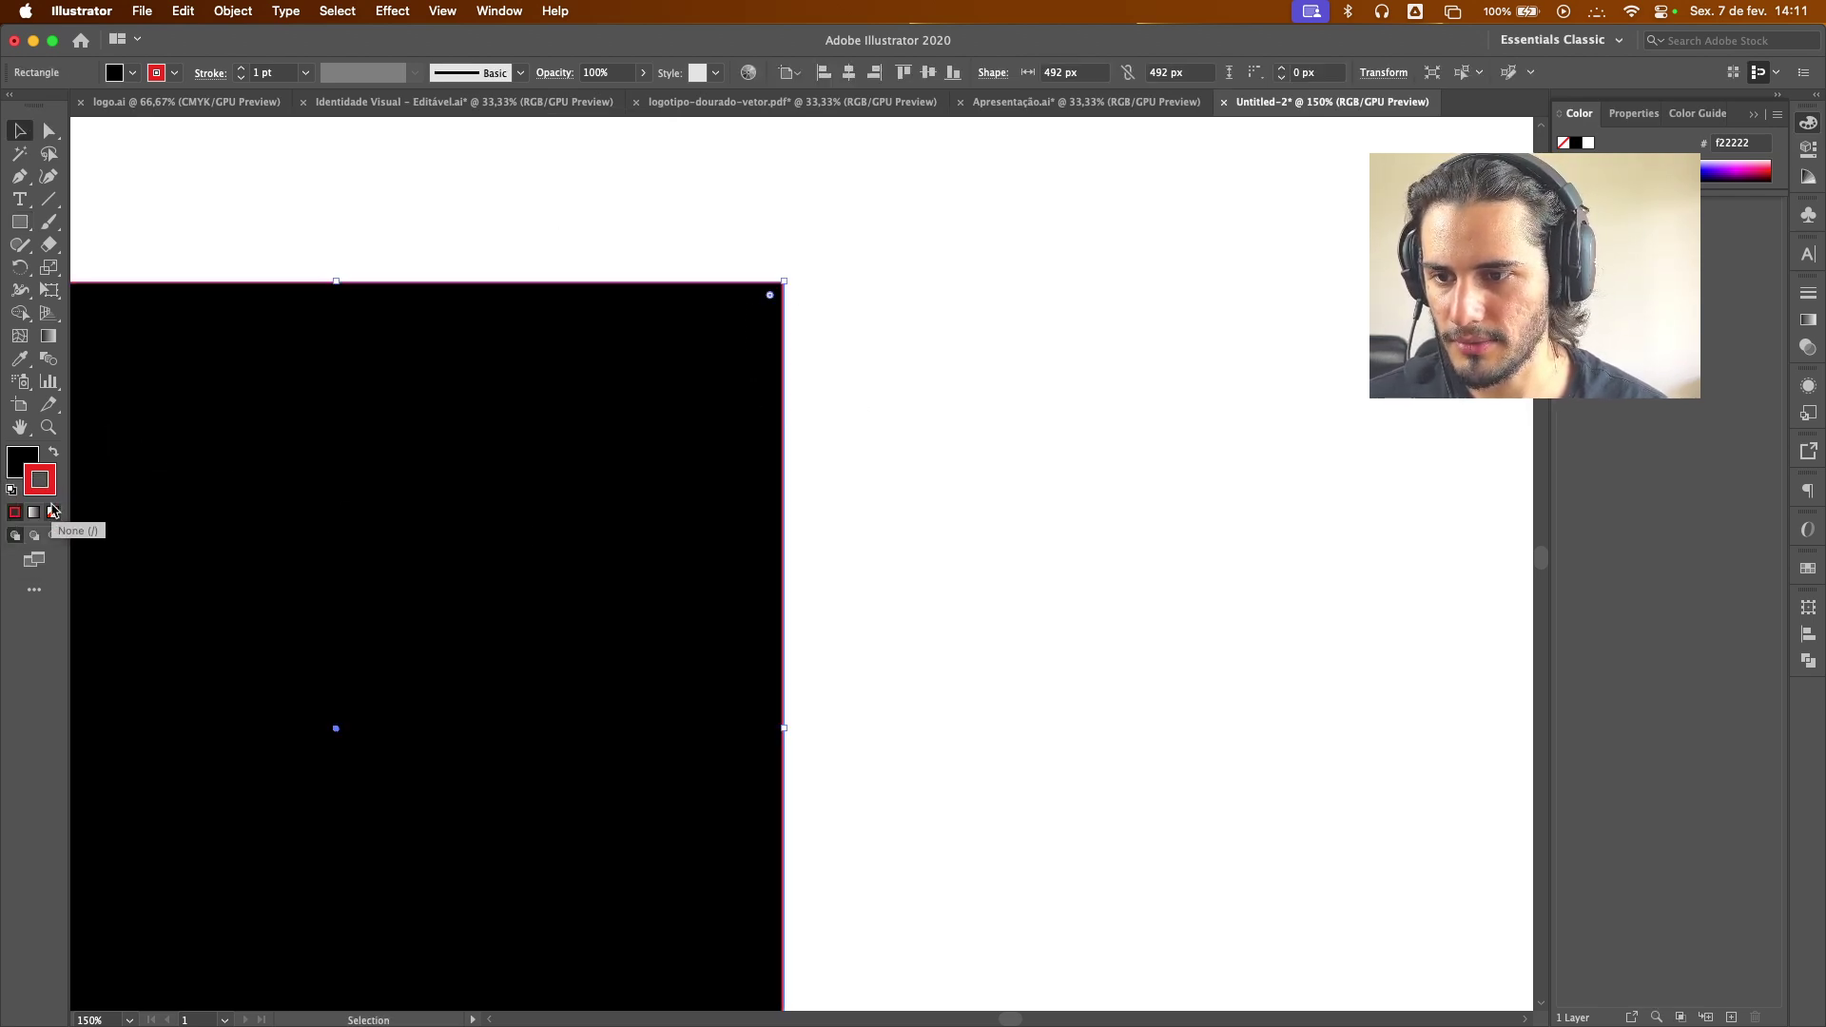
Remove the stroke from the black square, leaving only its fill, and keep the square selected
click(53, 517)
scroll(783, 532, down, 3)
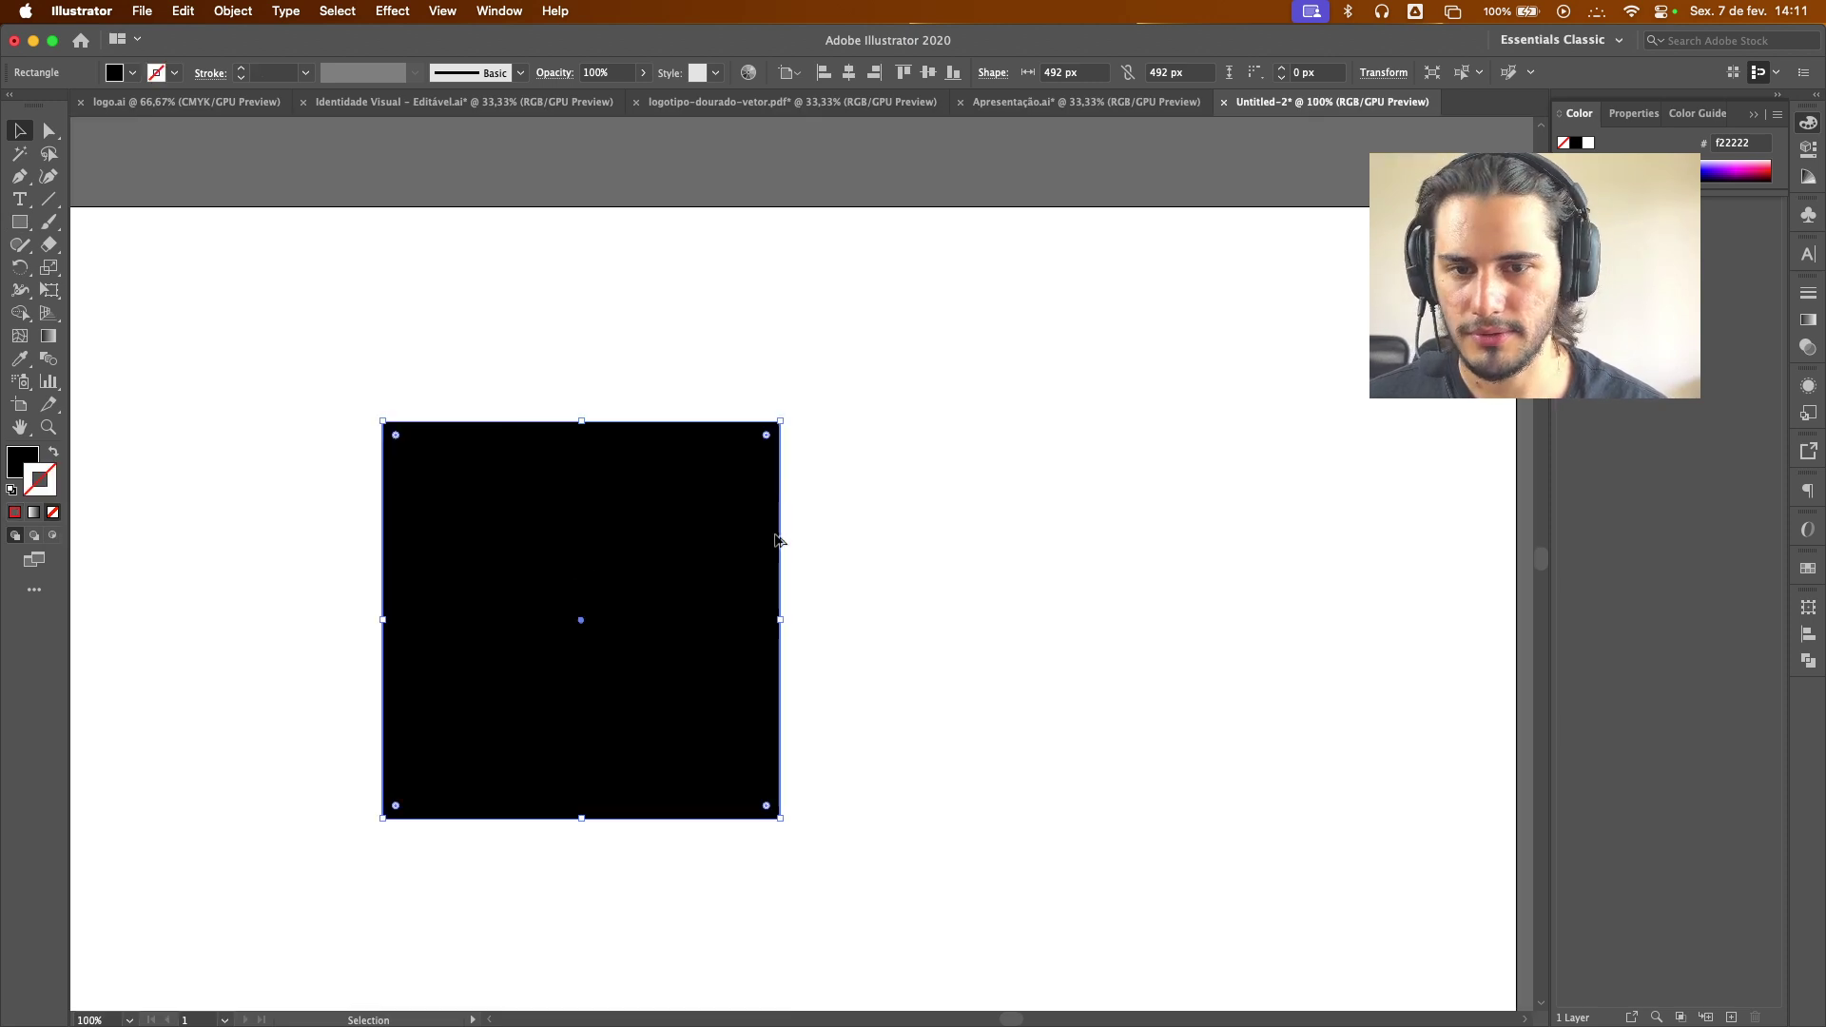
click(956, 636)
drag(955, 635, 986, 589)
click(782, 472)
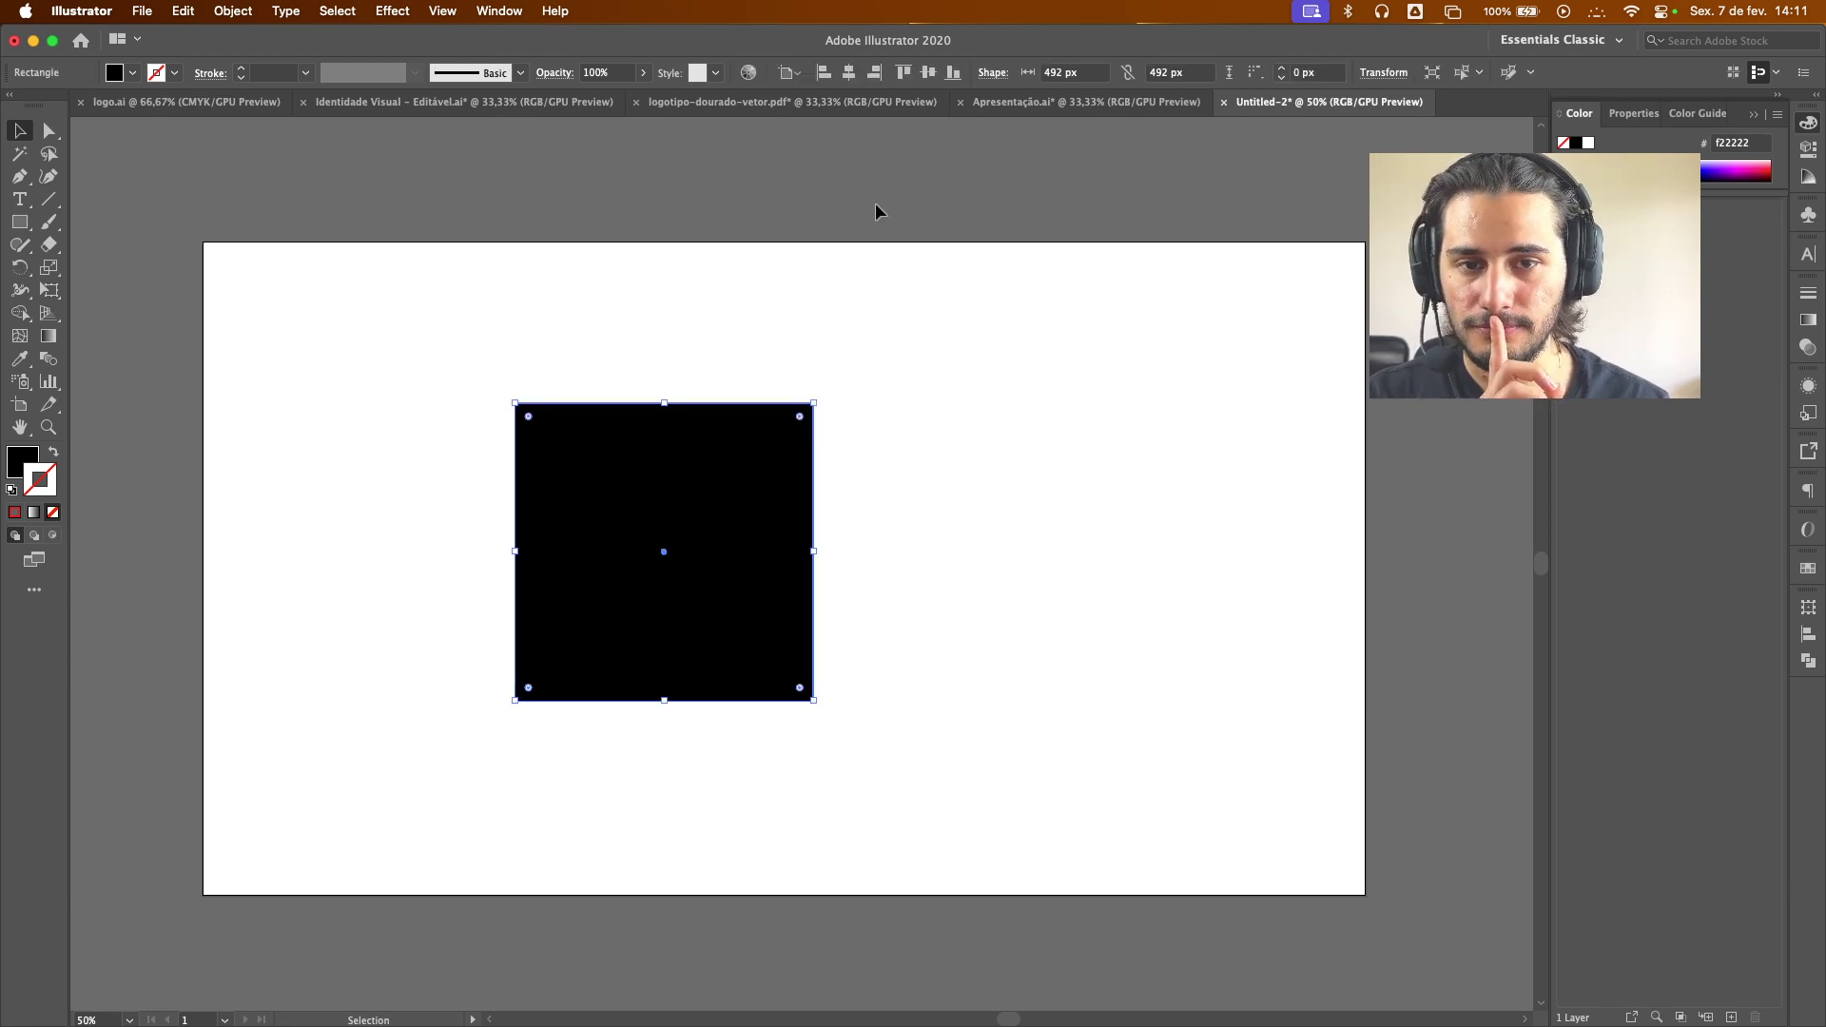
Centre the square horizontally and vertically on the artboard, and switch the alignment reference to Align to Selection
click(849, 74)
click(929, 73)
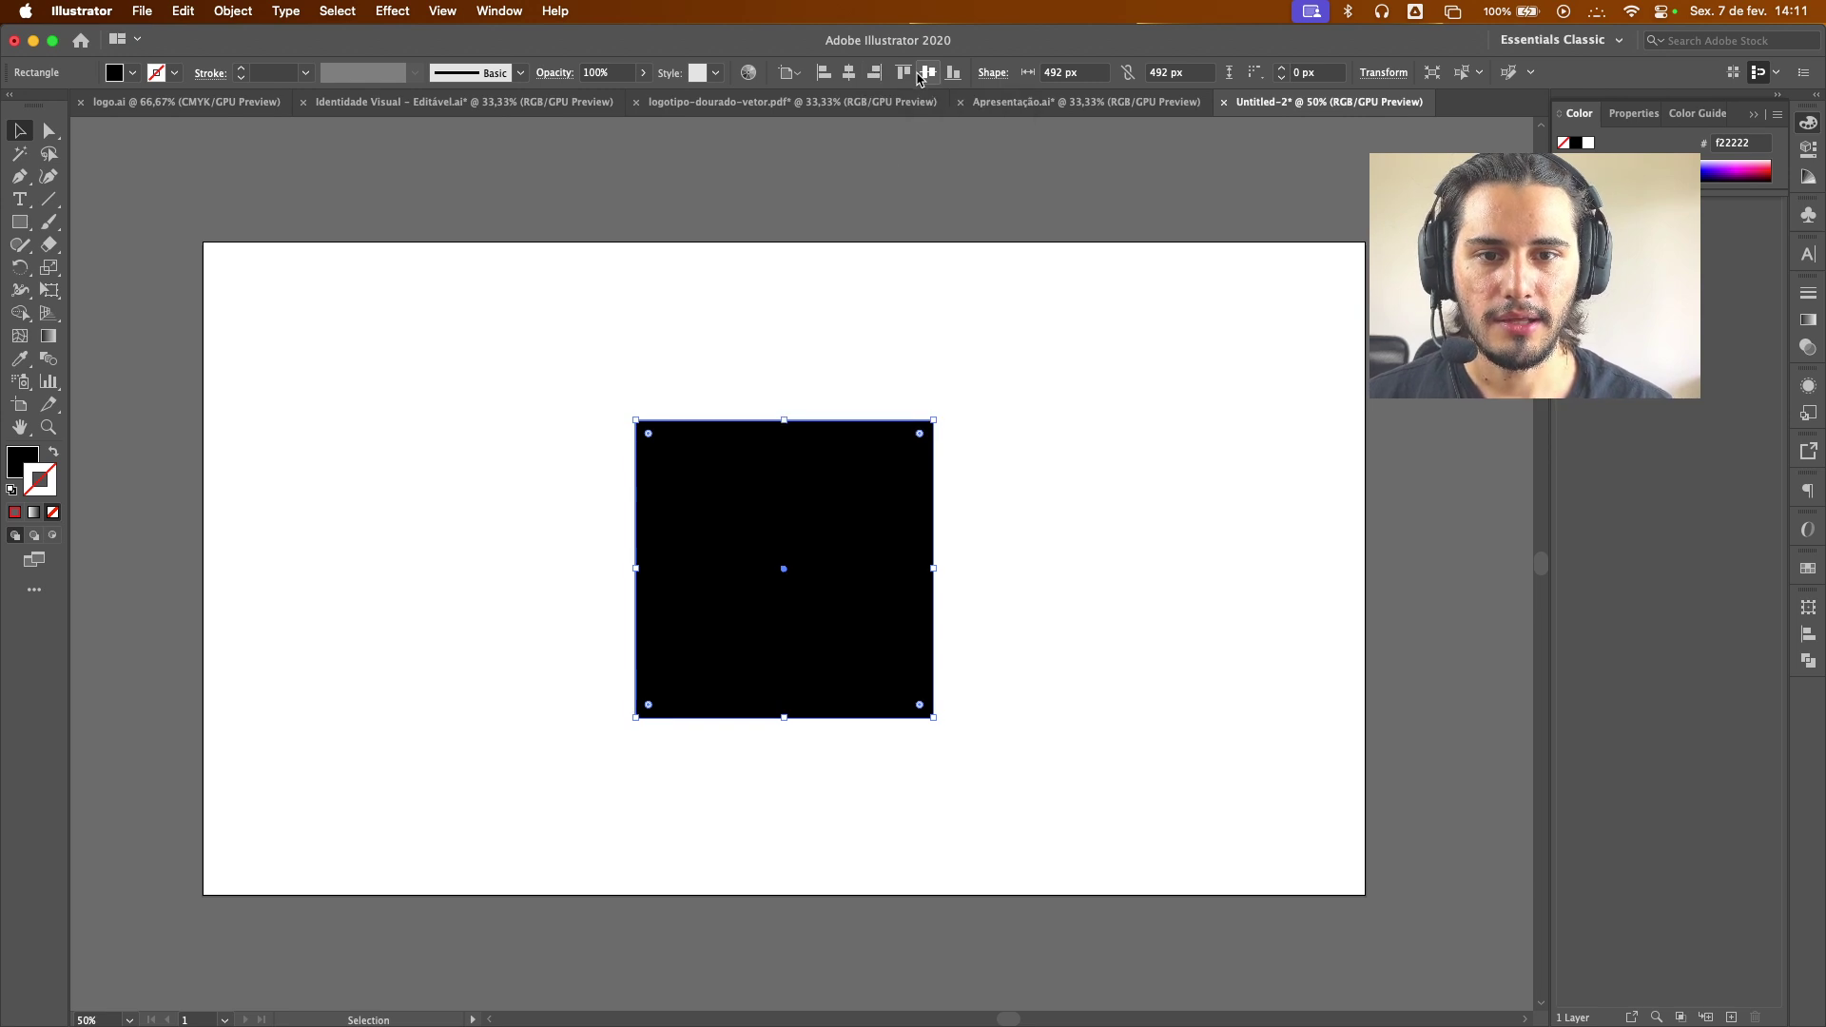
click(793, 76)
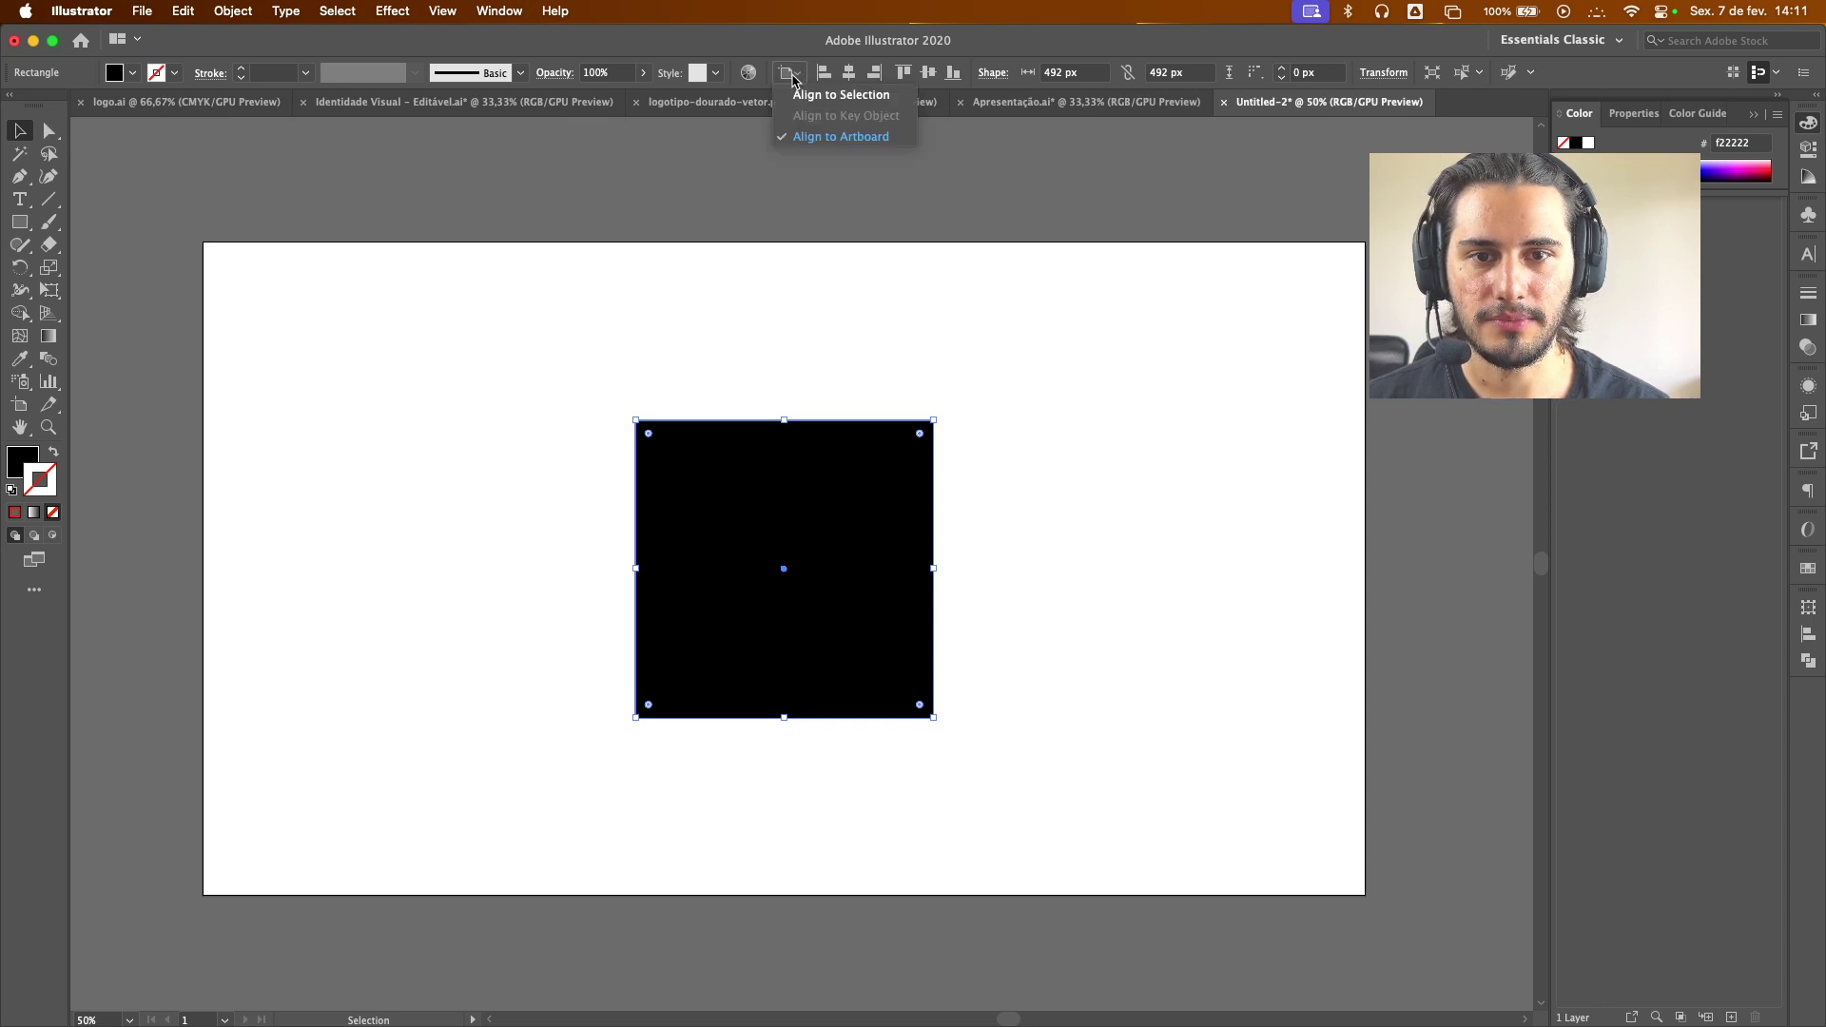
click(847, 96)
Place two copies of the square diagonally on the artboard and align their vertical centres relative to the selection
drag(775, 518, 1030, 680)
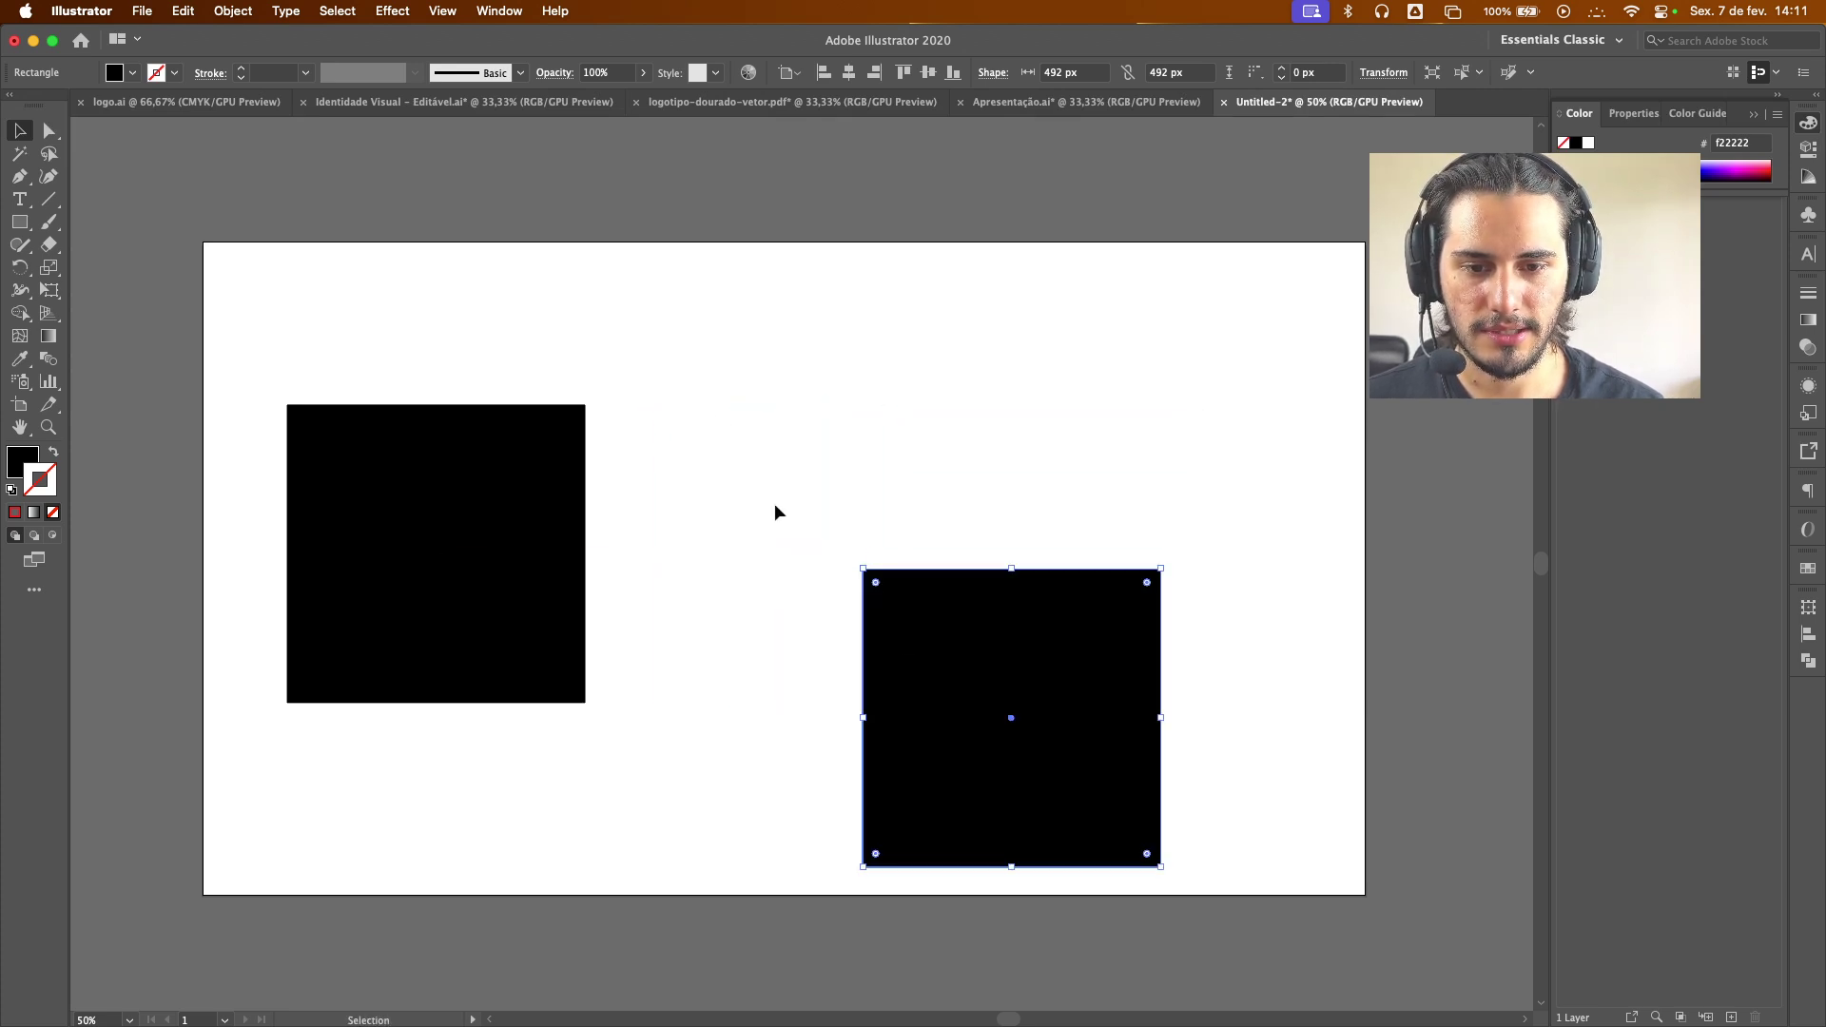
drag(413, 326, 975, 668)
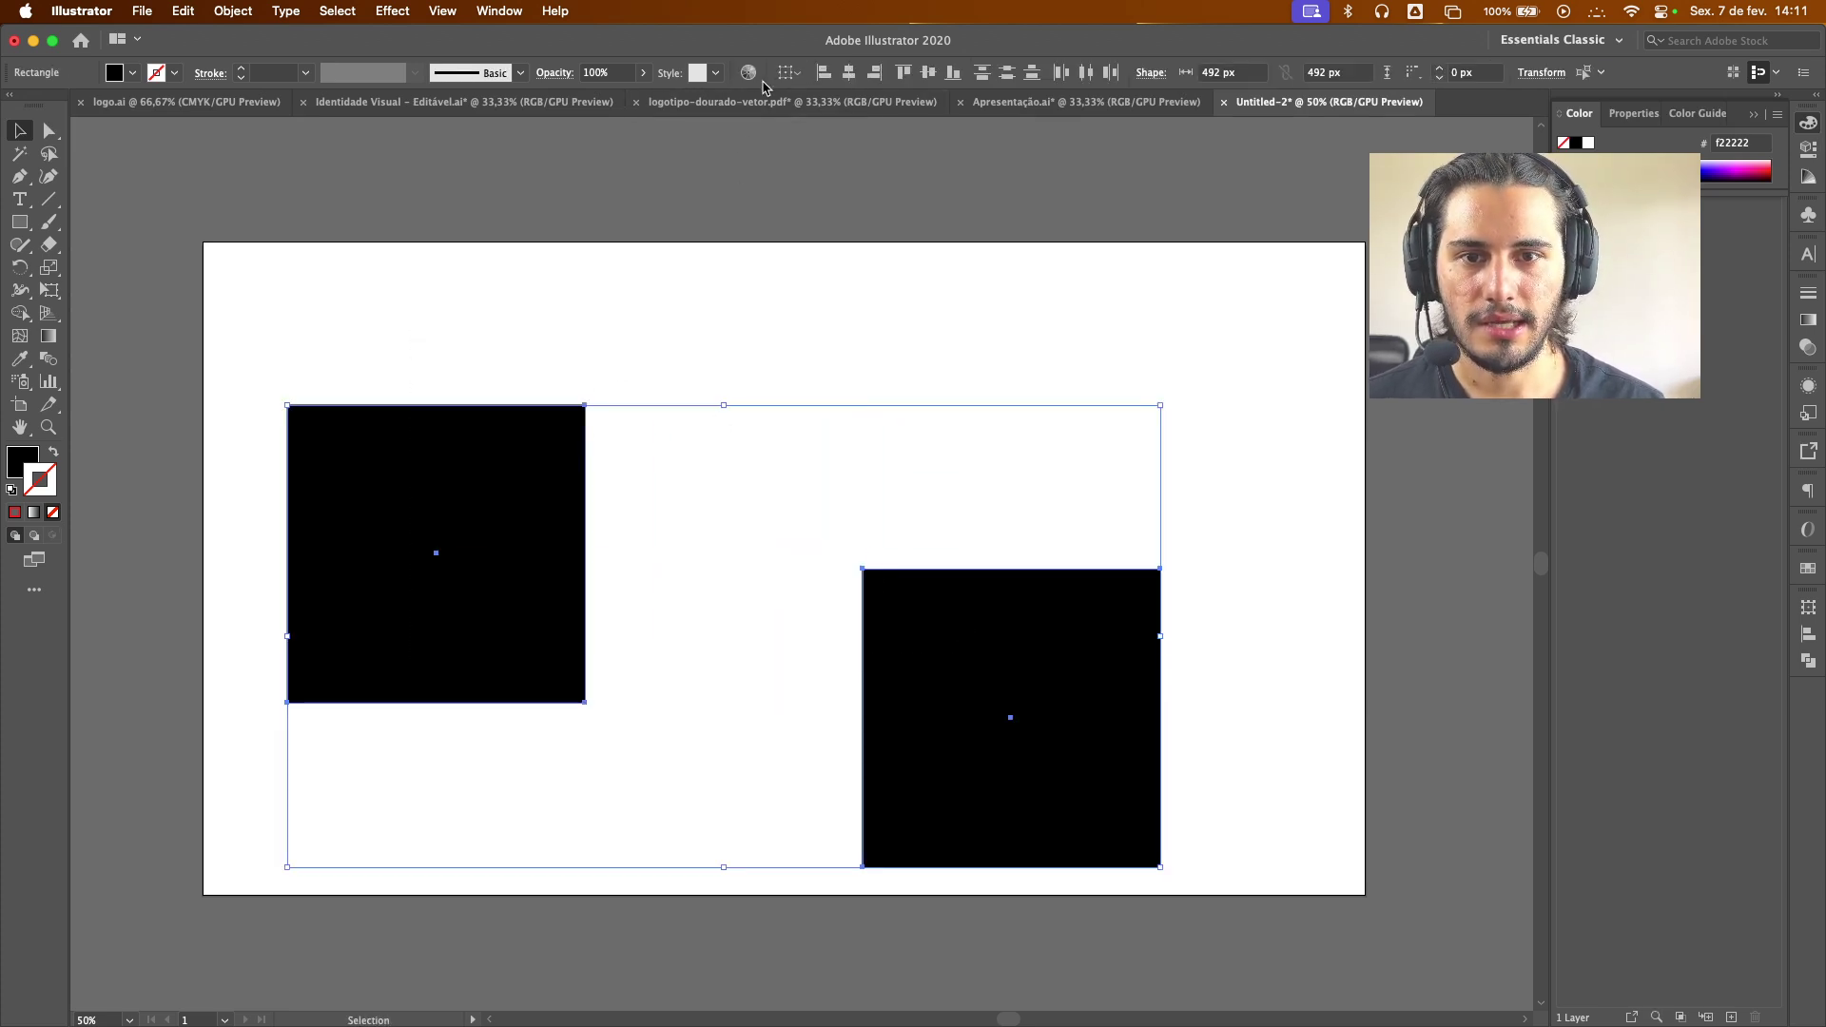
click(794, 75)
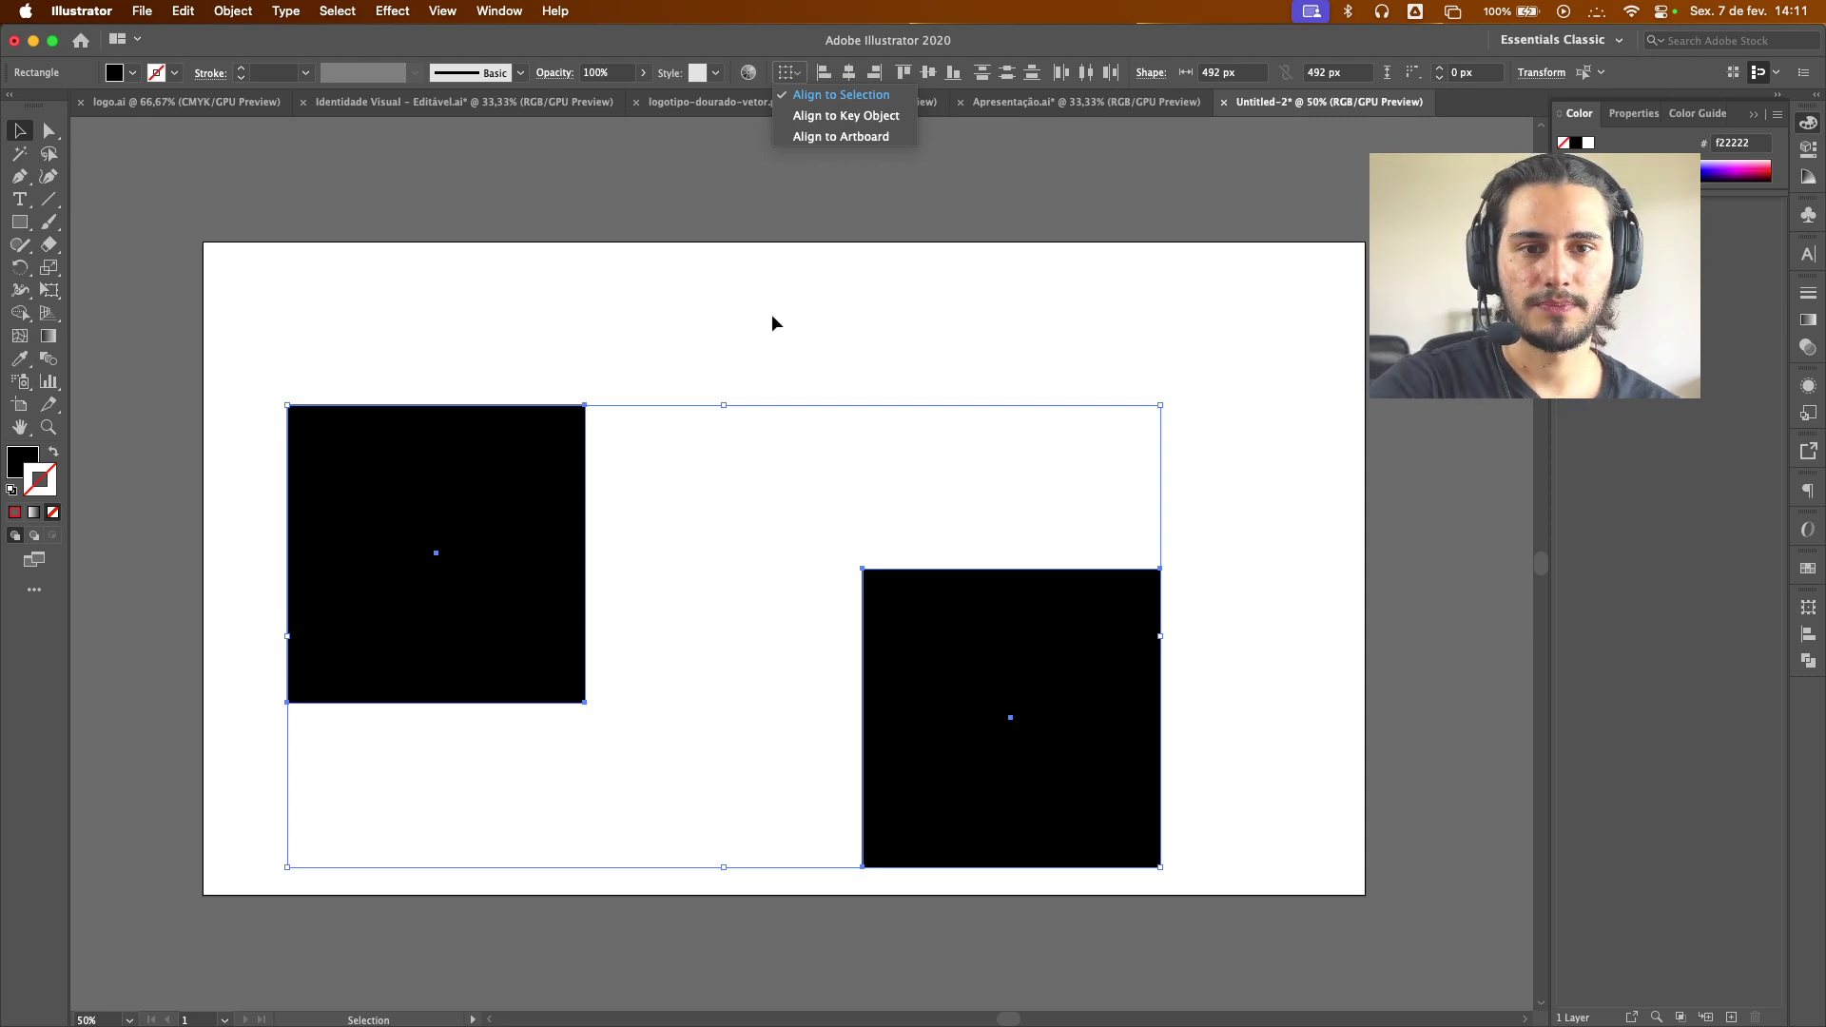
click(931, 74)
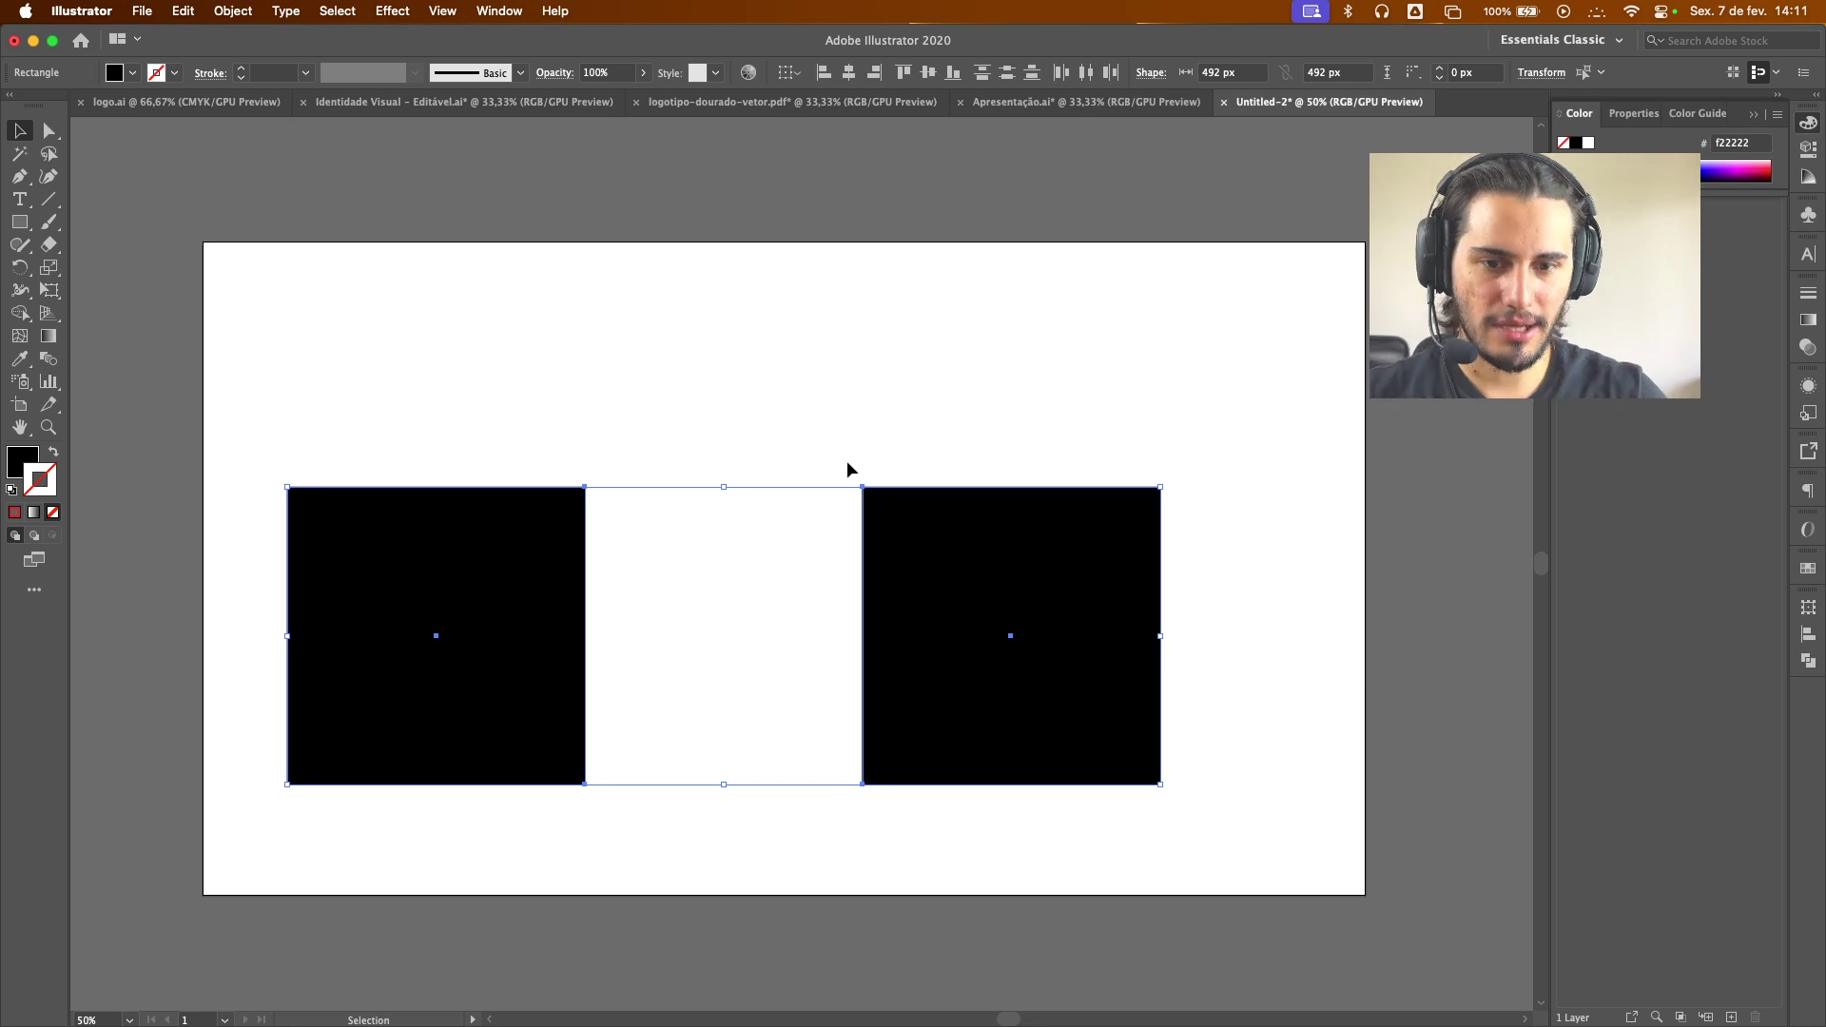
Set only the left square to Align to Artboard, centre it vertically, and deselect it
click(847, 461)
click(481, 512)
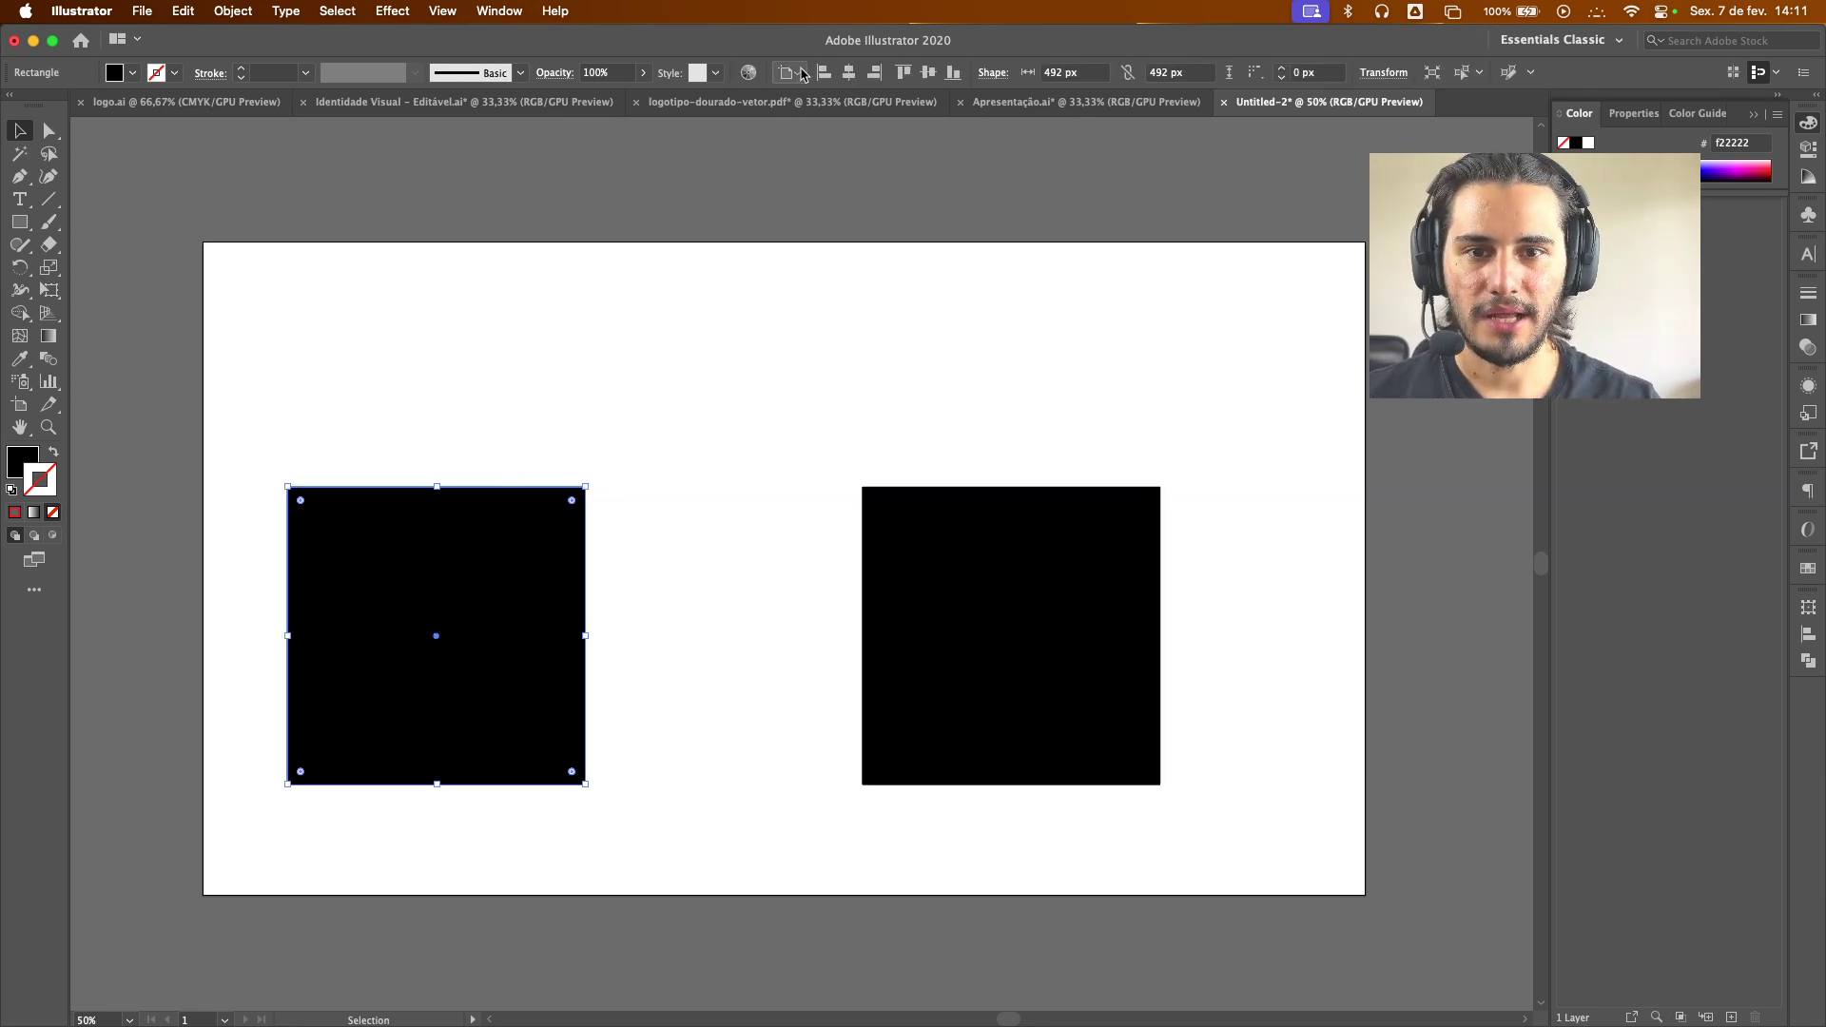
click(797, 78)
click(827, 134)
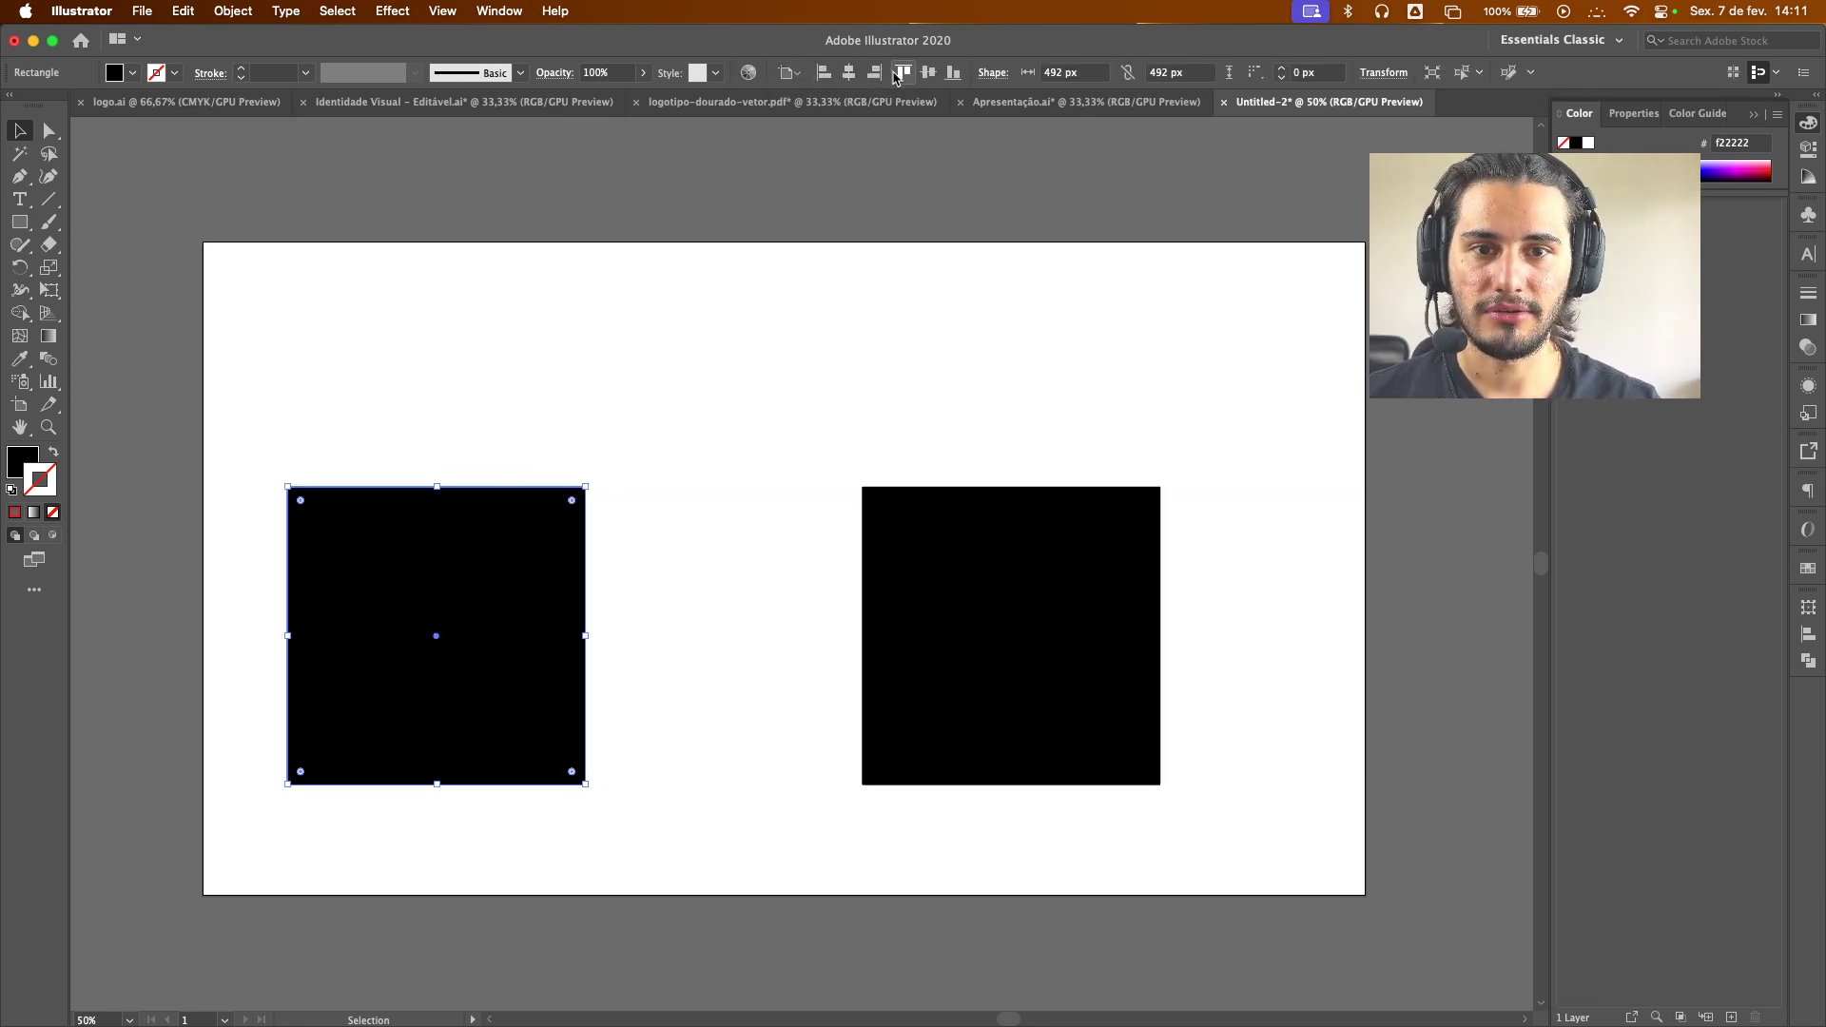
click(927, 73)
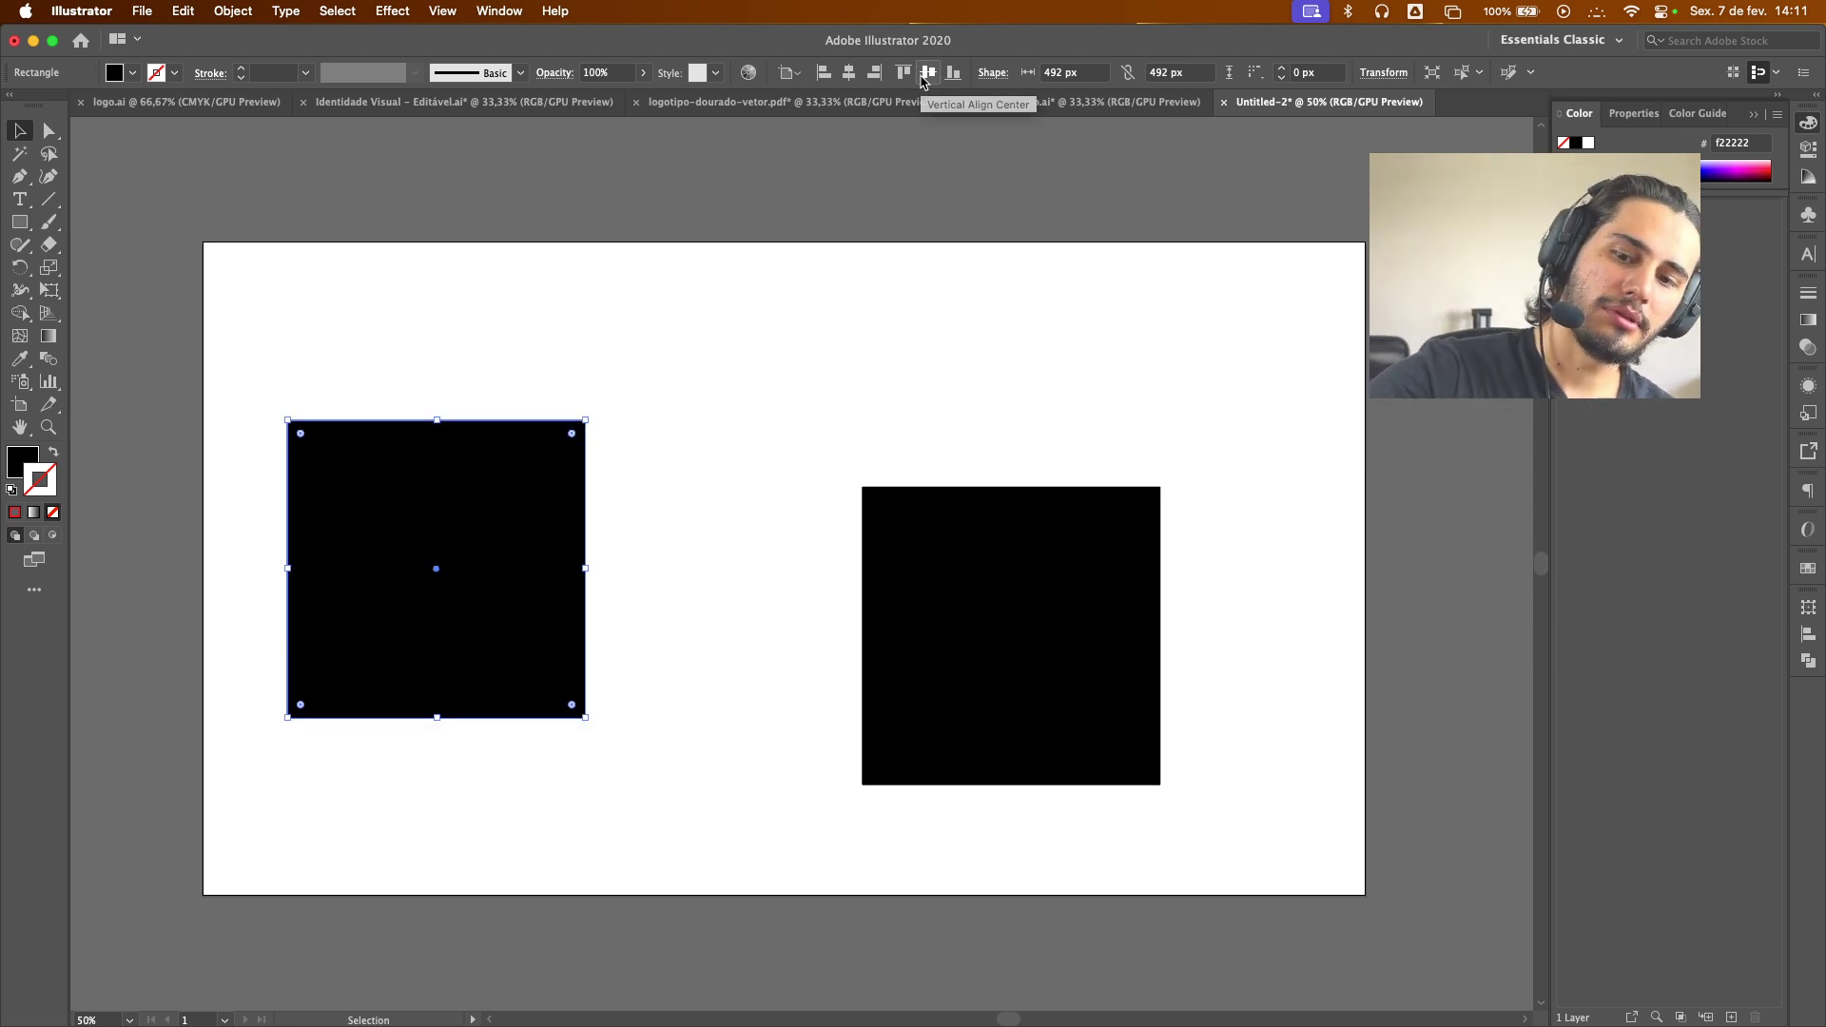
click(335, 314)
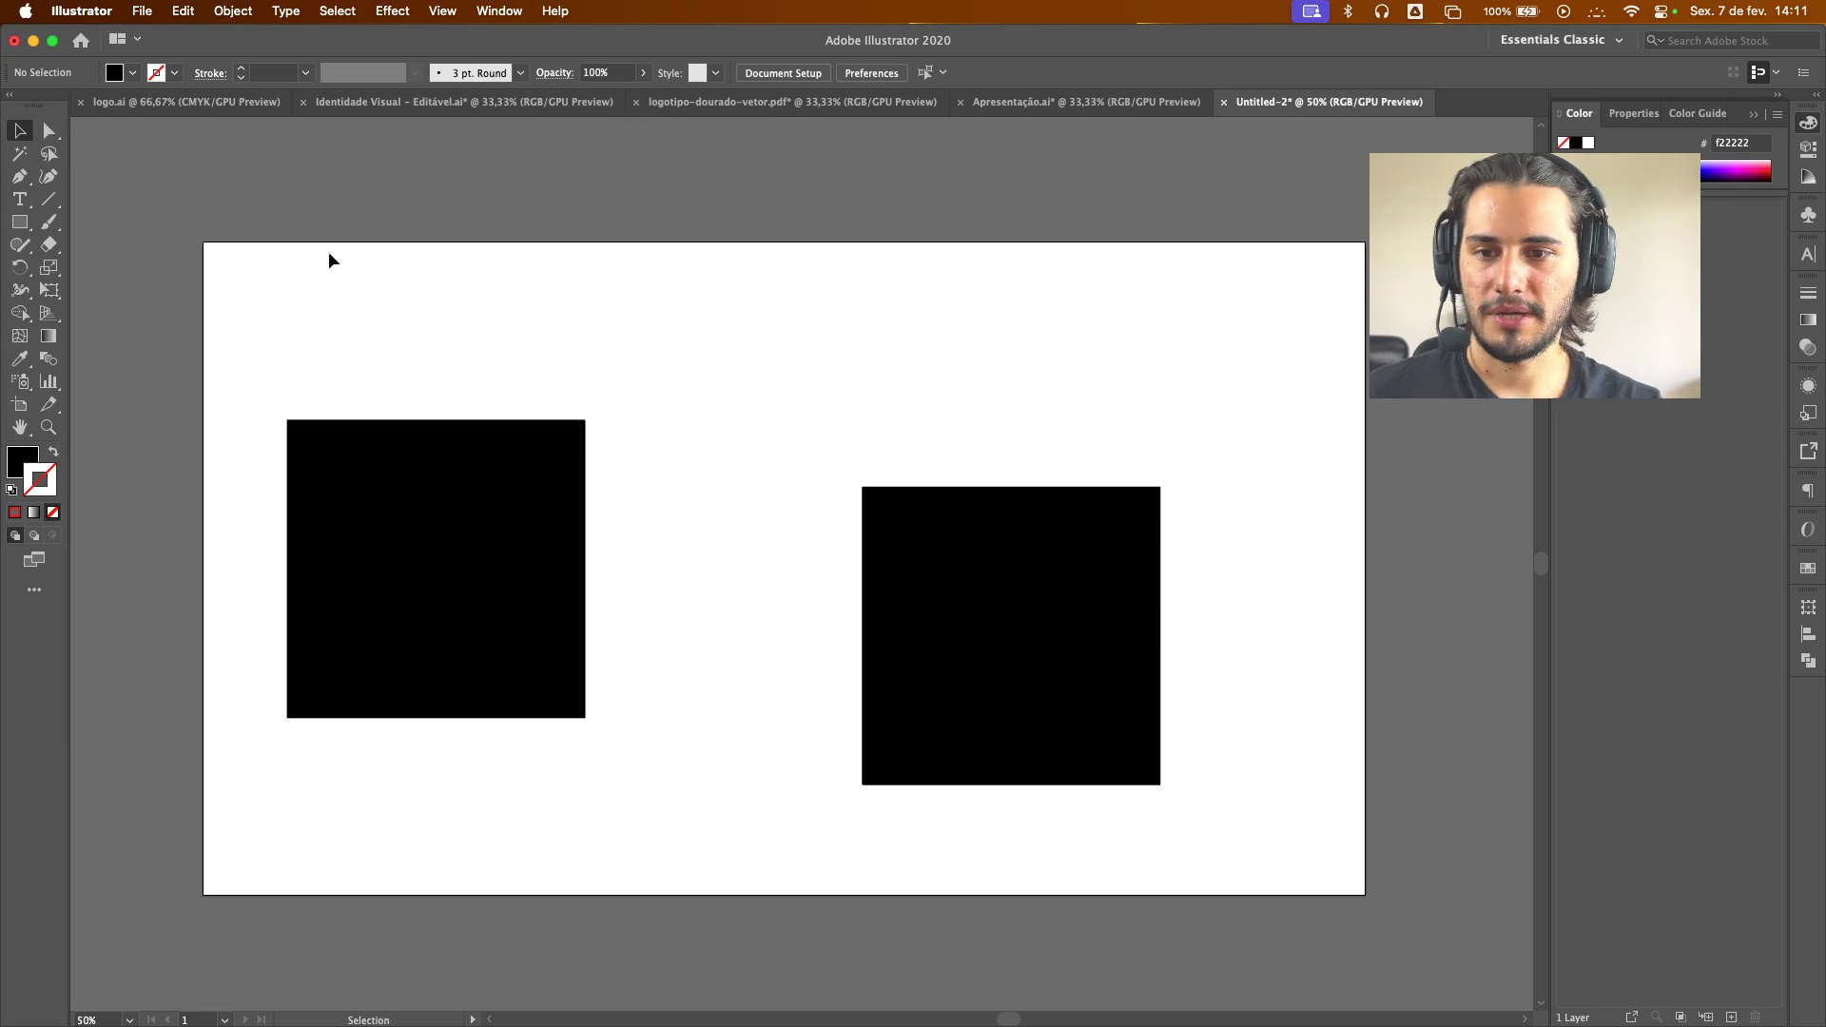
Arrange three 492 px squares in a vertically centred row with unequal gaps, and select all three
drag(293, 220, 603, 447)
drag(382, 868, 591, 784)
click(932, 723)
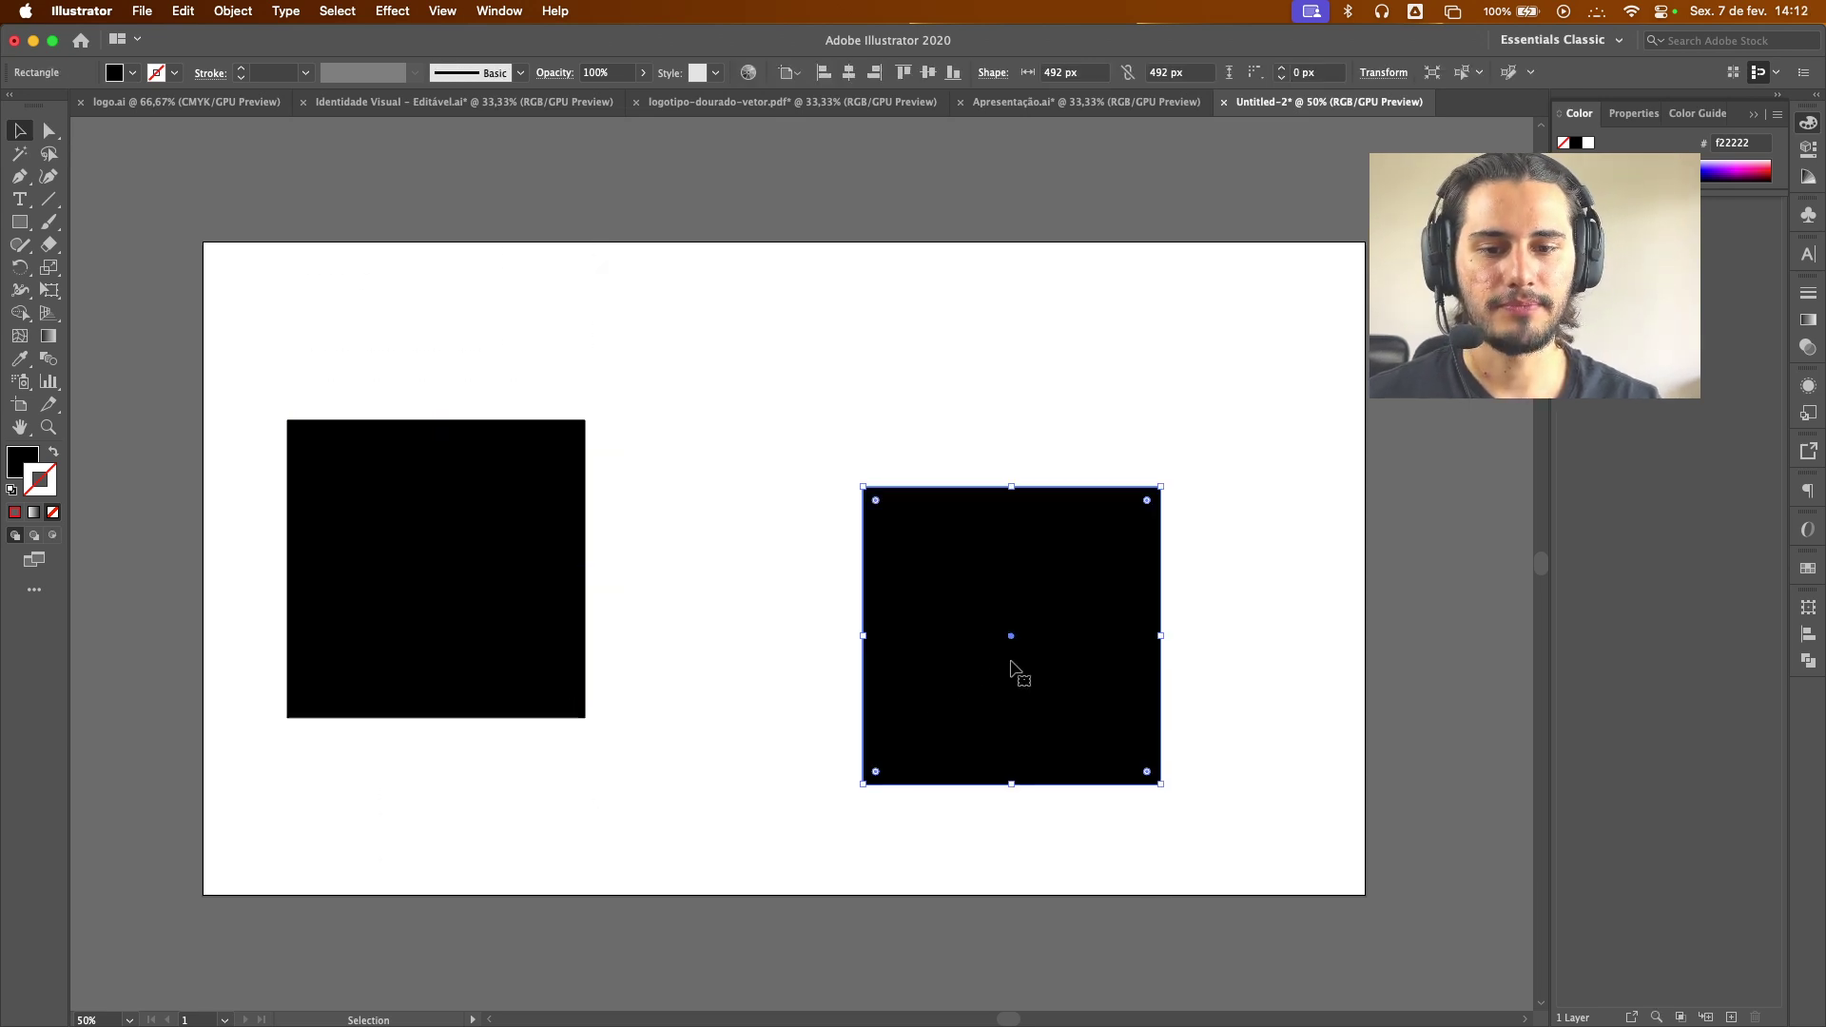
drag(1015, 705, 865, 617)
drag(874, 555, 783, 571)
drag(368, 346, 699, 592)
drag(750, 587, 1034, 569)
click(933, 517)
click(1150, 817)
drag(385, 806, 1196, 484)
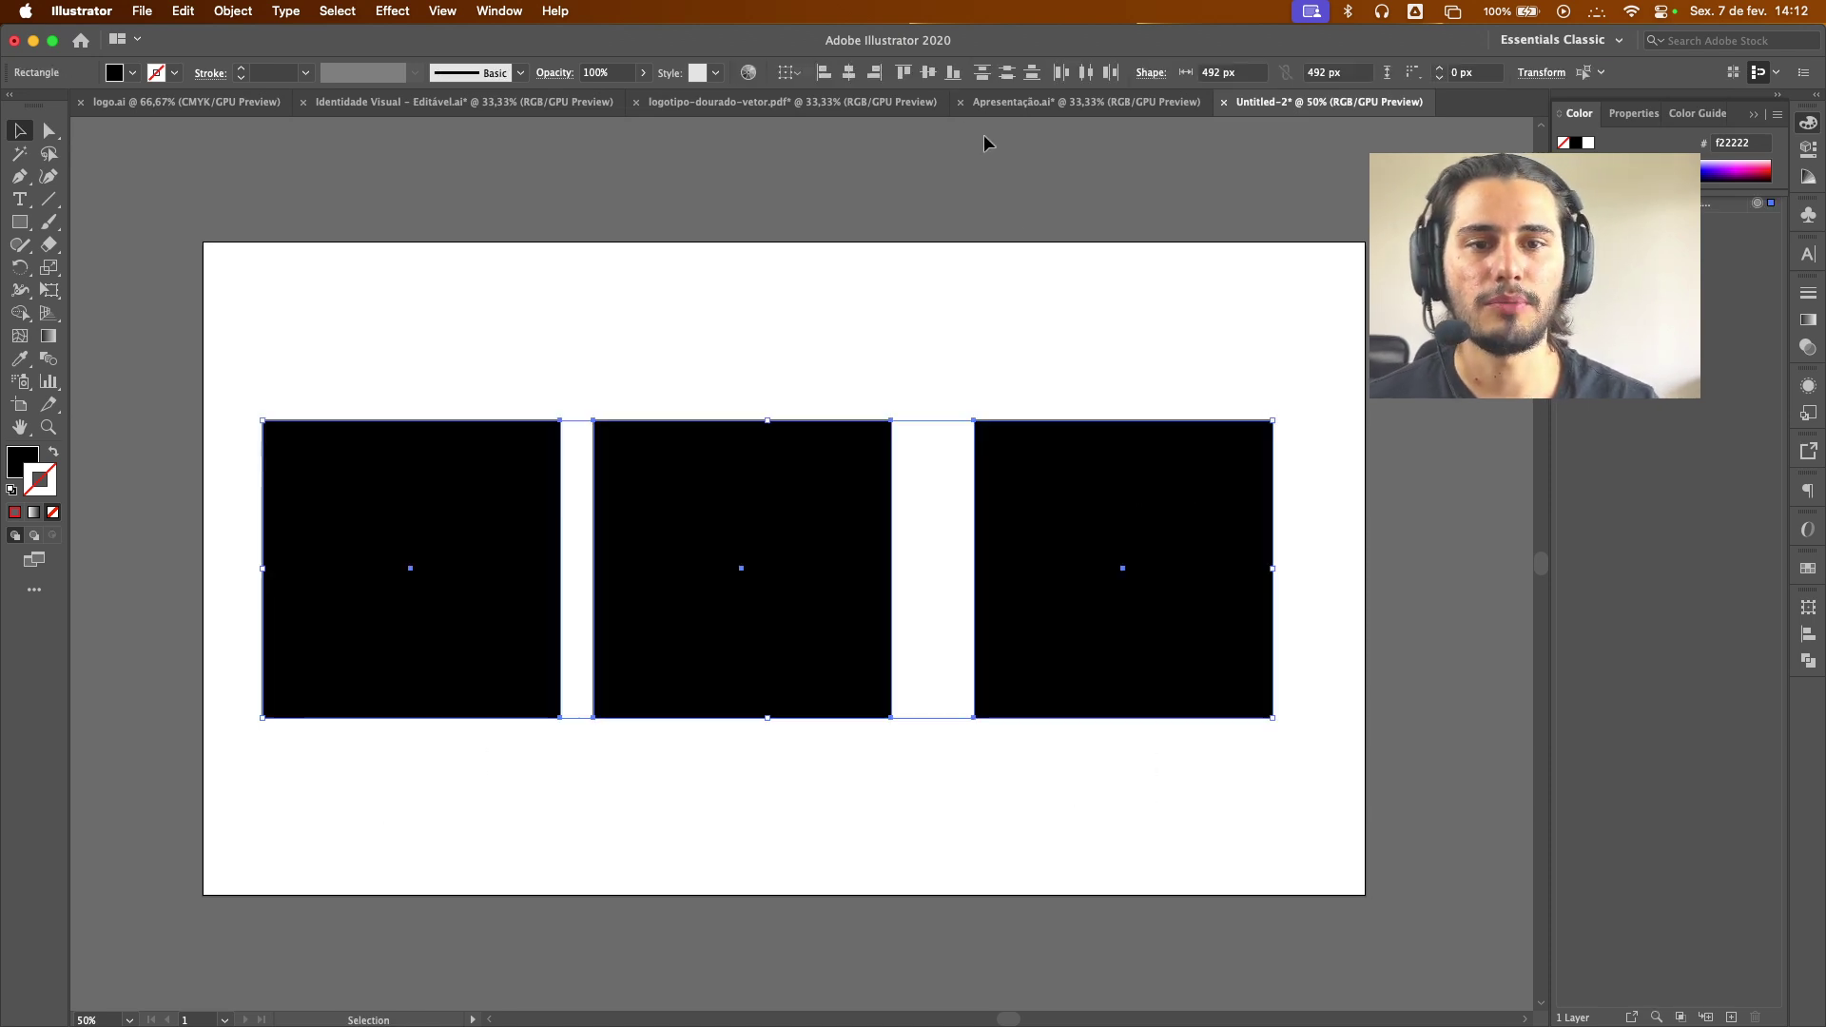
Distribute the three squares evenly by their horizontal centres and compare the gaps between them
click(1000, 281)
drag(893, 392, 1041, 562)
drag(529, 374, 1170, 708)
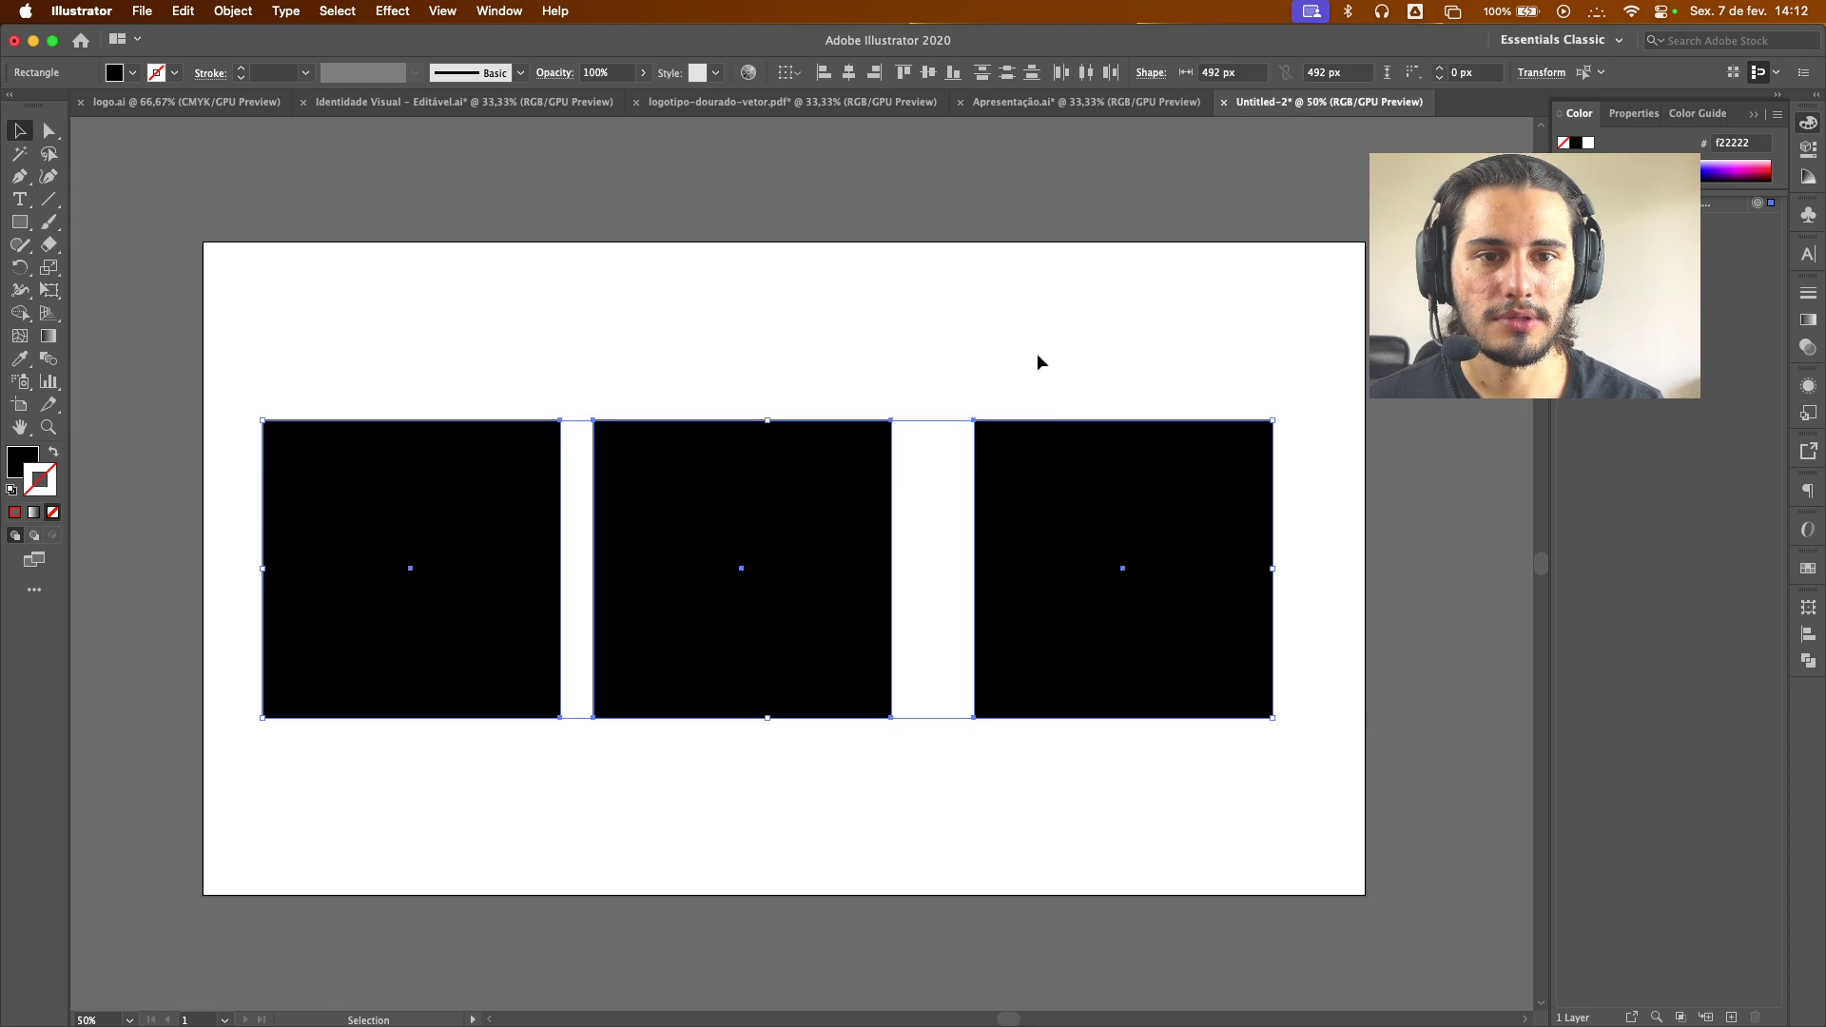
click(1086, 73)
click(1042, 283)
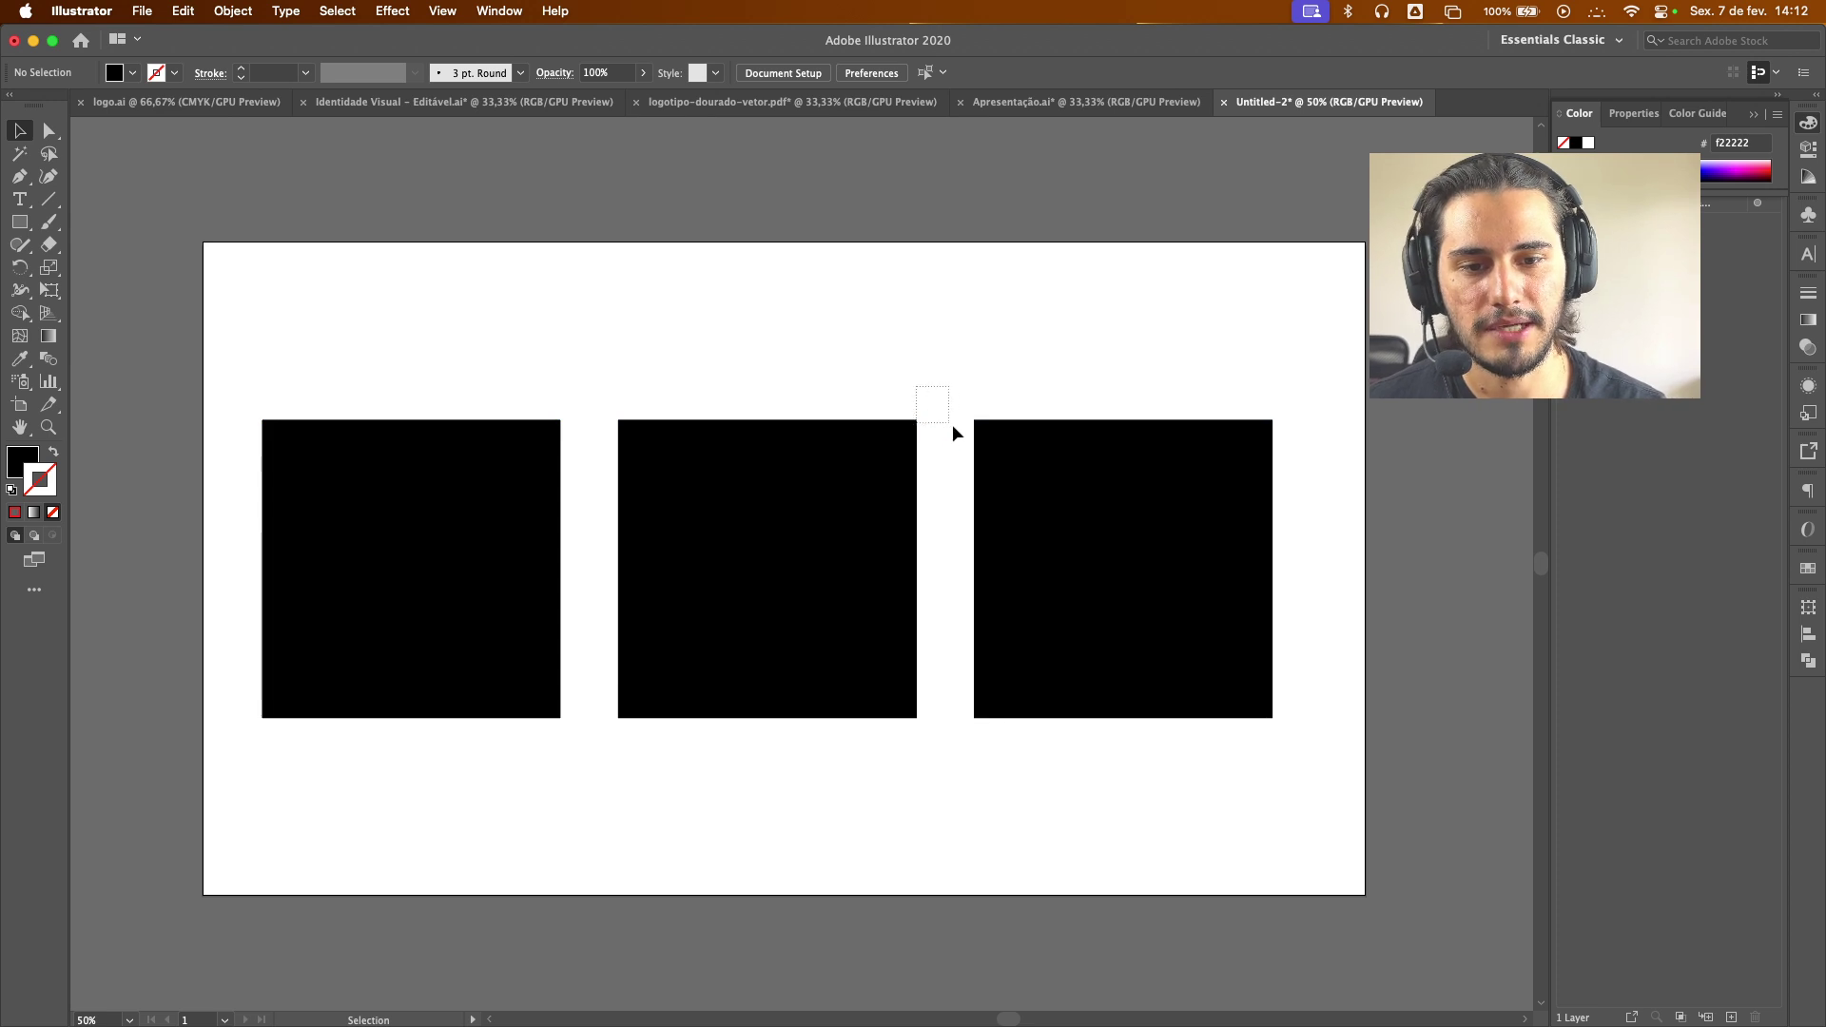
drag(976, 449, 978, 450)
drag(551, 367, 630, 433)
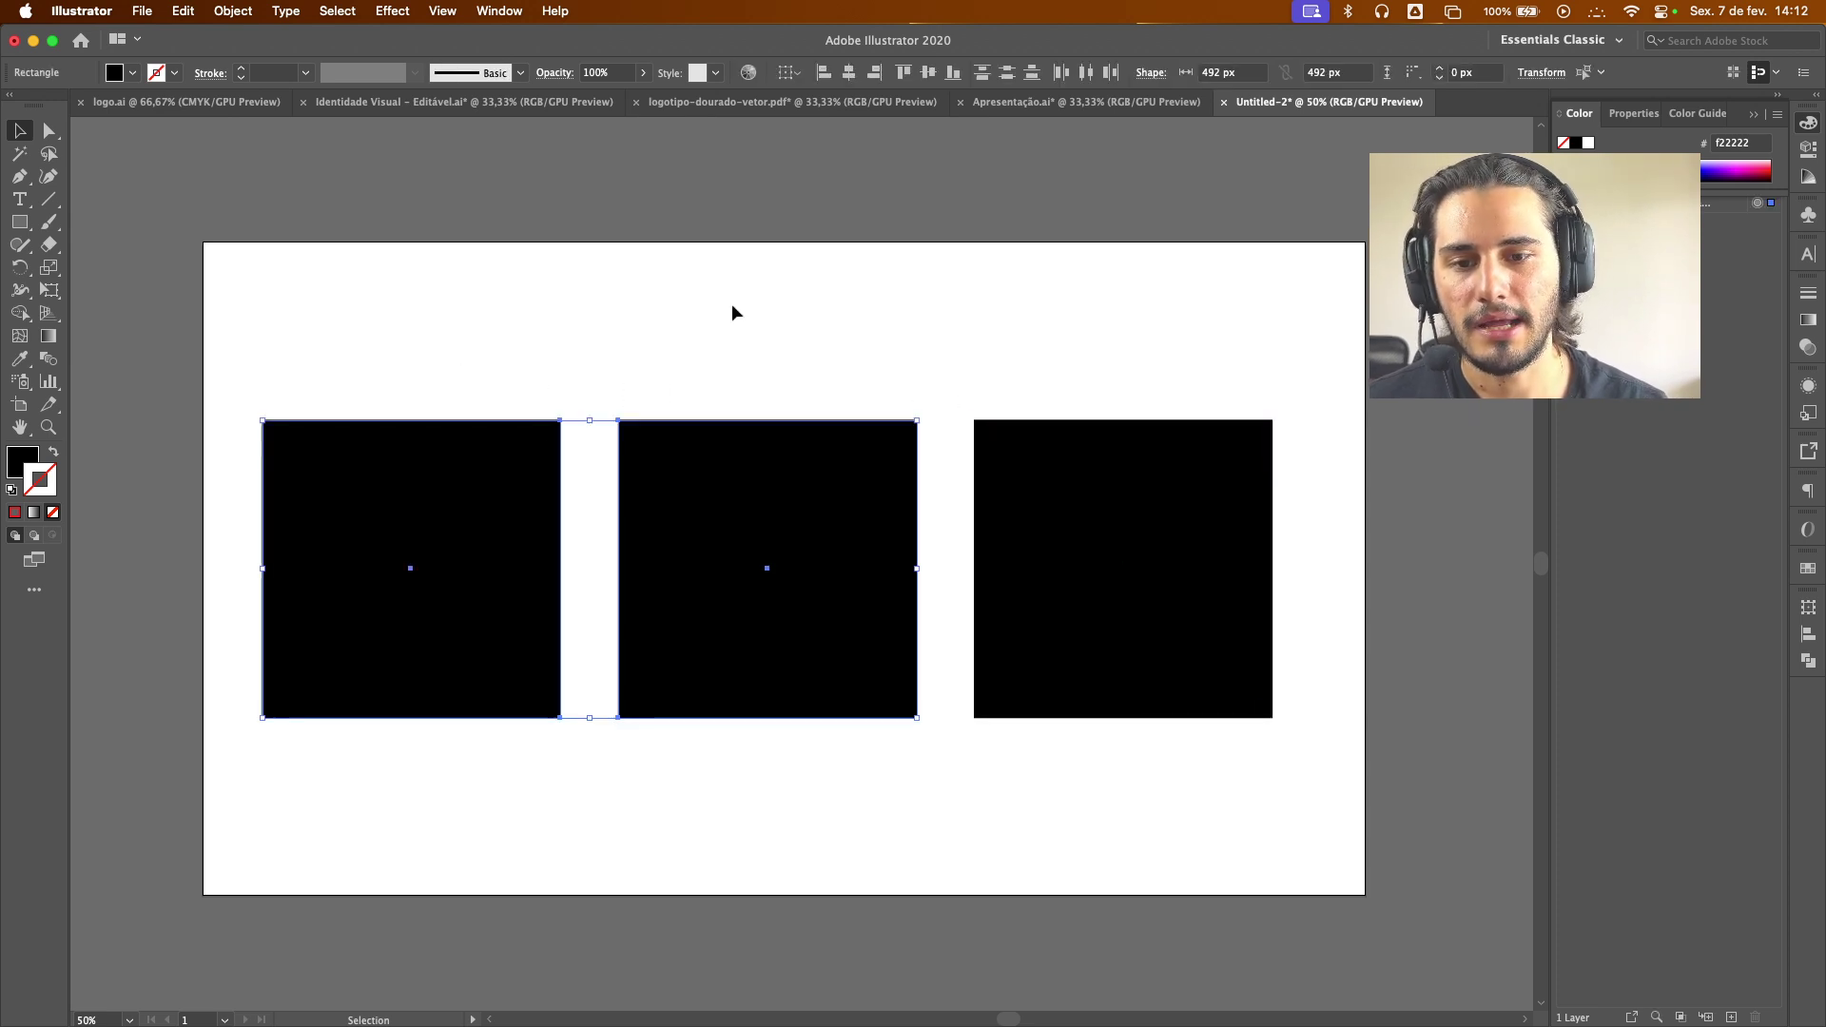
click(310, 334)
Select all three squares, group them, and clear the selection
drag(237, 358, 1313, 807)
right_click(1047, 542)
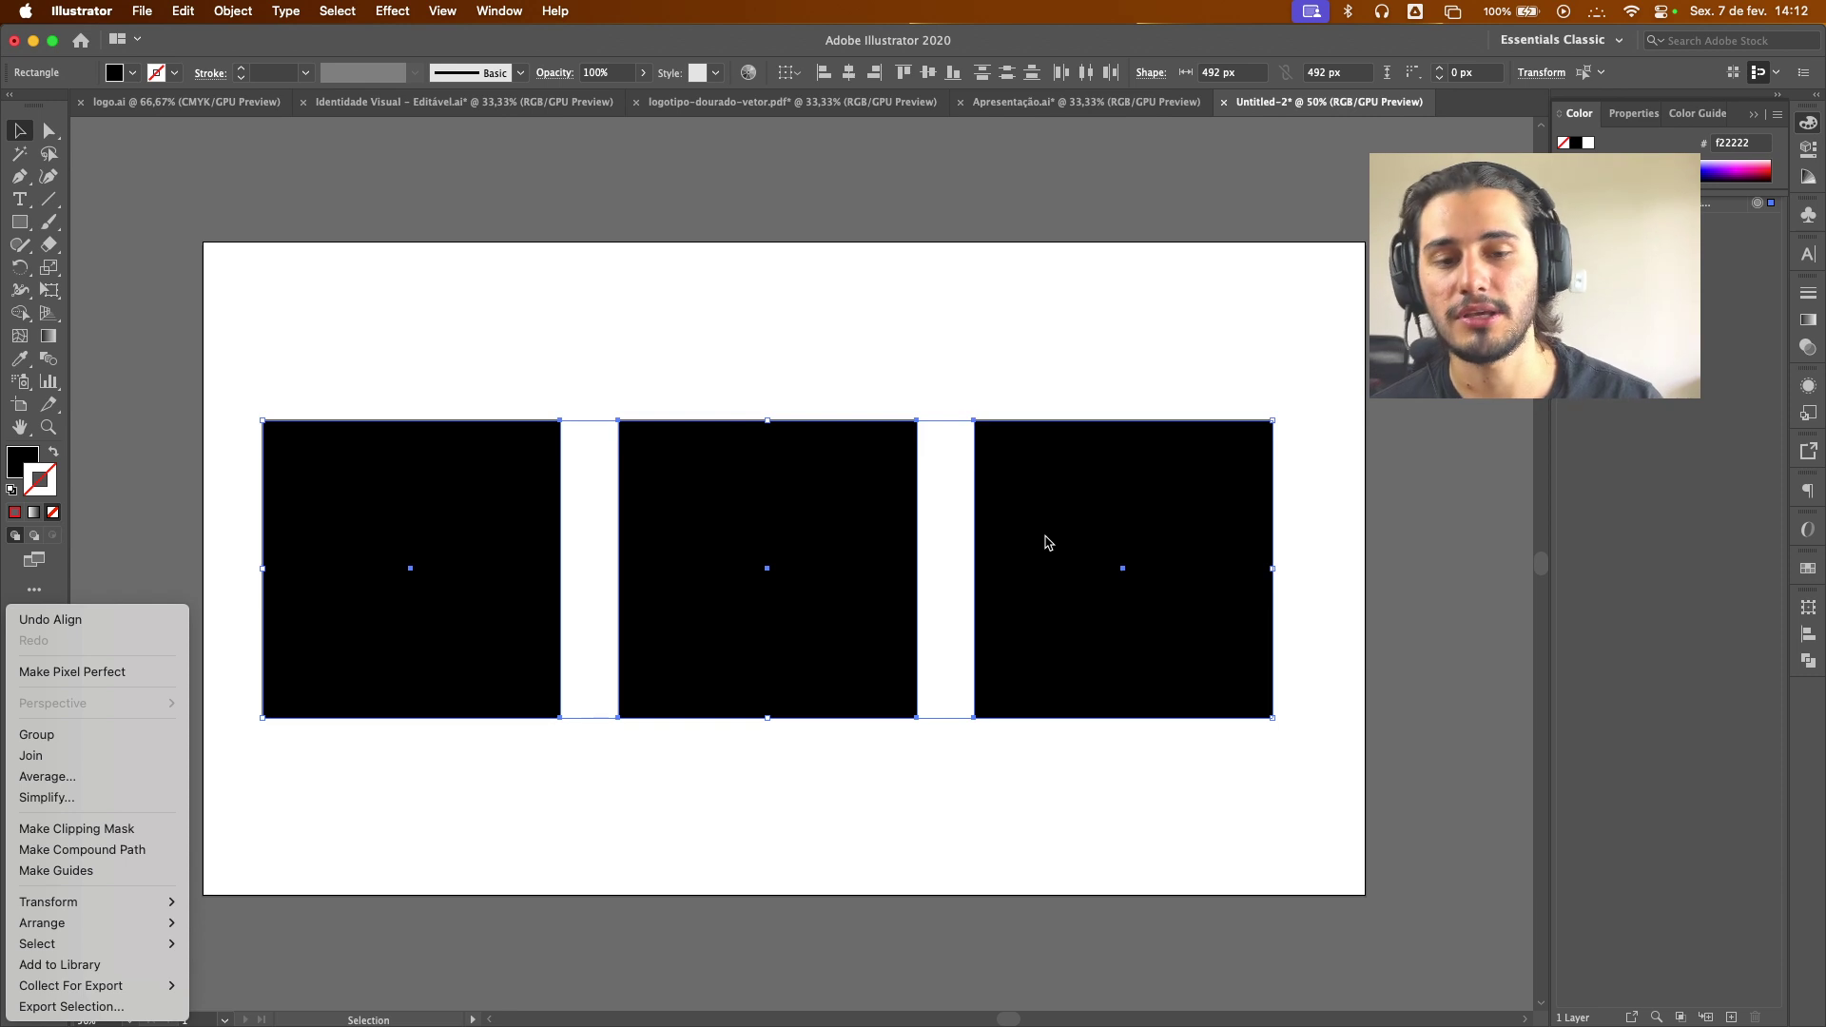
click(932, 819)
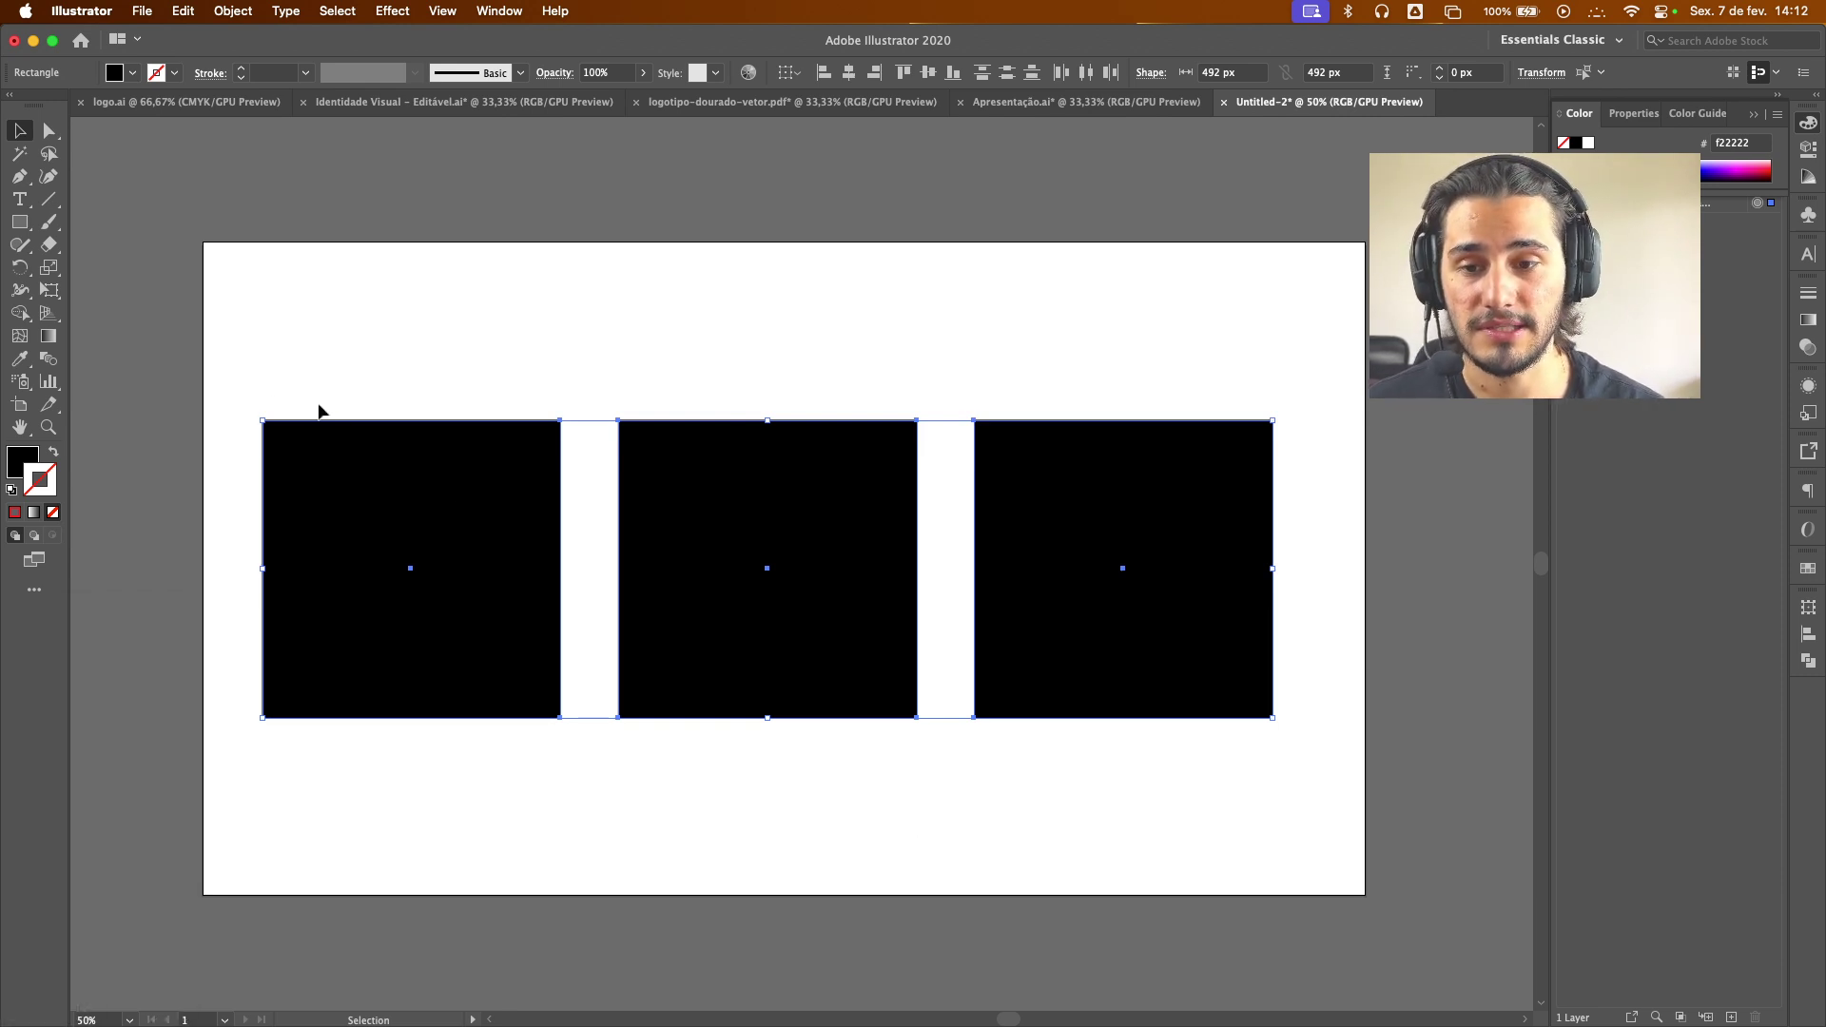
drag(239, 367, 1327, 804)
right_click(1141, 633)
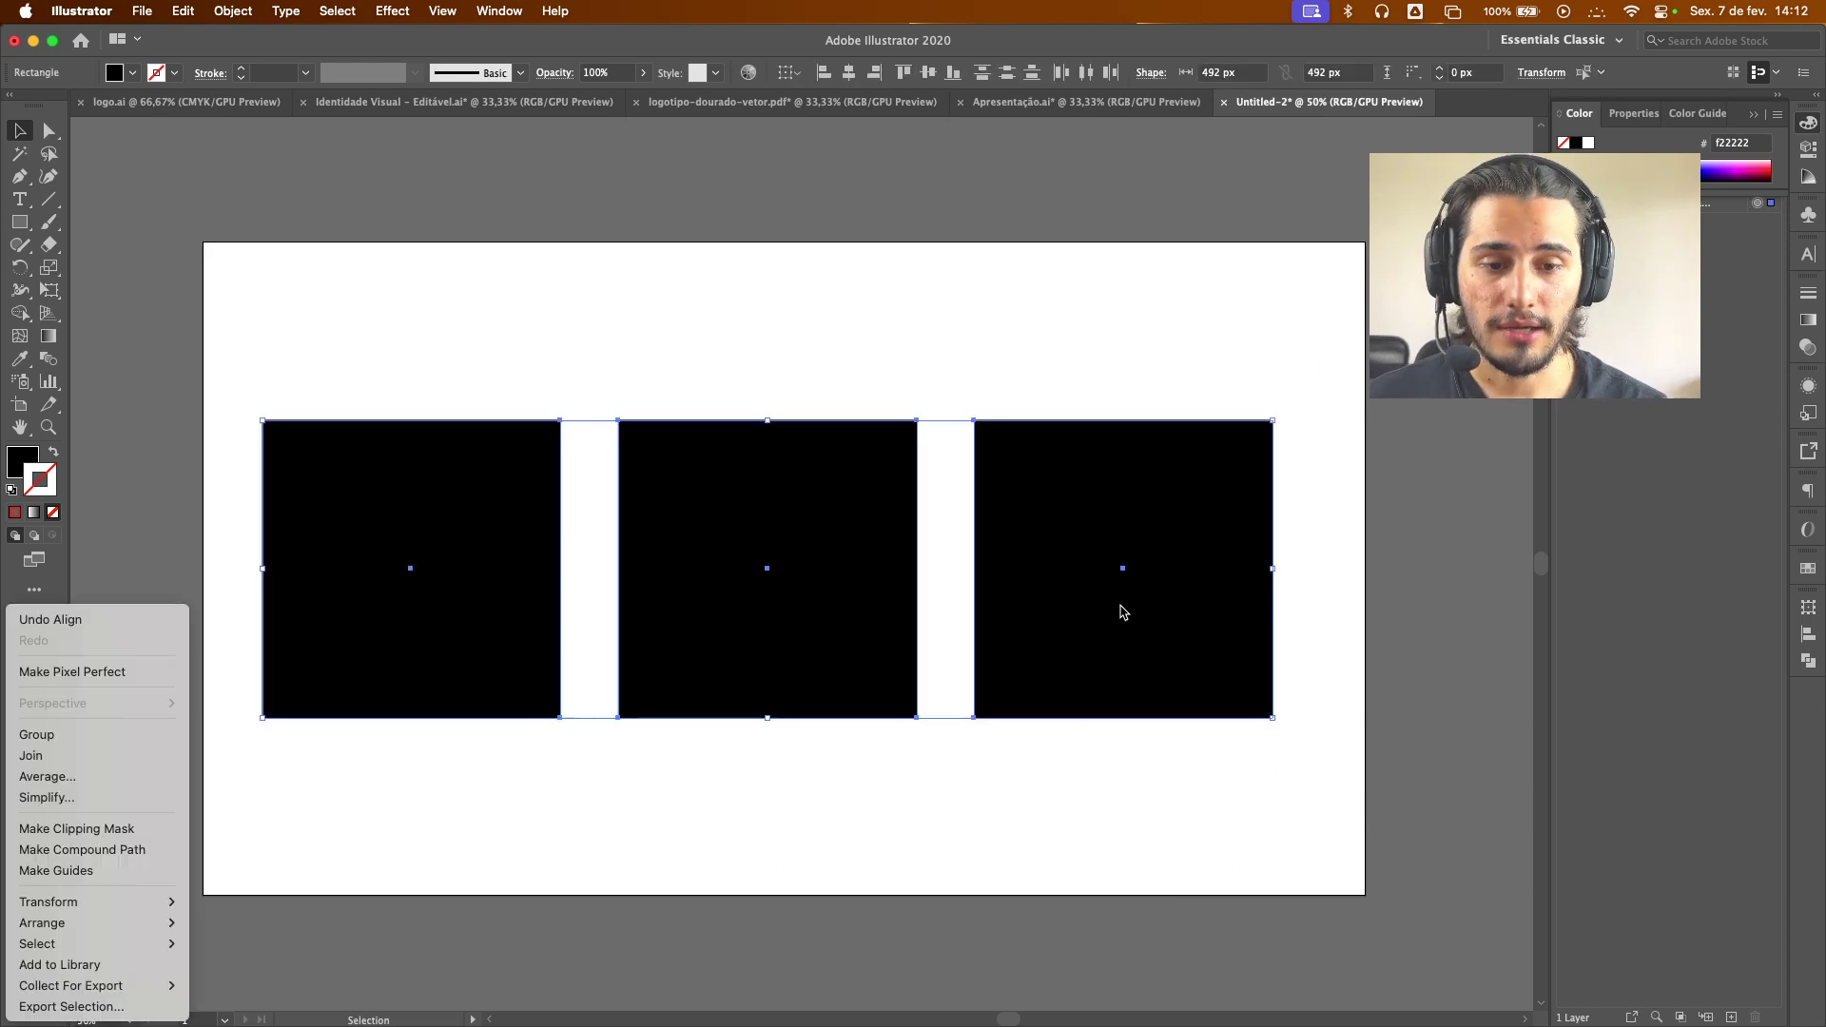
click(61, 735)
click(283, 396)
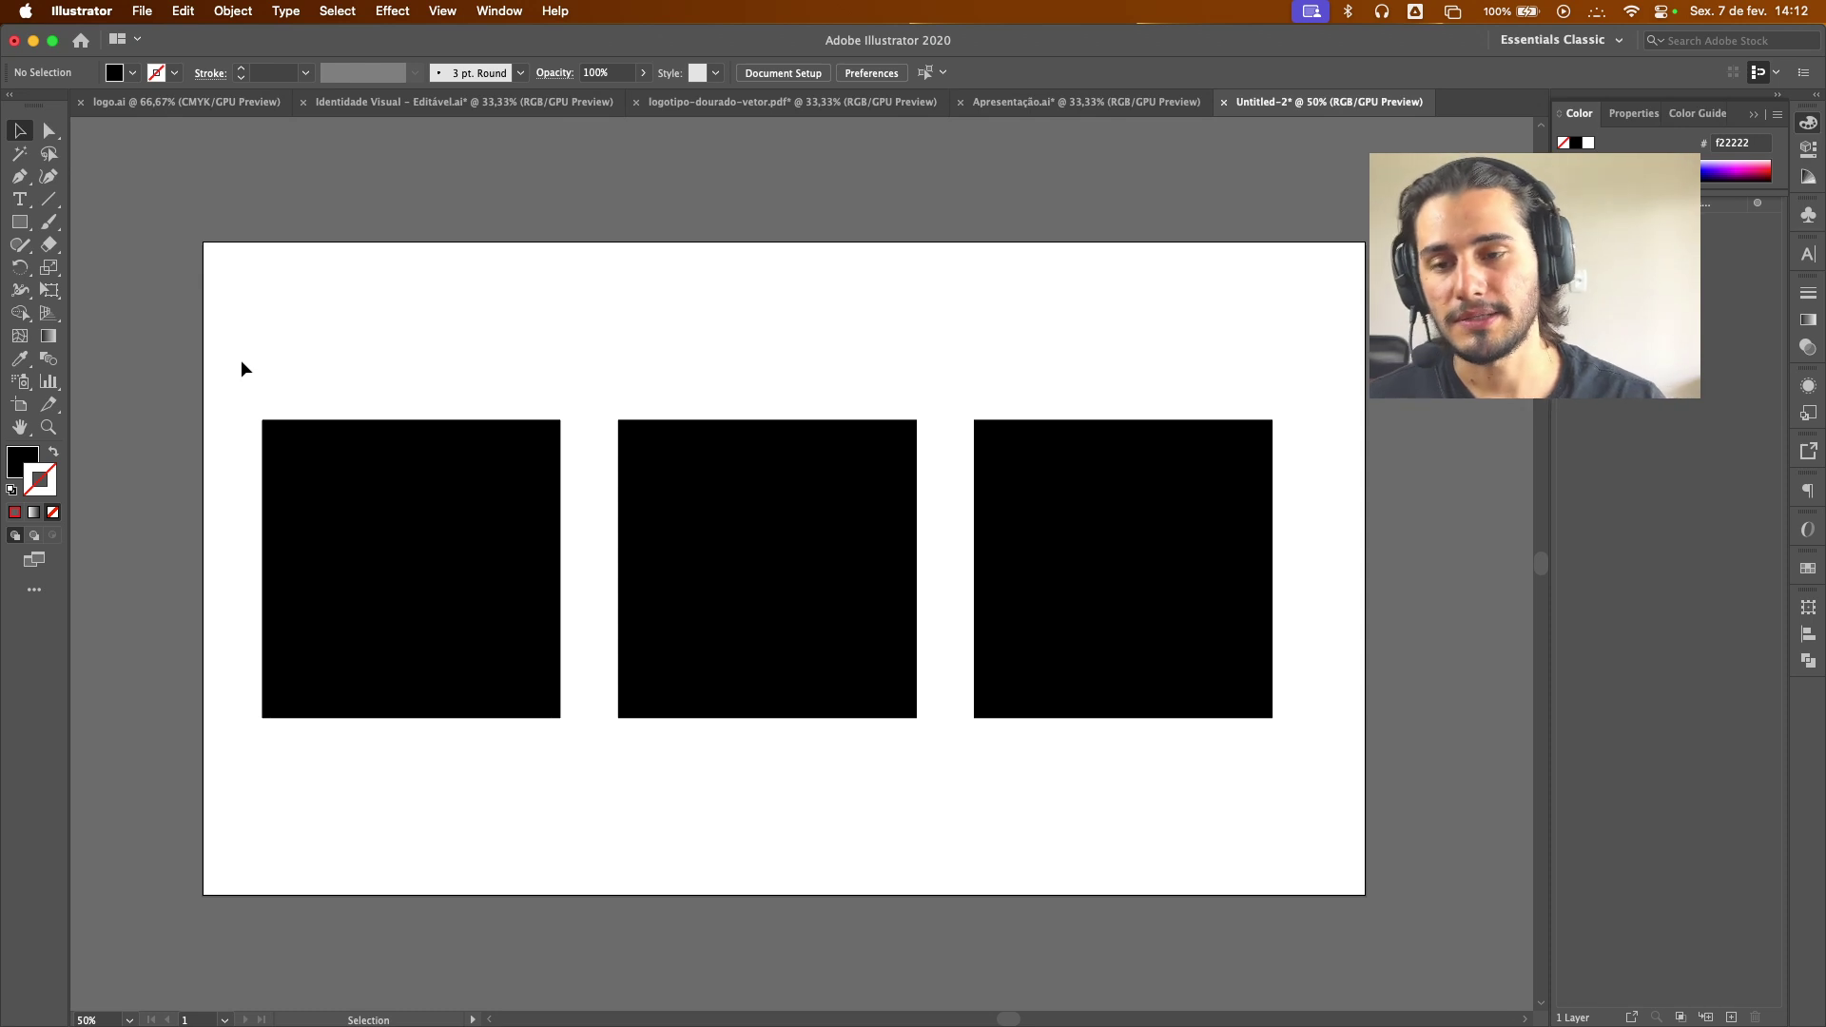
Move the group of squares towards the artboard's lower right, and centre it horizontally and vertically with Align to Artboard
drag(242, 362, 1337, 779)
key(v)
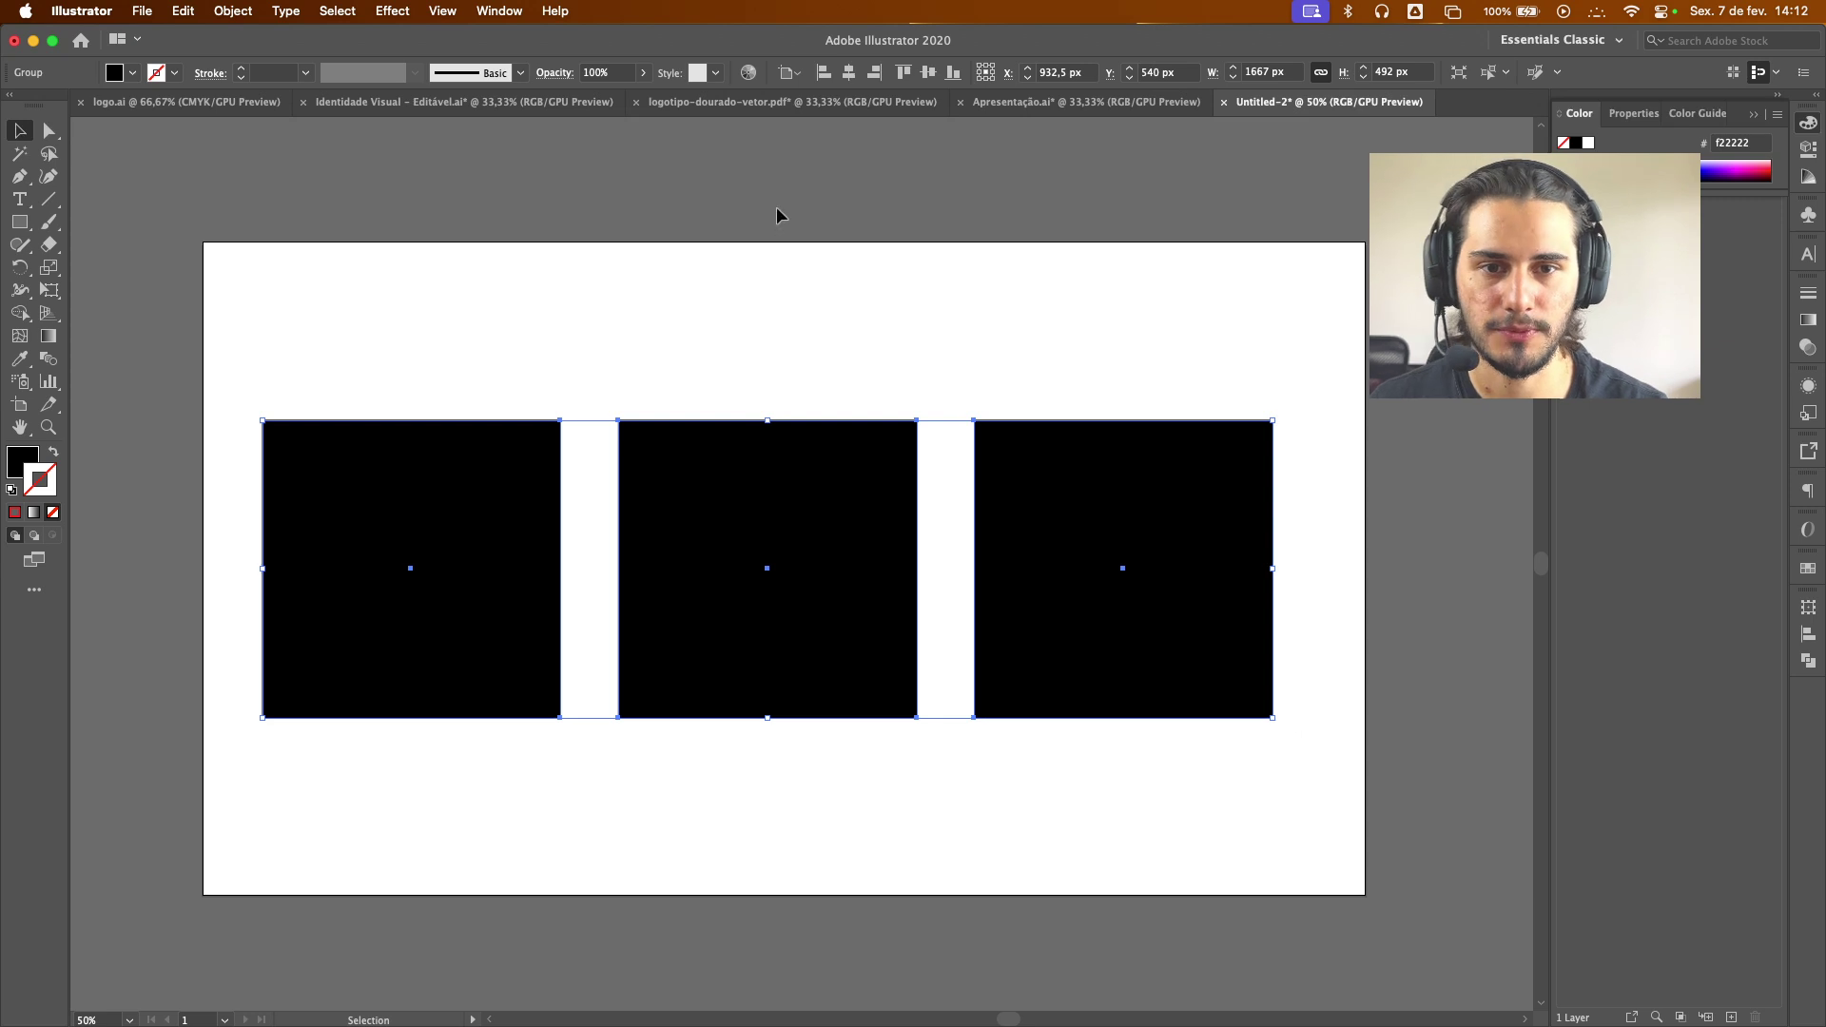
drag(738, 481, 876, 734)
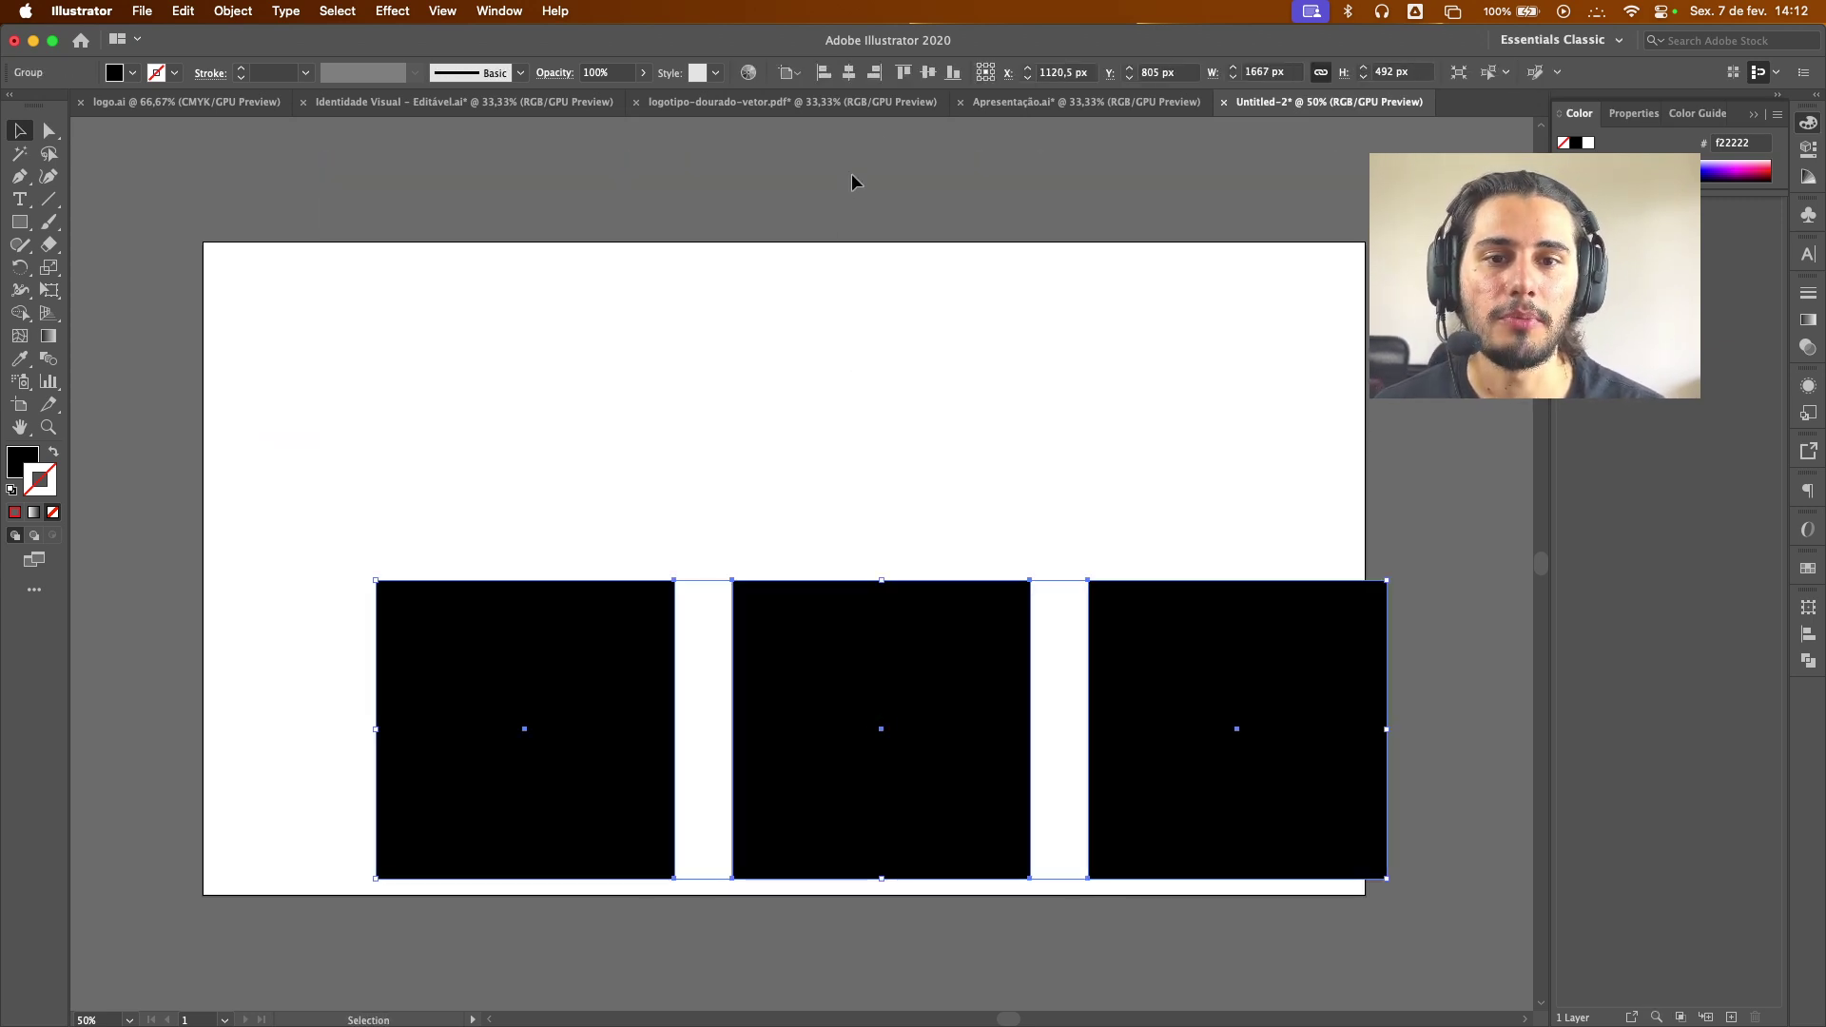
click(789, 72)
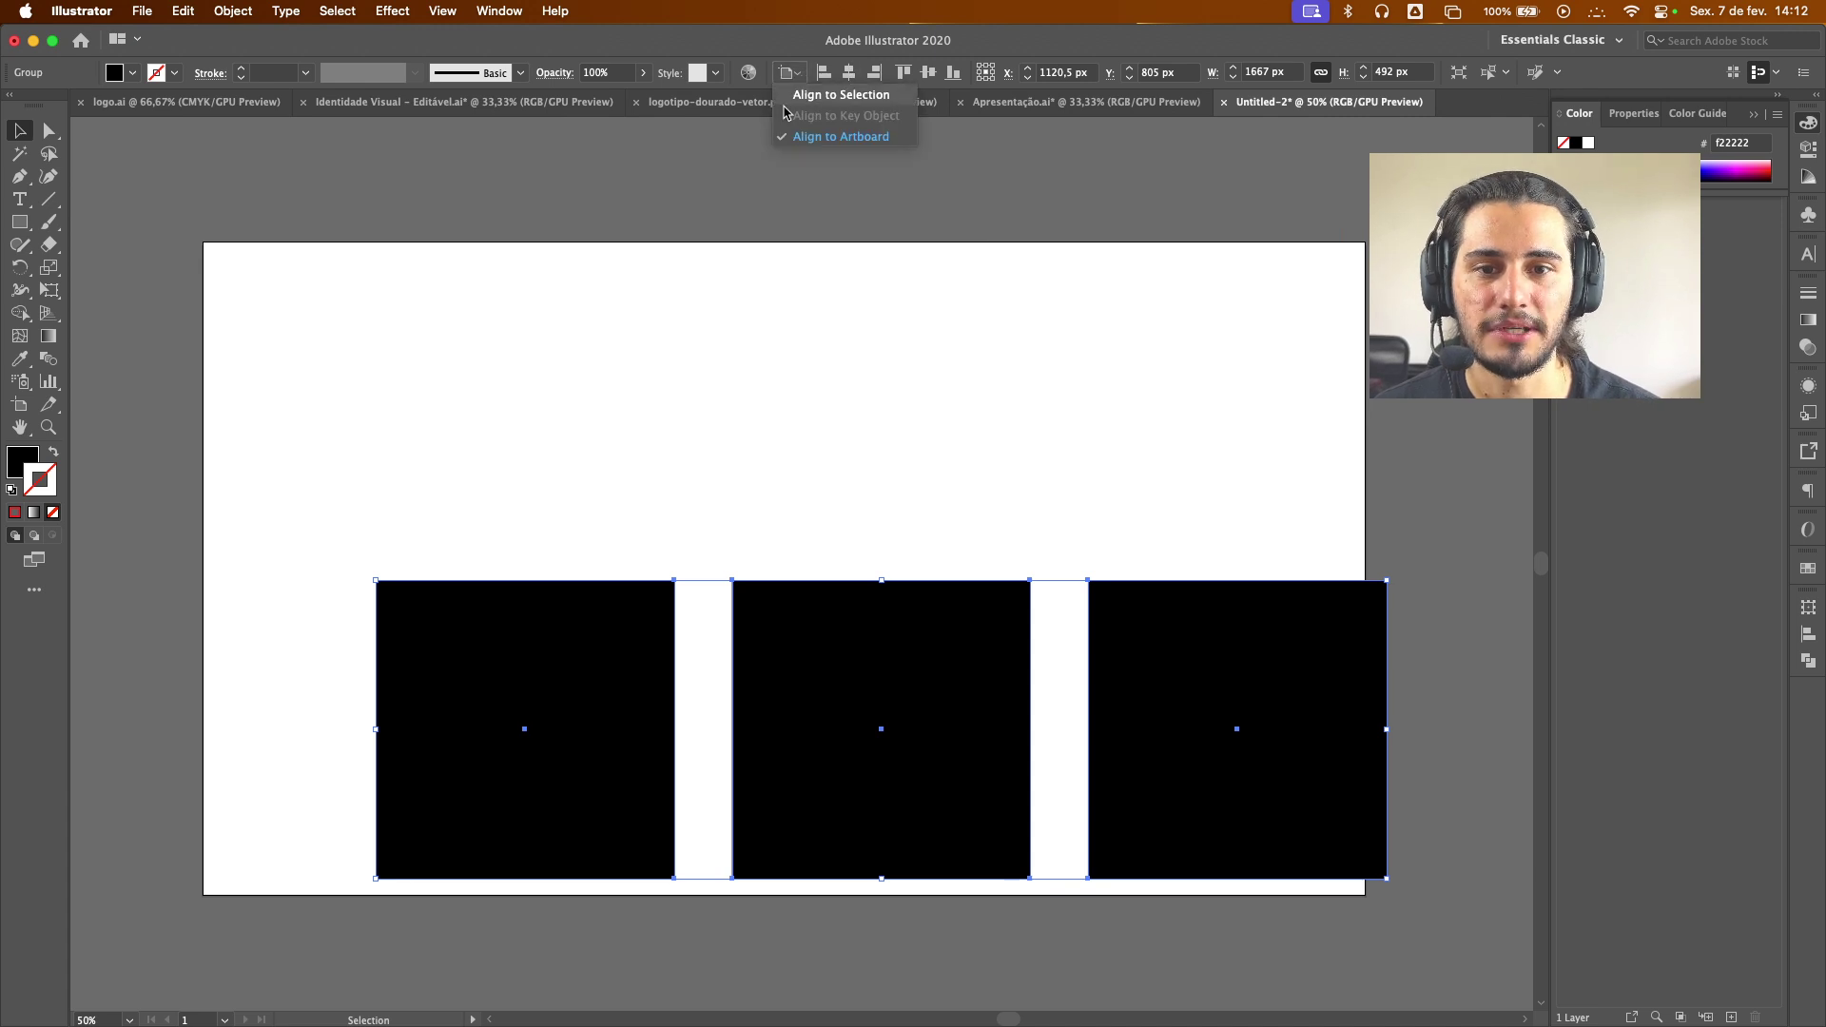
click(841, 140)
click(852, 74)
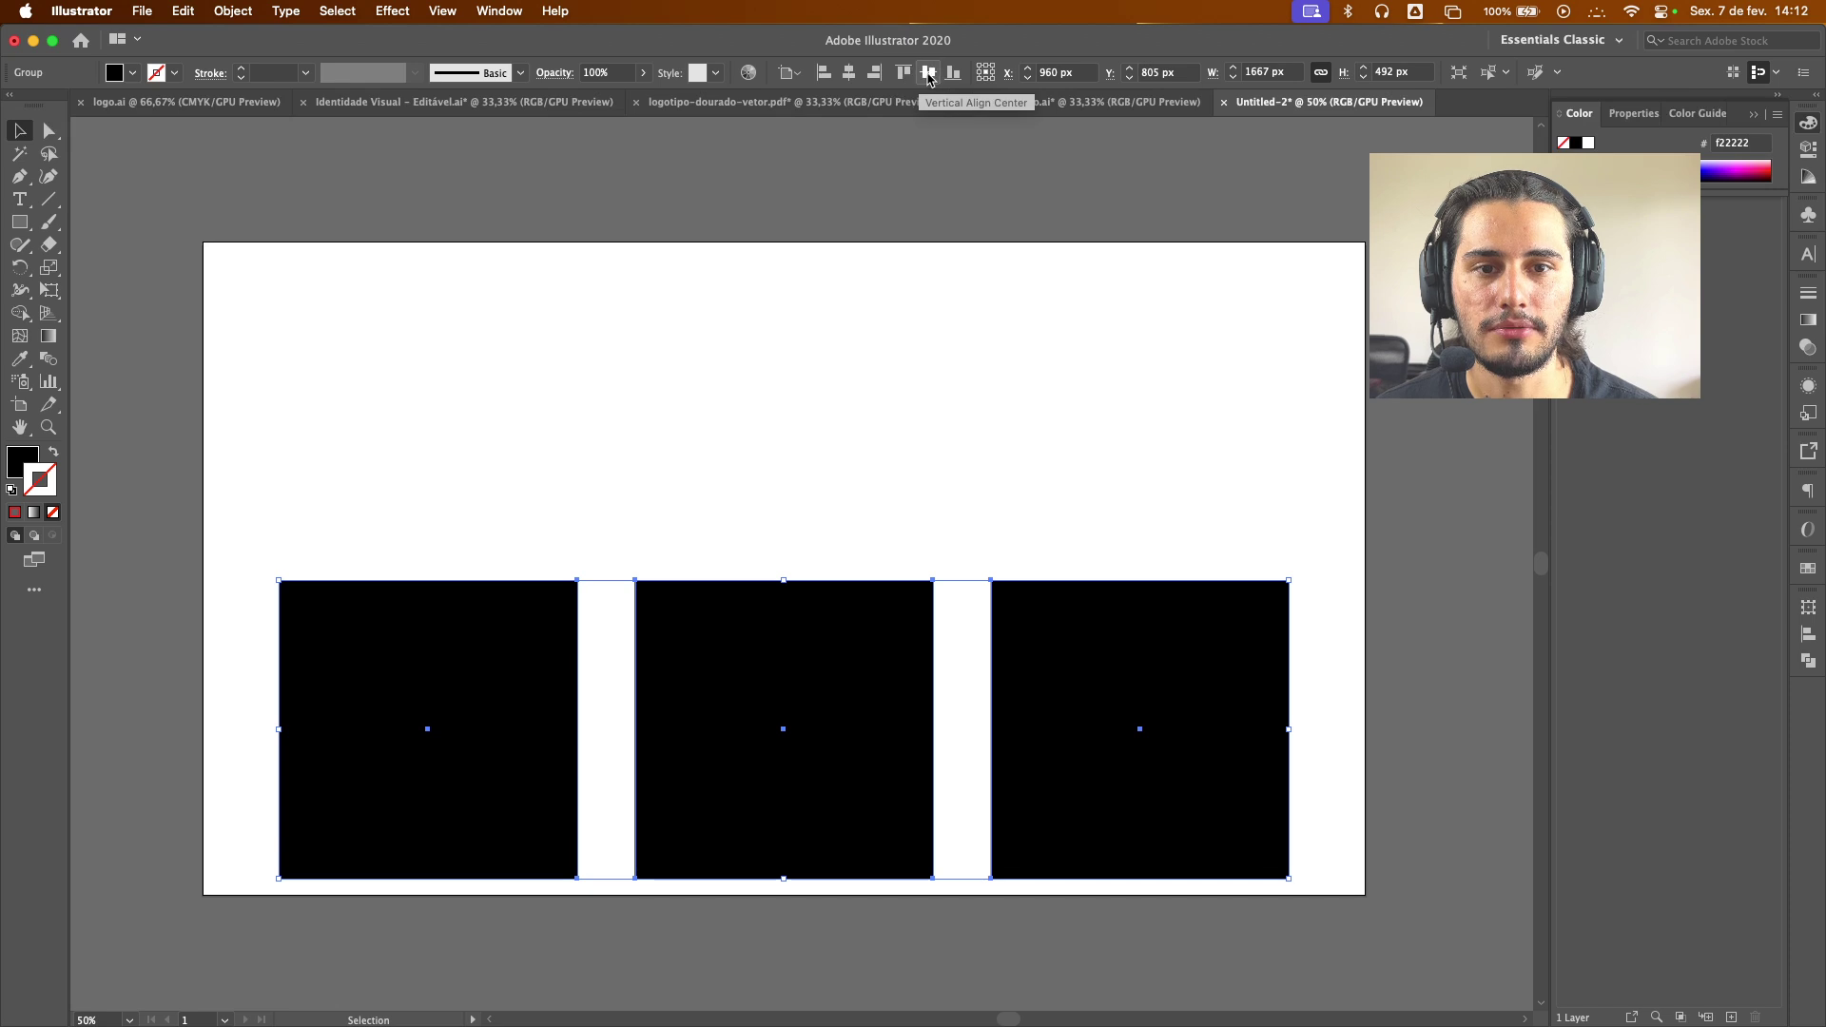
click(929, 73)
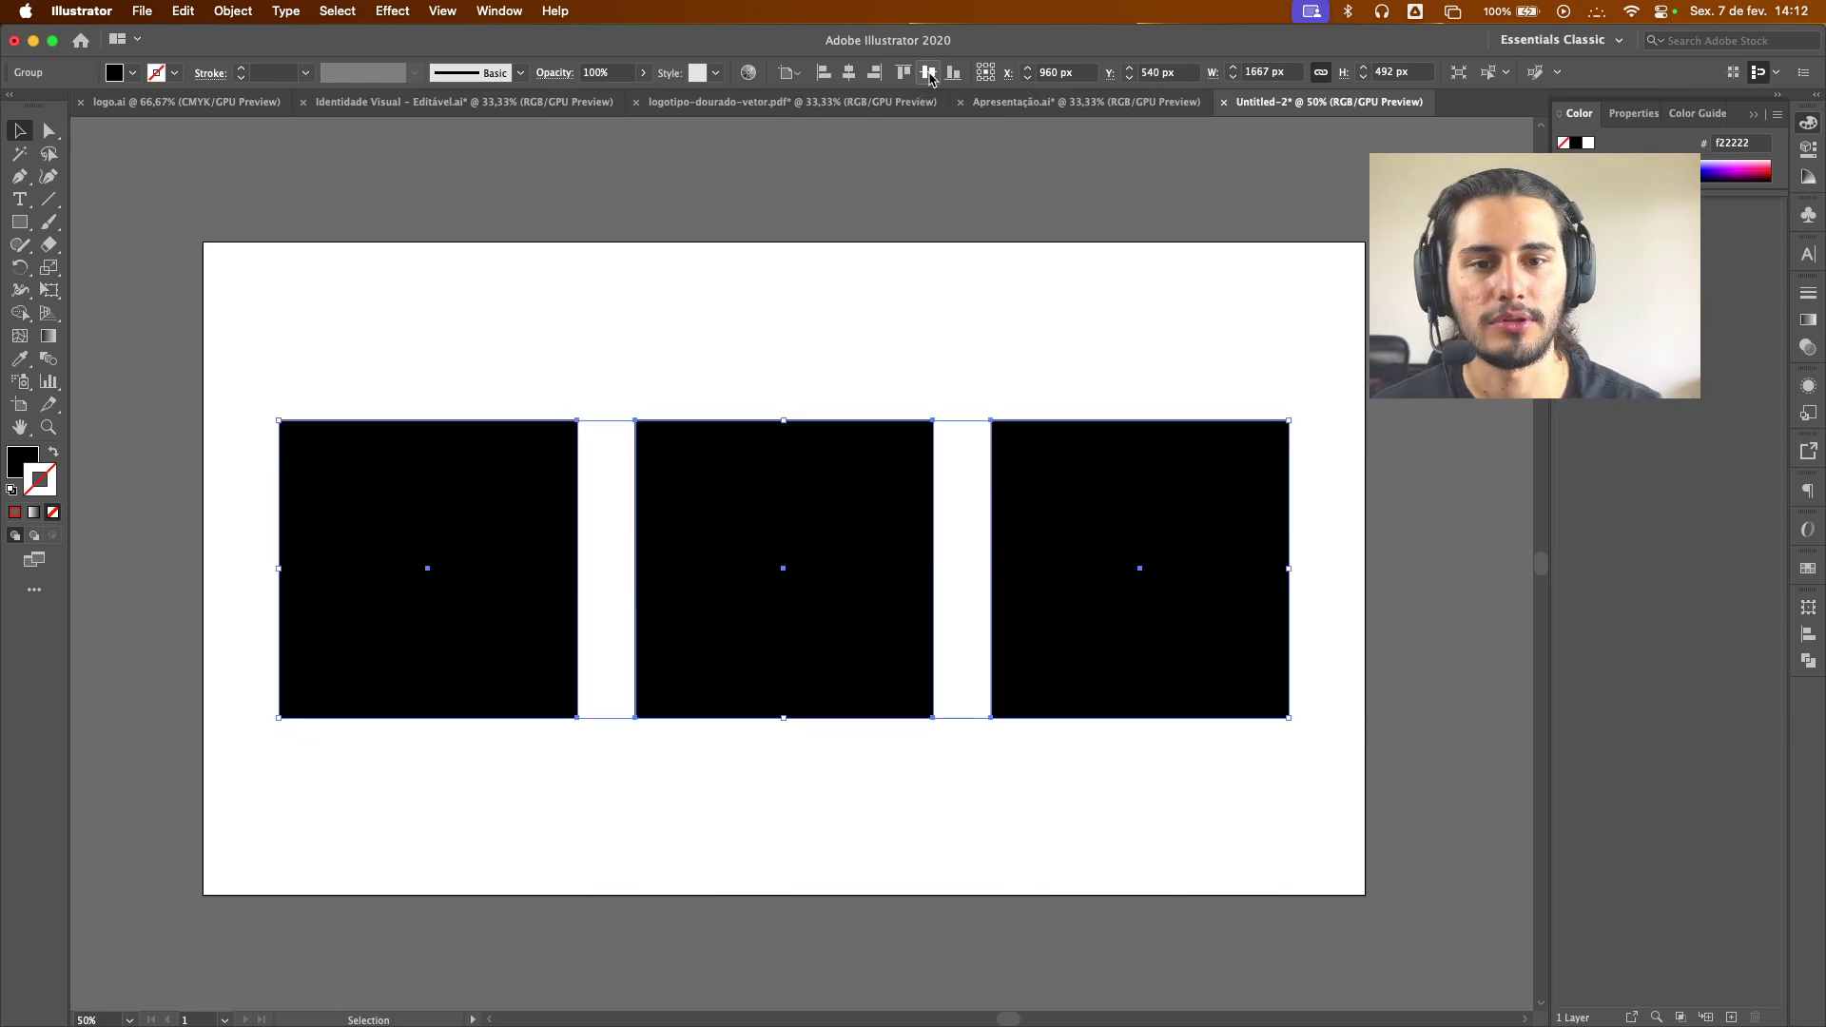
click(636, 312)
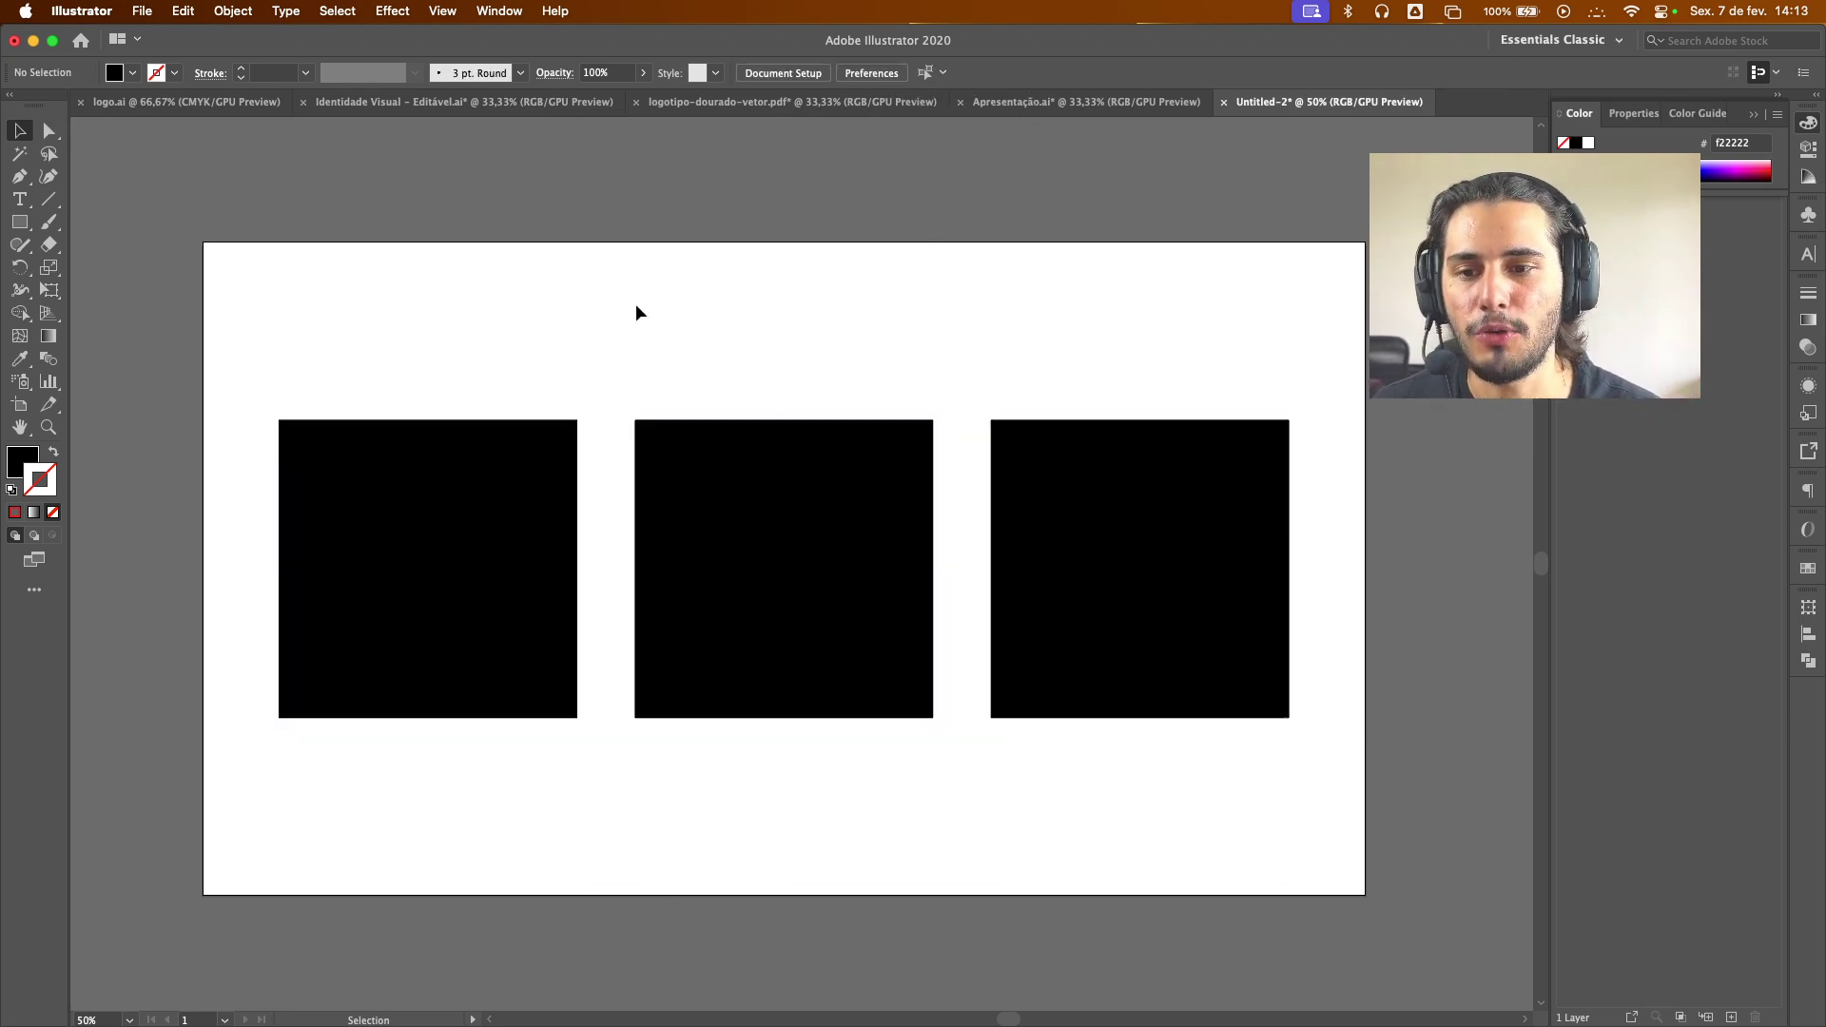
Try to select and move the middle square on its own inside the group with the Direct Selection tool
drag(334, 337, 1084, 704)
click(1073, 344)
click(843, 488)
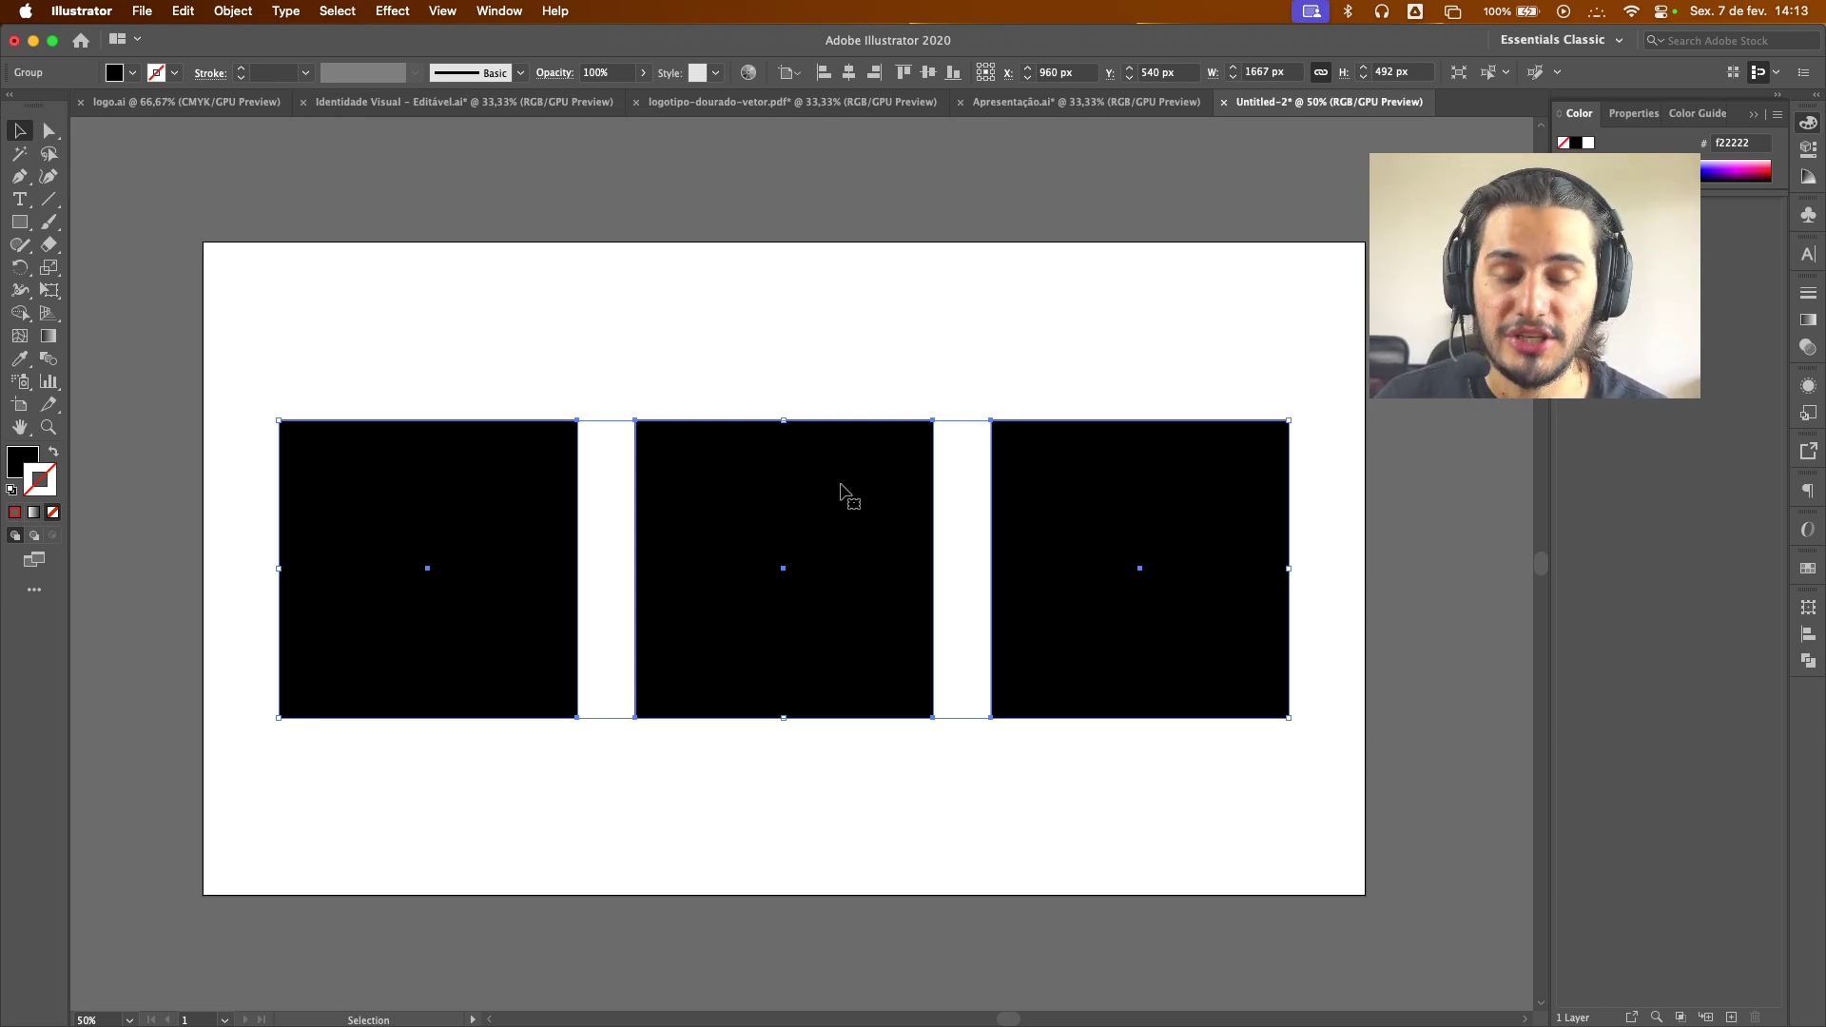
key(a)
click(802, 287)
mouse_move(803, 535)
mouse_down()
mouse_move(803, 367)
mouse_move(836, 541)
mouse_up()
key(v)
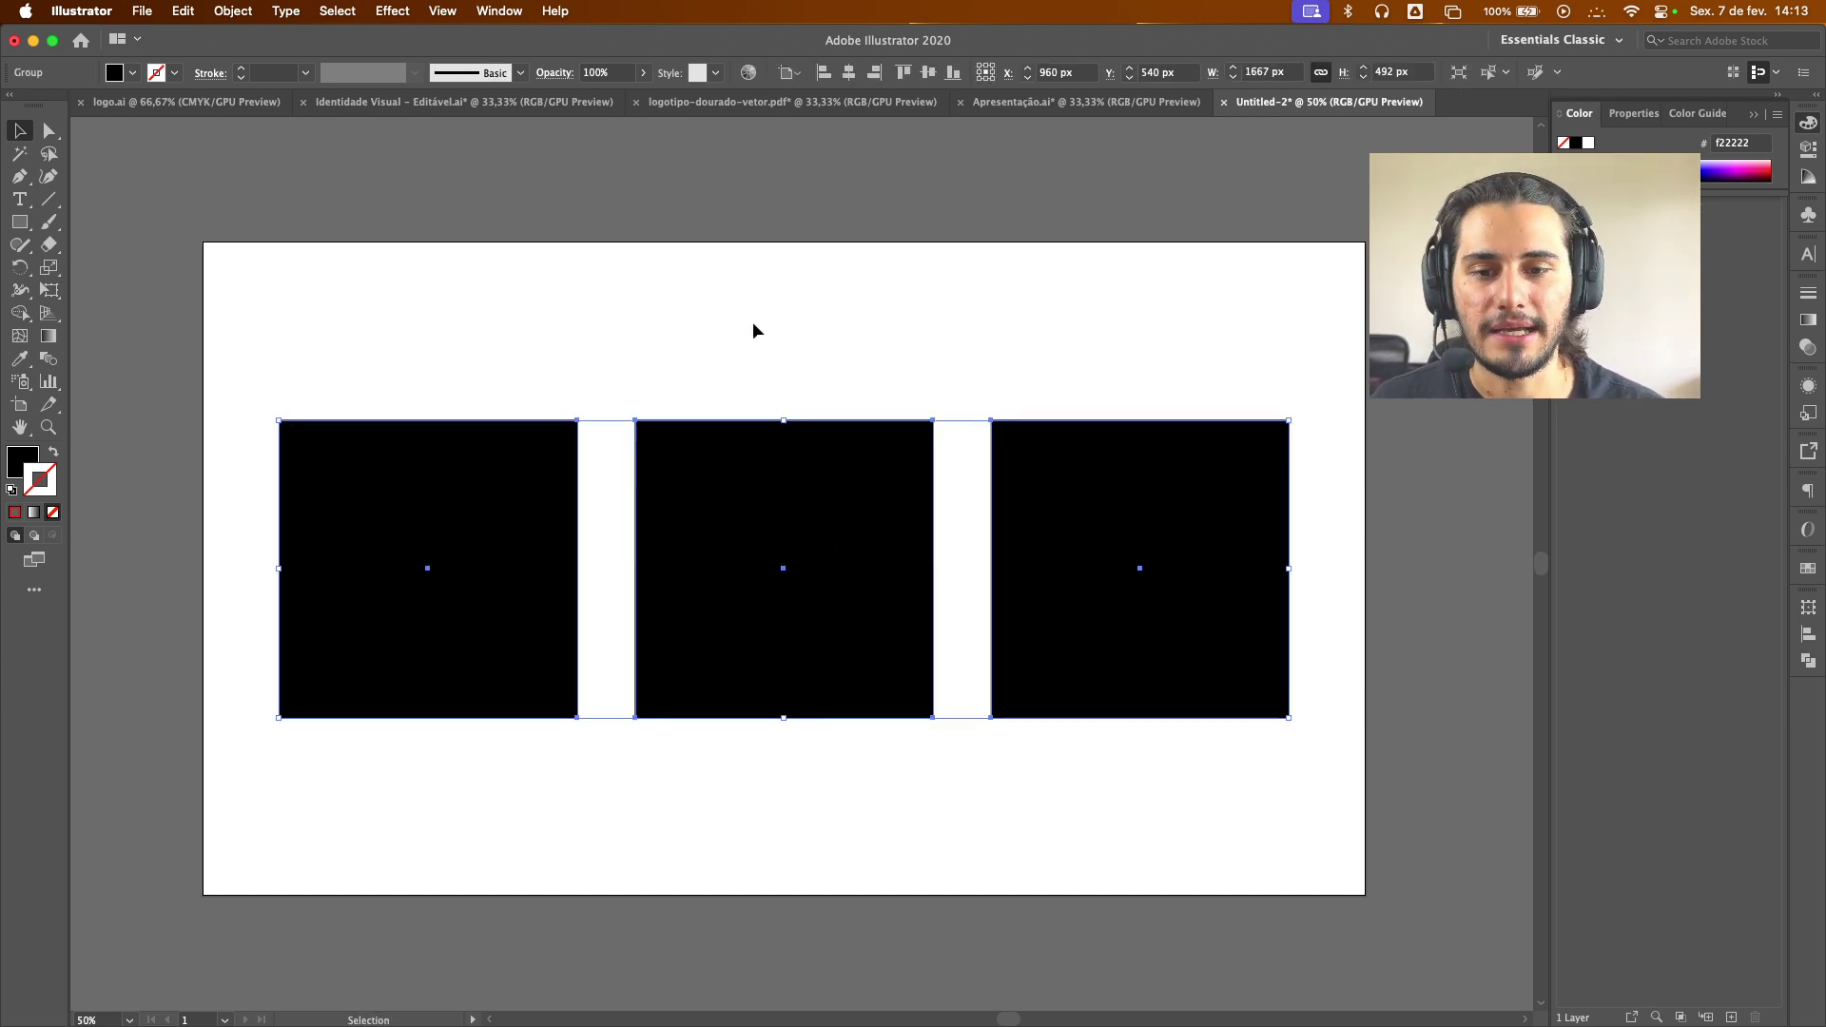
Select the group of three squares and ungroup it
click(754, 326)
click(751, 494)
right_click(751, 489)
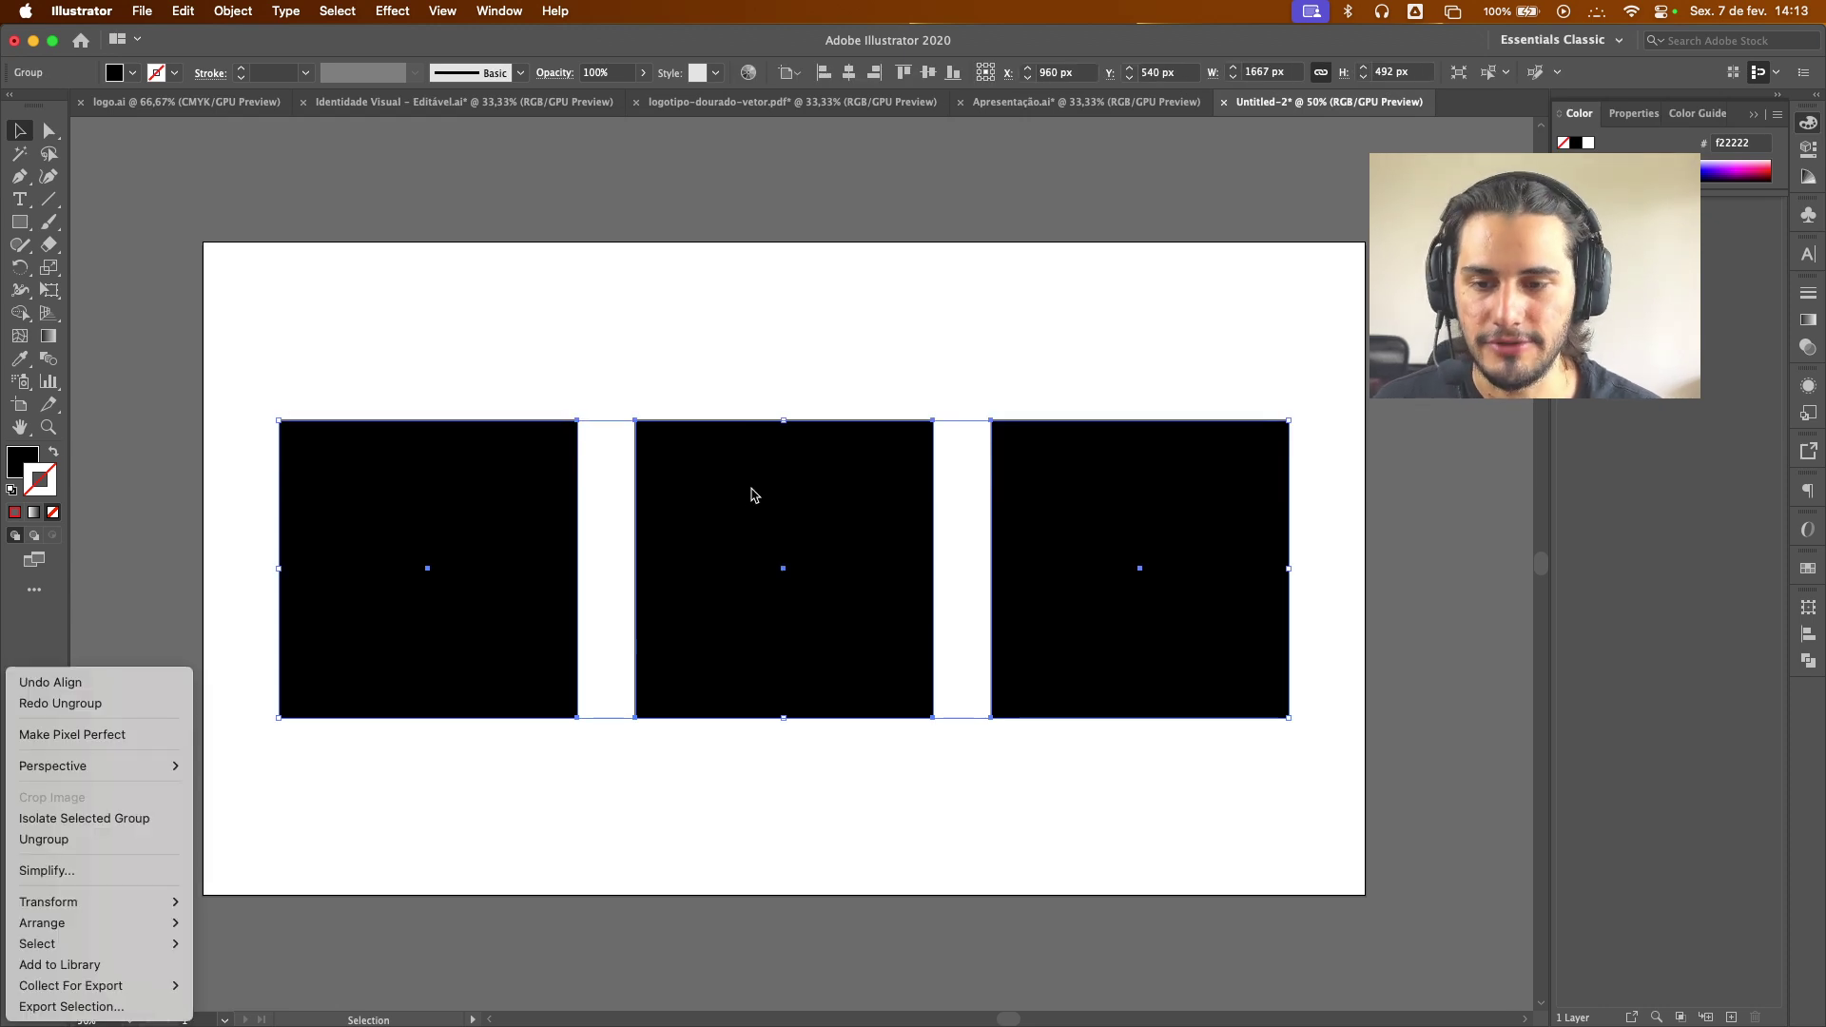
click(149, 838)
Move the middle square upwards on its own, and undo the move
click(855, 624)
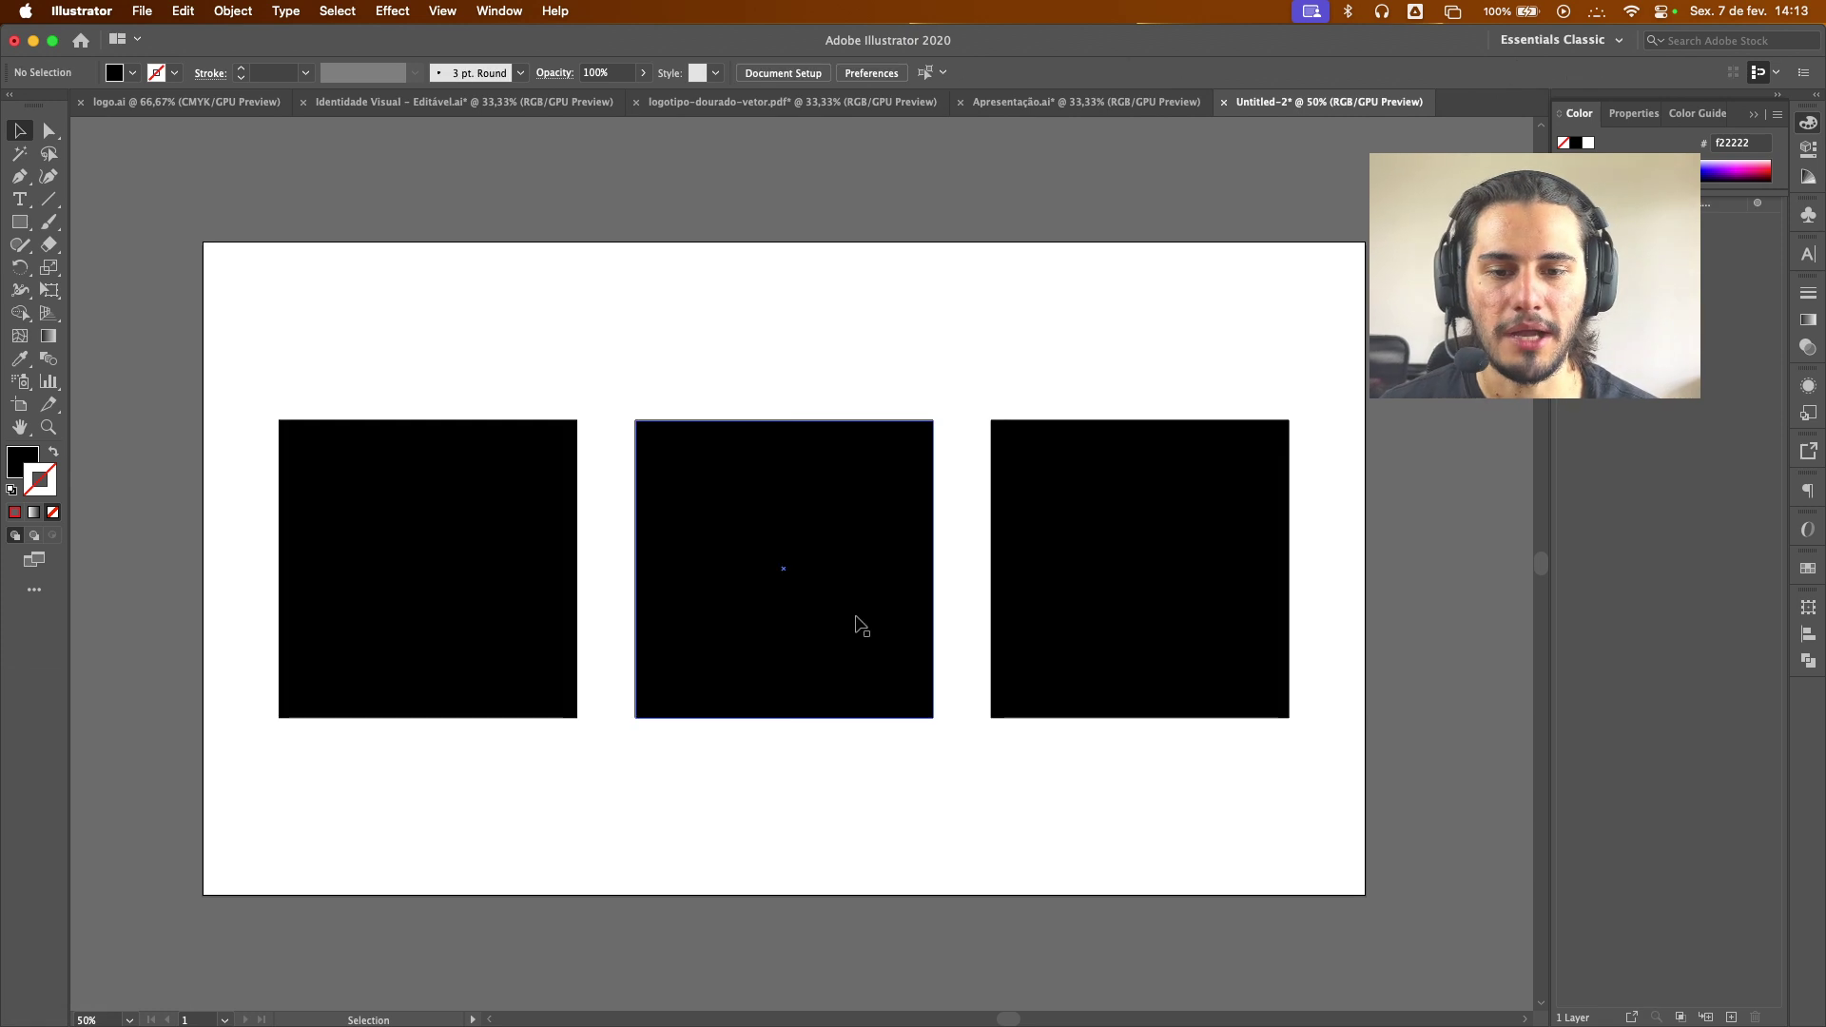
drag(856, 624, 872, 441)
key(super+z)
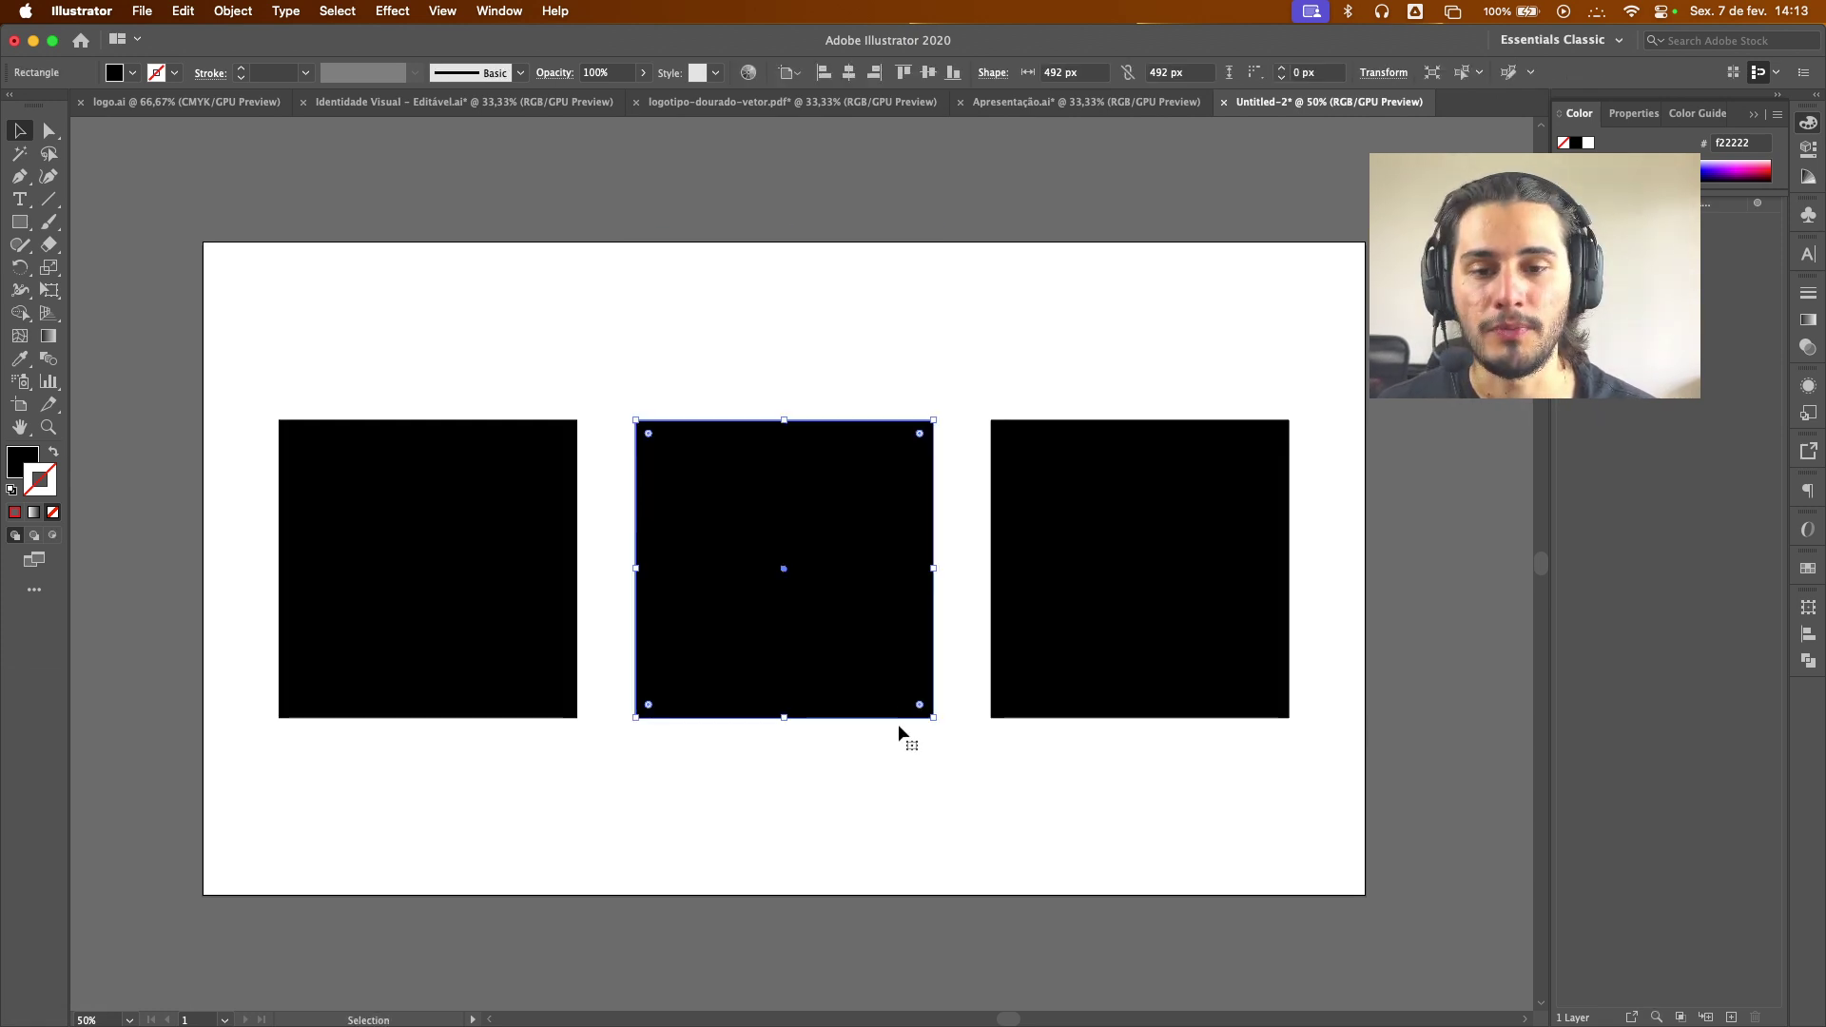
click(918, 785)
Undo the ungrouping of the squares, and try moving the whole group upwards before undoing that move
key(super+z)
key(super+z)
key(super+z)
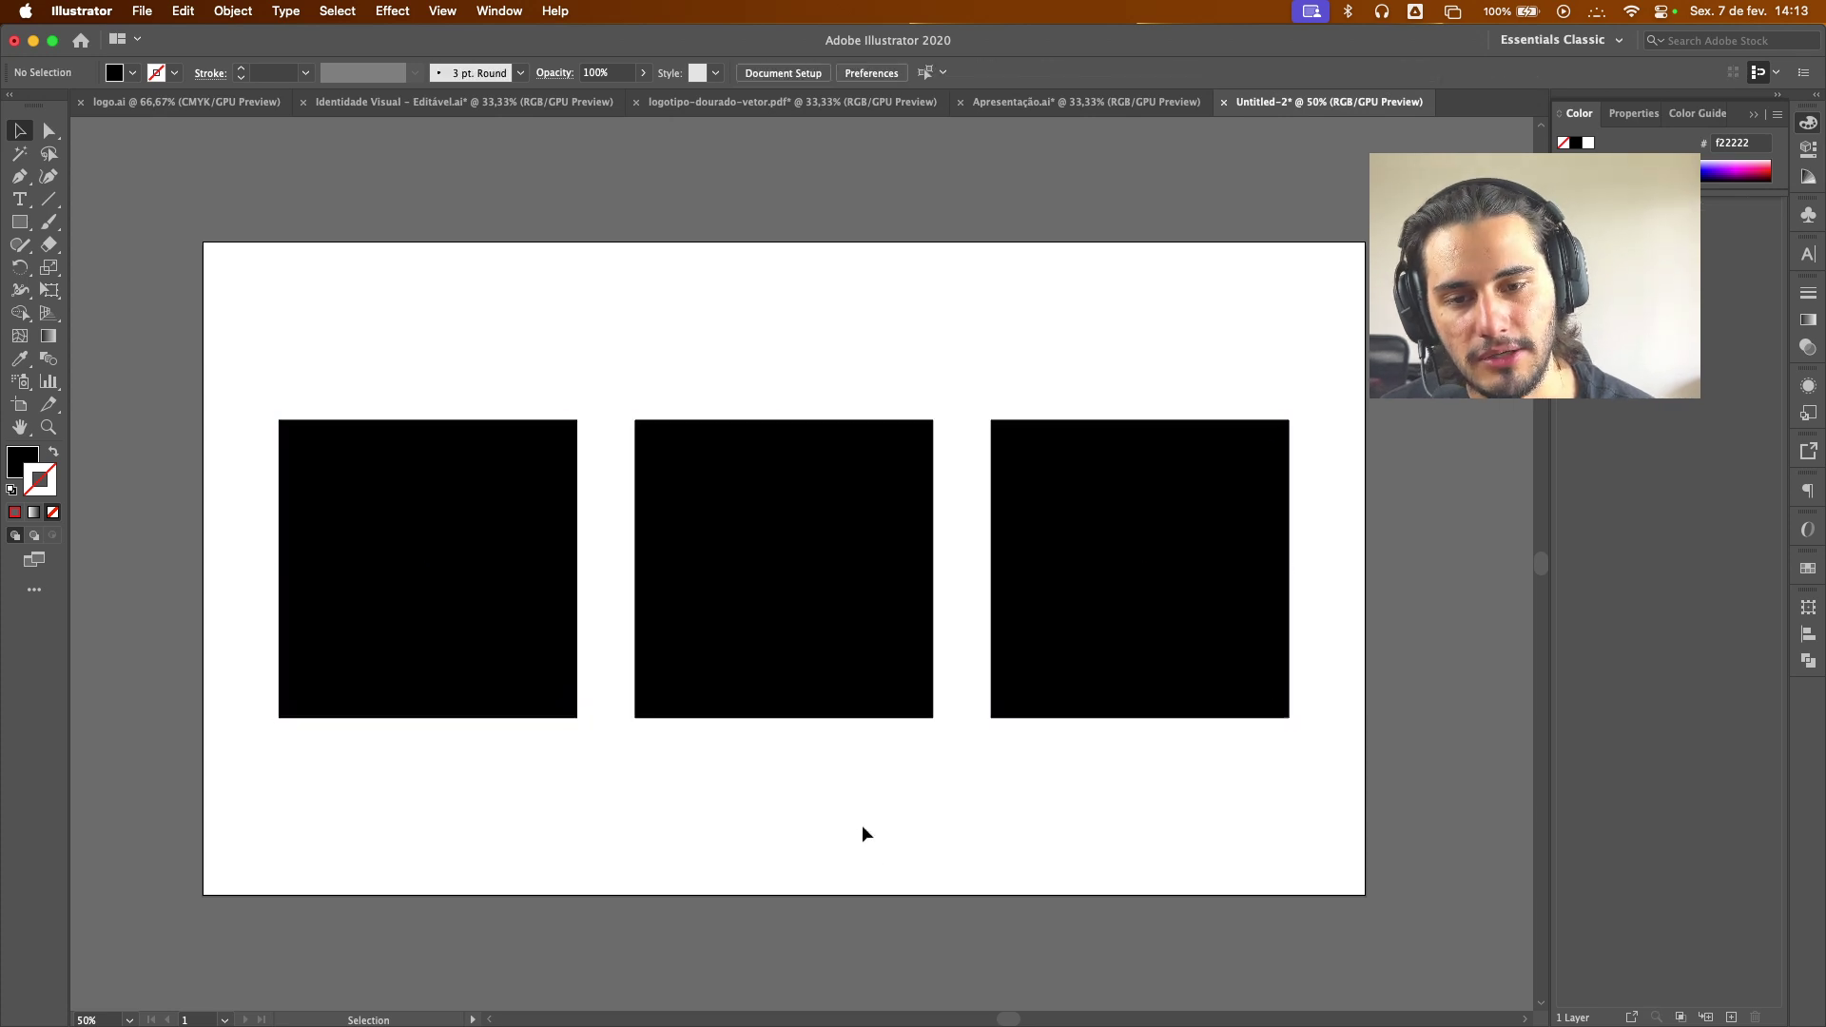
drag(760, 669, 785, 333)
key(super+z)
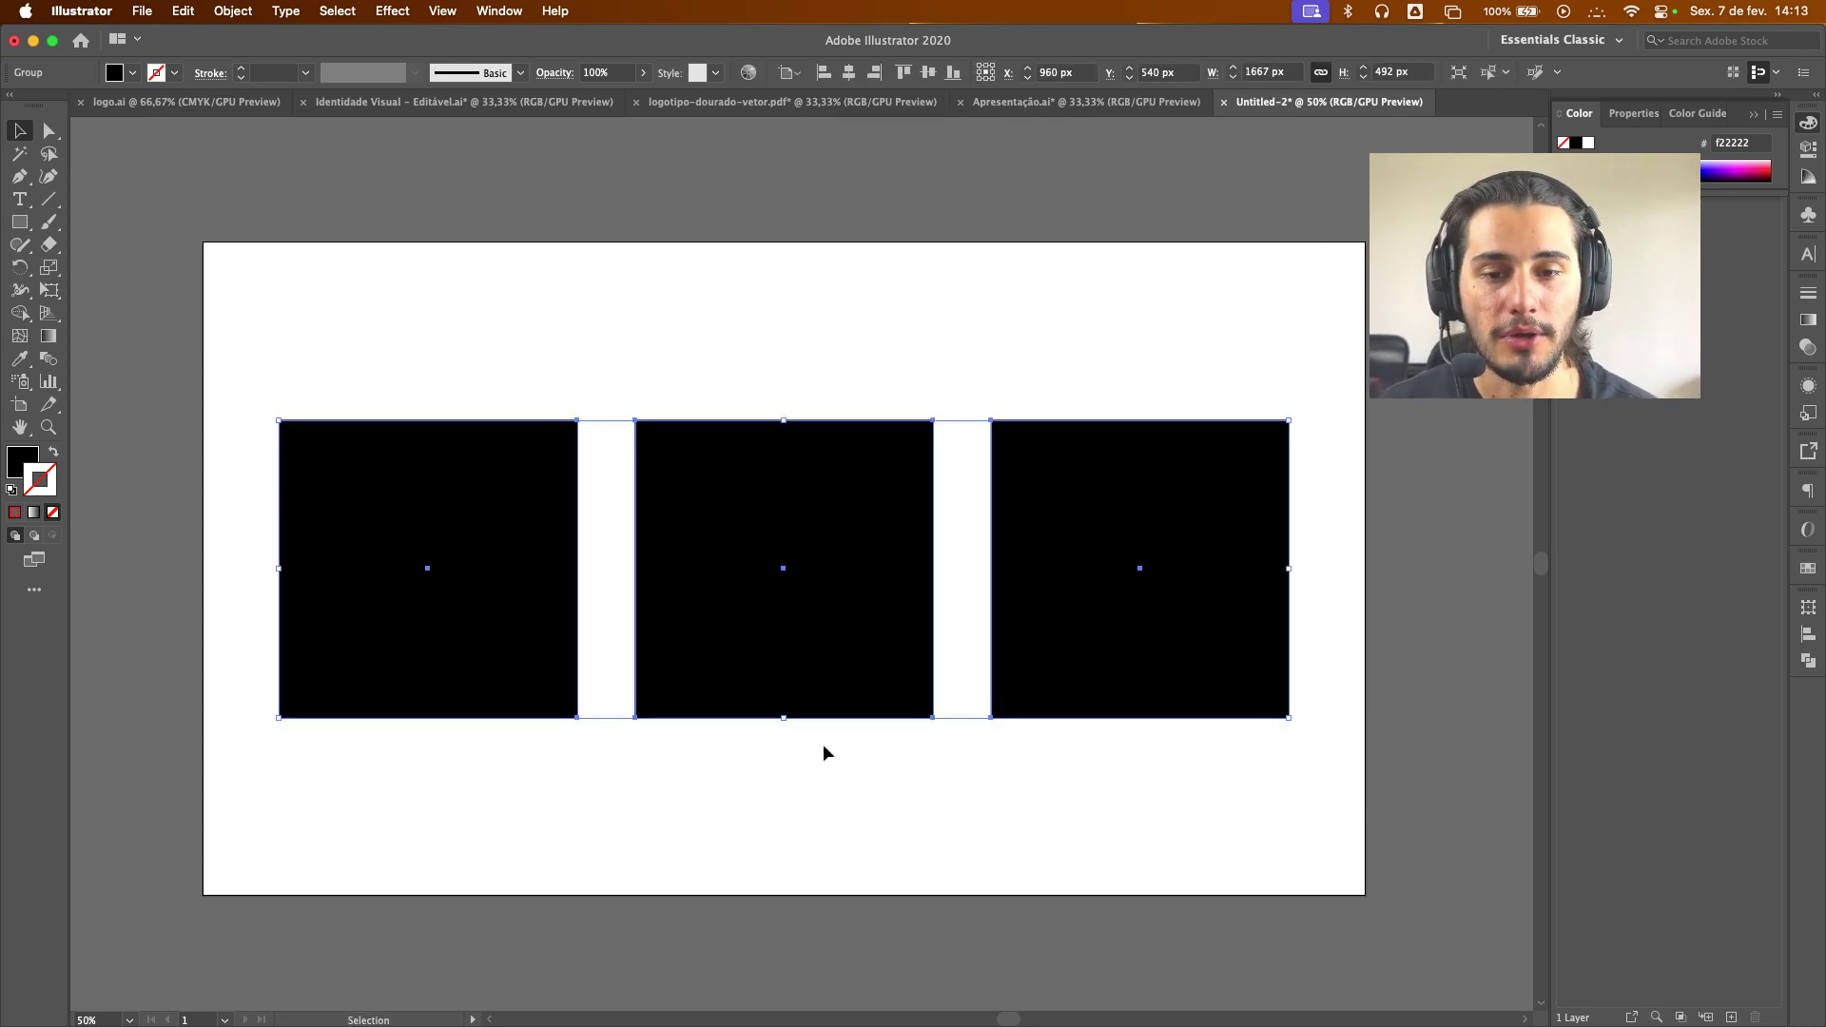
Enter isolation mode for the group of three squares
double_click(876, 610)
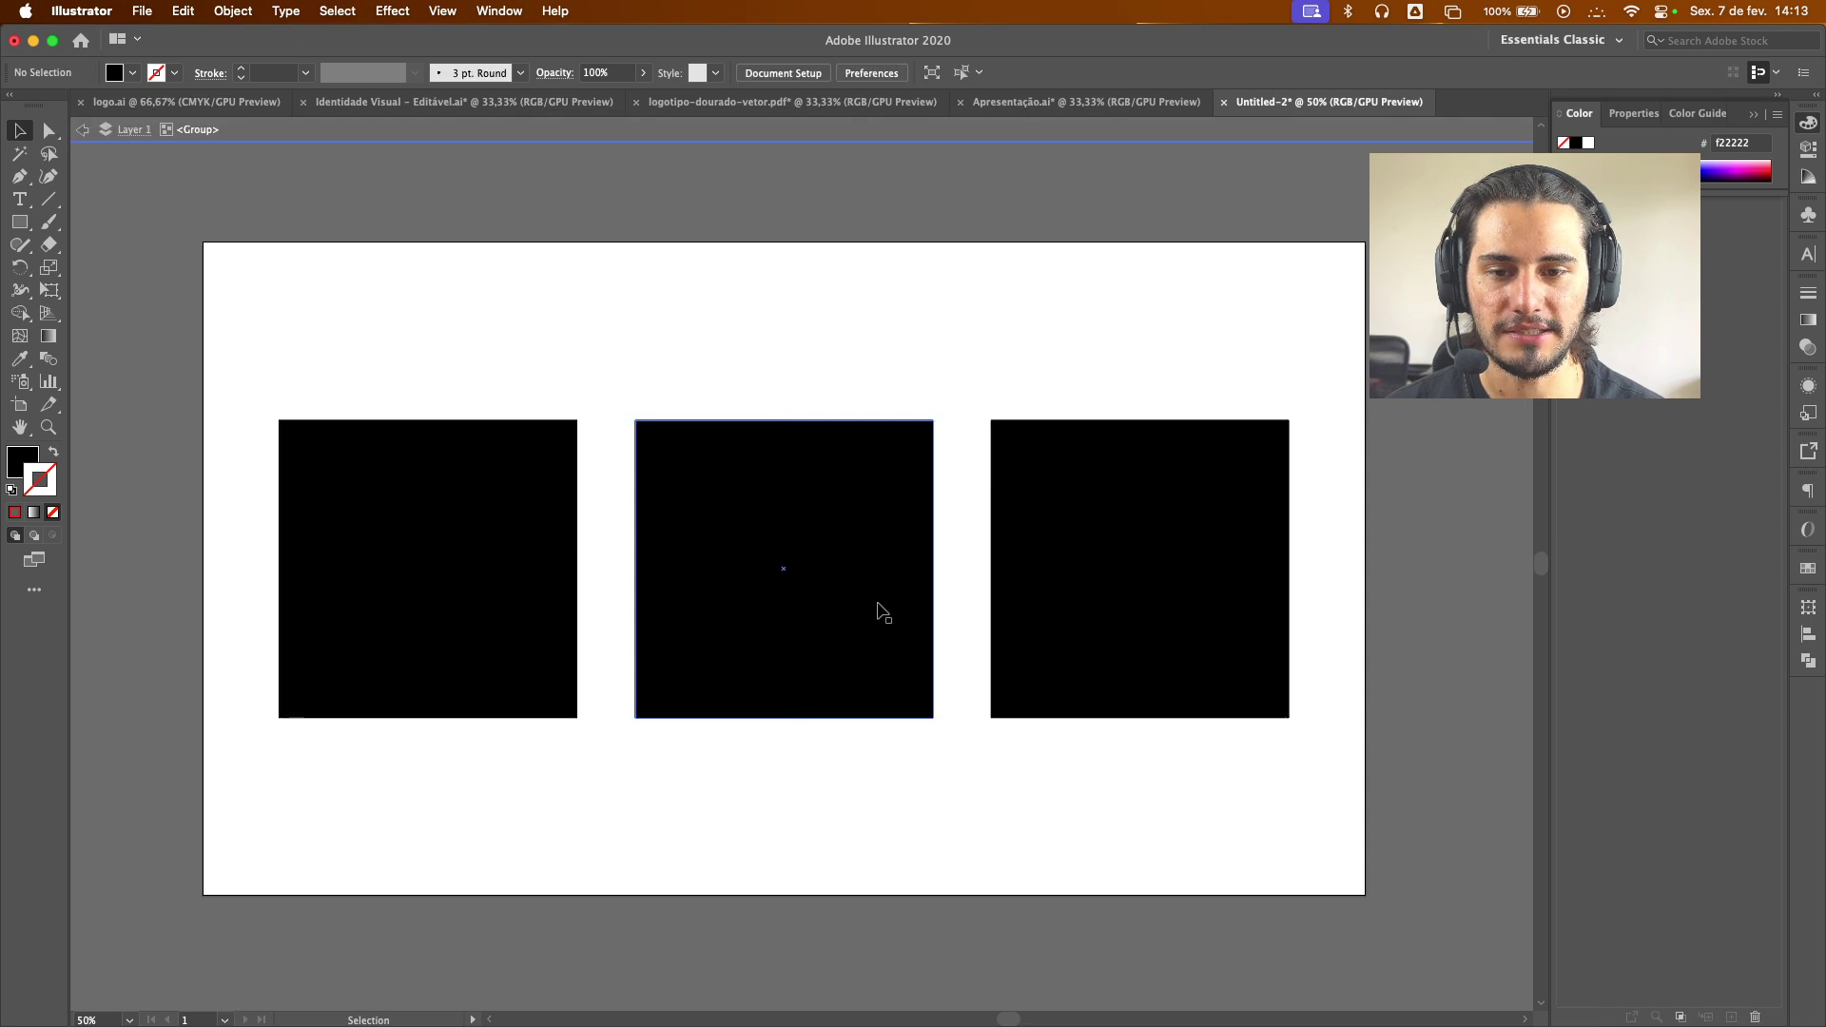
Move the middle square slightly up and to the right inside the isolated group, and exit isolation mode
drag(860, 628, 839, 571)
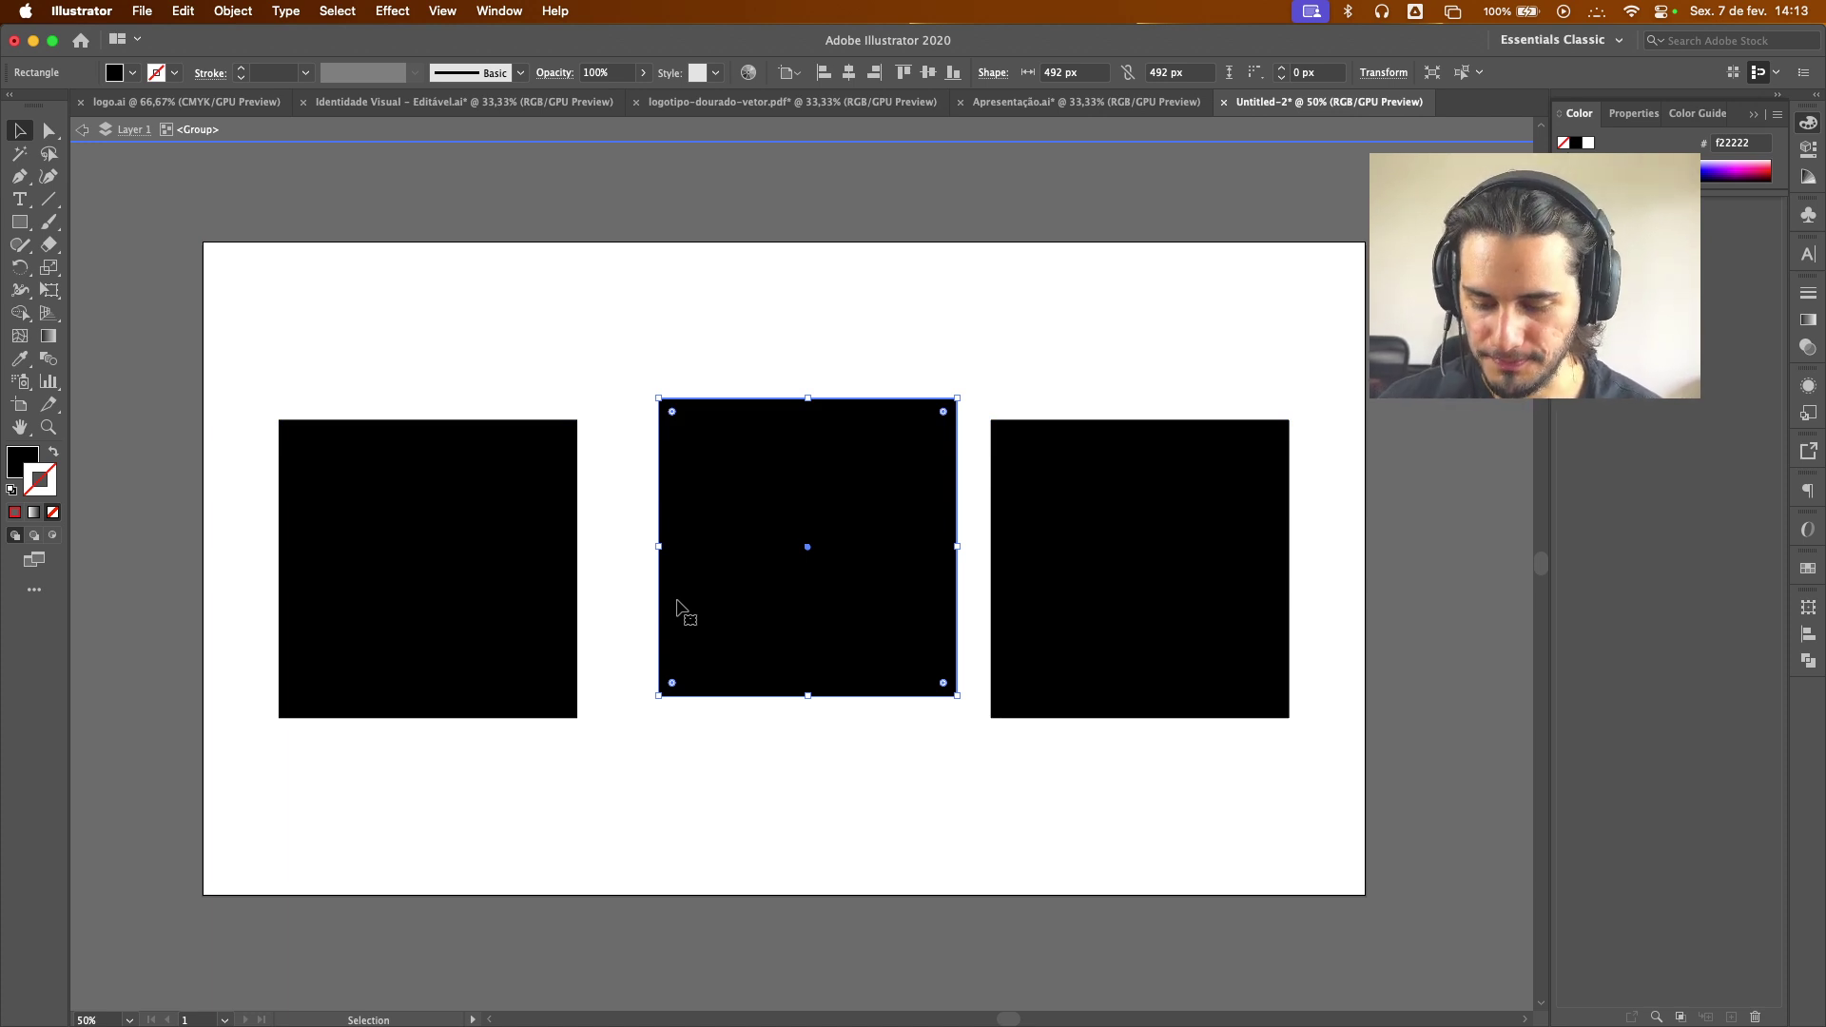
double_click(832, 284)
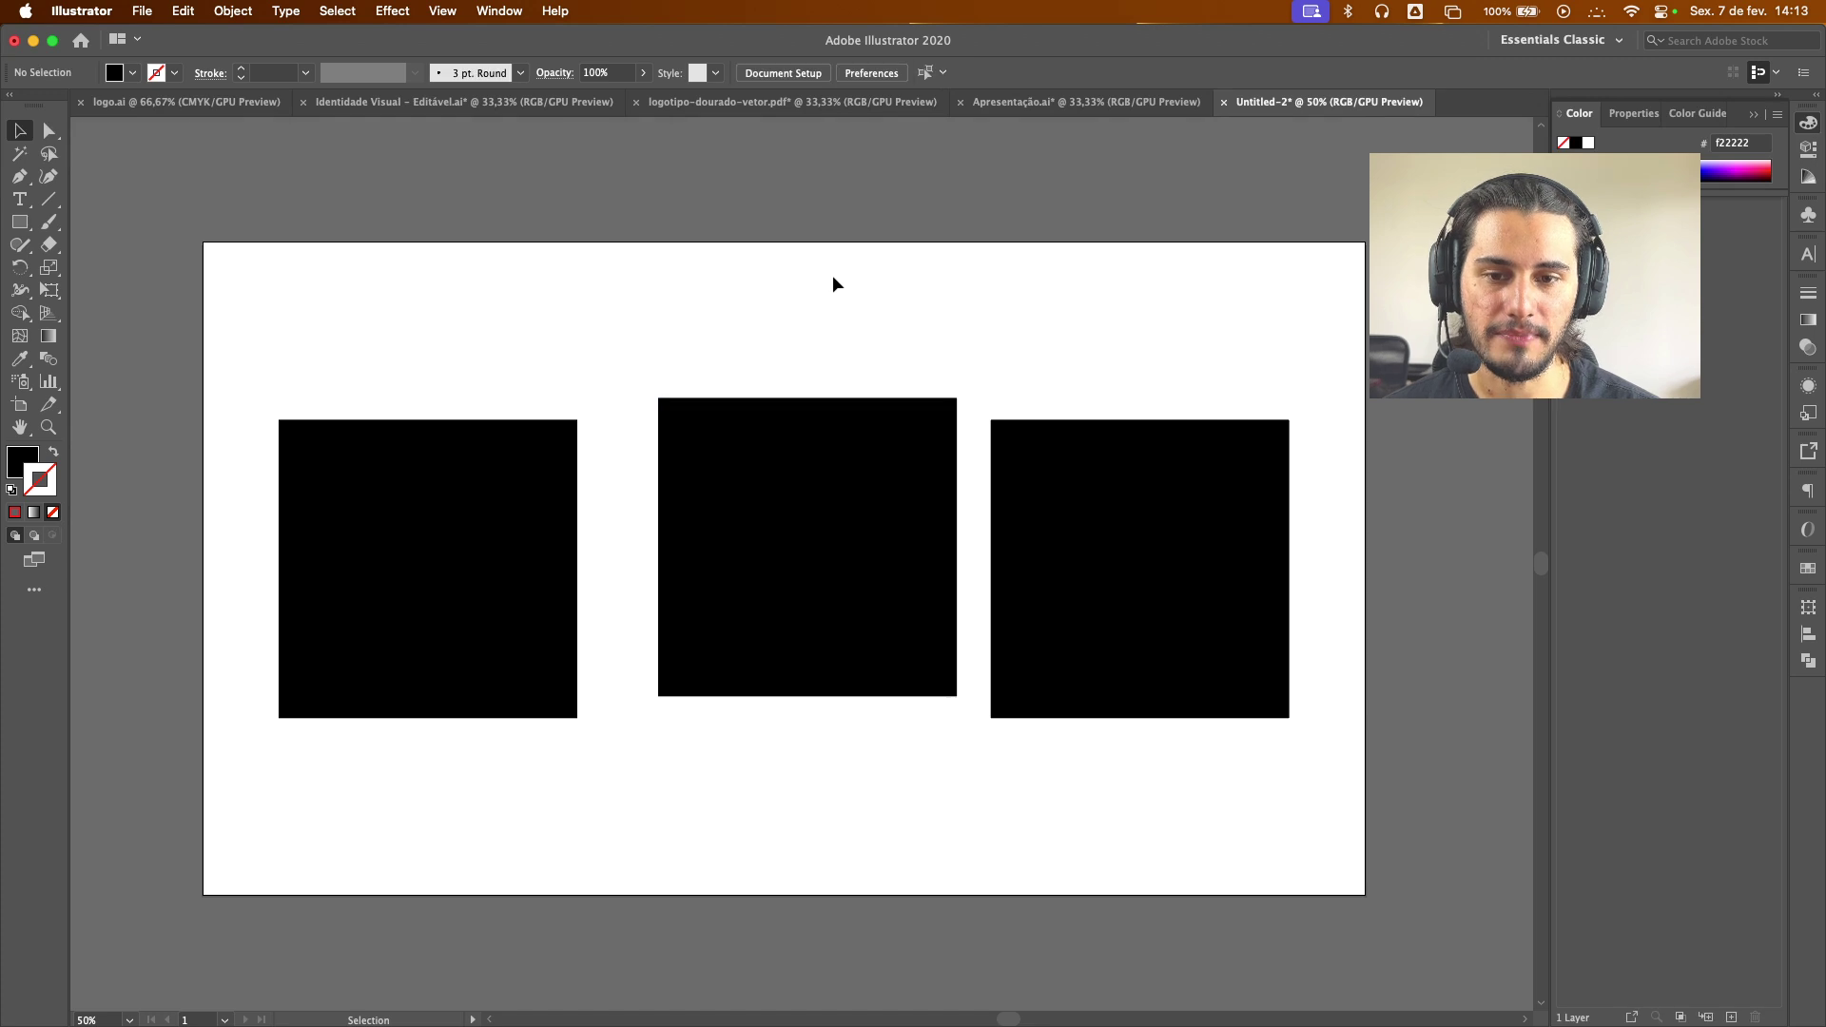
Reposition the whole group of three squares near the middle of the artboard
drag(851, 567, 813, 807)
key(super+z)
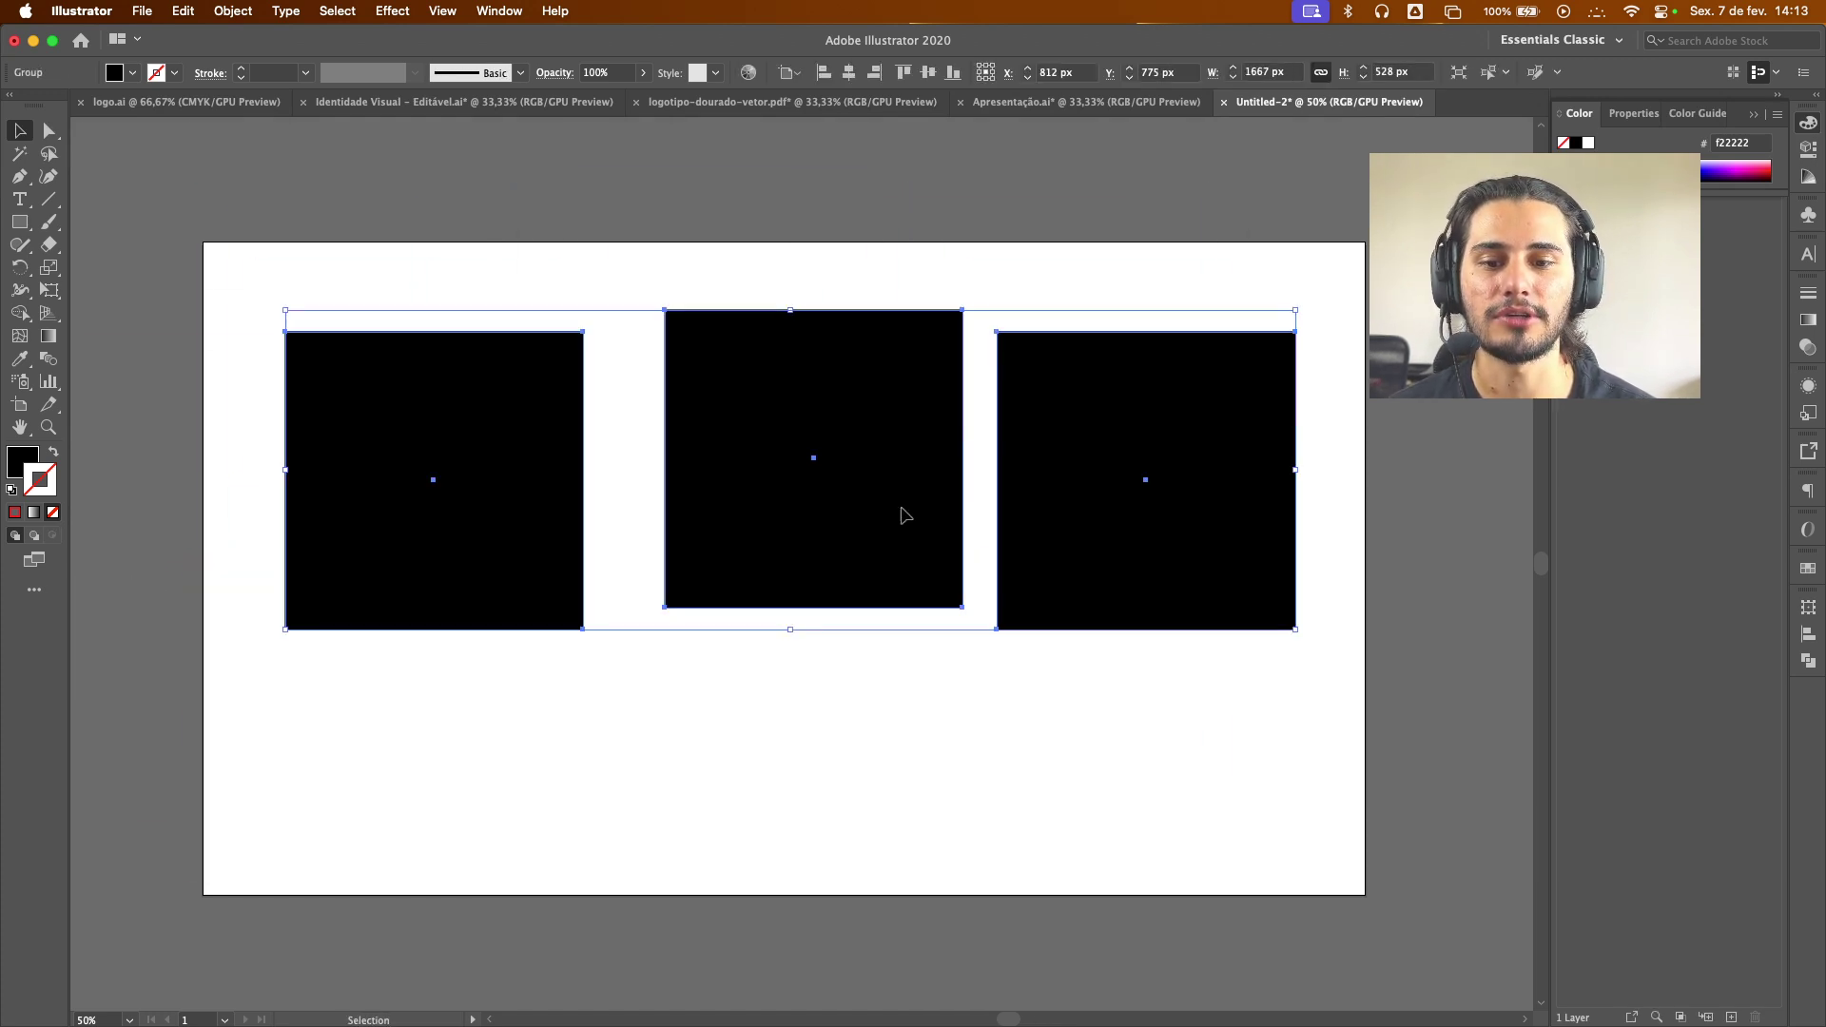
drag(820, 571, 837, 628)
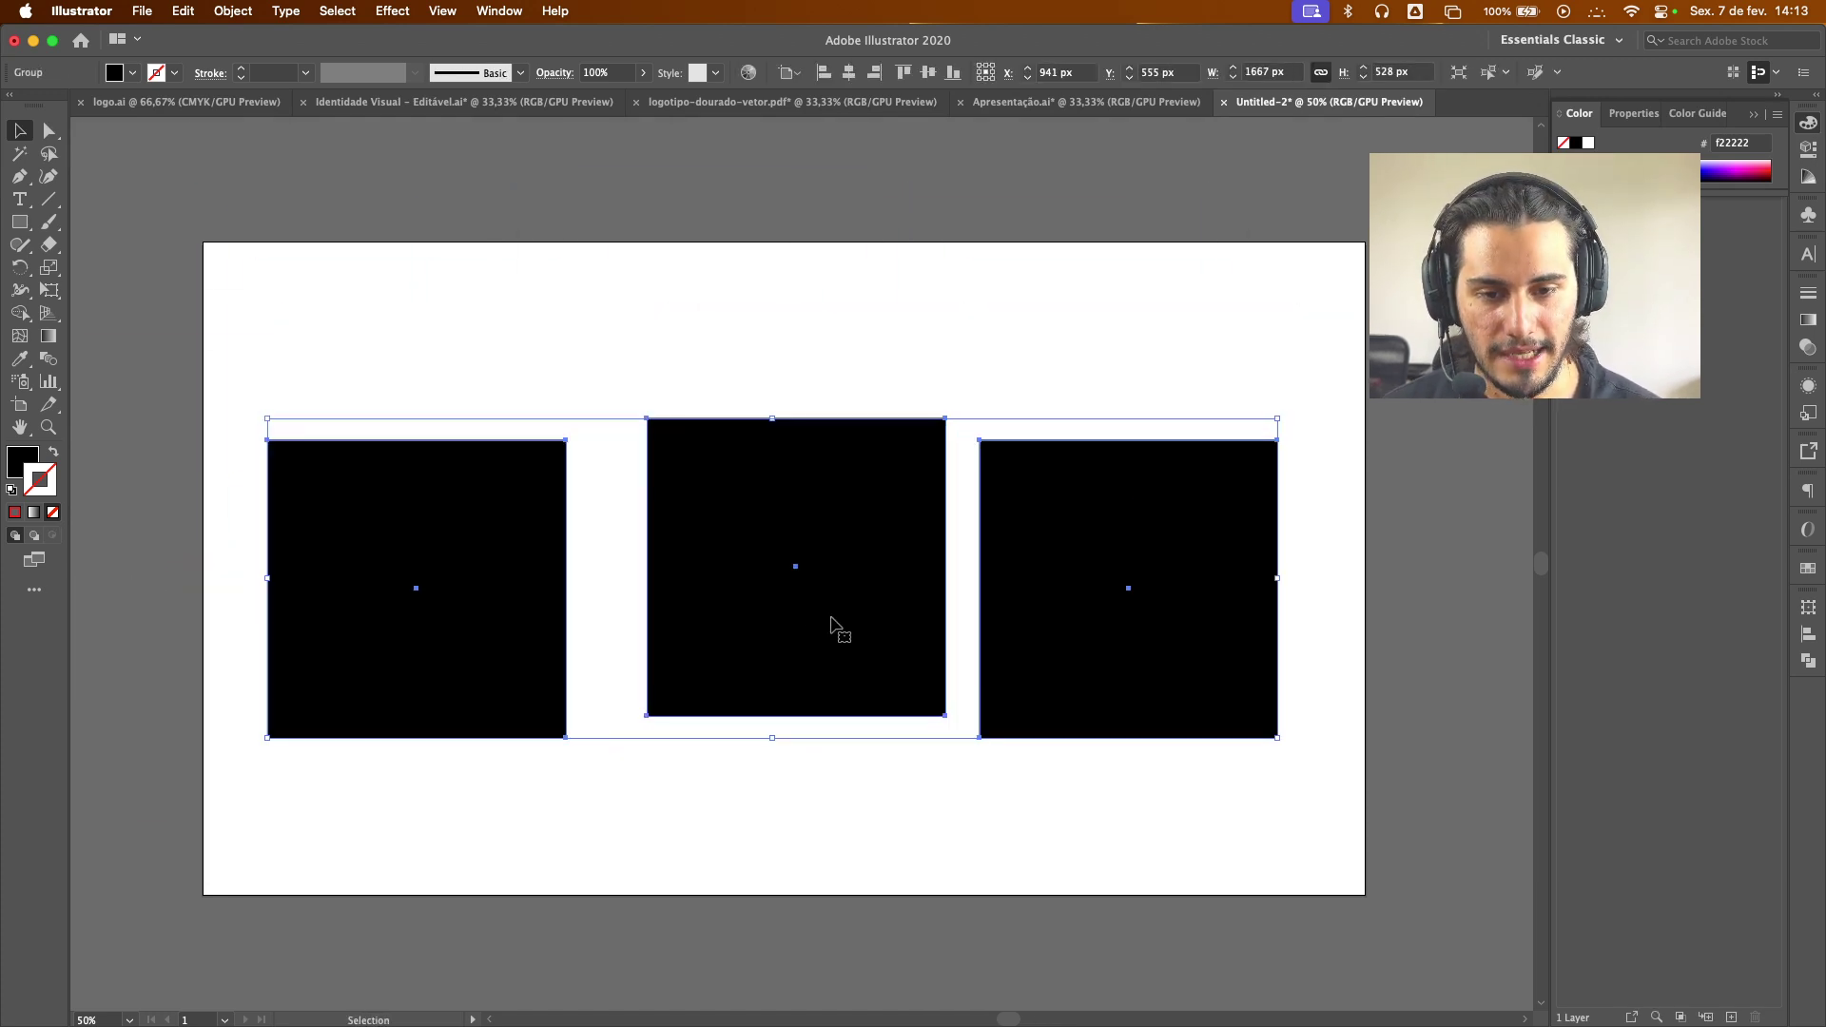
Isolate the middle square inside the group, move it upwards on its own, and exit isolation mode
double_click(834, 626)
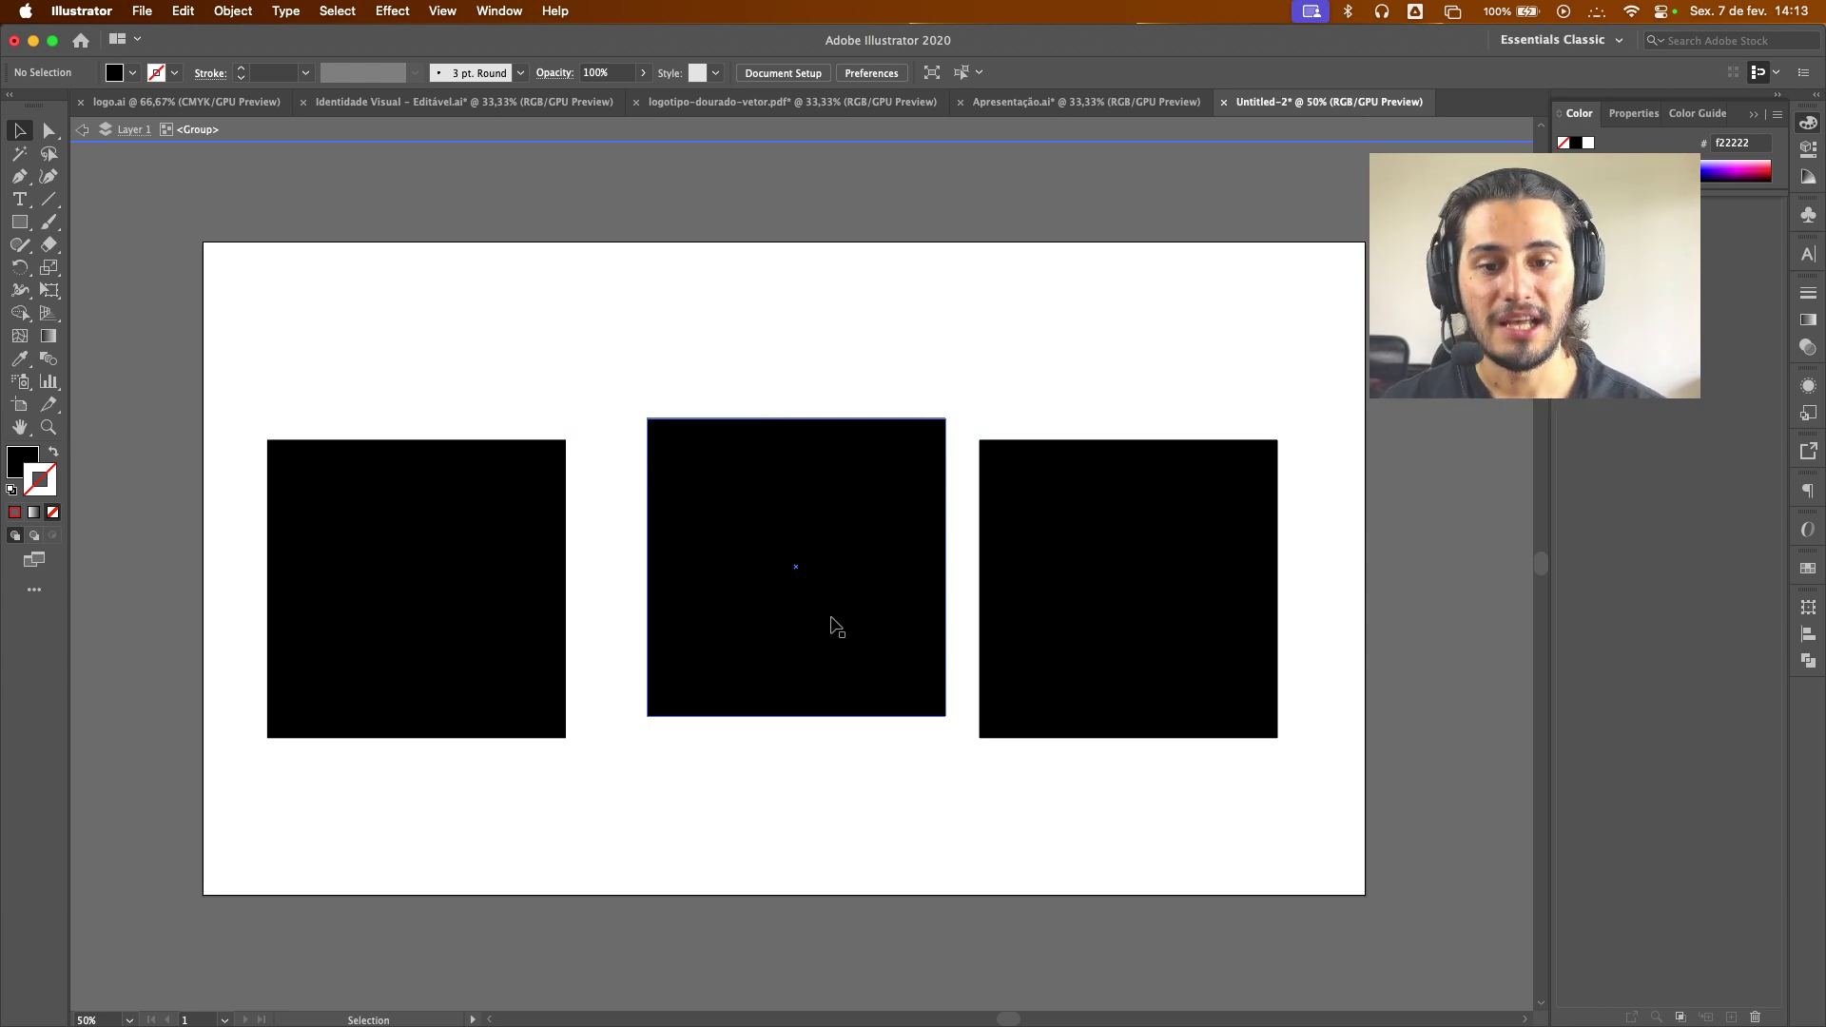
double_click(832, 620)
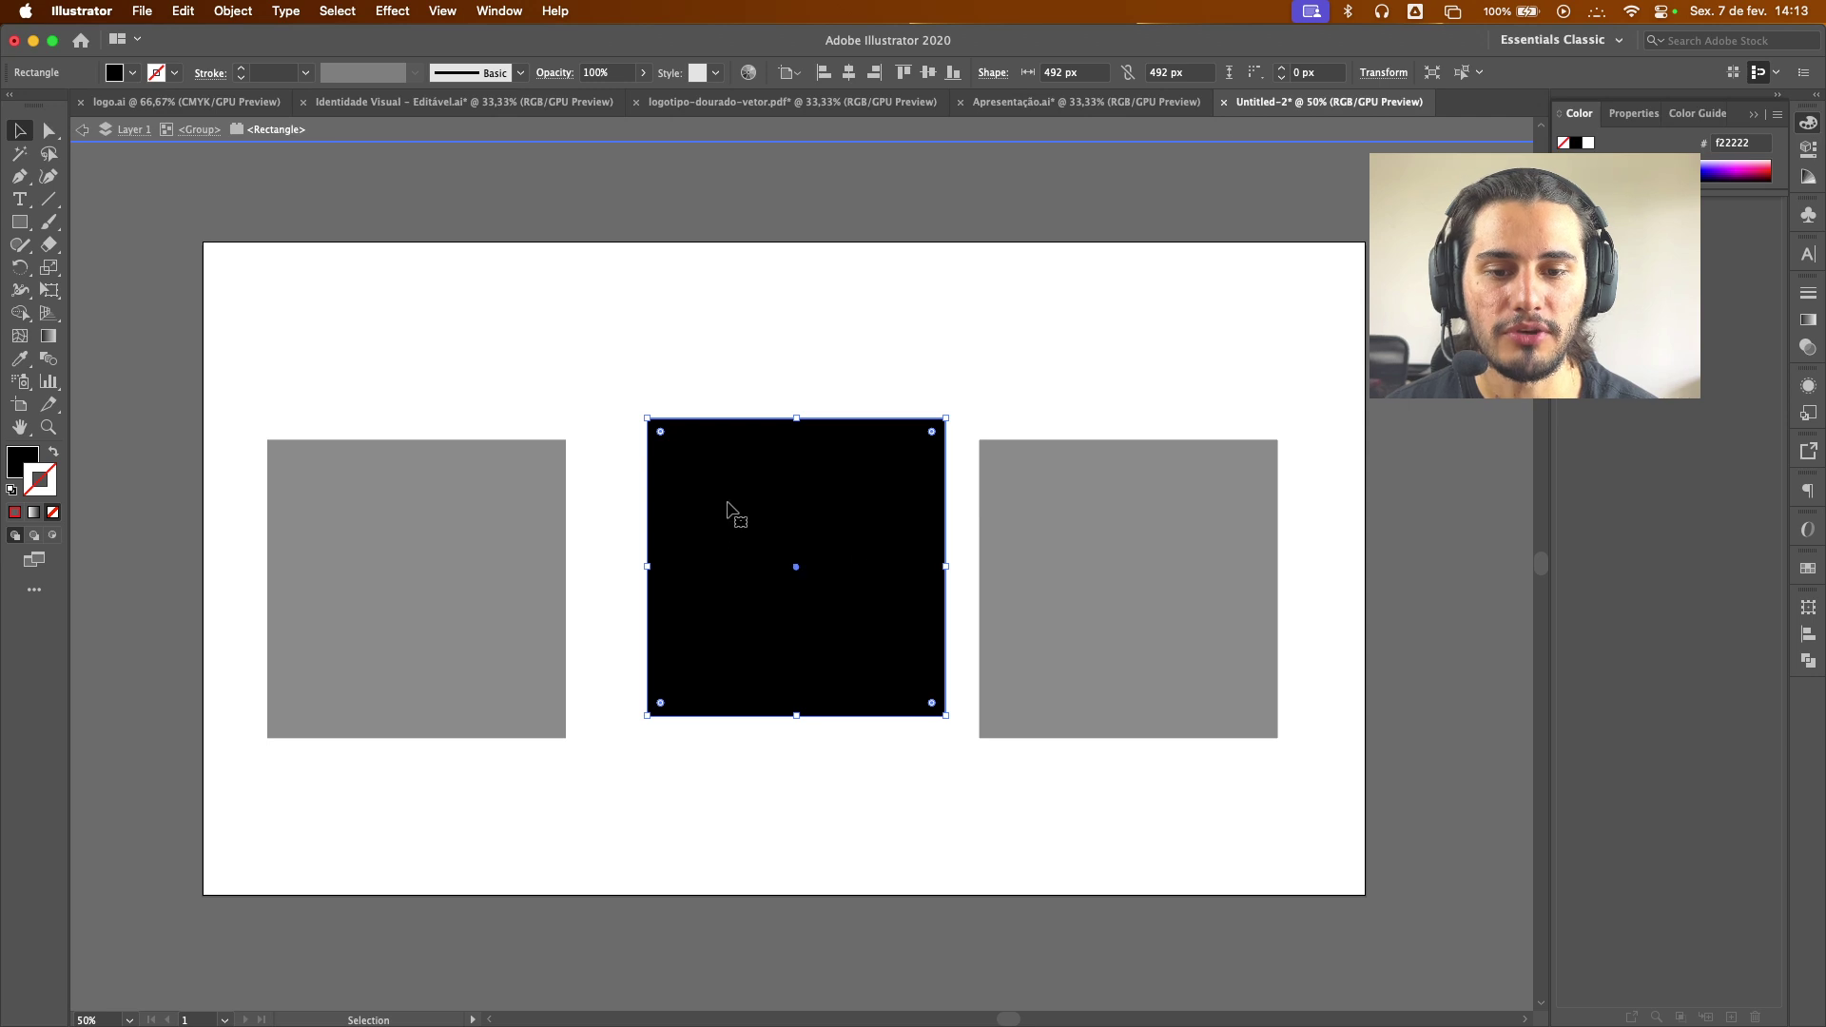
drag(748, 481, 549, 591)
key(super+z)
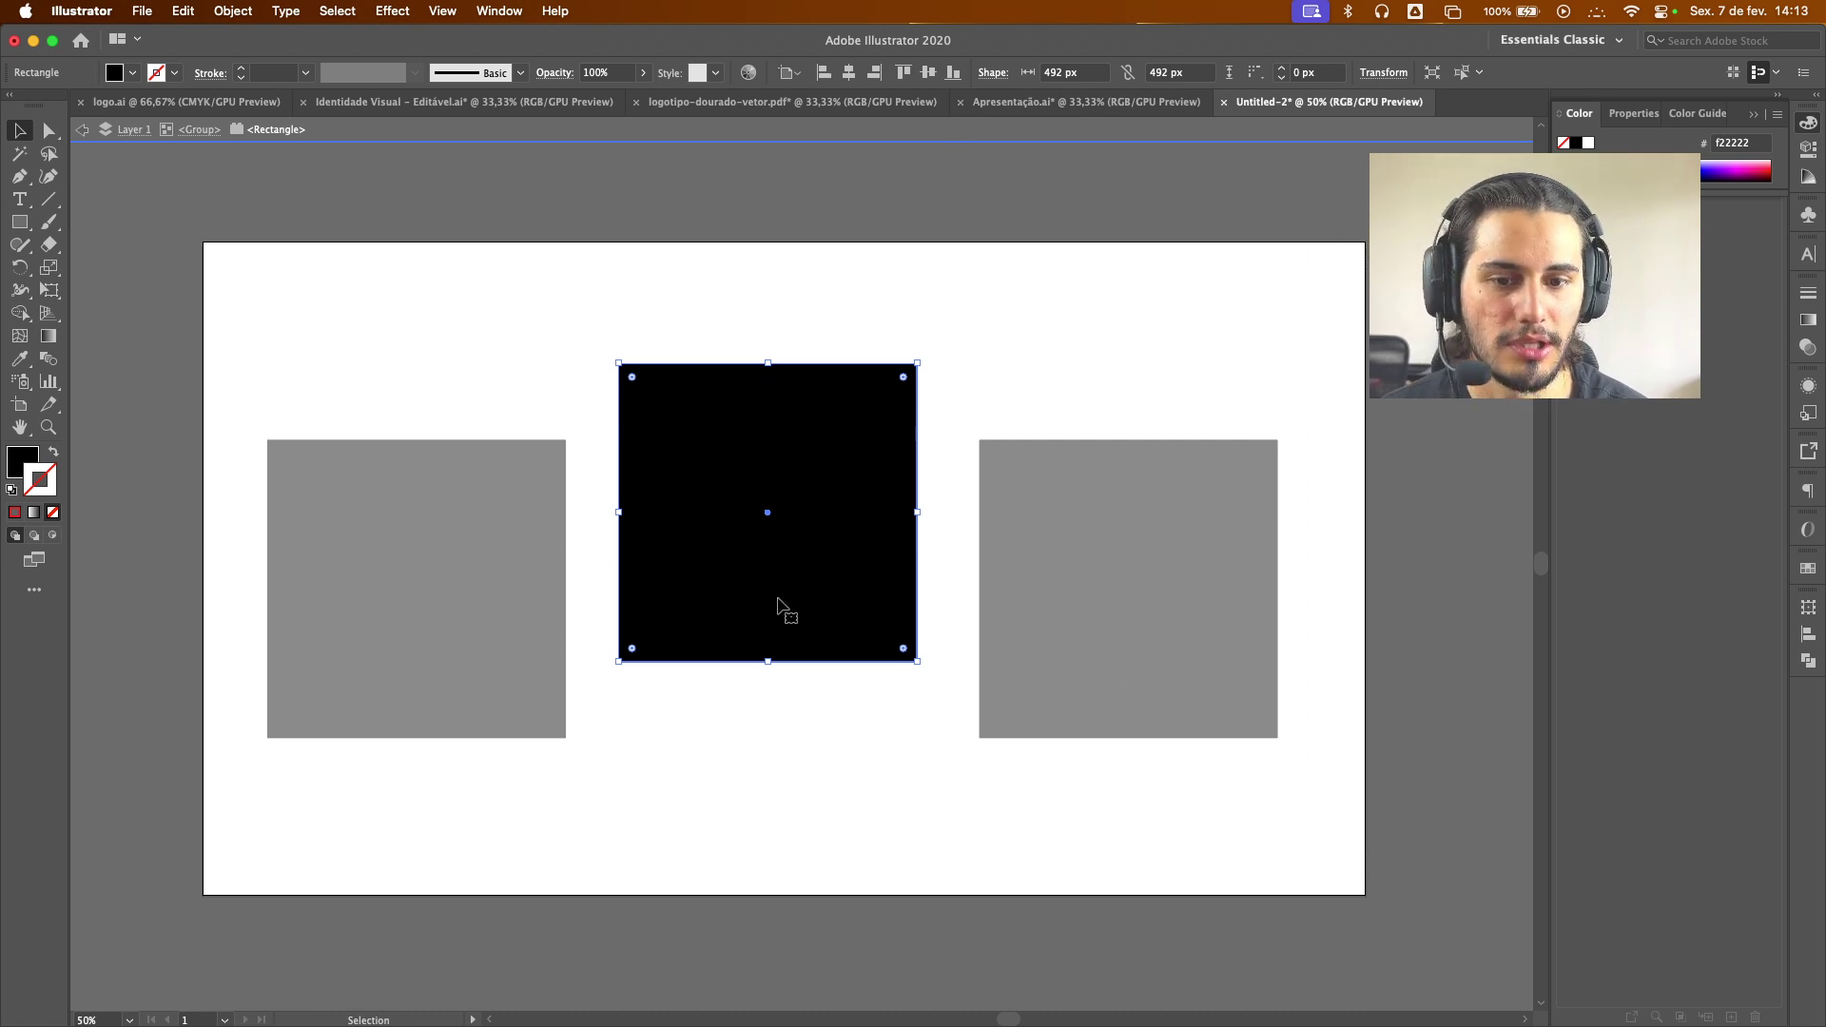
drag(685, 499, 774, 542)
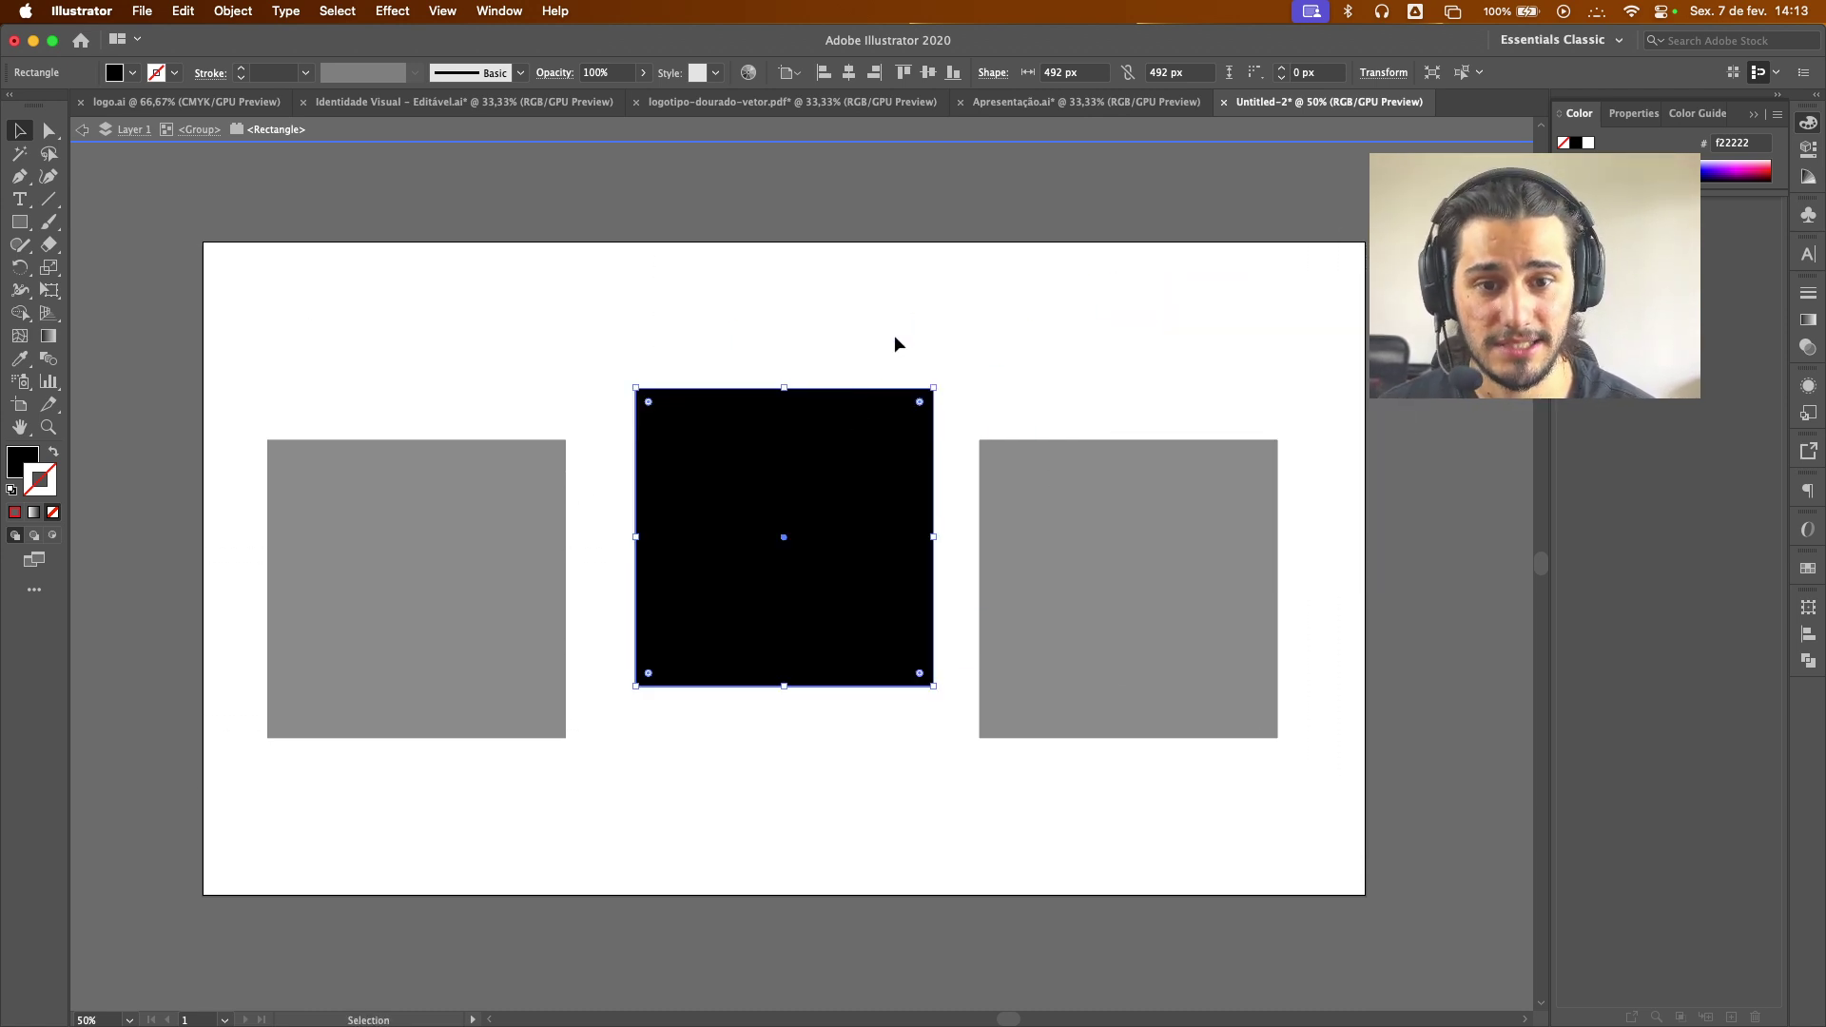
key(Escape)
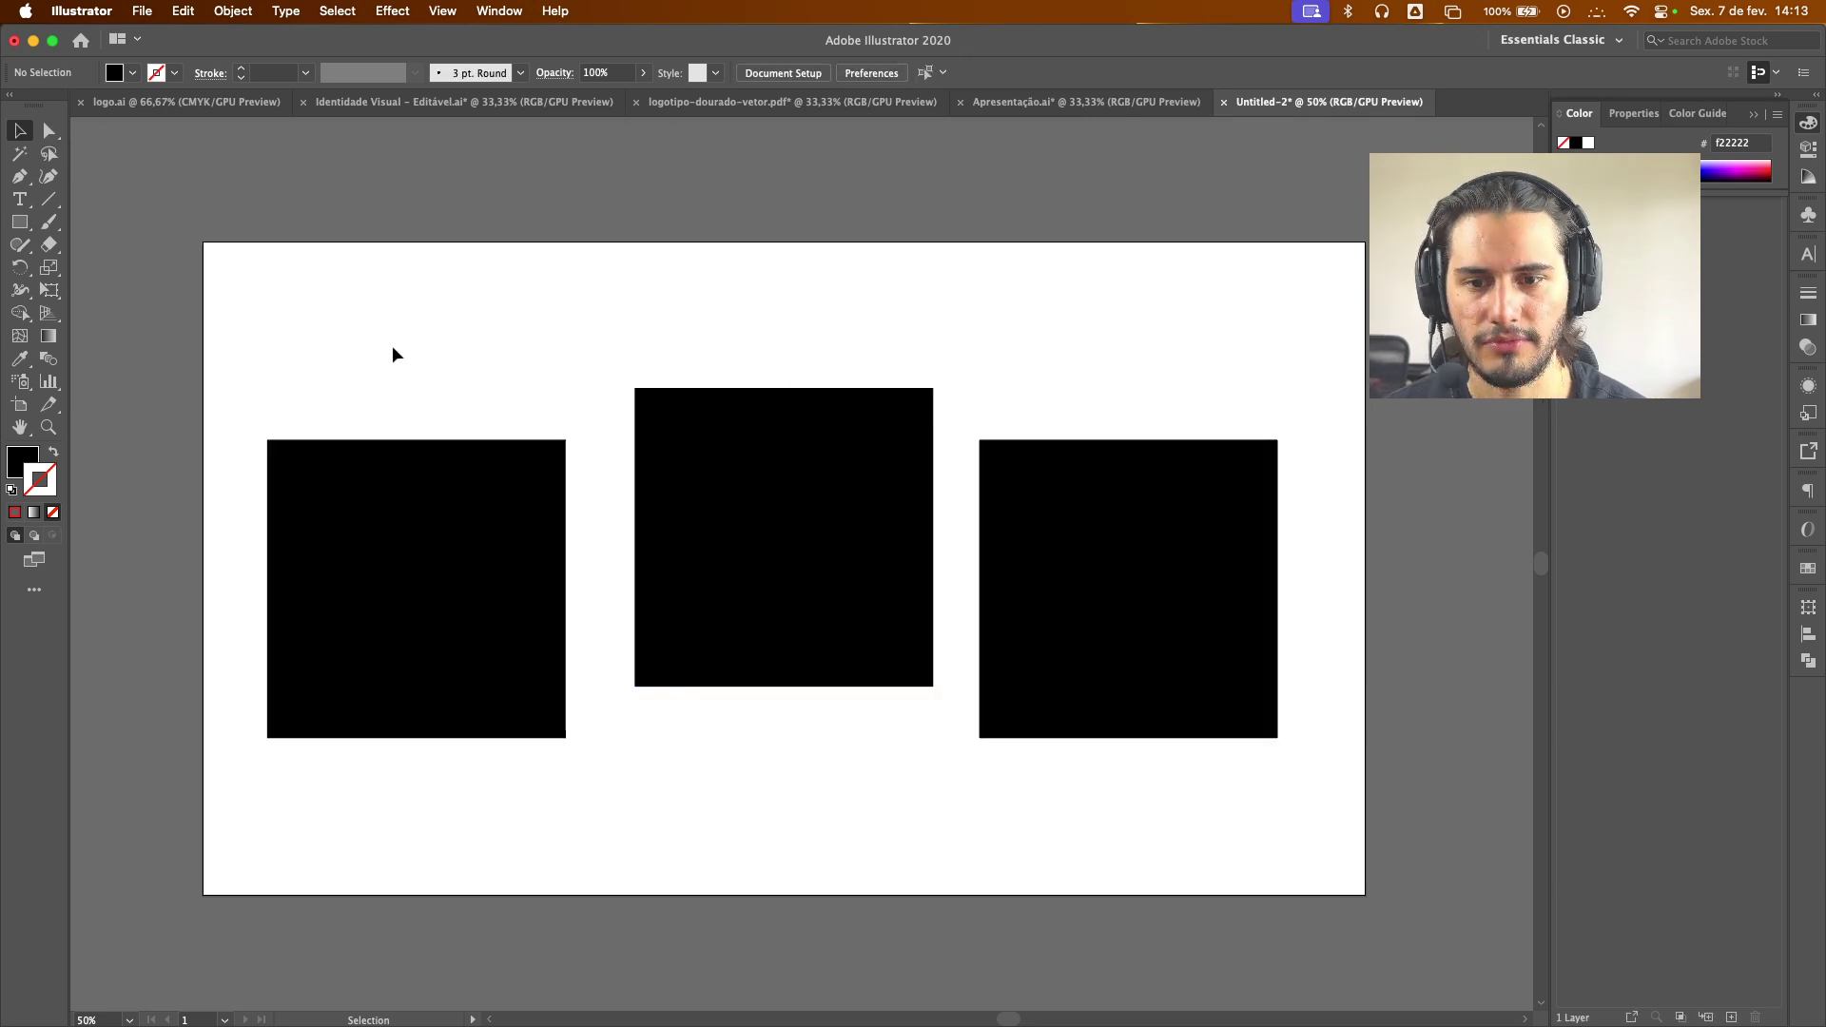
Isolate the group, select its three squares, align them on their vertical centres and exit isolation mode
click(362, 447)
click(815, 344)
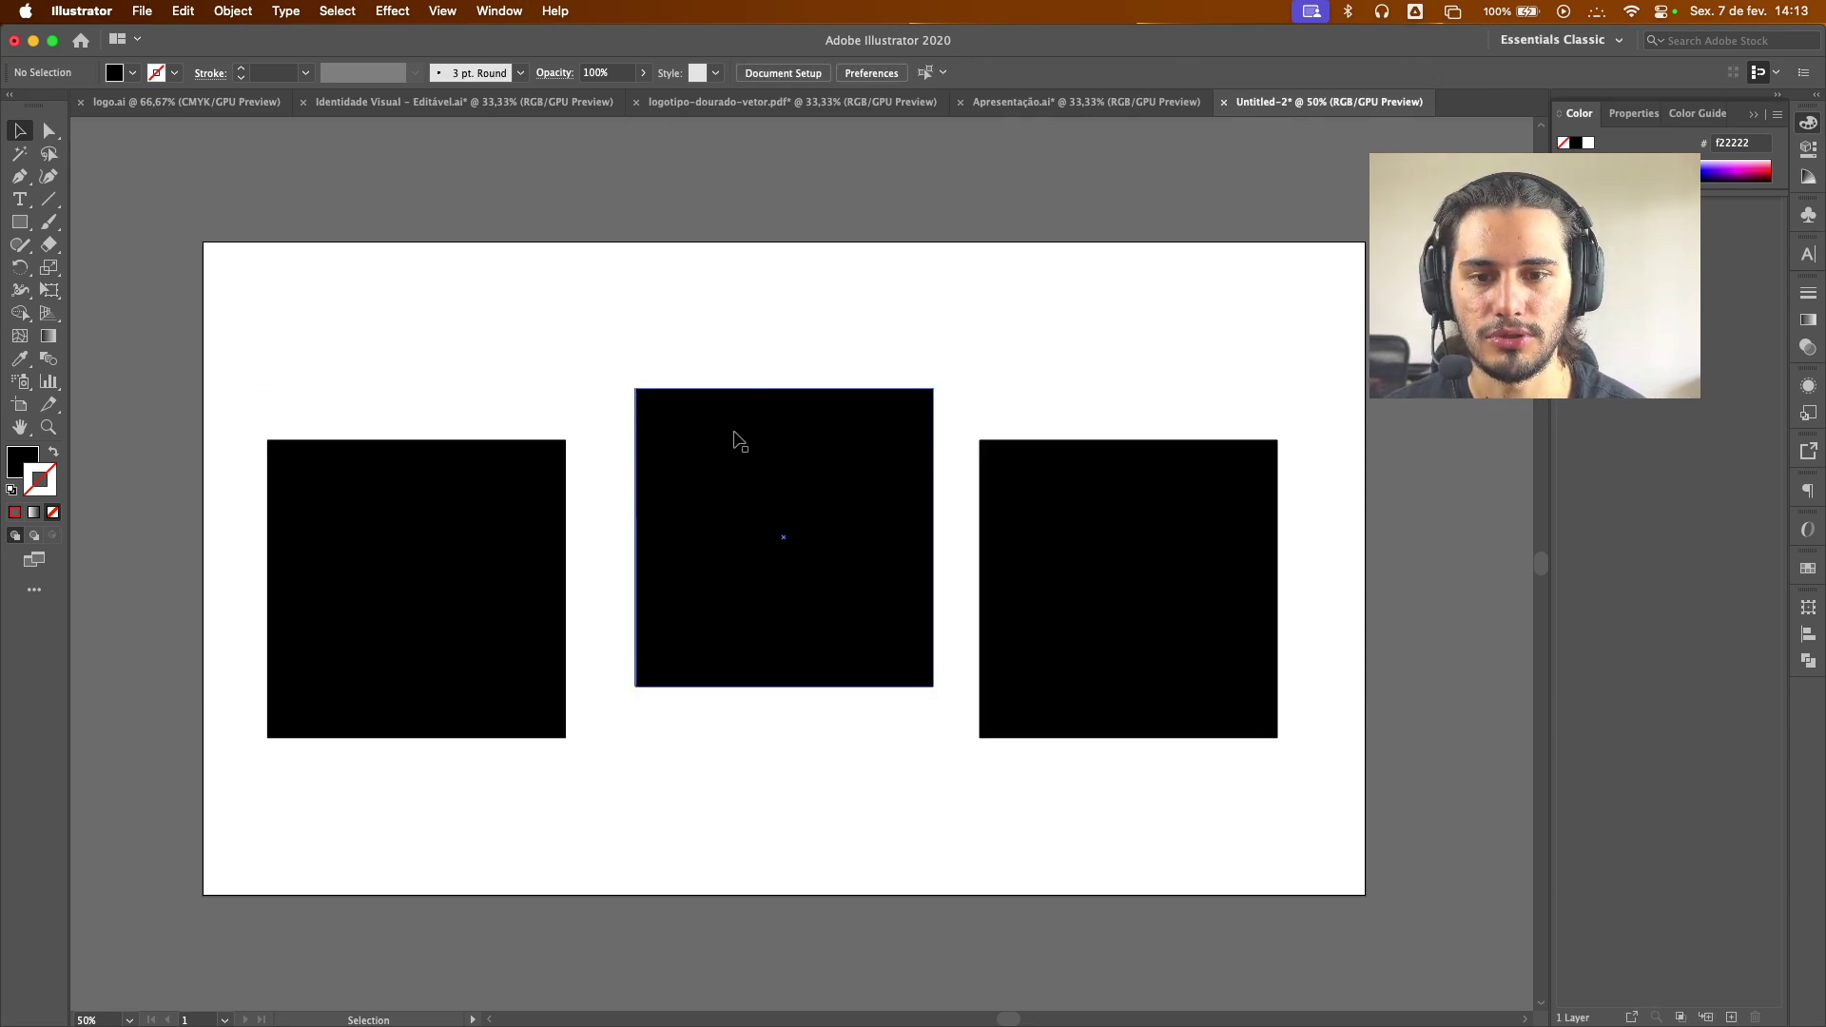
double_click(736, 439)
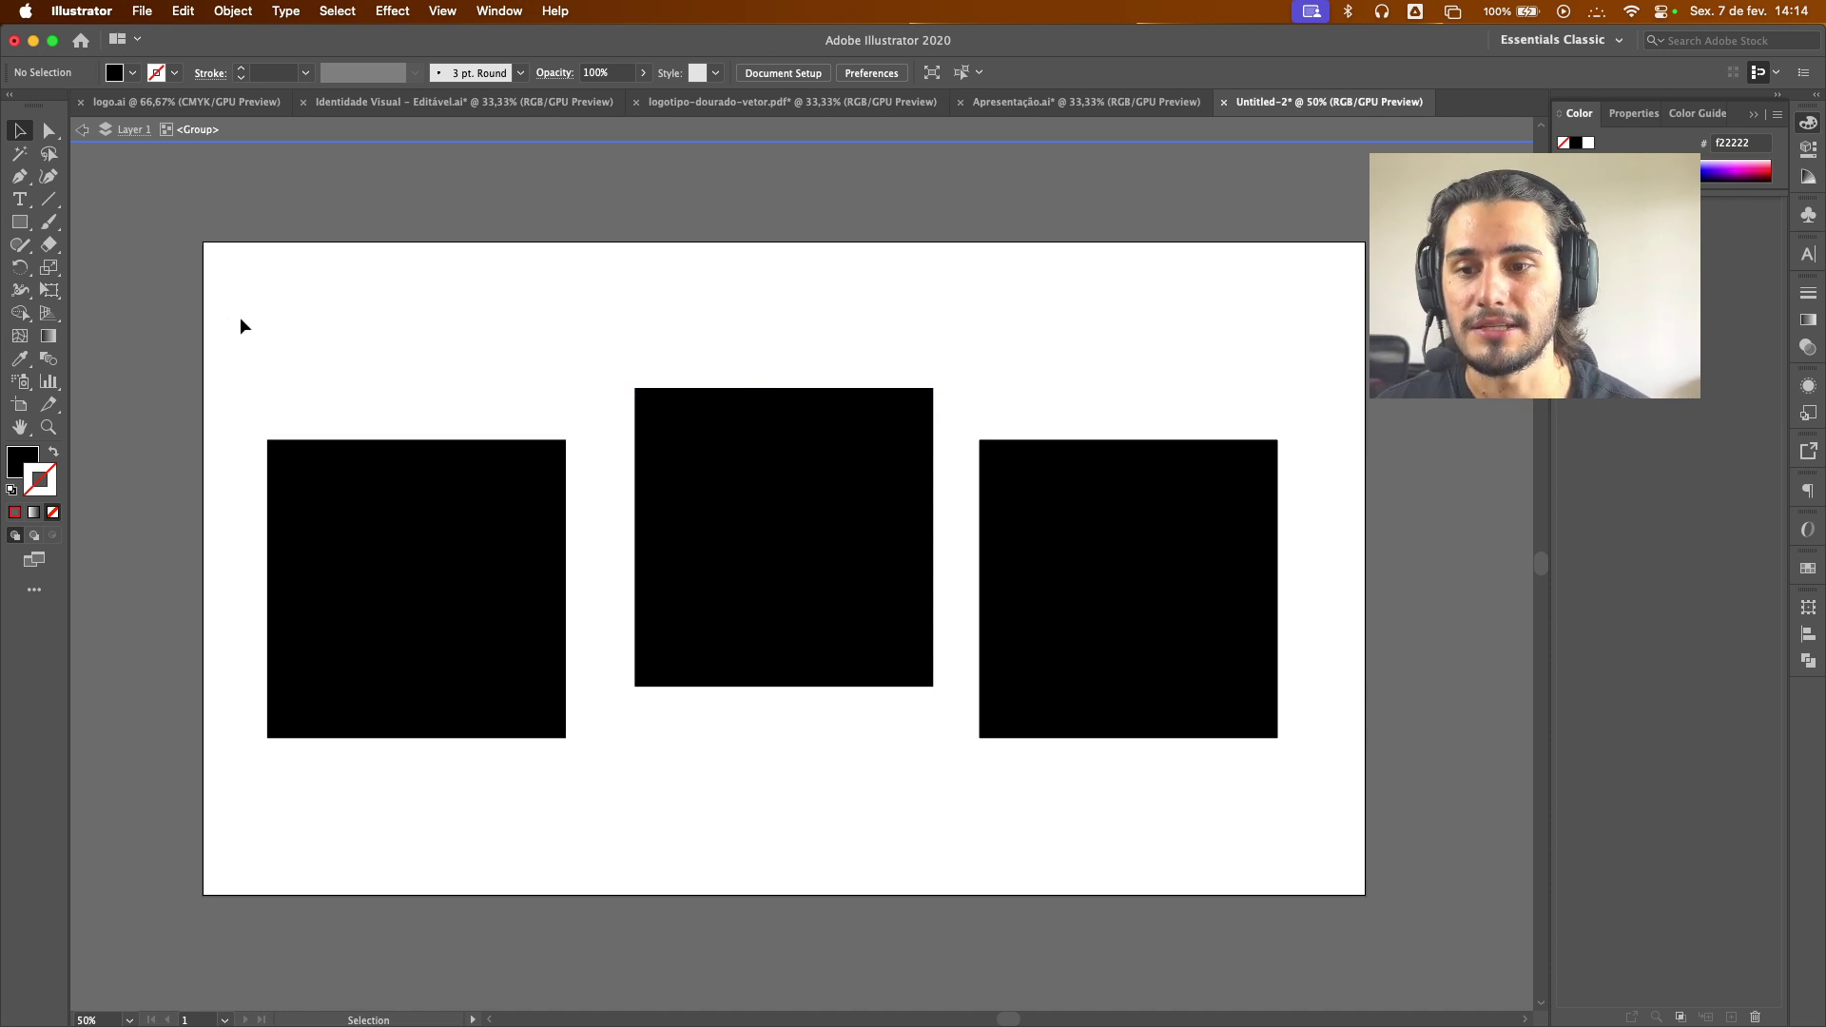
drag(241, 323, 1349, 860)
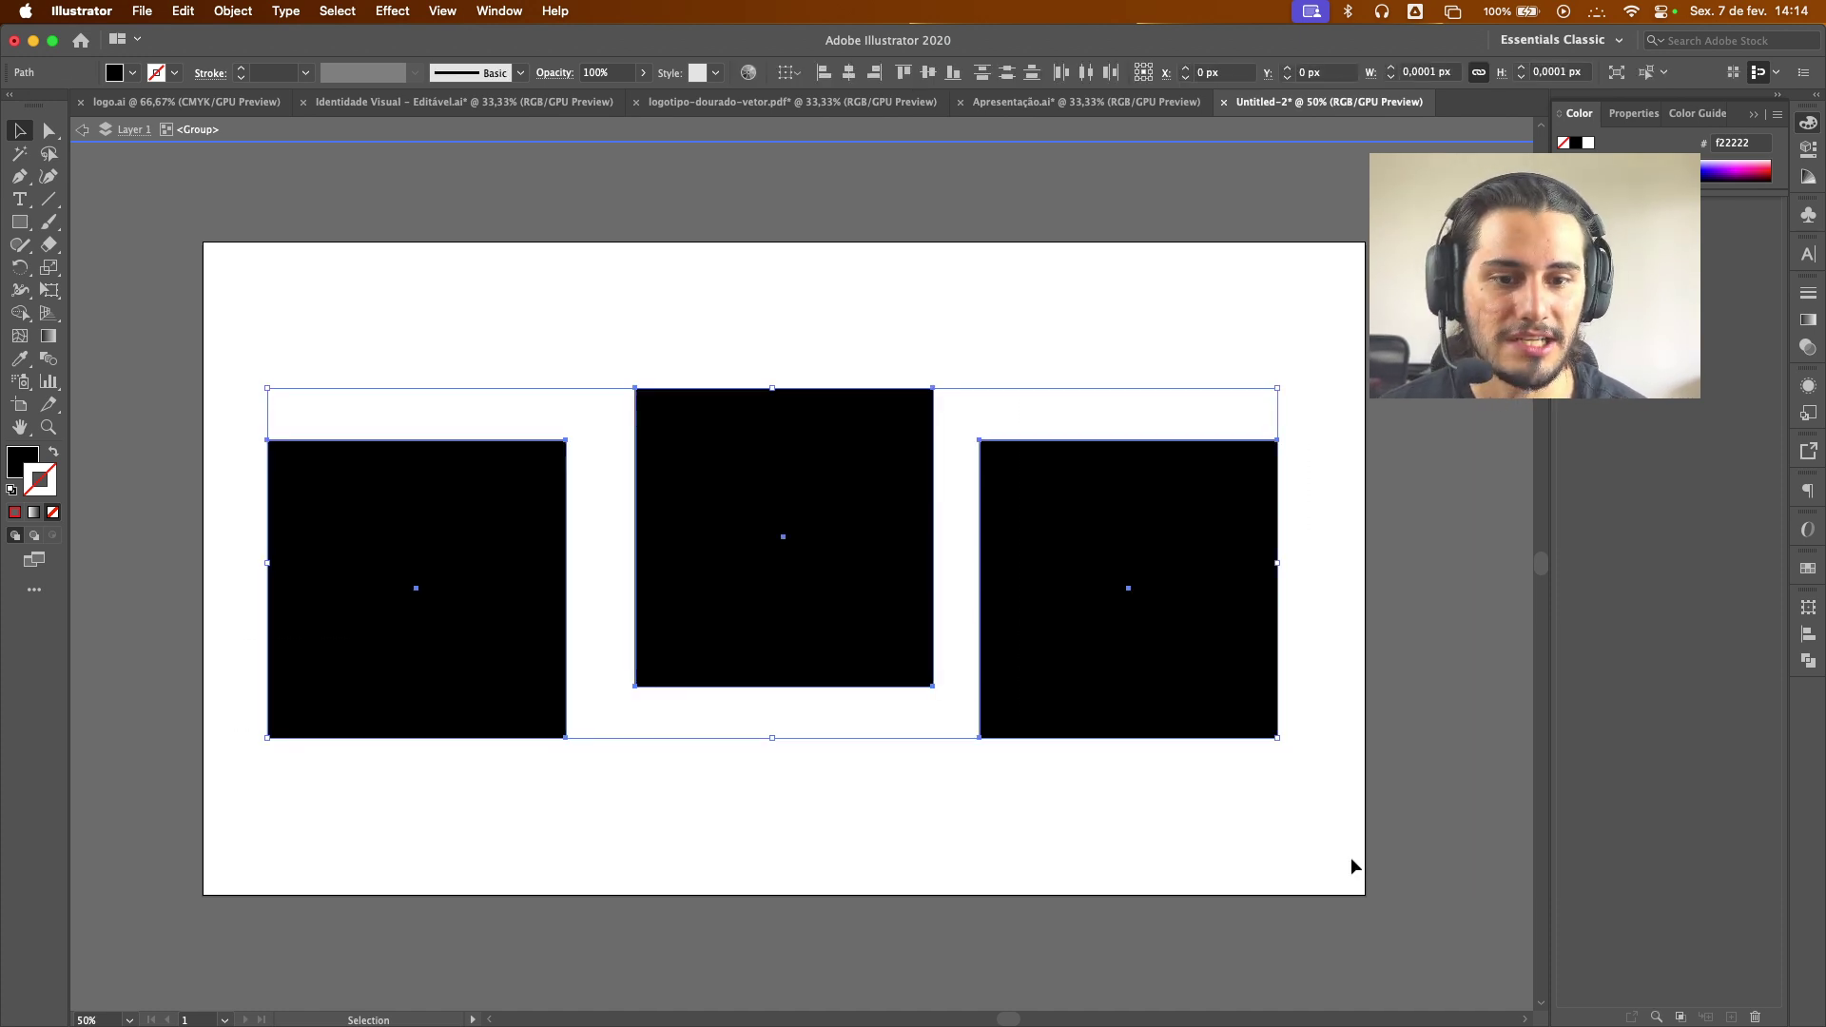
click(808, 846)
click(513, 618)
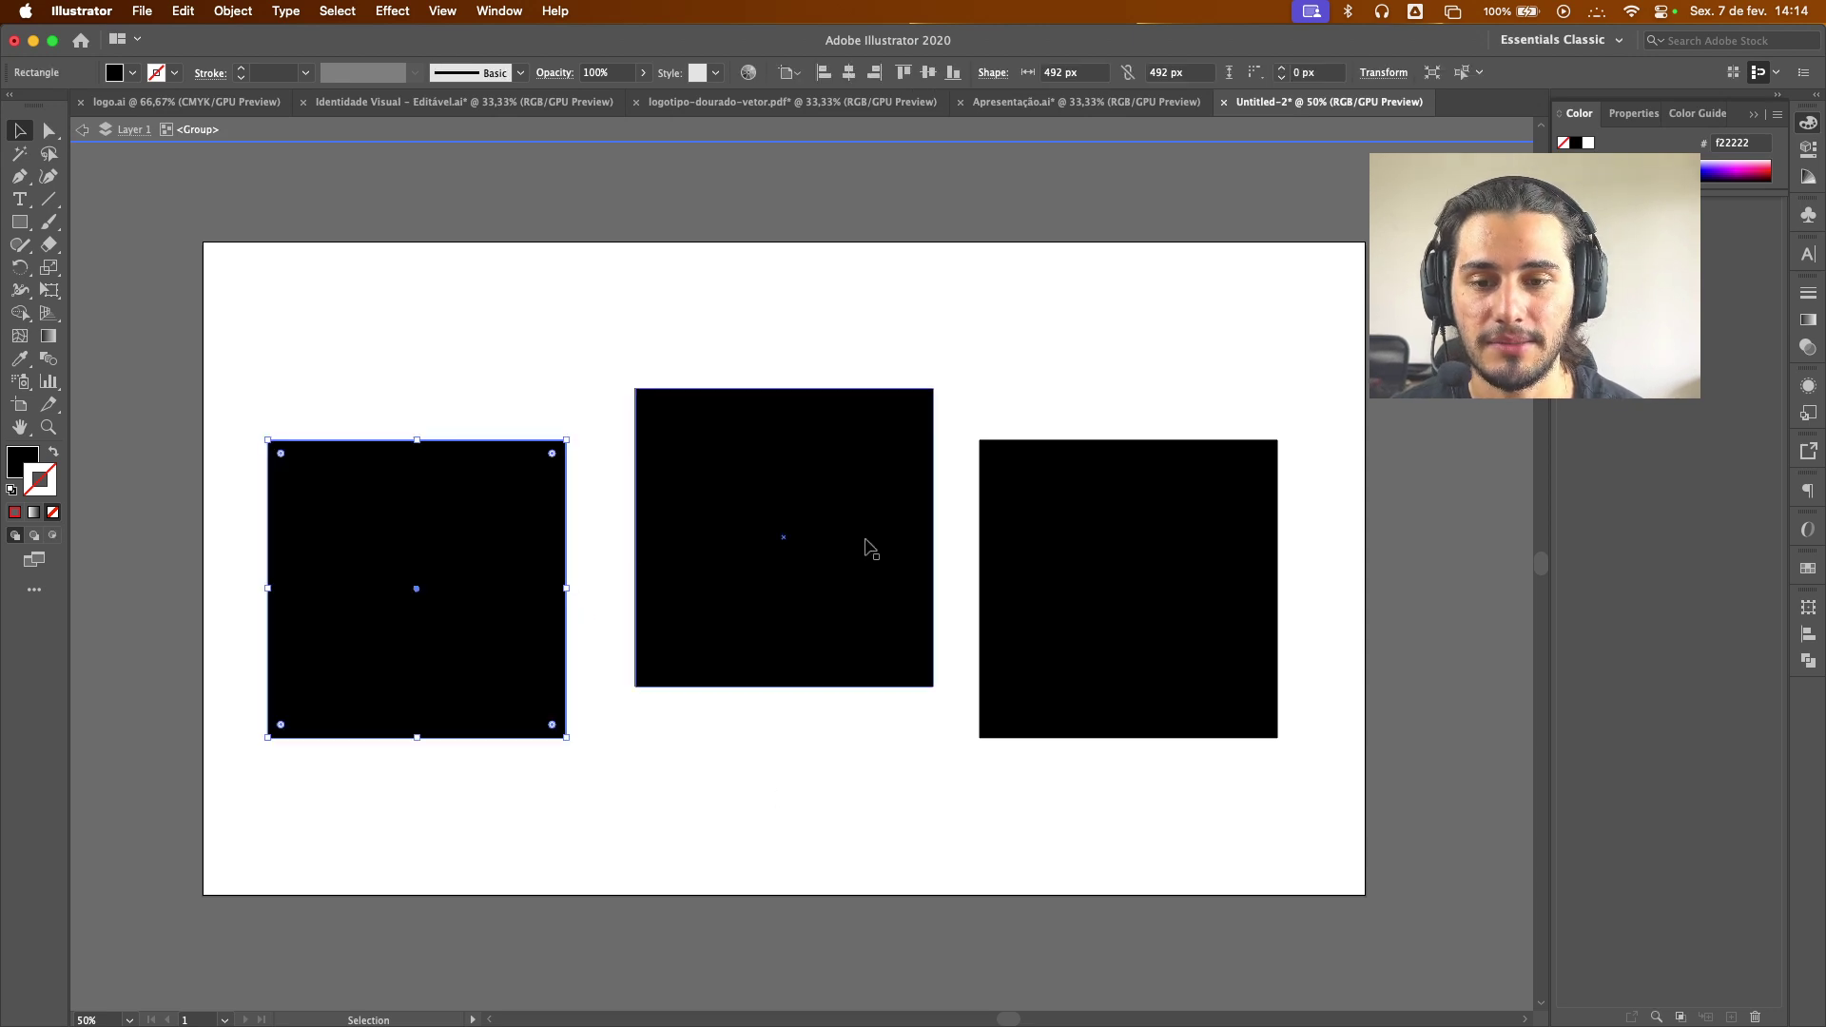
shift+click(884, 543)
shift+click(1116, 538)
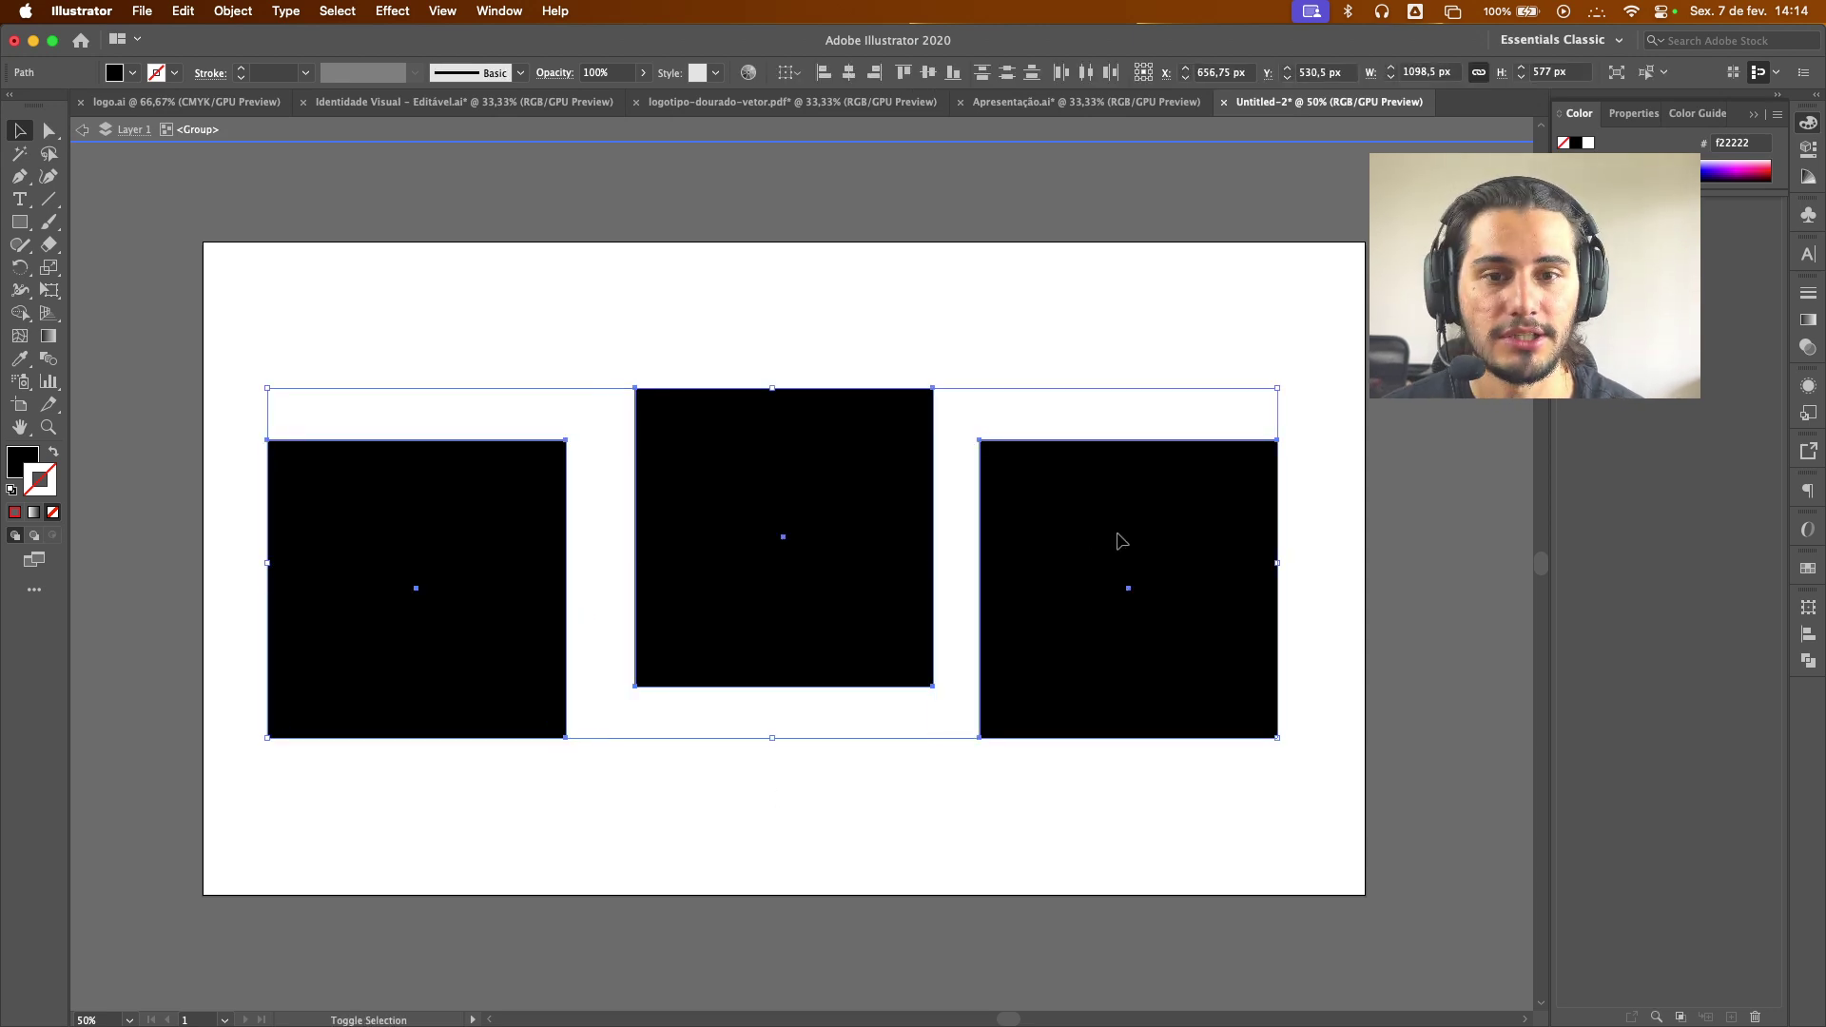
click(929, 74)
click(820, 310)
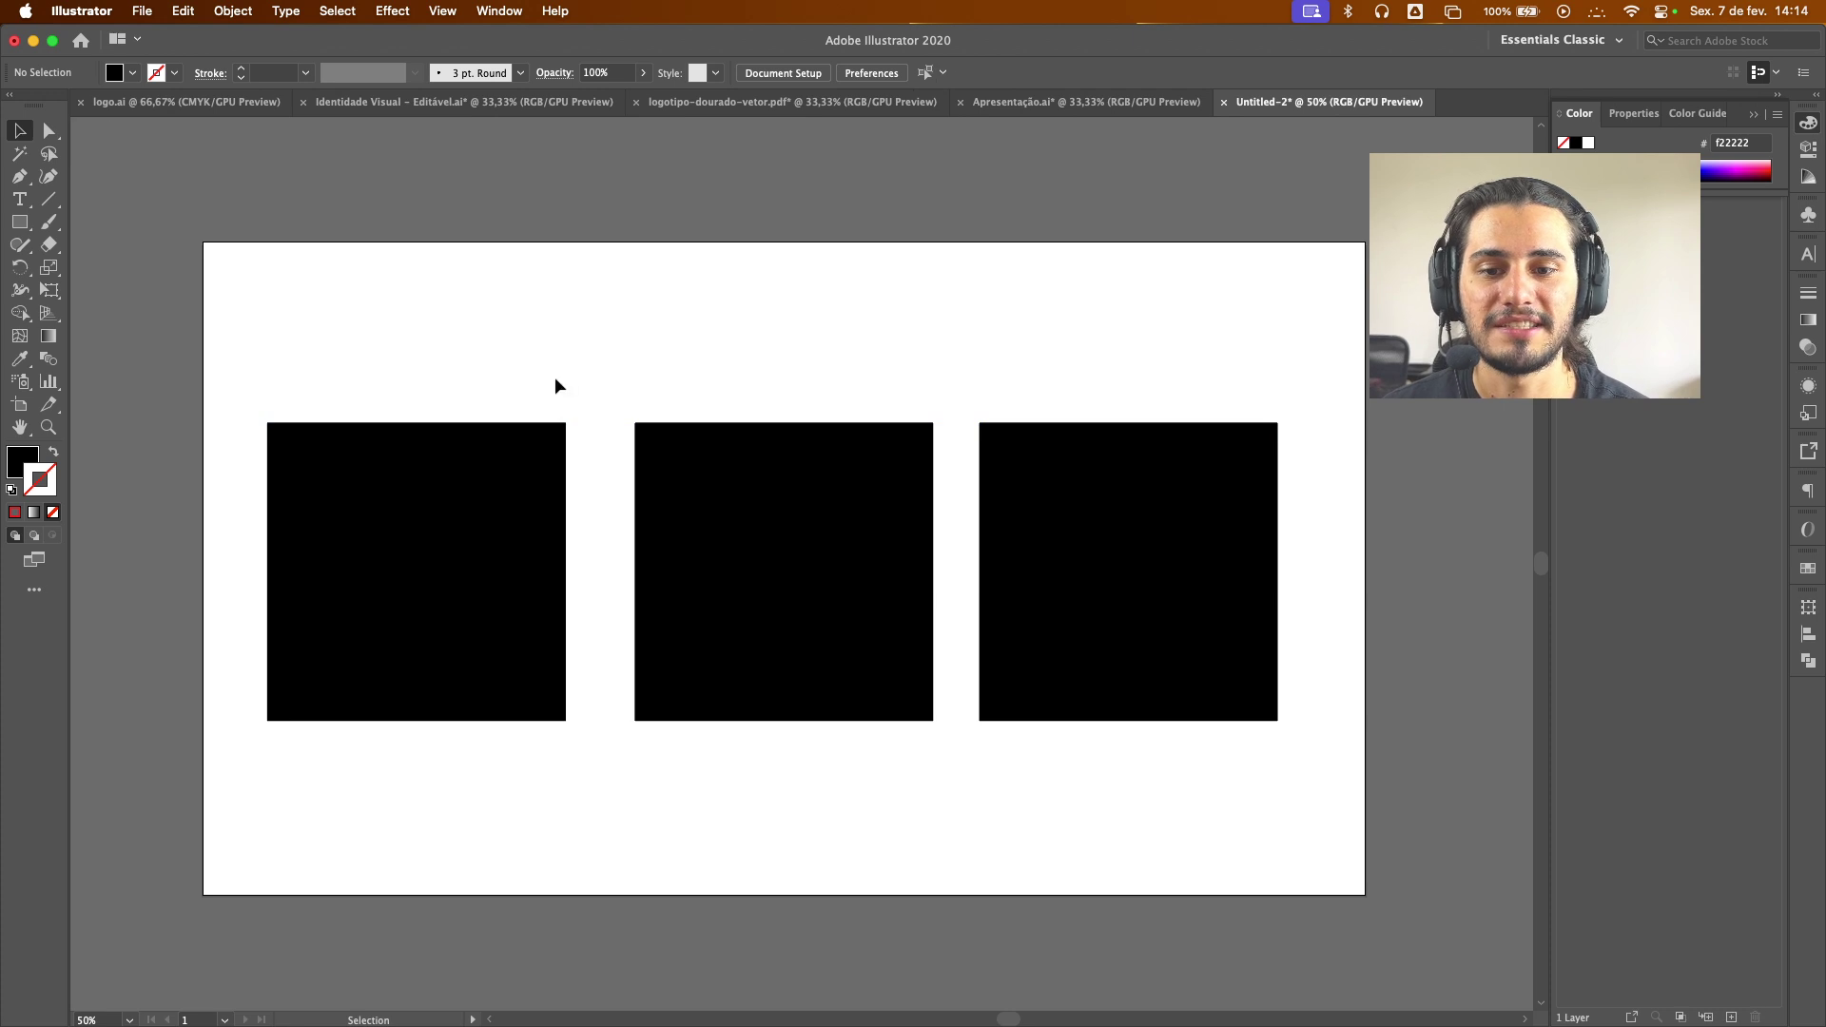
Ungroup the three squares and delete the middle and right ones
click(482, 513)
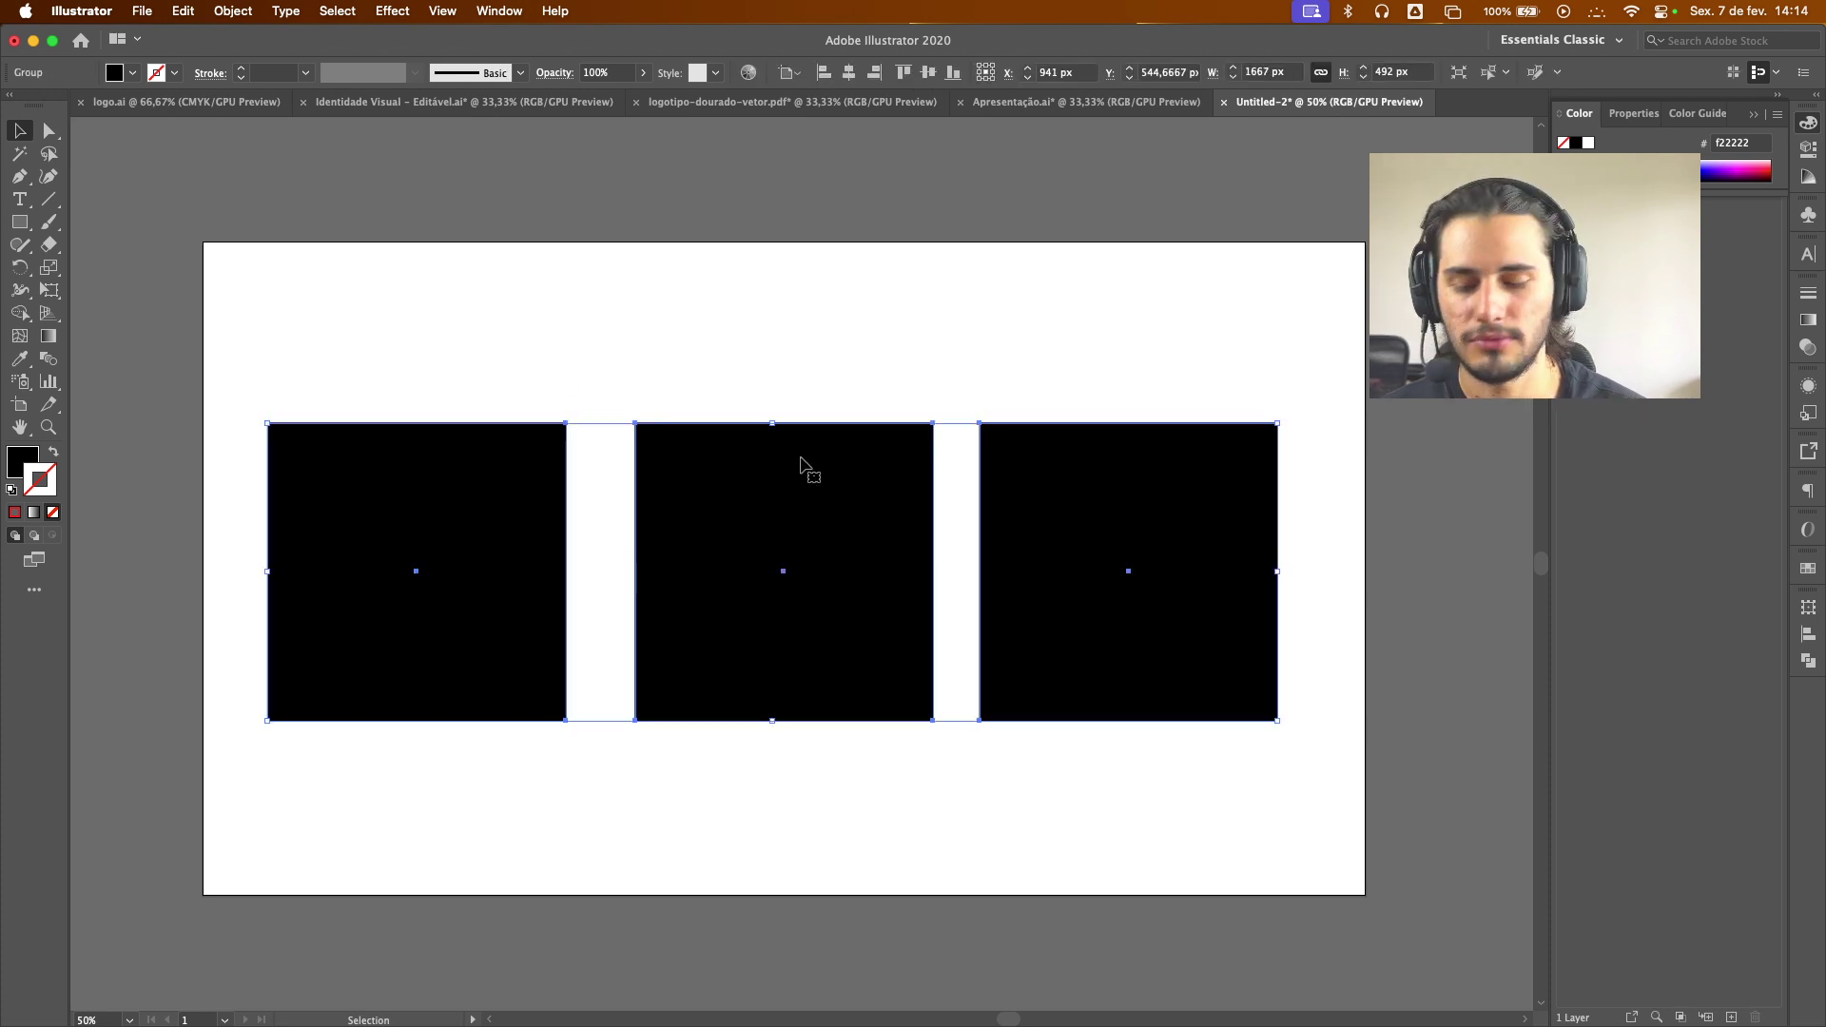
key(super)
key(super)
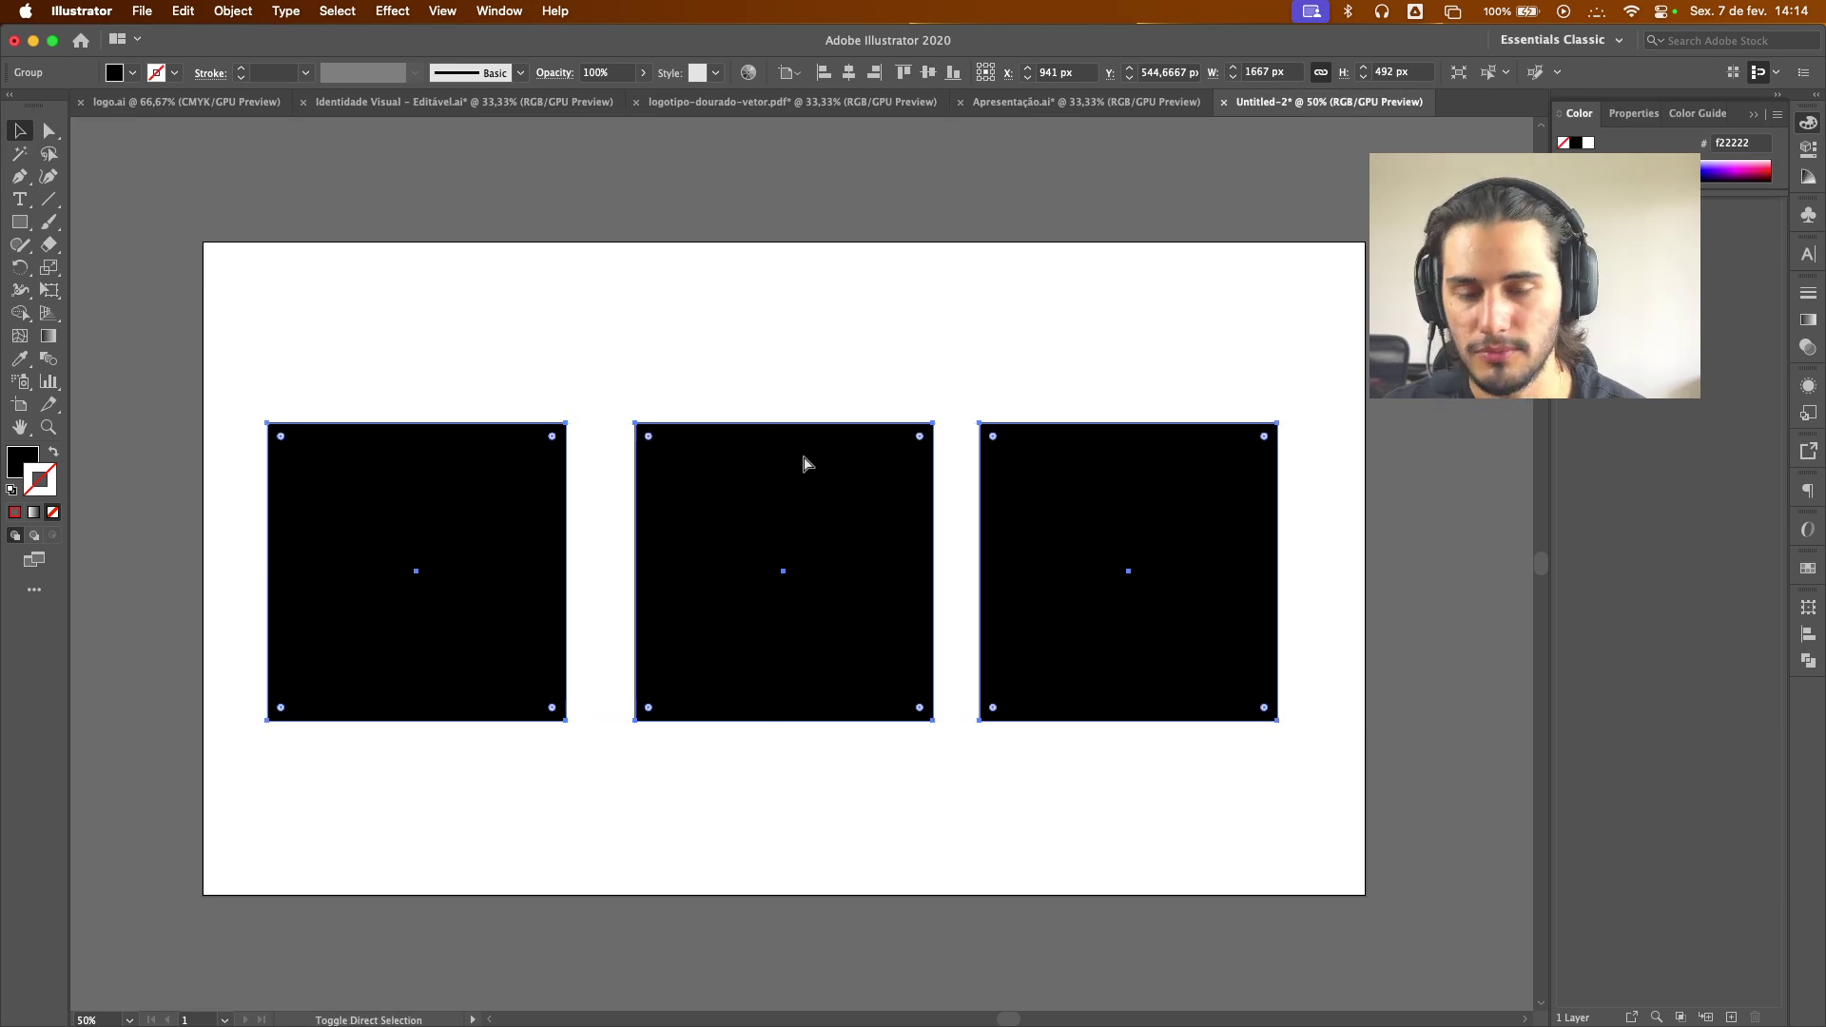
drag(681, 356, 1109, 778)
key(Delete)
Centre the remaining square horizontally and vertically on the artboard
click(493, 534)
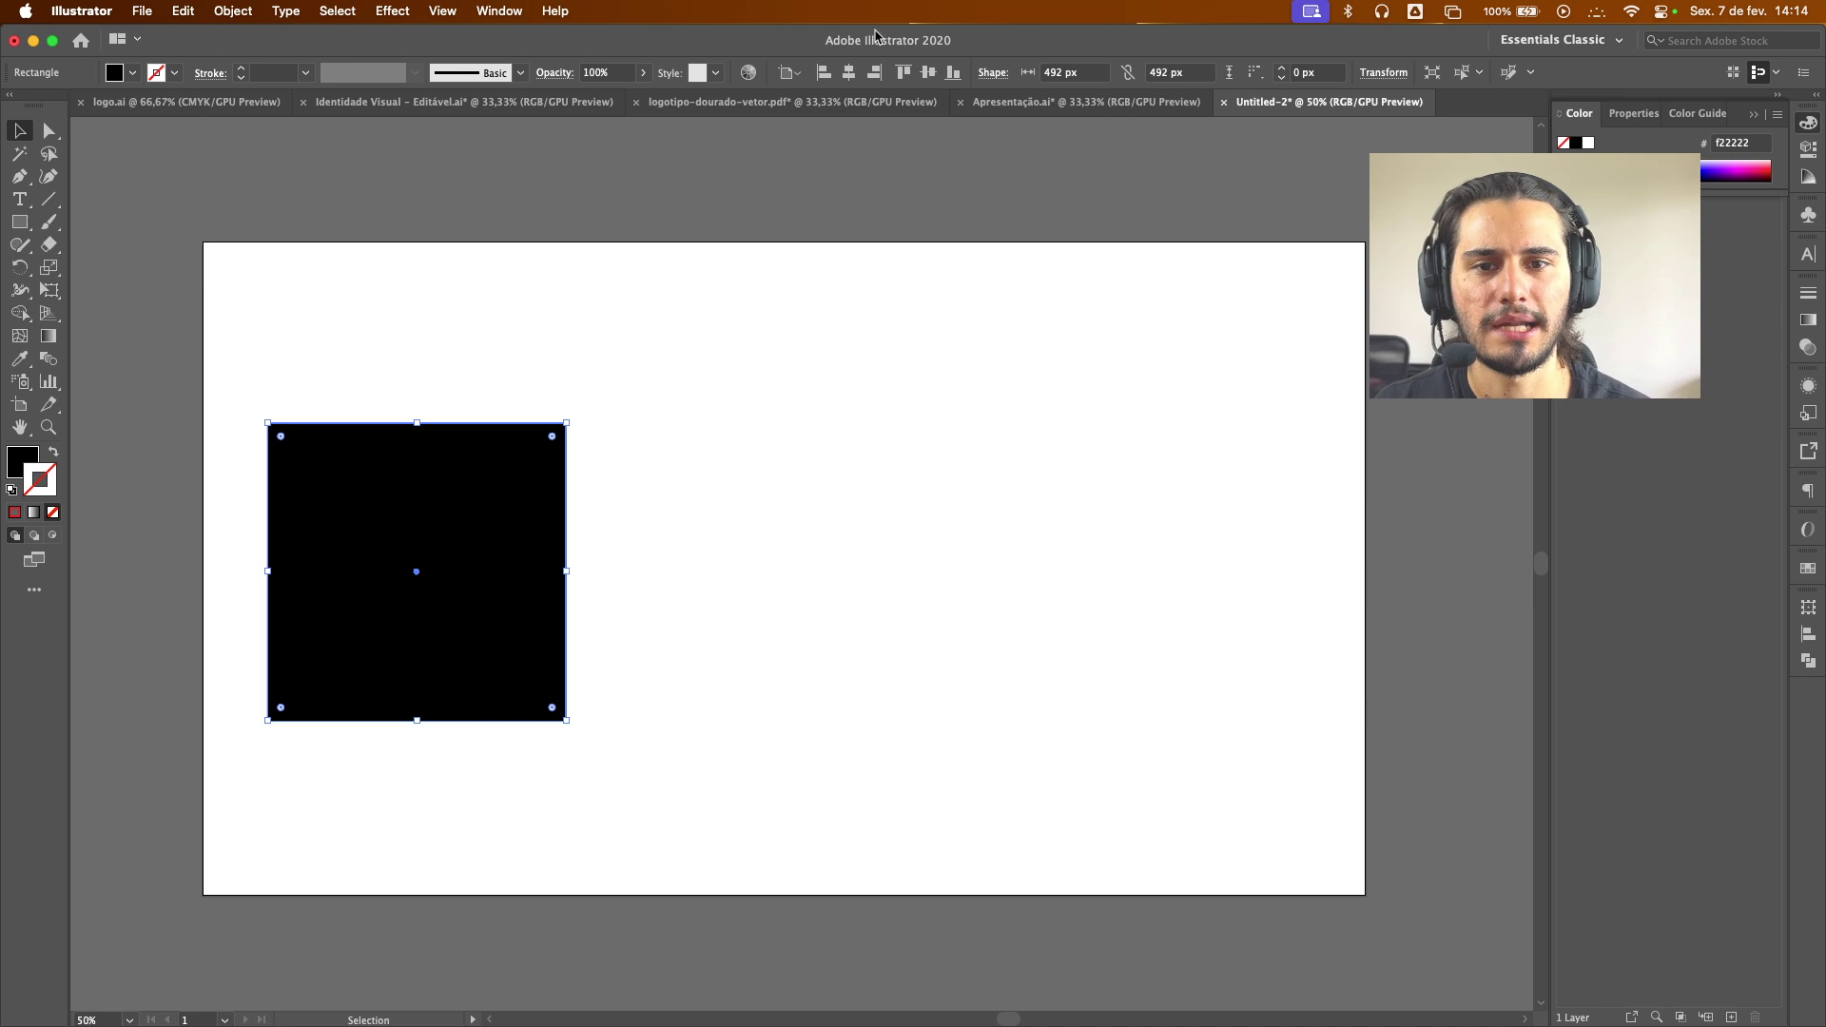
click(847, 72)
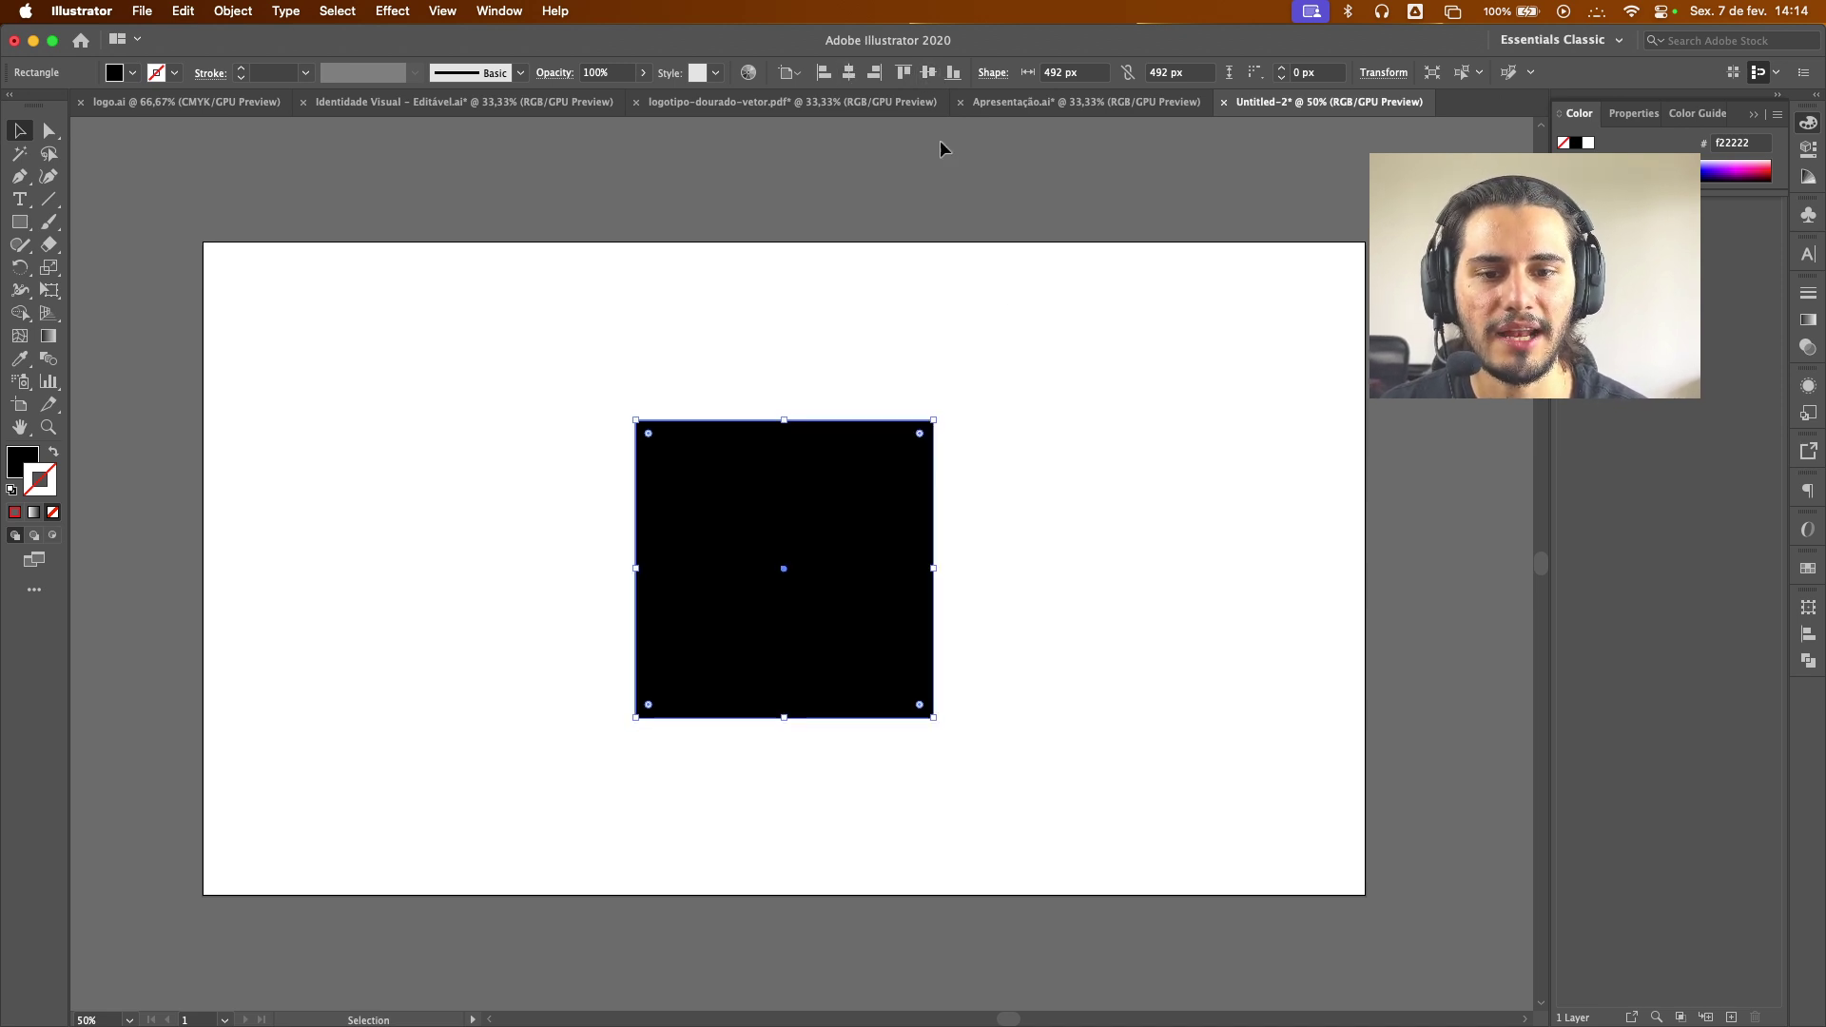
click(1036, 363)
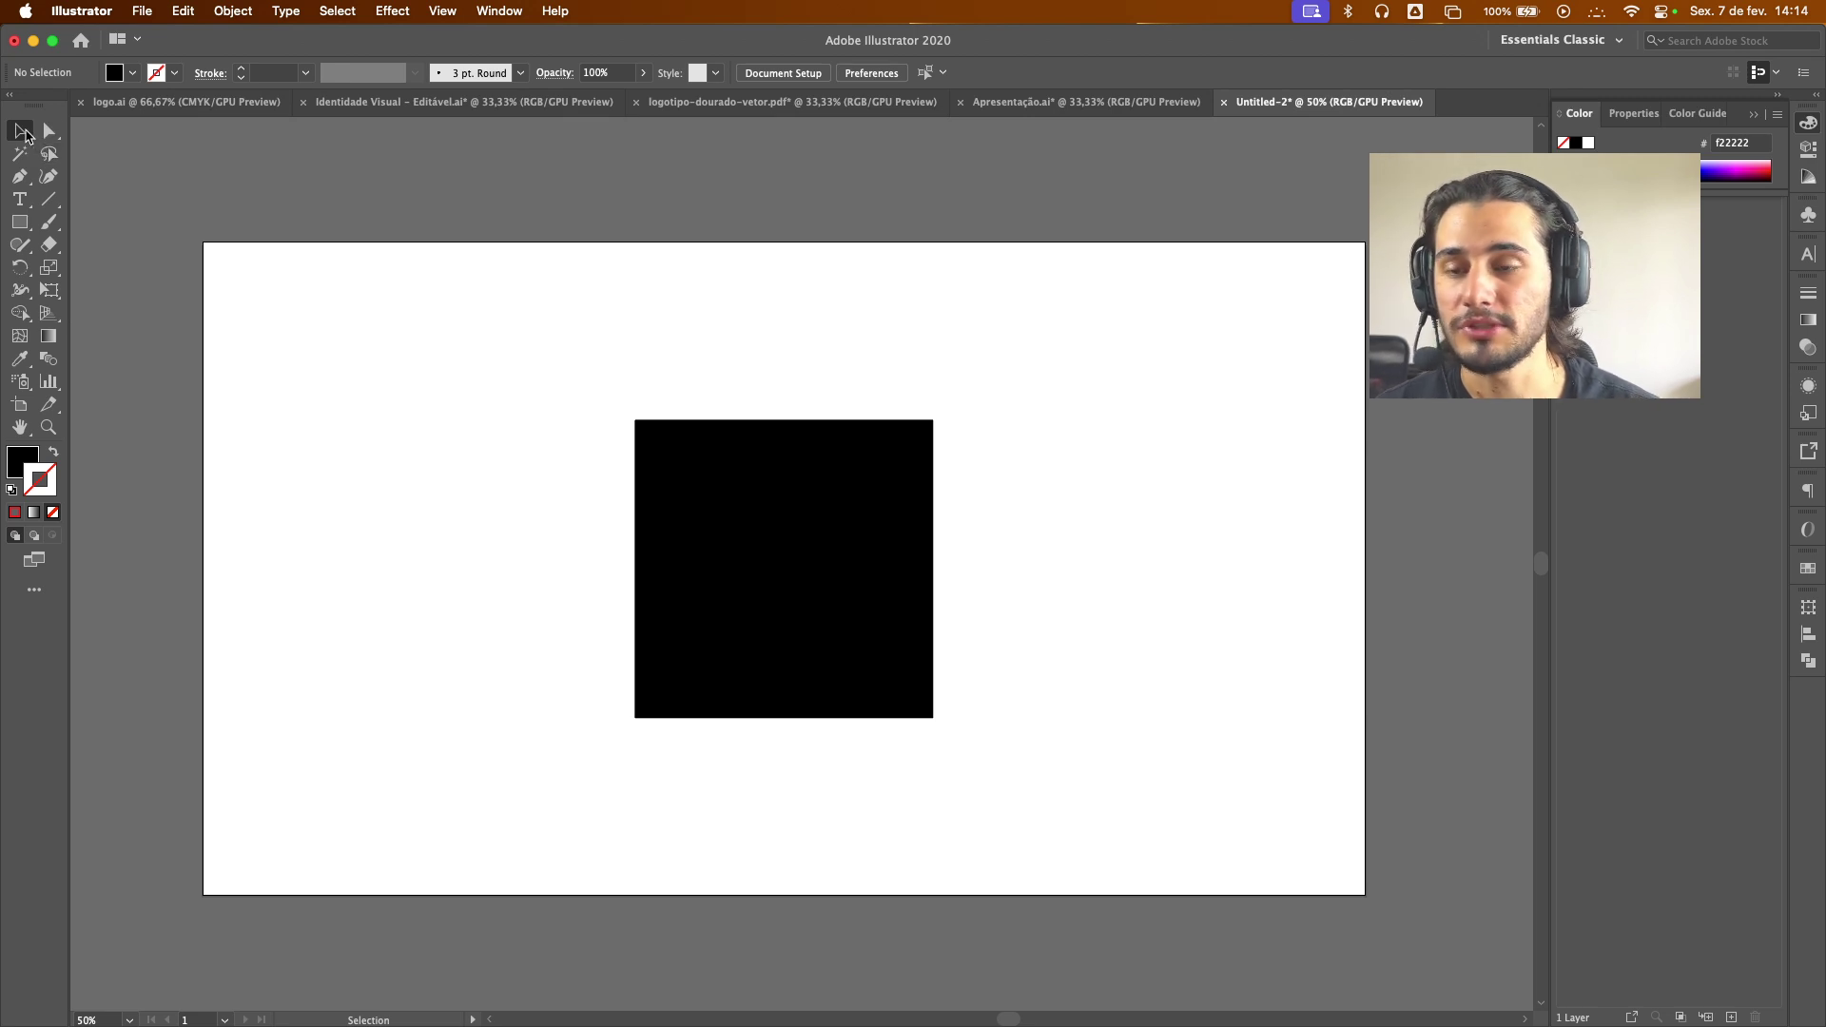
Try moving the square up and to the left with the Selection tool, and undo the move
click(746, 603)
drag(802, 548, 668, 474)
key(super+z)
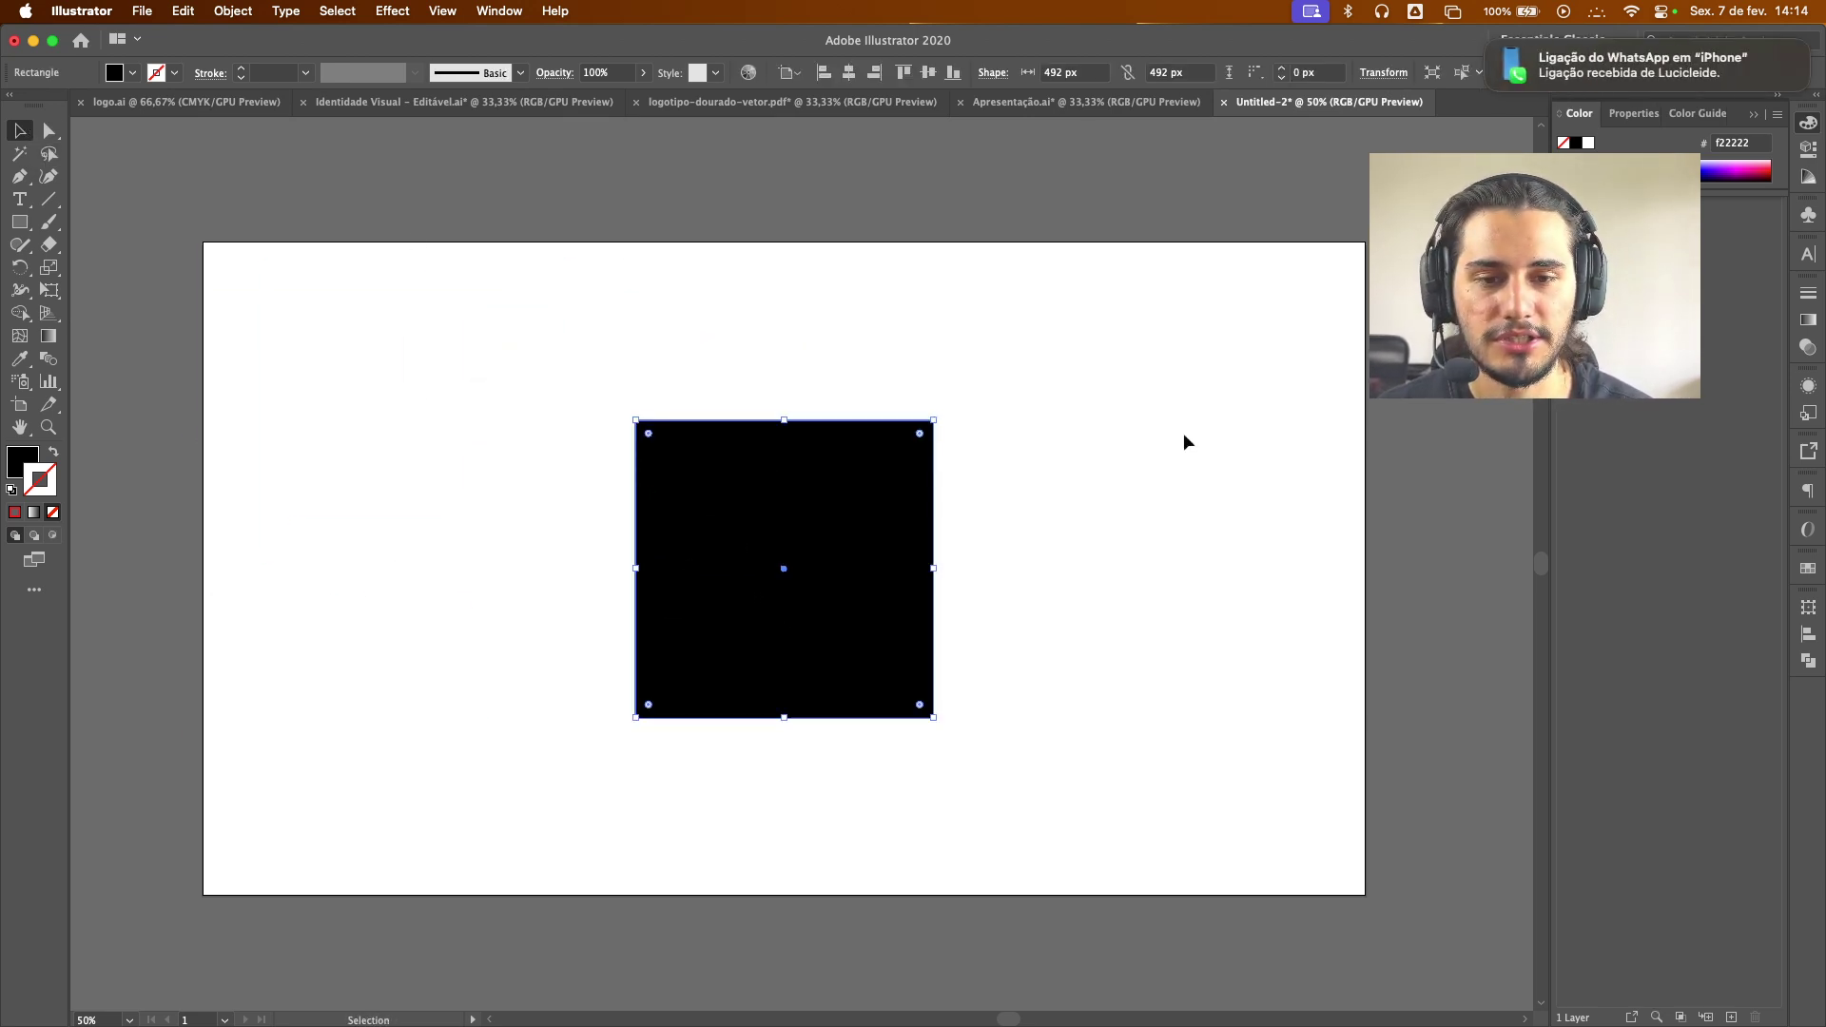
click(1183, 432)
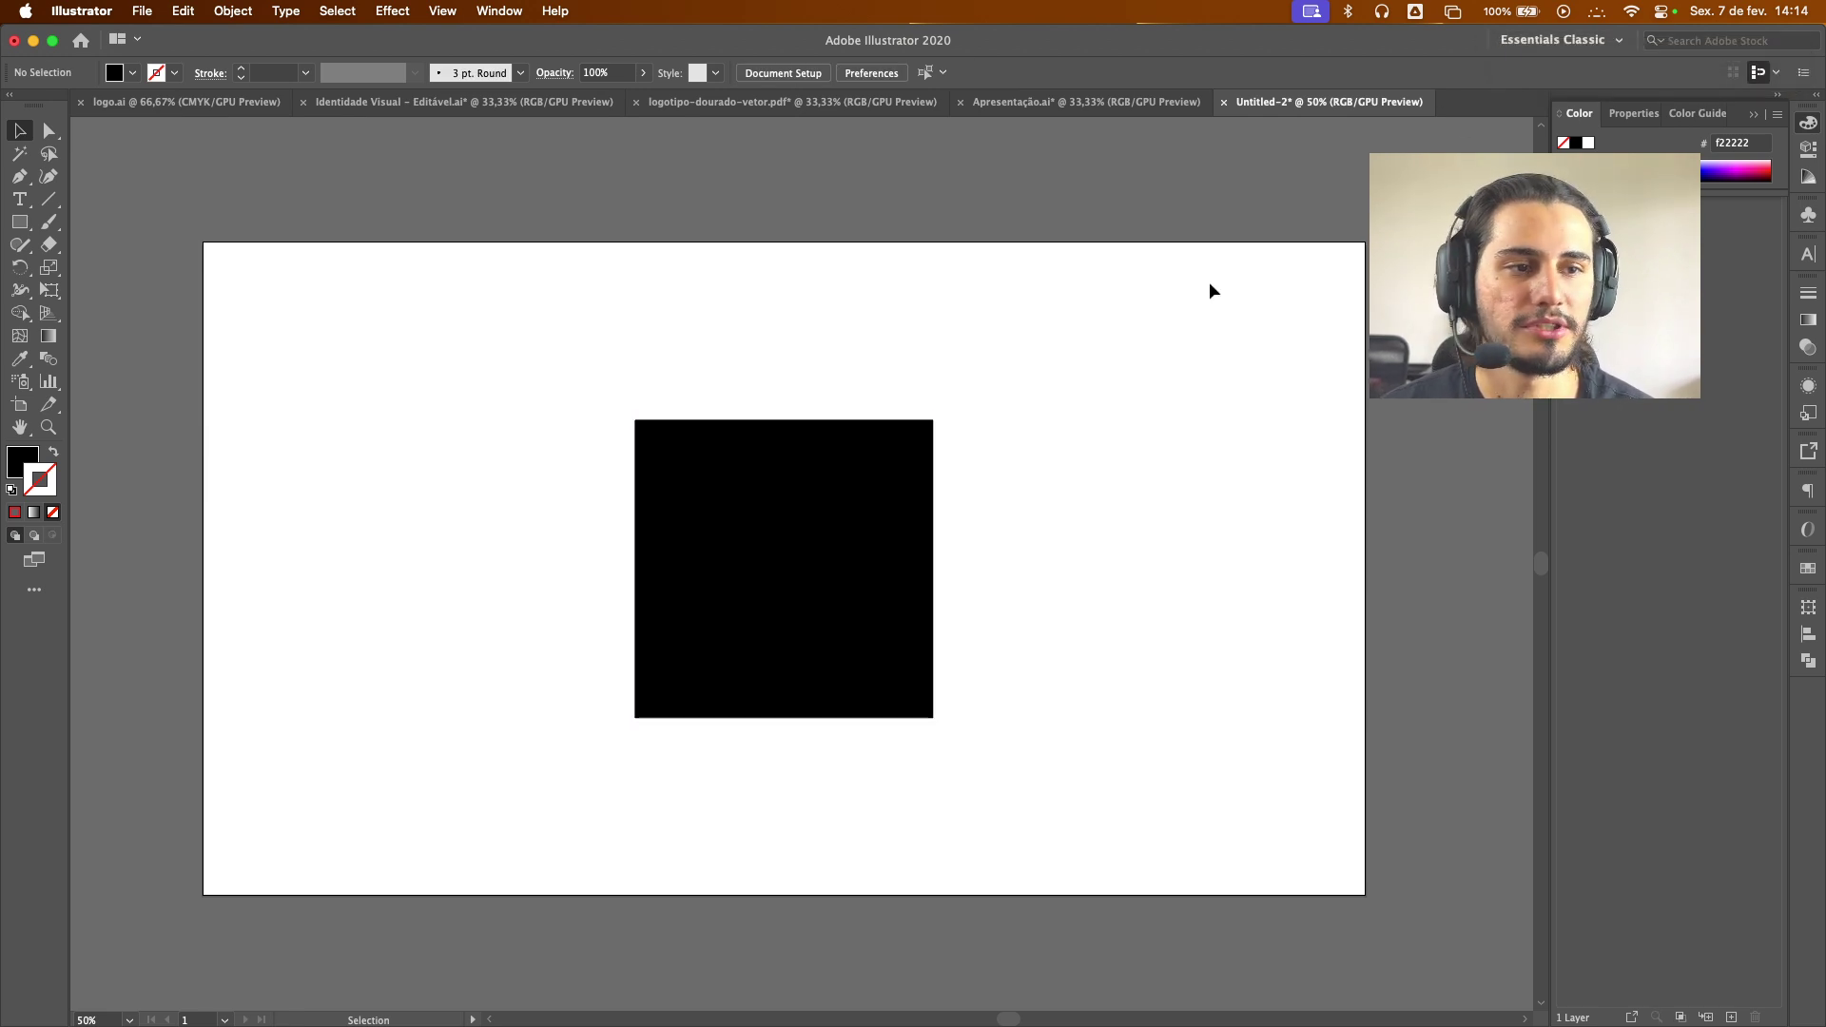
Try rounding the square's corners with its corner widgets and return them to sharp corners
click(750, 542)
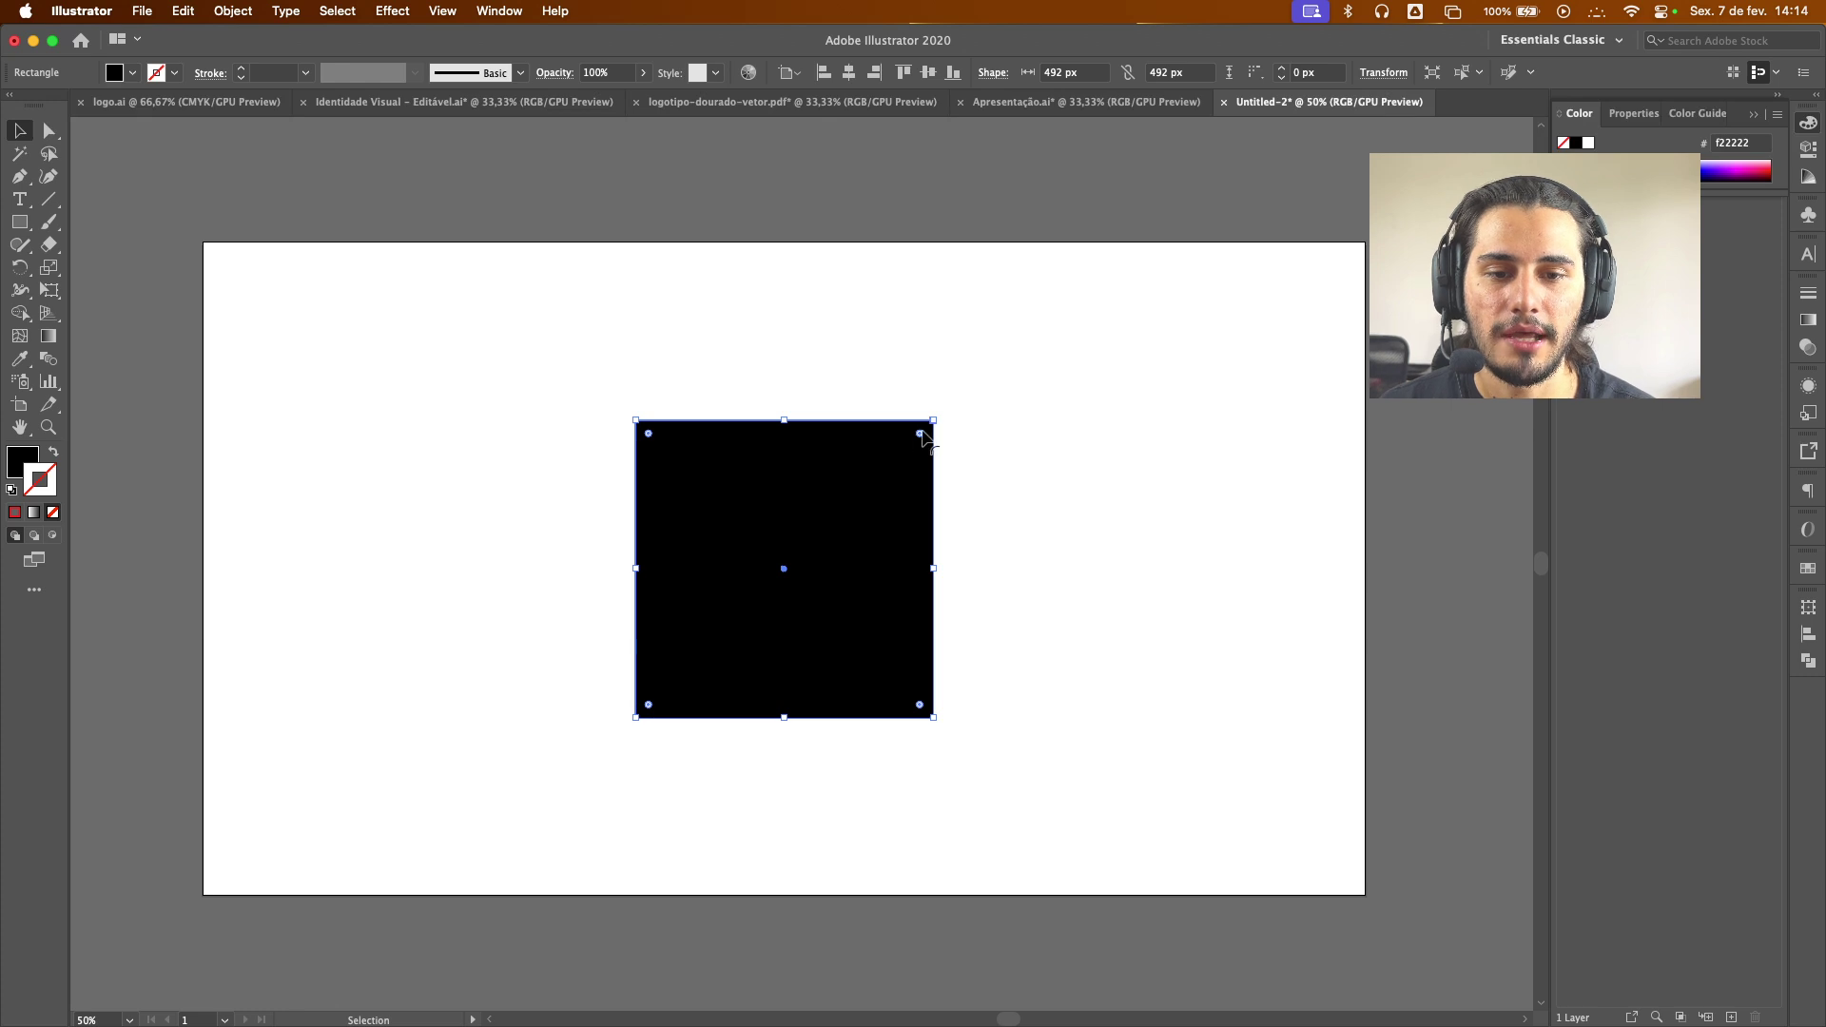
mouse_move(918, 434)
mouse_down()
mouse_move(733, 524)
mouse_move(919, 433)
mouse_up()
drag(1067, 367, 851, 481)
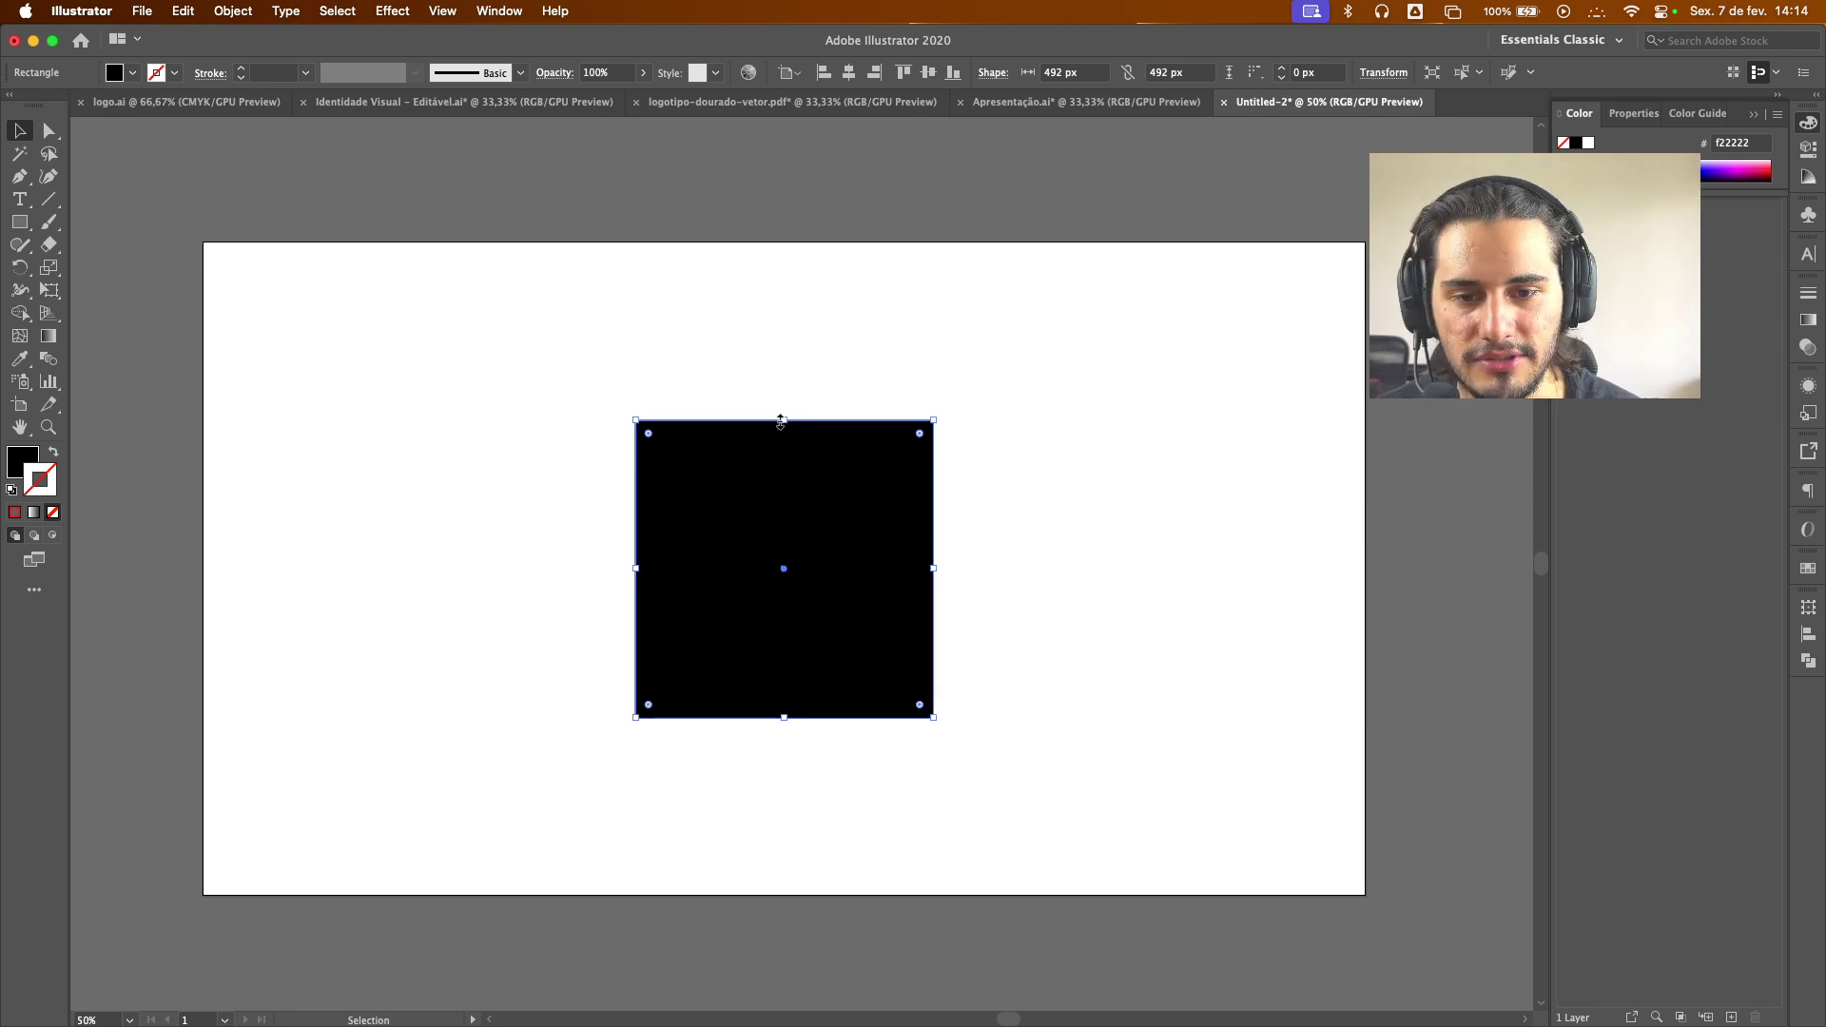
Stretch the square freehand into an upright rectangle about 561 px wide and 690.5 px high
drag(784, 419, 785, 375)
drag(933, 545, 1134, 549)
mouse_move(982, 557)
mouse_down()
mouse_move(790, 561)
mouse_move(977, 546)
mouse_up()
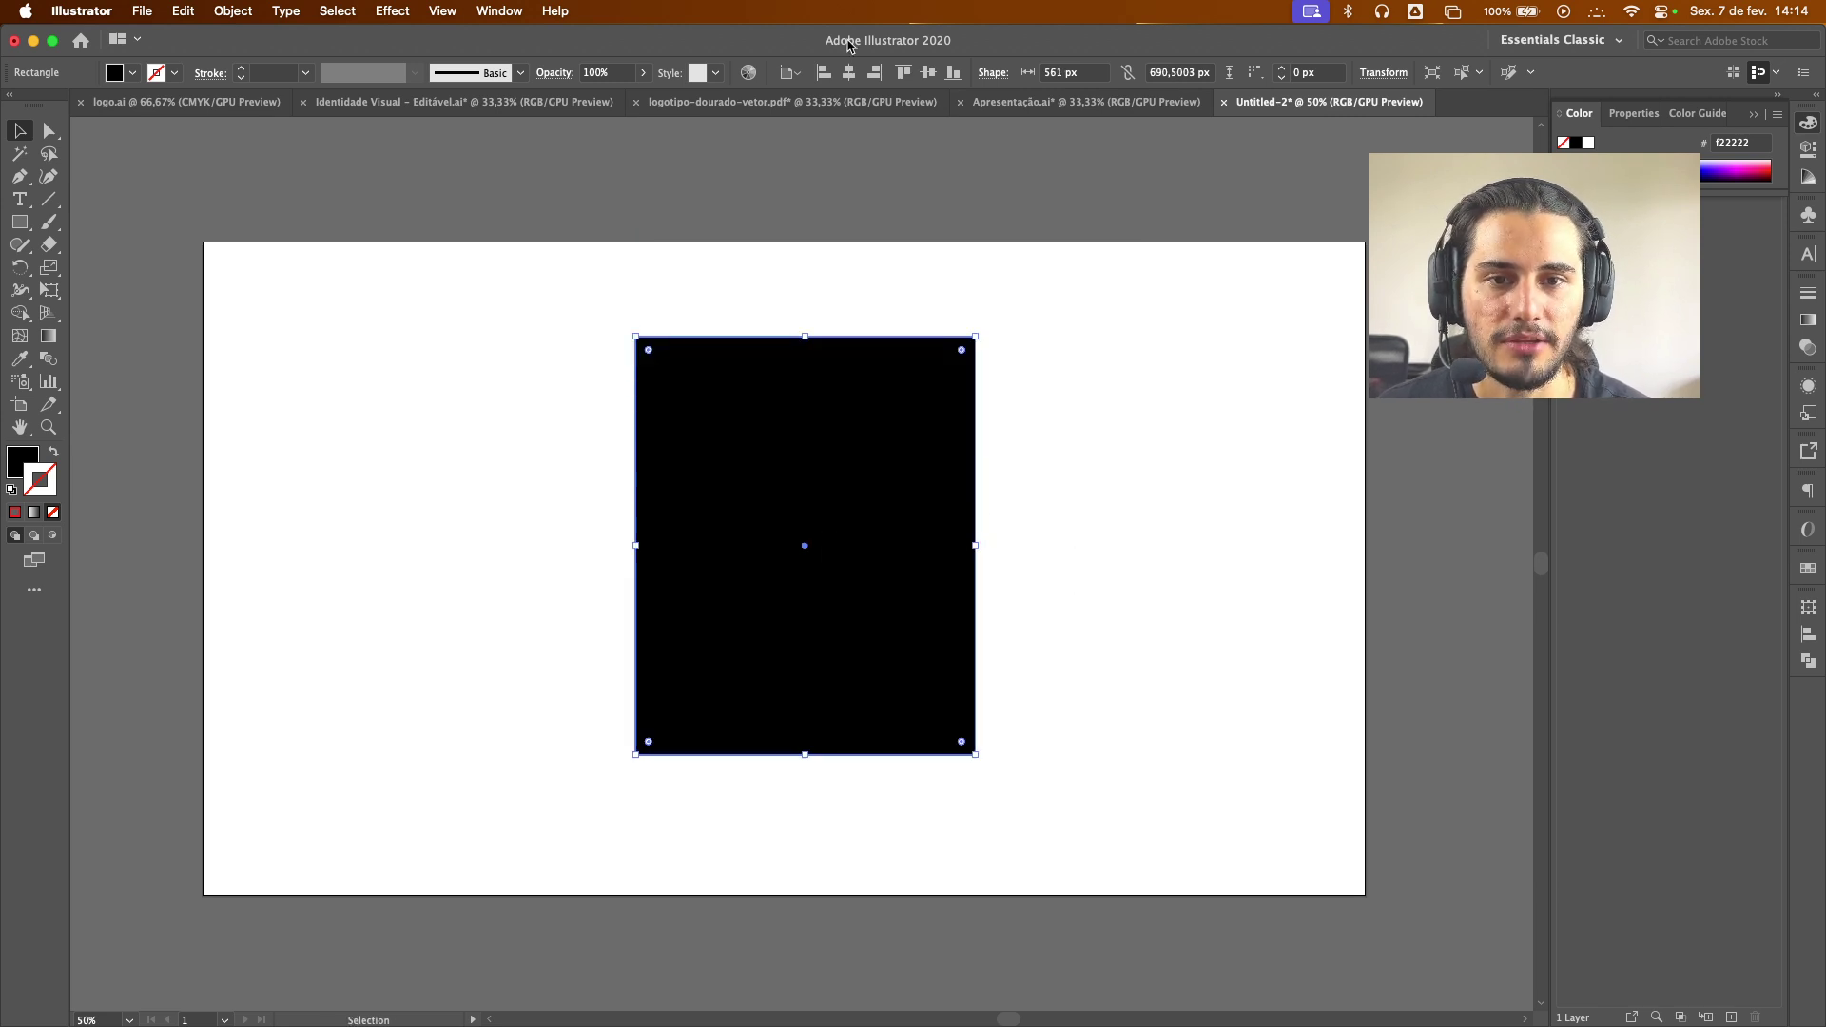
Centre the rectangle horizontally and vertically on the artboard and deselect it
click(851, 73)
click(928, 73)
click(1065, 362)
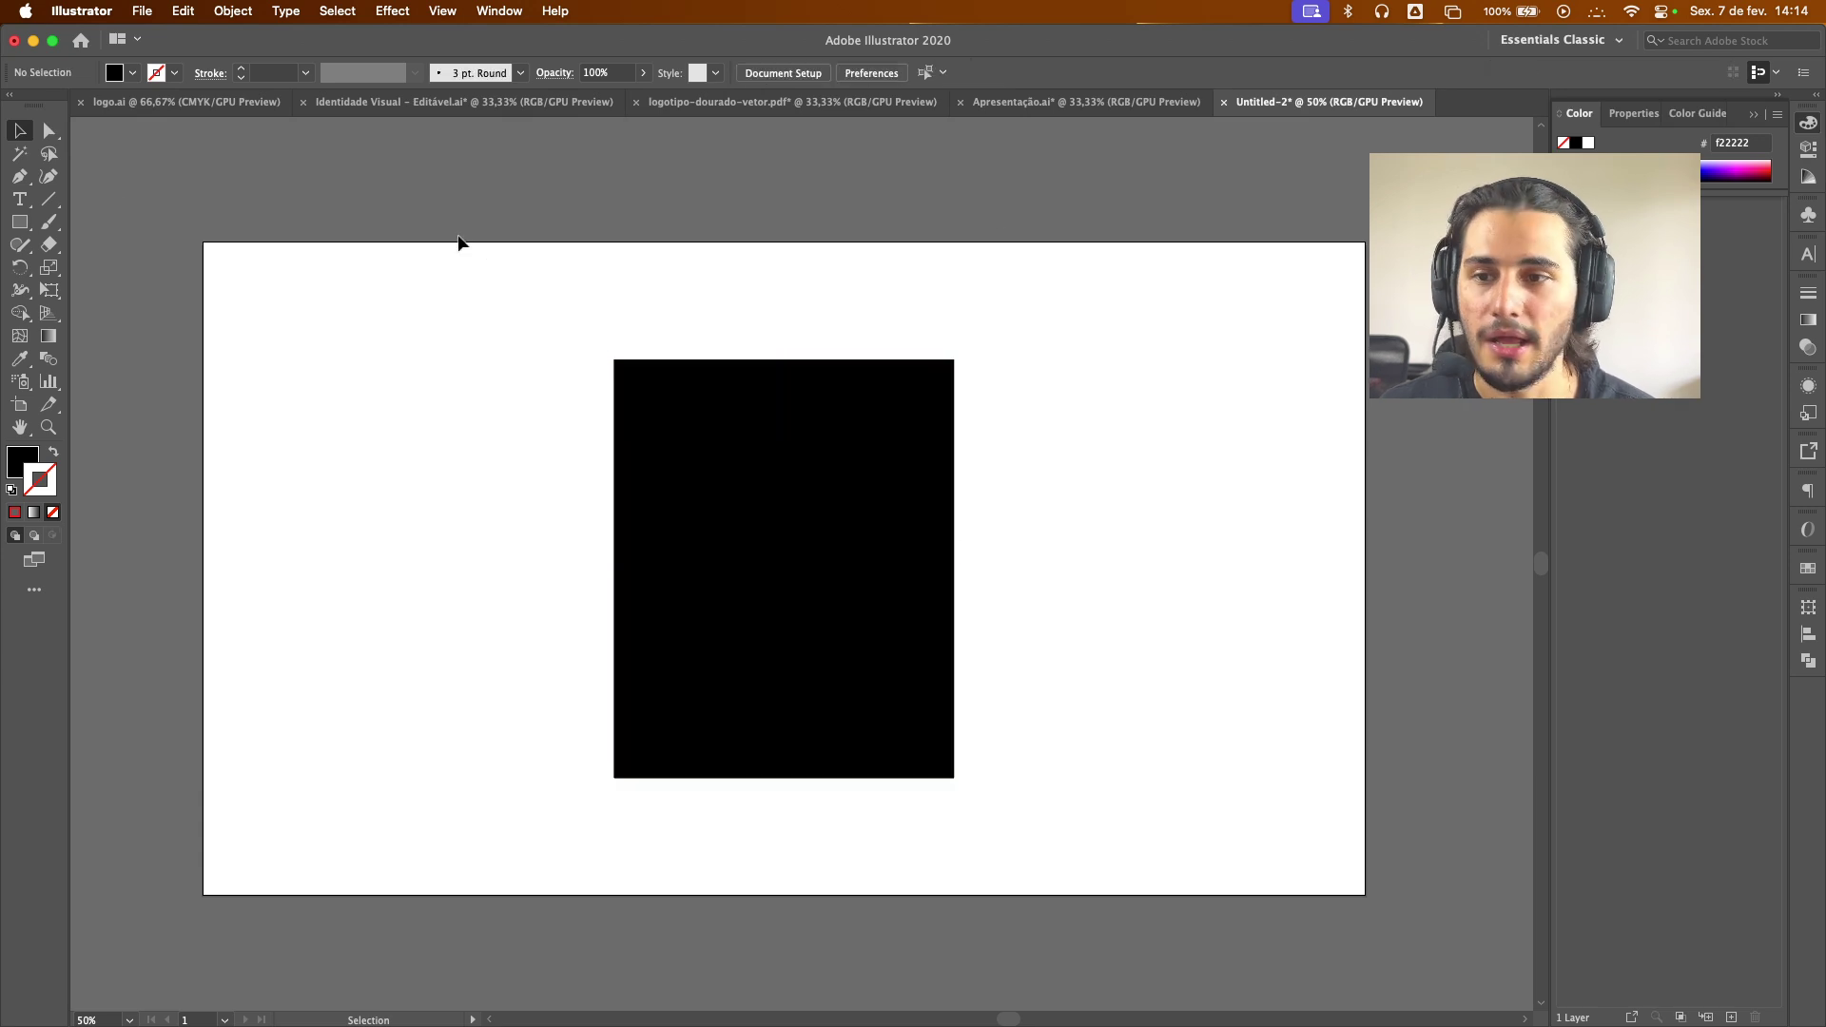
Try rounding only the rectangle's top-left corner by about 561 px with the Direct Selection tool, and undo it
click(50, 130)
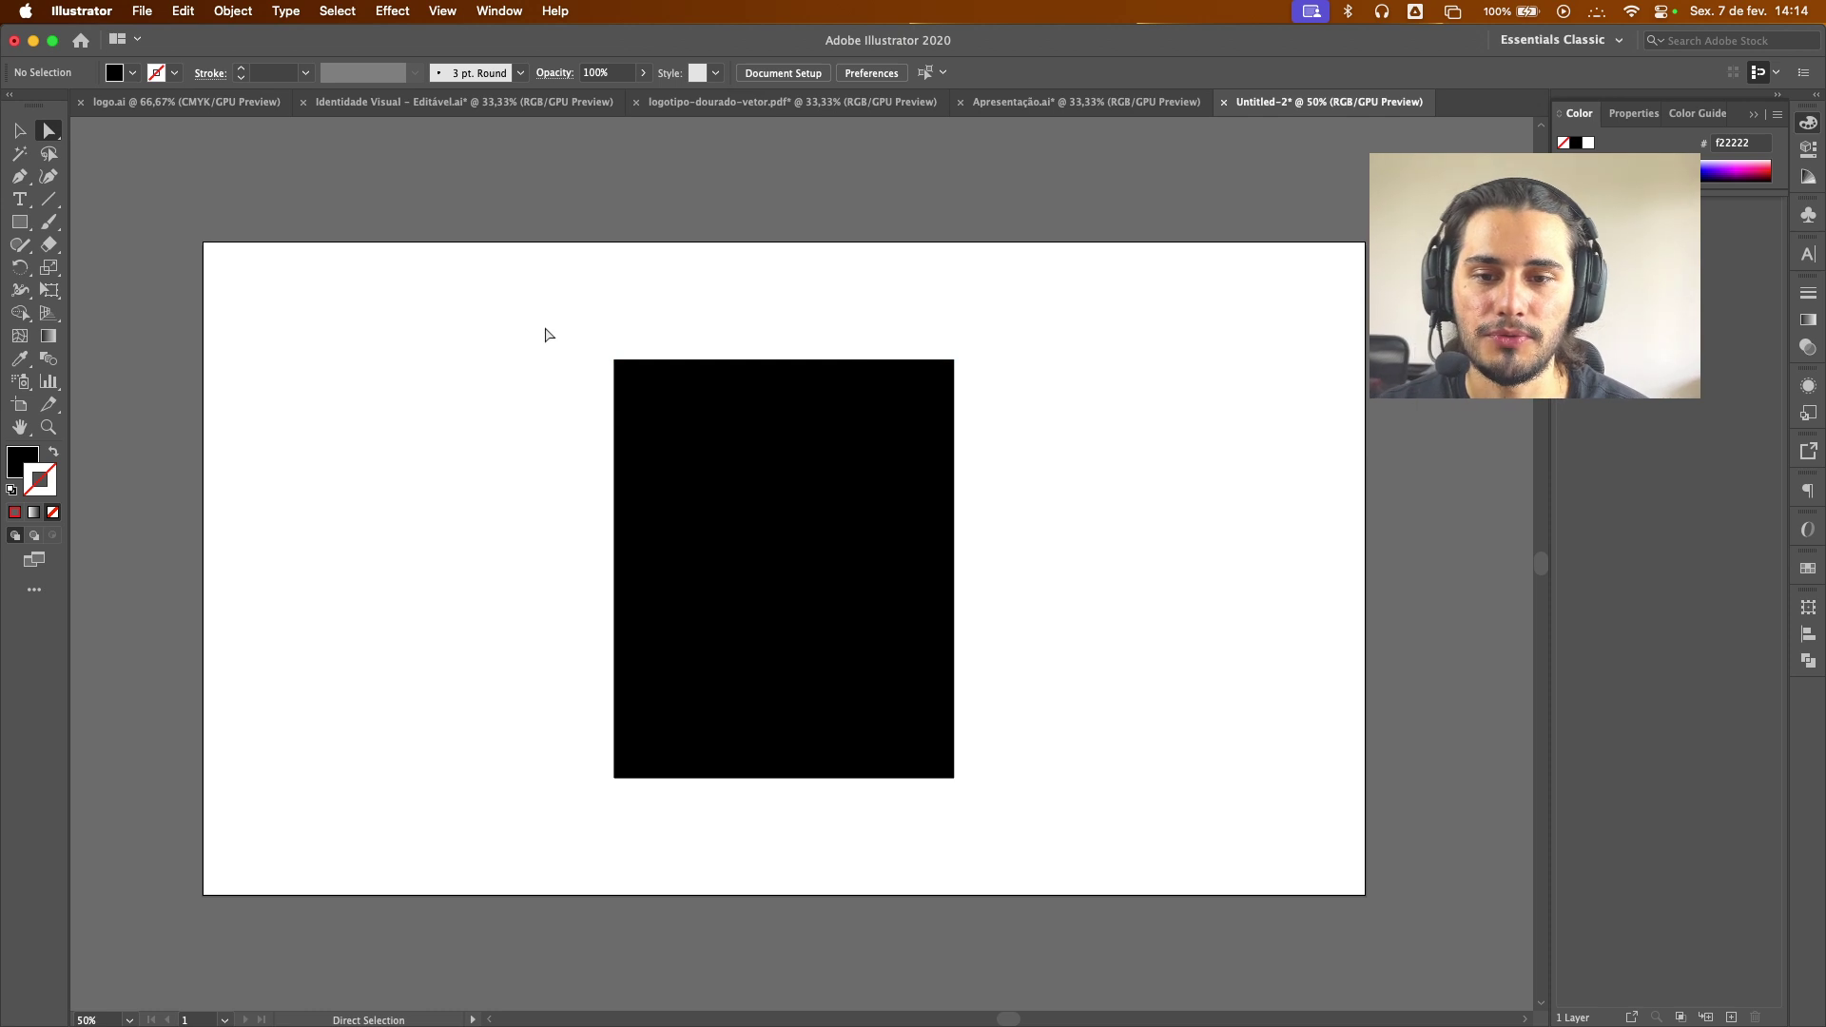
drag(559, 332, 1142, 659)
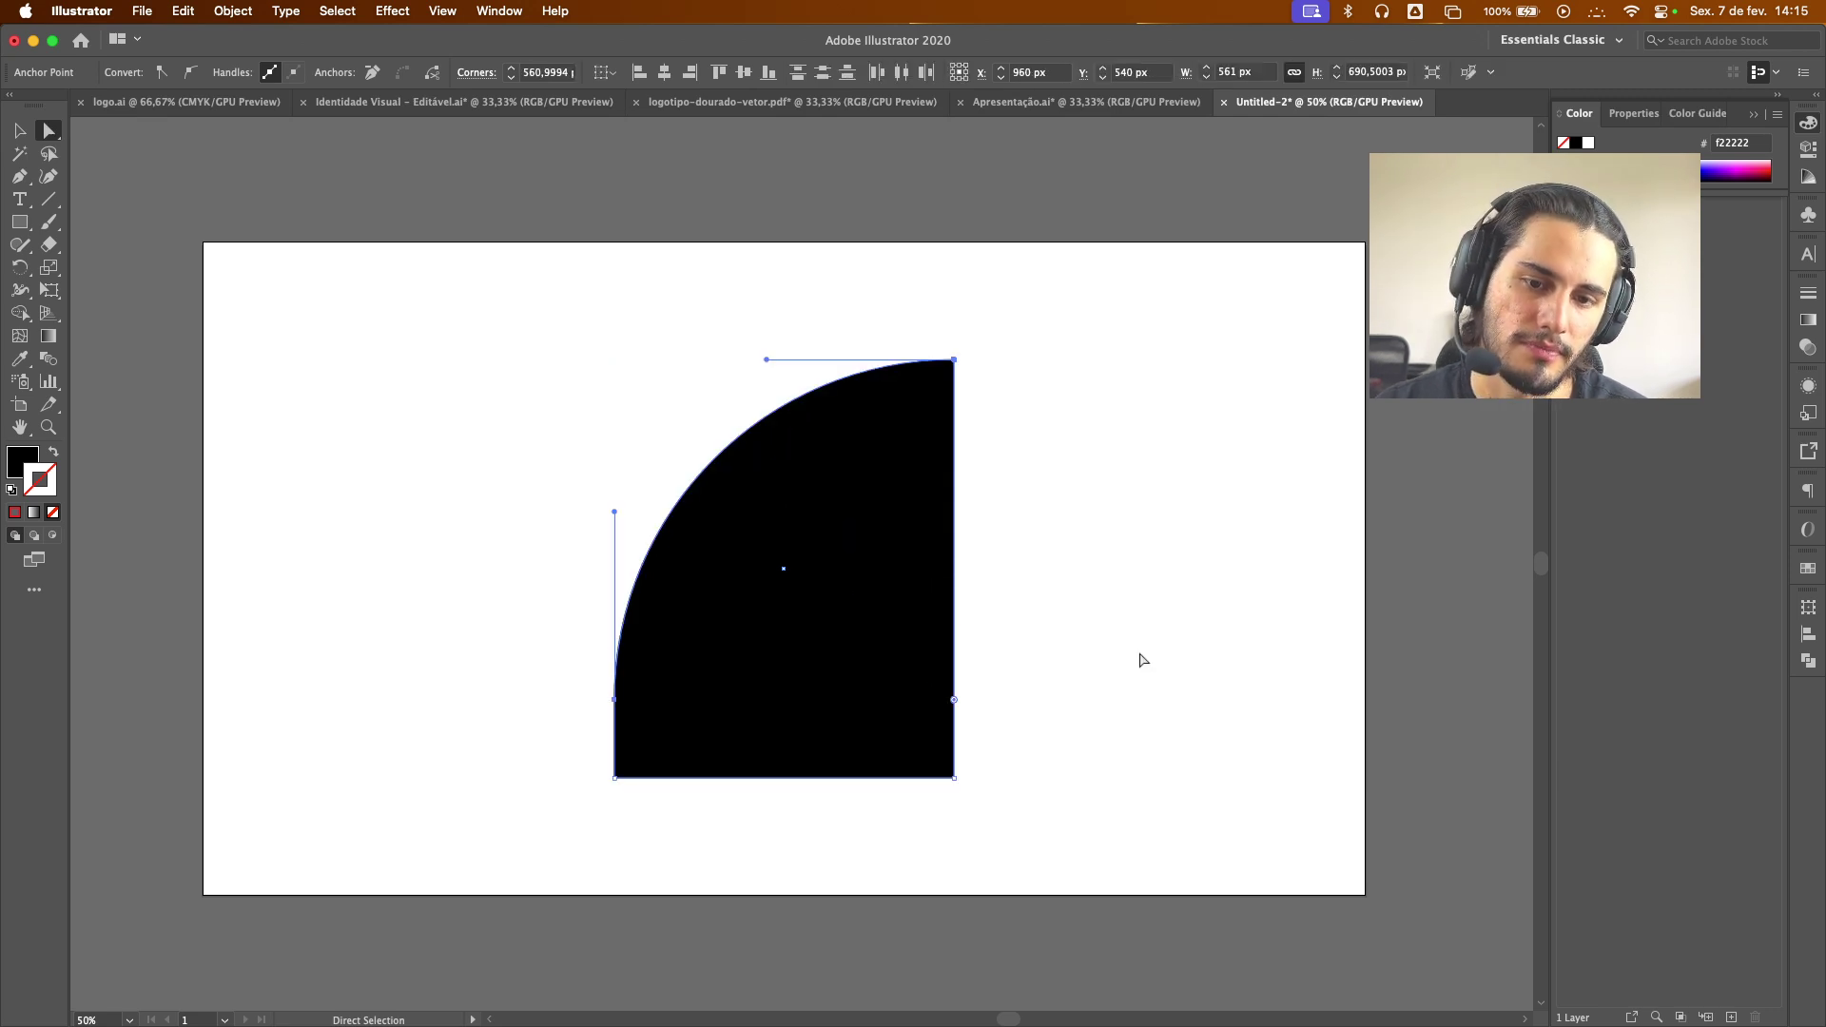
key(super+z)
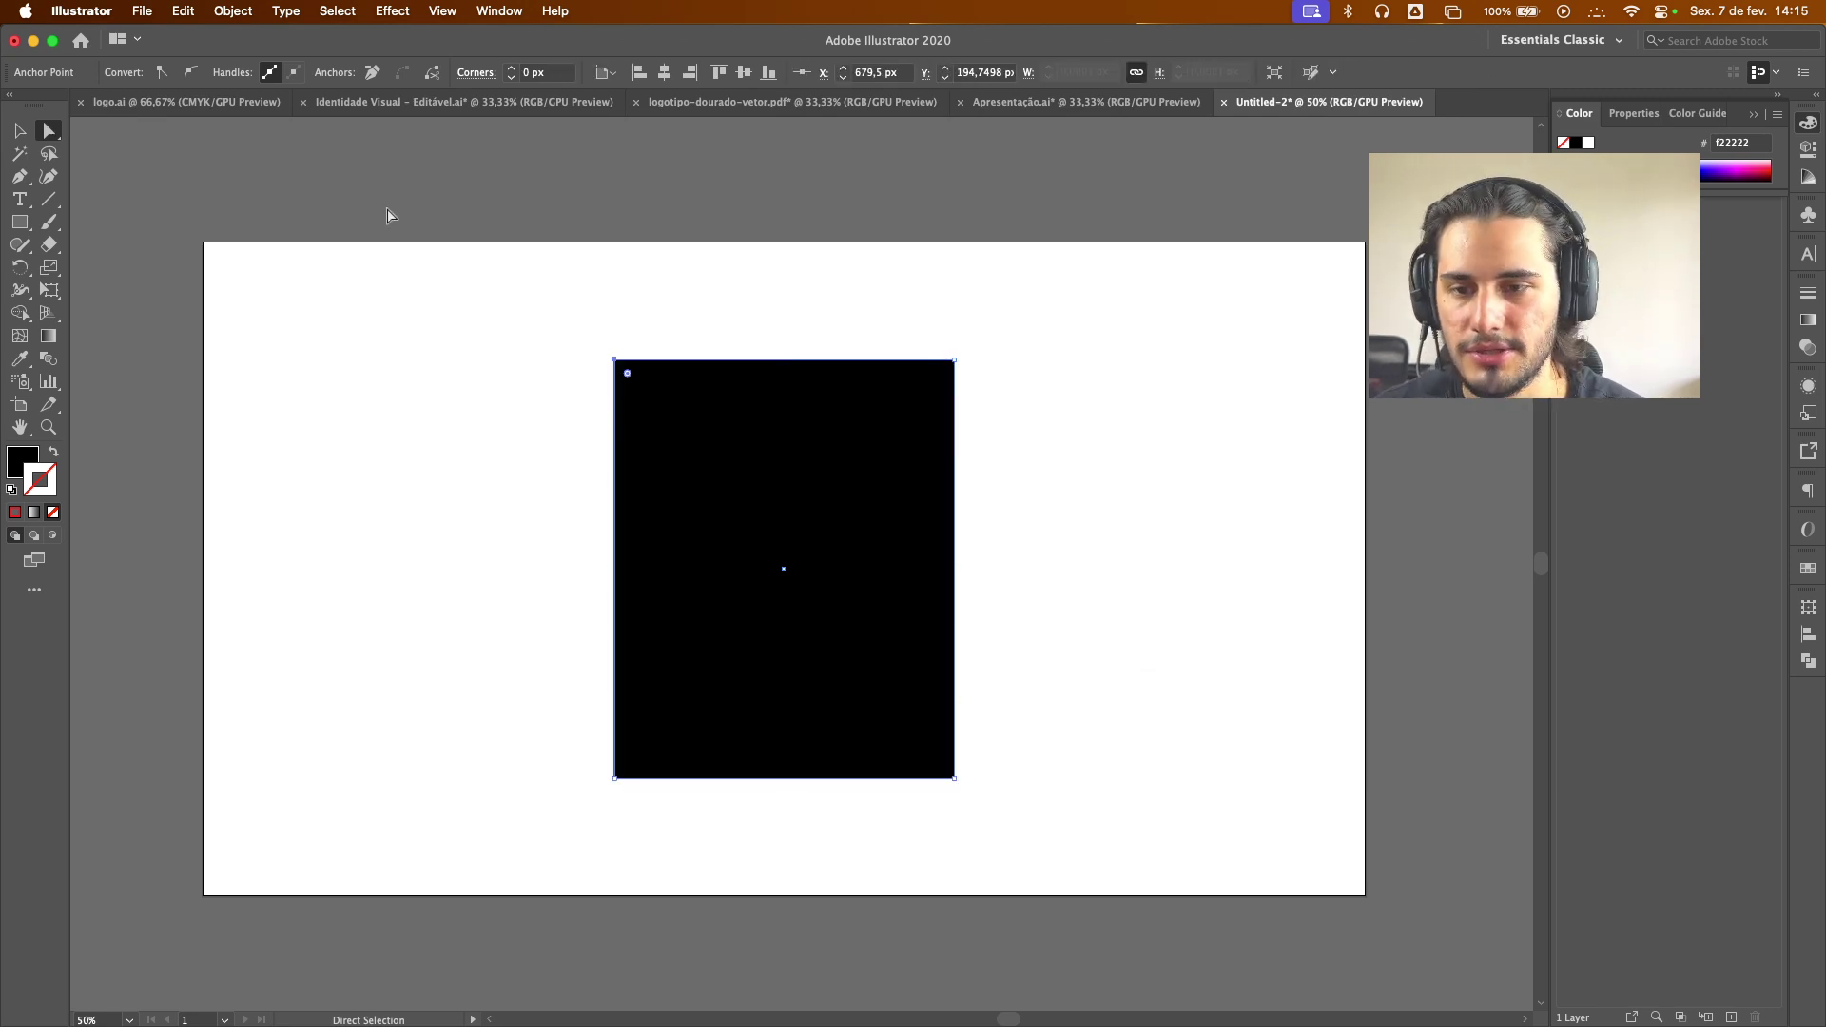
Try rounding all four corners of the rectangle at once with the Selection tool, and undo the rounding
click(20, 130)
click(373, 317)
click(618, 386)
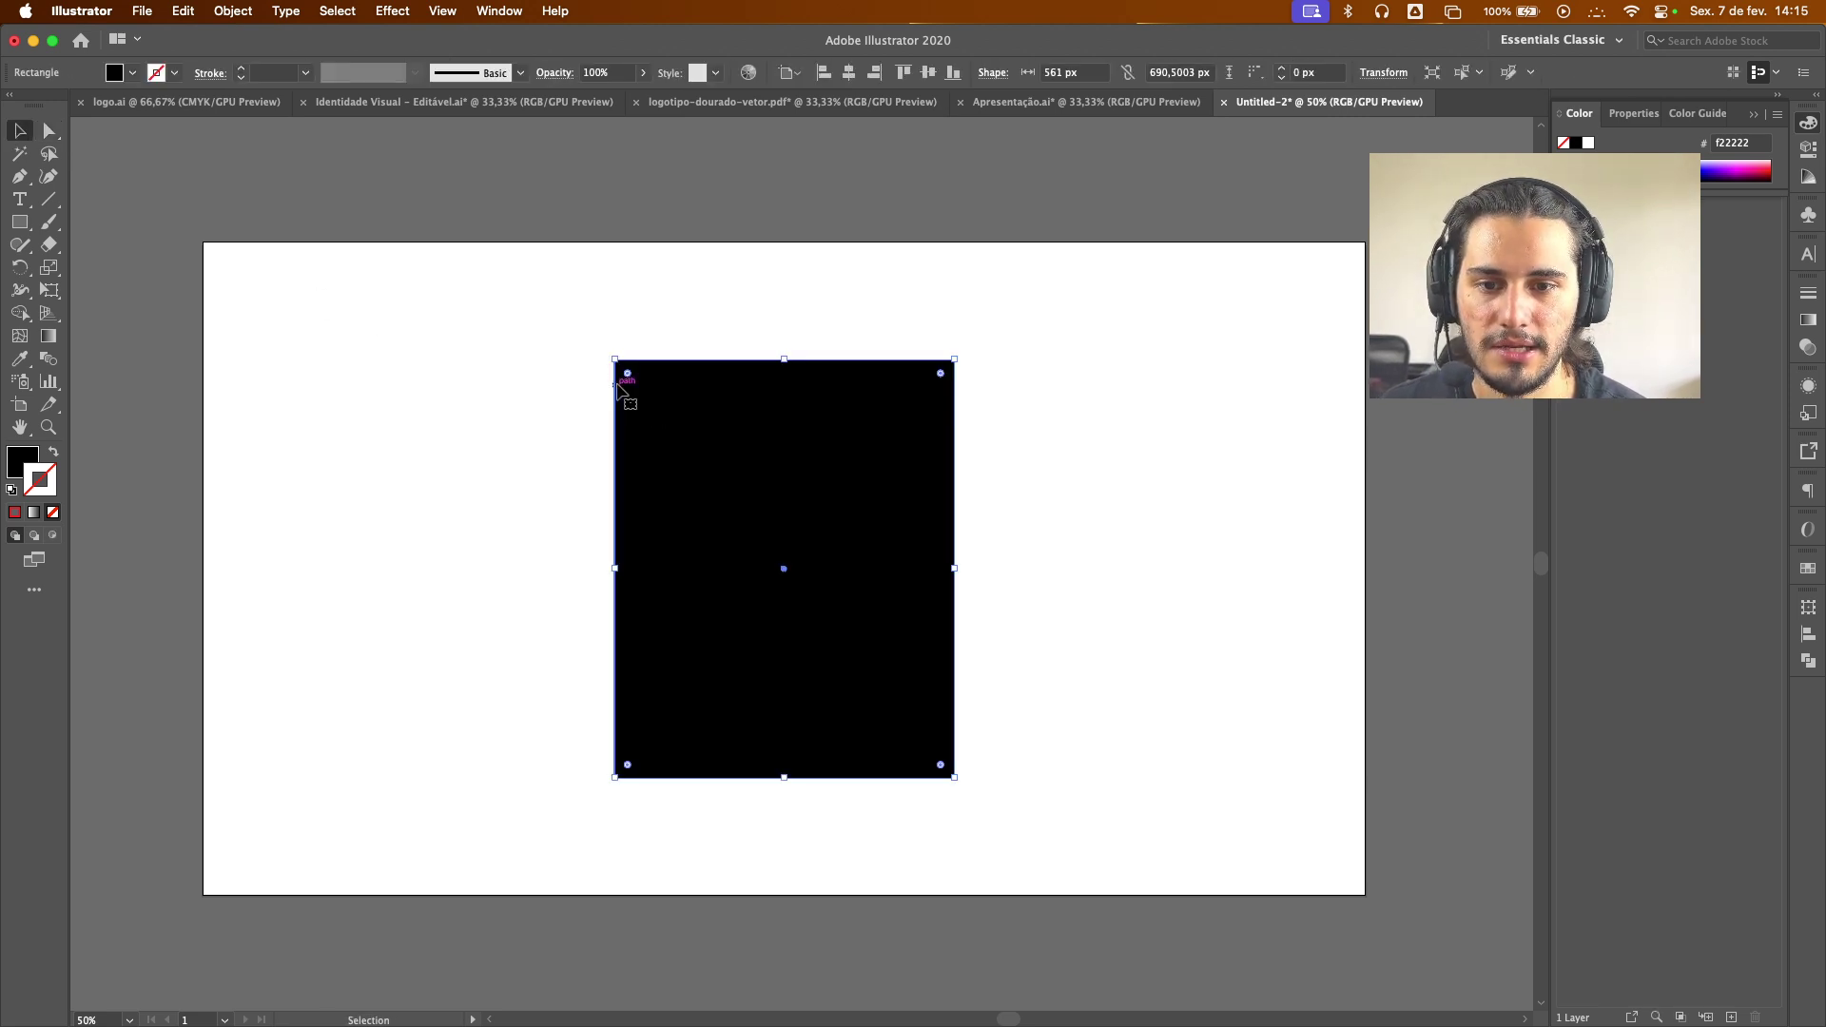
drag(628, 376, 1024, 618)
key(super+z)
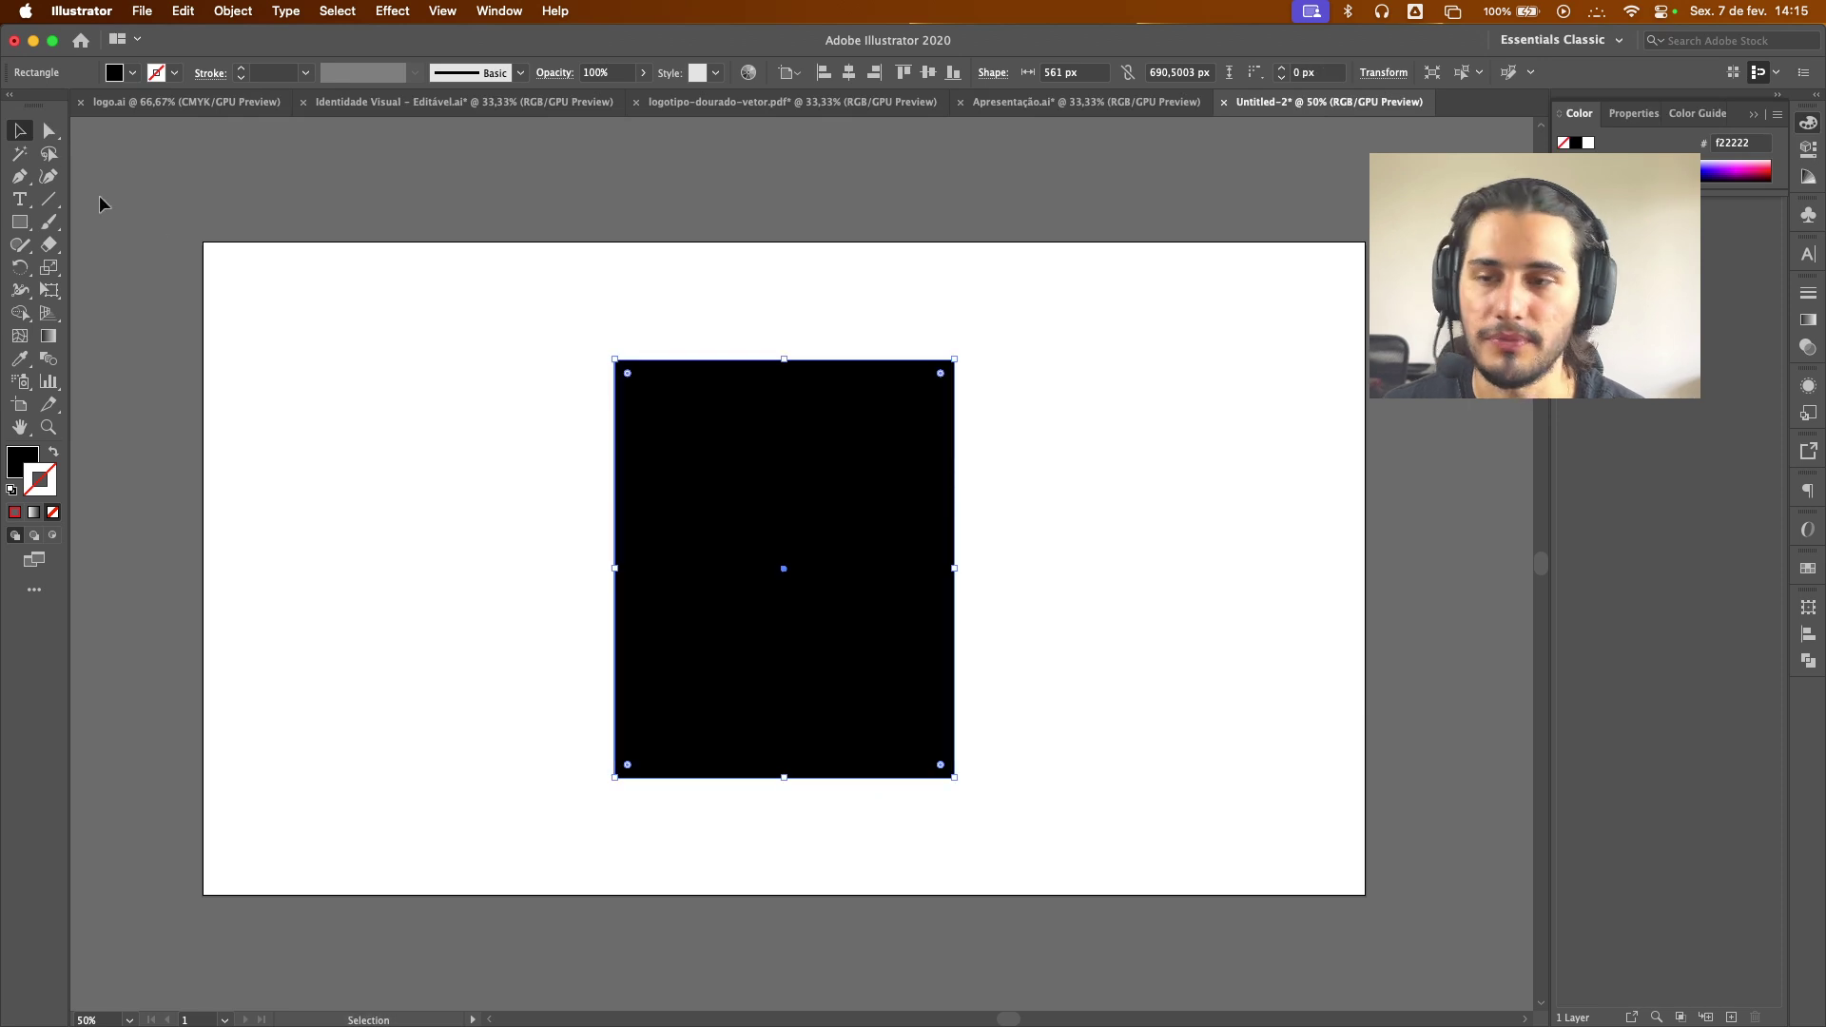
Try rounding just the rectangle's top-left corner by about 419 px with the Direct Selection tool, and undo the rounding
click(51, 140)
drag(531, 311, 884, 607)
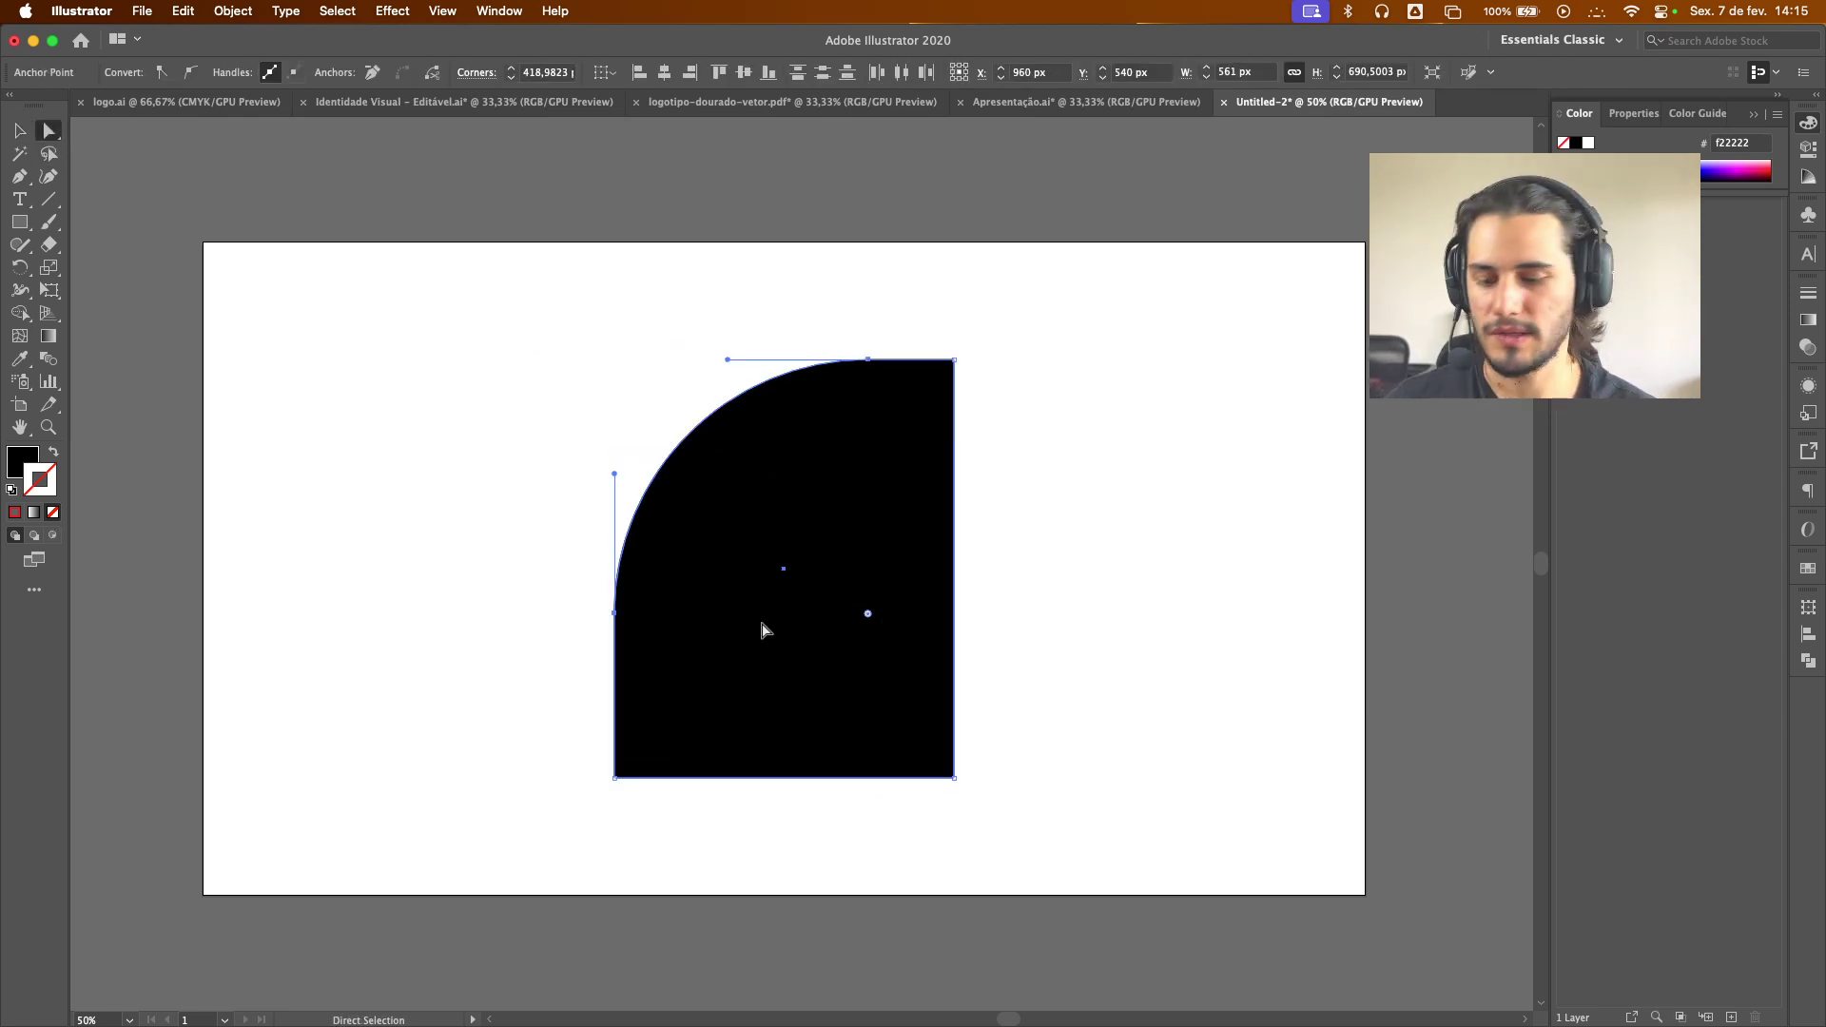
key(super+z)
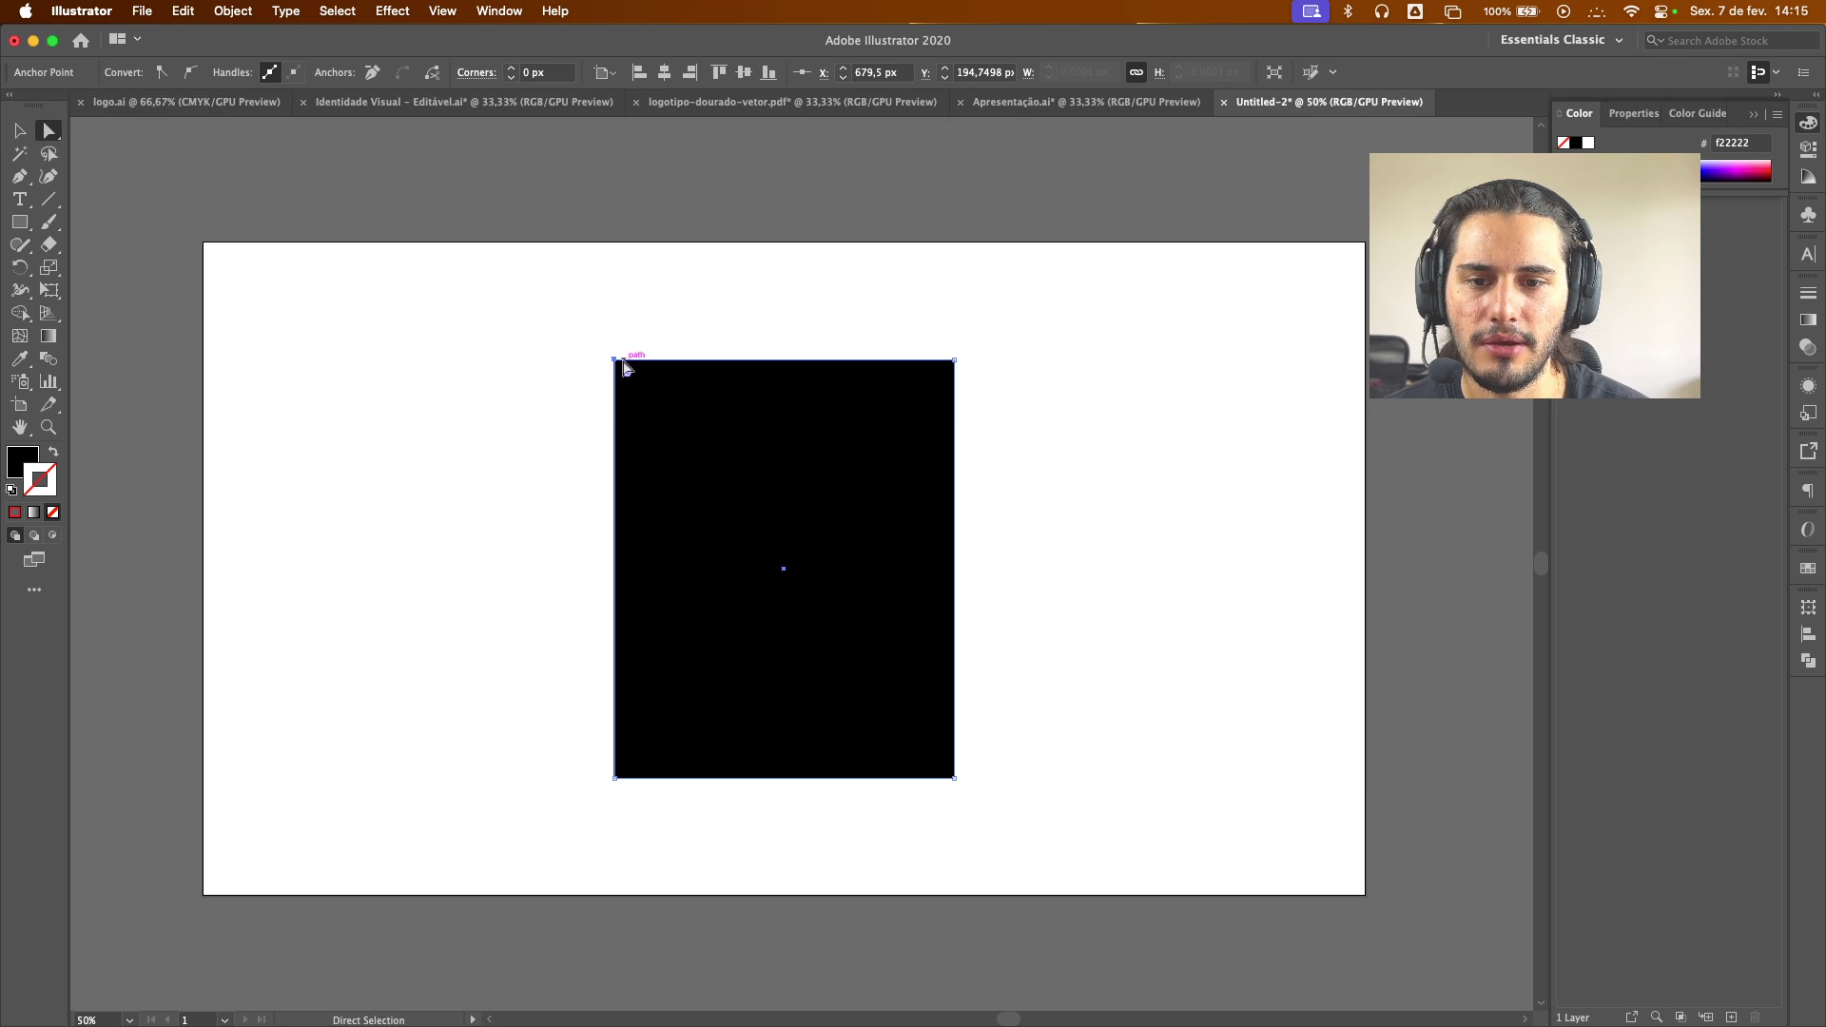
Move the rectangle's top-left anchor point outwards to about X 180 px, Y 273 px, and deselect the shape
drag(614, 360, 311, 409)
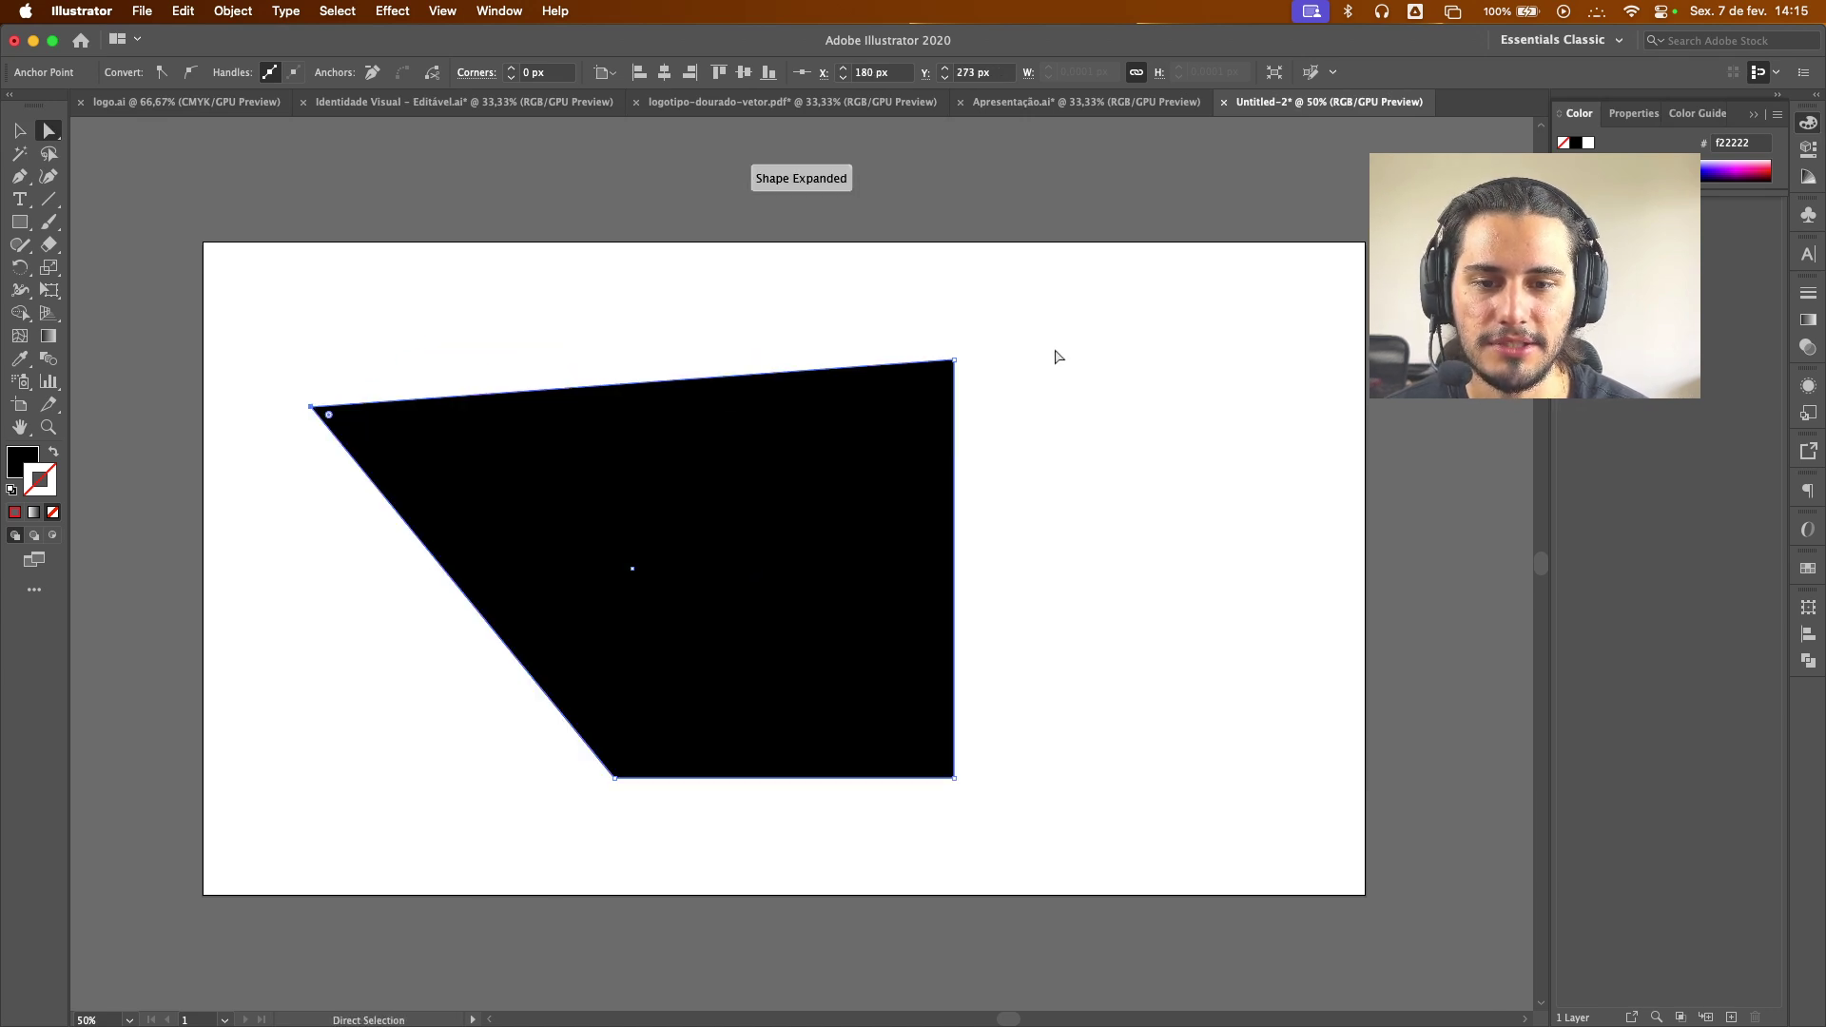
click(1145, 337)
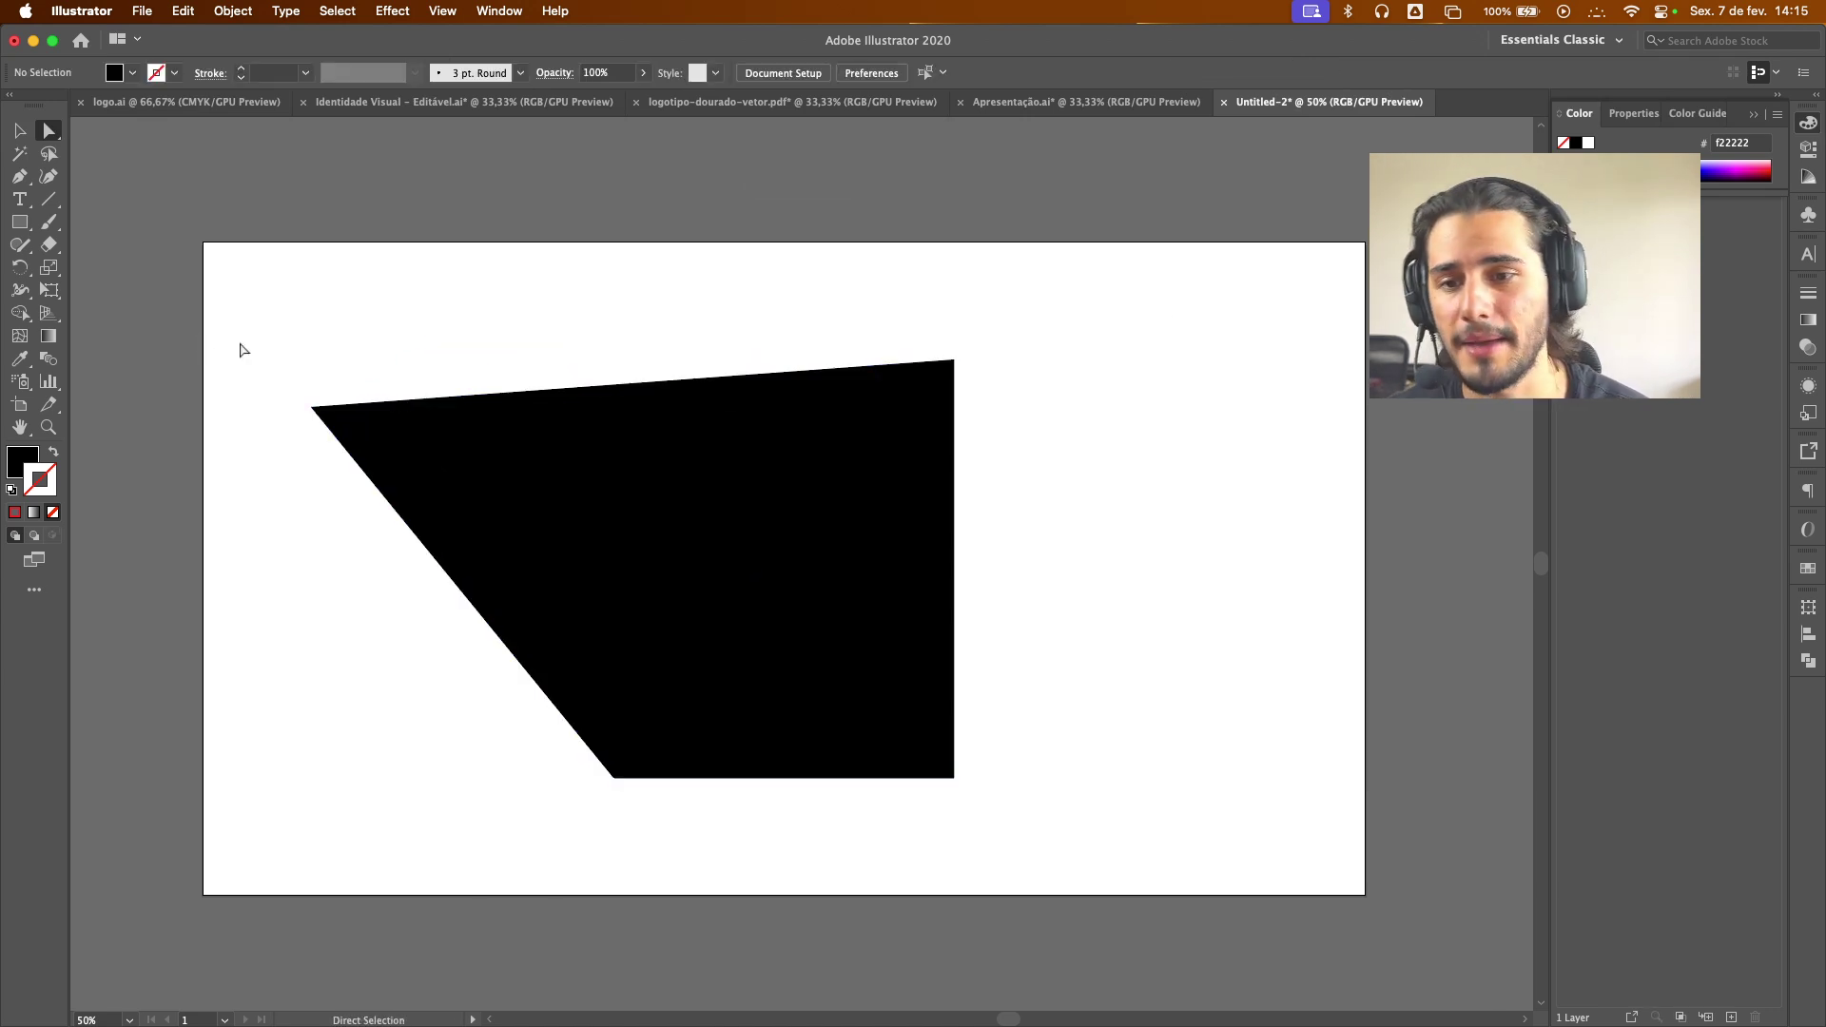
Move the shape's top-left anchor point inwards to about X 540 px, Y 246 px, and delete that anchor
drag(315, 409, 533, 393)
click(403, 351)
drag(443, 333, 582, 463)
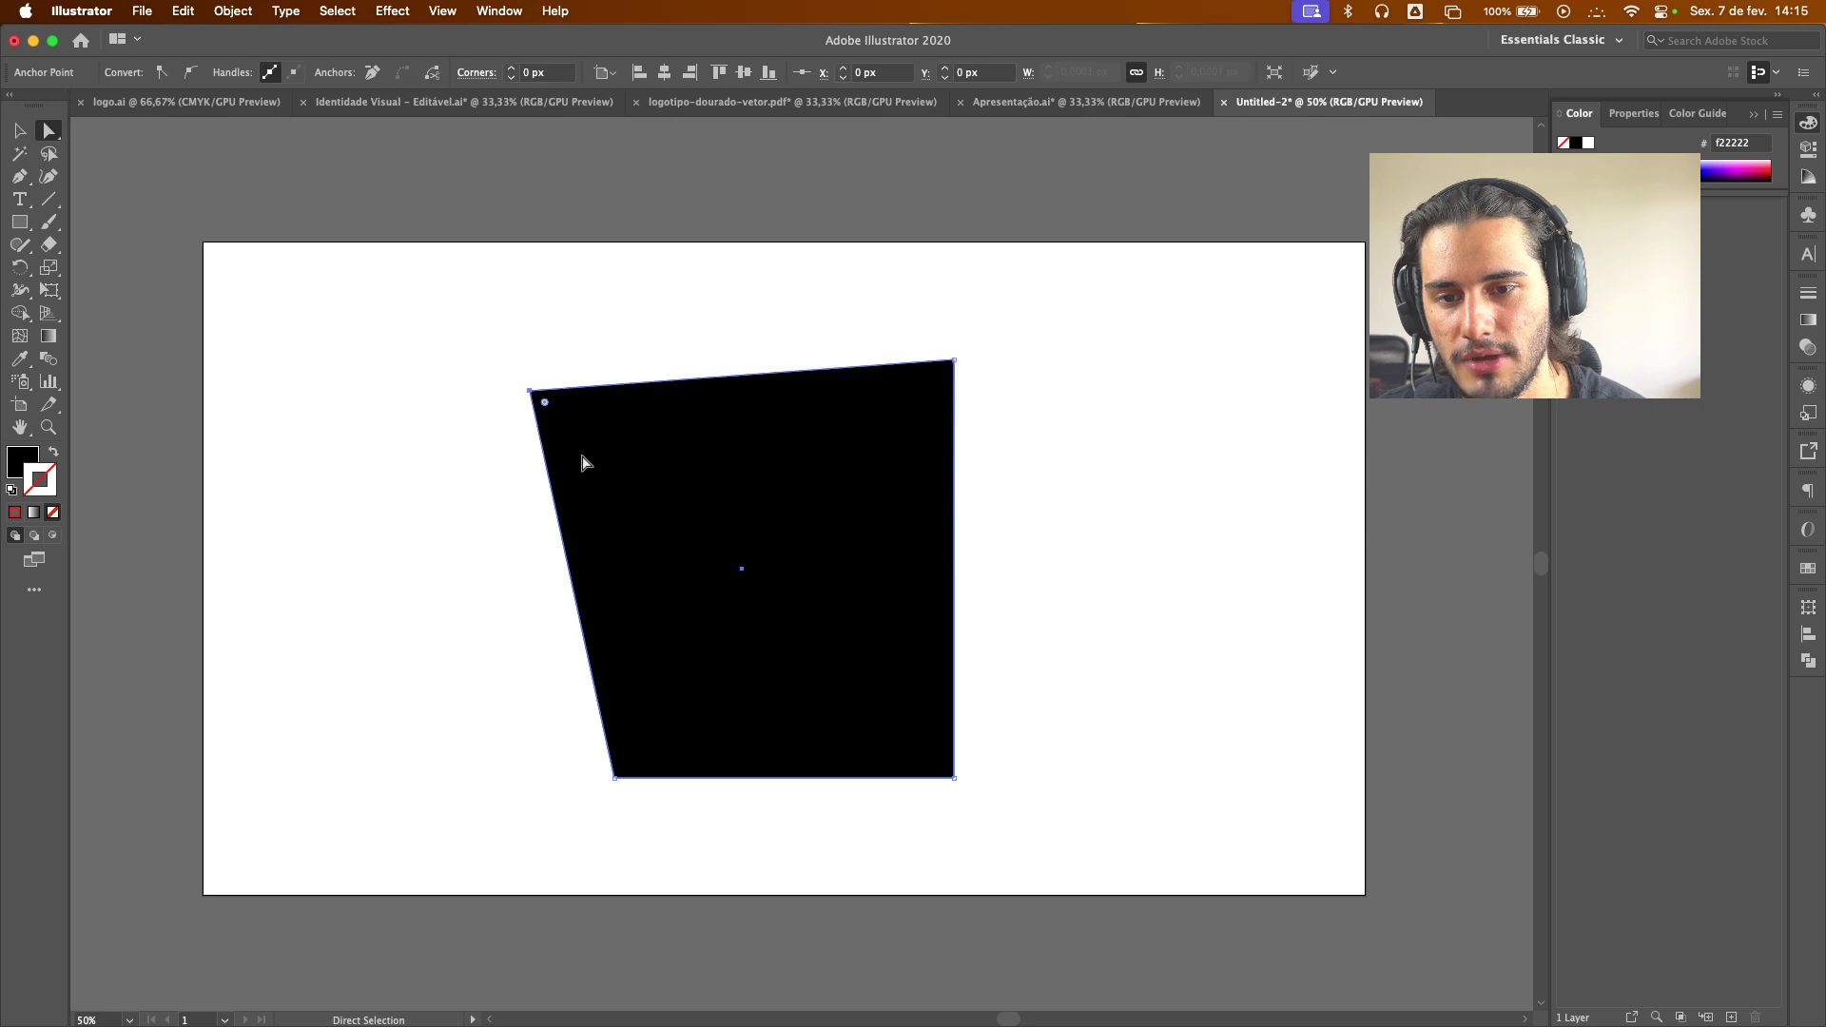
key(Delete)
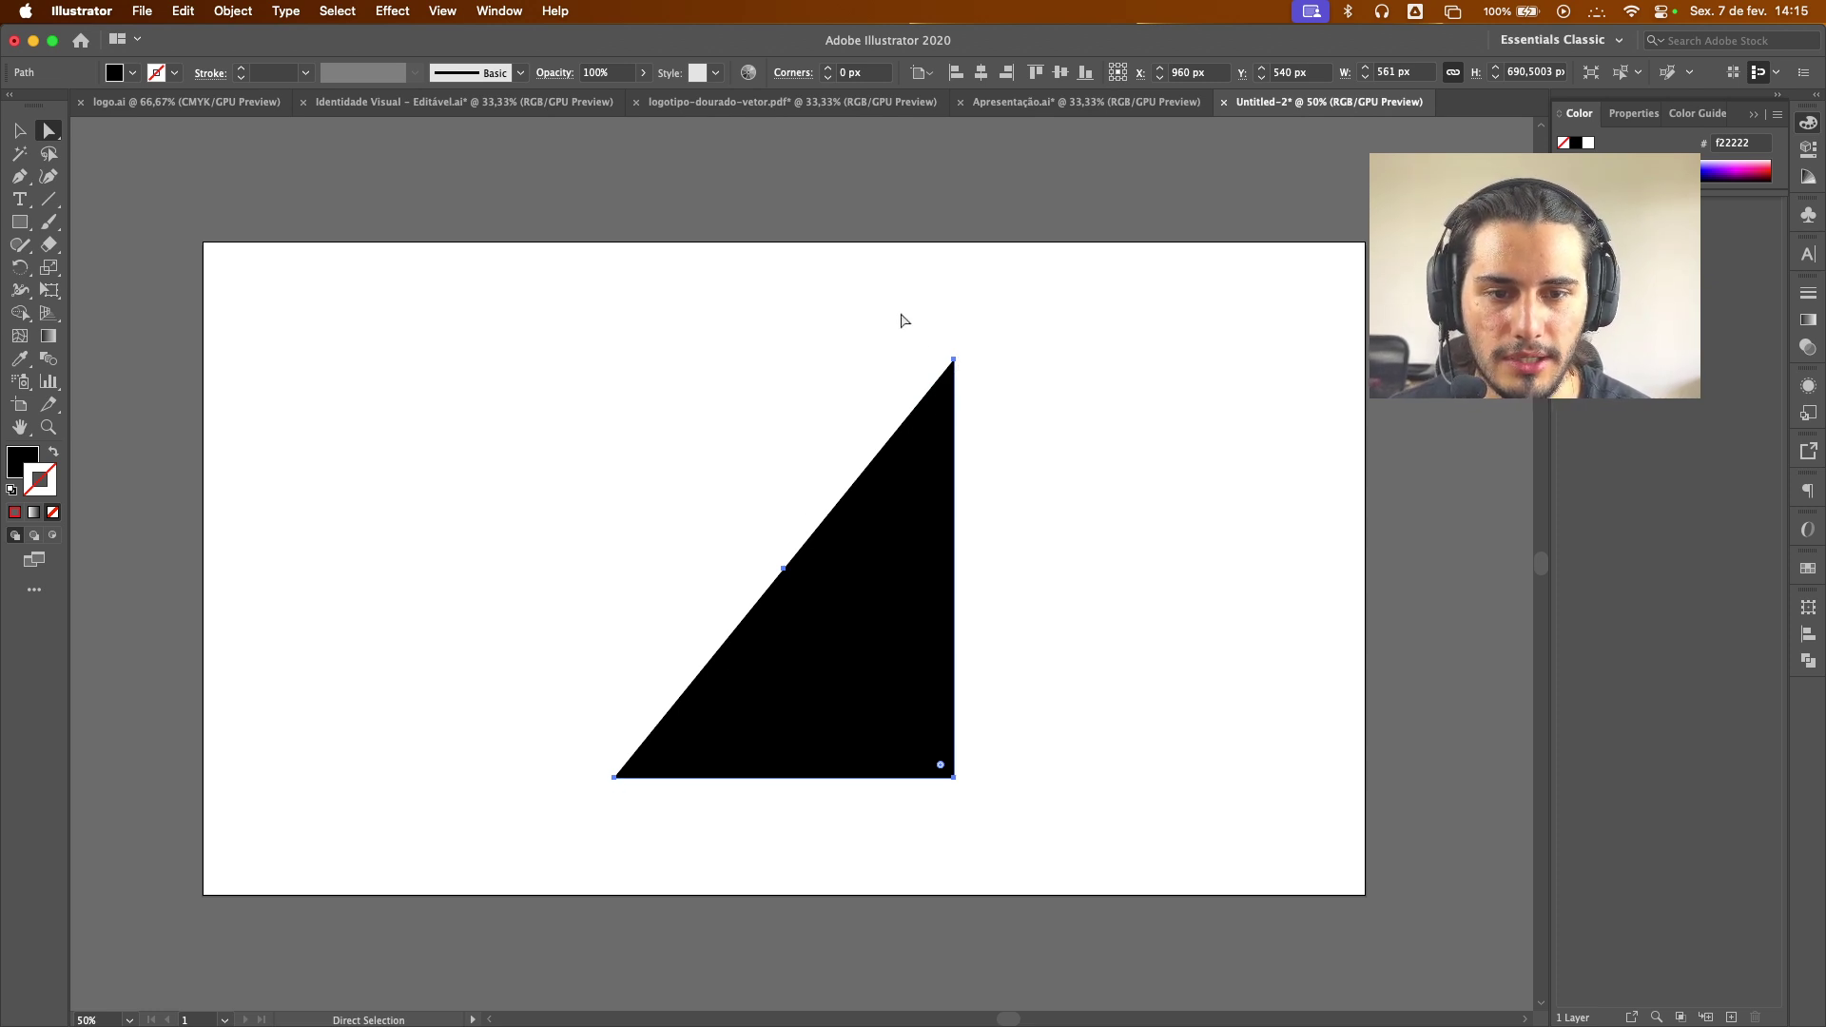
drag(924, 342, 1014, 391)
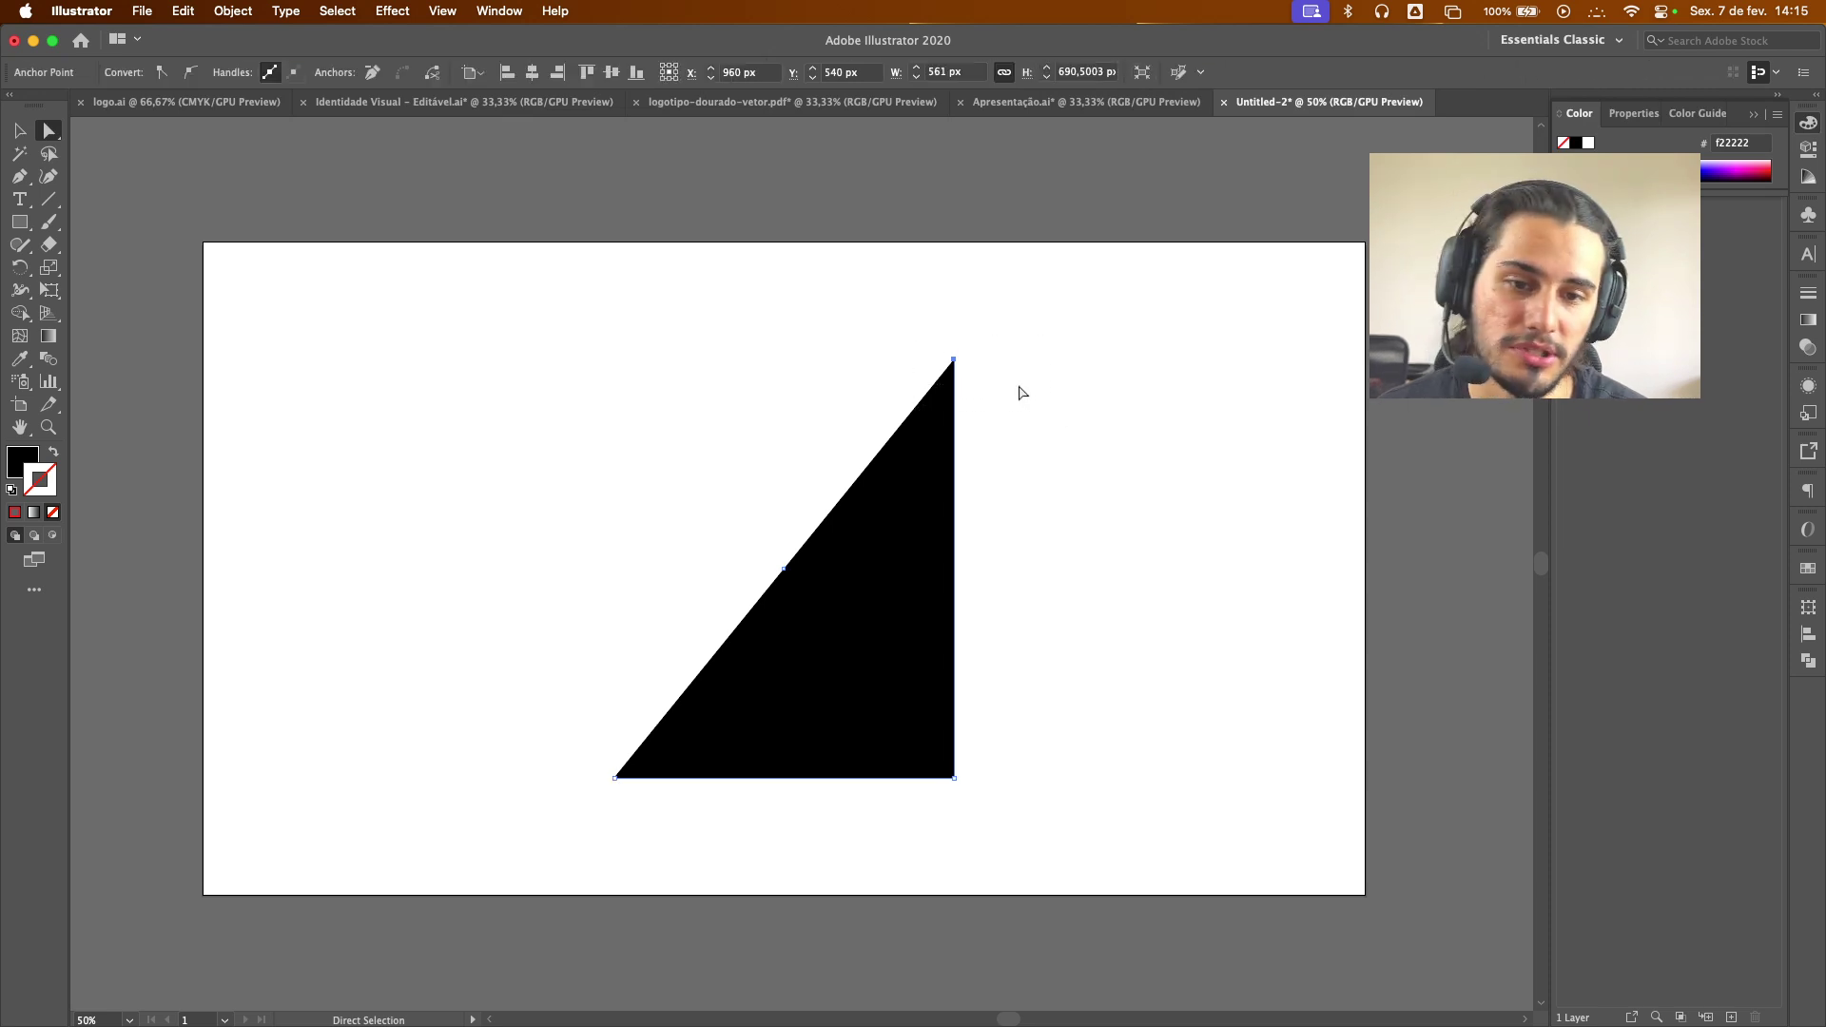
key(super+z)
drag(456, 351, 608, 469)
key(Delete)
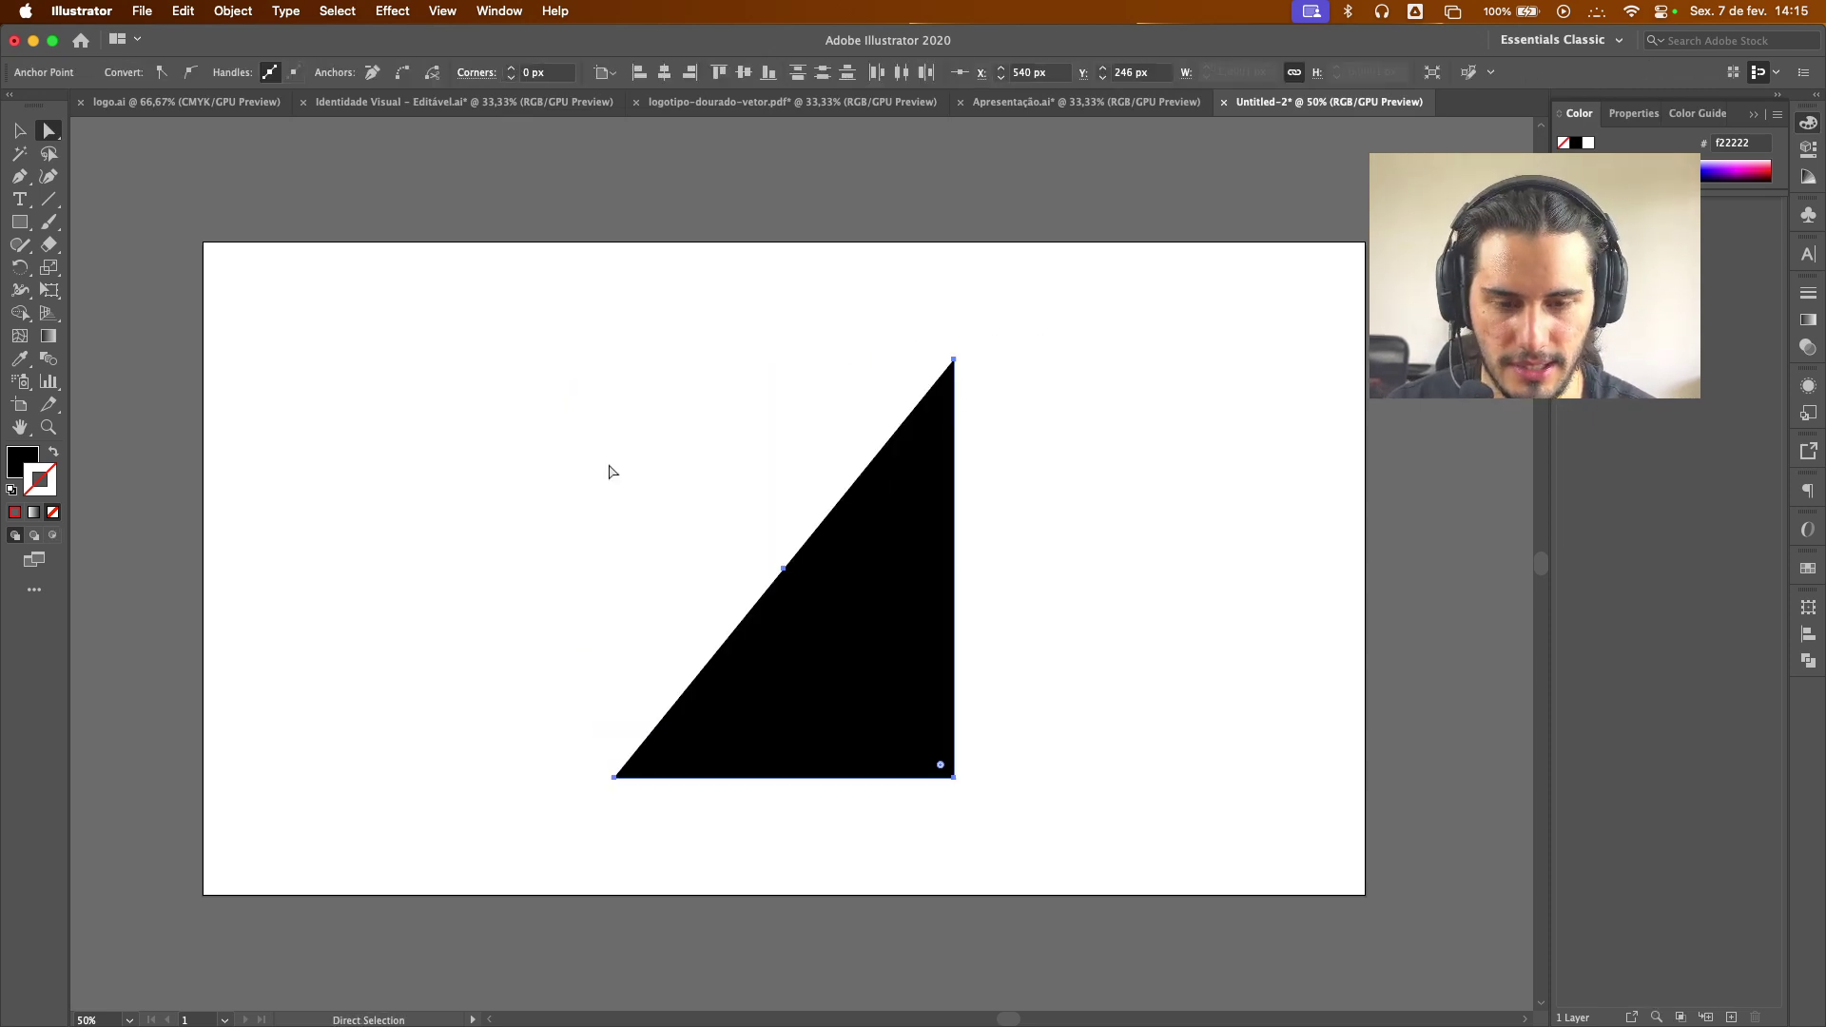
Join the upper and lower-left end points to close the triangle's open path
drag(876, 305, 981, 372)
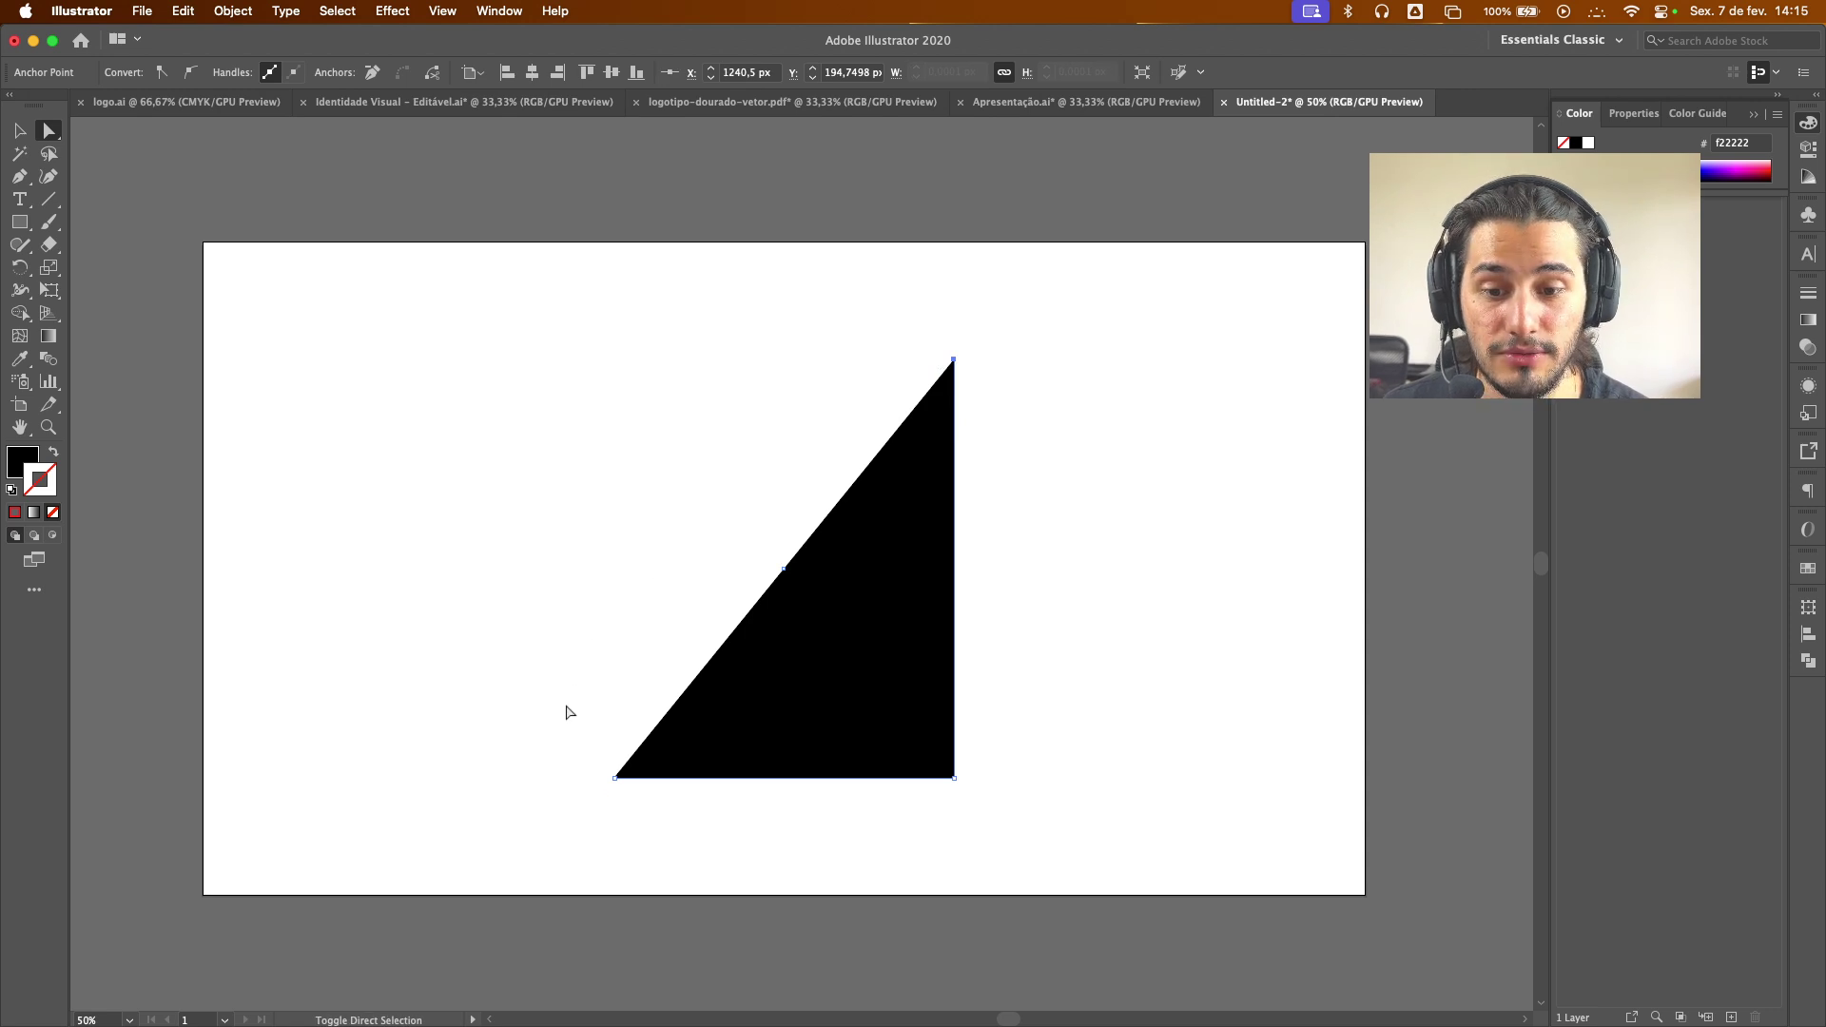
drag(568, 712, 664, 795)
right_click(231, 815)
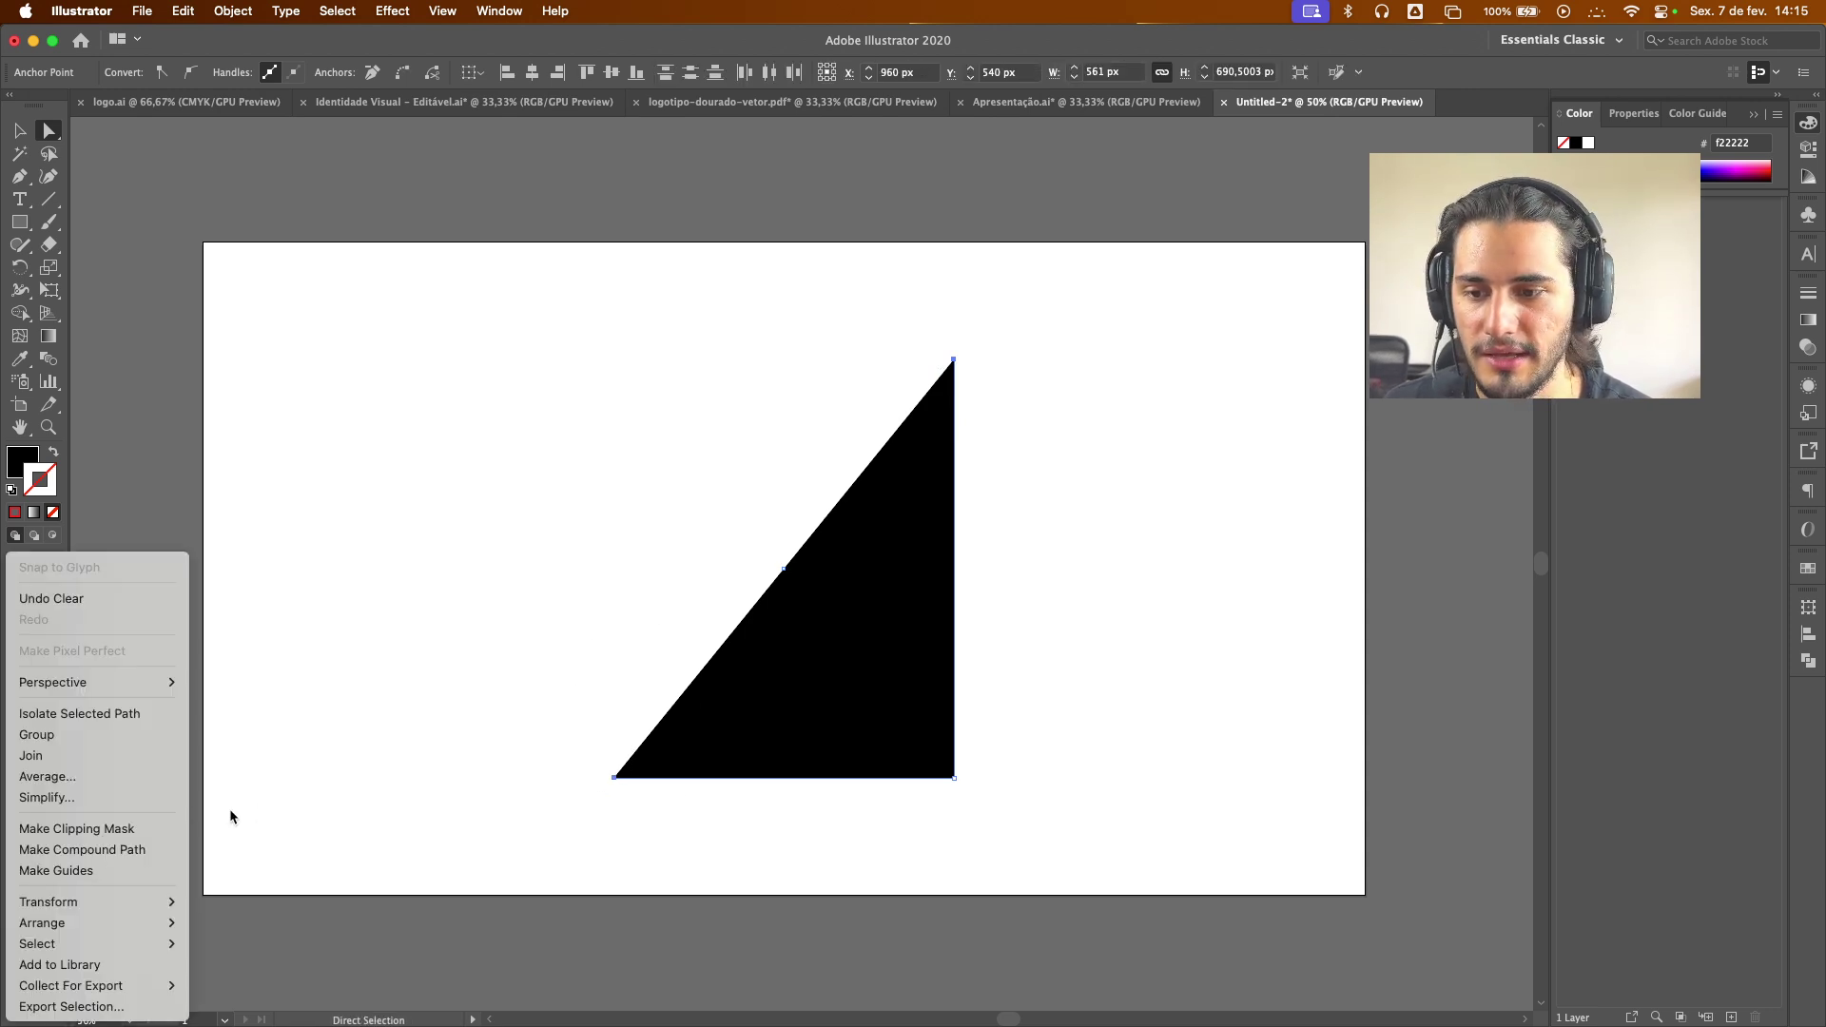
click(93, 757)
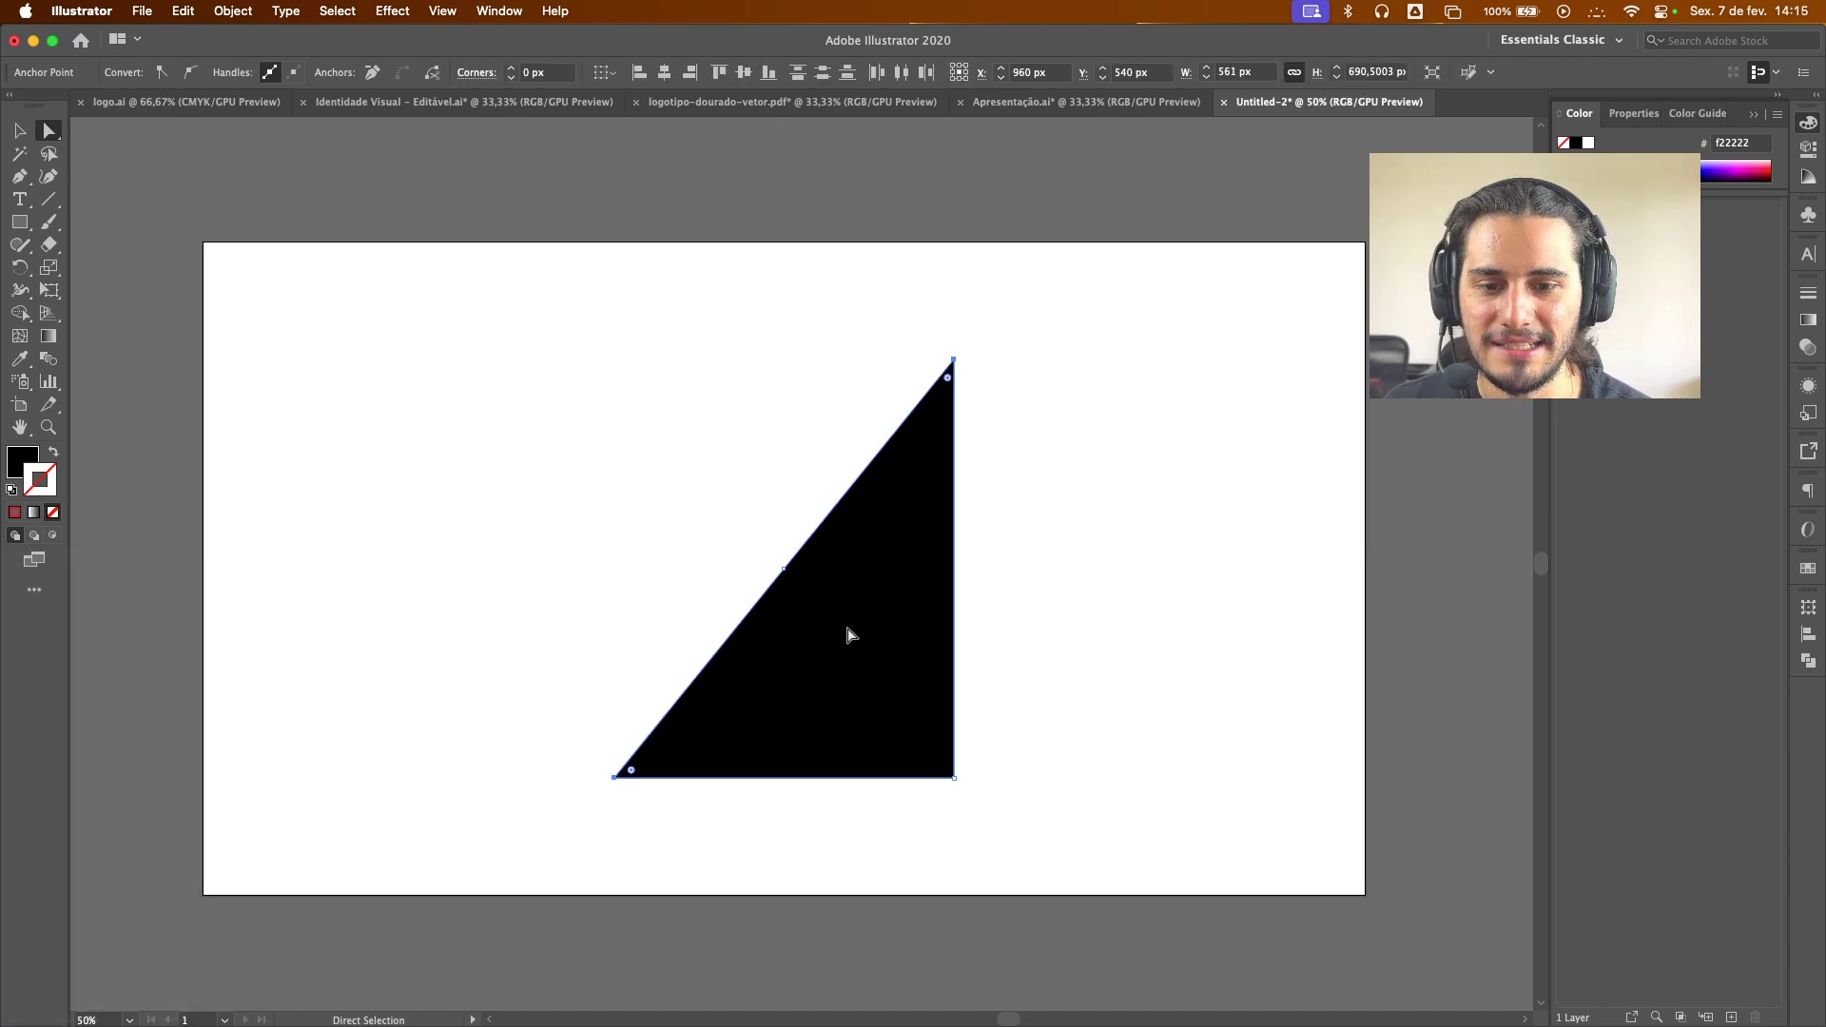
Round only the triangle's top corner generously with its corner widget, and deselect the shape
scroll(628, 772, up, 1)
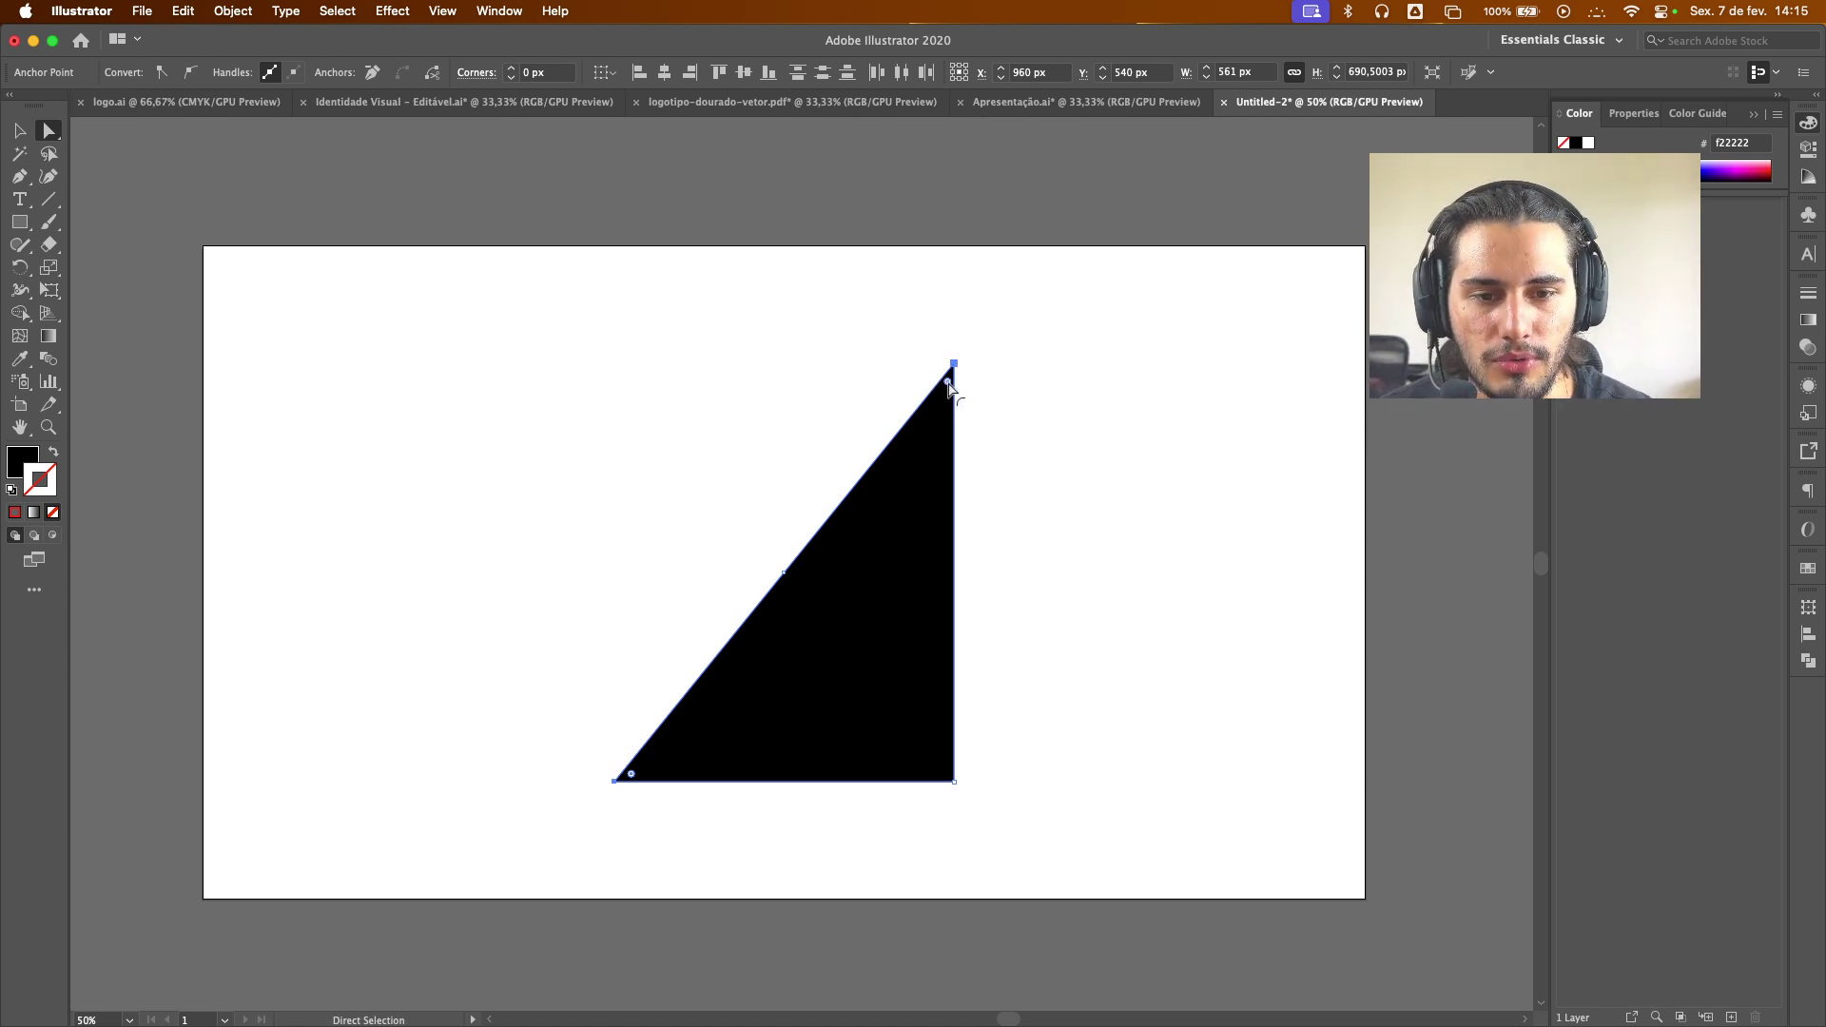
drag(948, 383, 819, 642)
click(900, 334)
click(953, 436)
click(1194, 449)
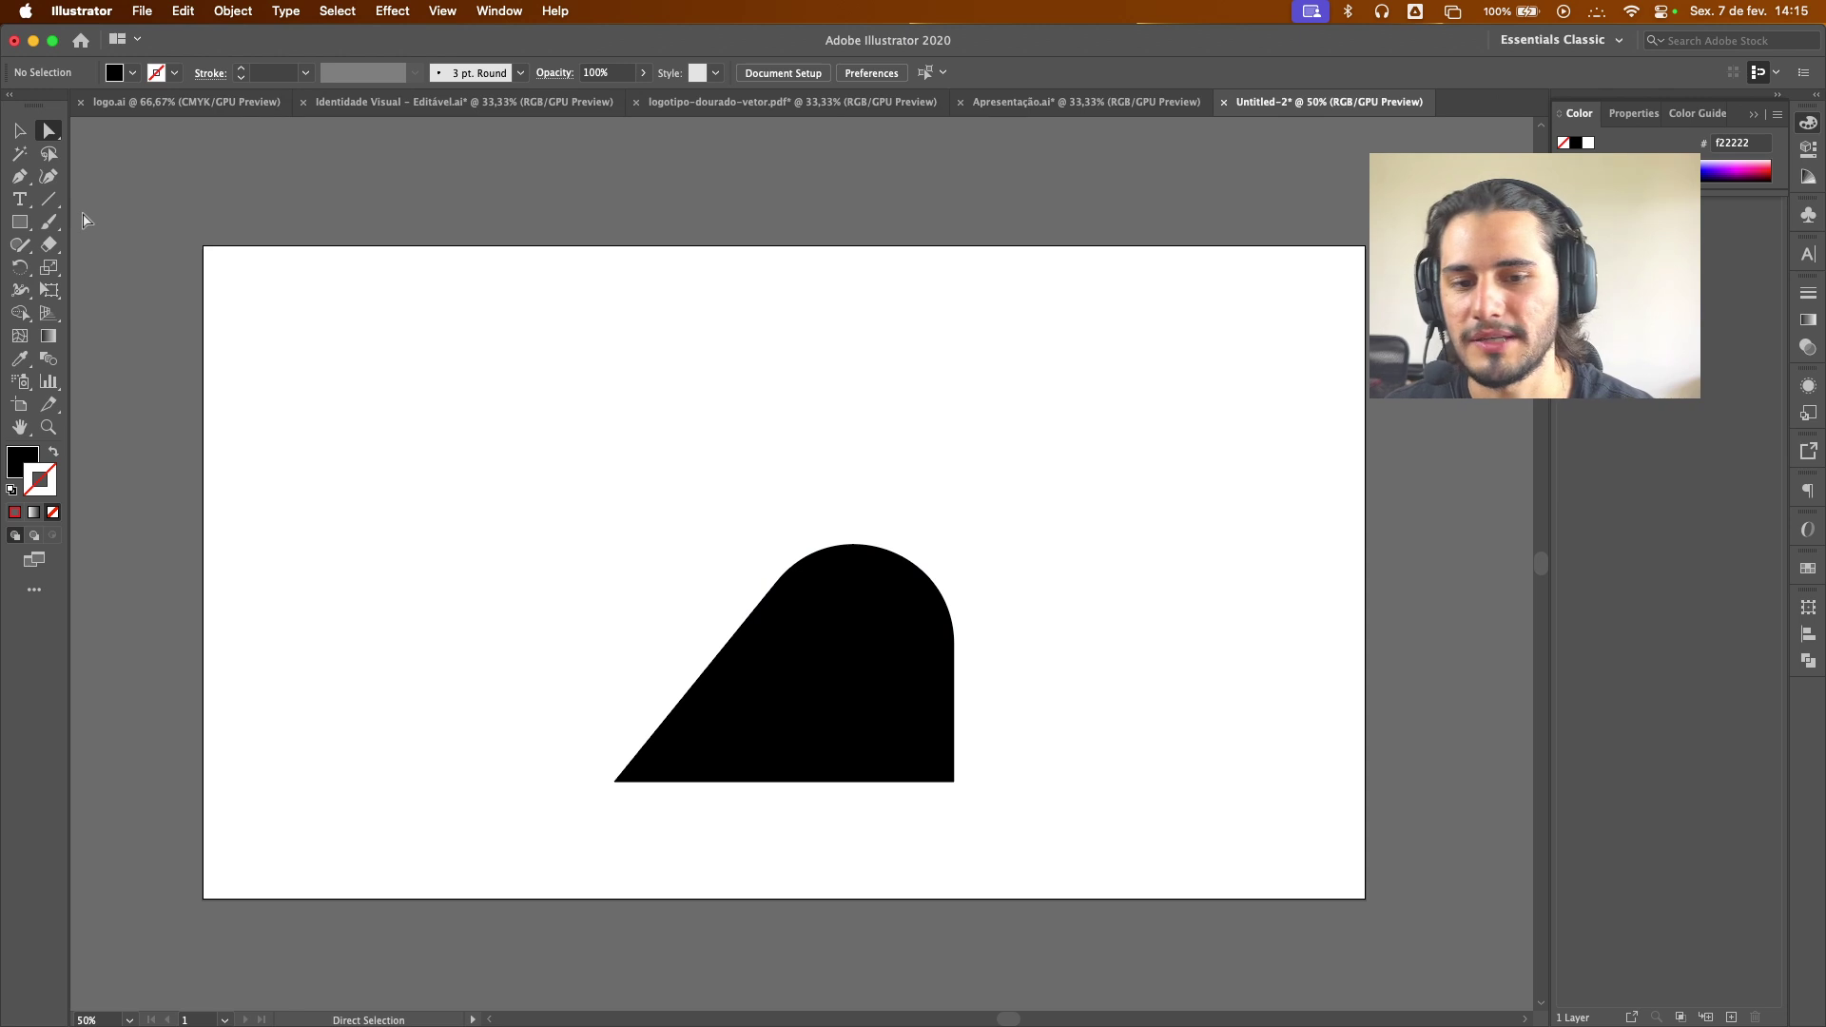
Move the whole rounded shape to the artboard's upper left, at about X 444.5 px, Y 272 px
click(19, 130)
drag(871, 731, 819, 575)
click(953, 536)
drag(1007, 408, 645, 563)
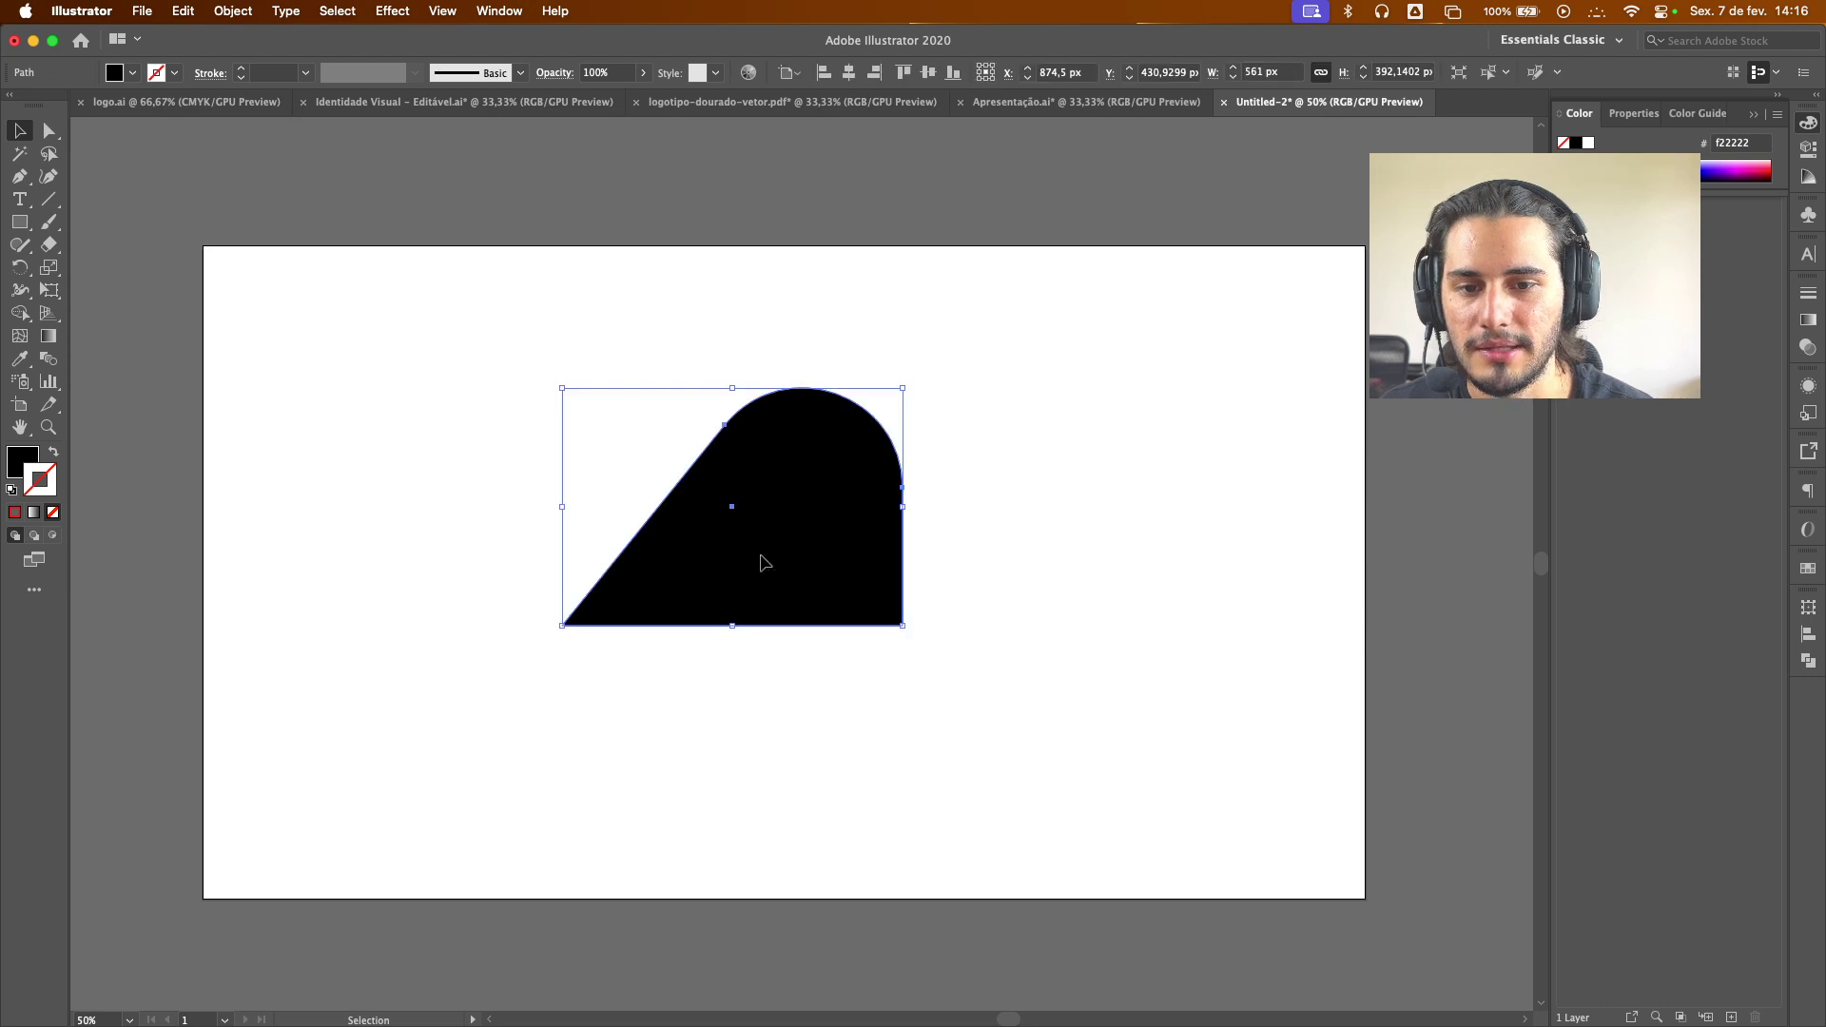
drag(764, 563, 503, 467)
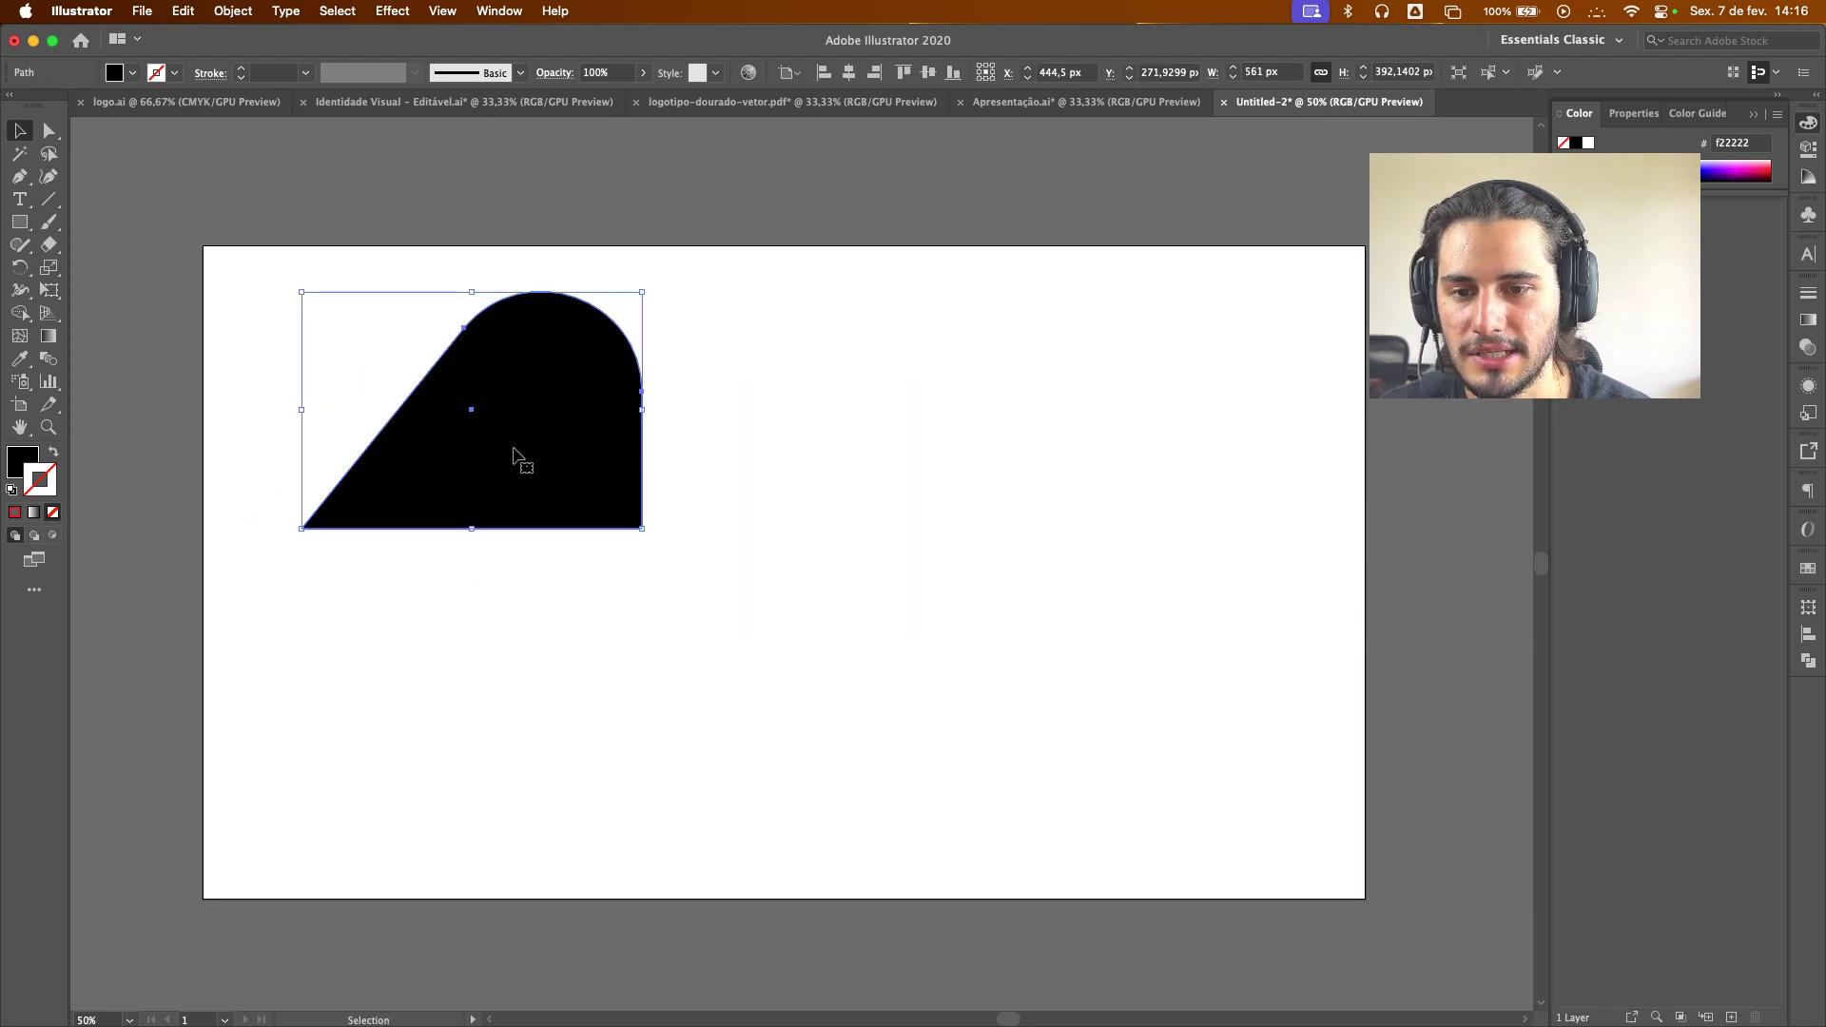
Fill the black shape with red, hex f90b0b
click(24, 458)
double_click(26, 466)
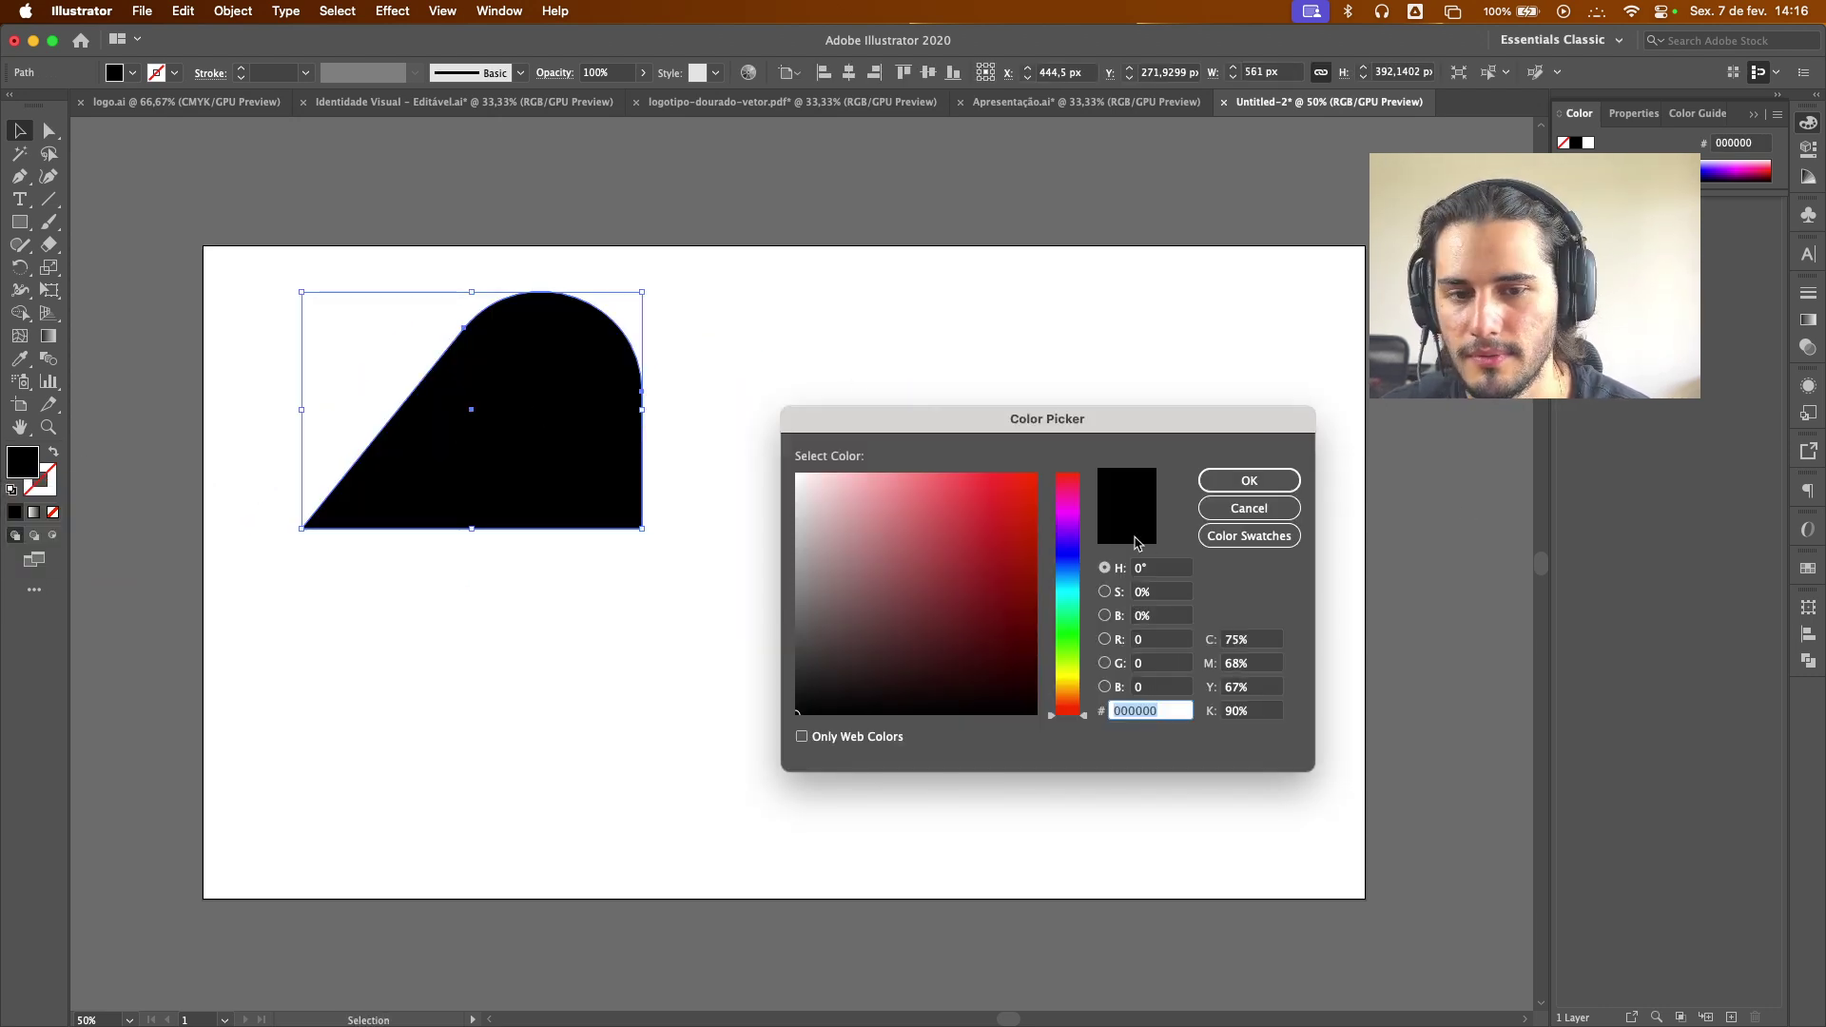
click(1034, 479)
click(1249, 480)
Duplicate the red shape straight below to about Y 716 px, and fill the copy with blue, hex 0c00ff
drag(609, 449, 583, 708)
double_click(25, 463)
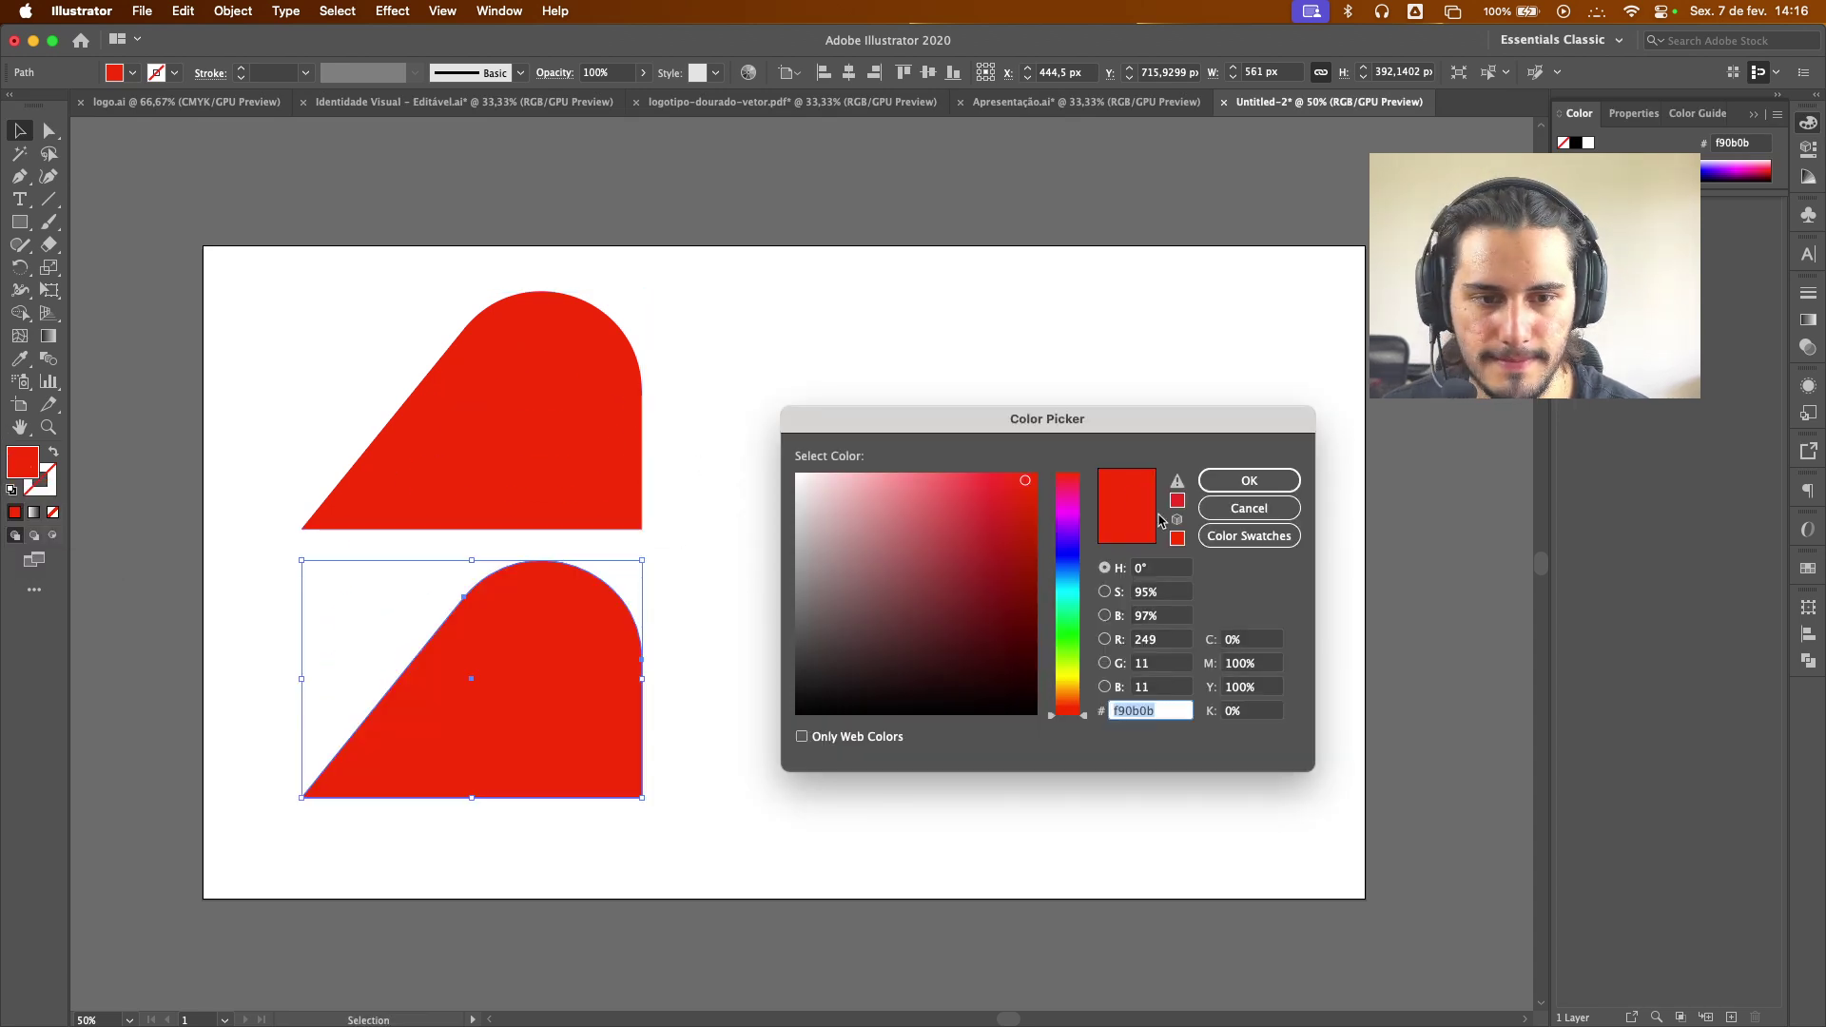
text(0c00ff)
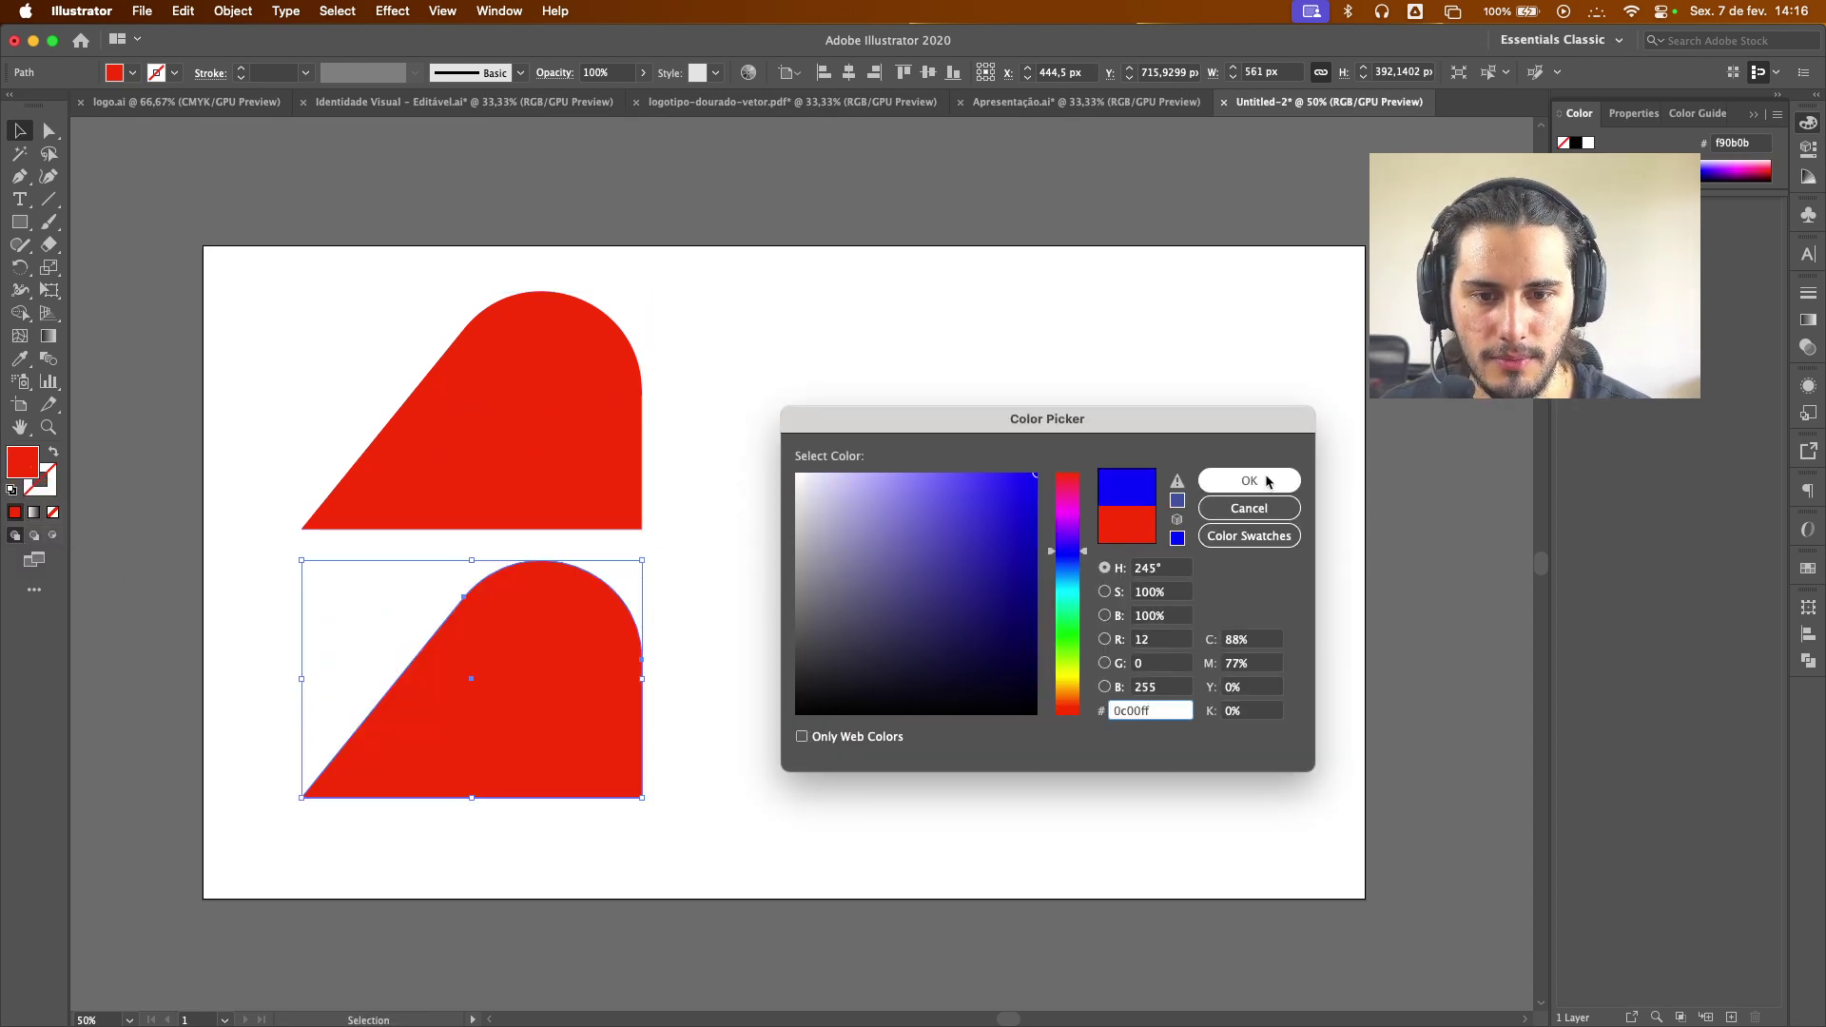
click(1265, 482)
click(868, 534)
Duplicate the red shape beside the blue one and the blue shape beside the red one, forming a two-by-two grid
drag(598, 451, 995, 720)
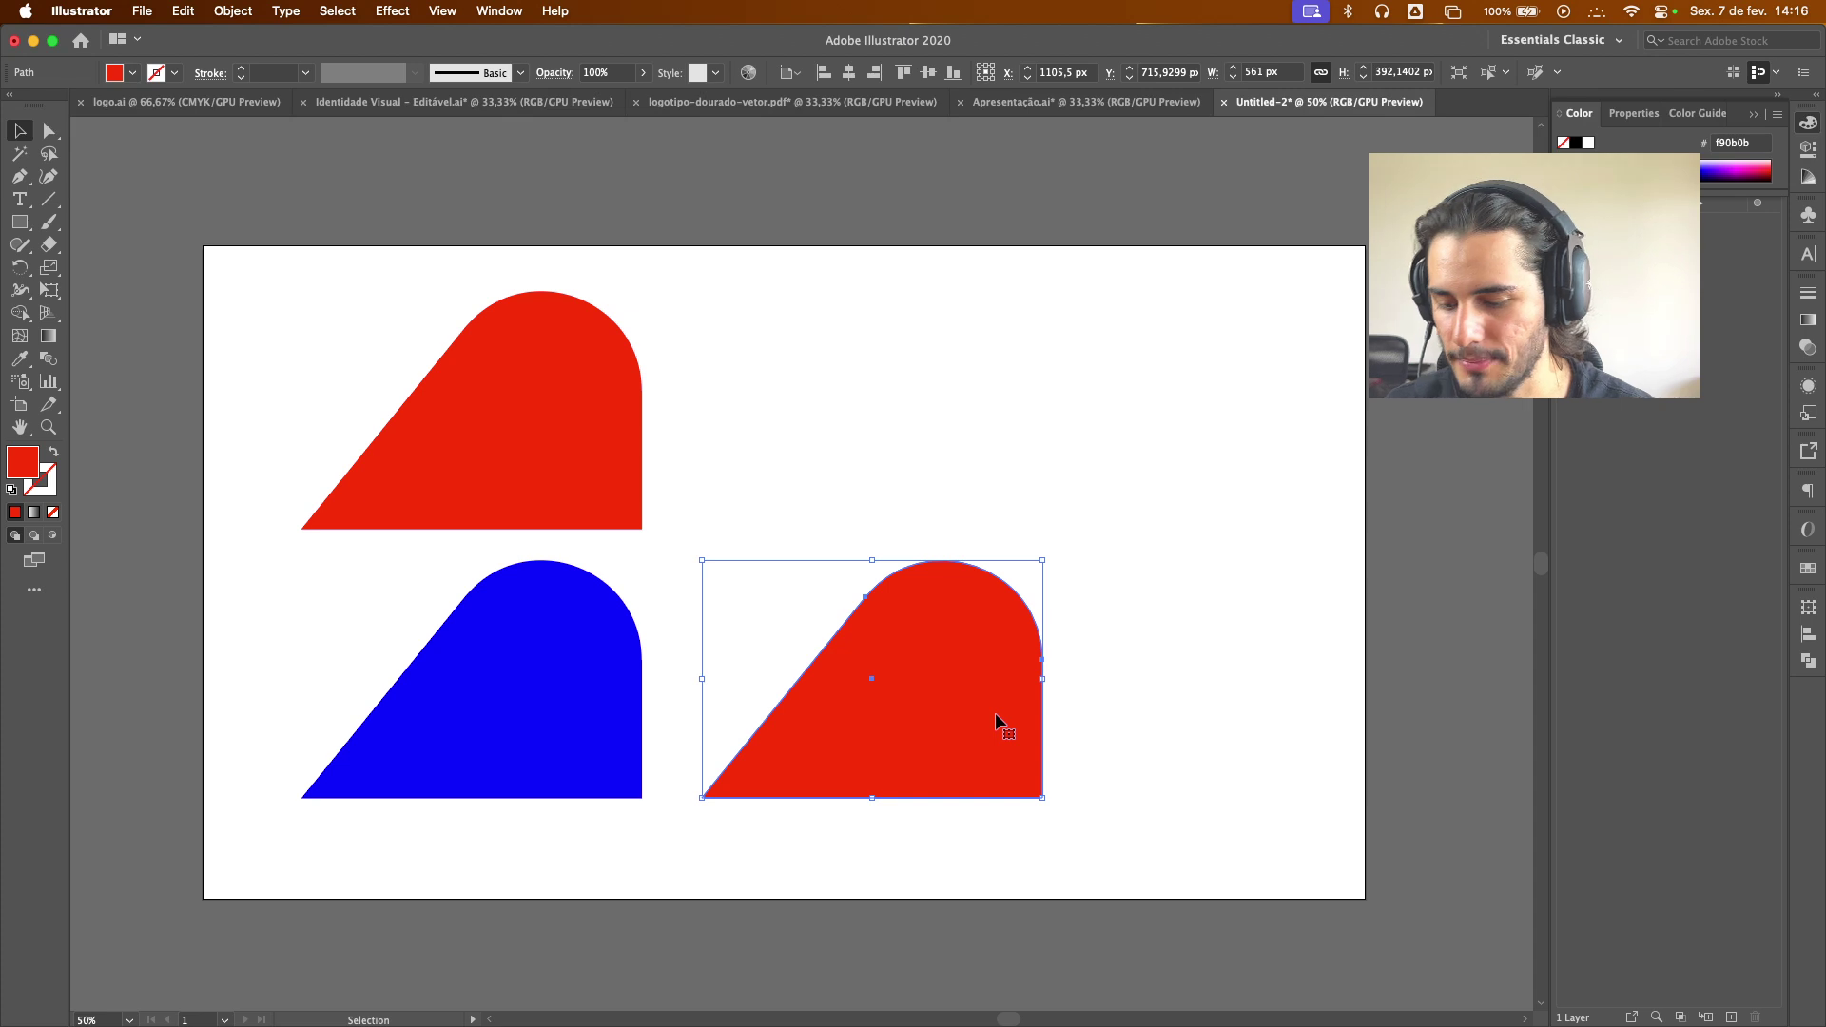
click(571, 724)
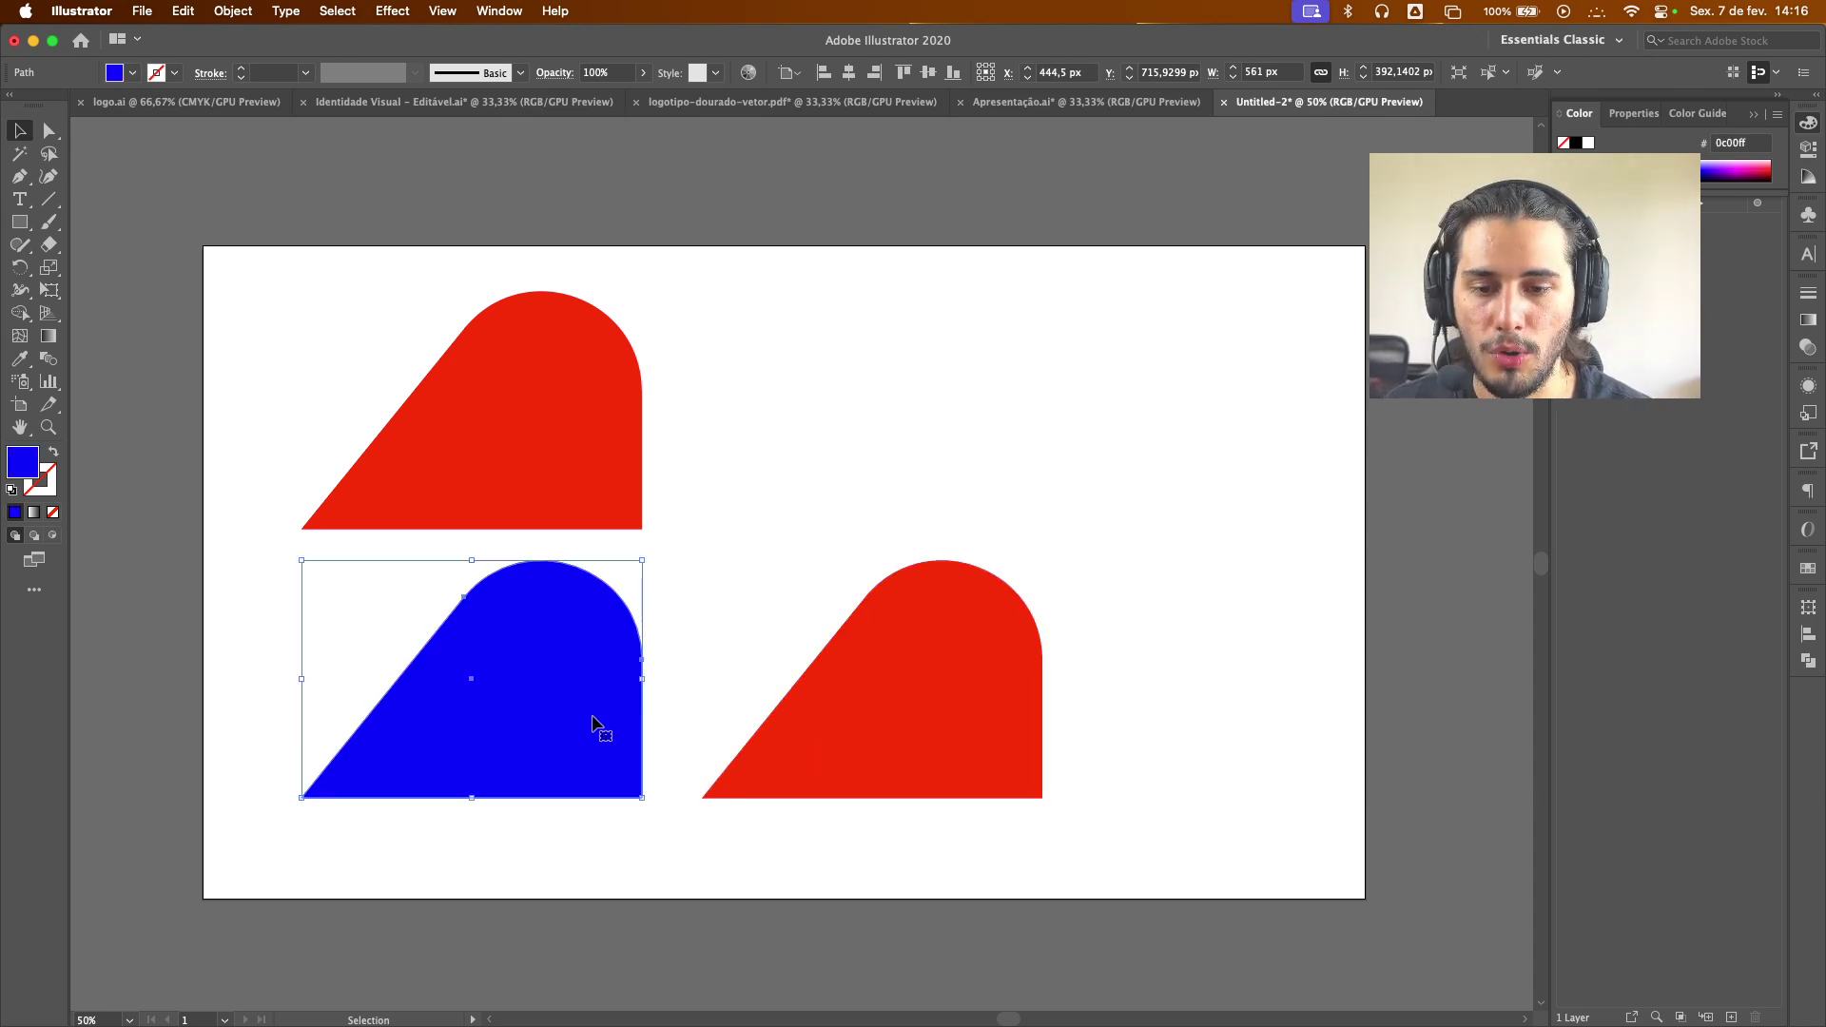
drag(540, 734, 933, 470)
click(1200, 527)
Duplicate the upper blue shape over the lower red one, and delete the extra copy
click(909, 468)
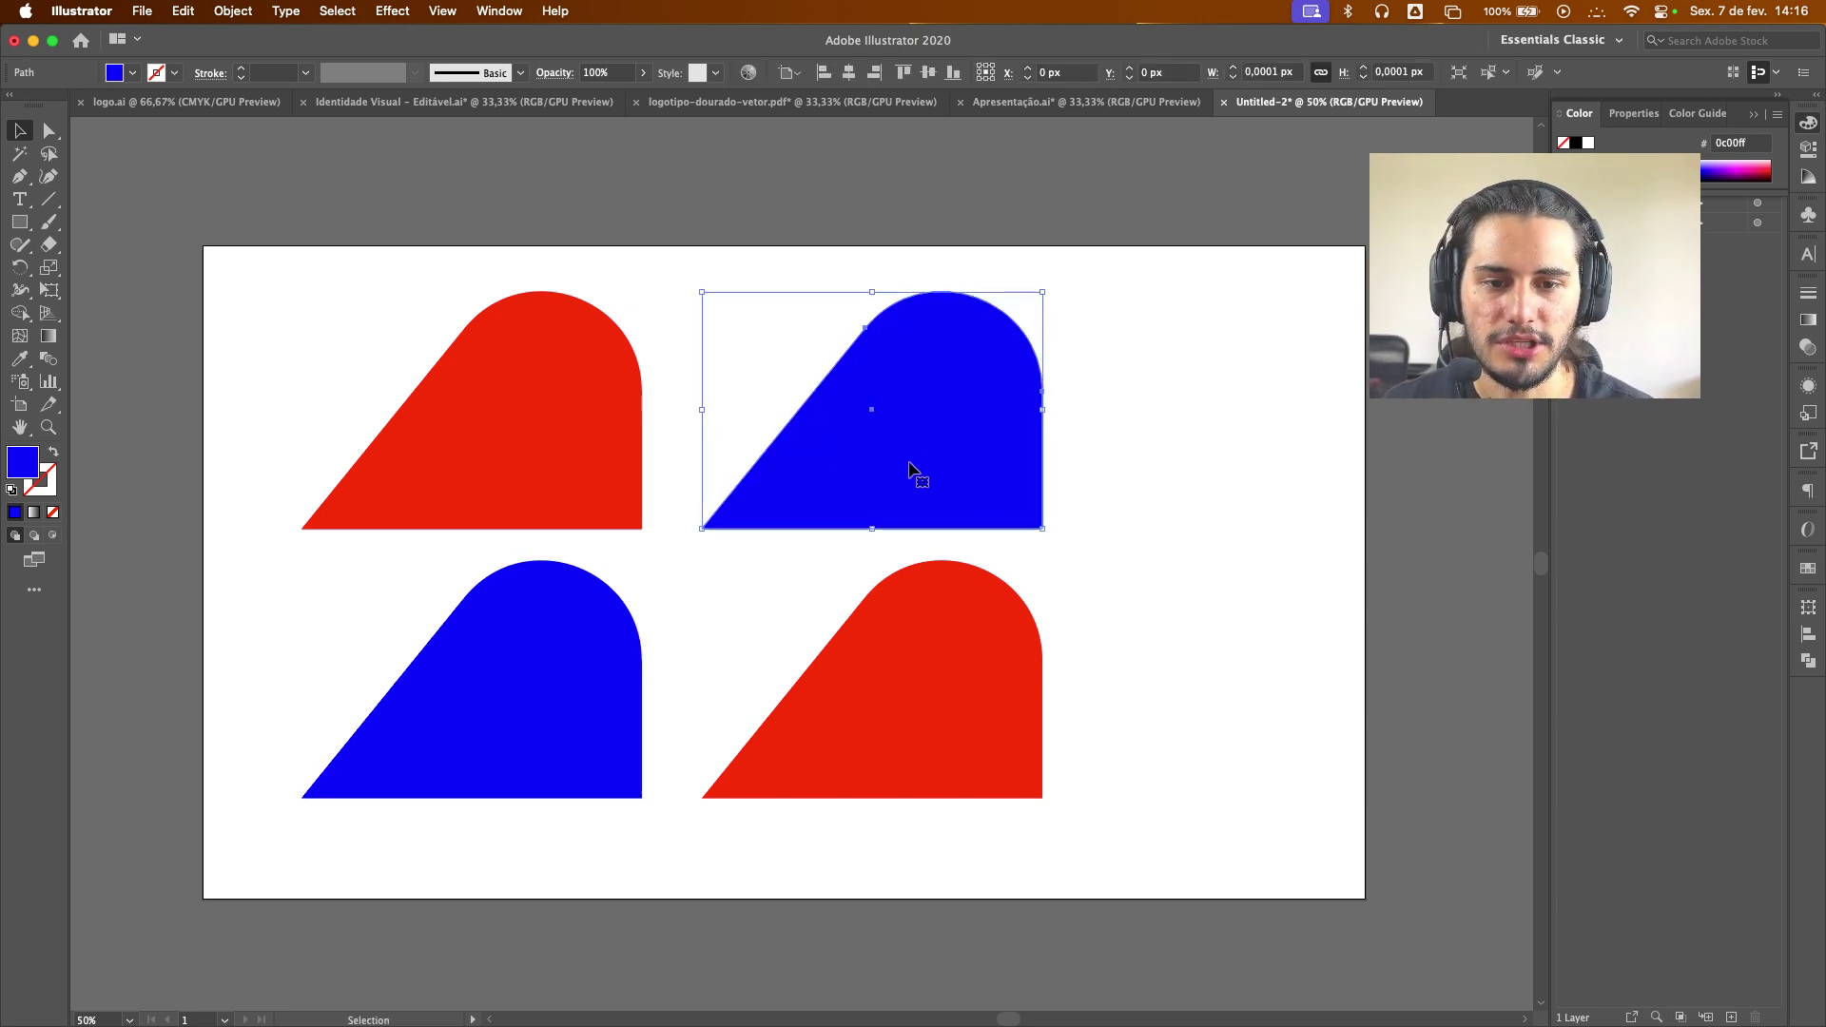
drag(955, 390, 1118, 694)
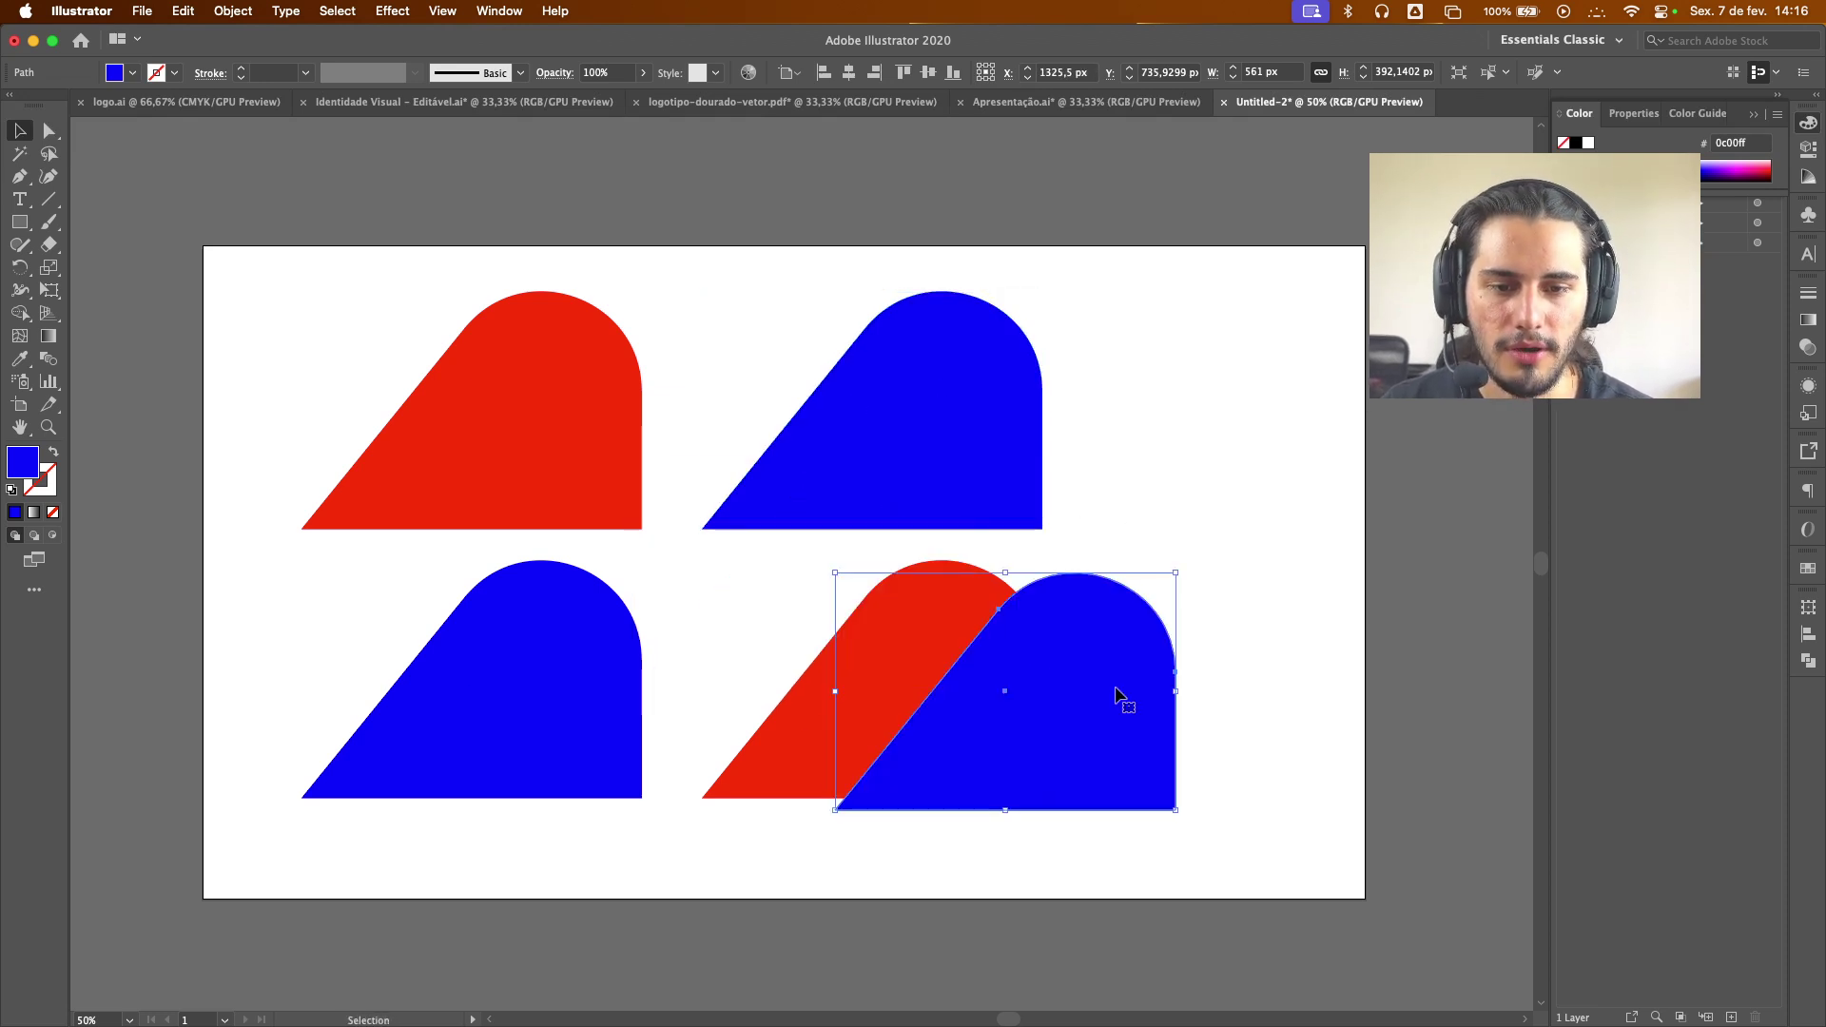
key(Delete)
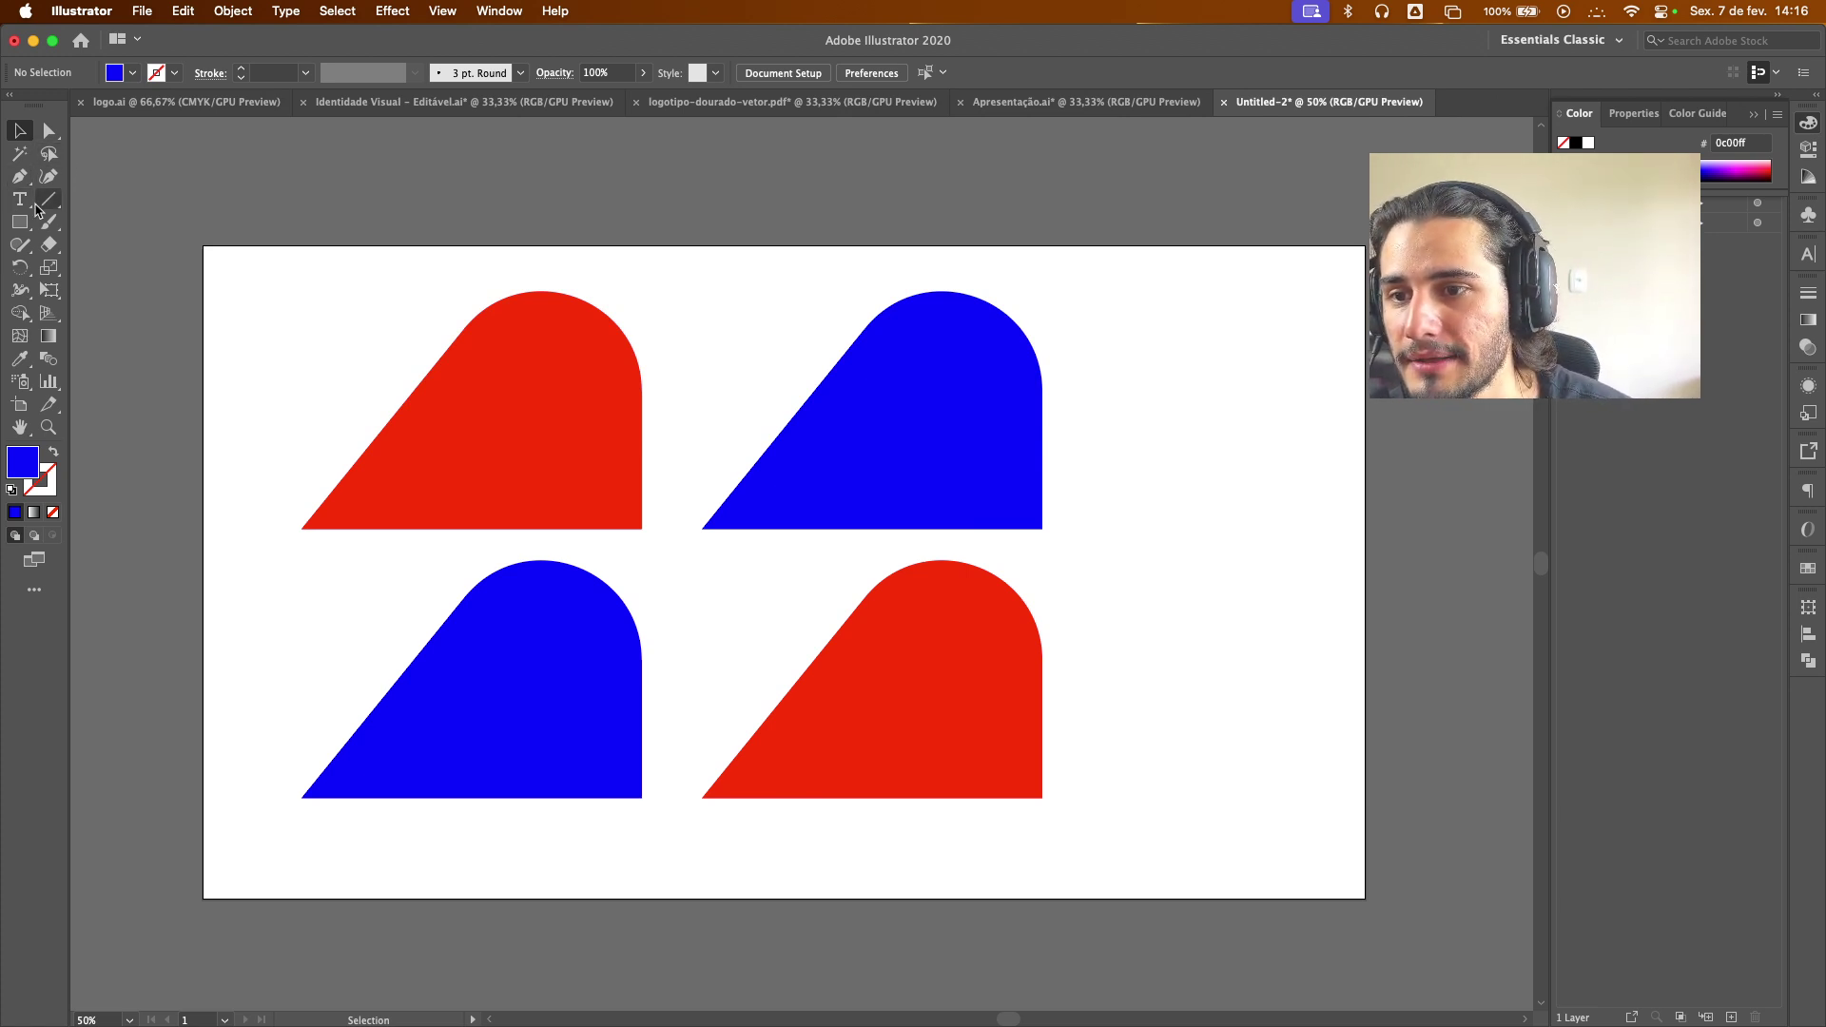
Select both red shapes by fill color with the Magic Wand tool, and check the tool's tolerance options
click(19, 153)
click(581, 518)
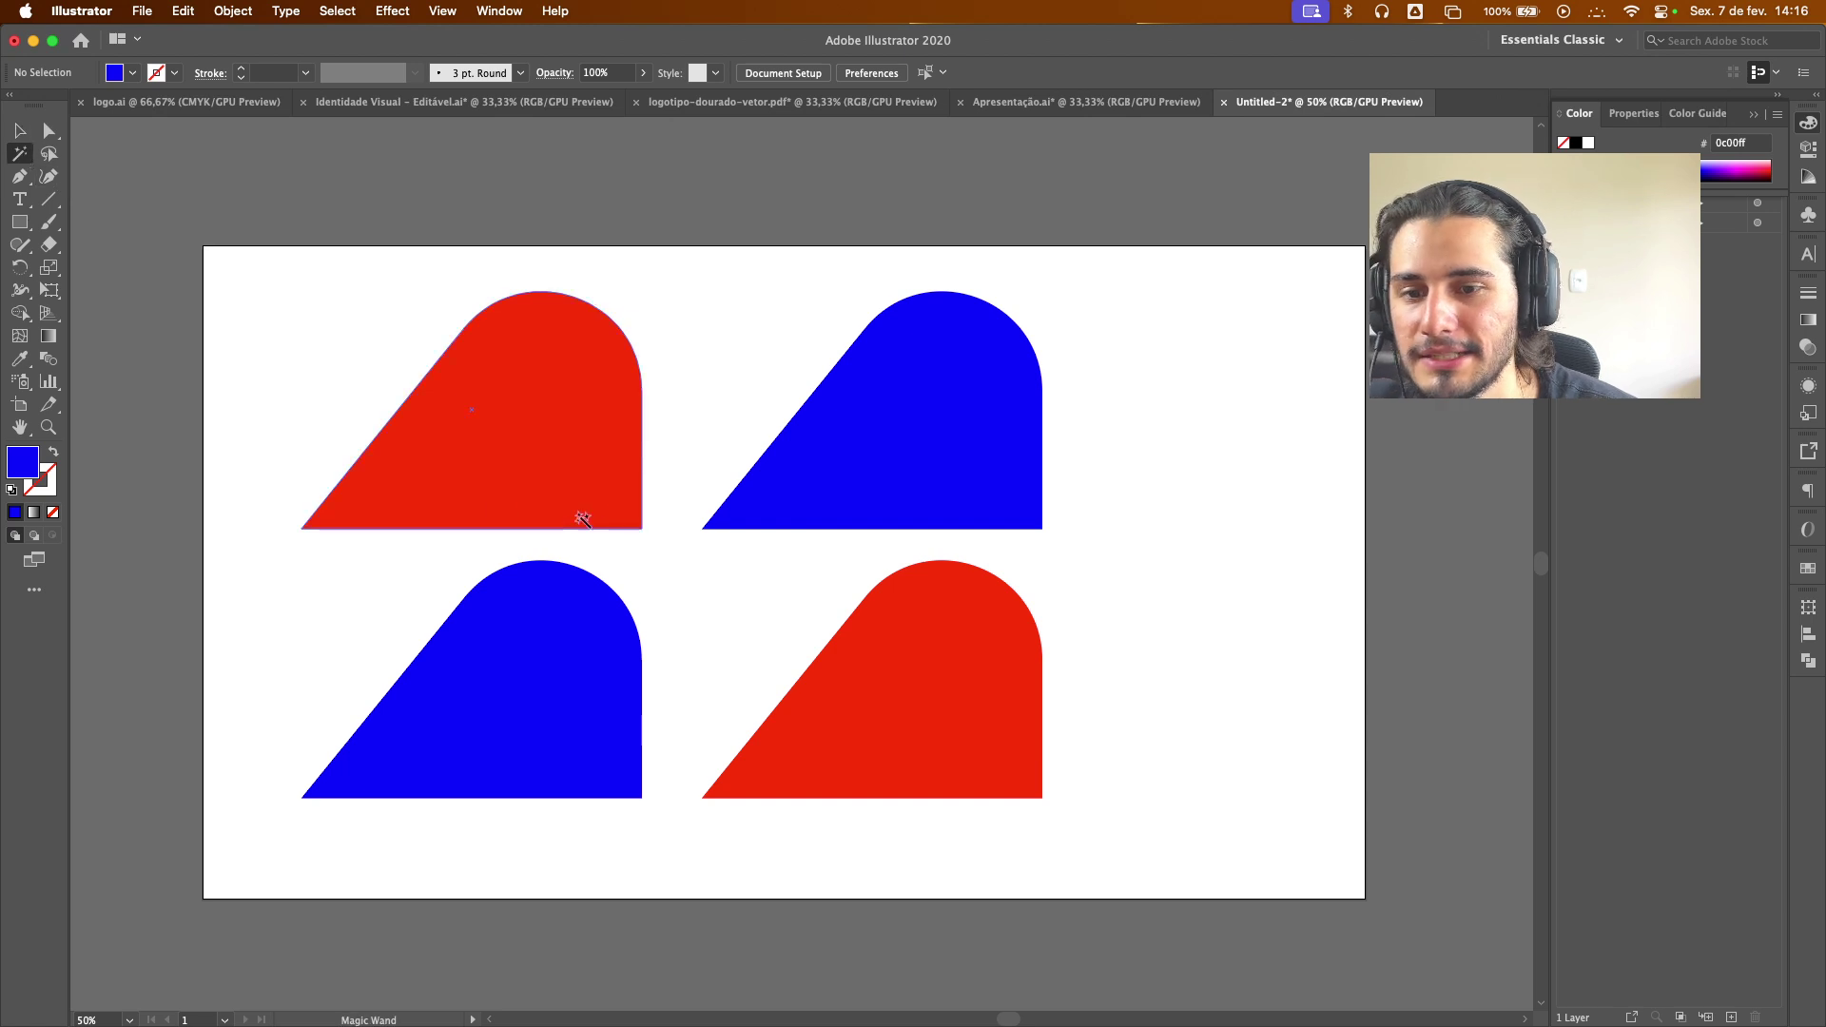
click(571, 448)
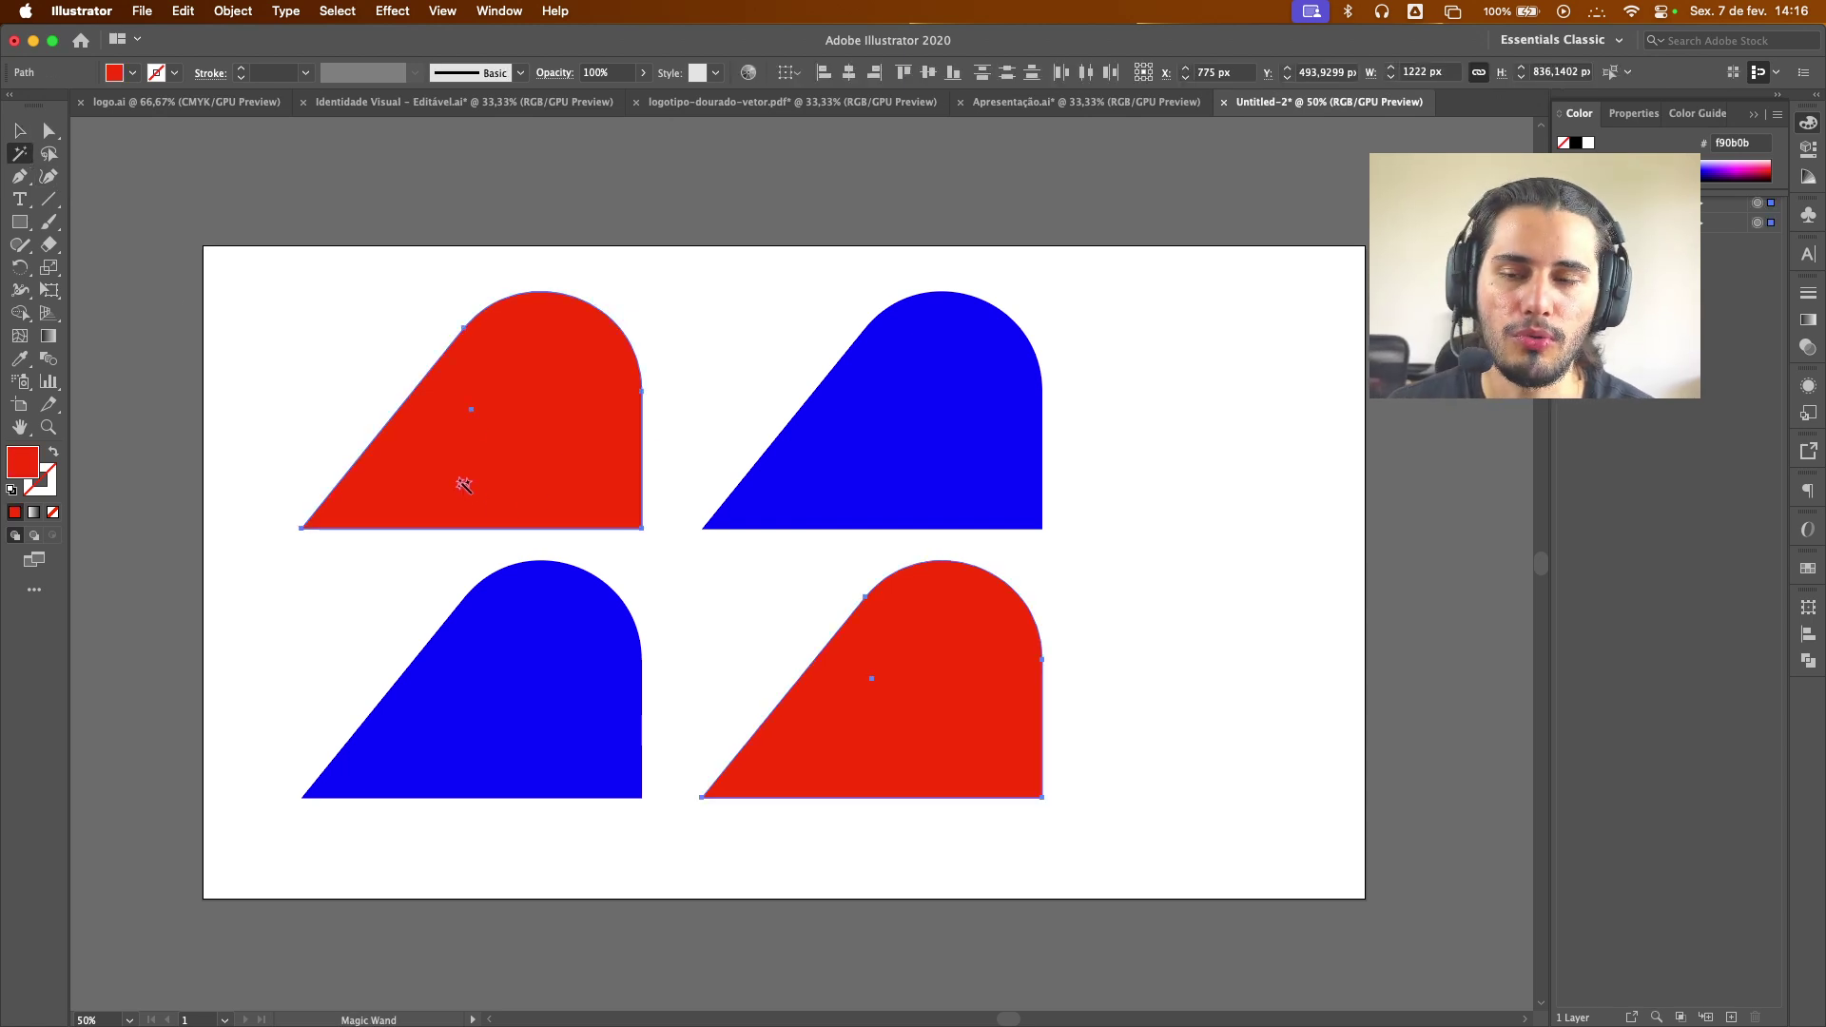
double_click(21, 155)
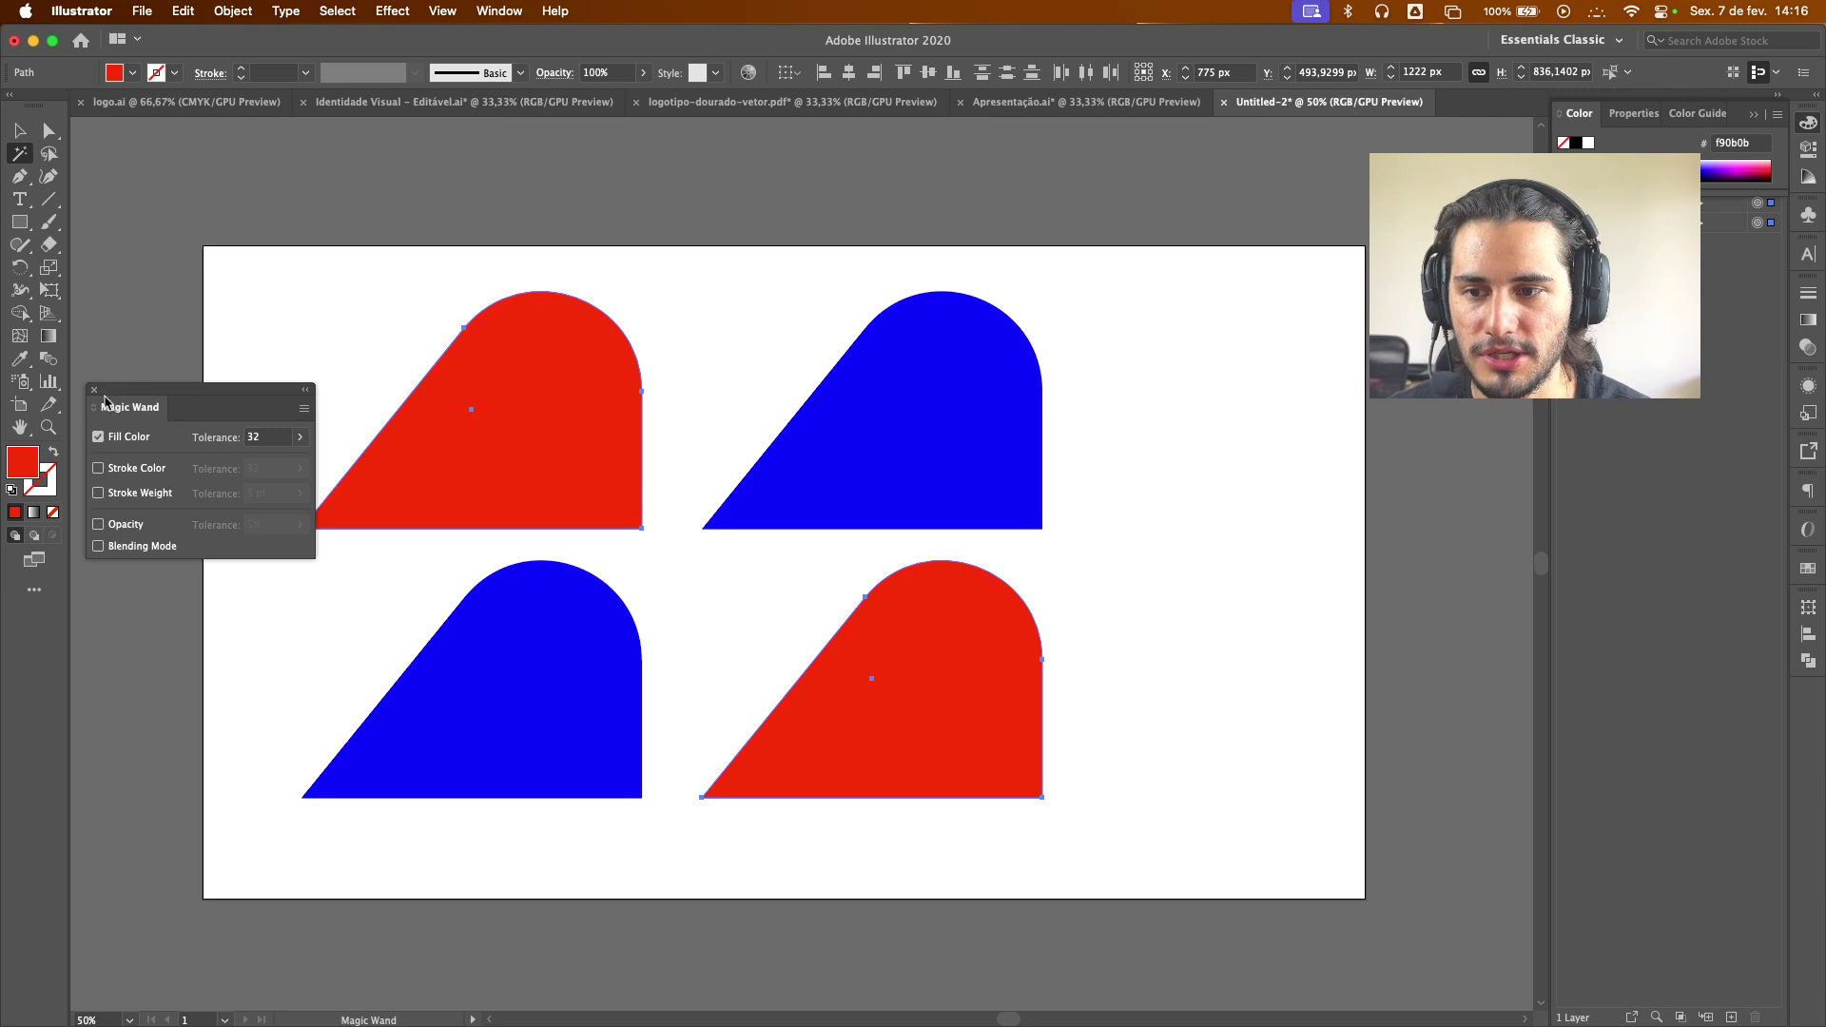
click(95, 390)
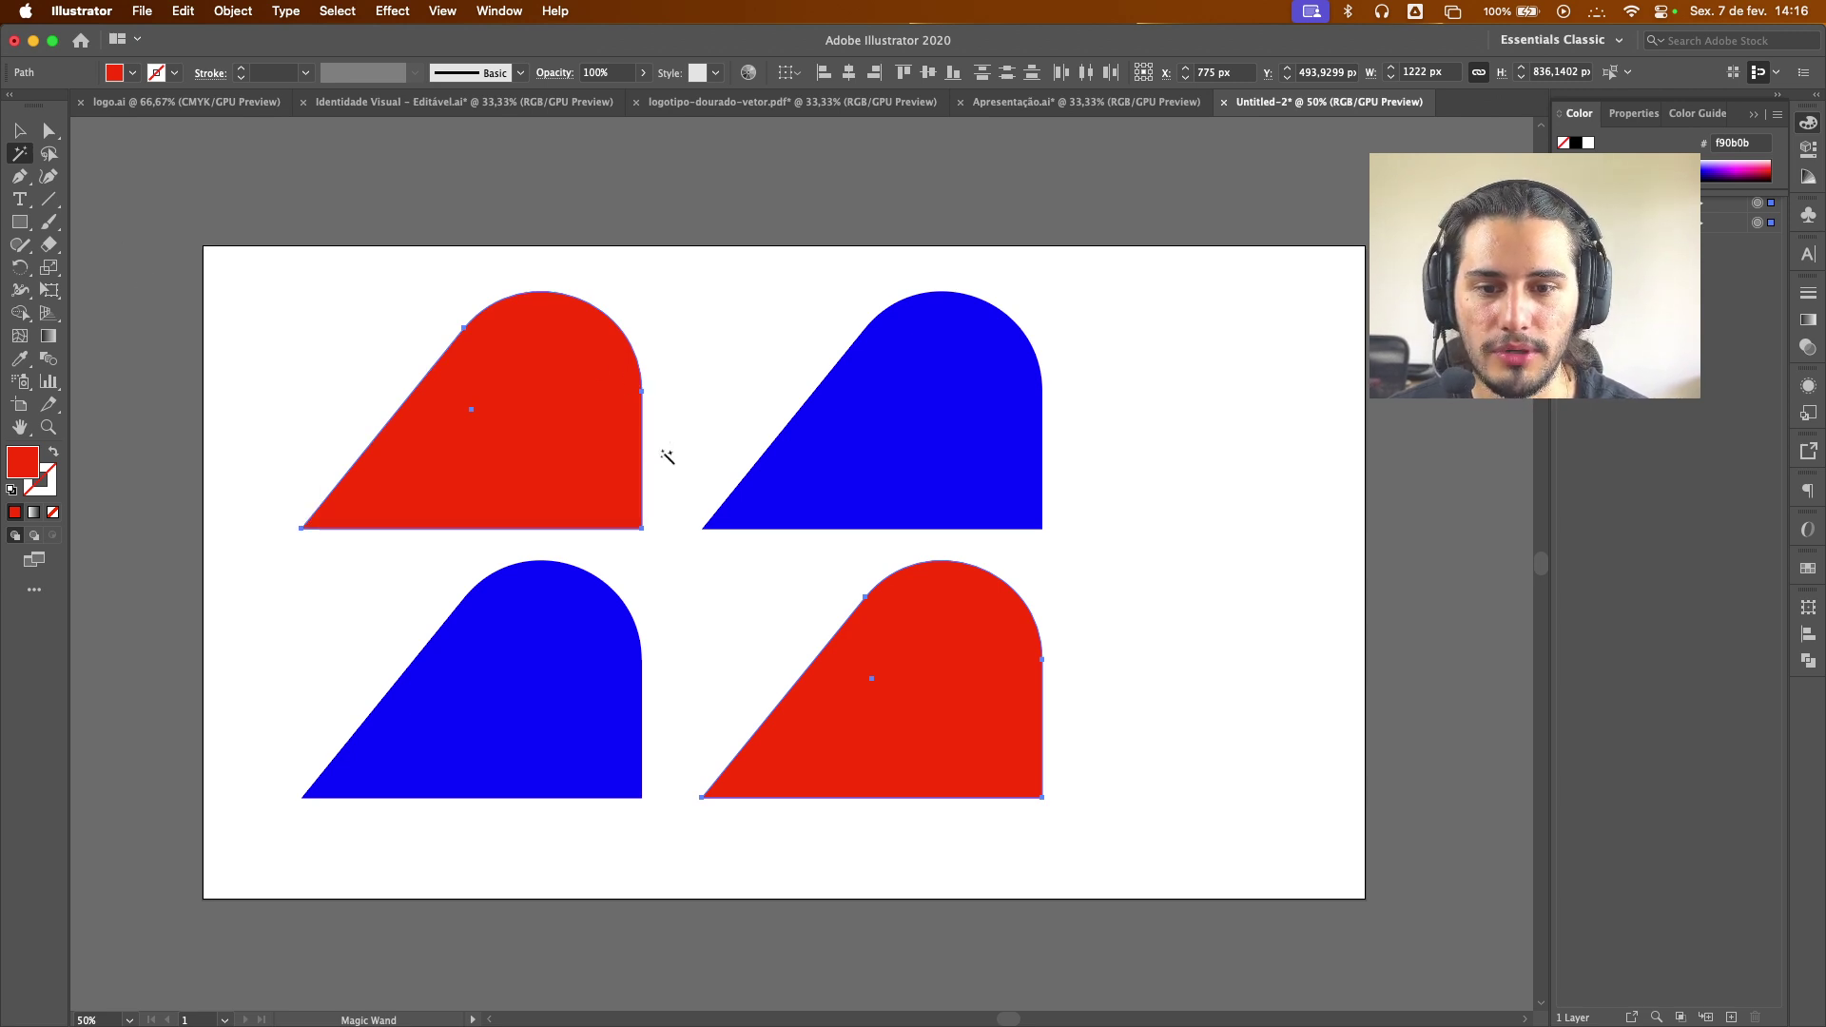
Select both blue shapes and then both red shapes with the Magic Wand tool, and deselect everything
scroll(637, 474, up, 3)
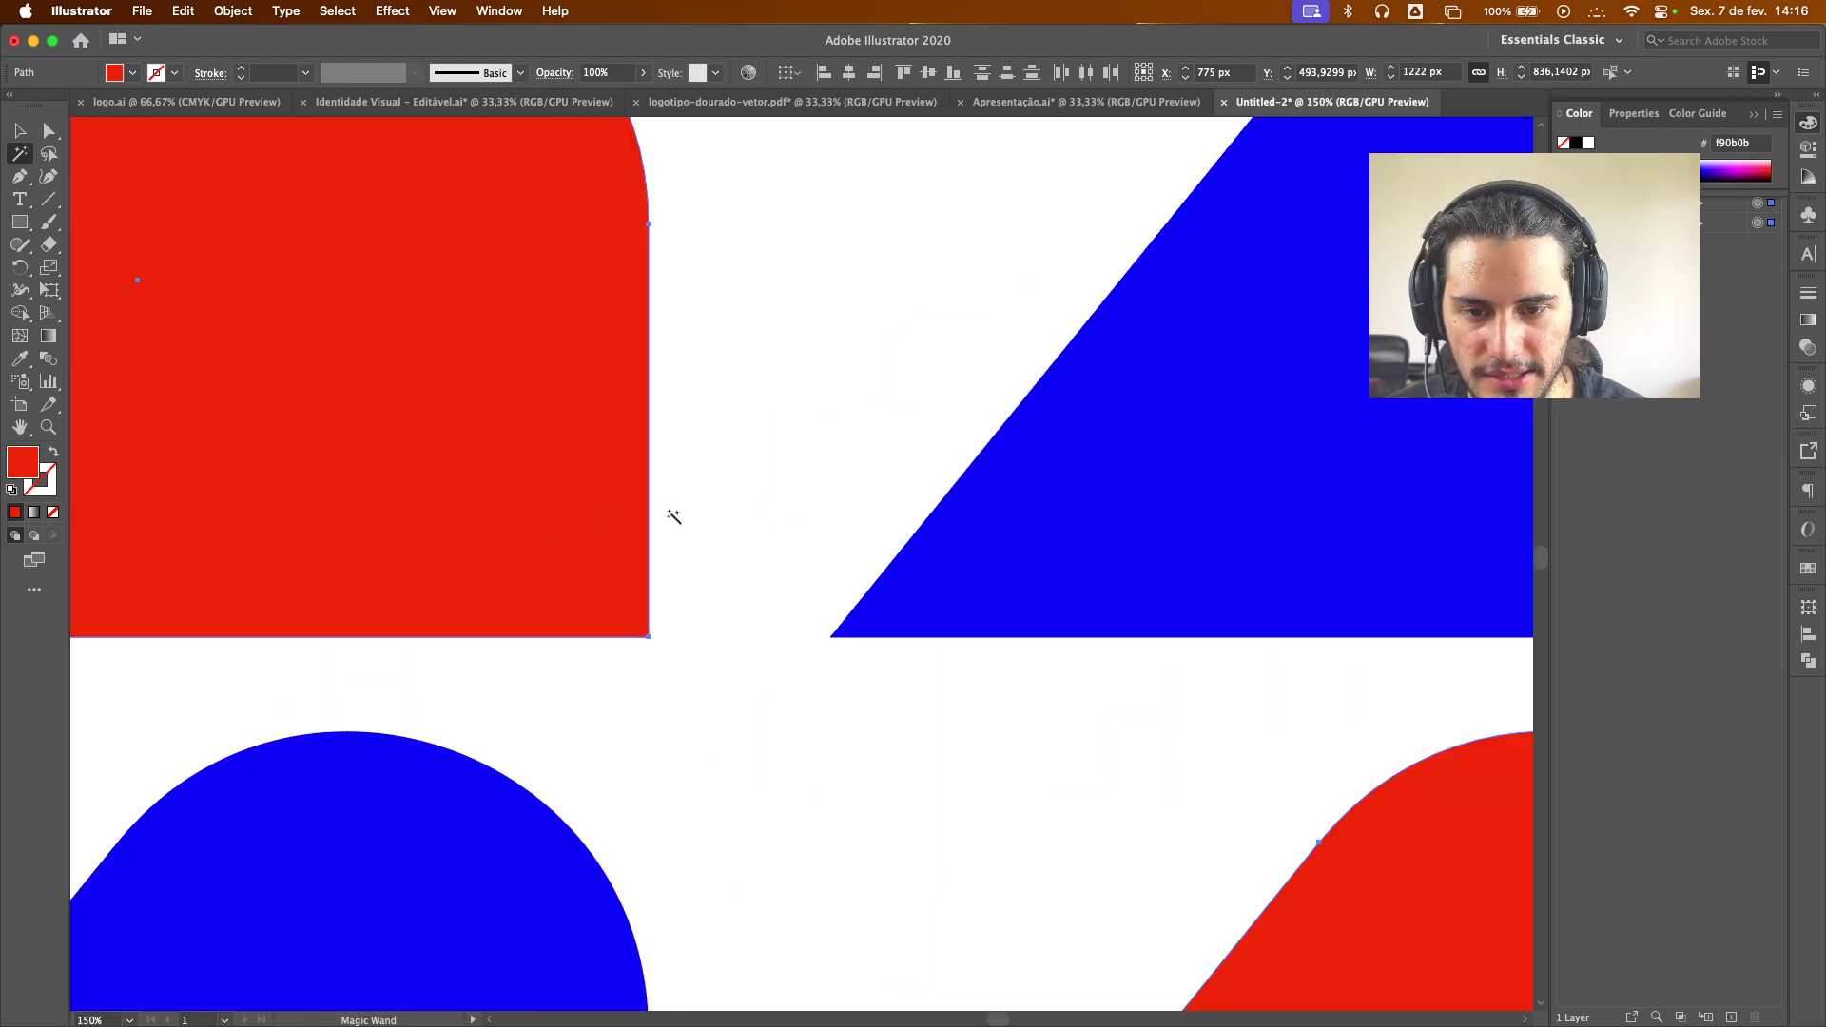
click(1076, 511)
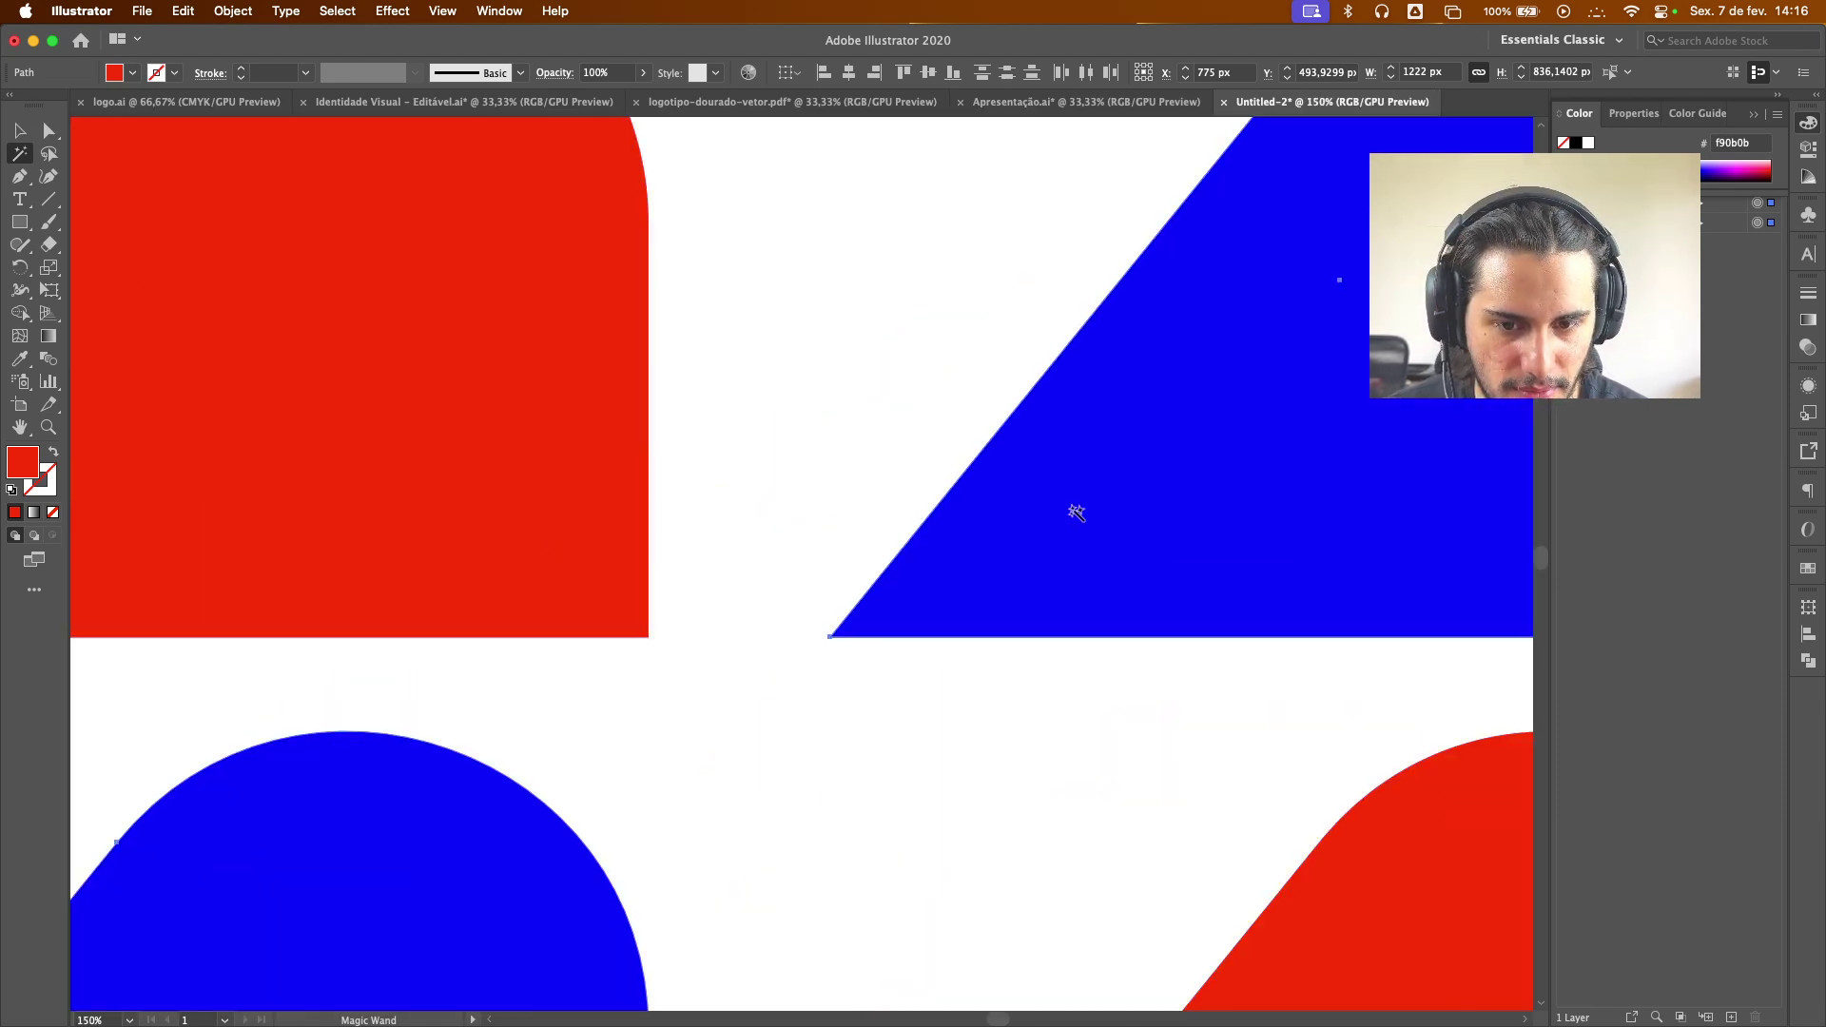
scroll(701, 714, down, 4)
scroll(502, 864, up, 1)
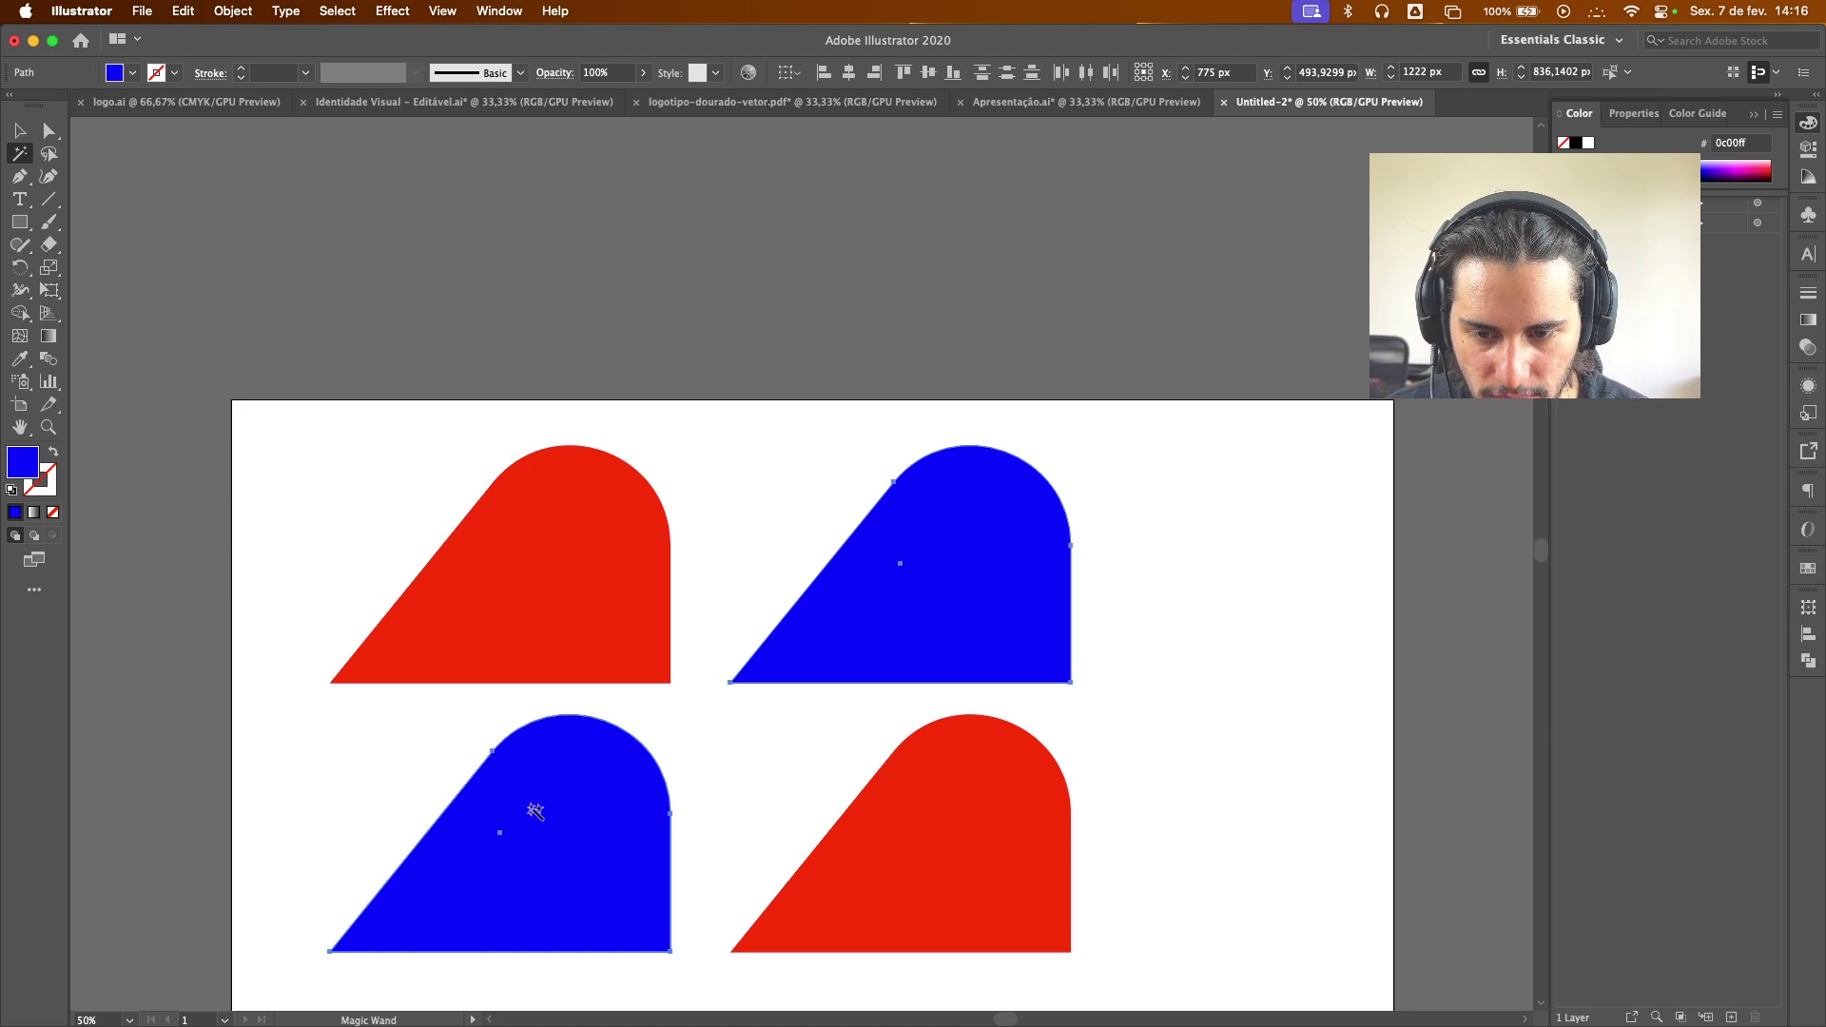
click(595, 599)
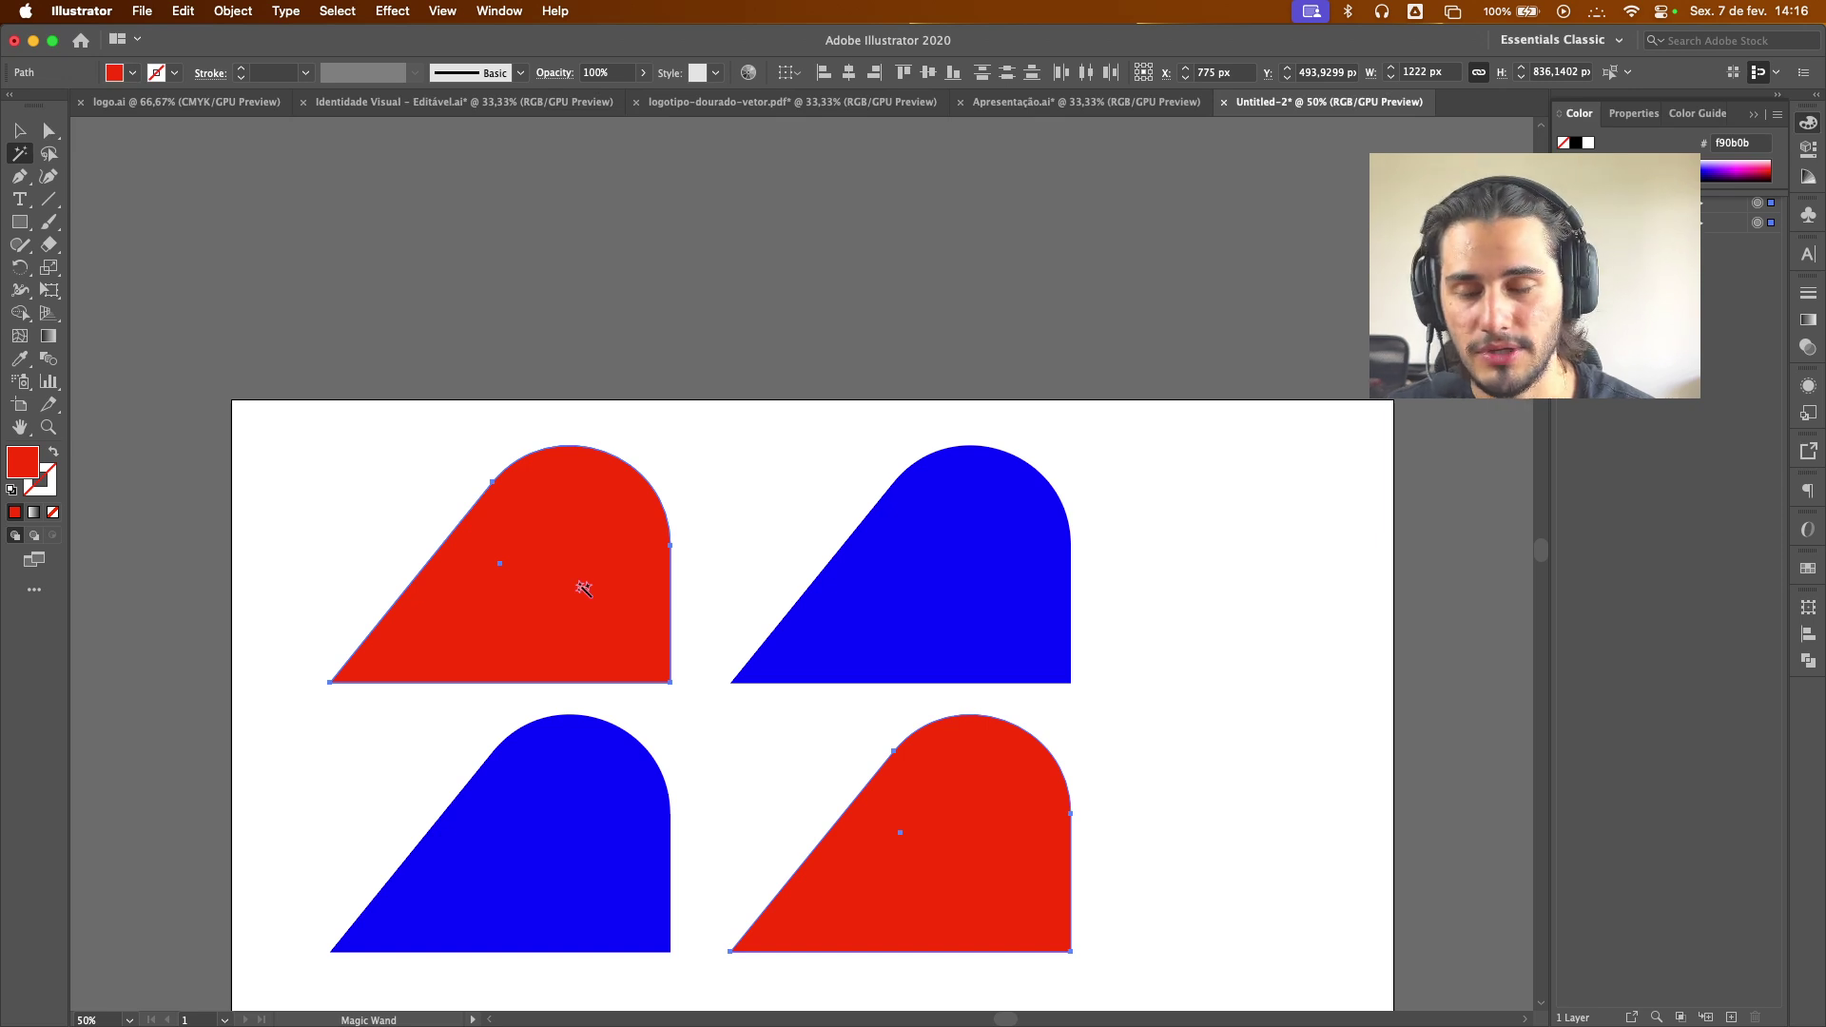
click(20, 130)
key(super+a)
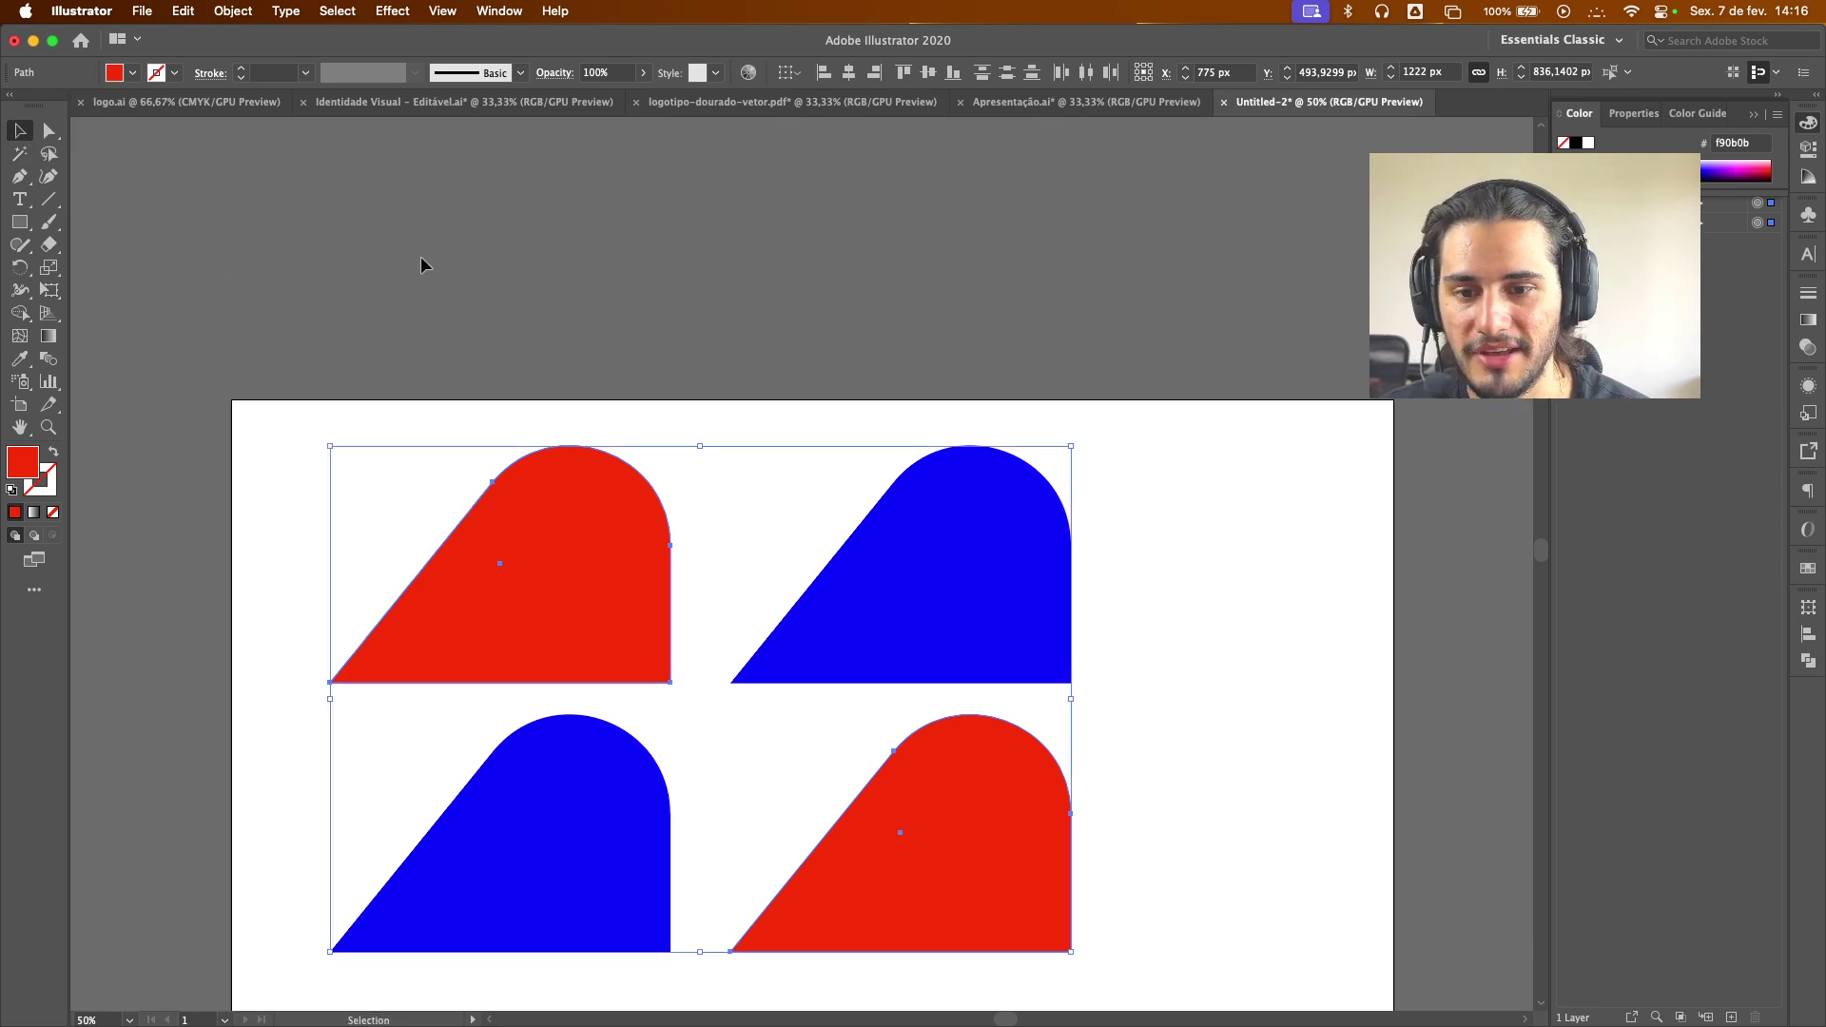
click(424, 265)
drag(664, 463, 683, 426)
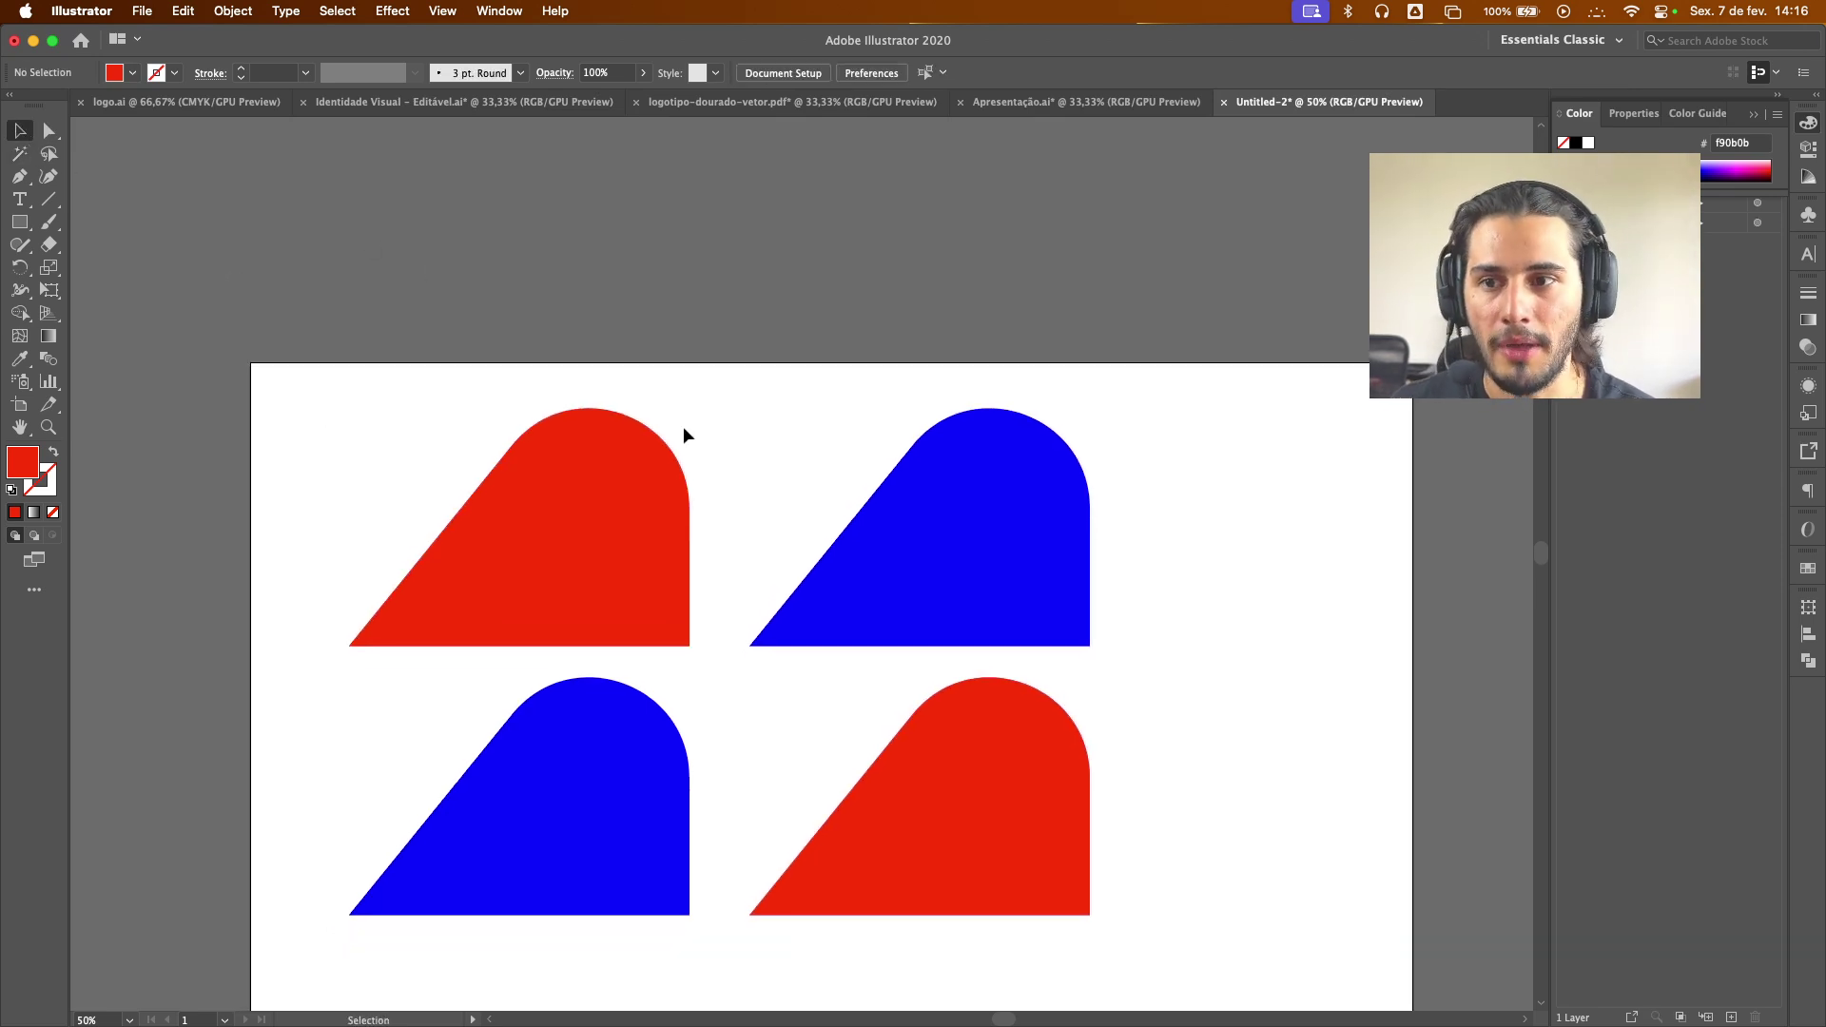
Select the upper red shape's bottom-left anchor and then its bottom-right anchor with the Lasso tool
click(51, 154)
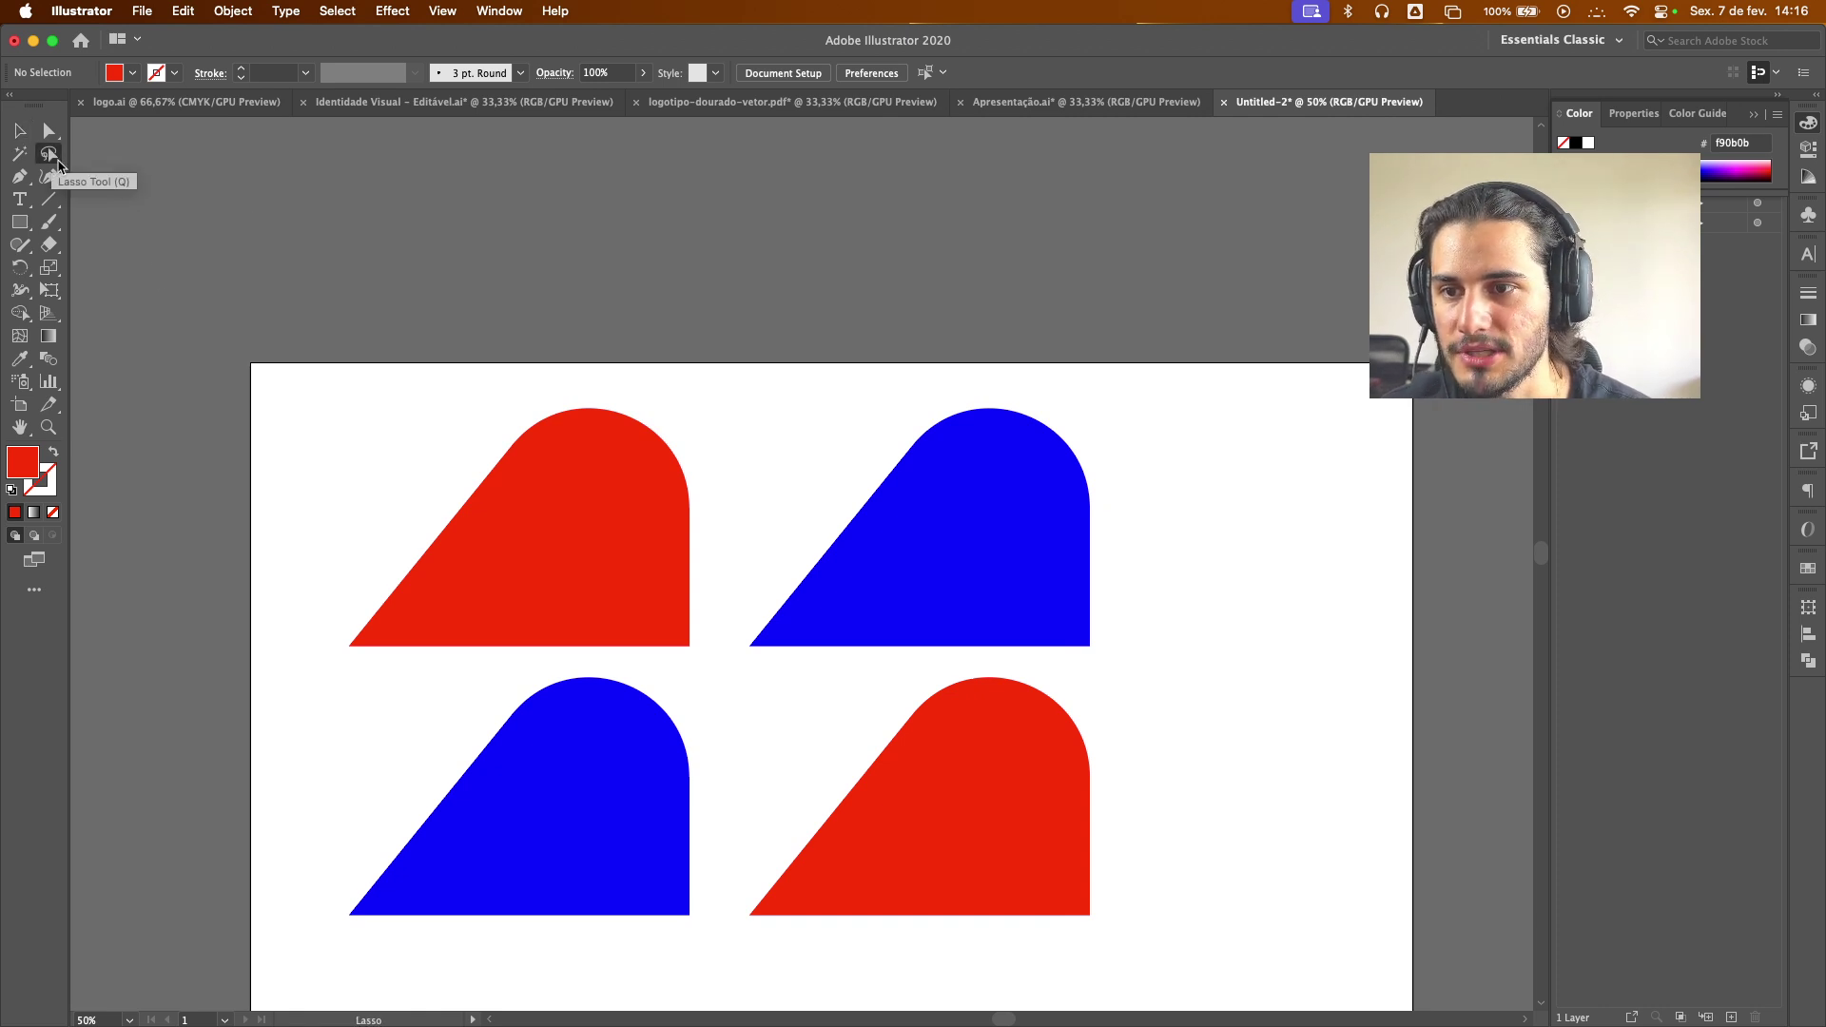
scroll(357, 626, up, 2)
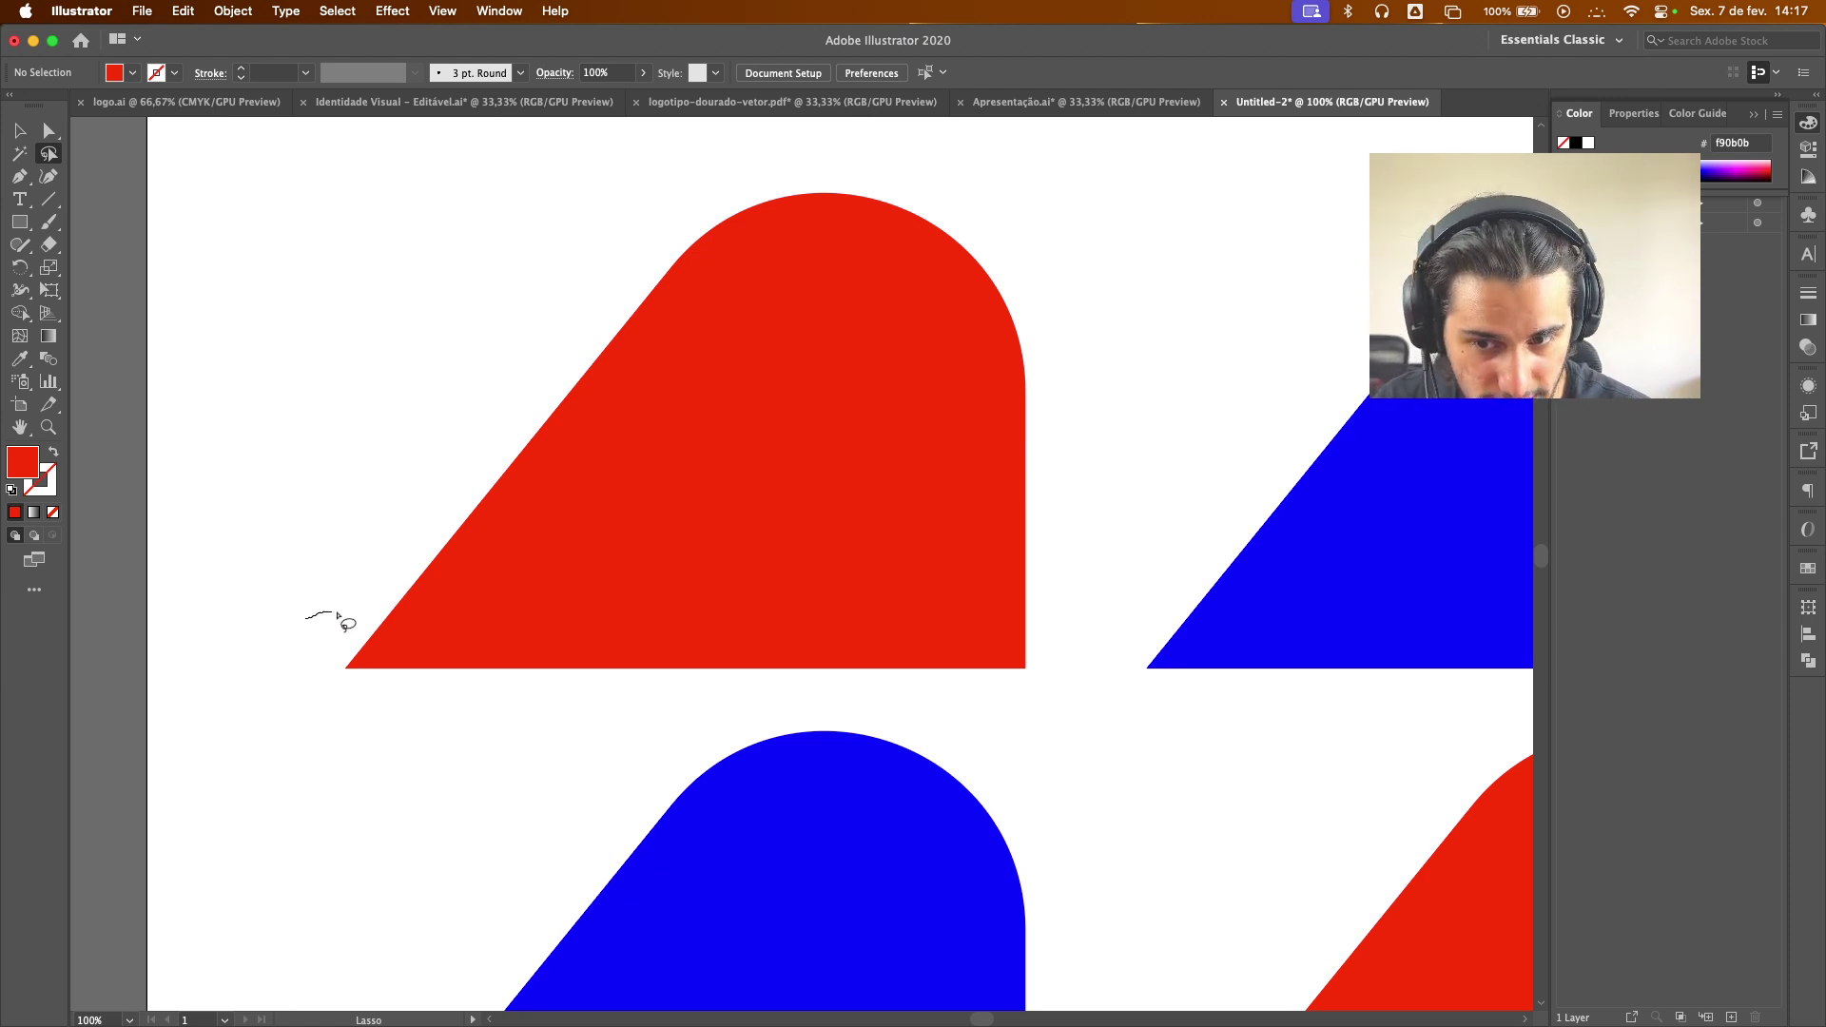
mouse_move(337, 615)
mouse_down()
mouse_move(386, 732)
mouse_move(313, 736)
mouse_move(319, 637)
mouse_up()
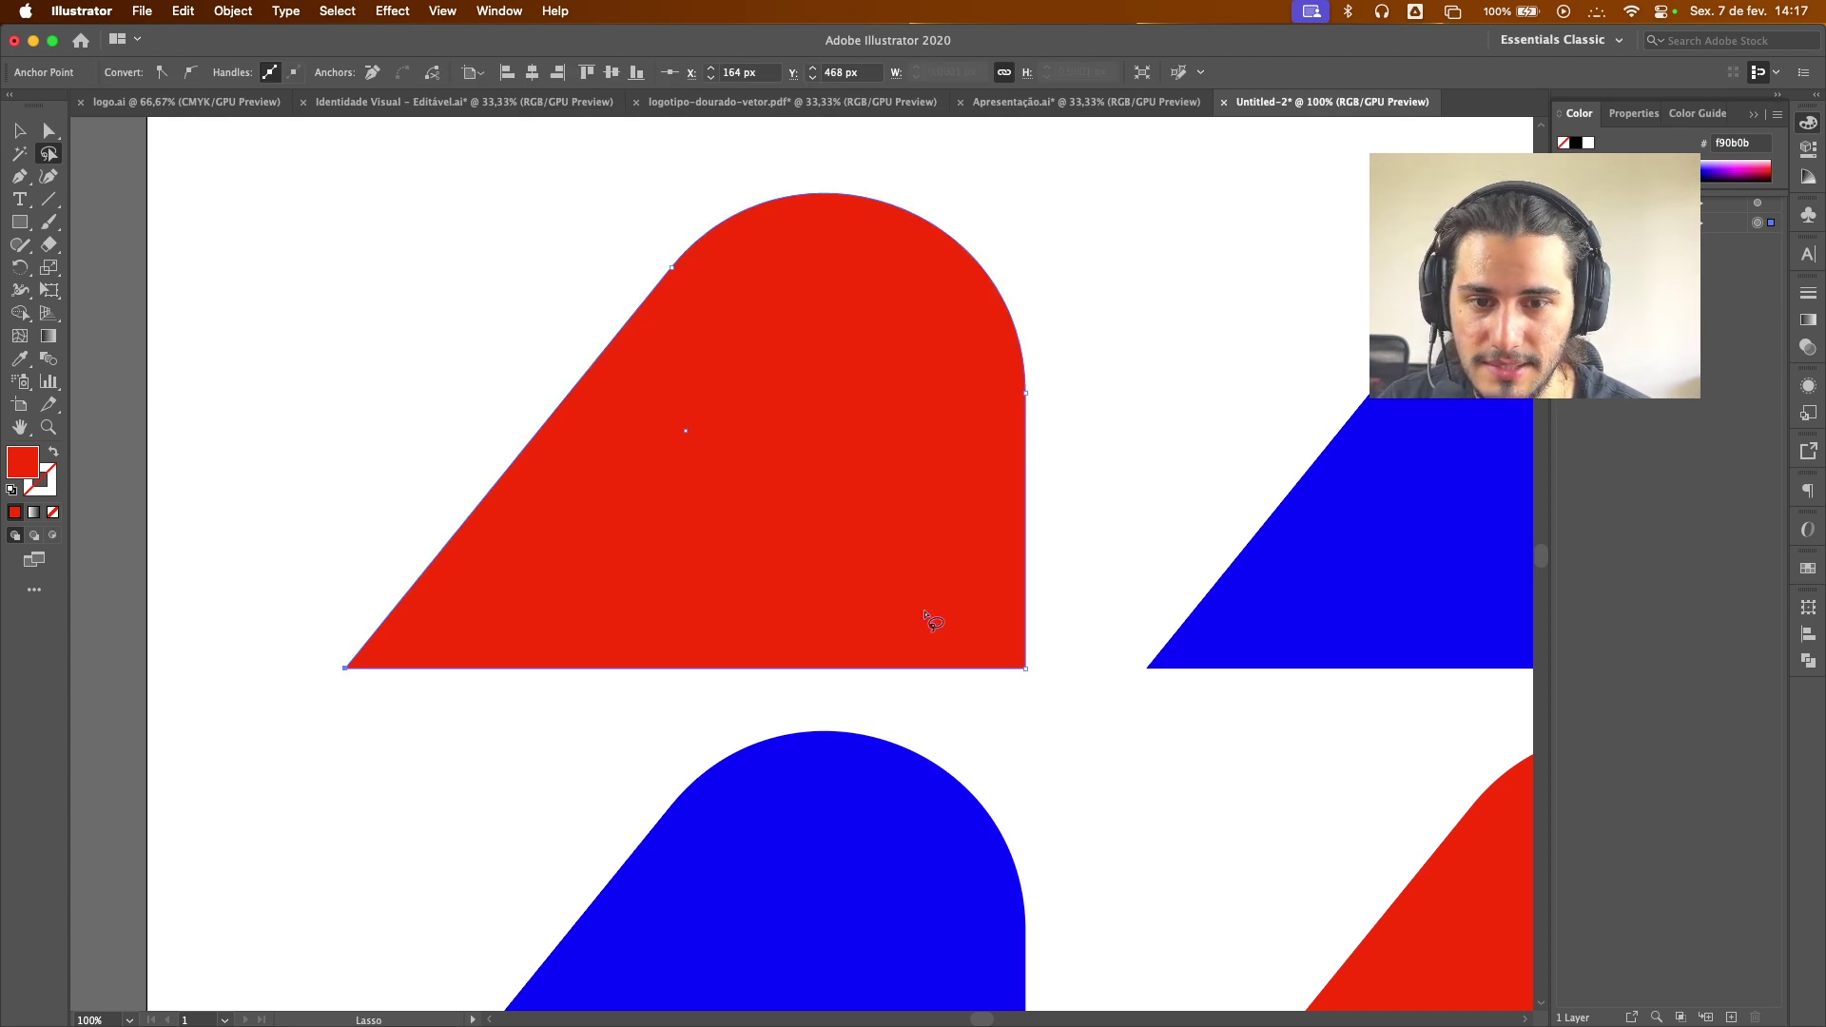
mouse_move(1113, 608)
mouse_down()
mouse_move(1002, 640)
mouse_move(1004, 701)
mouse_move(1062, 685)
mouse_move(1091, 631)
mouse_move(1048, 663)
mouse_move(1068, 635)
mouse_move(814, 692)
mouse_move(822, 827)
mouse_move(989, 685)
mouse_move(996, 643)
mouse_up()
scroll(1047, 658, up, 10)
scroll(699, 602, down, 10)
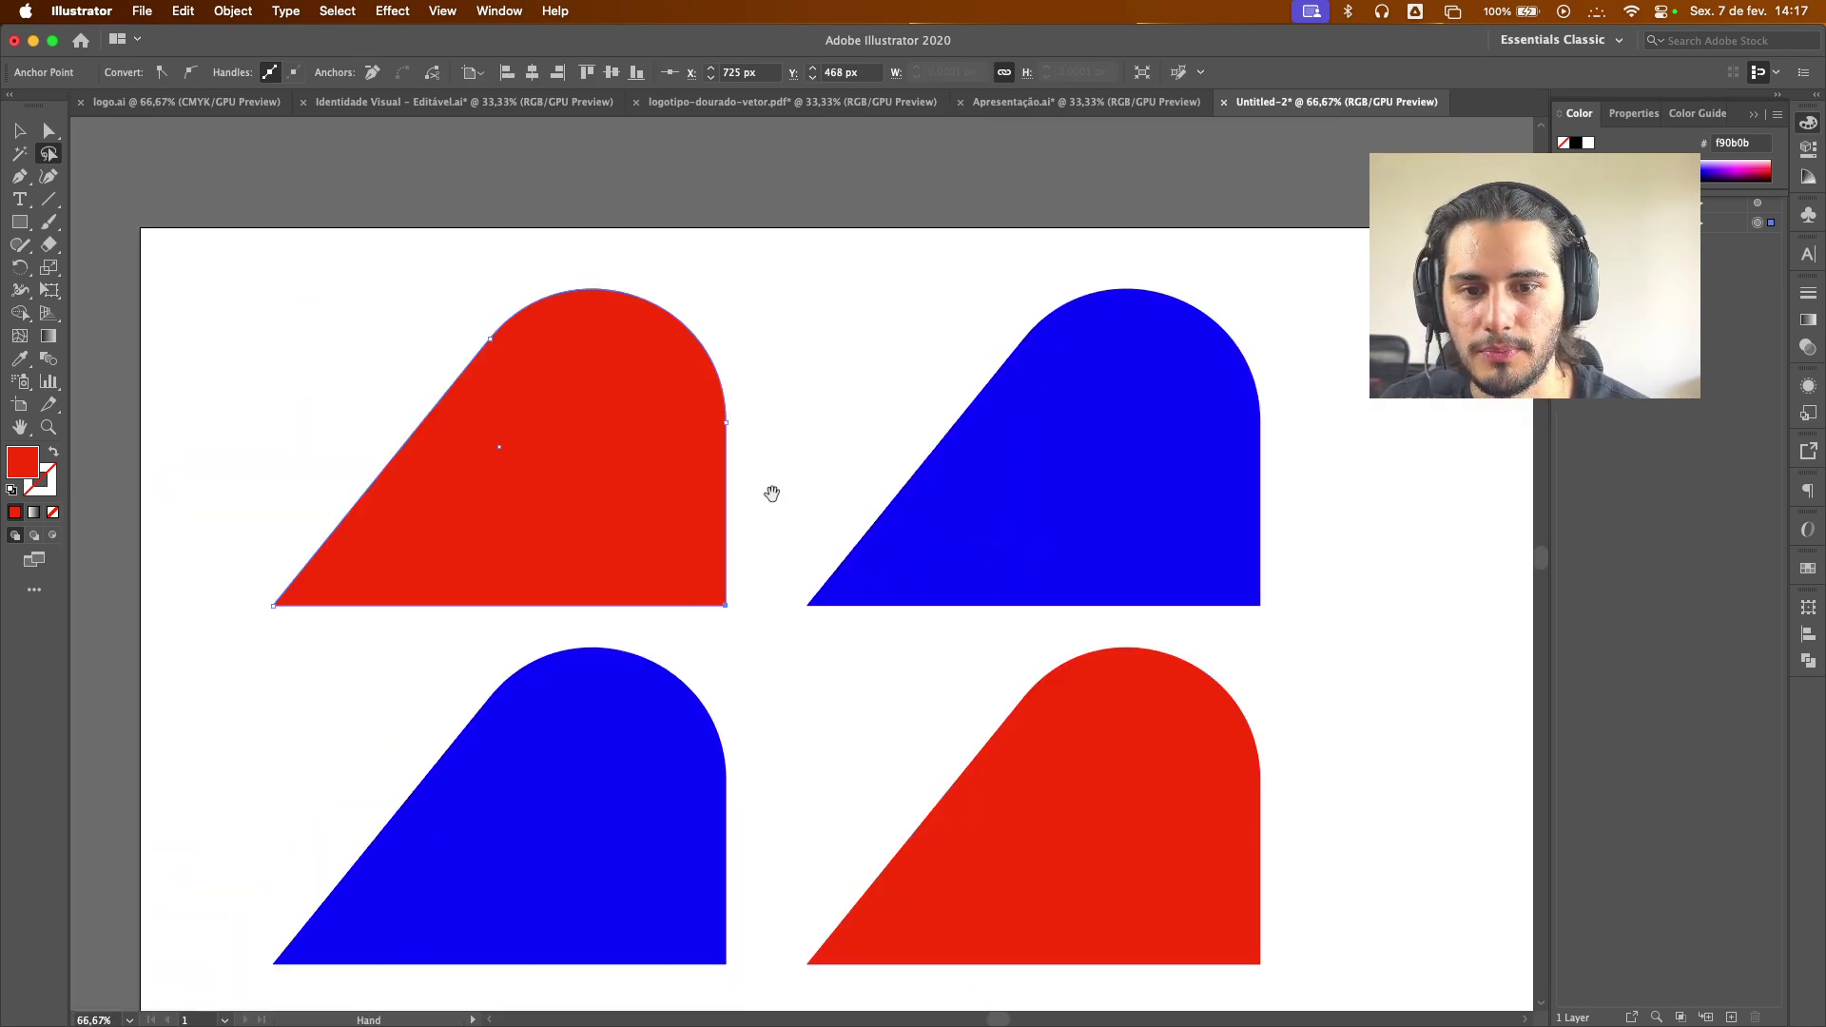
Select the entire upper-left red shape with the Selection tool
scroll(761, 504, up, 2)
click(20, 131)
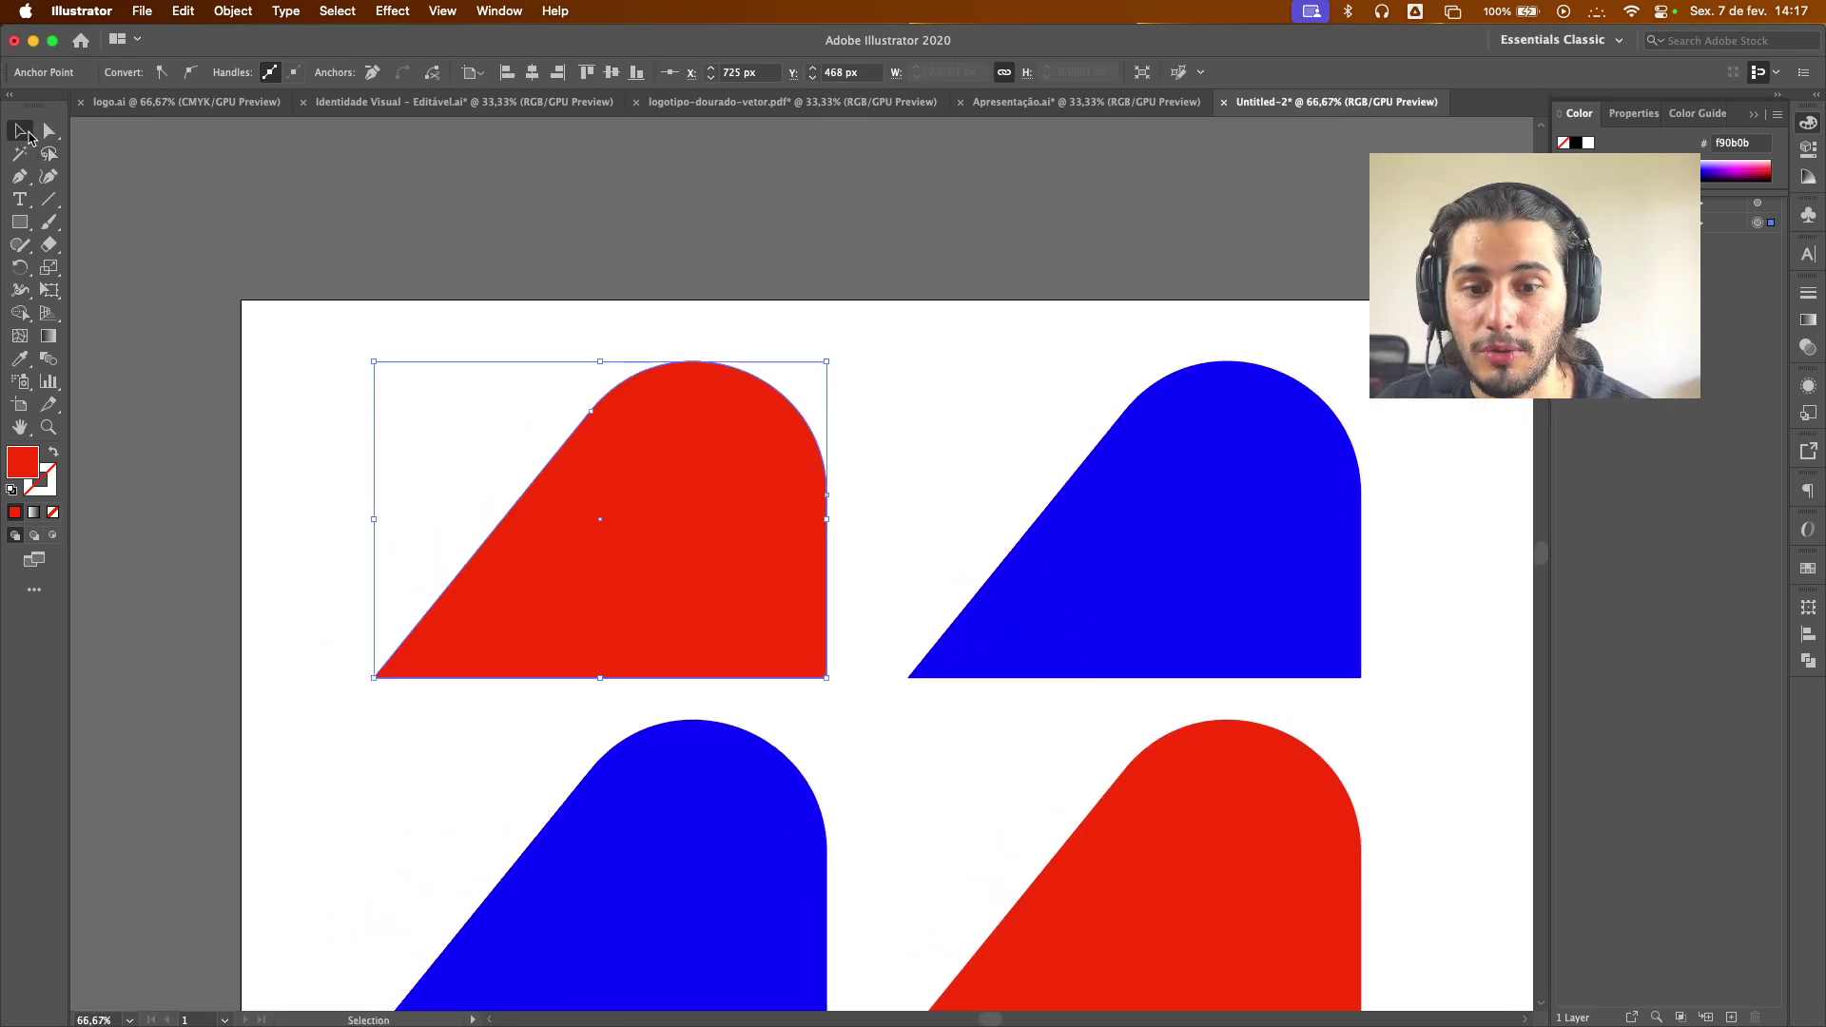
click(799, 624)
scroll(824, 696, up, 8)
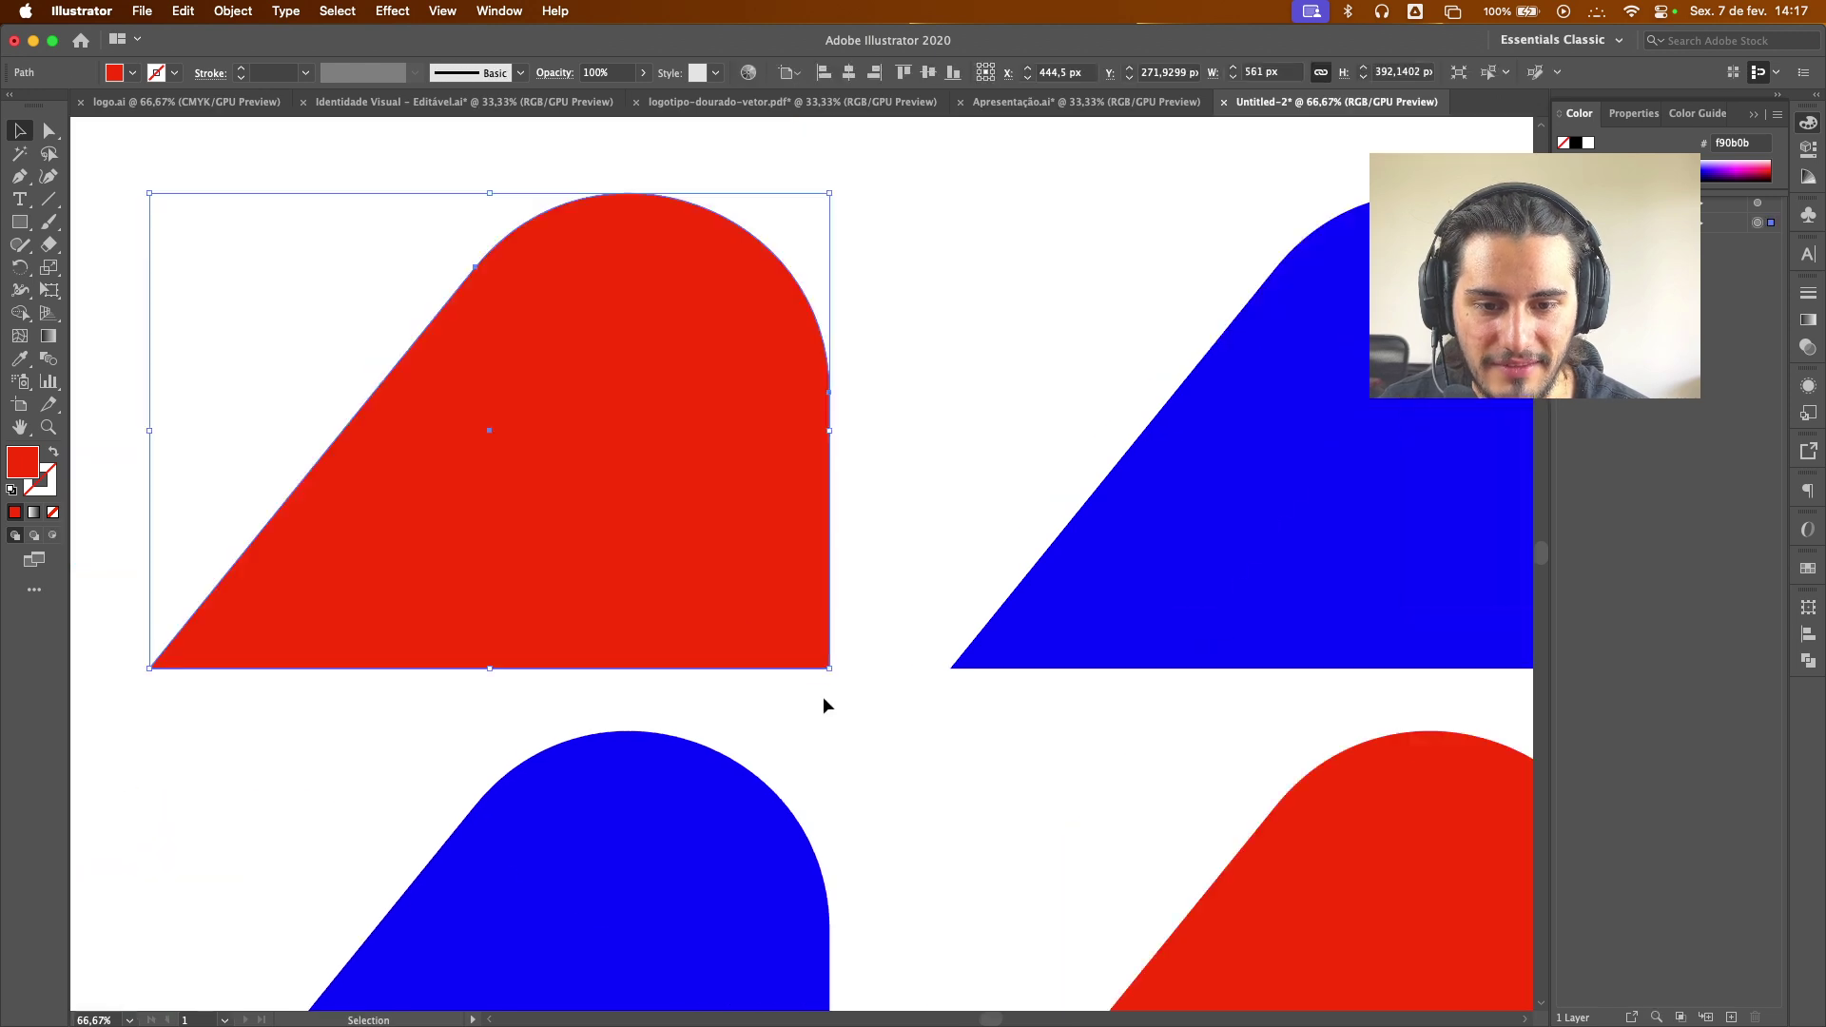
Select the upper-left red shape's bottom-right anchor and then the anchor where its curve meets the right side with the Lasso tool
key(q)
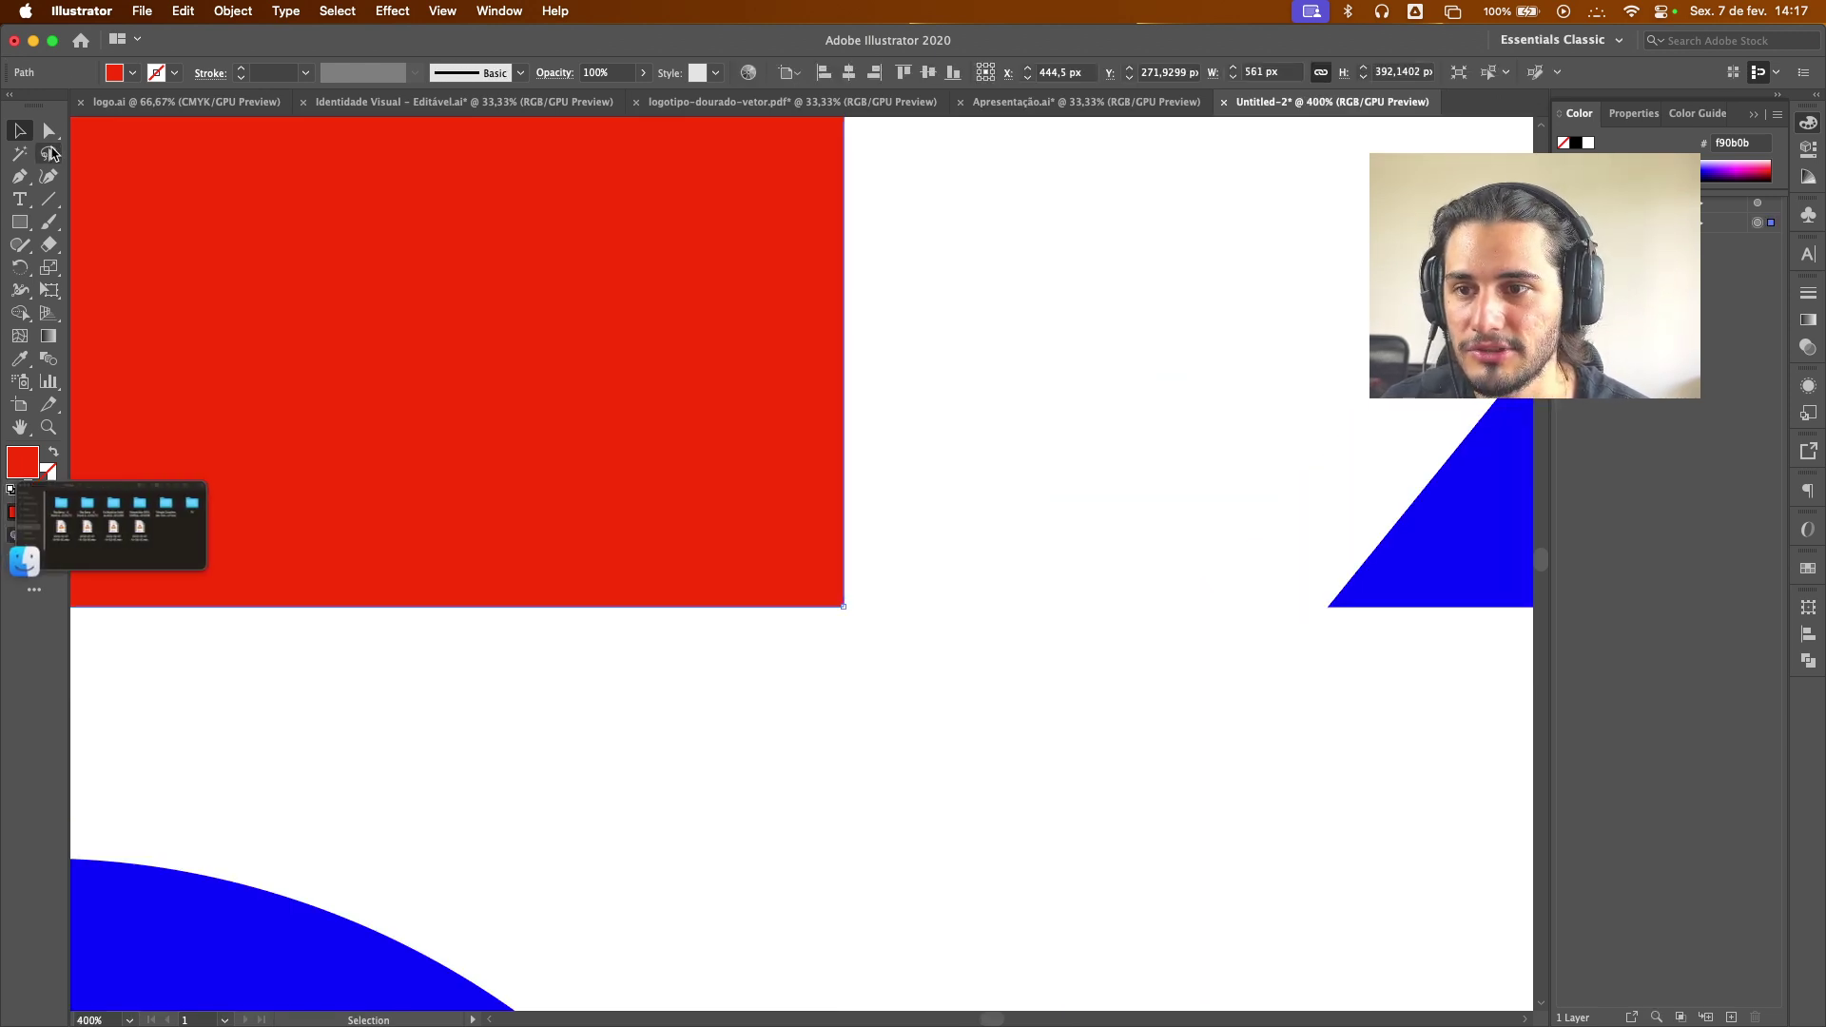
mouse_move(920, 609)
mouse_down()
mouse_move(817, 563)
mouse_move(860, 707)
mouse_move(929, 583)
mouse_up()
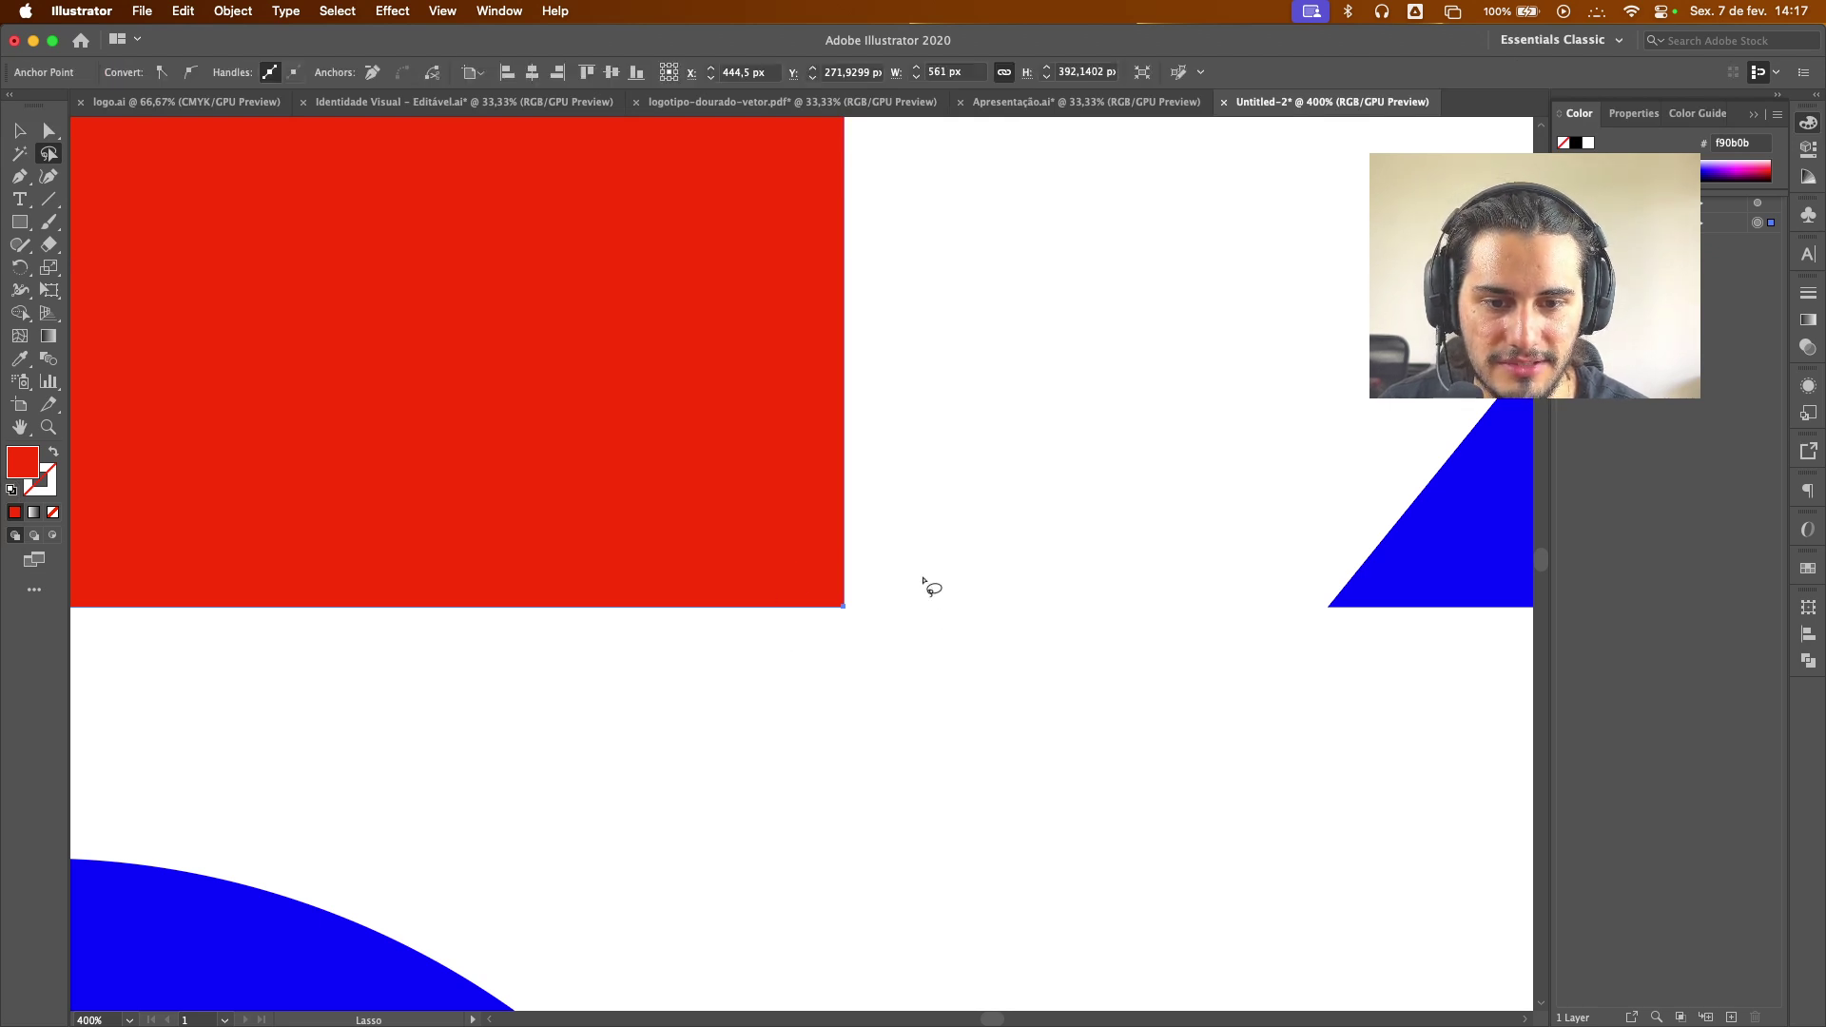
scroll(929, 583, down, 8)
scroll(998, 407, up, 3)
scroll(989, 623, up, 6)
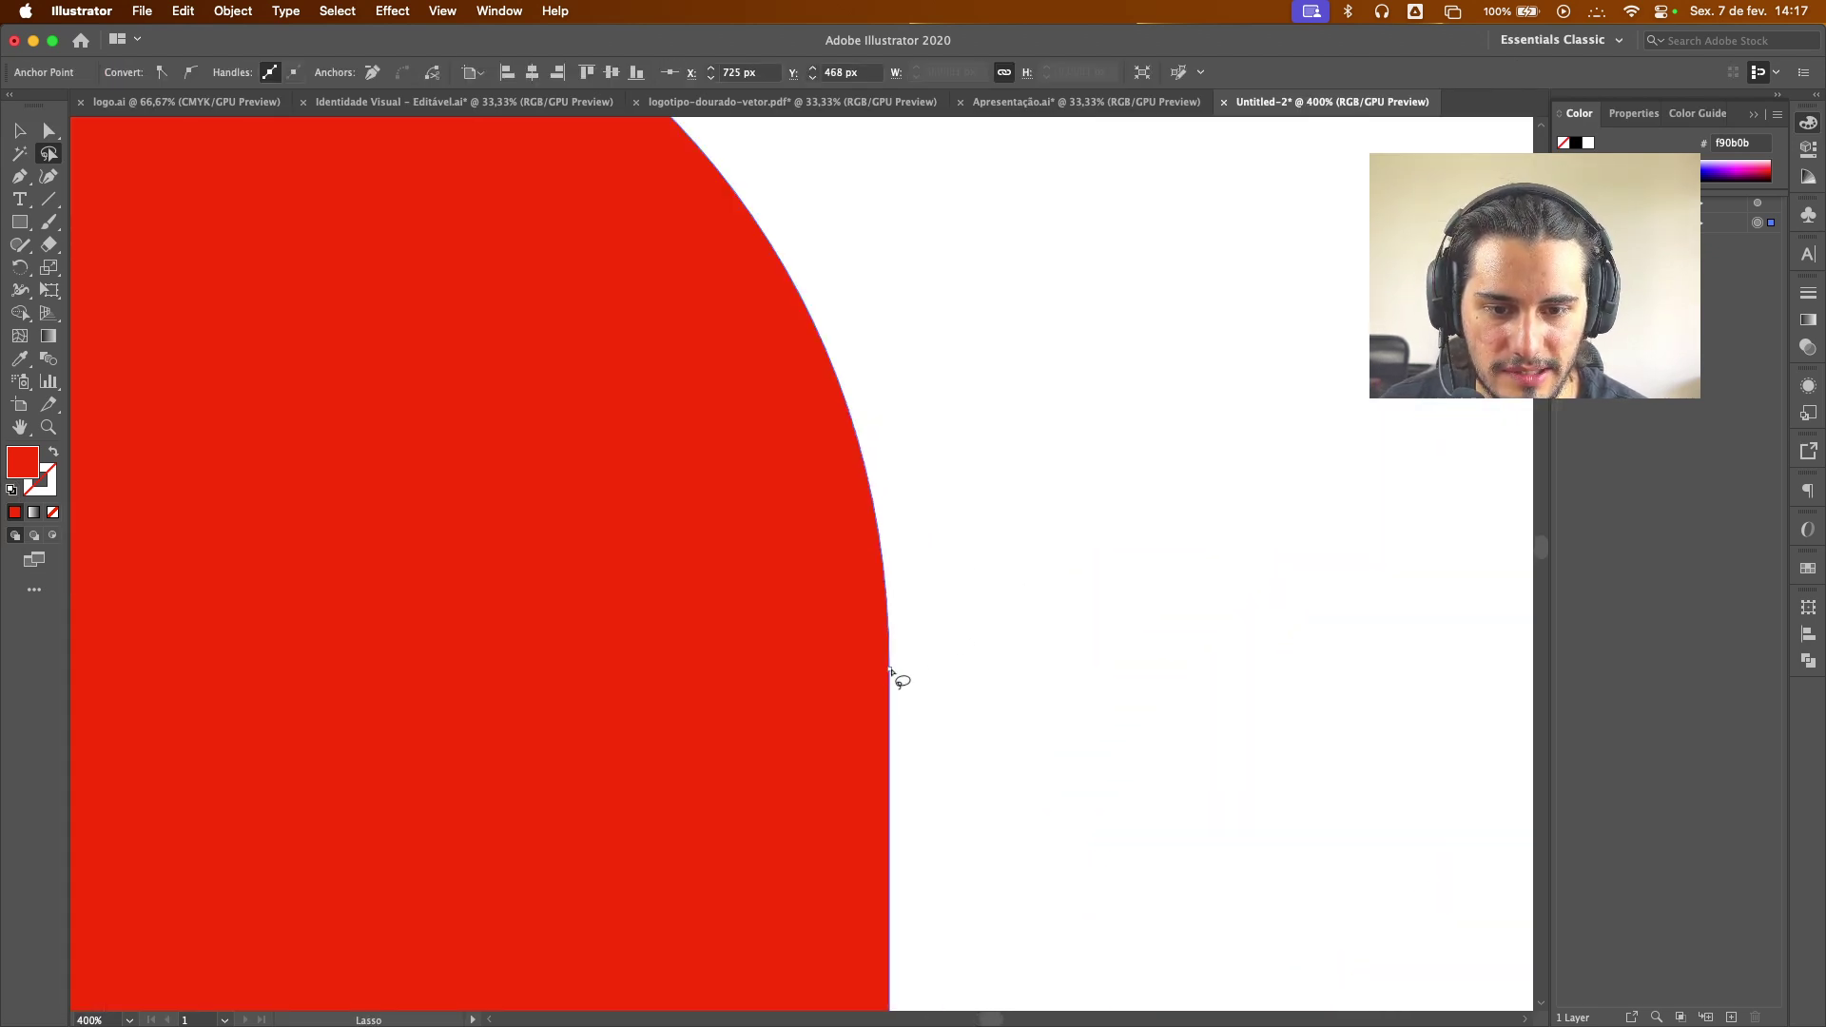
scroll(894, 673, up, 2)
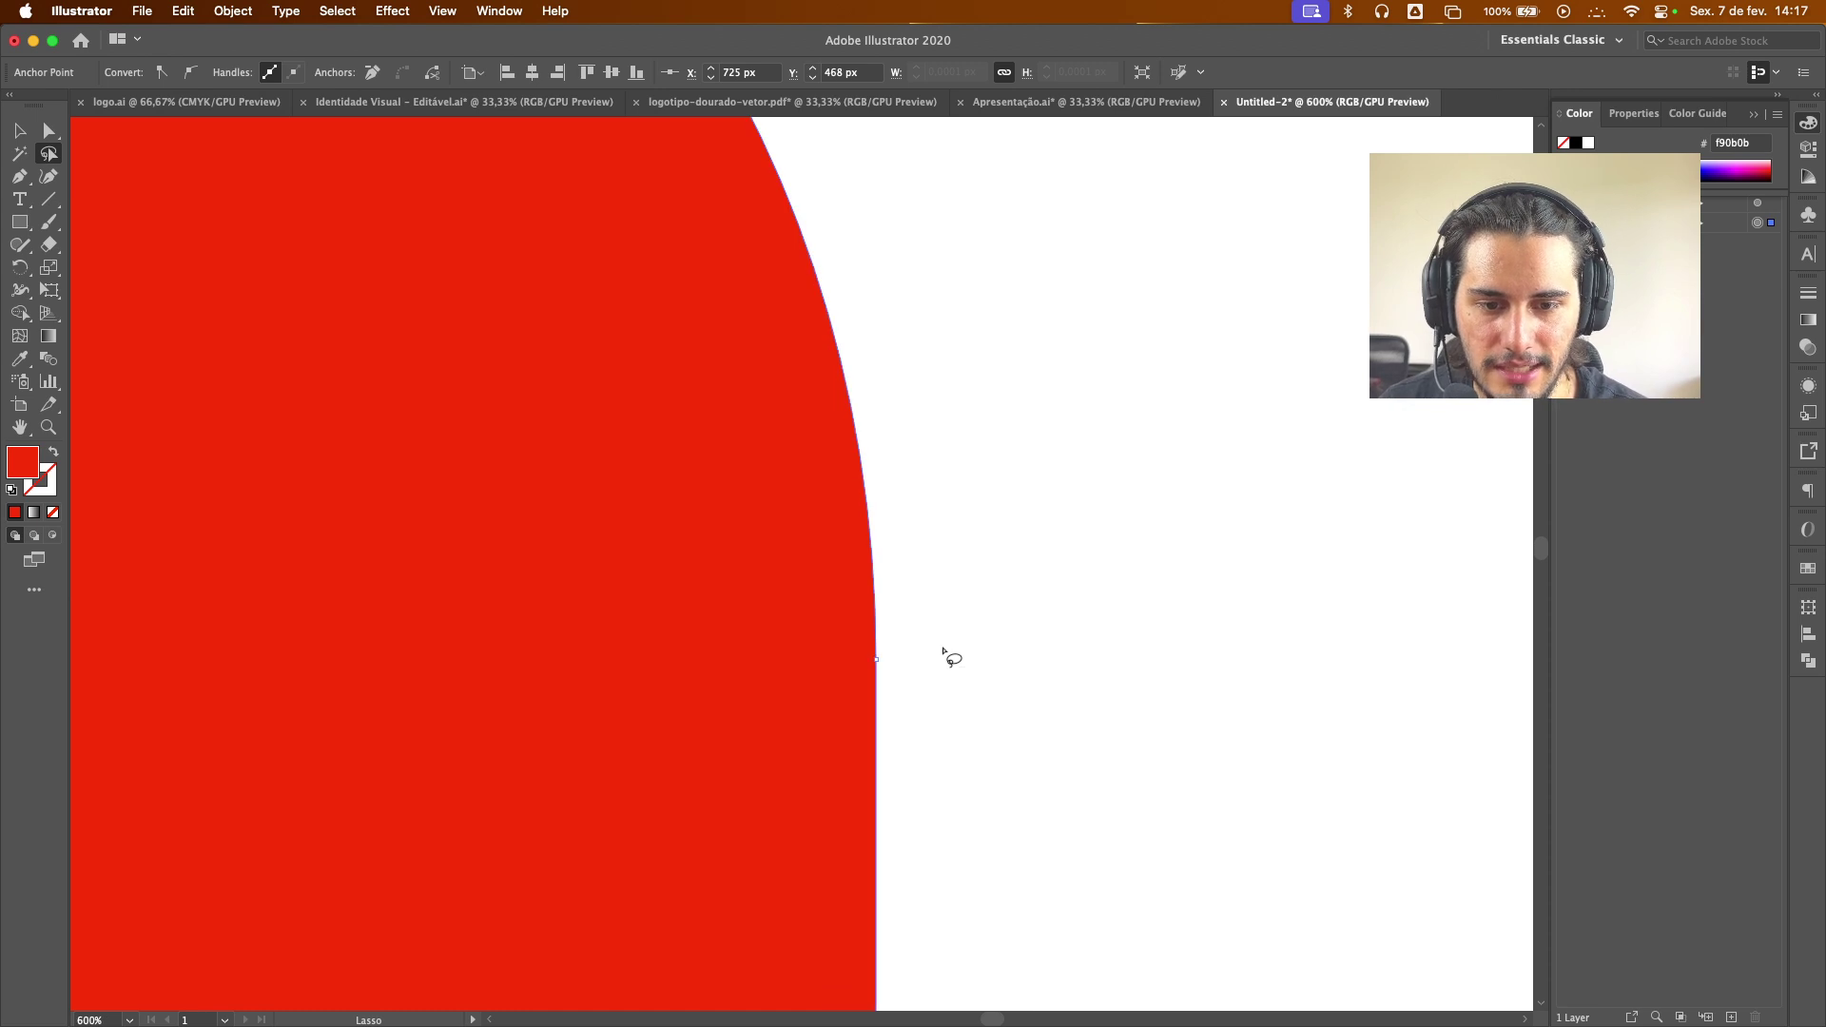
mouse_move(946, 655)
mouse_down()
mouse_move(789, 657)
mouse_move(929, 699)
mouse_move(926, 660)
mouse_up()
scroll(937, 670, down, 4)
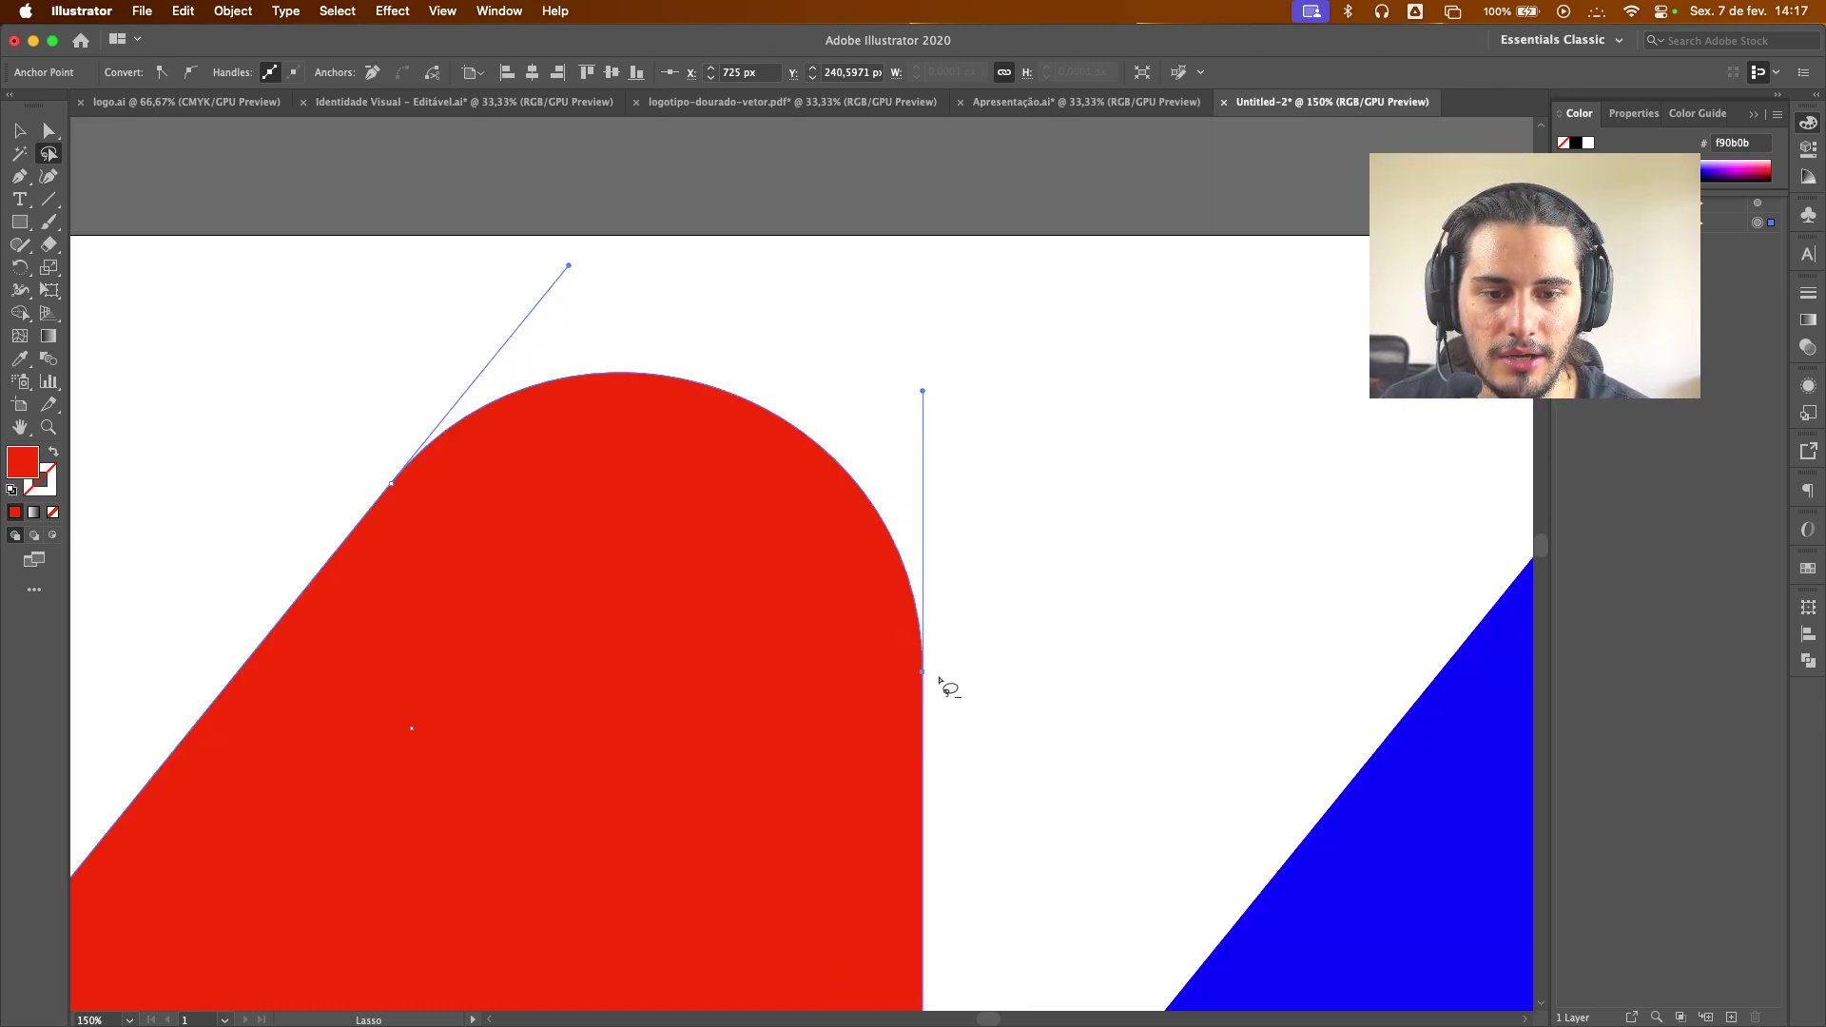
Select all anchors of the upper-left red shape with the Lasso tool, and show its bounding box with the Selection tool
scroll(946, 708, down, 2)
drag(954, 735, 958, 622)
mouse_move(945, 692)
mouse_down()
mouse_move(889, 762)
mouse_move(941, 689)
mouse_up()
drag(447, 718, 448, 719)
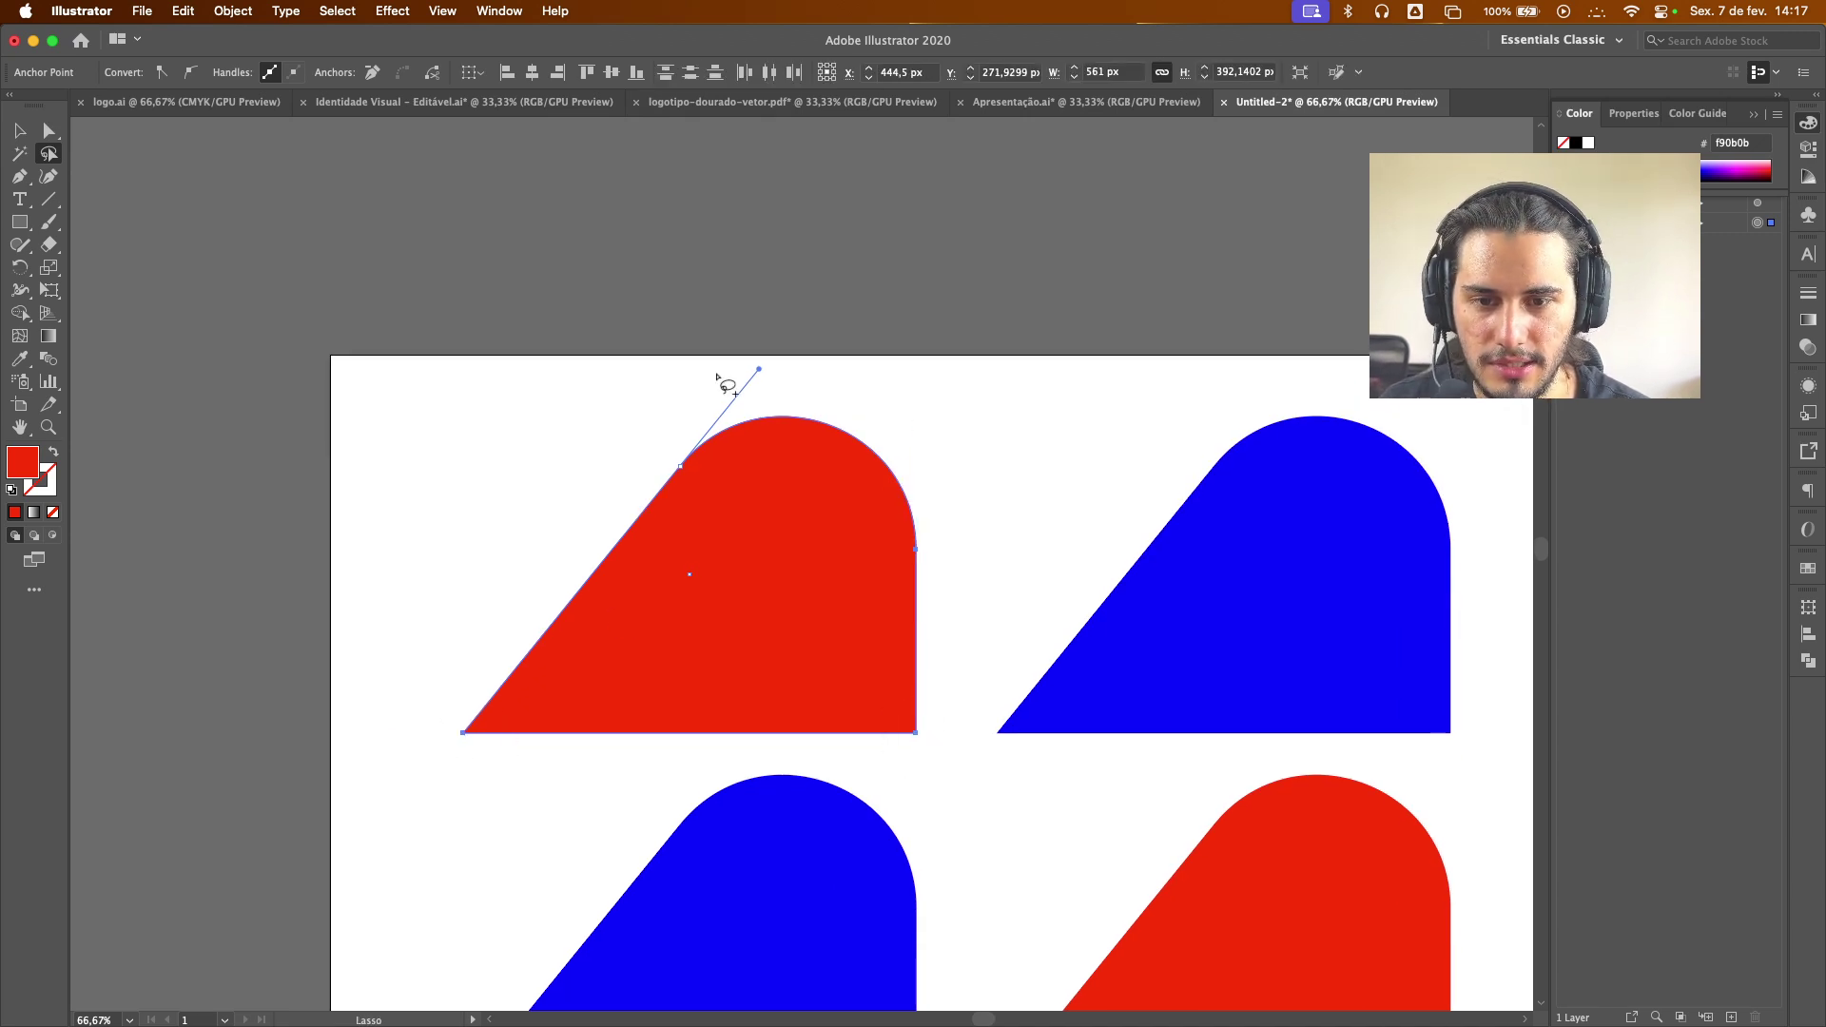
mouse_move(639, 456)
mouse_down()
mouse_move(714, 507)
mouse_move(713, 440)
mouse_move(641, 472)
mouse_up()
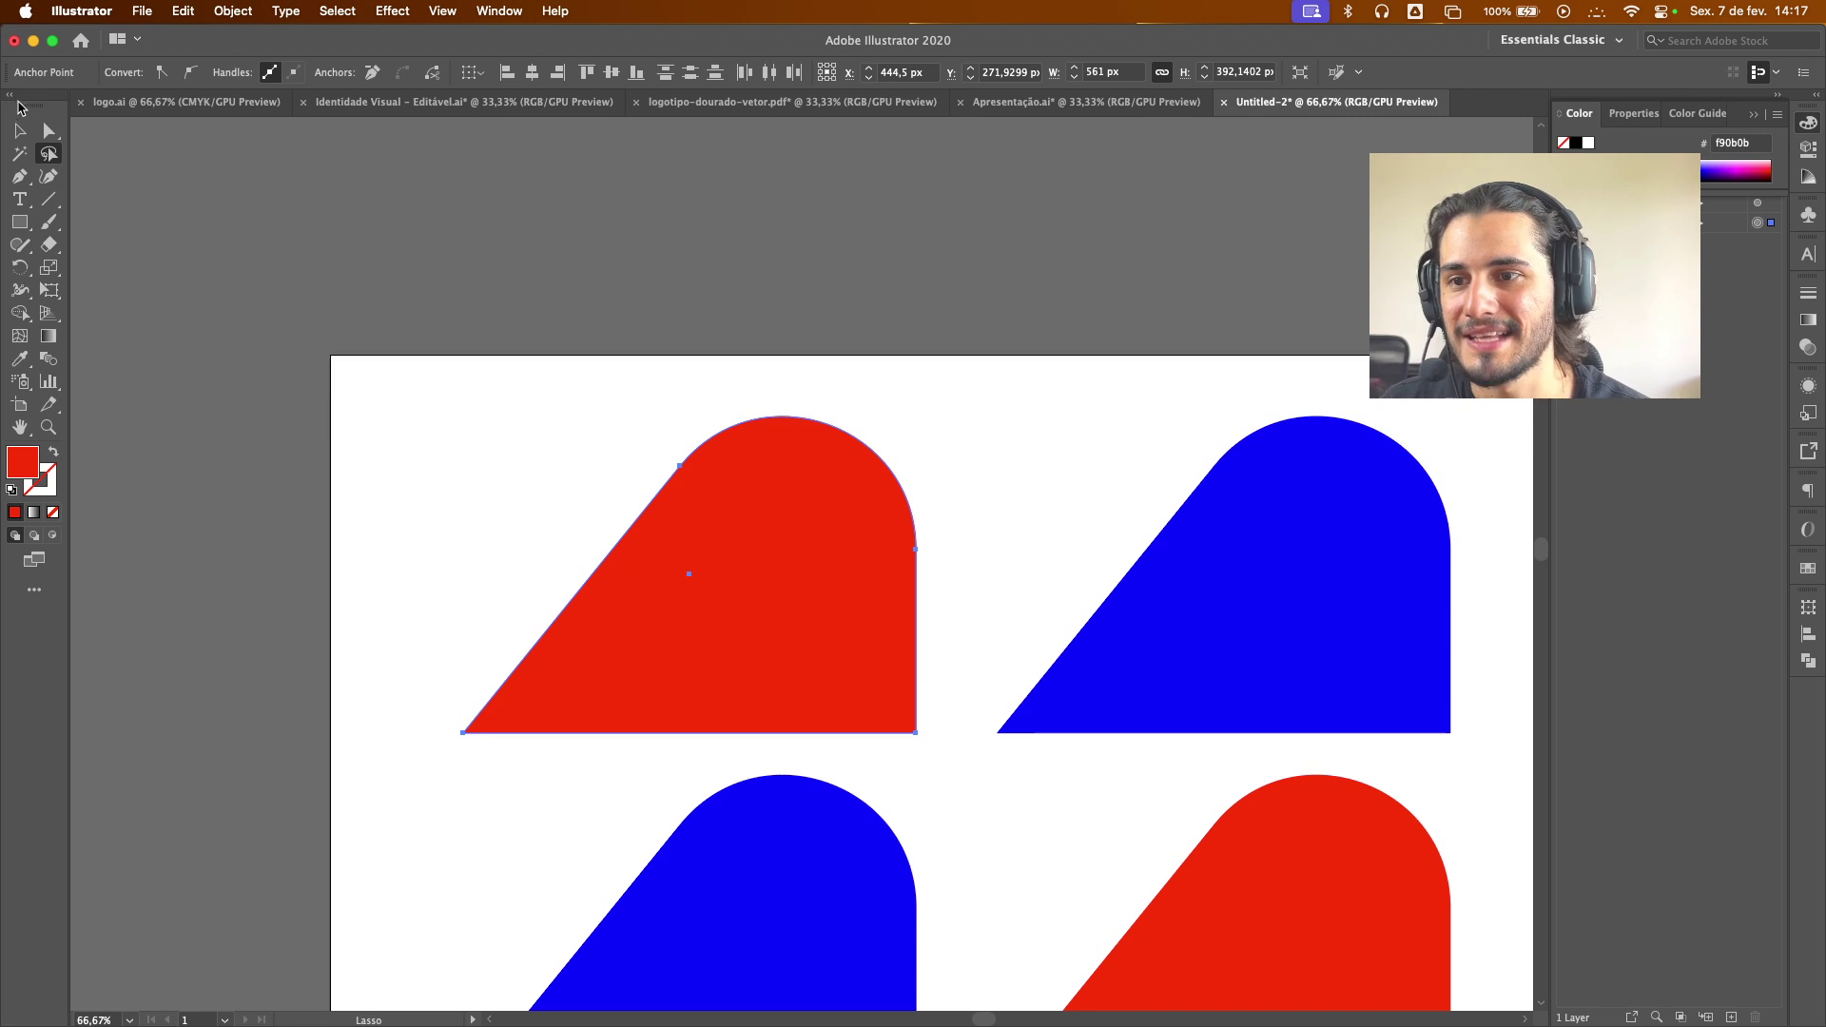
click(21, 133)
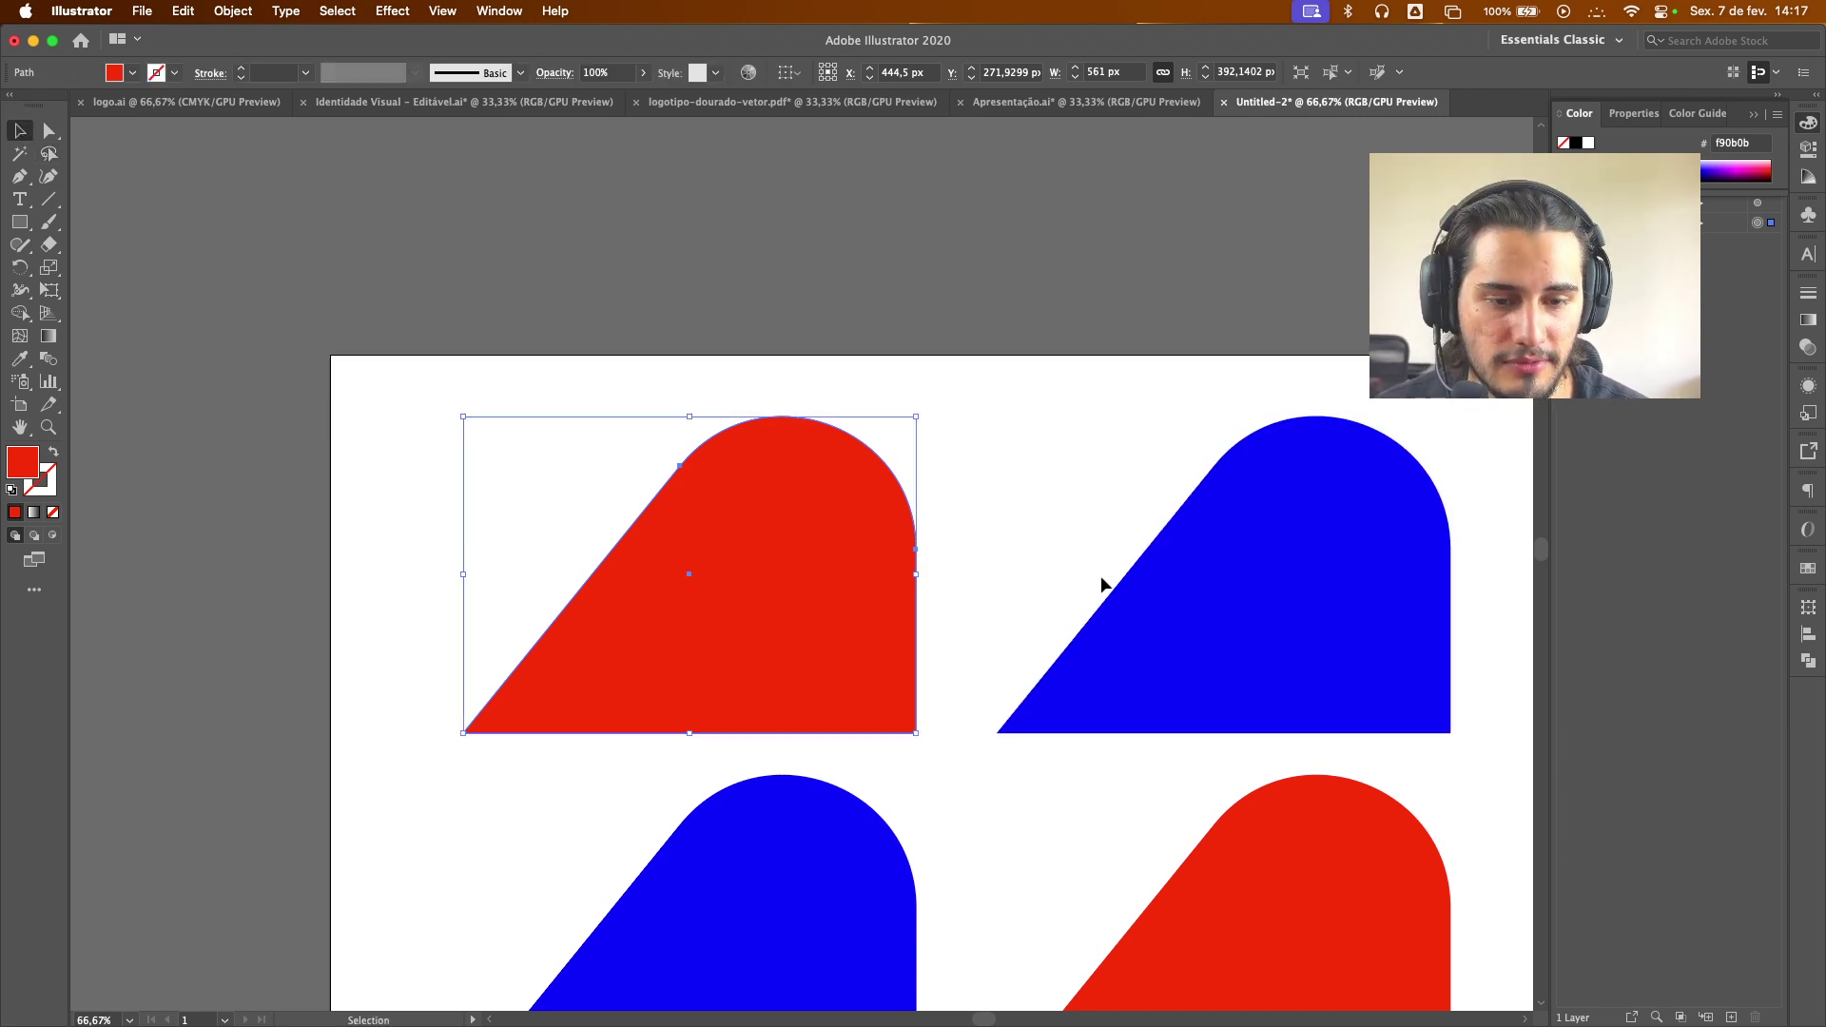
Delete the upper-right blue shape and both red shapes, keeping only the lower-left blue shape
drag(1086, 602, 1017, 391)
click(1031, 396)
key(Delete)
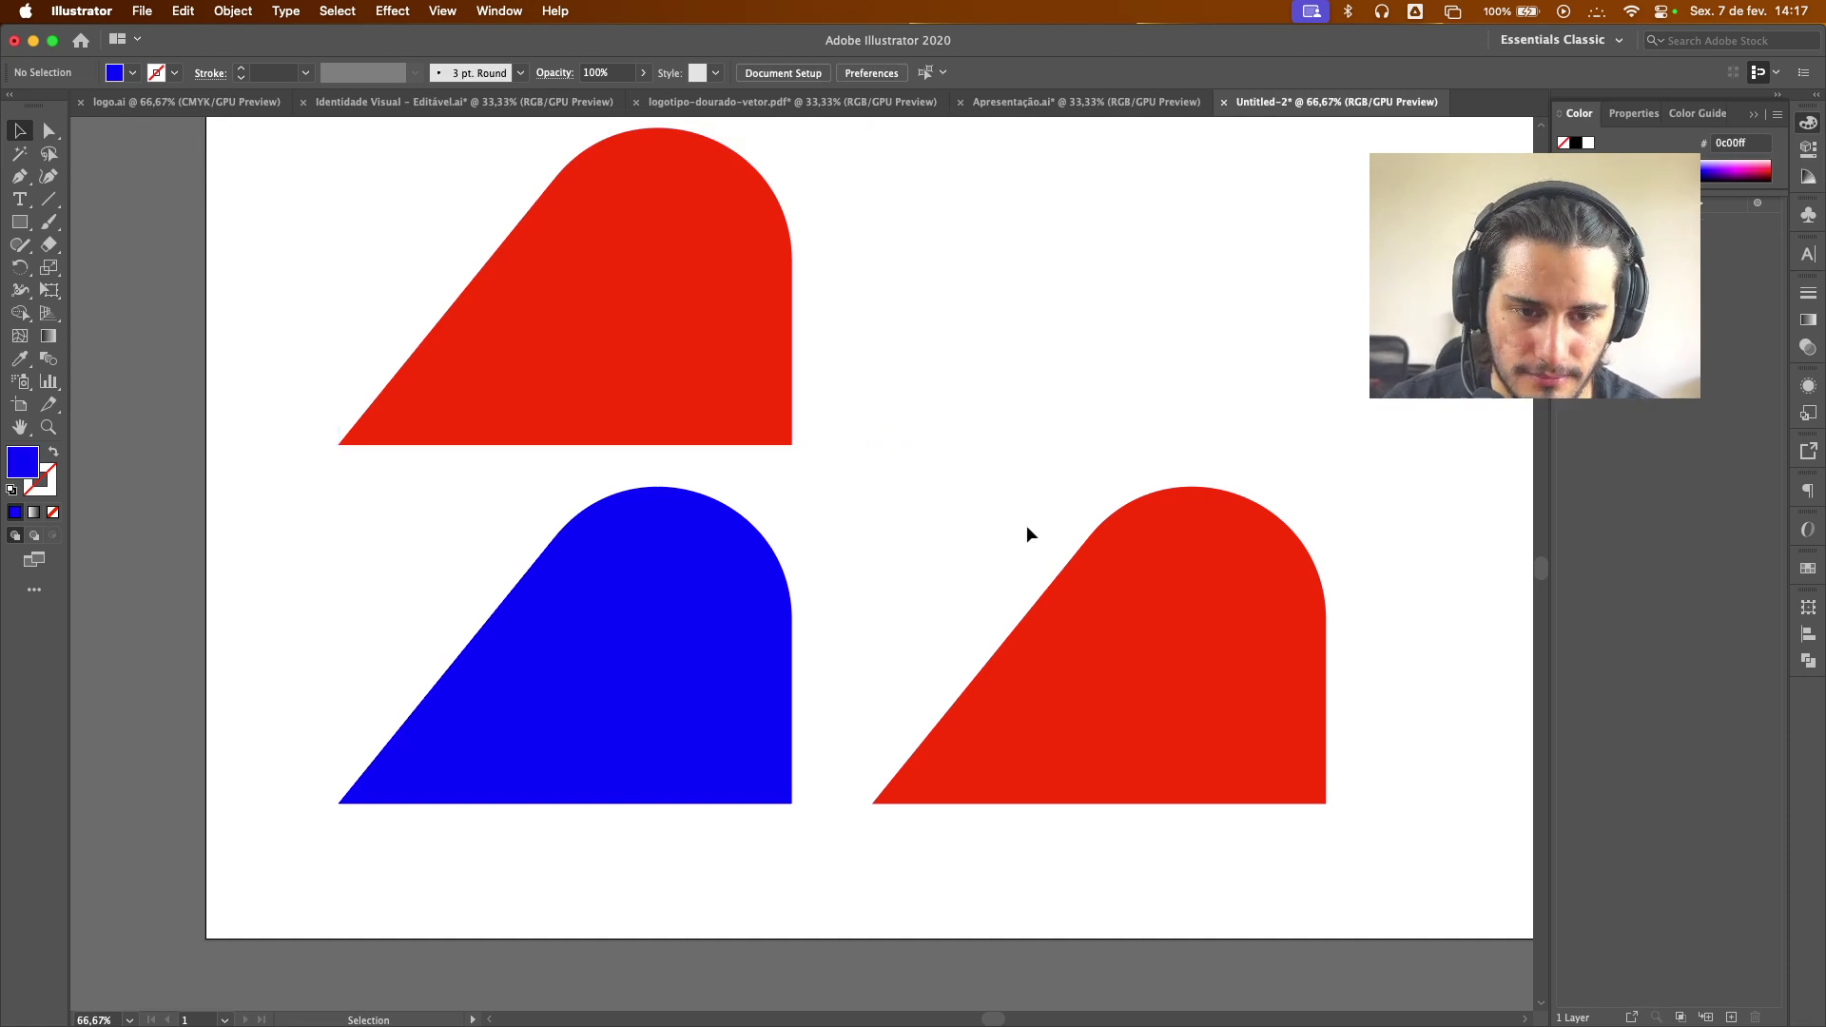
click(1094, 590)
key(Delete)
click(753, 358)
key(Delete)
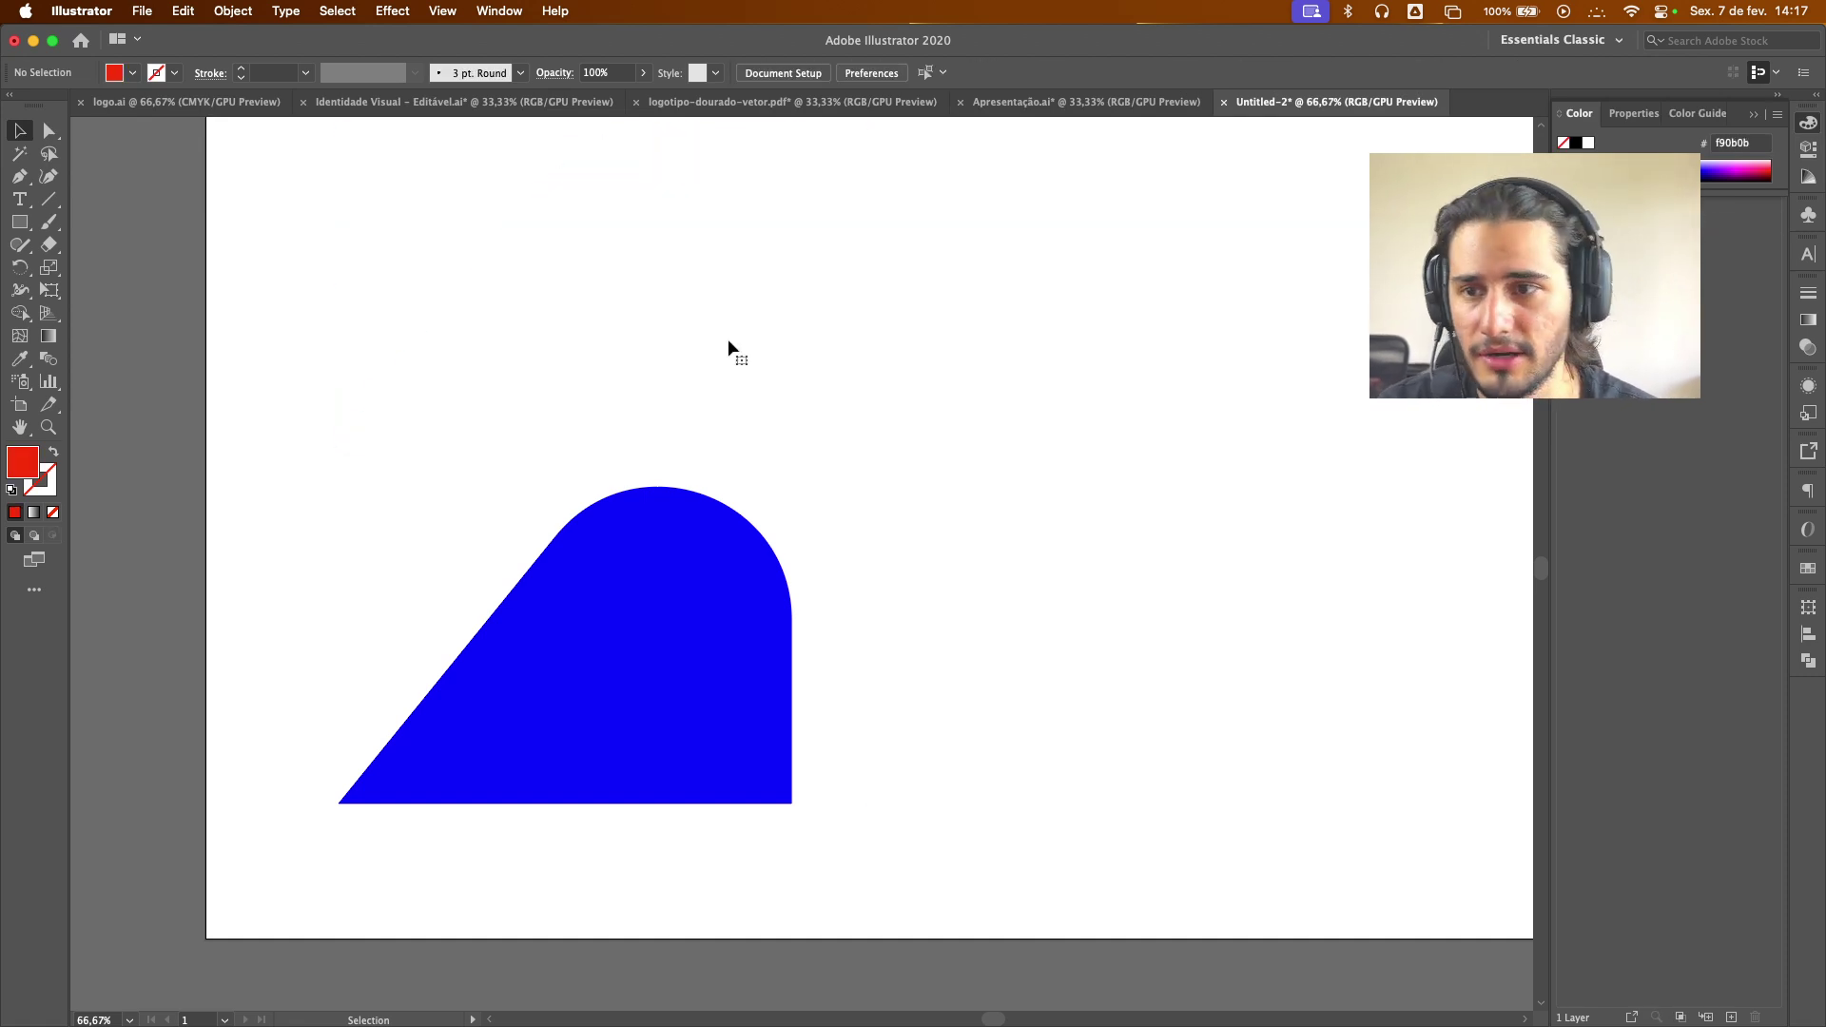
Draw a closed, straight-sided red pentagon with the Pen tool above and to the right of the blue shape
click(30, 179)
drag(30, 180, 88, 180)
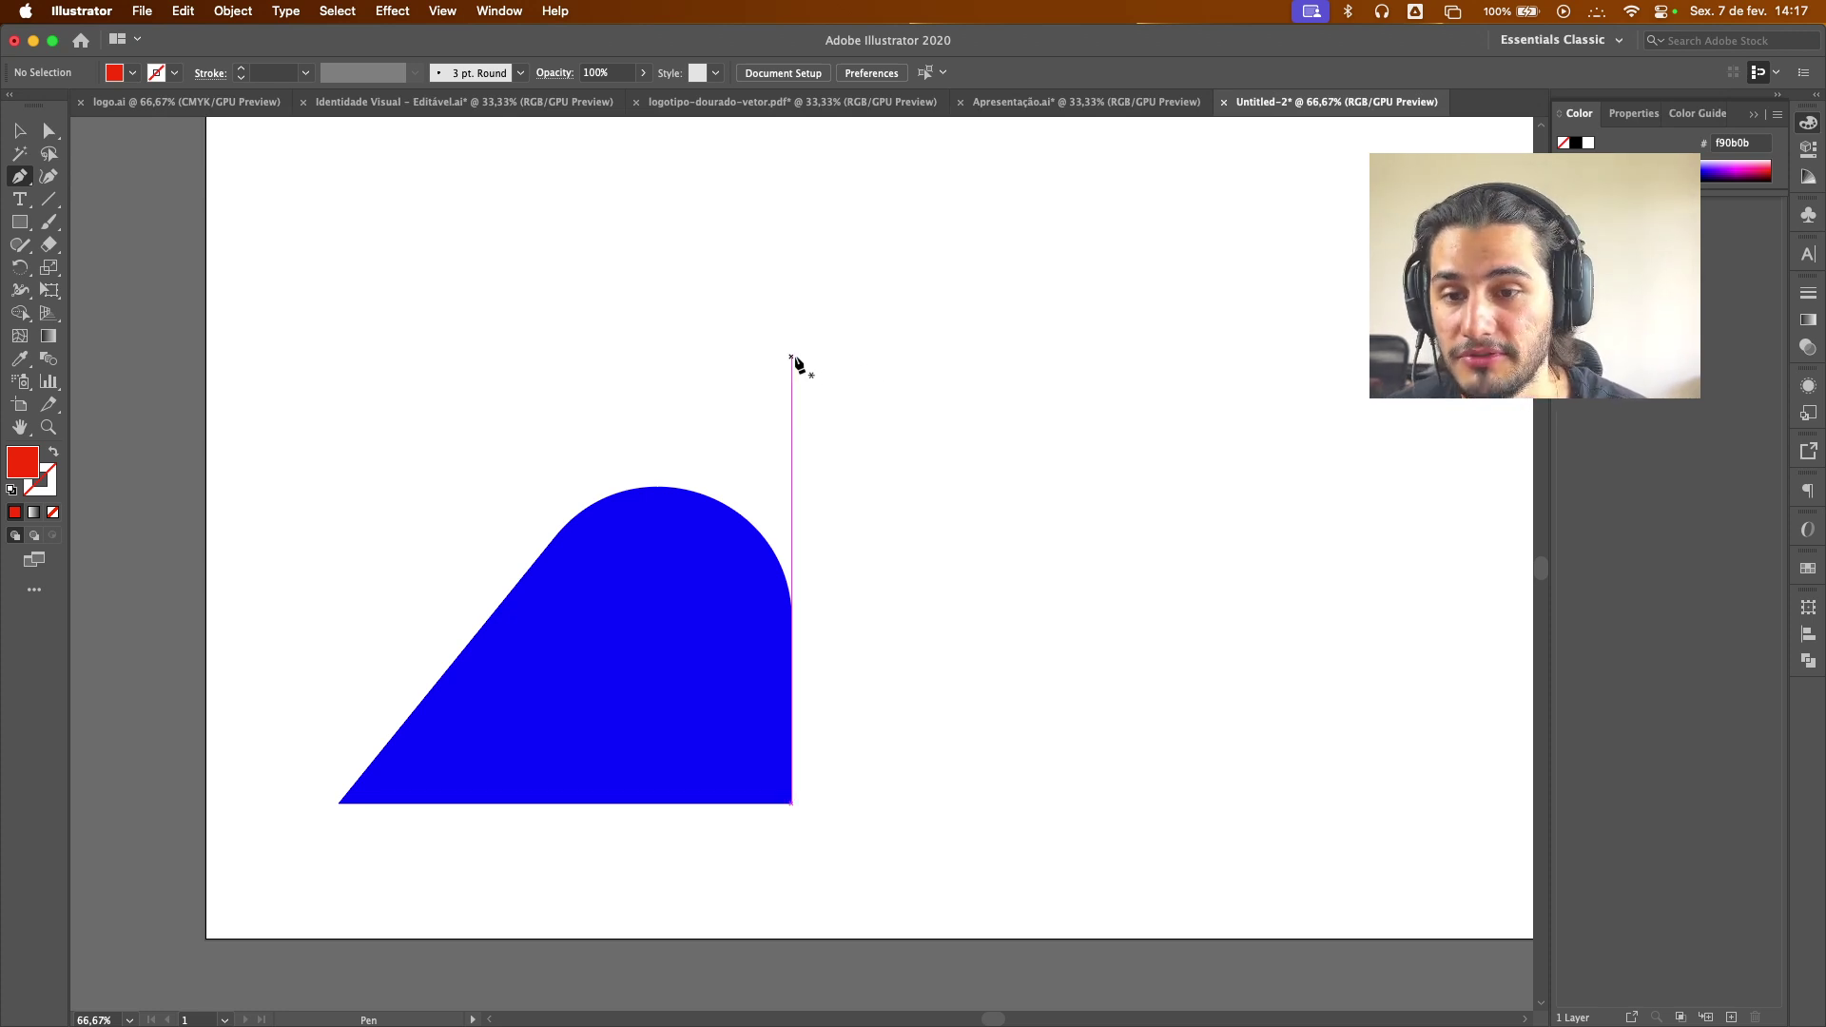
click(790, 356)
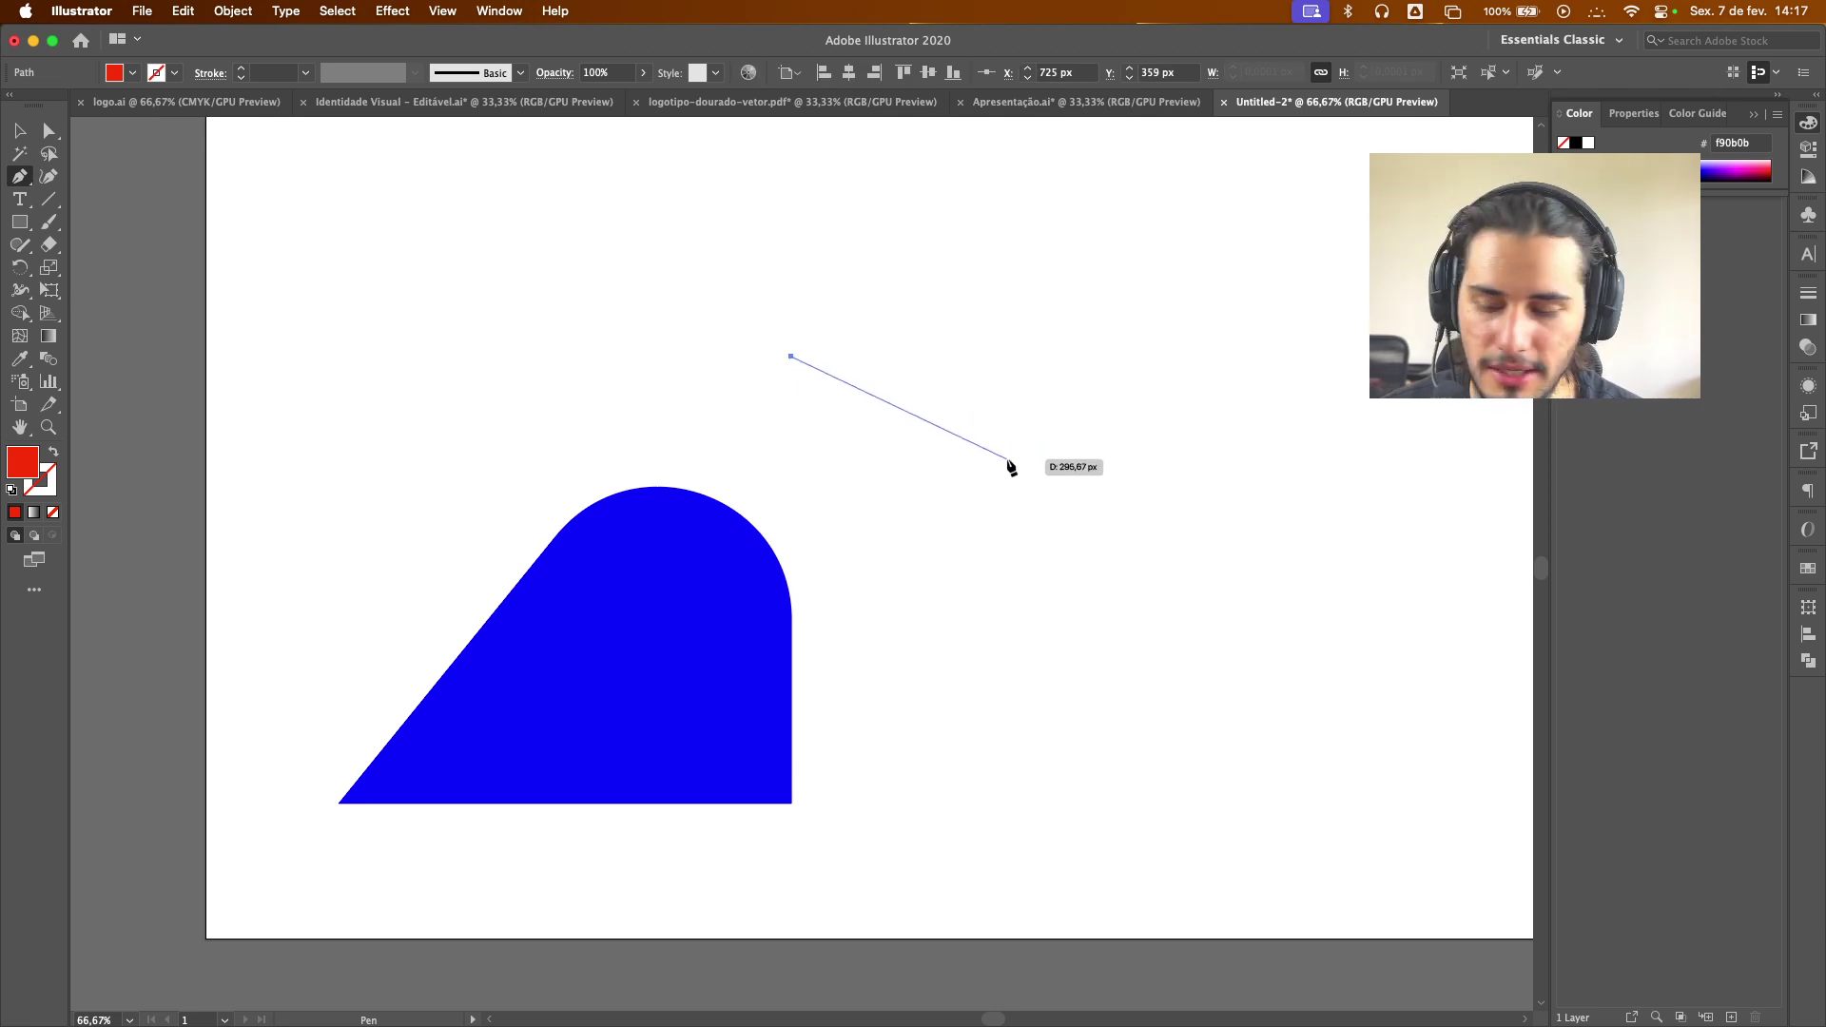
click(950, 525)
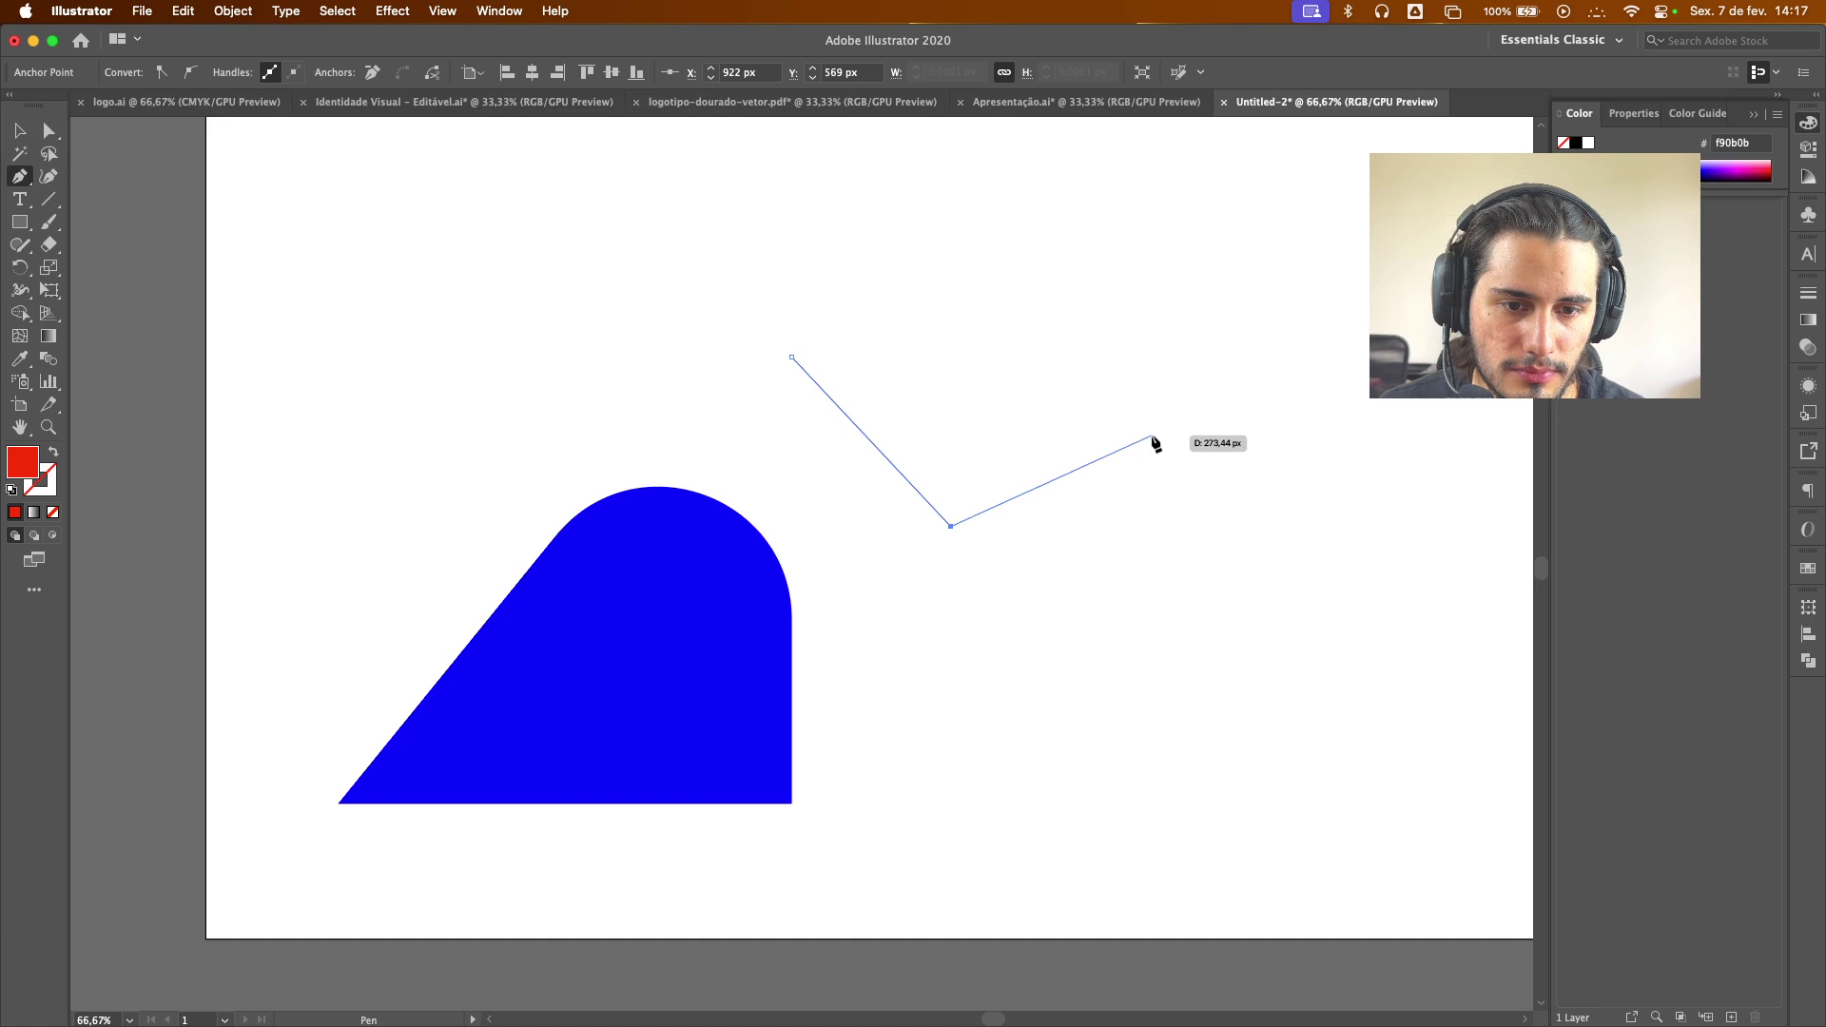
click(1204, 410)
click(1261, 219)
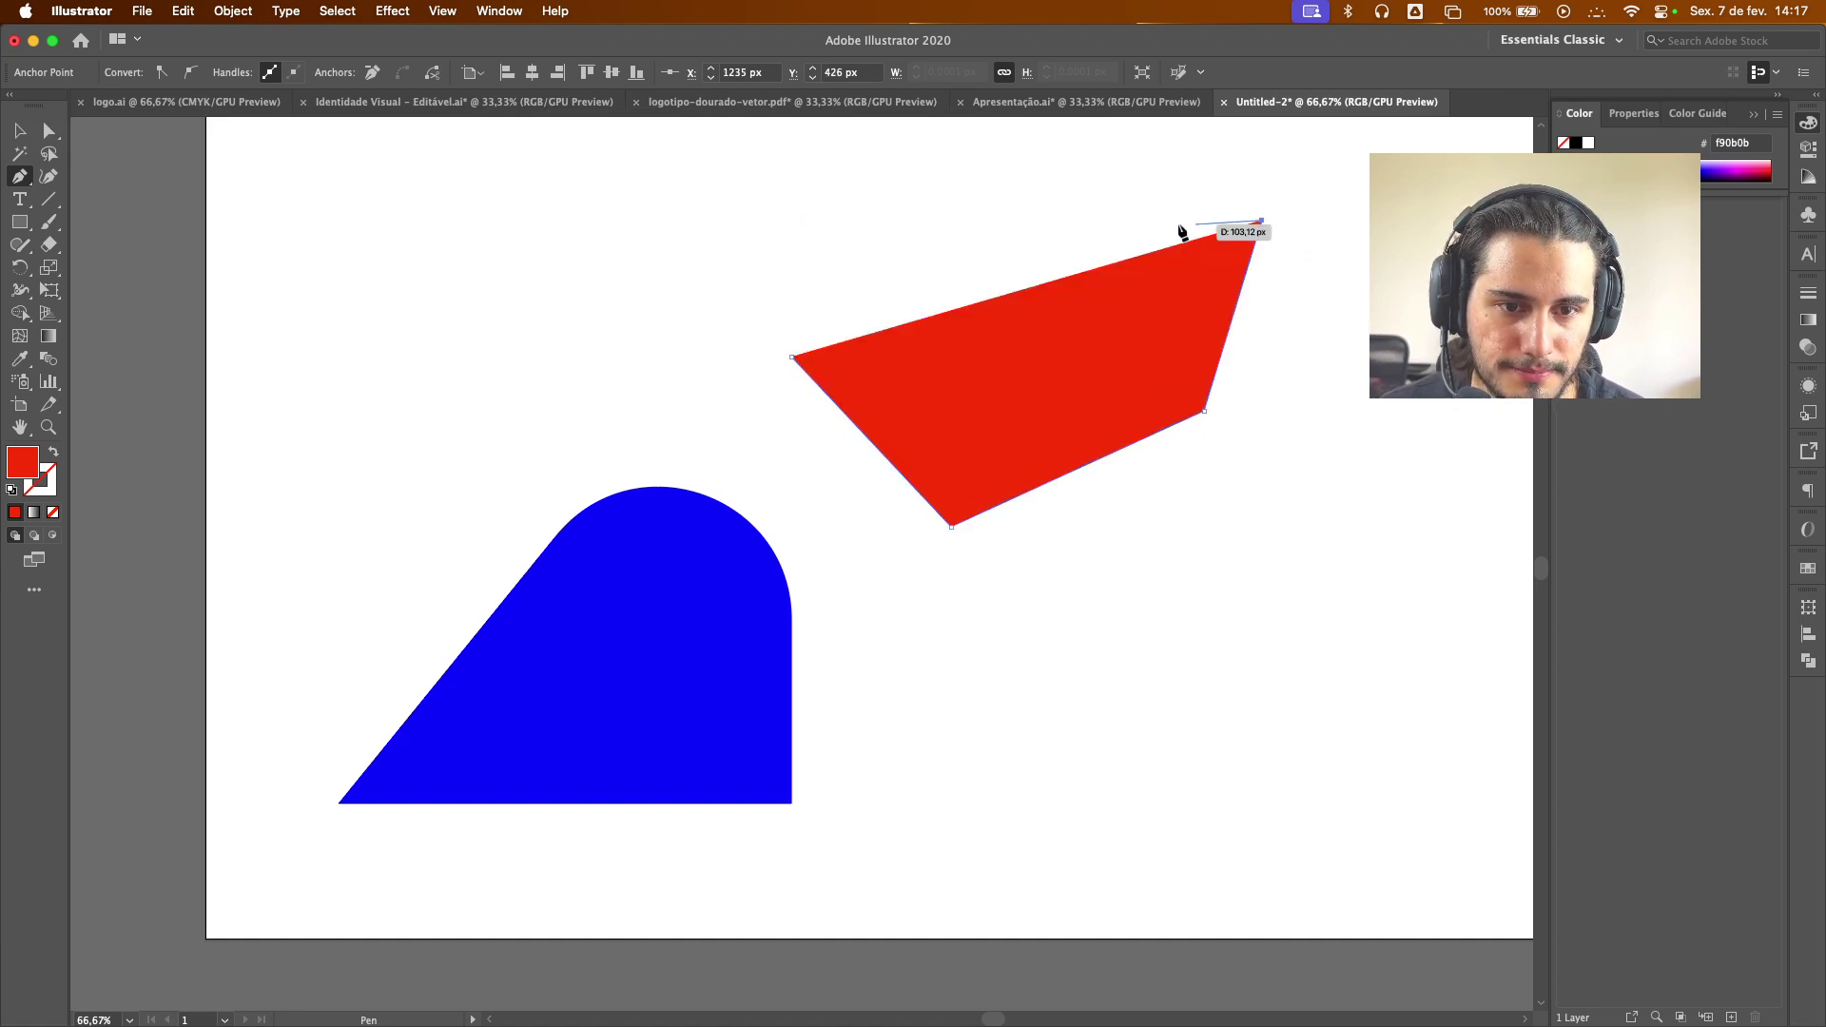
click(988, 202)
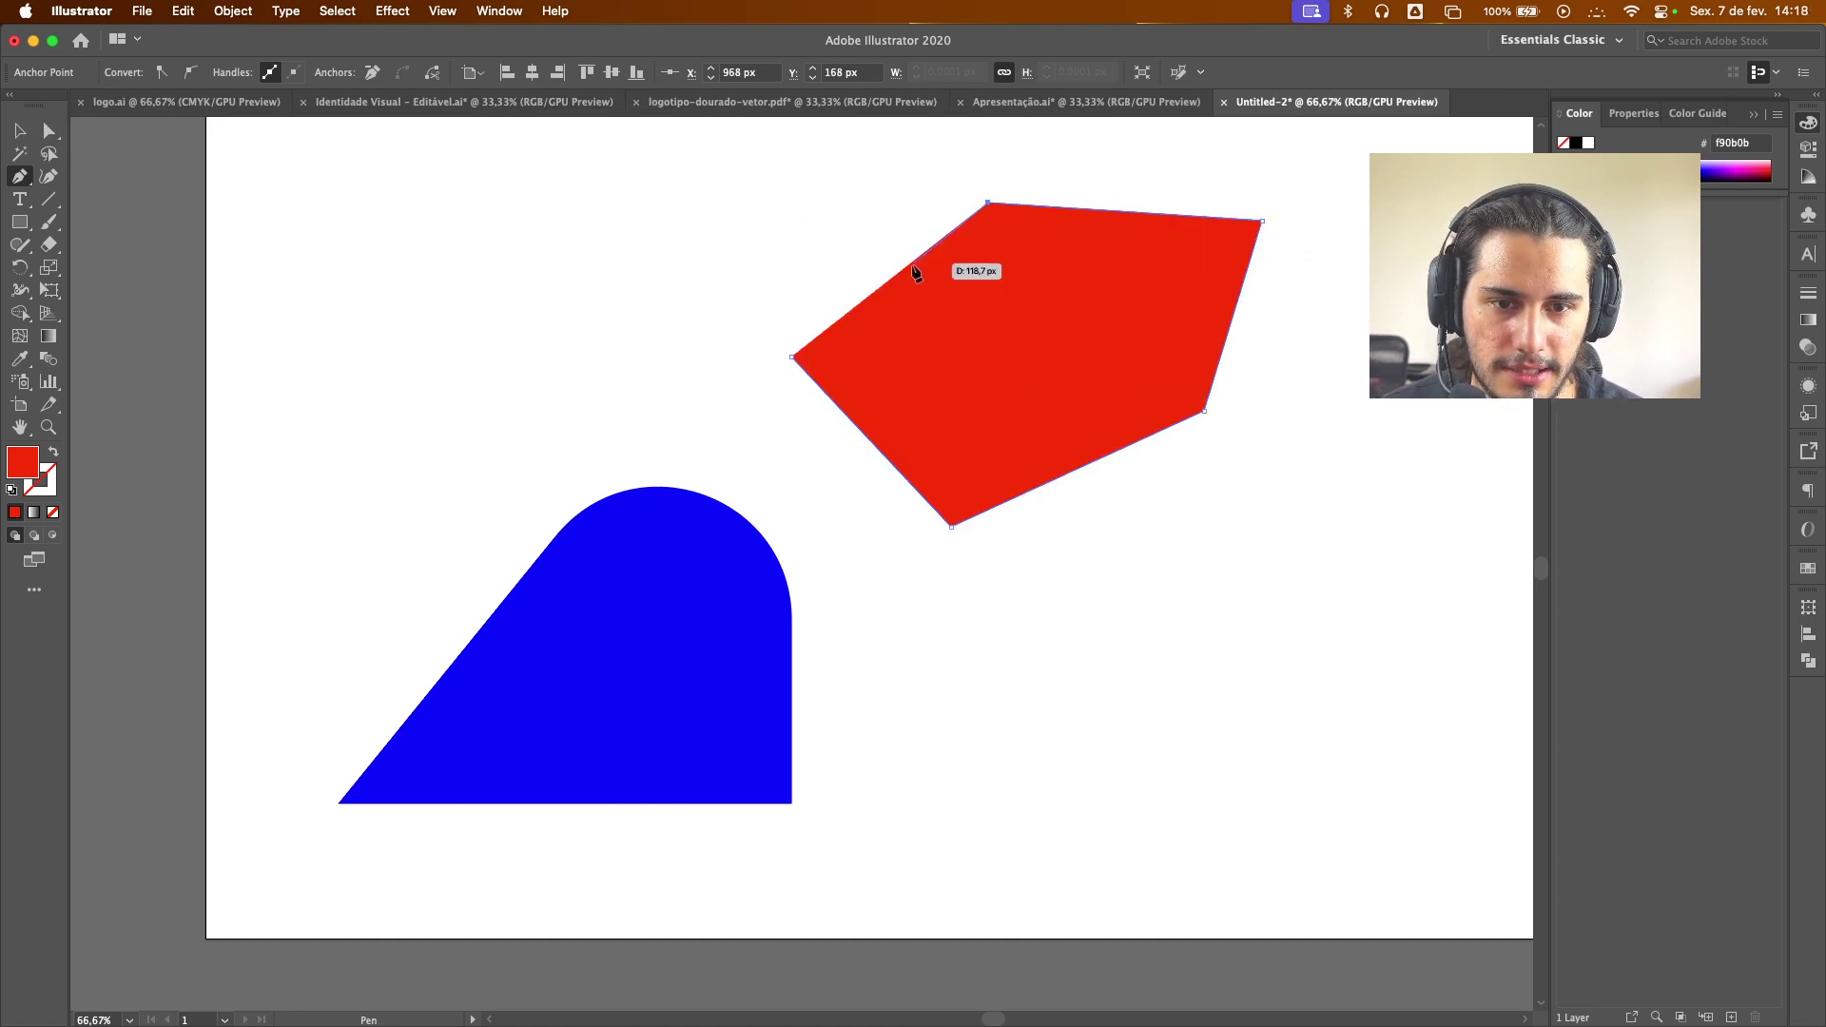
click(791, 356)
Draw a closed four-sided red shape with the Pen tool below the red pentagon
click(909, 623)
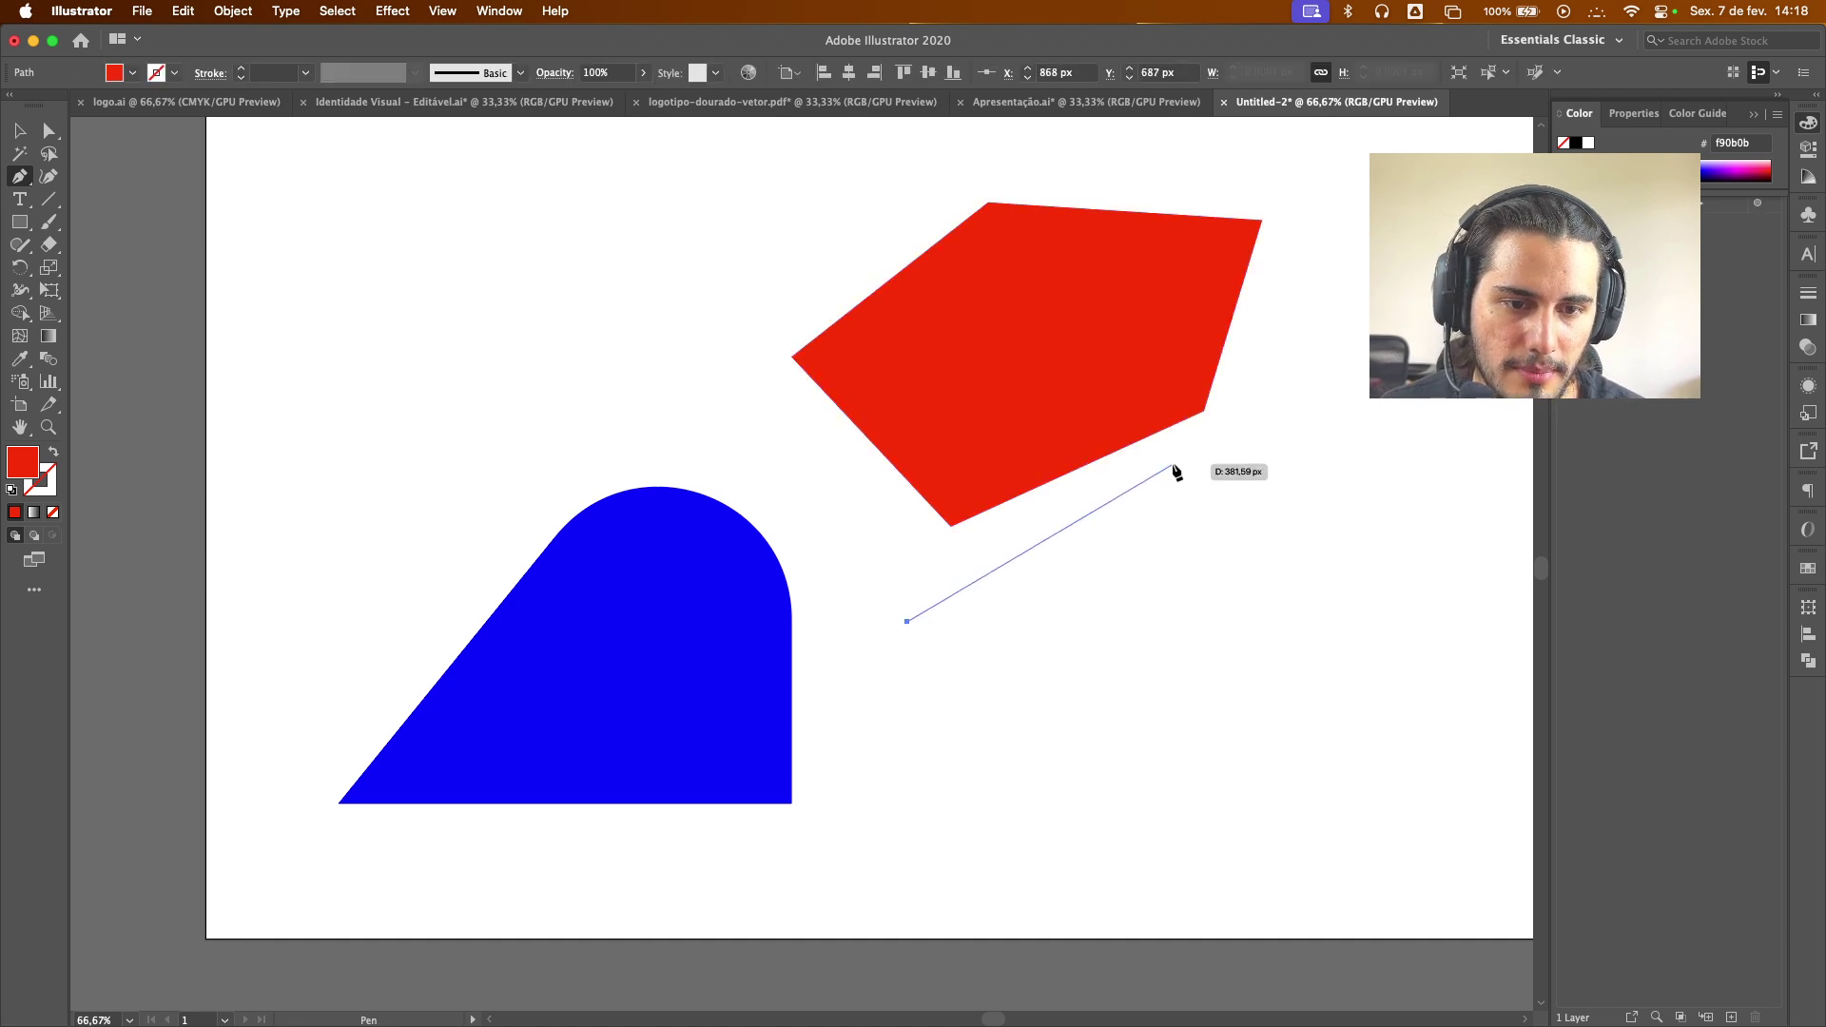
click(1226, 446)
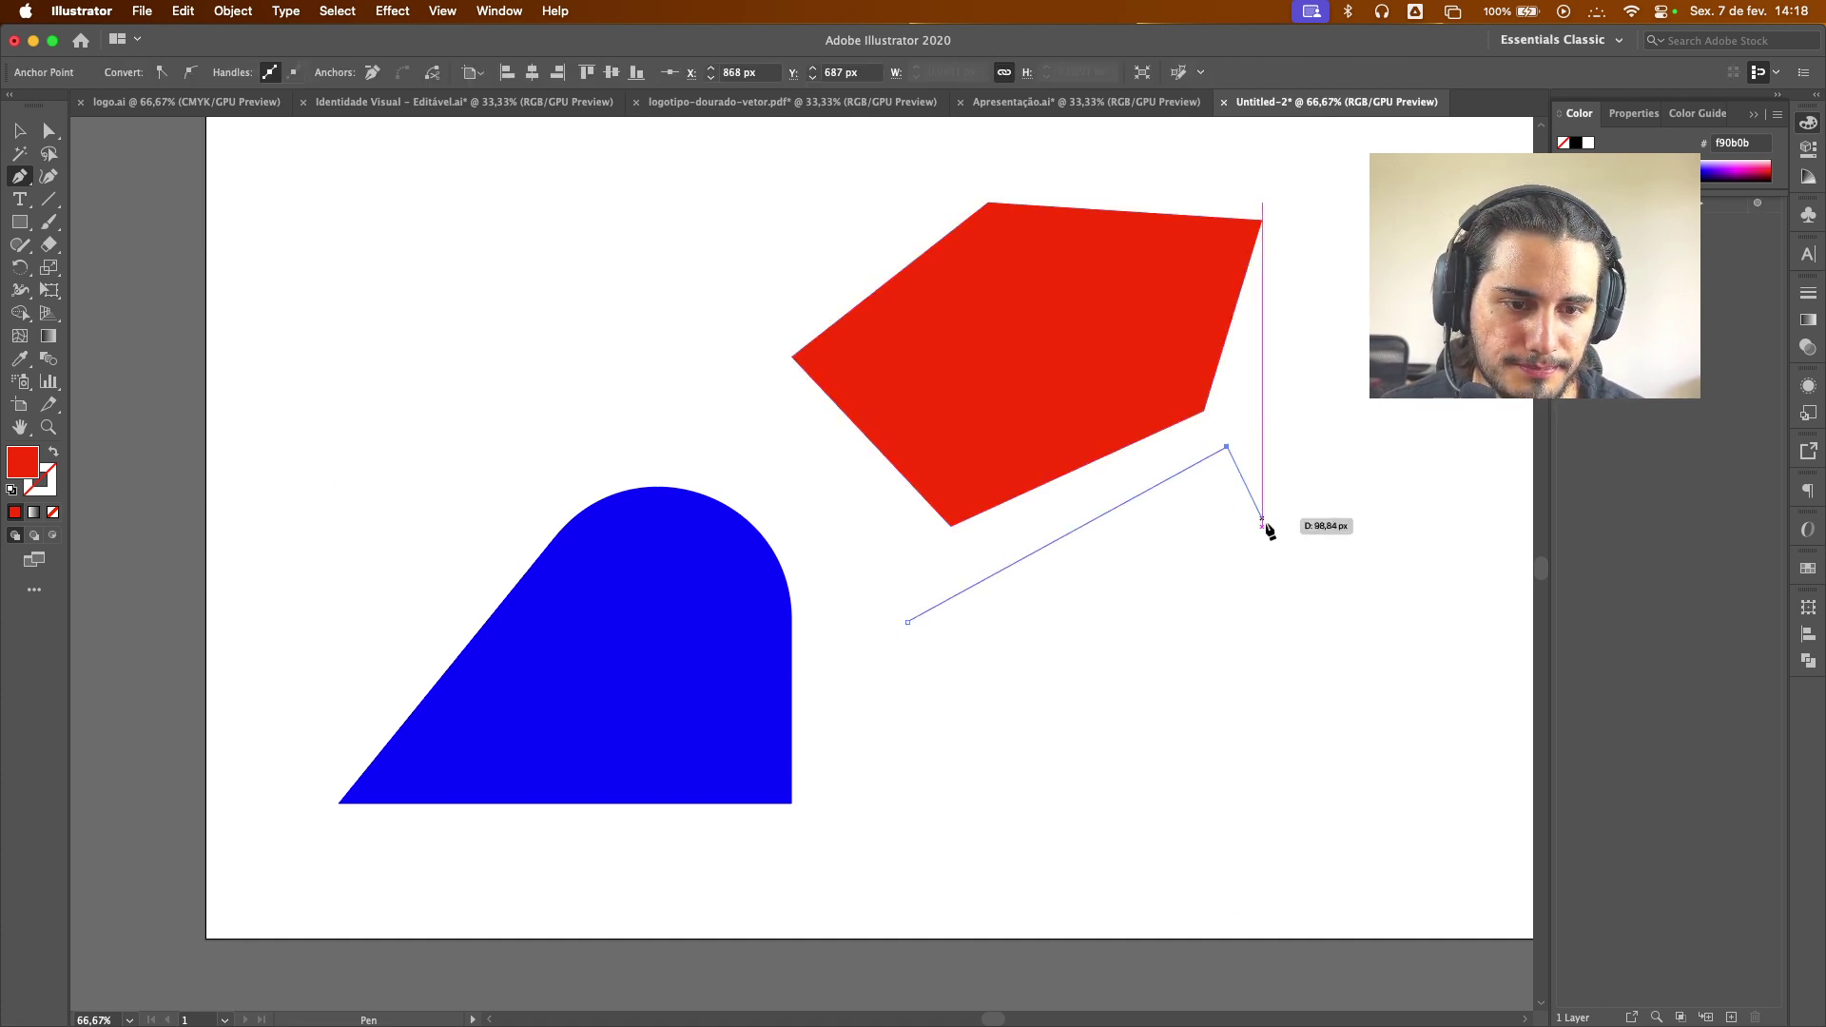
click(1232, 675)
click(837, 842)
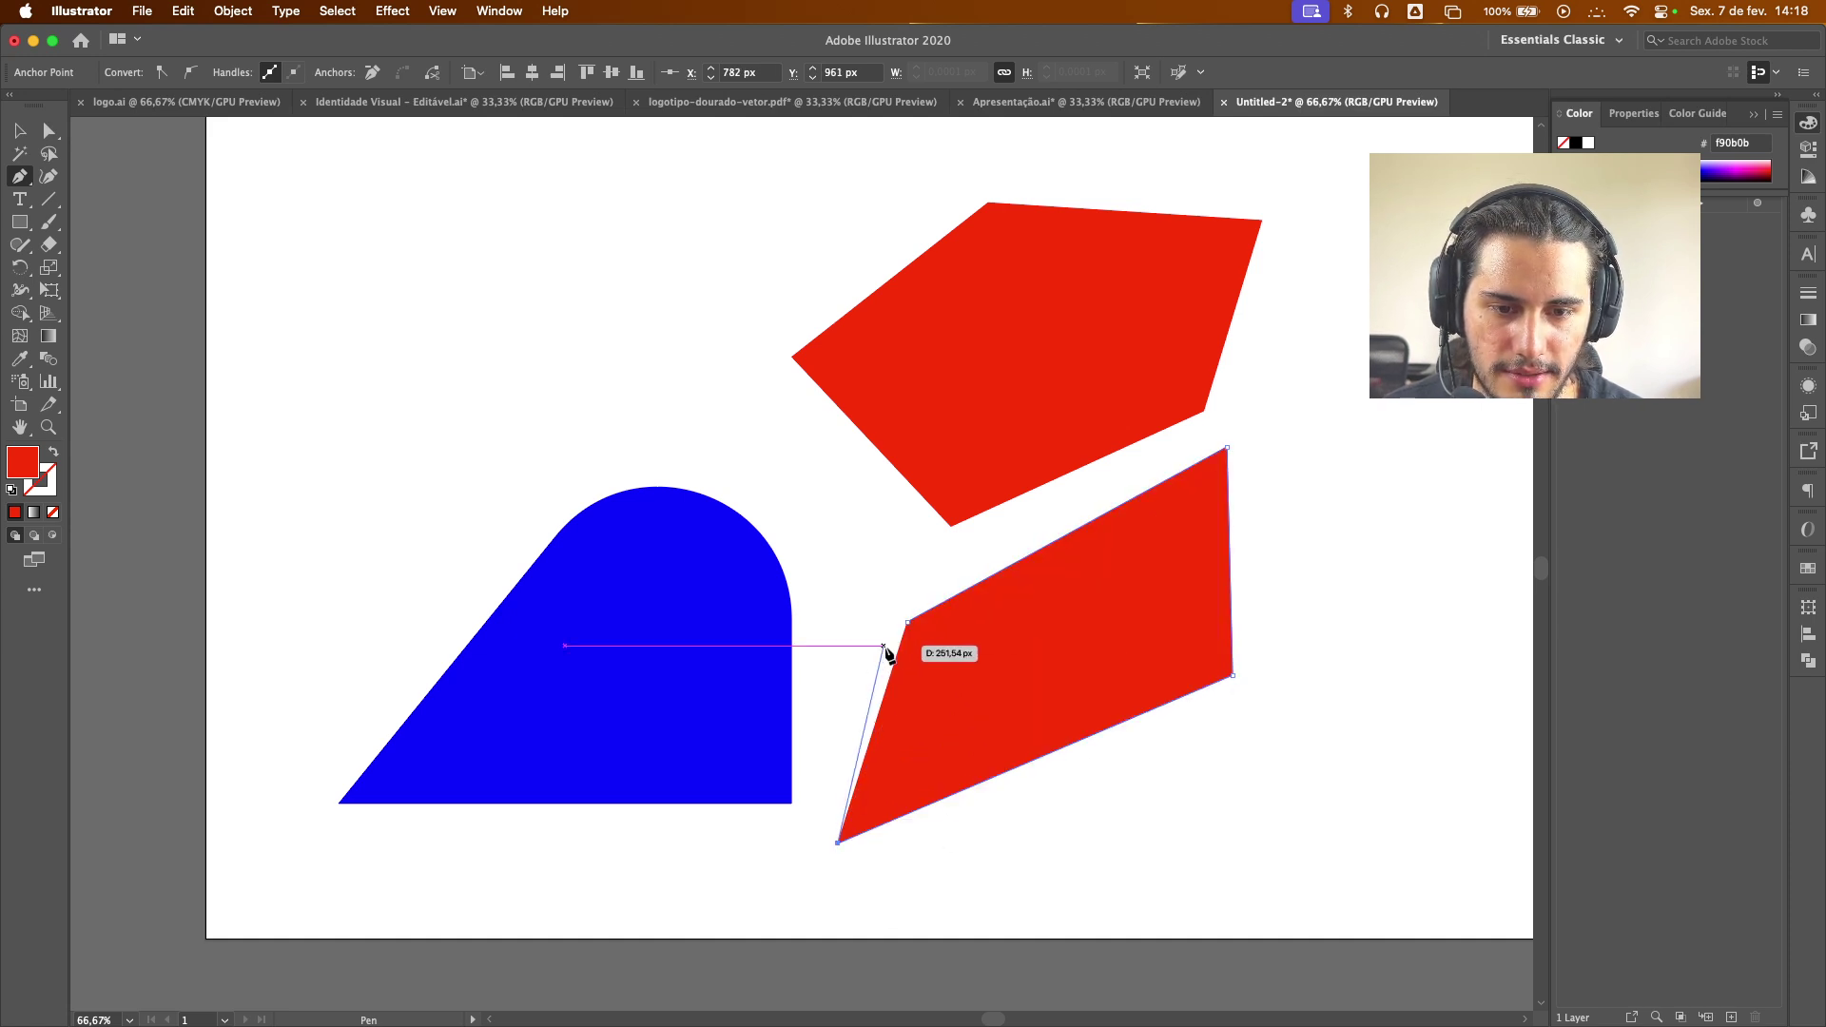
click(908, 622)
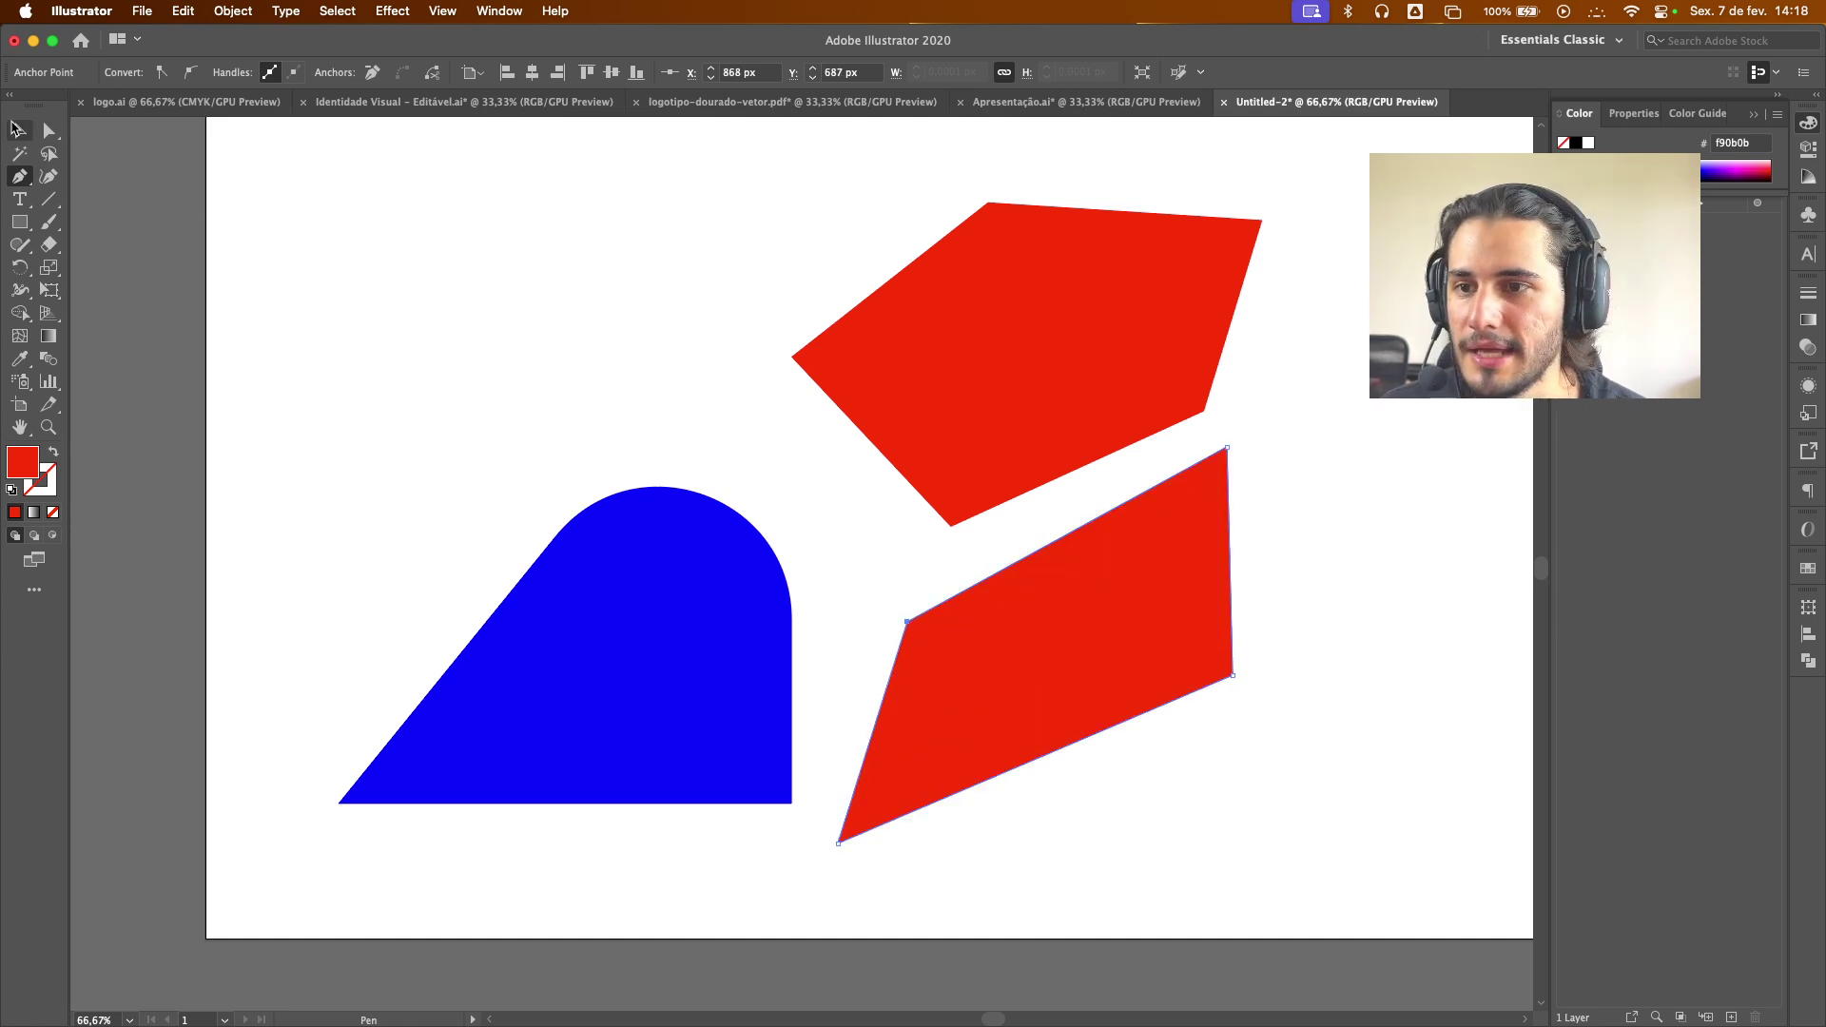
Move the four-sided red shape to the right of the pentagon, and shift both red shapes down together
key(v)
scroll(911, 366, down, 1)
drag(1209, 497, 1201, 502)
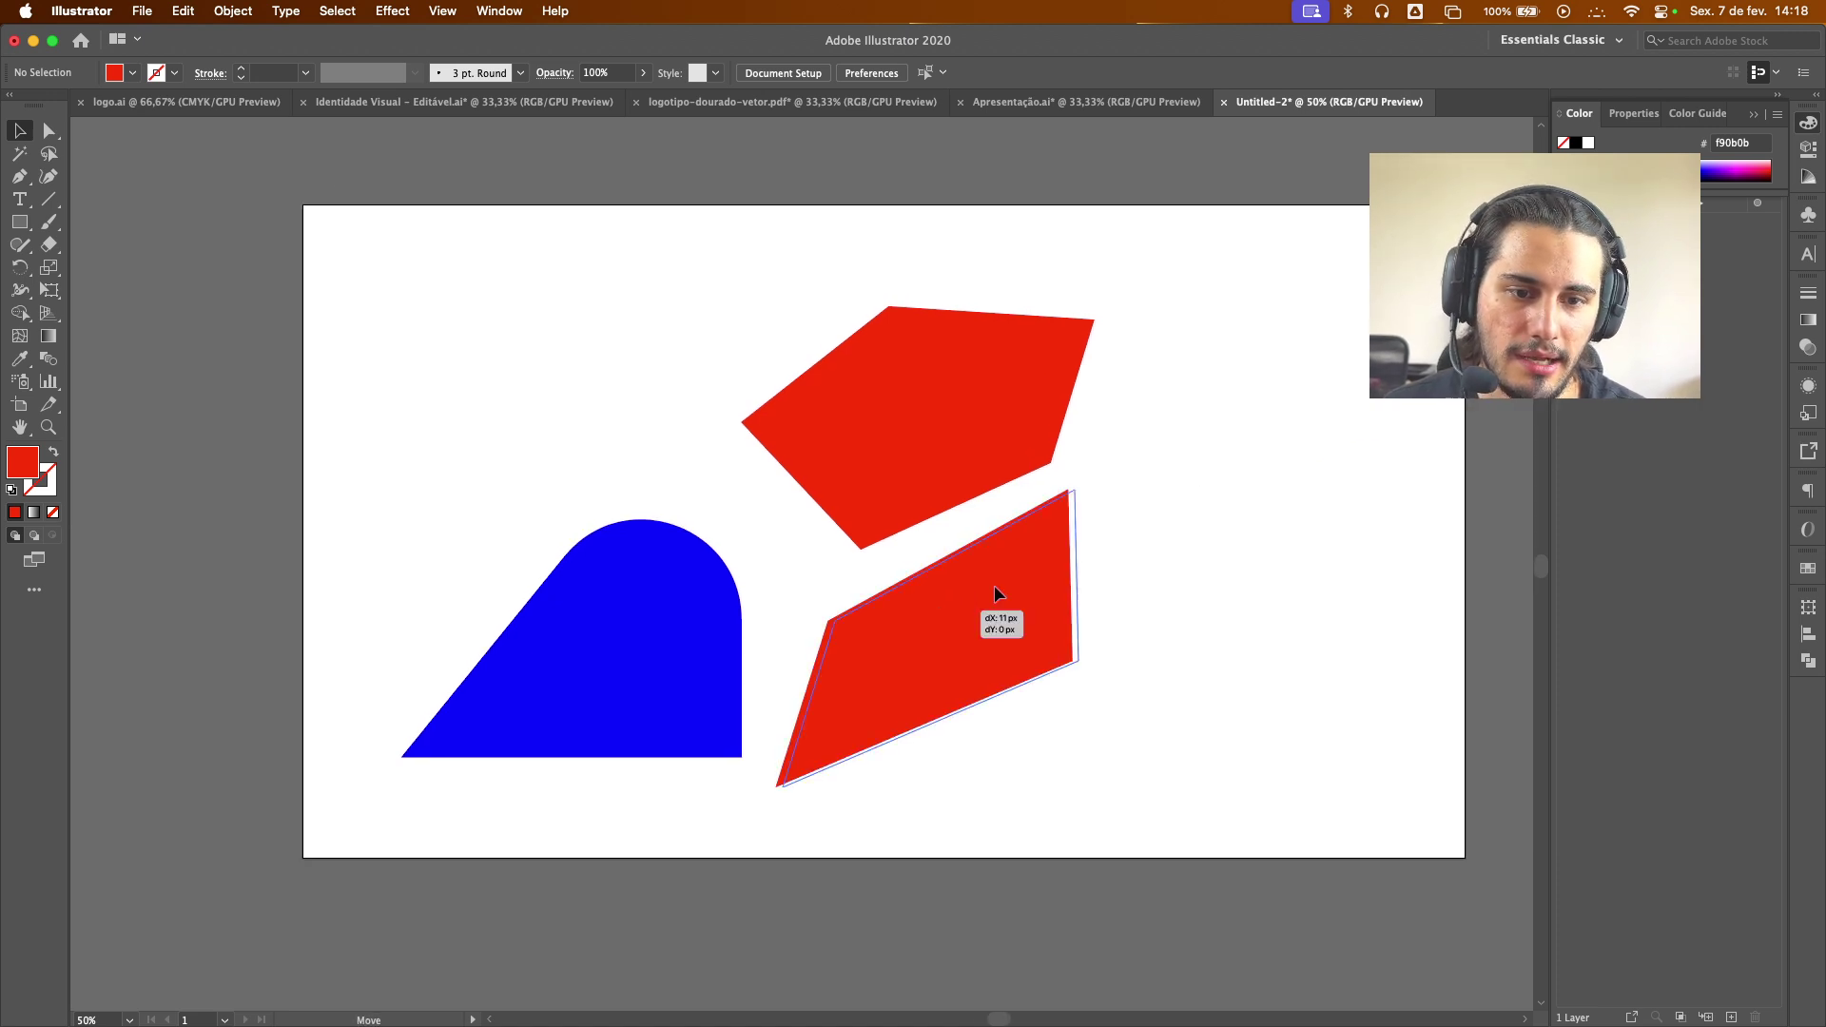
drag(936, 609, 1214, 350)
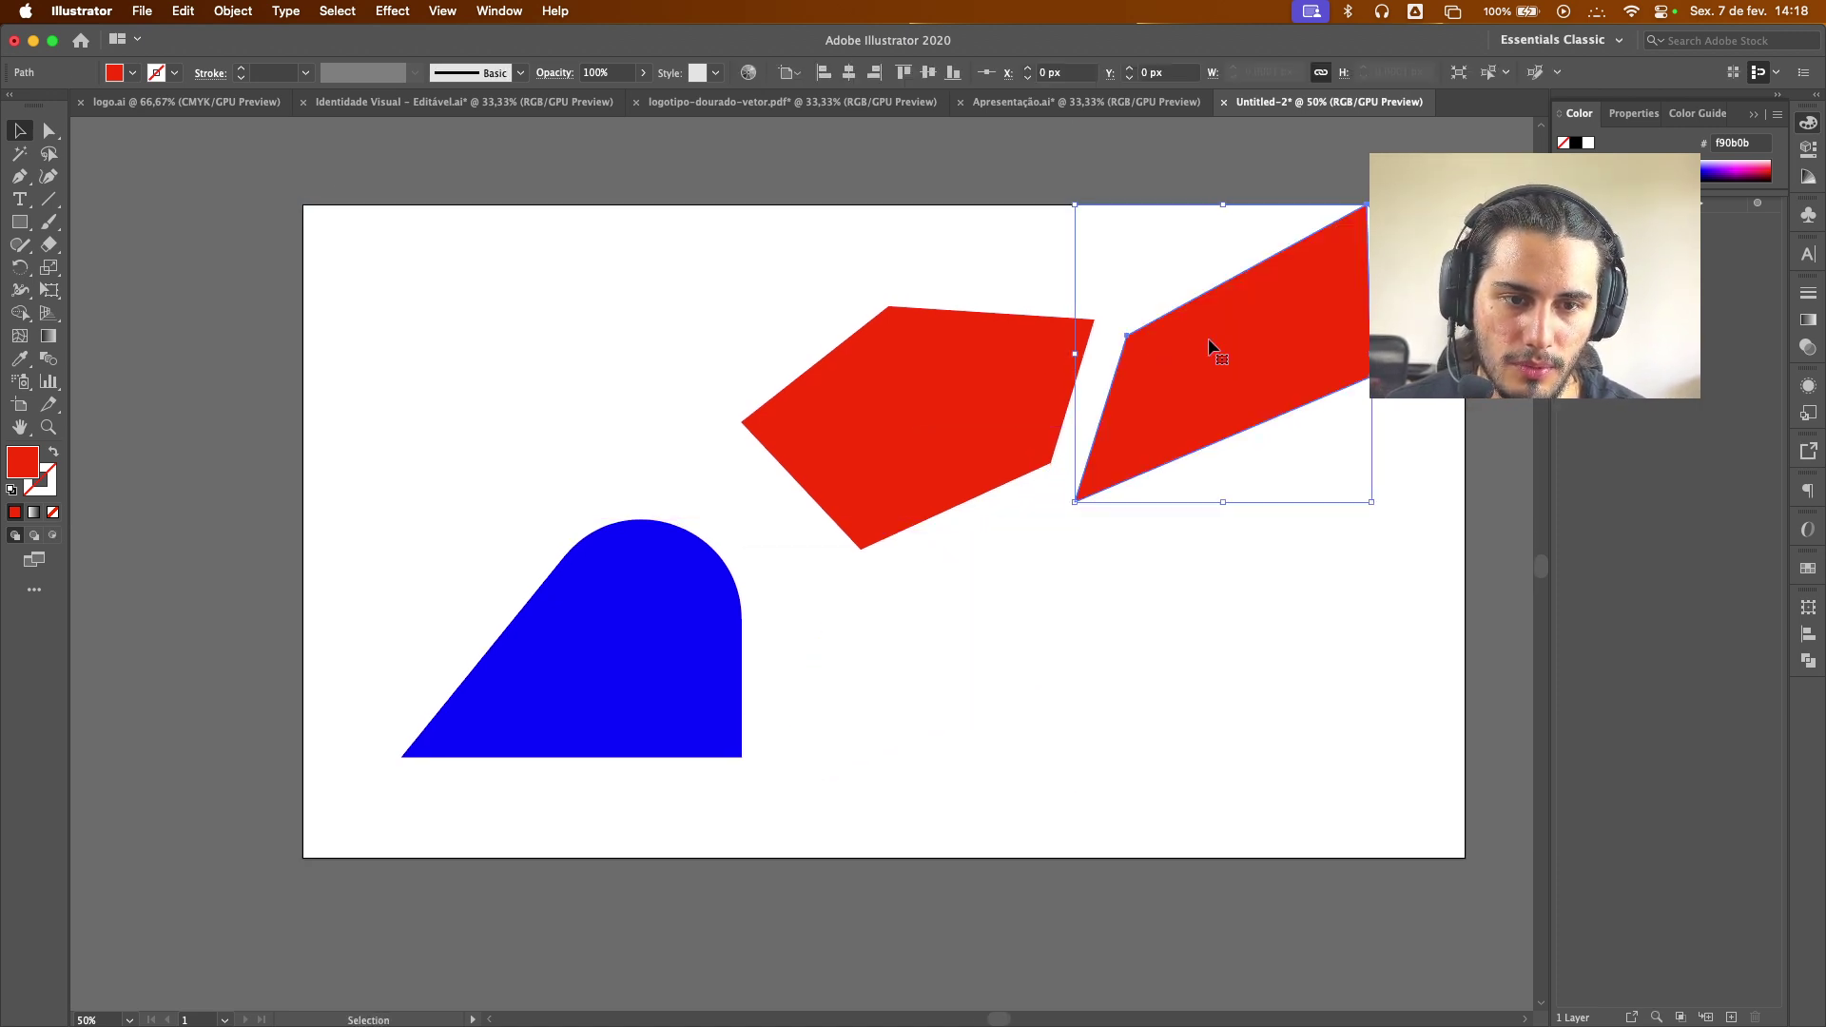
shift+click(1072, 408)
drag(1072, 408, 1155, 608)
Move the blue shape left until its tip passes the artboard edge, and deselect everything
drag(616, 605, 495, 591)
click(828, 613)
click(935, 426)
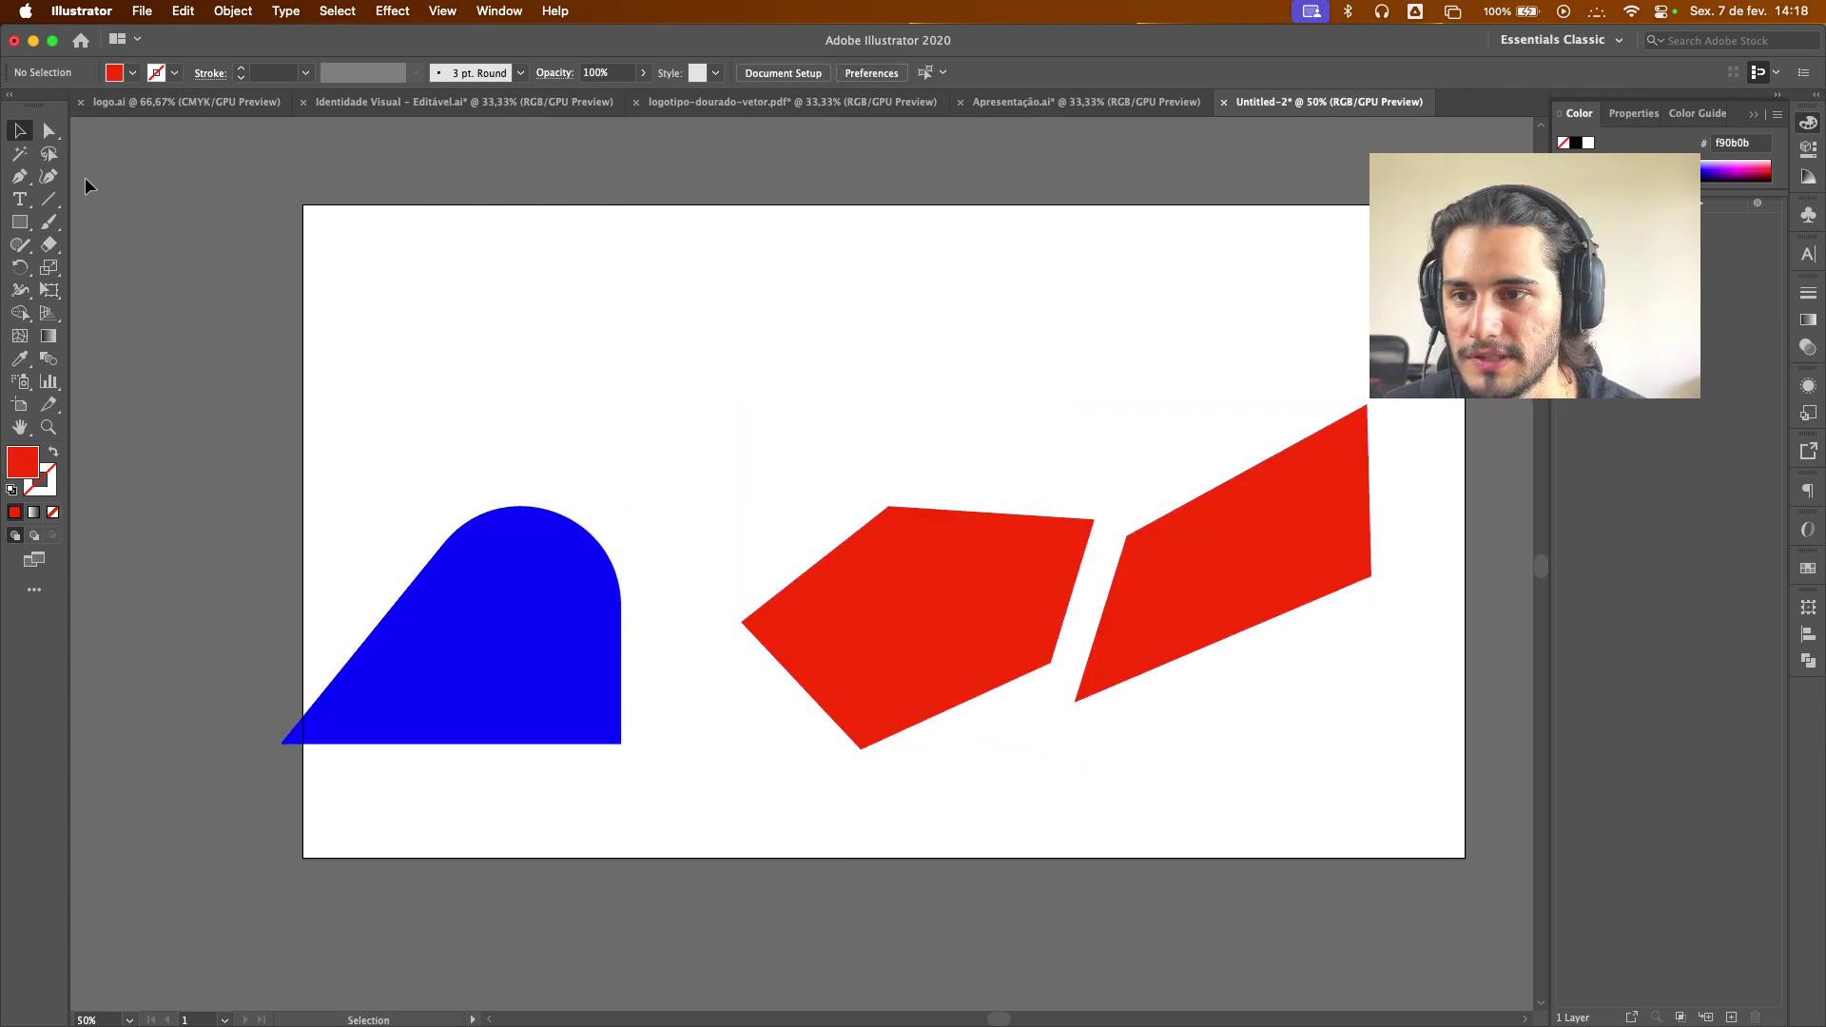
Draw a closed red dome with a curved top and flat base above the pentagon using the Pen tool, and deselect it
click(19, 176)
click(713, 375)
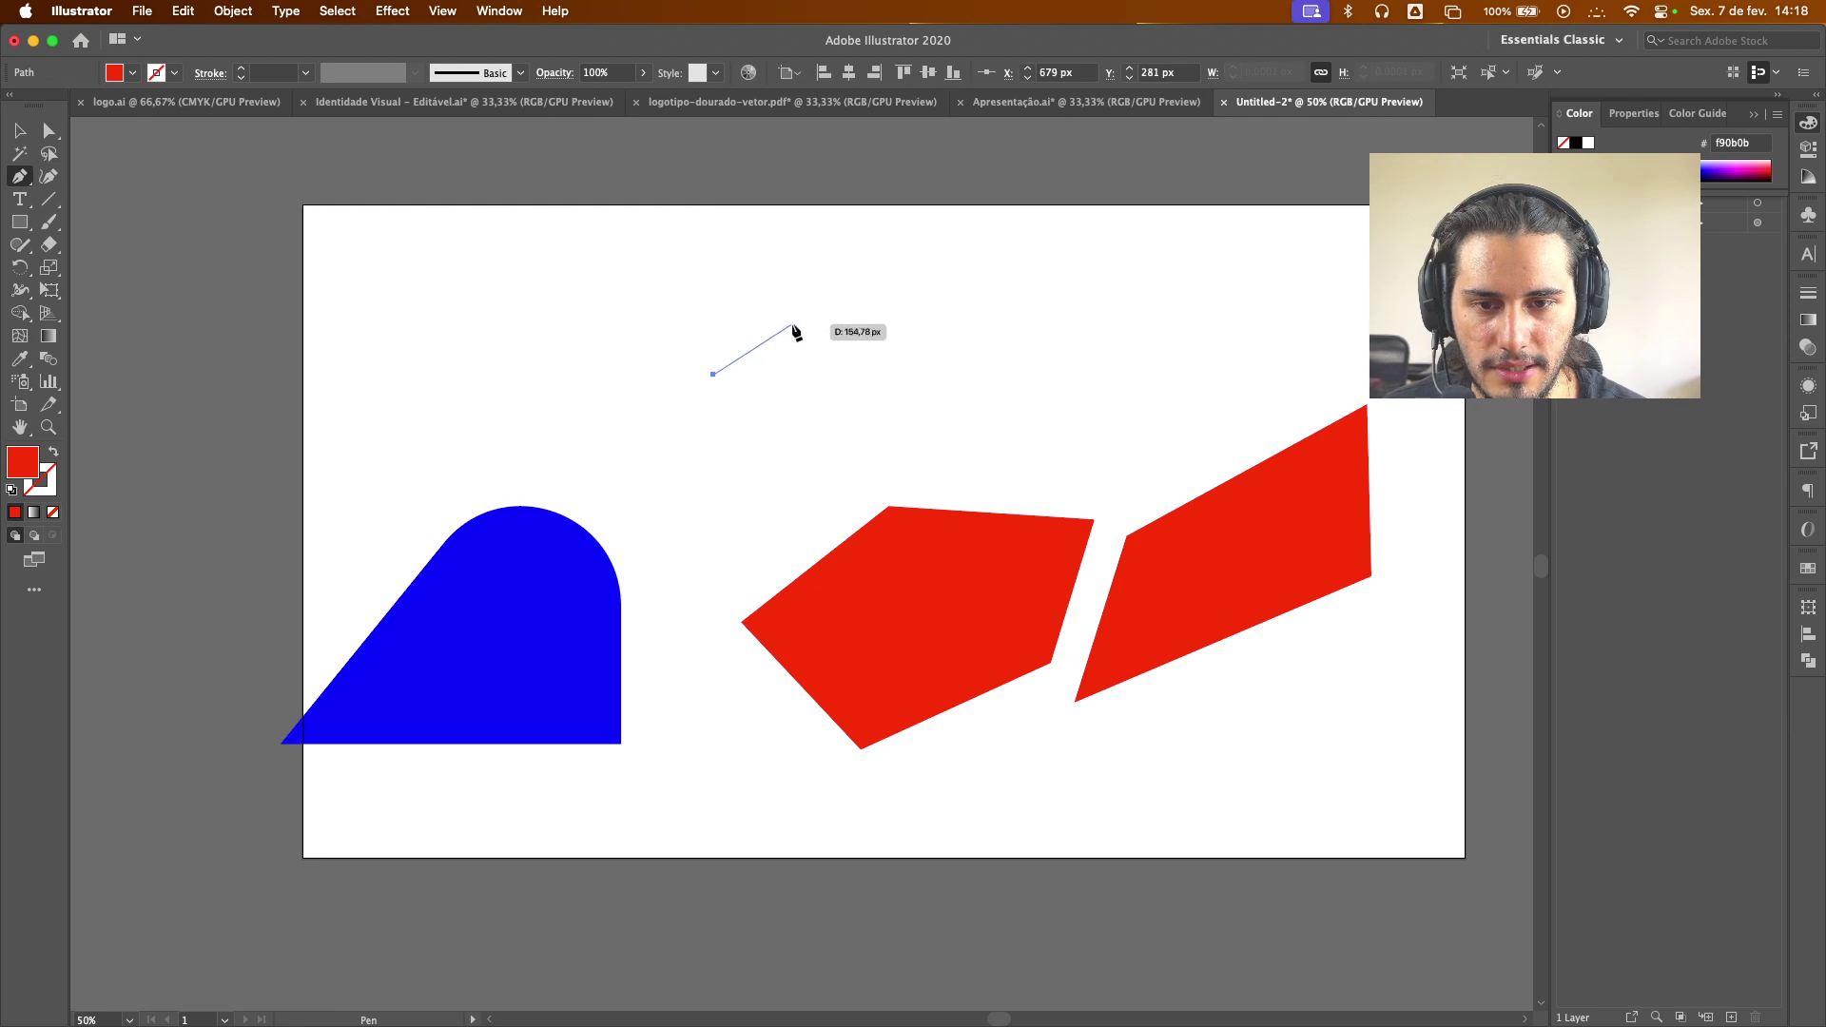
drag(872, 280, 885, 278)
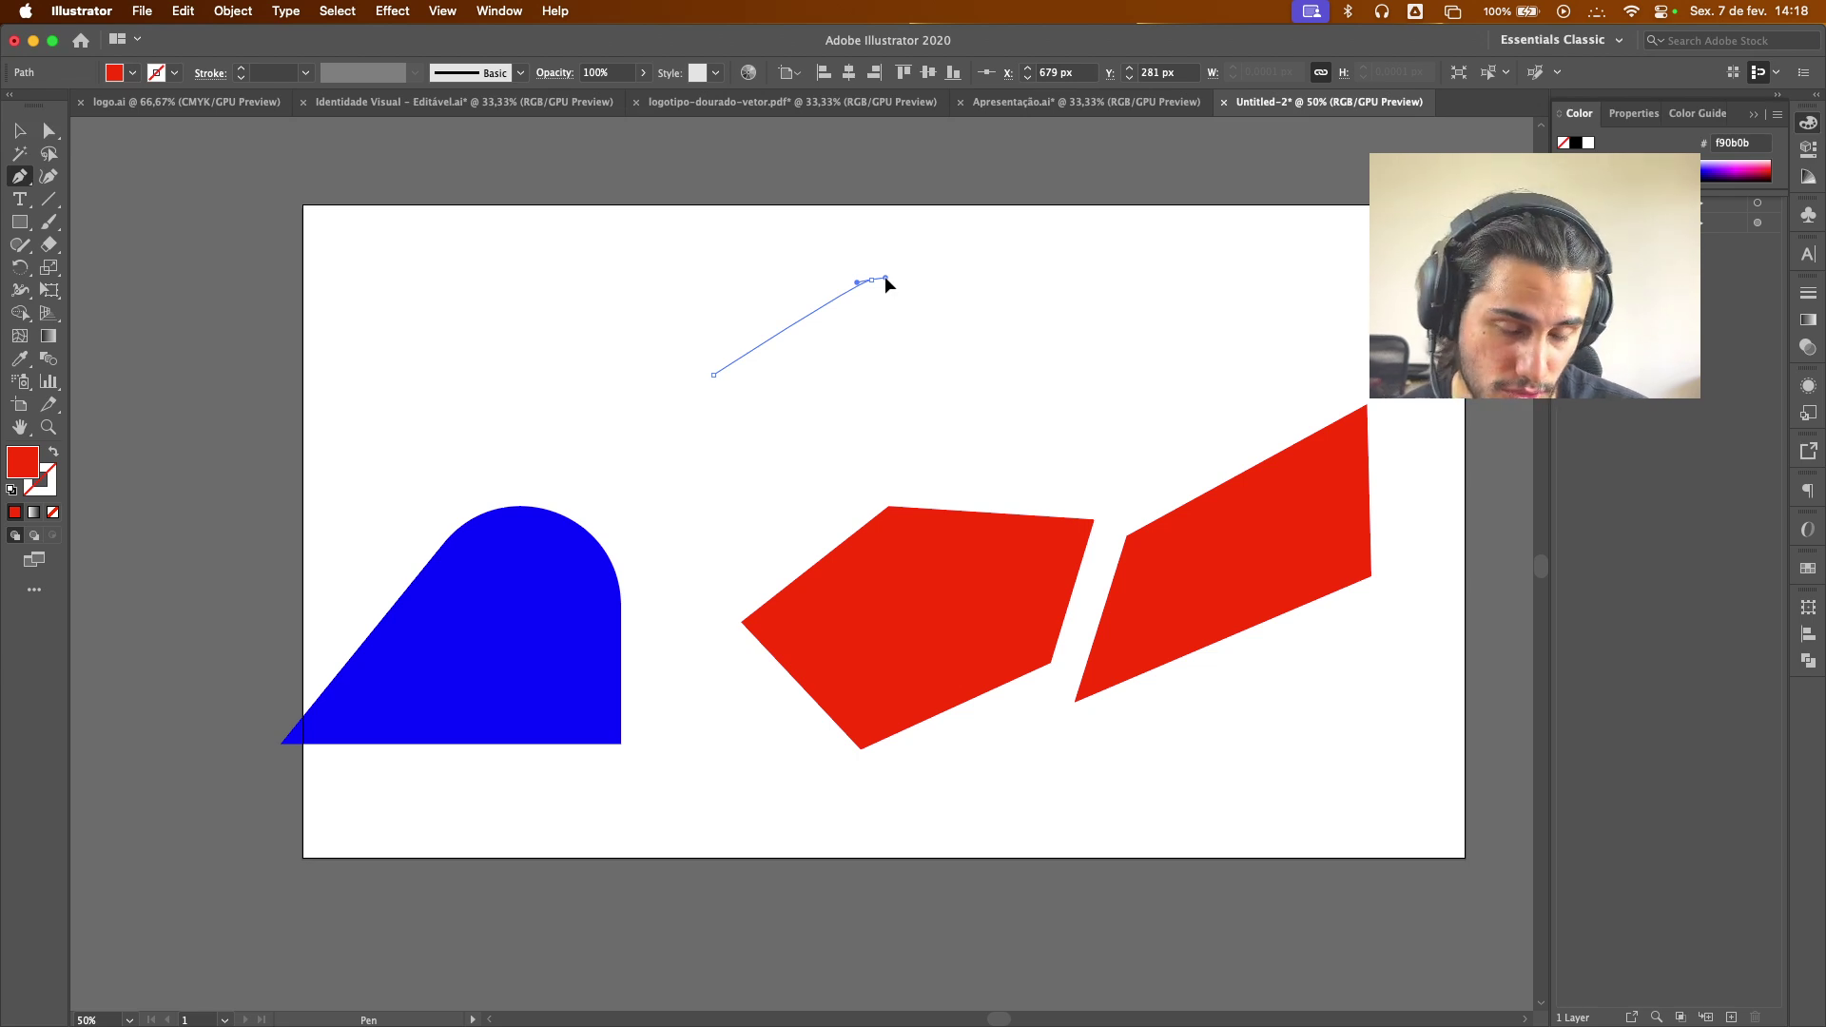
drag(884, 276, 1018, 291)
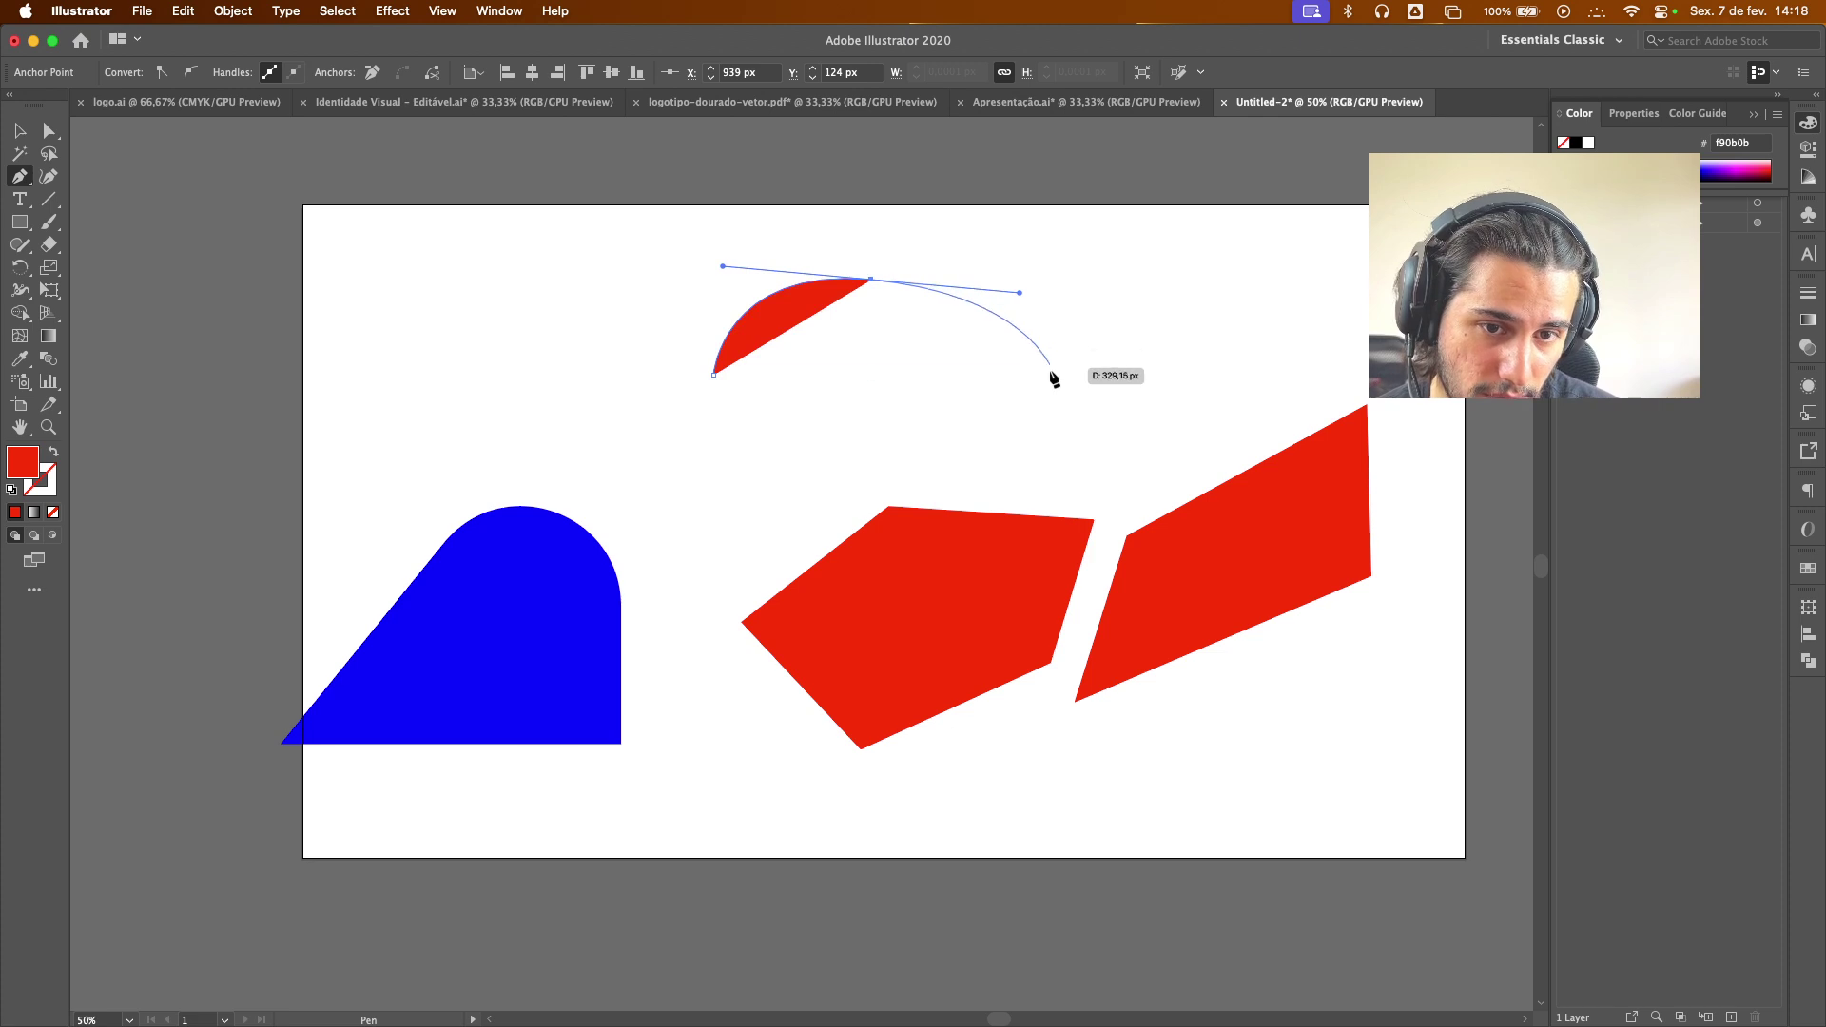
drag(1005, 465, 713, 468)
click(713, 464)
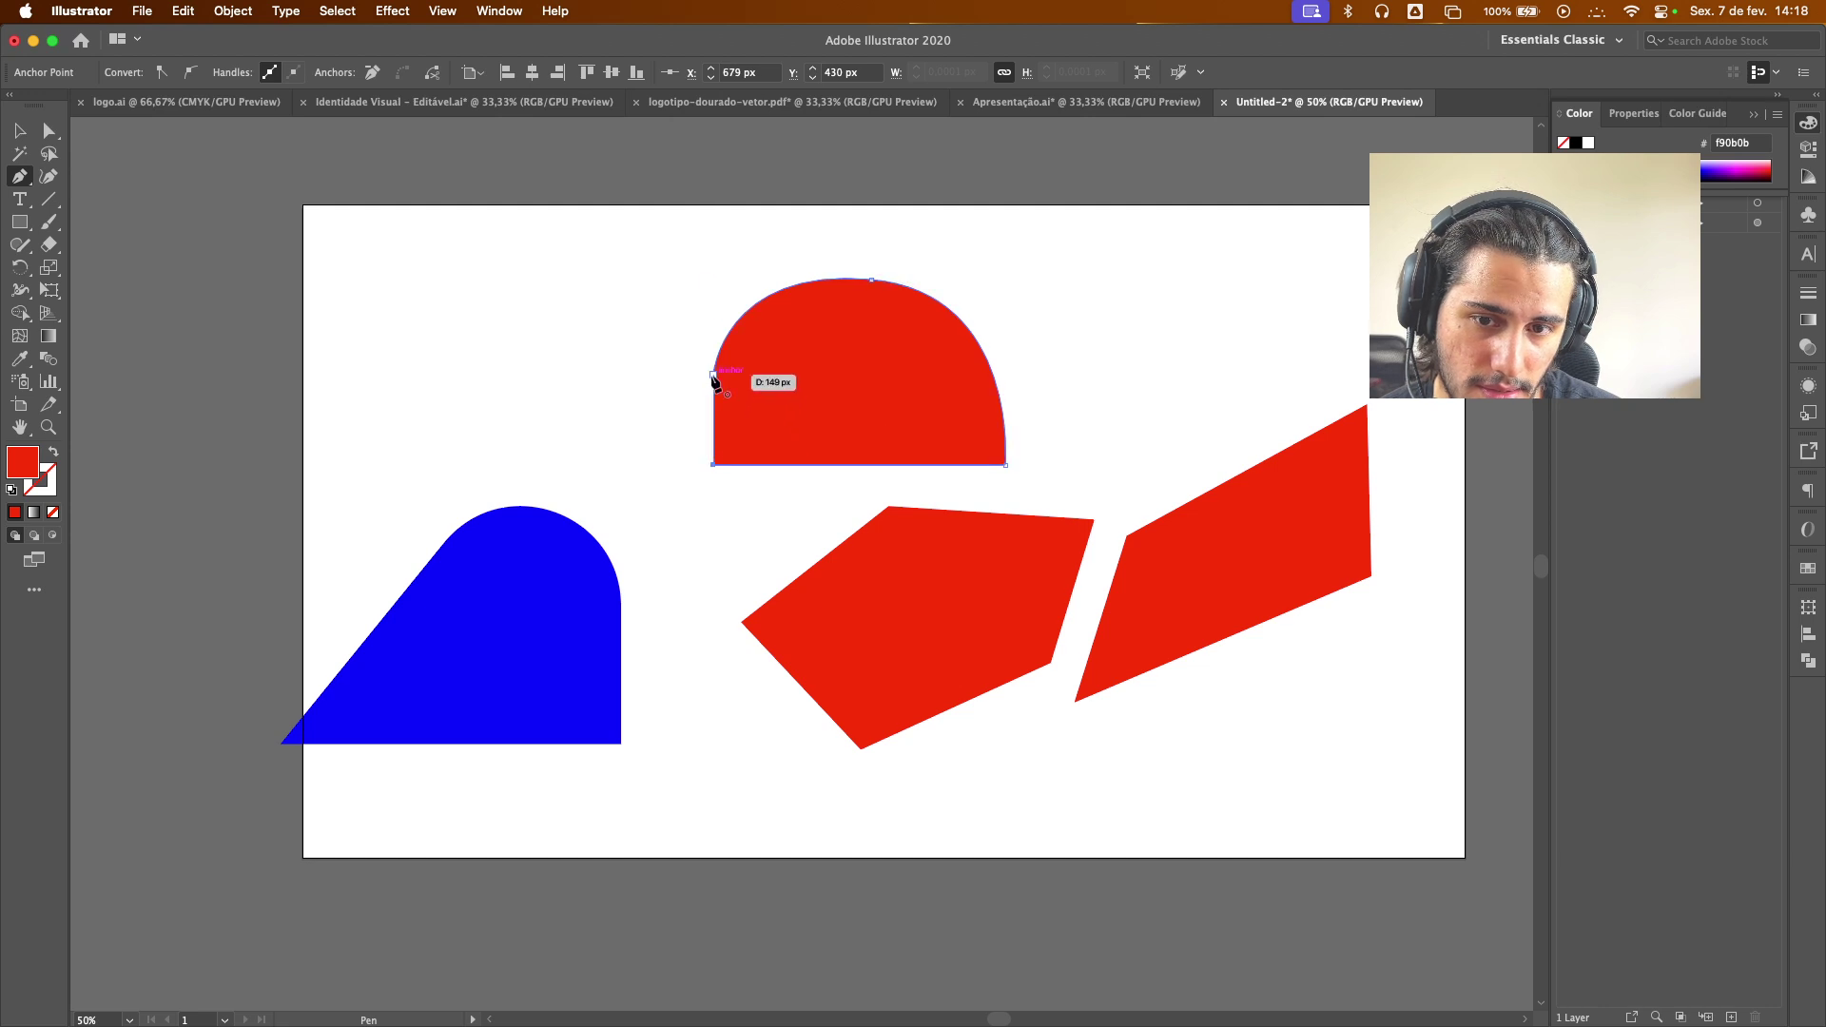
click(713, 375)
click(19, 130)
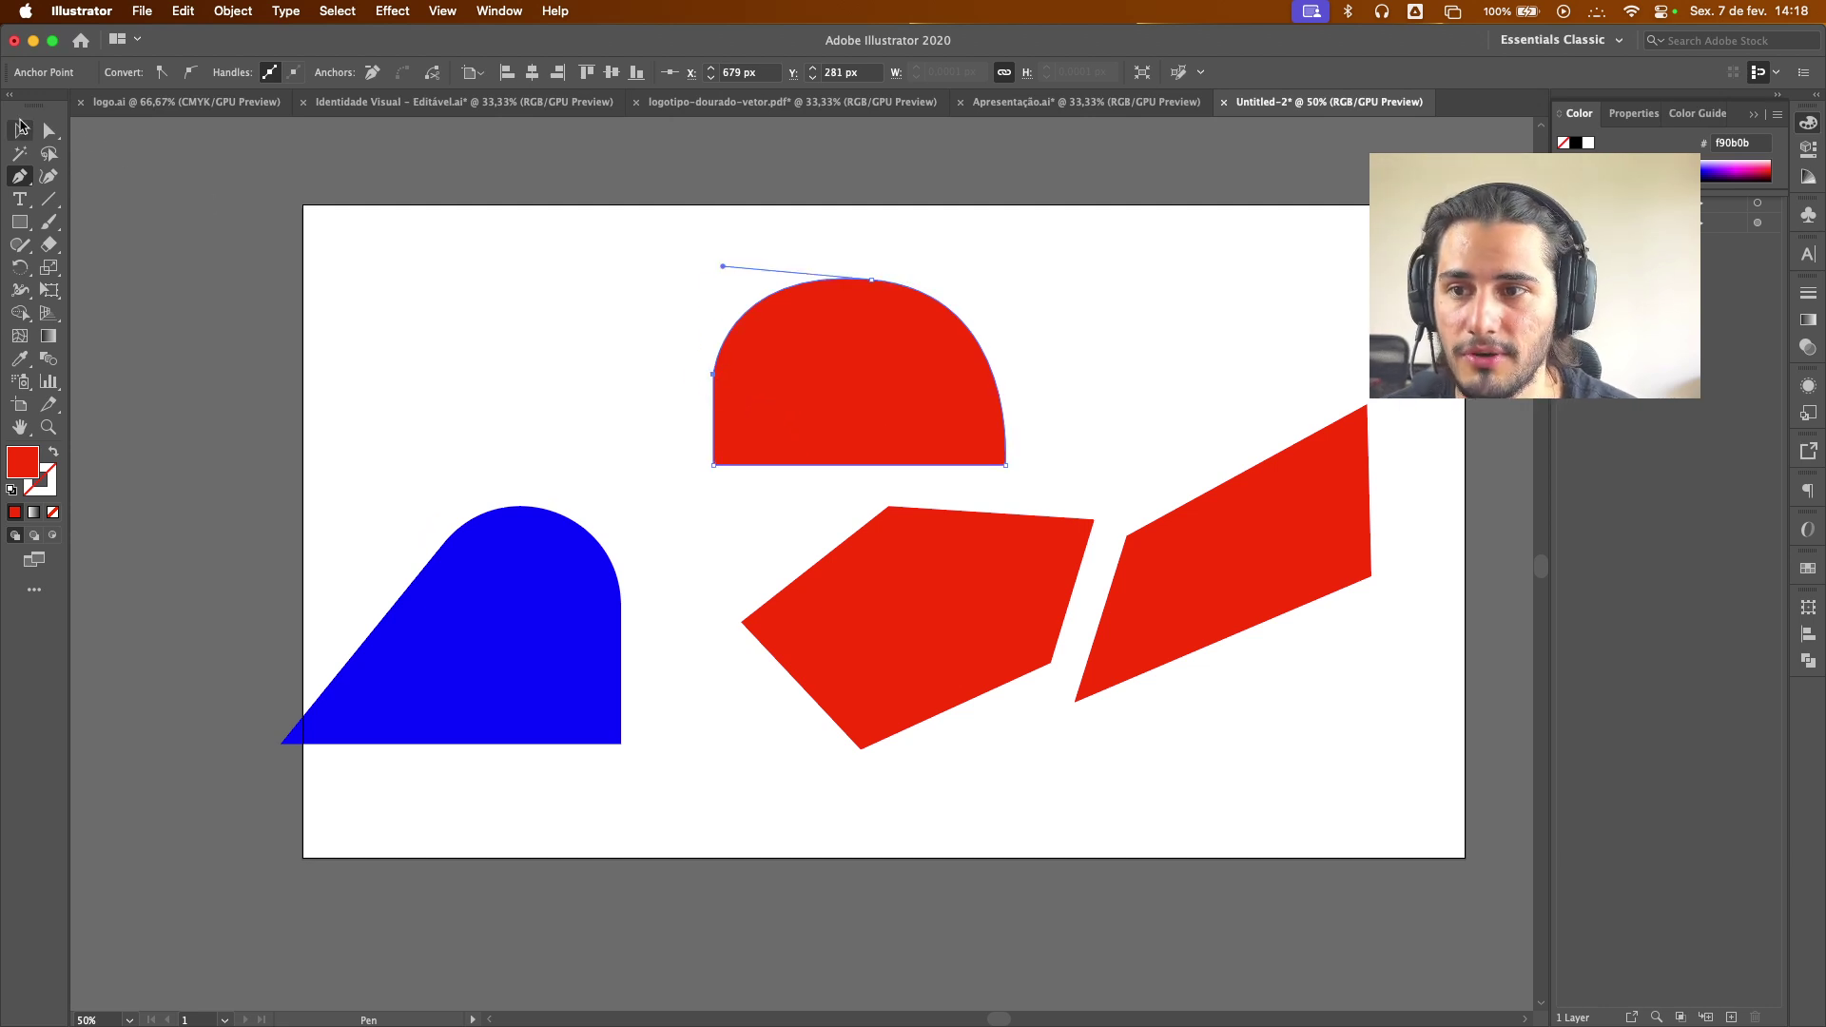
click(652, 348)
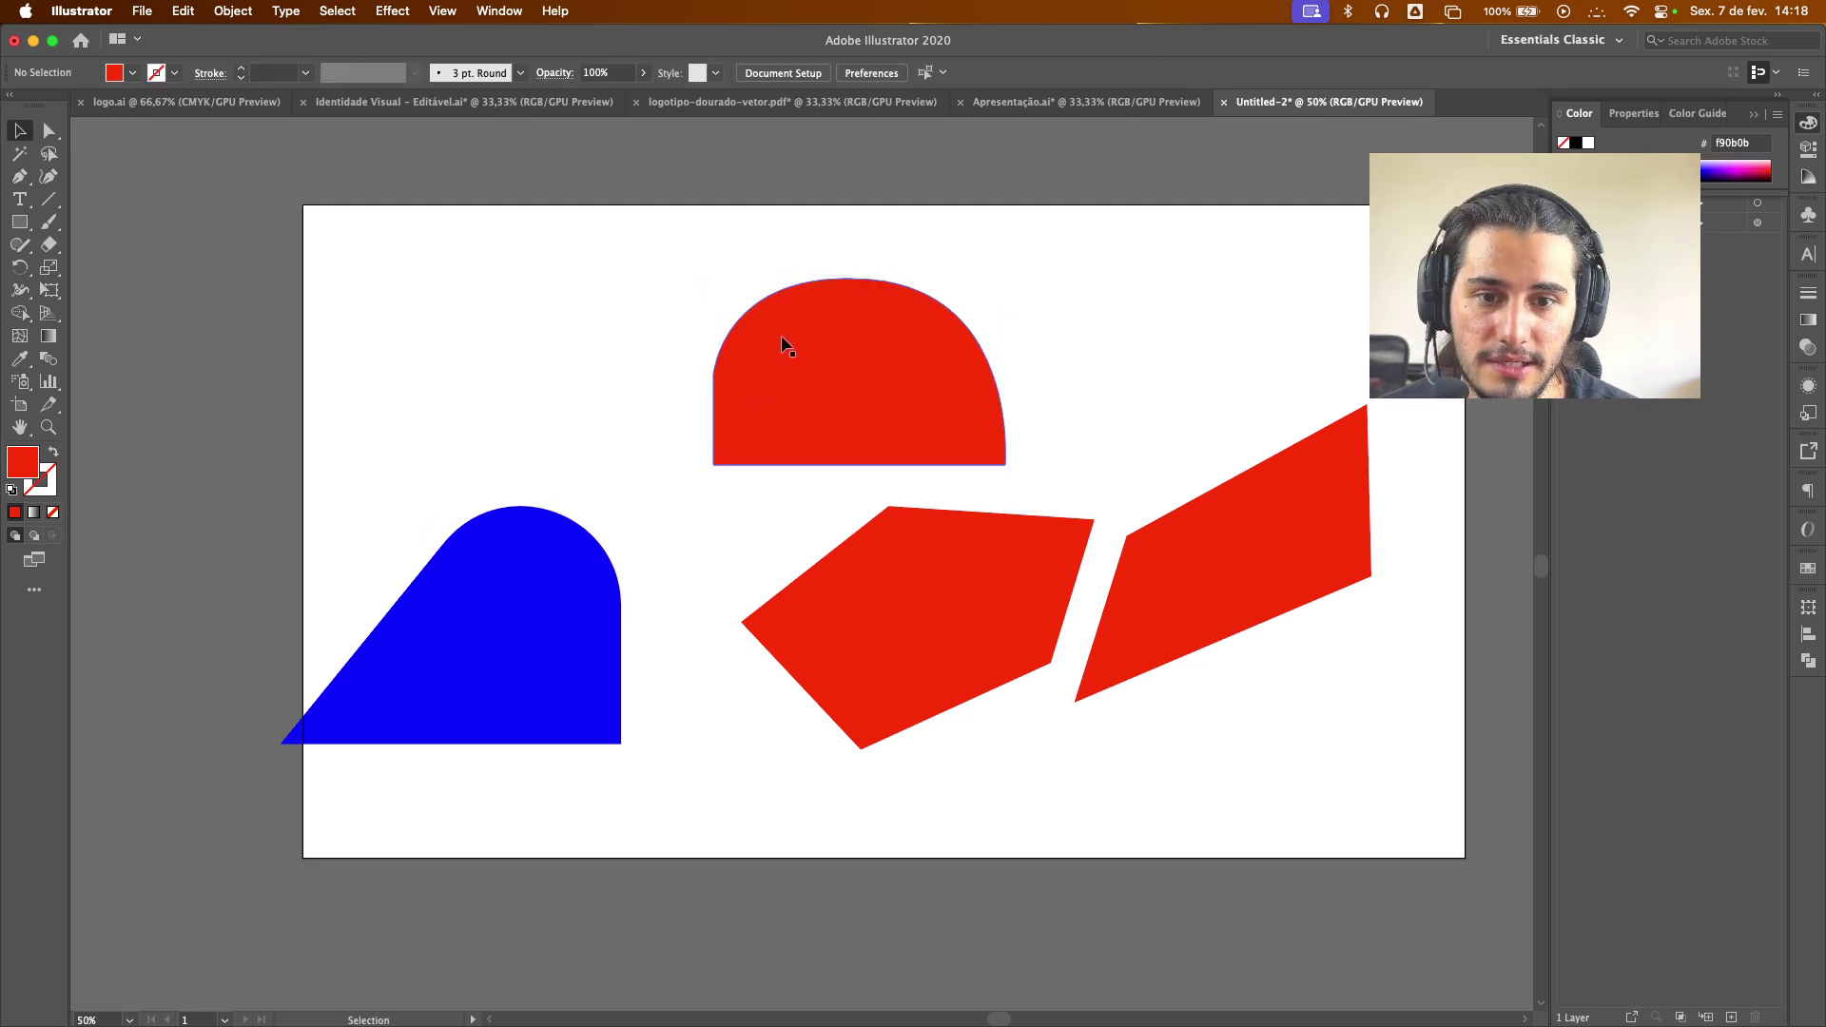
Round the corner at the dome's left anchor to a radius of about 235 px with the Direct Selection tool, and deselect it
click(50, 131)
drag(677, 331, 739, 381)
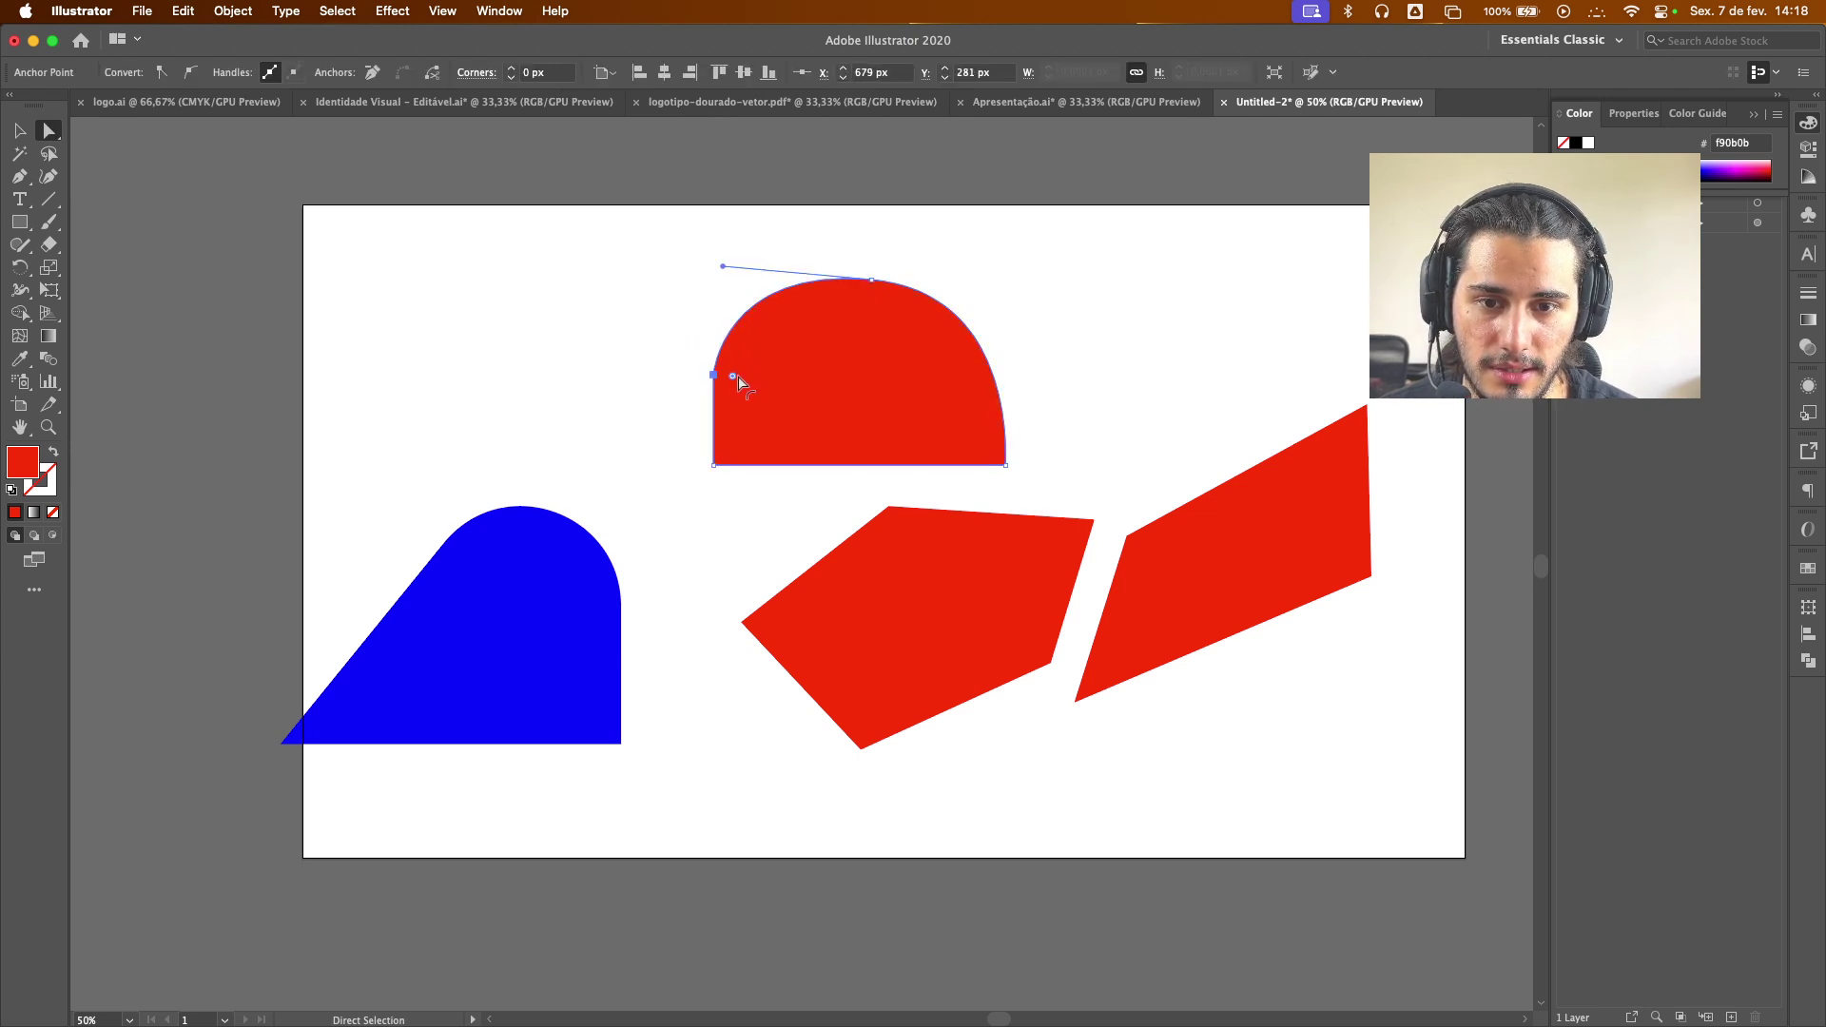
click(856, 420)
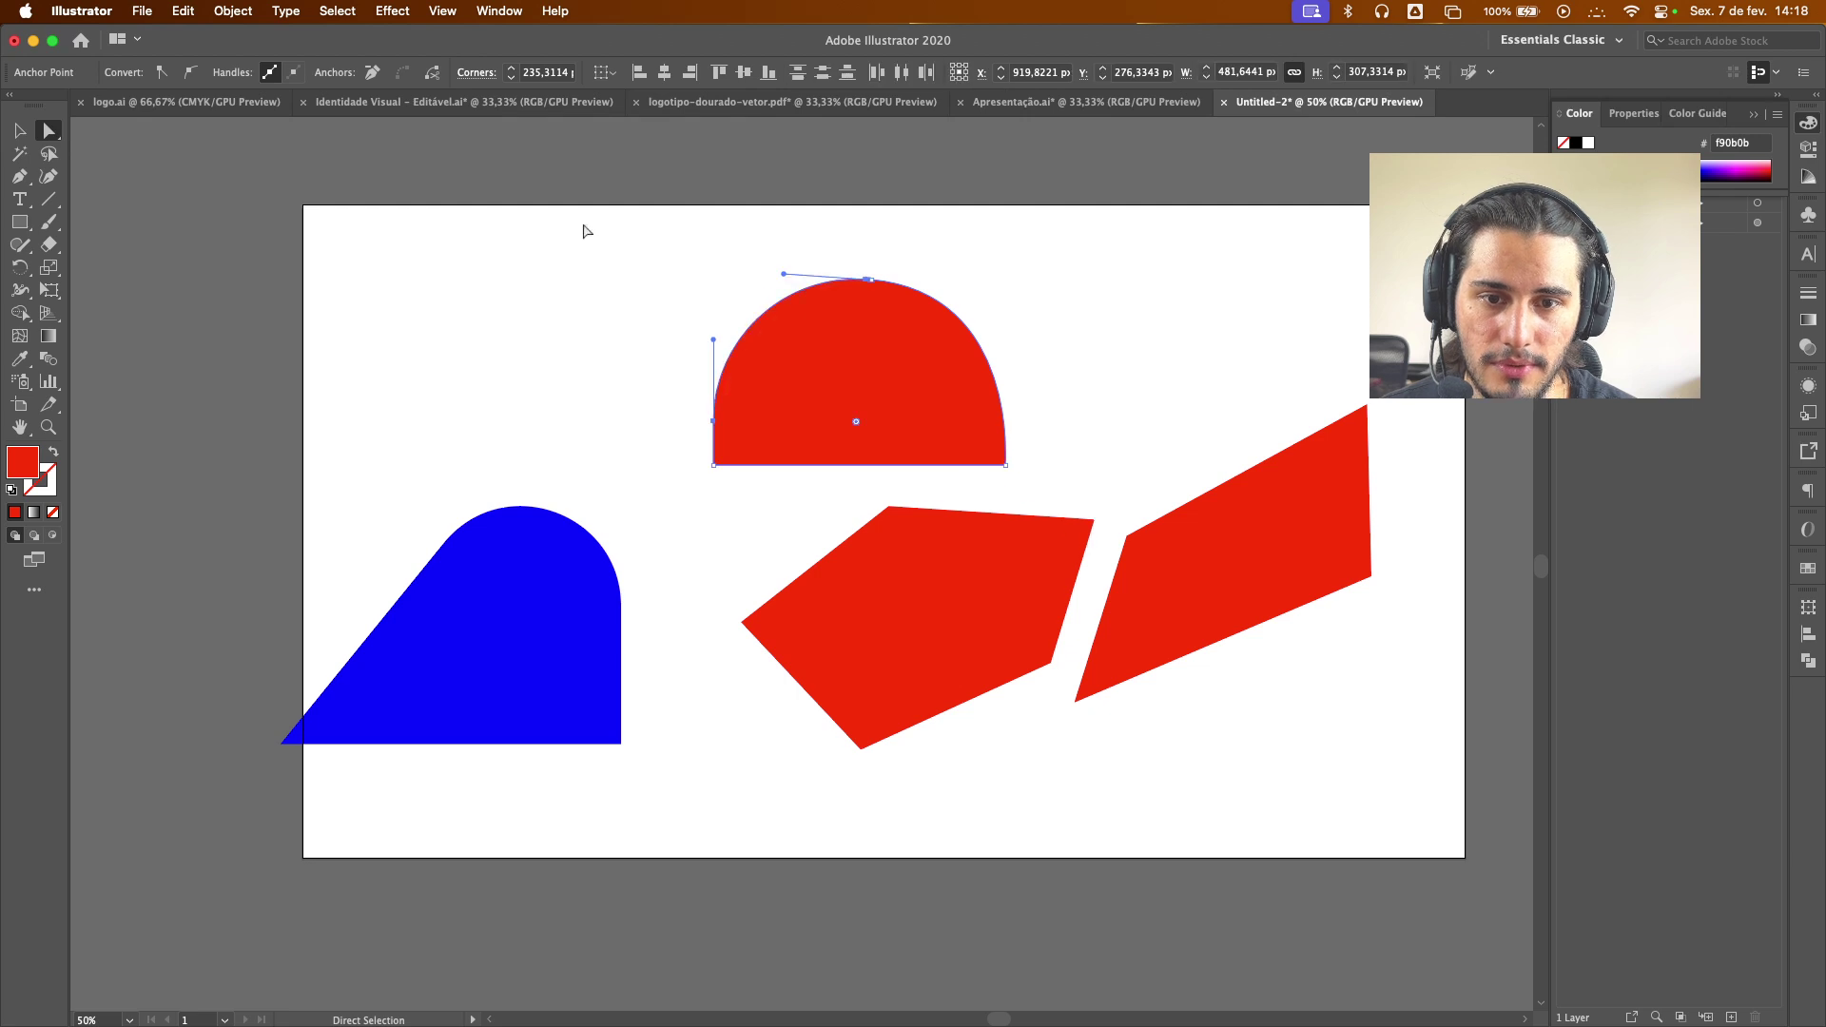
click(19, 131)
click(577, 397)
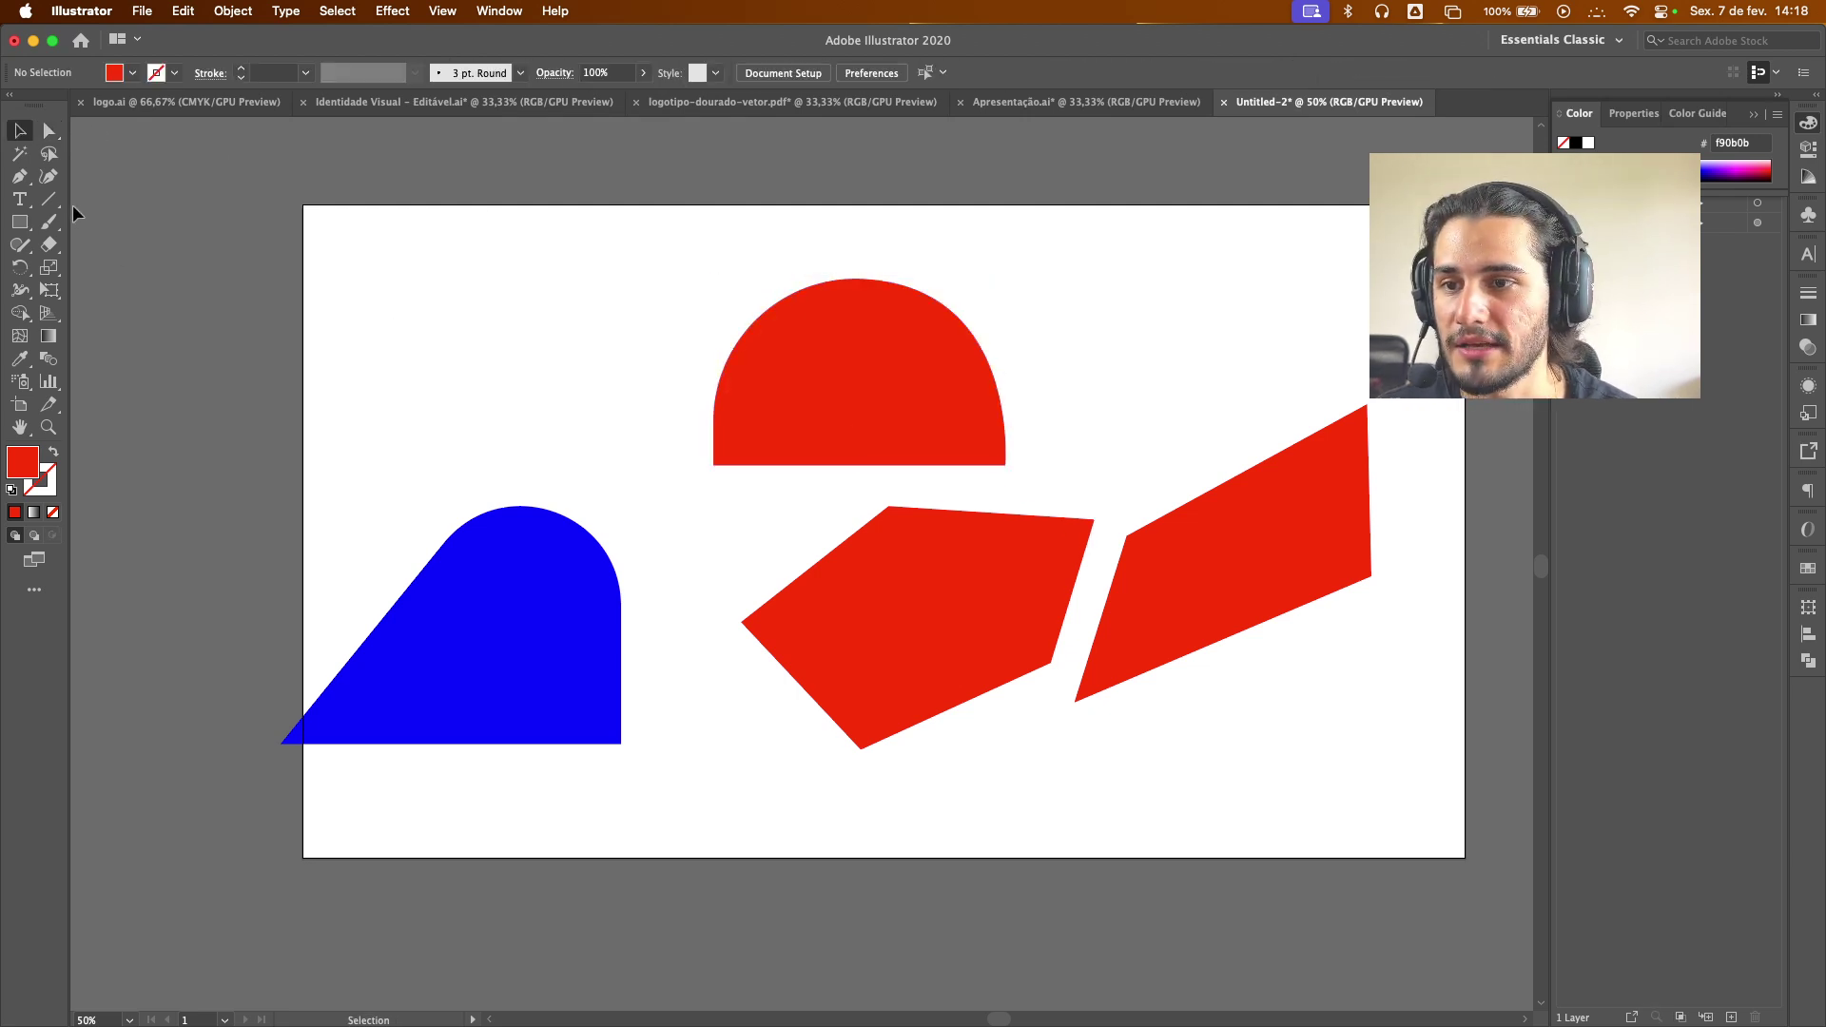
Draw a closed, straight-sided red quadrilateral with the Pen tool above the blue shape
click(19, 175)
click(406, 267)
click(477, 413)
click(597, 379)
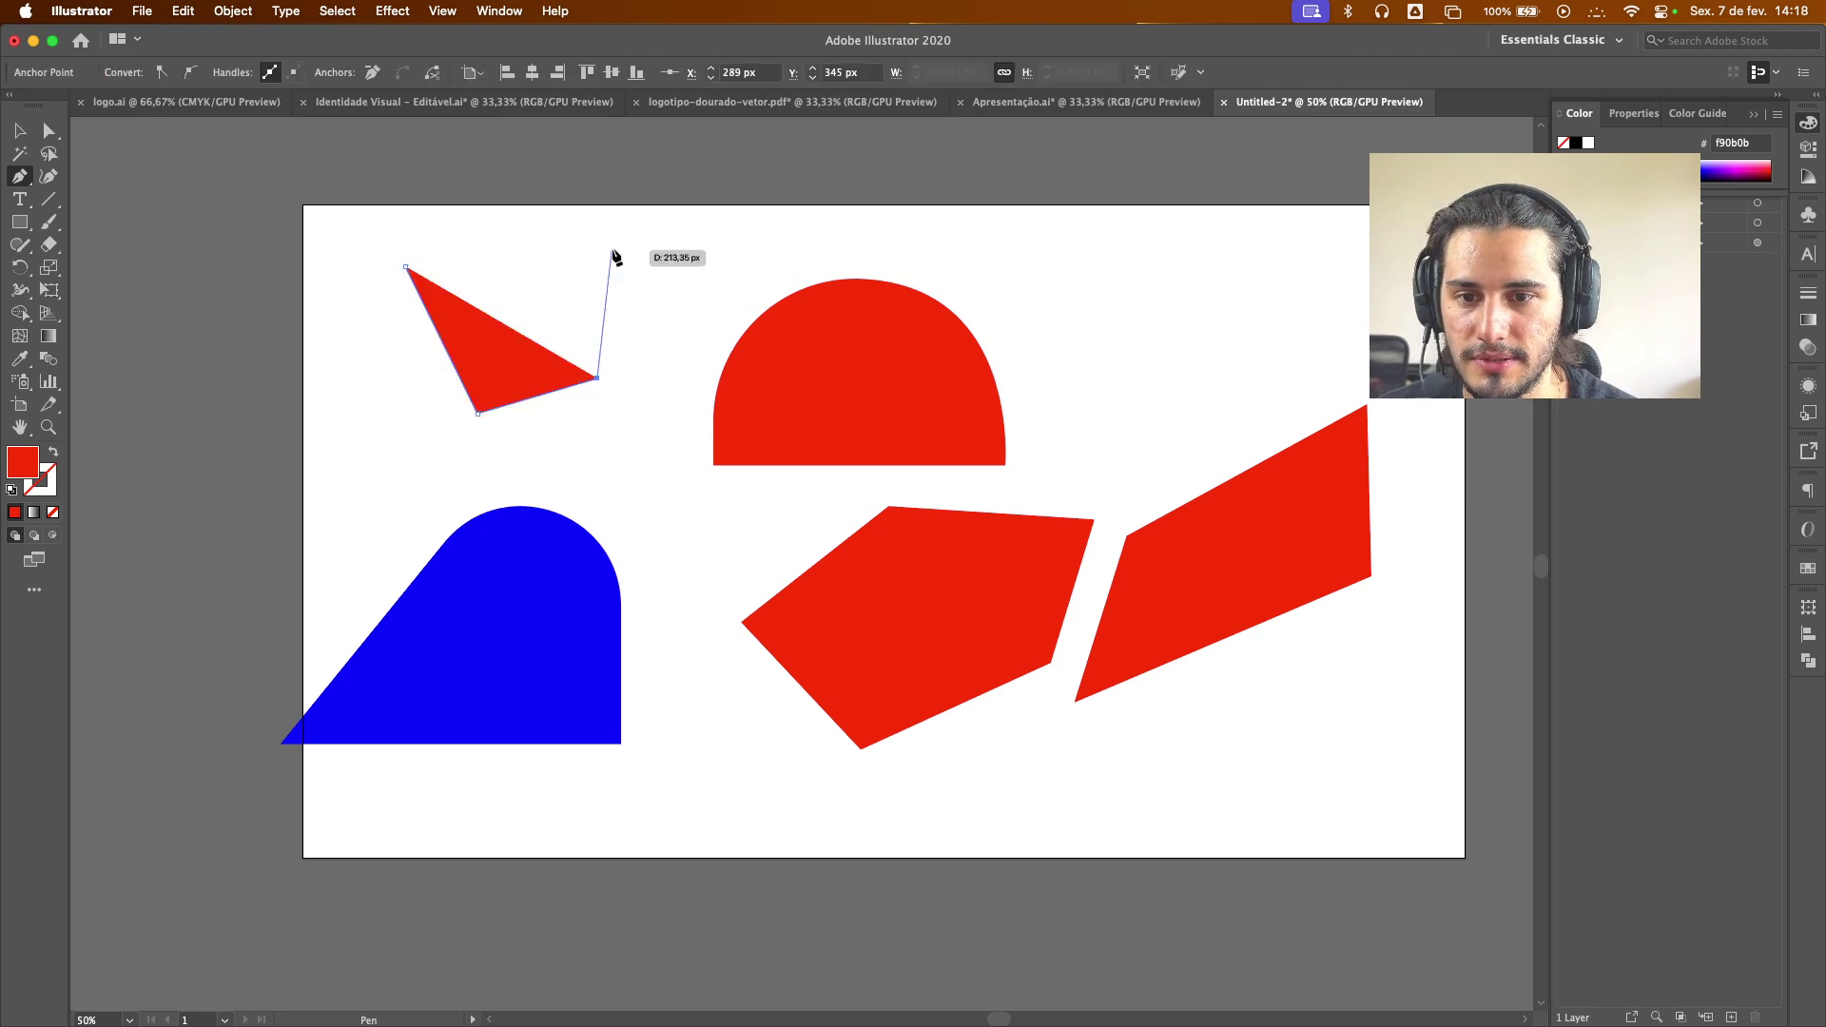
click(612, 249)
click(406, 267)
Delete all the red shapes and the blue shape, leaving the artboard empty
click(19, 131)
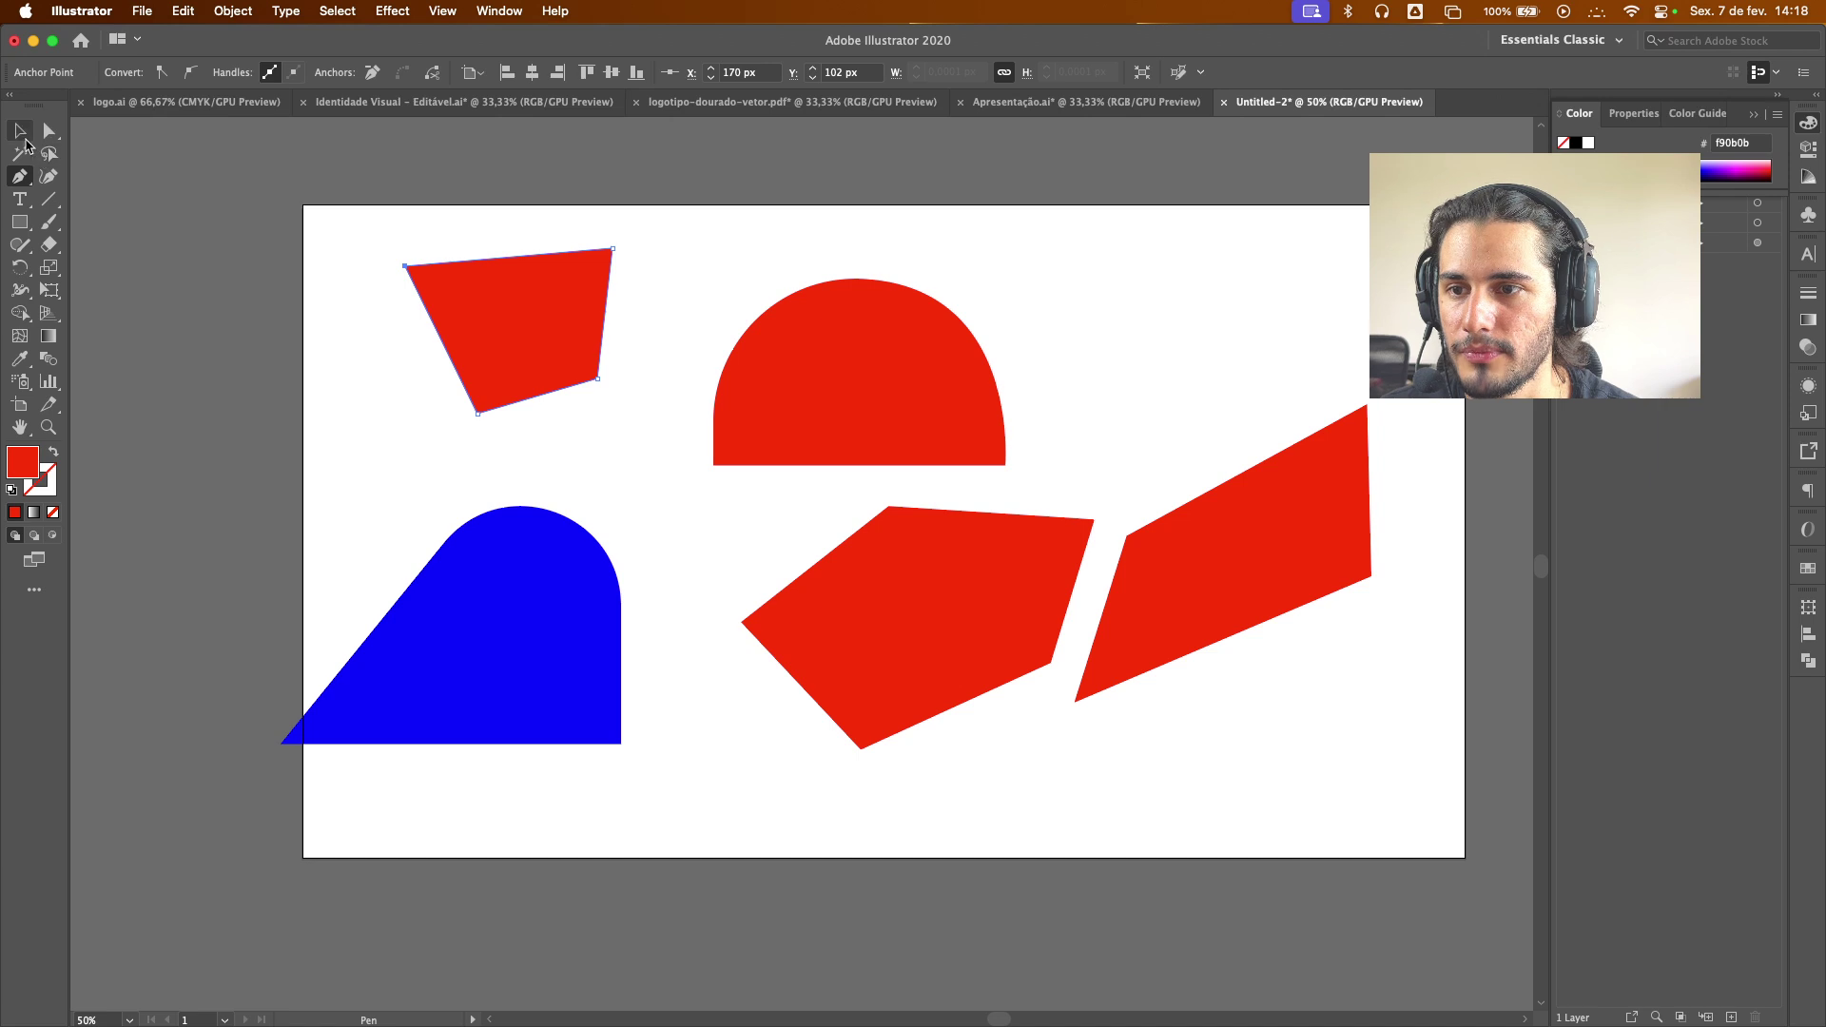
click(897, 586)
key(Delete)
click(790, 428)
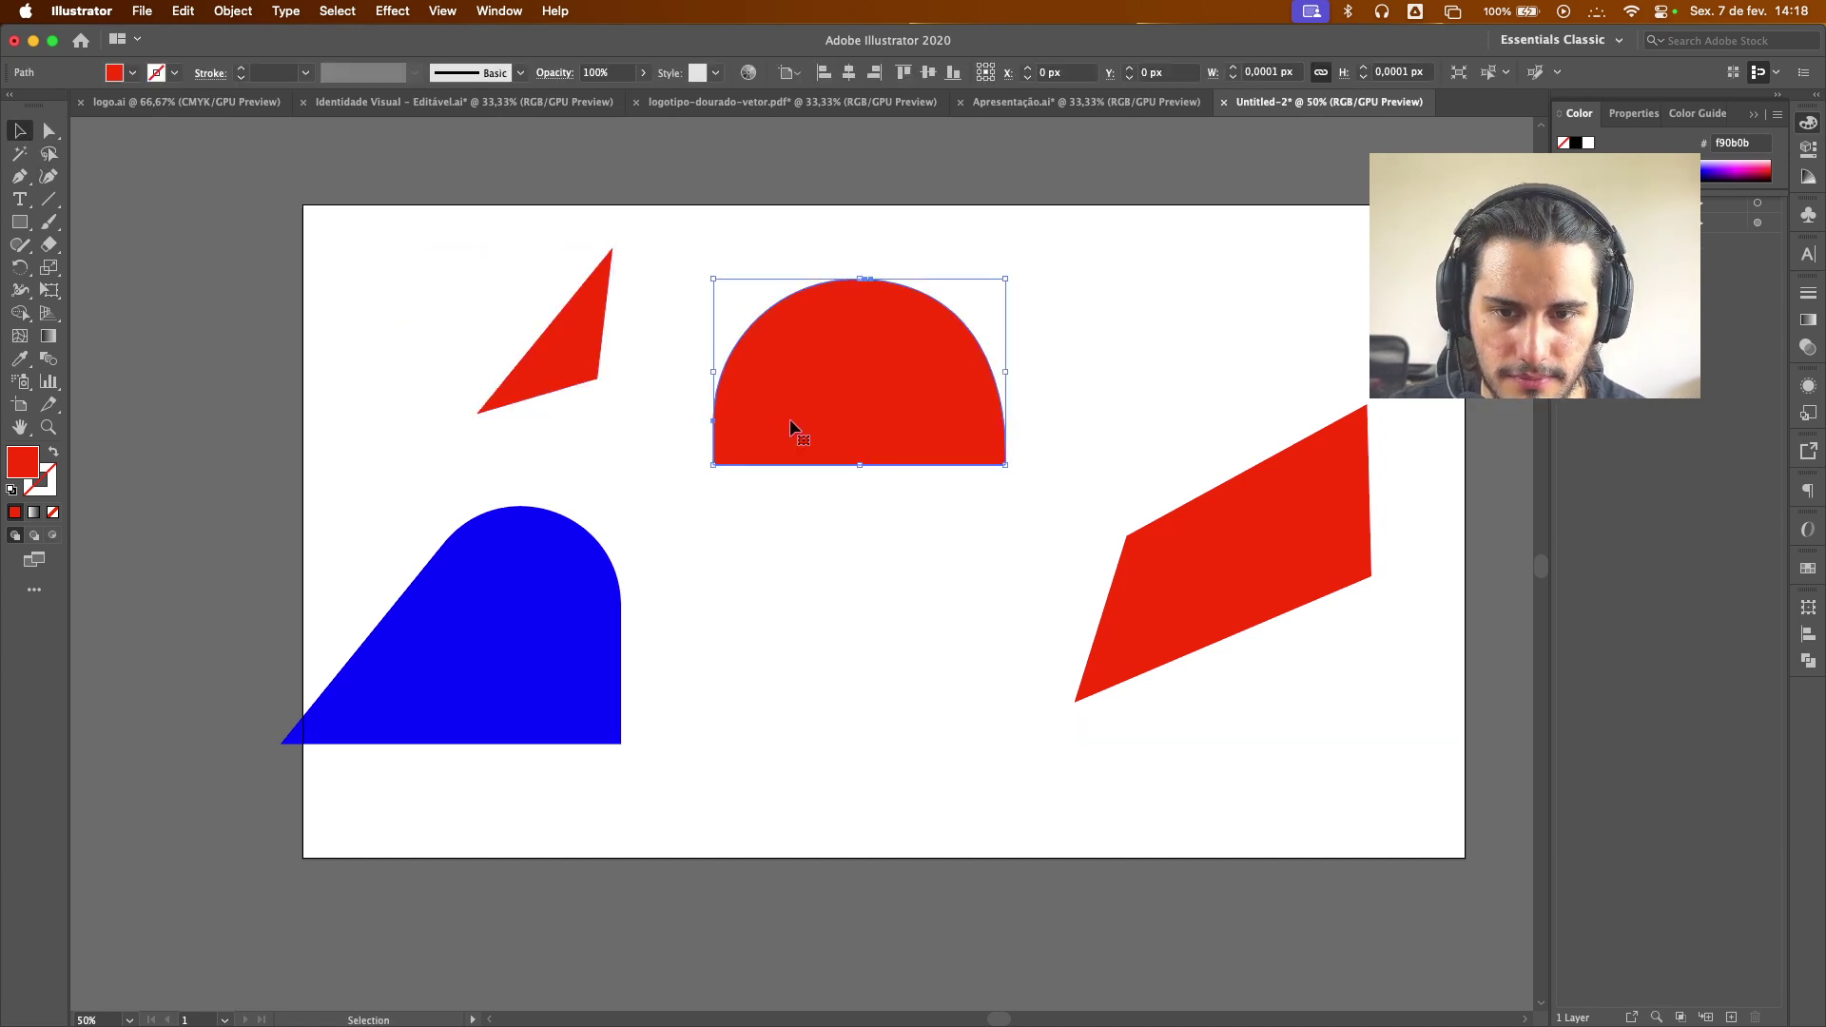
key(Delete)
click(585, 352)
key(Delete)
click(1161, 574)
key(Delete)
click(510, 616)
key(Delete)
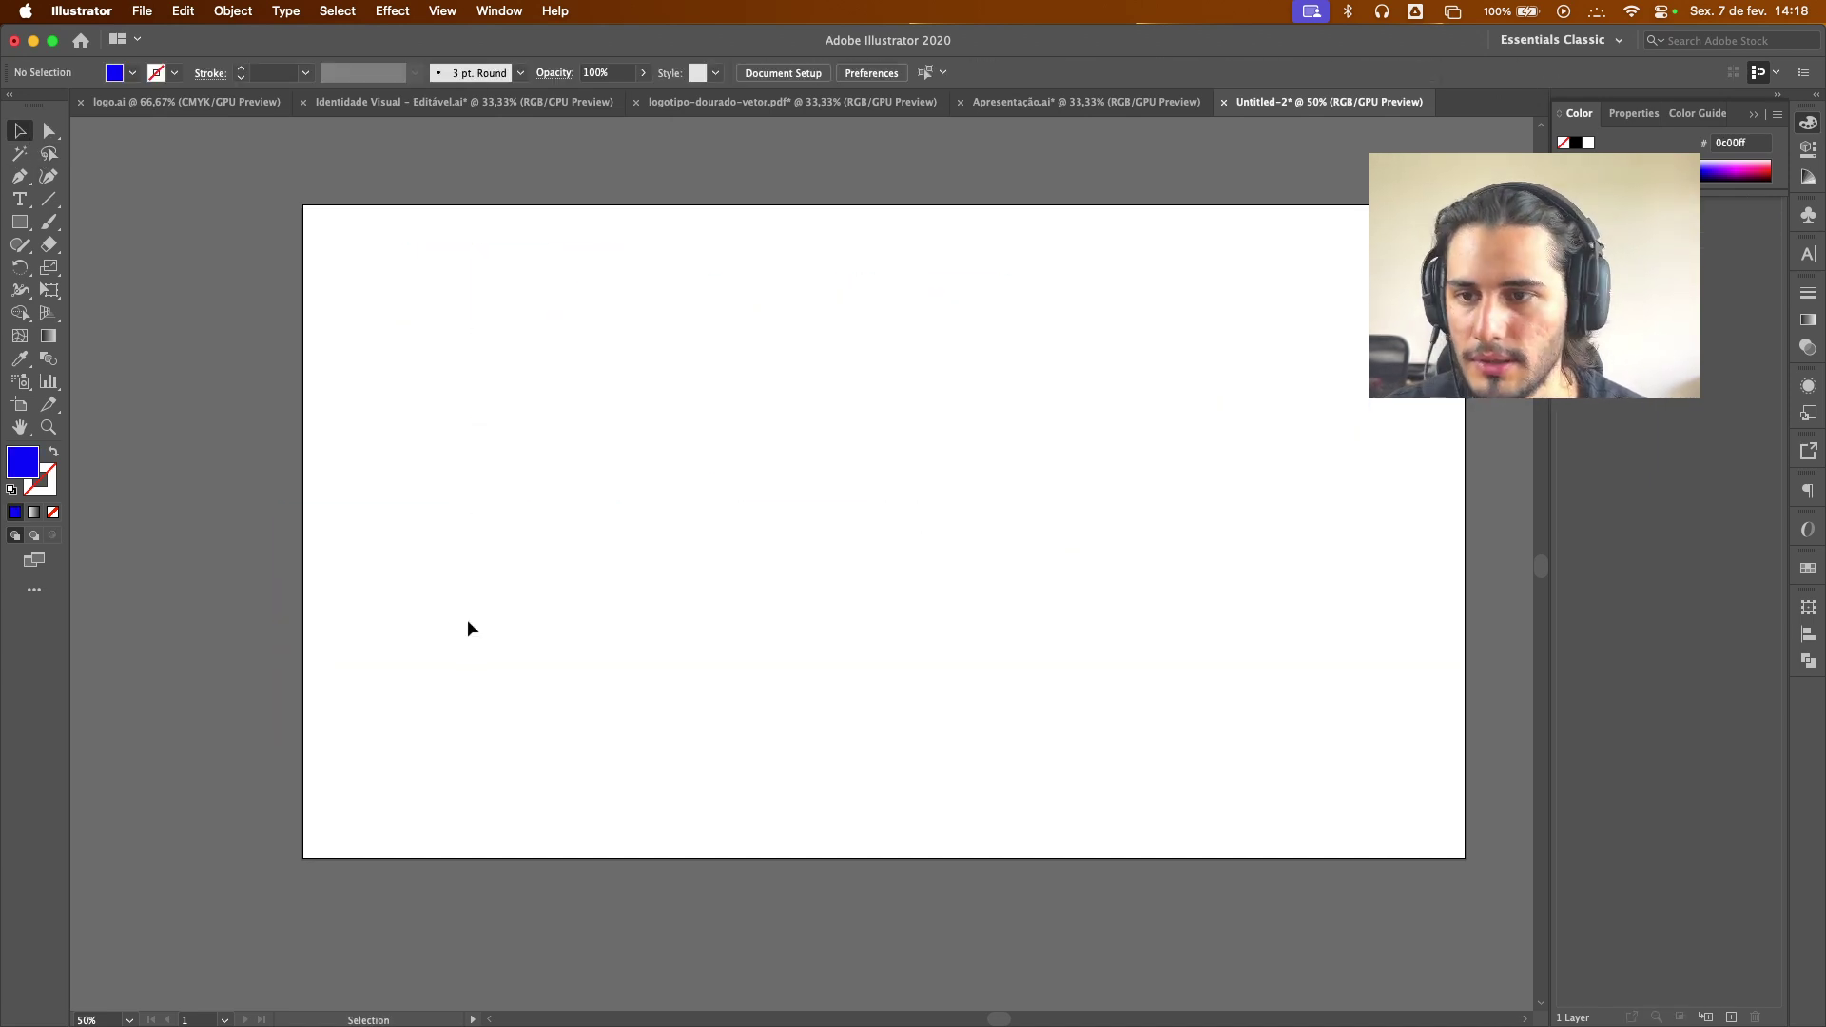
Draw a closed blue blob with two rounded lobes, about 1442 x 796 px, across the artboard using the Curvature tool
click(44, 174)
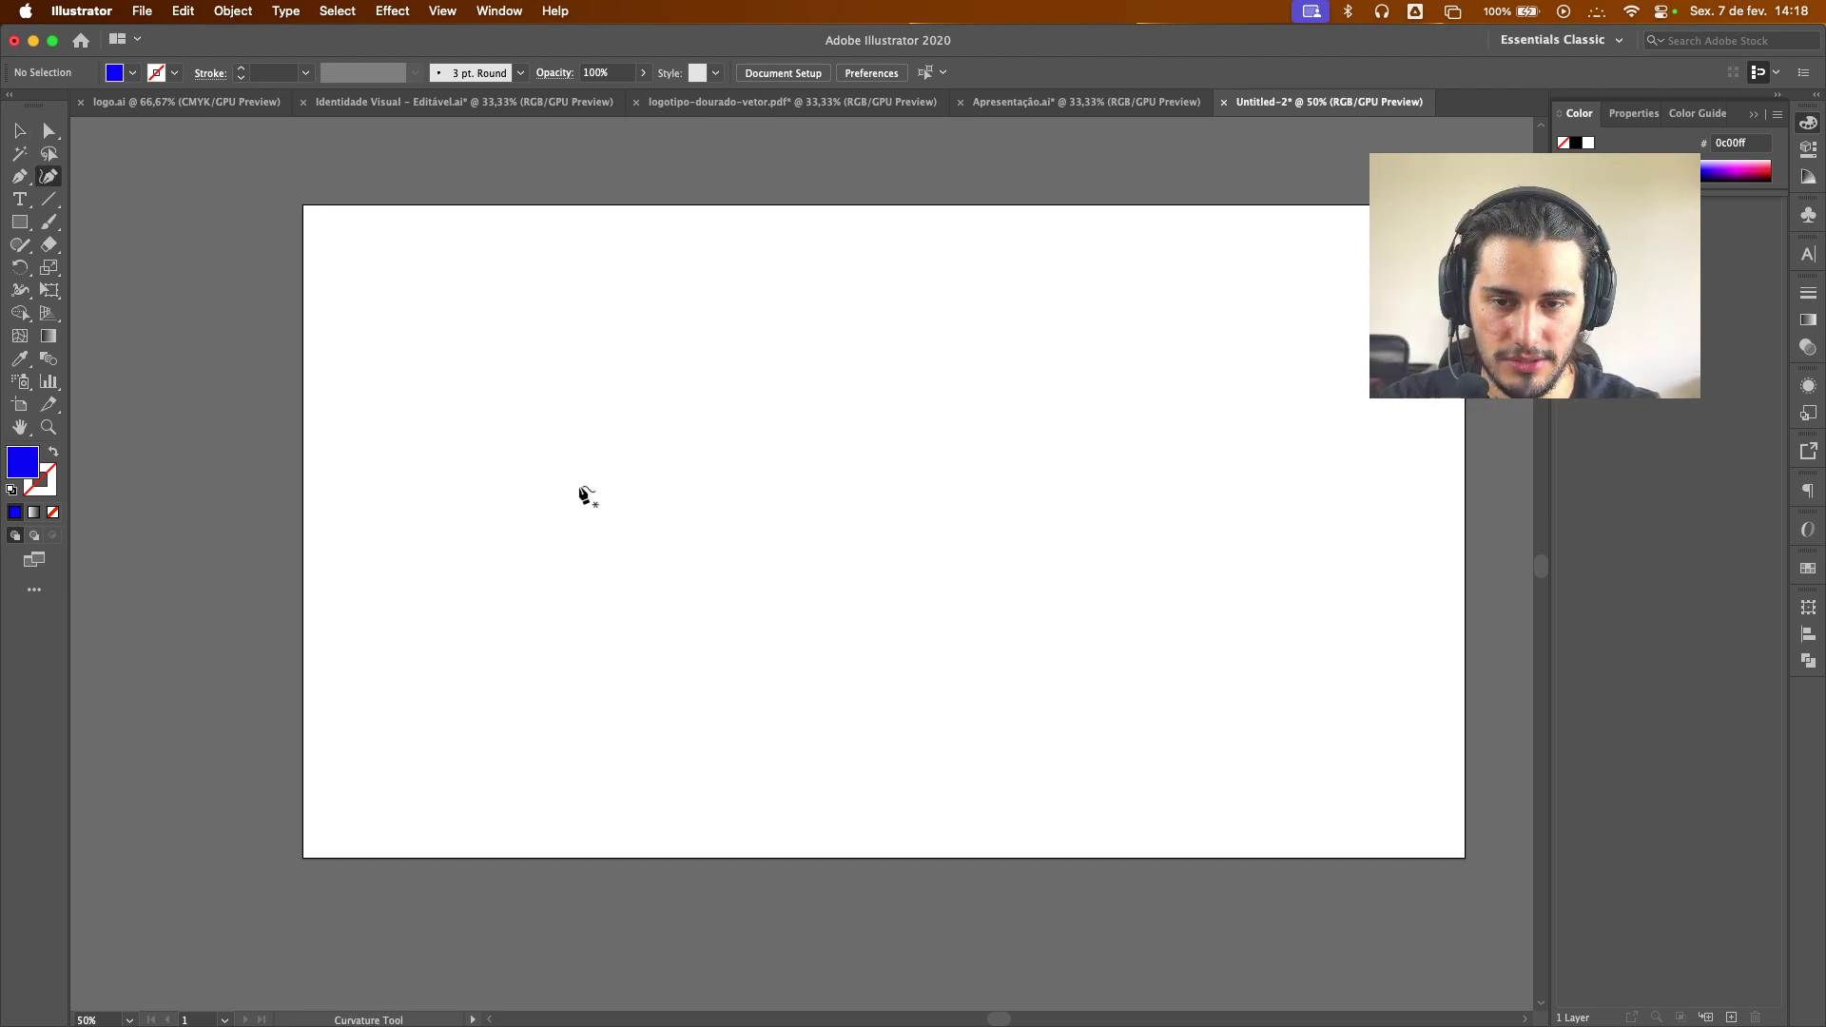
click(552, 474)
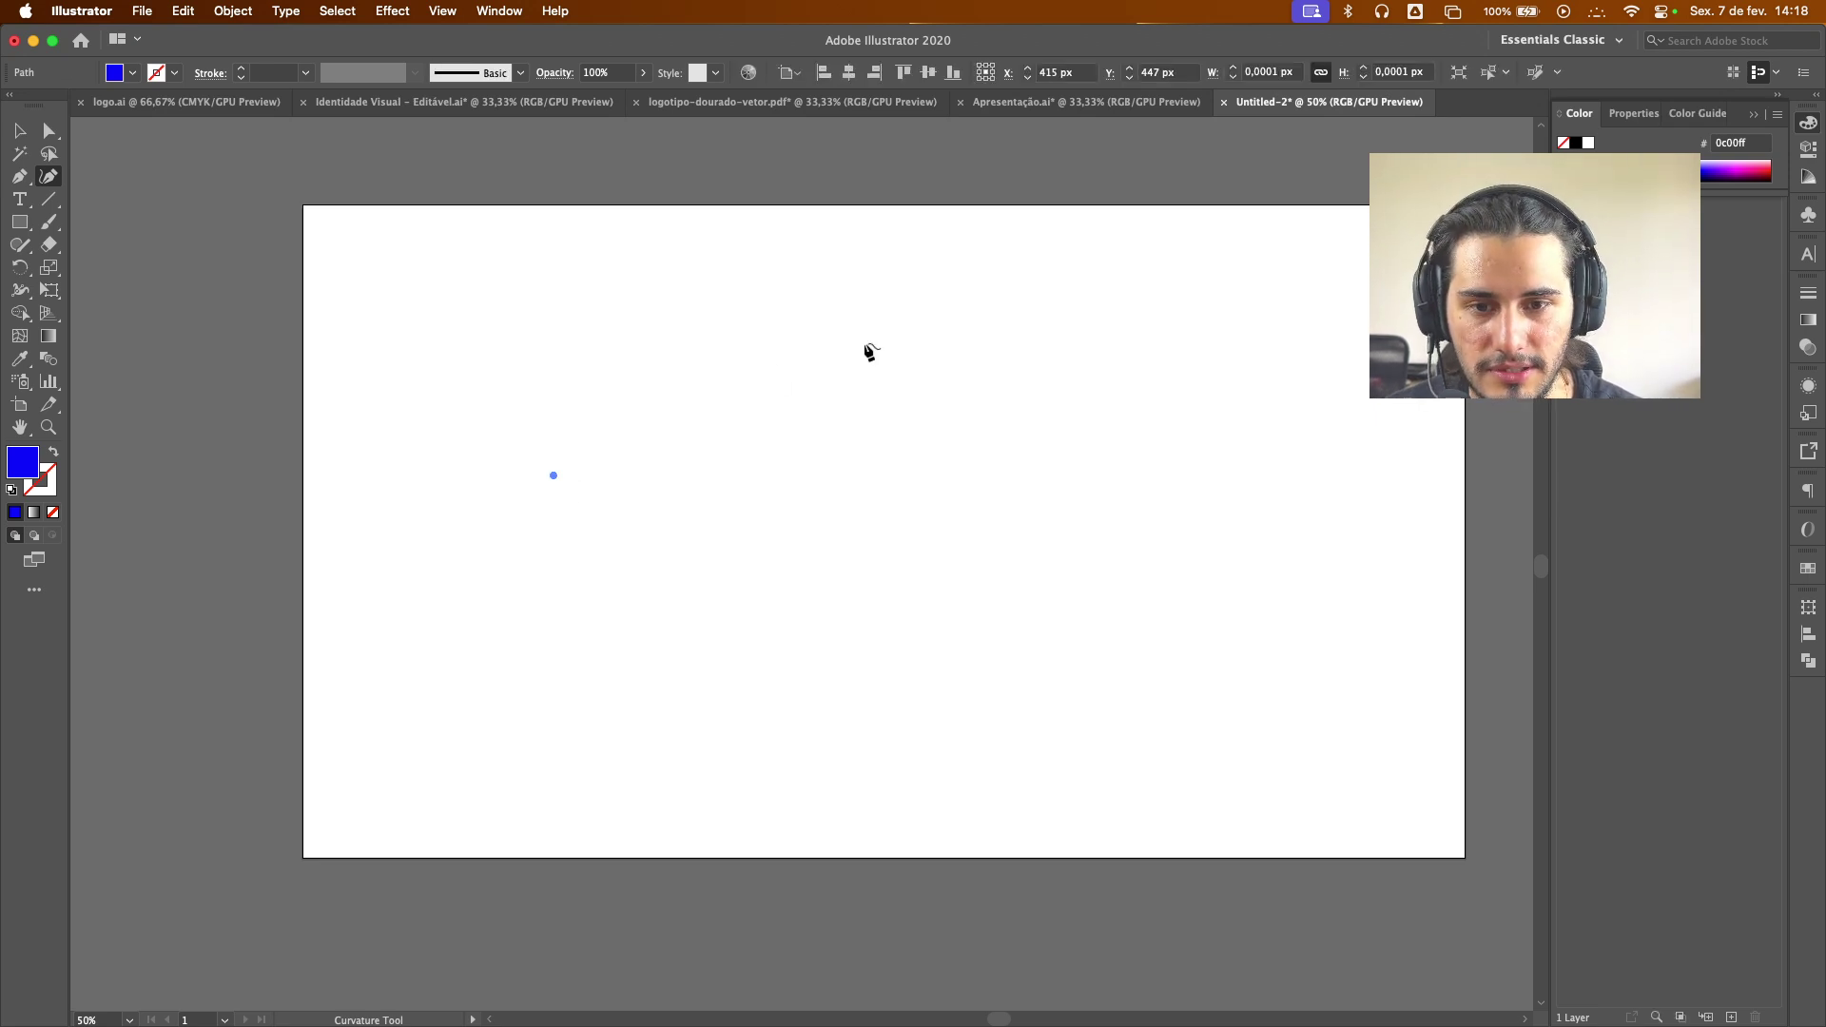
click(919, 360)
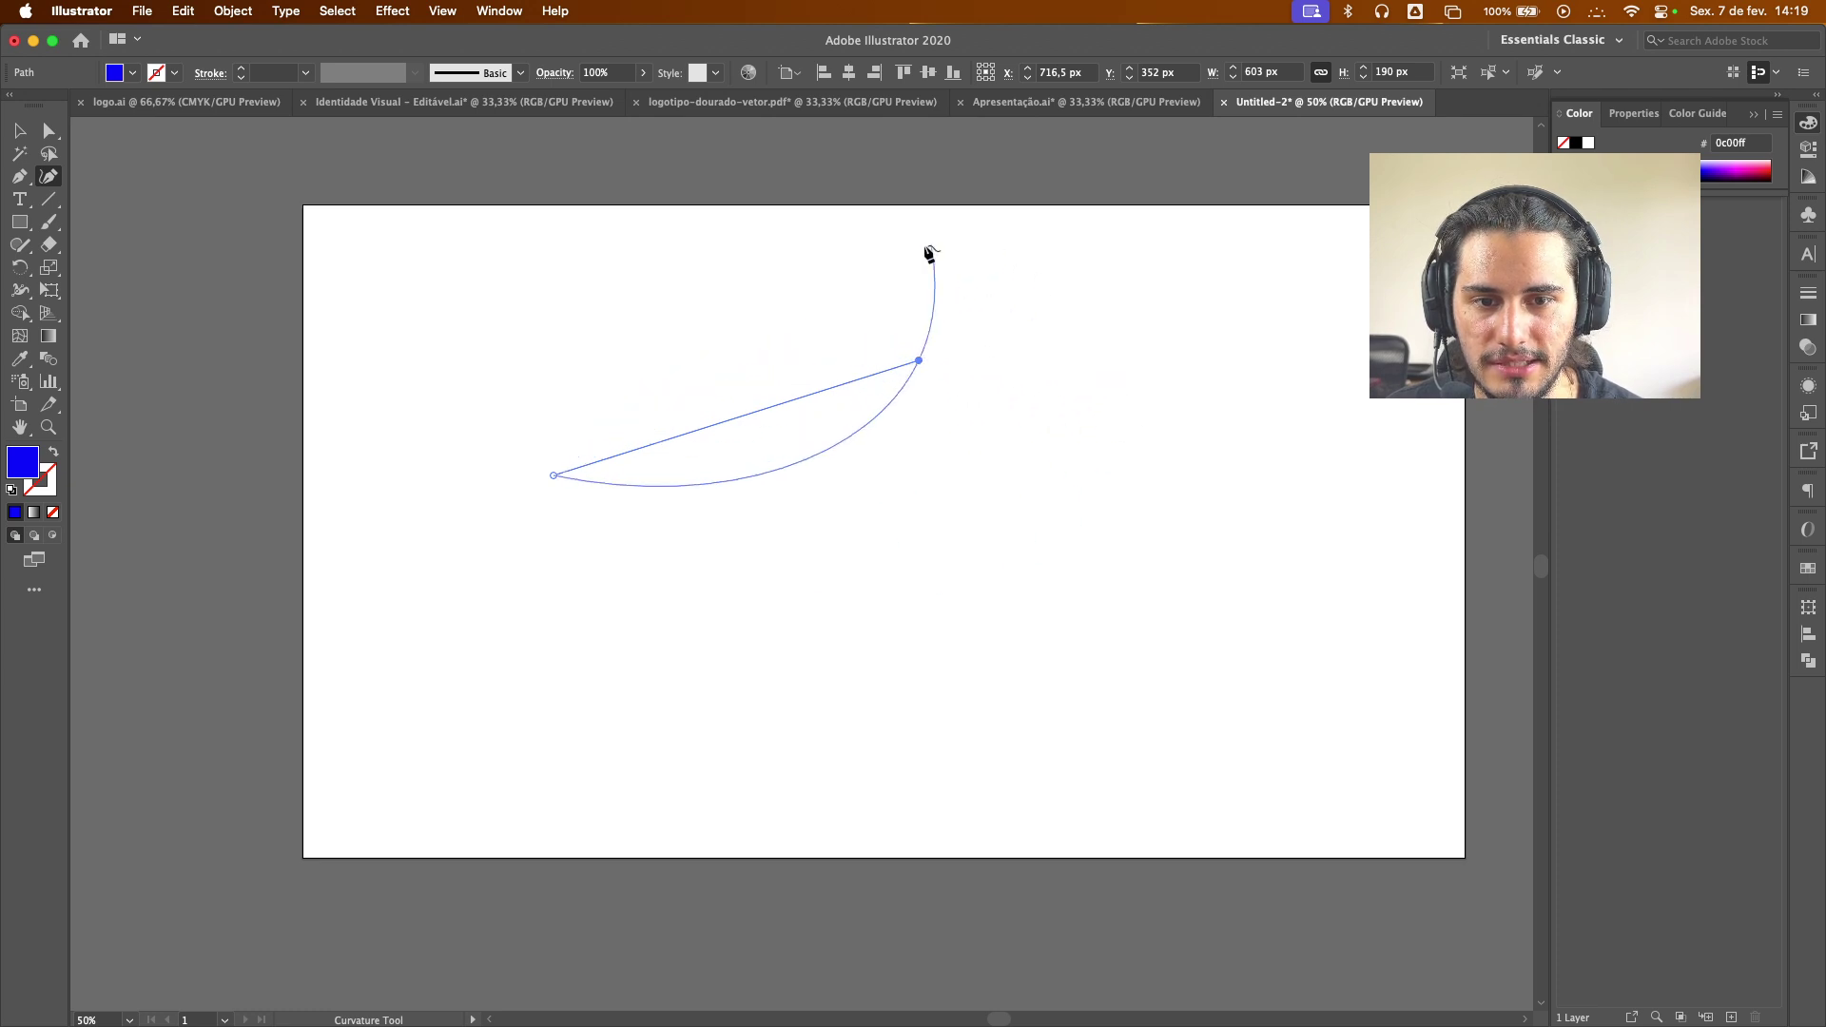
click(1006, 528)
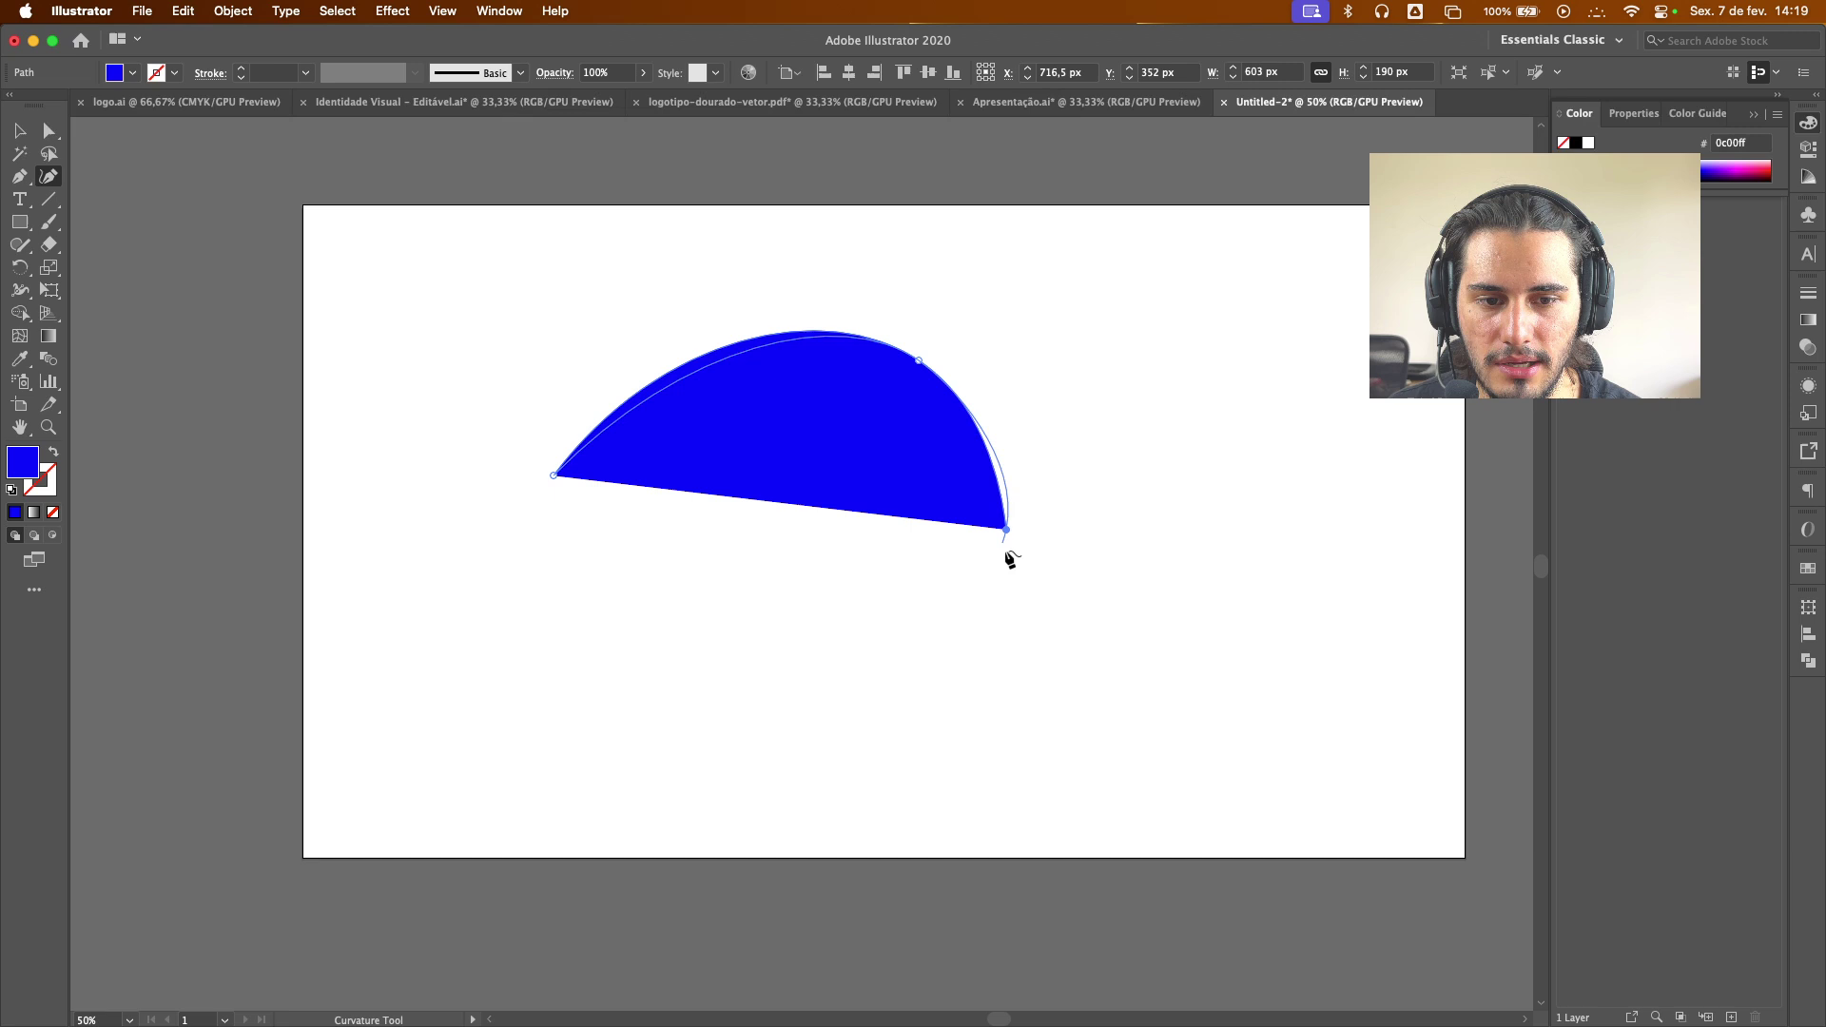
click(1343, 513)
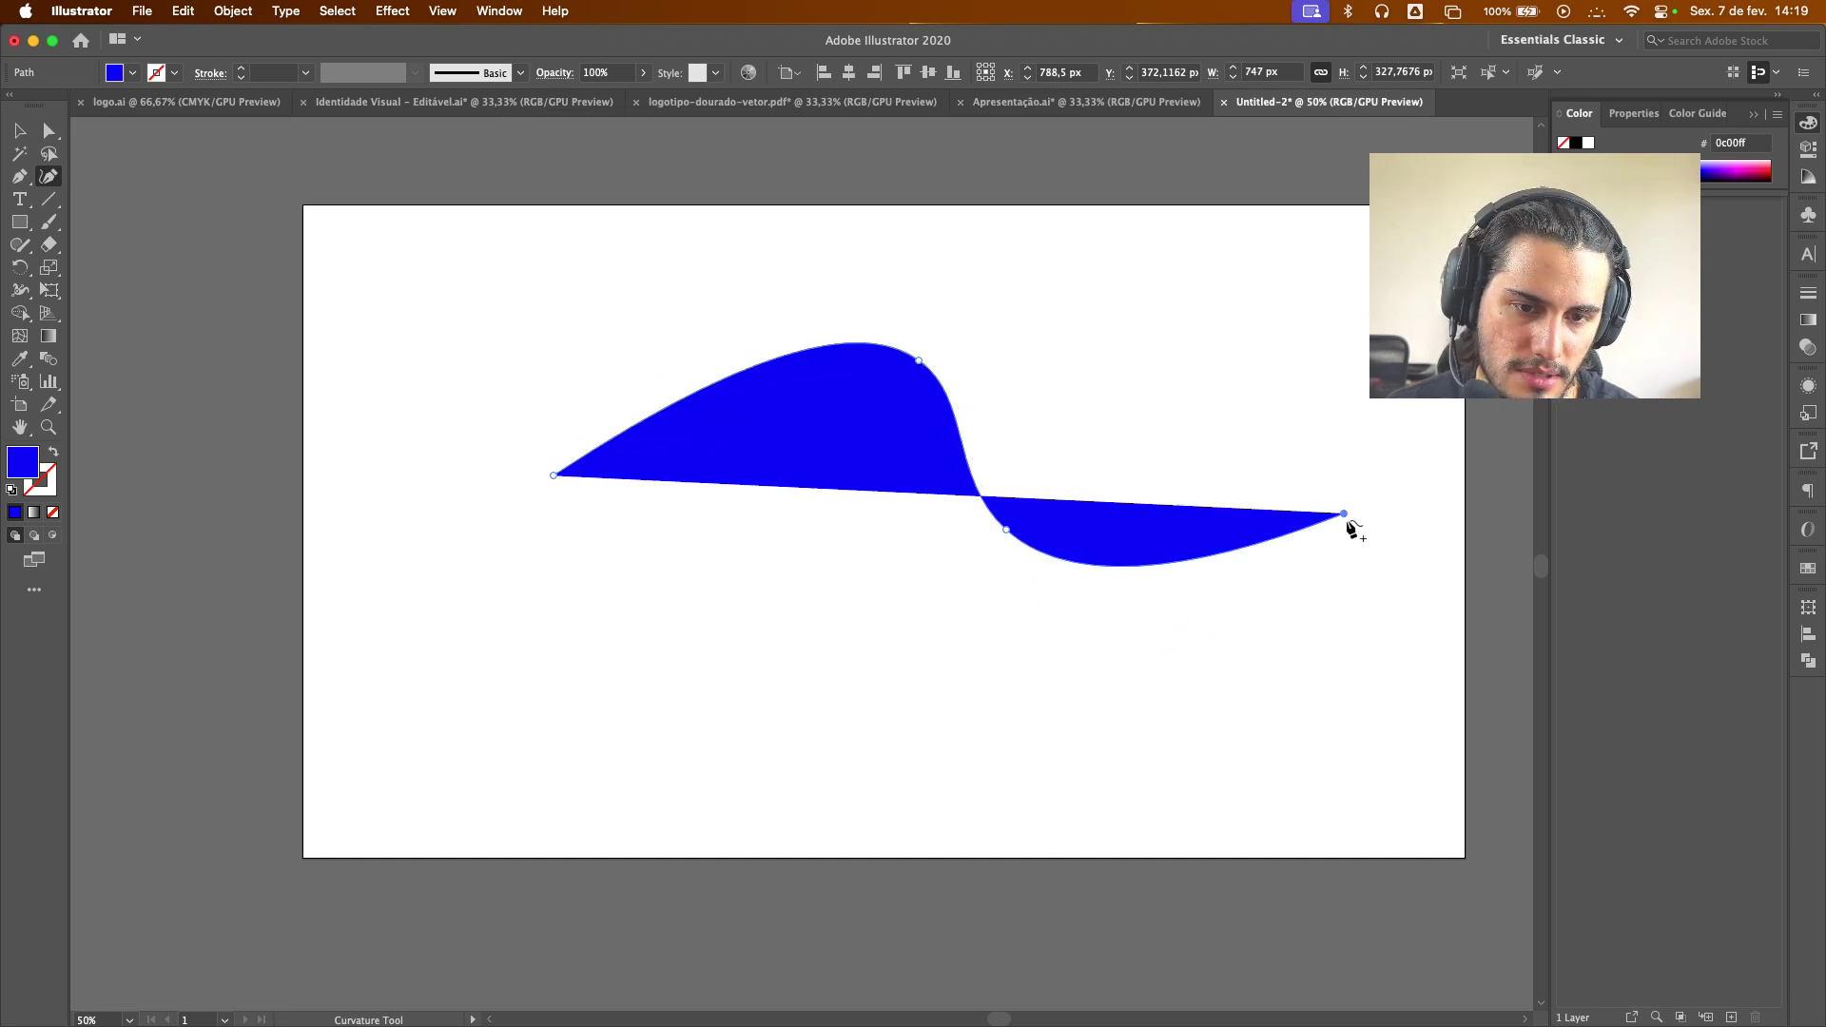
click(1425, 673)
click(1095, 791)
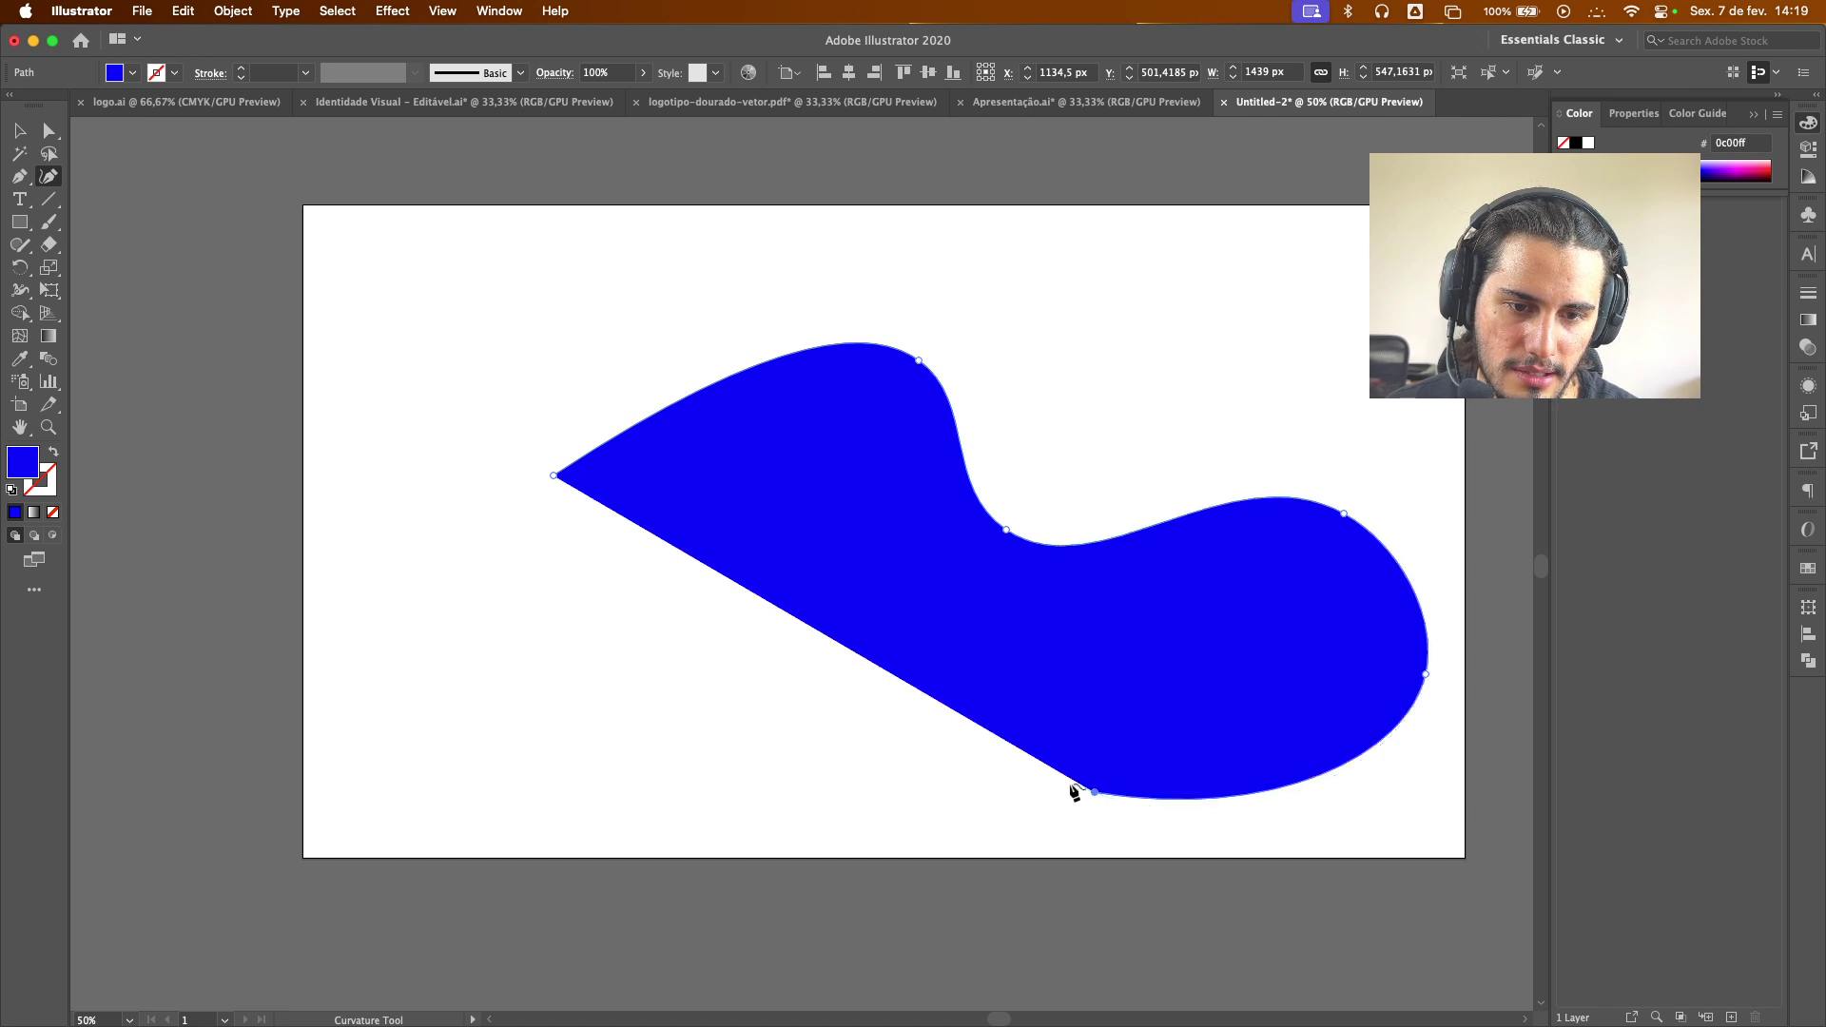
click(948, 608)
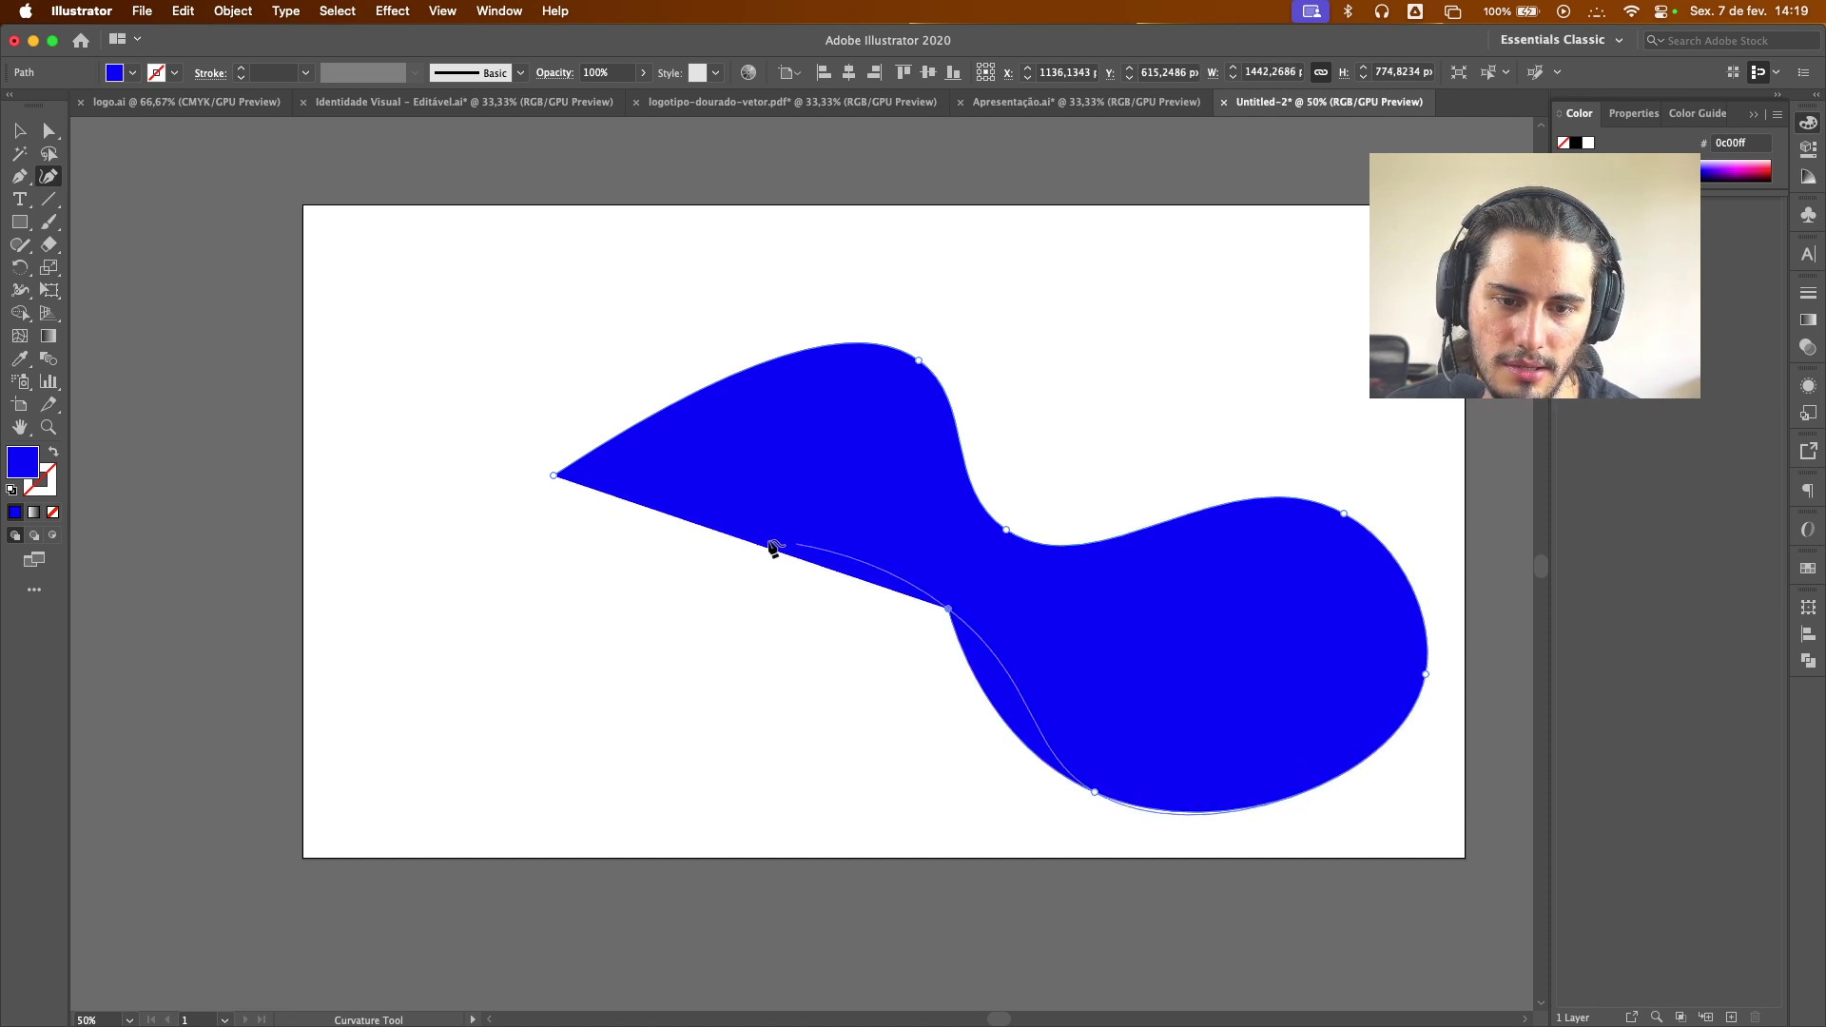
click(665, 593)
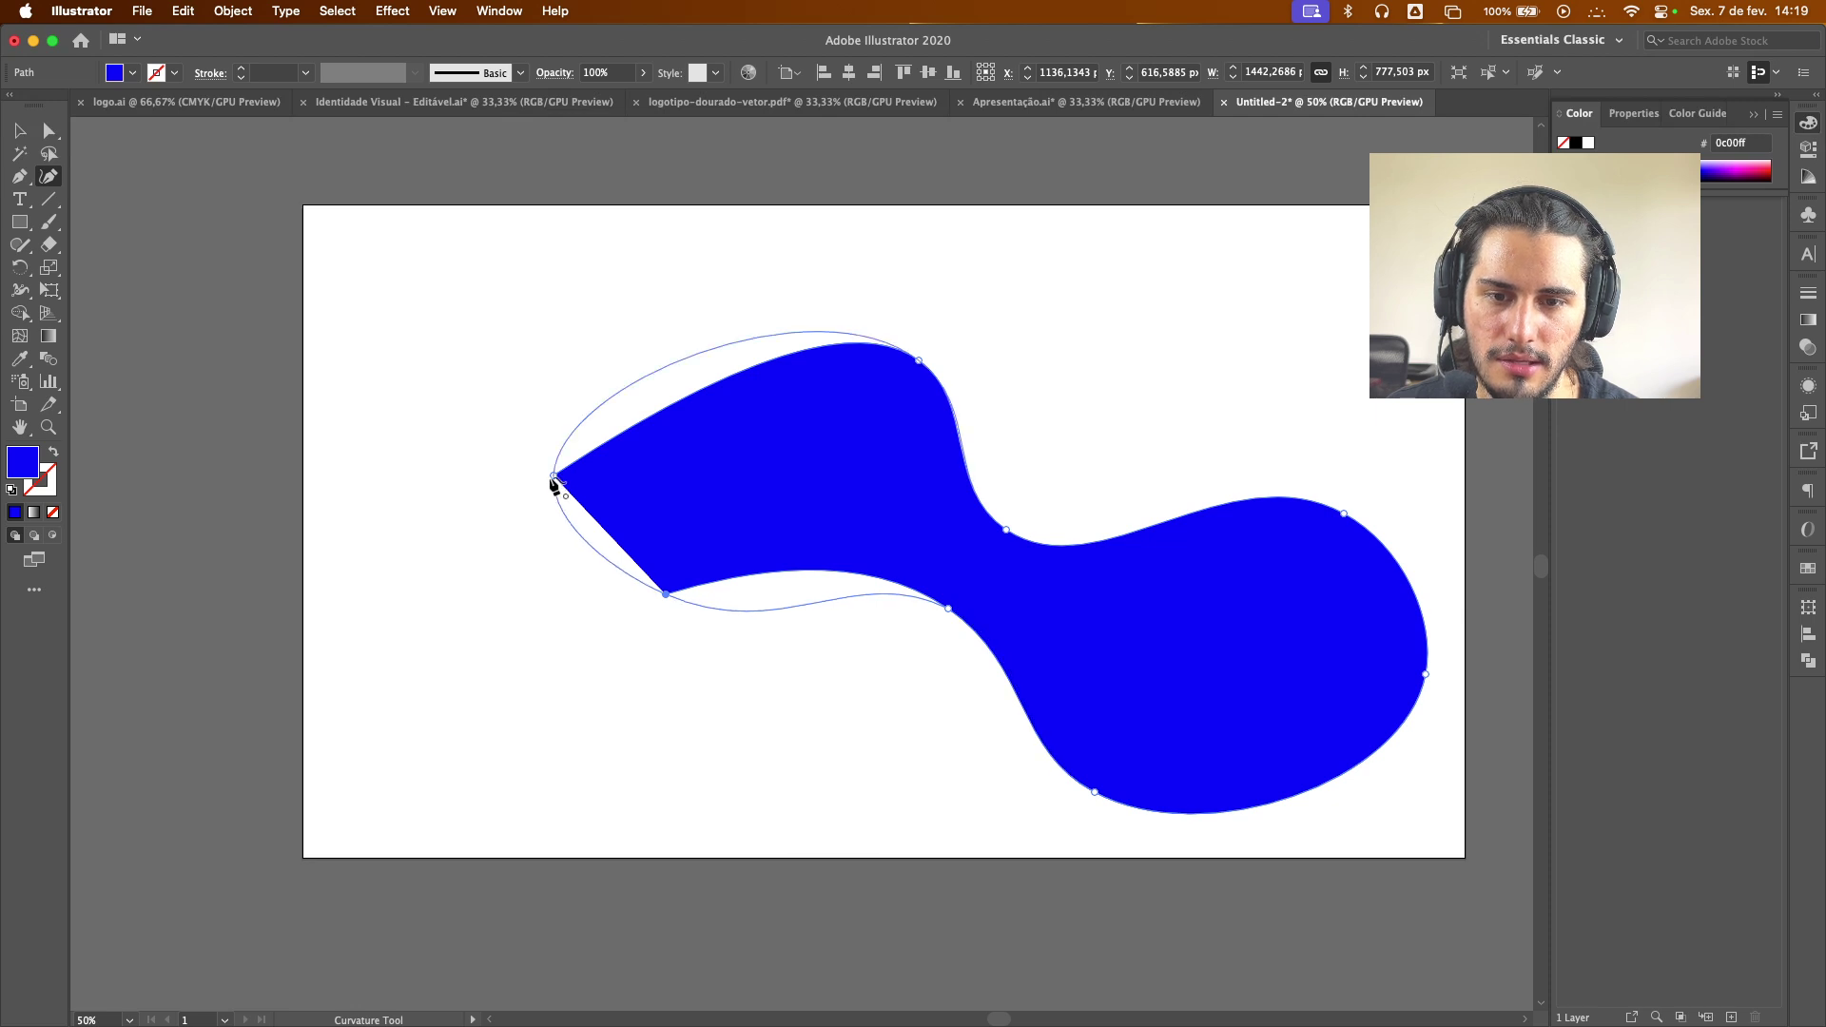
click(554, 475)
Scale the blue blob about its centre to about 890 x 491 px and move it toward the artboard's upper left
key(v)
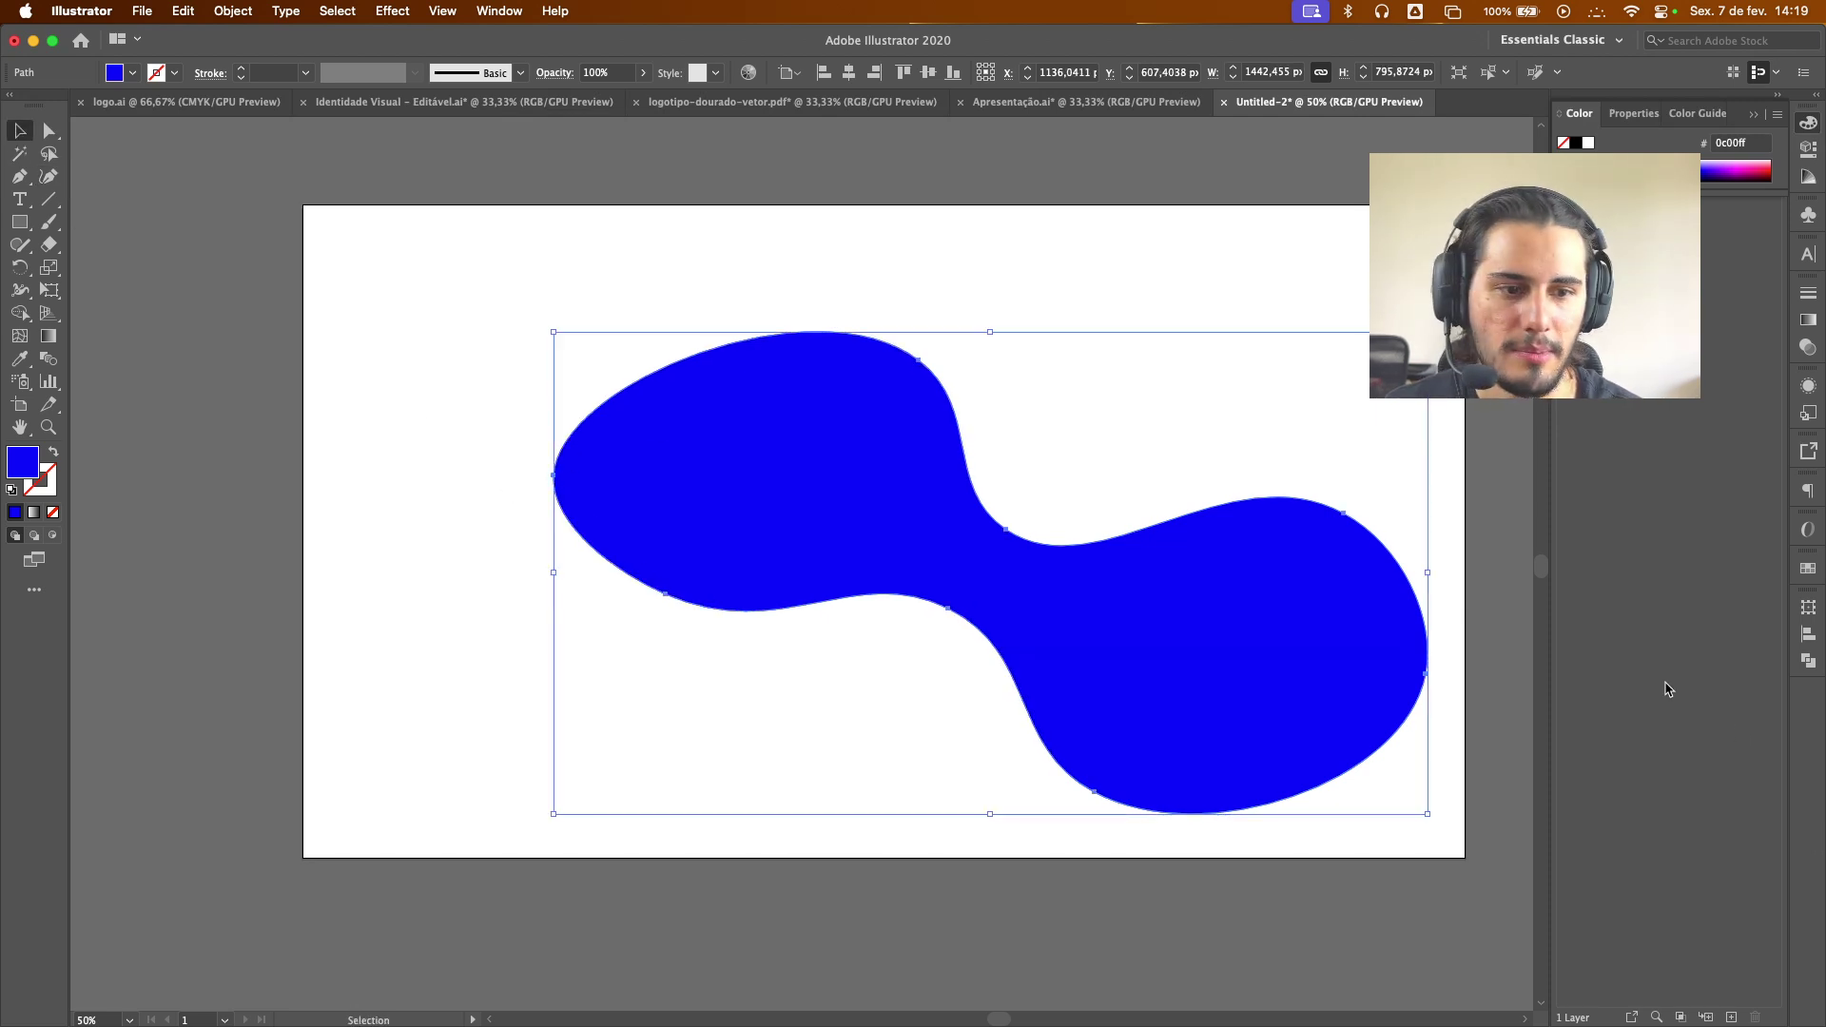
drag(1426, 575, 1261, 571)
drag(1144, 583, 1047, 542)
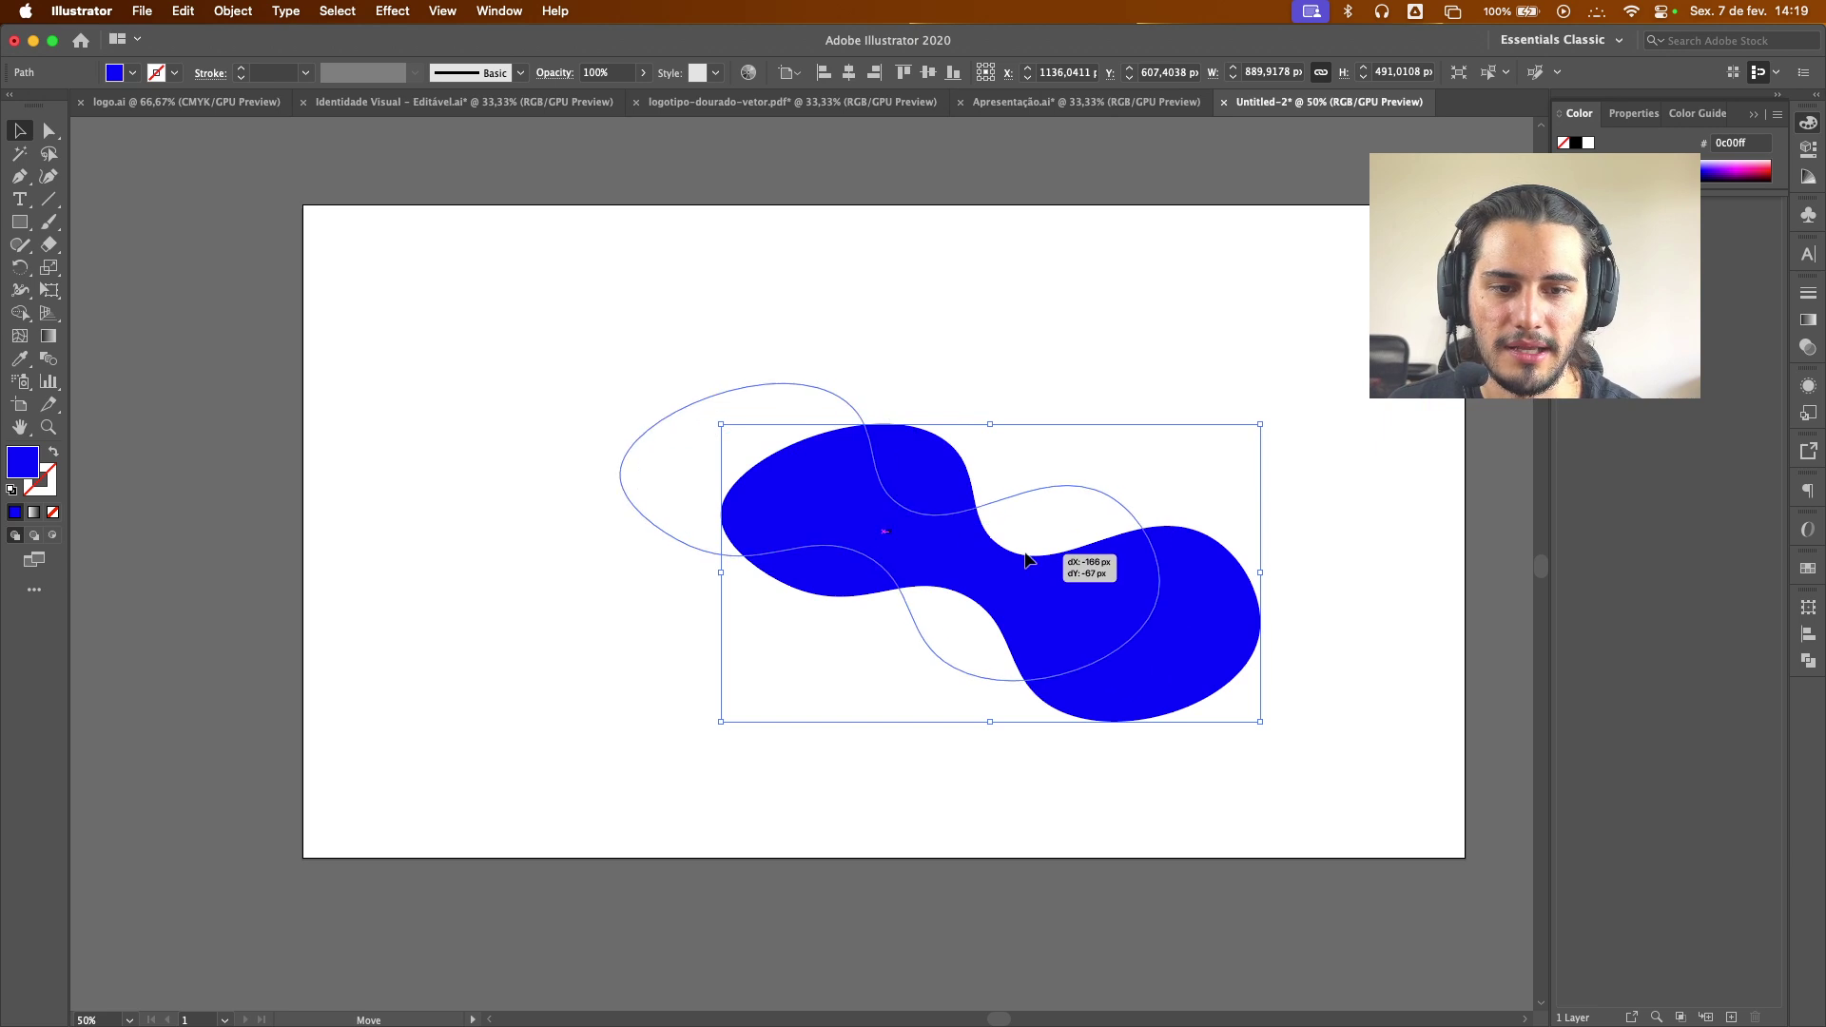
Change the blob's fill colour to yellow ffff00 and deselect it
double_click(27, 463)
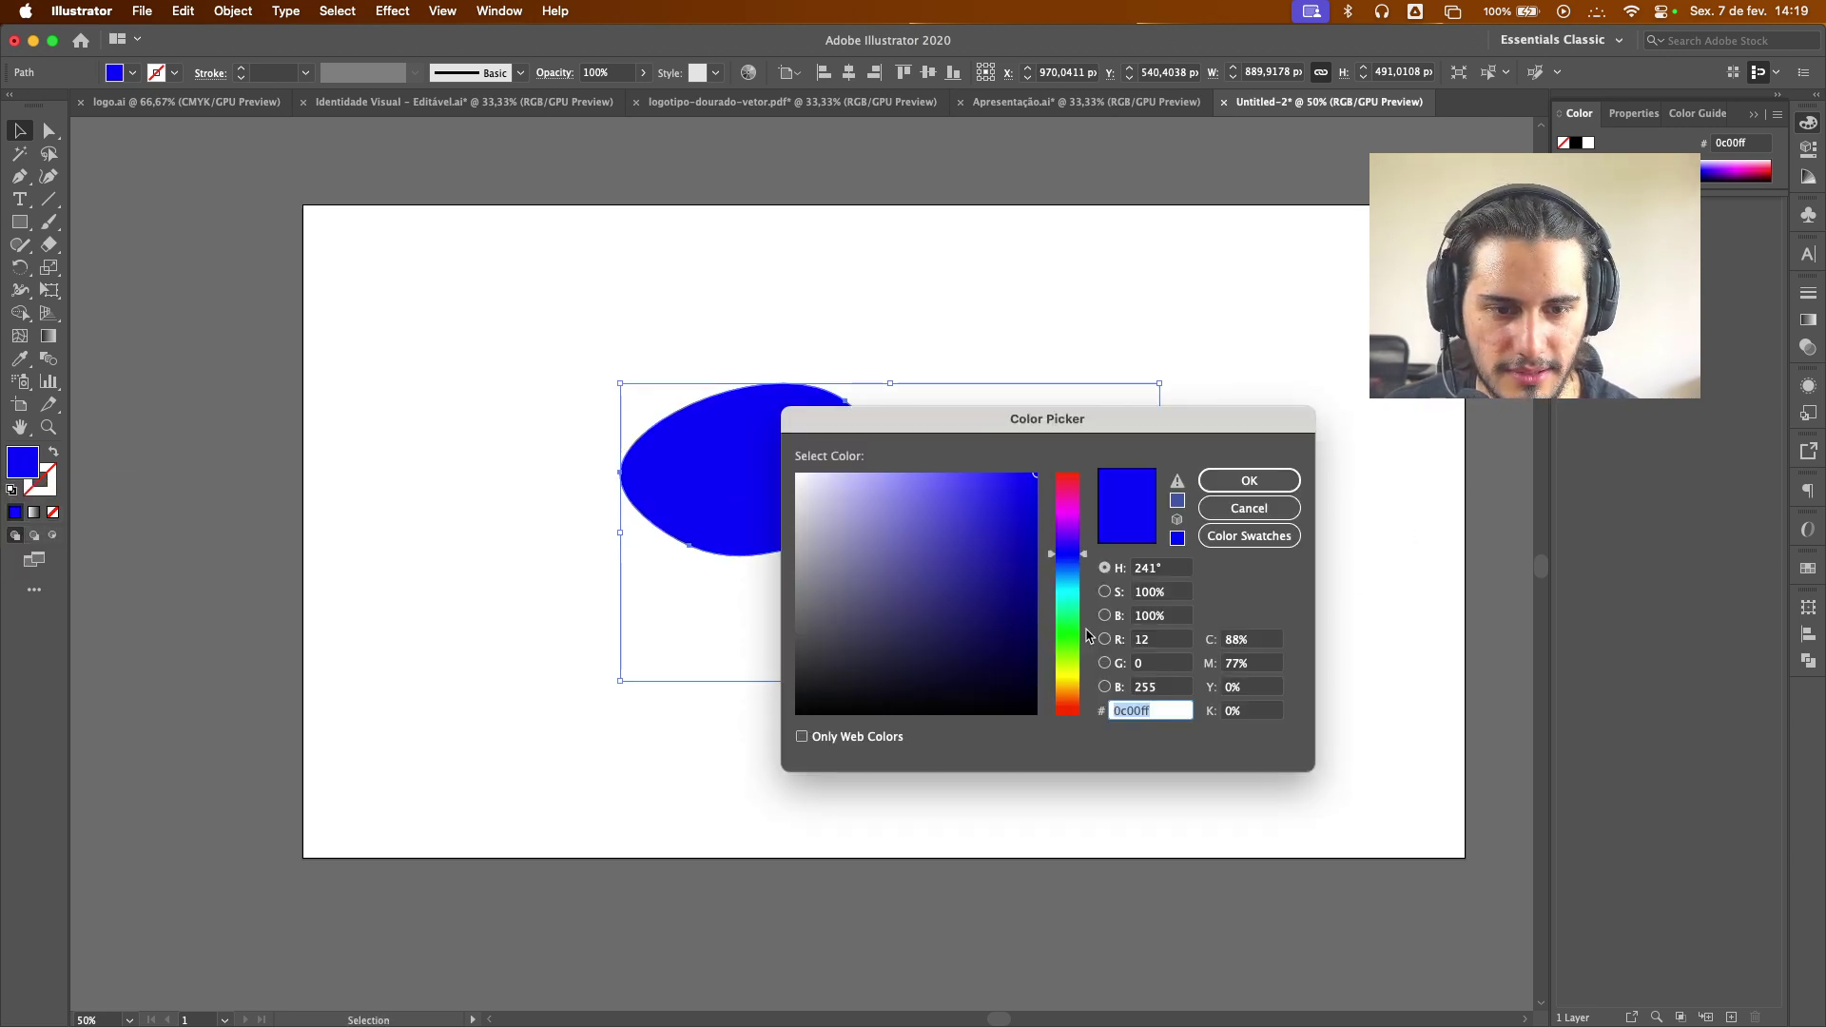
click(1059, 676)
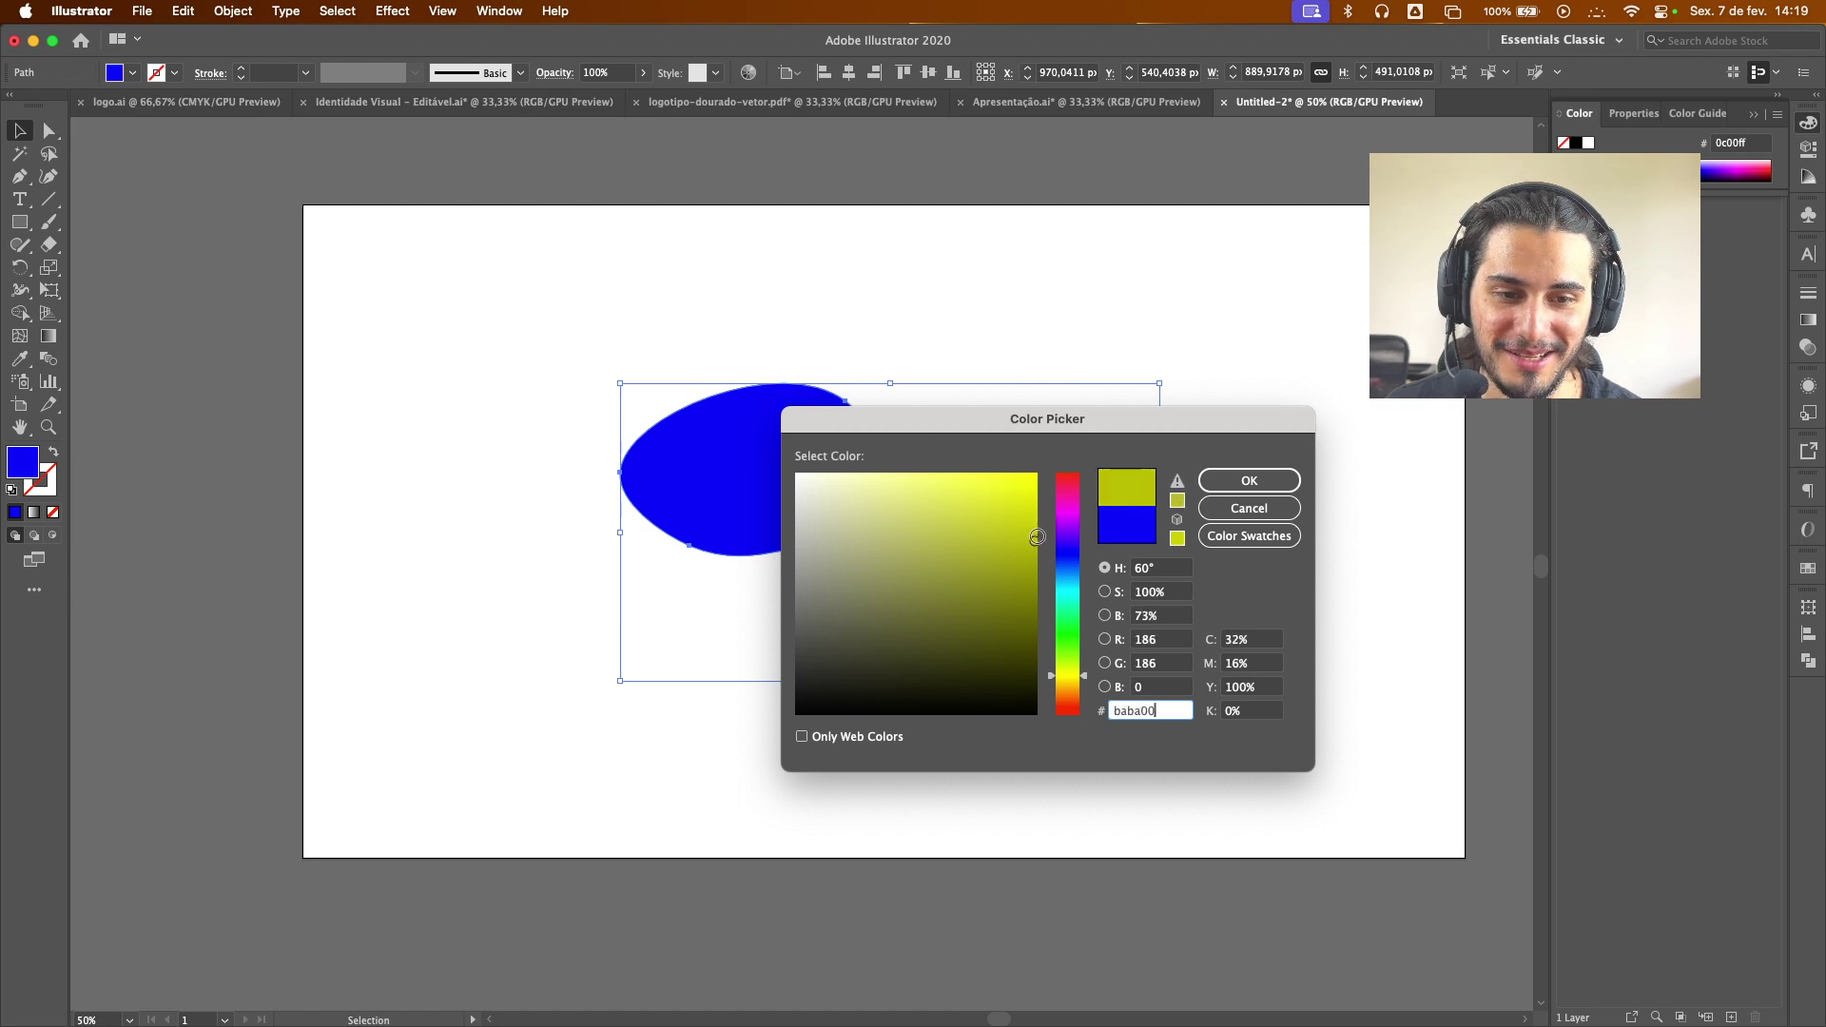
click(1213, 480)
click(806, 323)
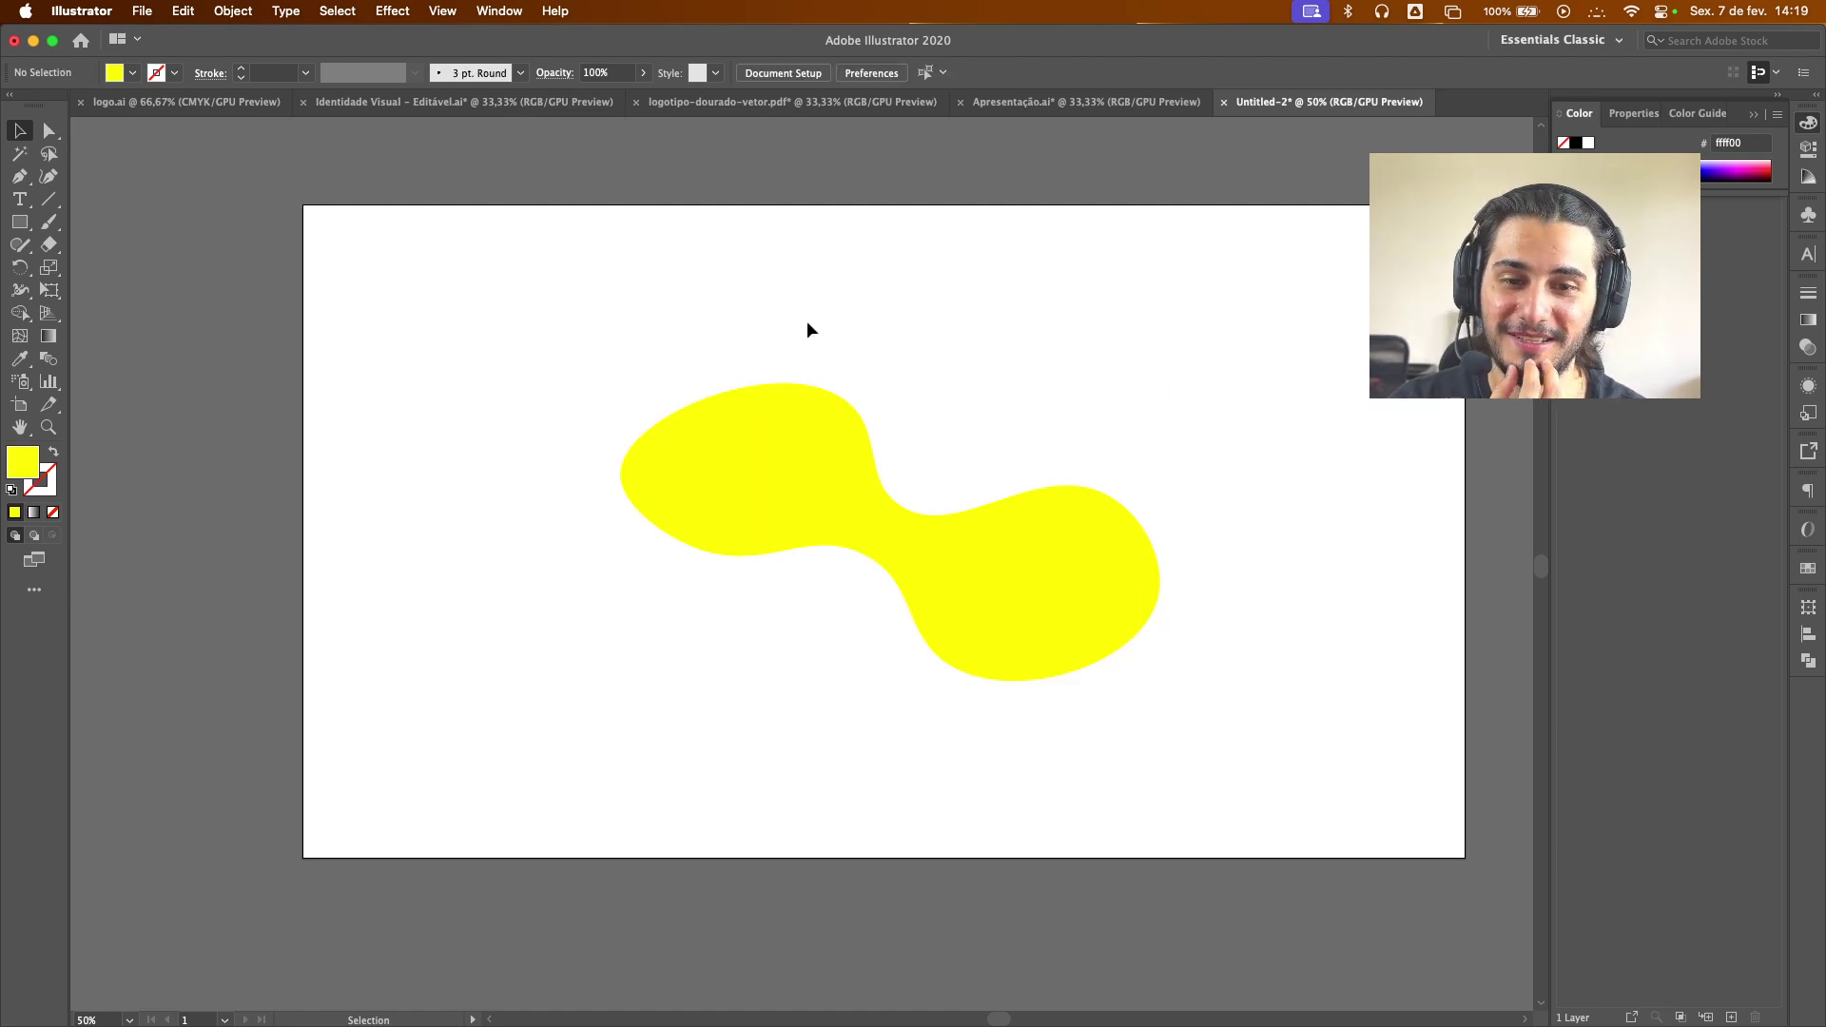
Try to set the fill colour to dark yellow 8e8a00 with no object selected
double_click(27, 463)
click(1026, 577)
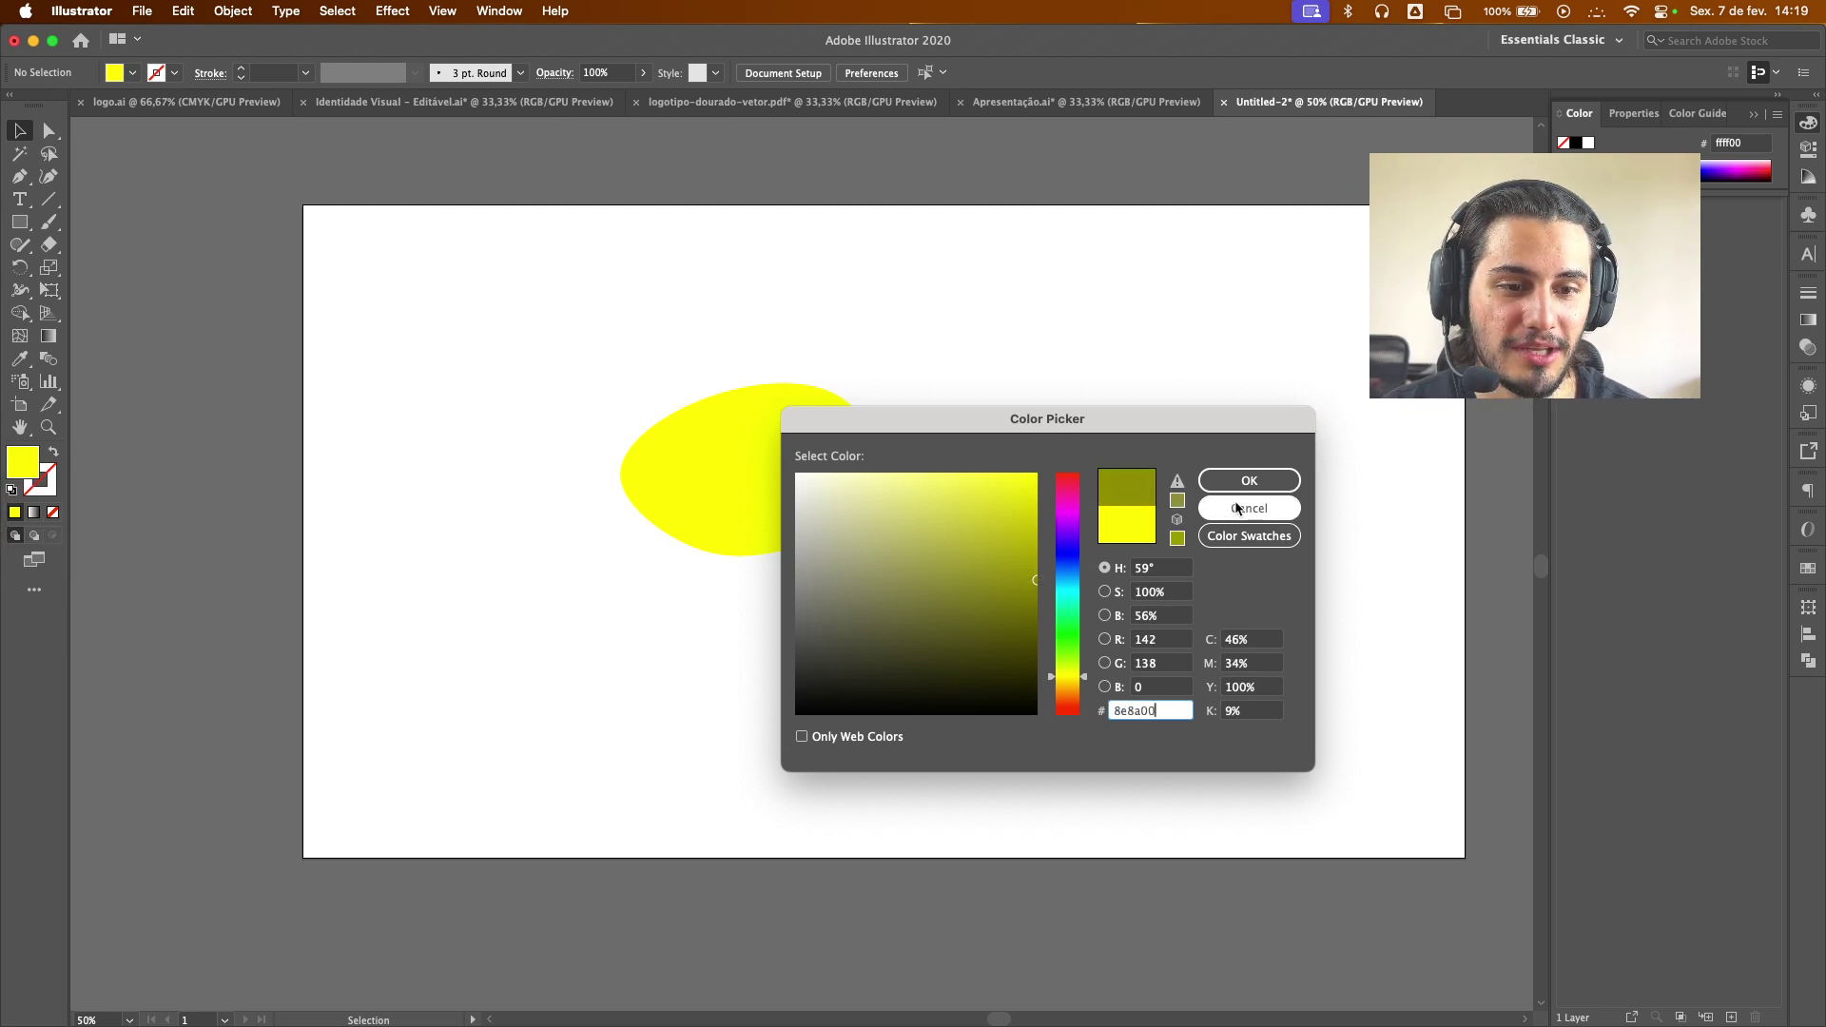
click(1249, 481)
Select the yellow blob, change its fill colour to olive 706d00, and deselect it
click(876, 504)
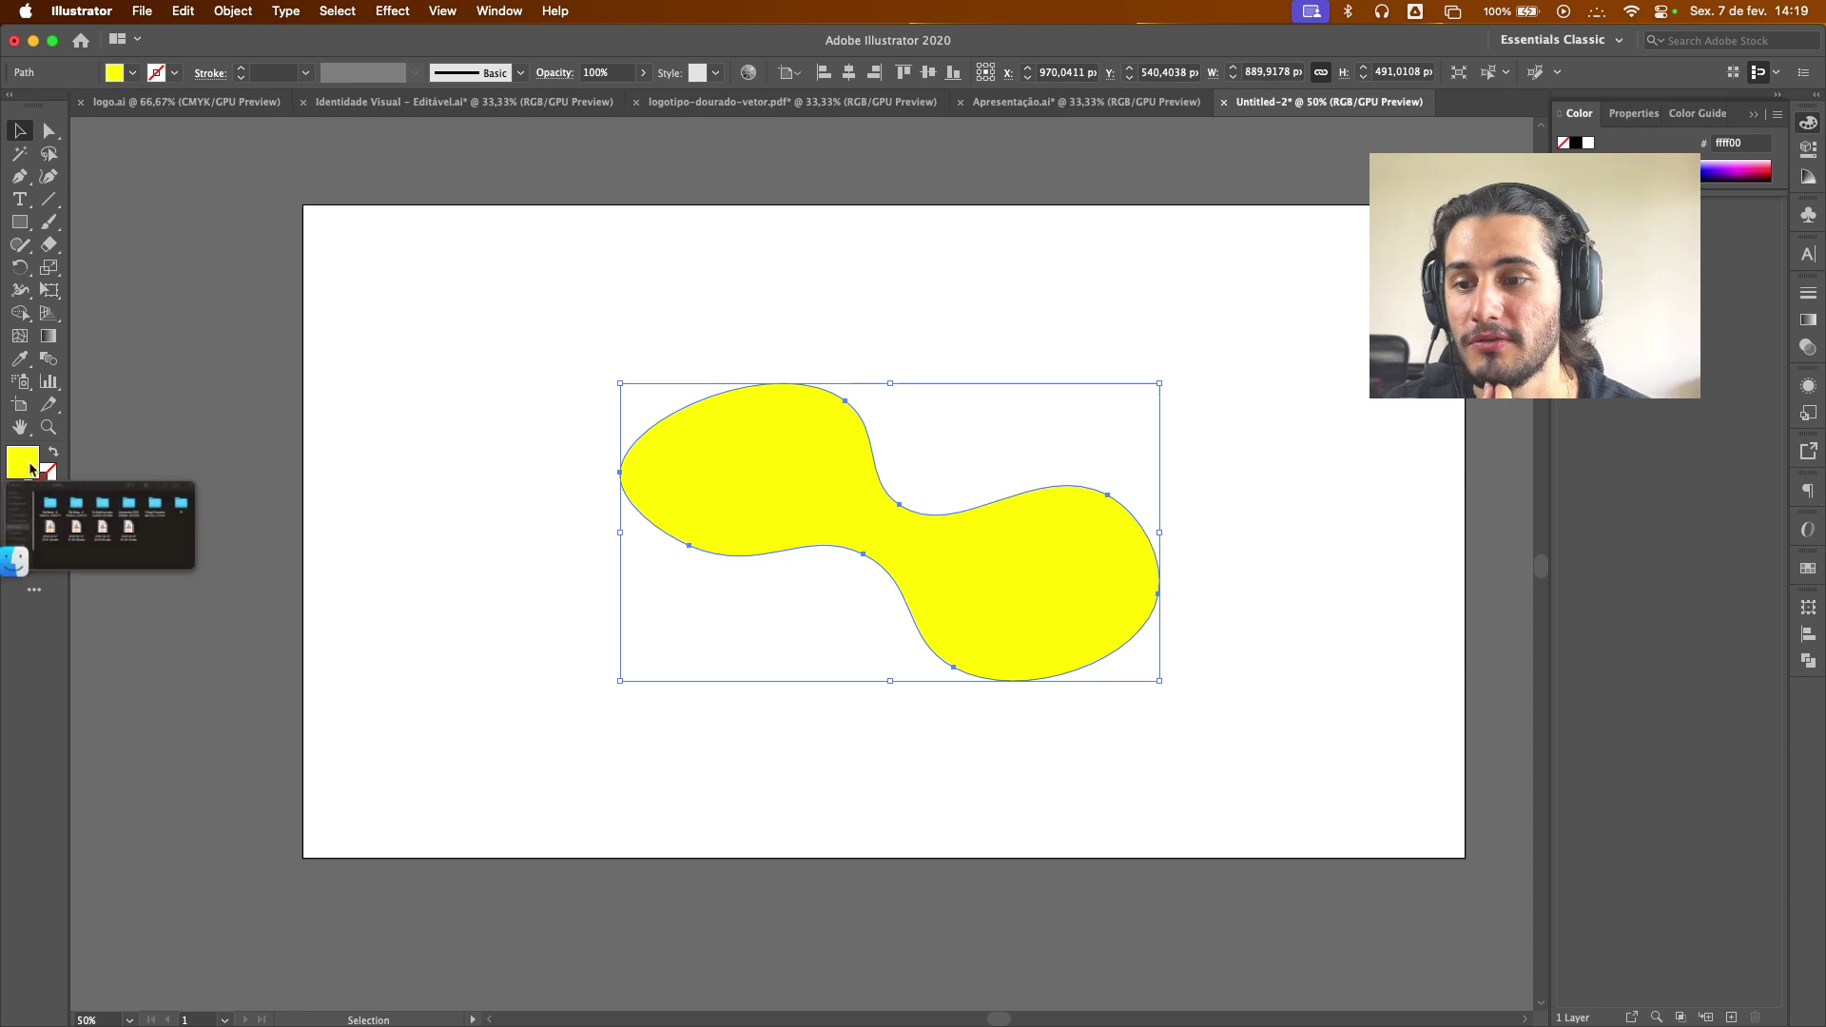
double_click(27, 464)
click(1041, 608)
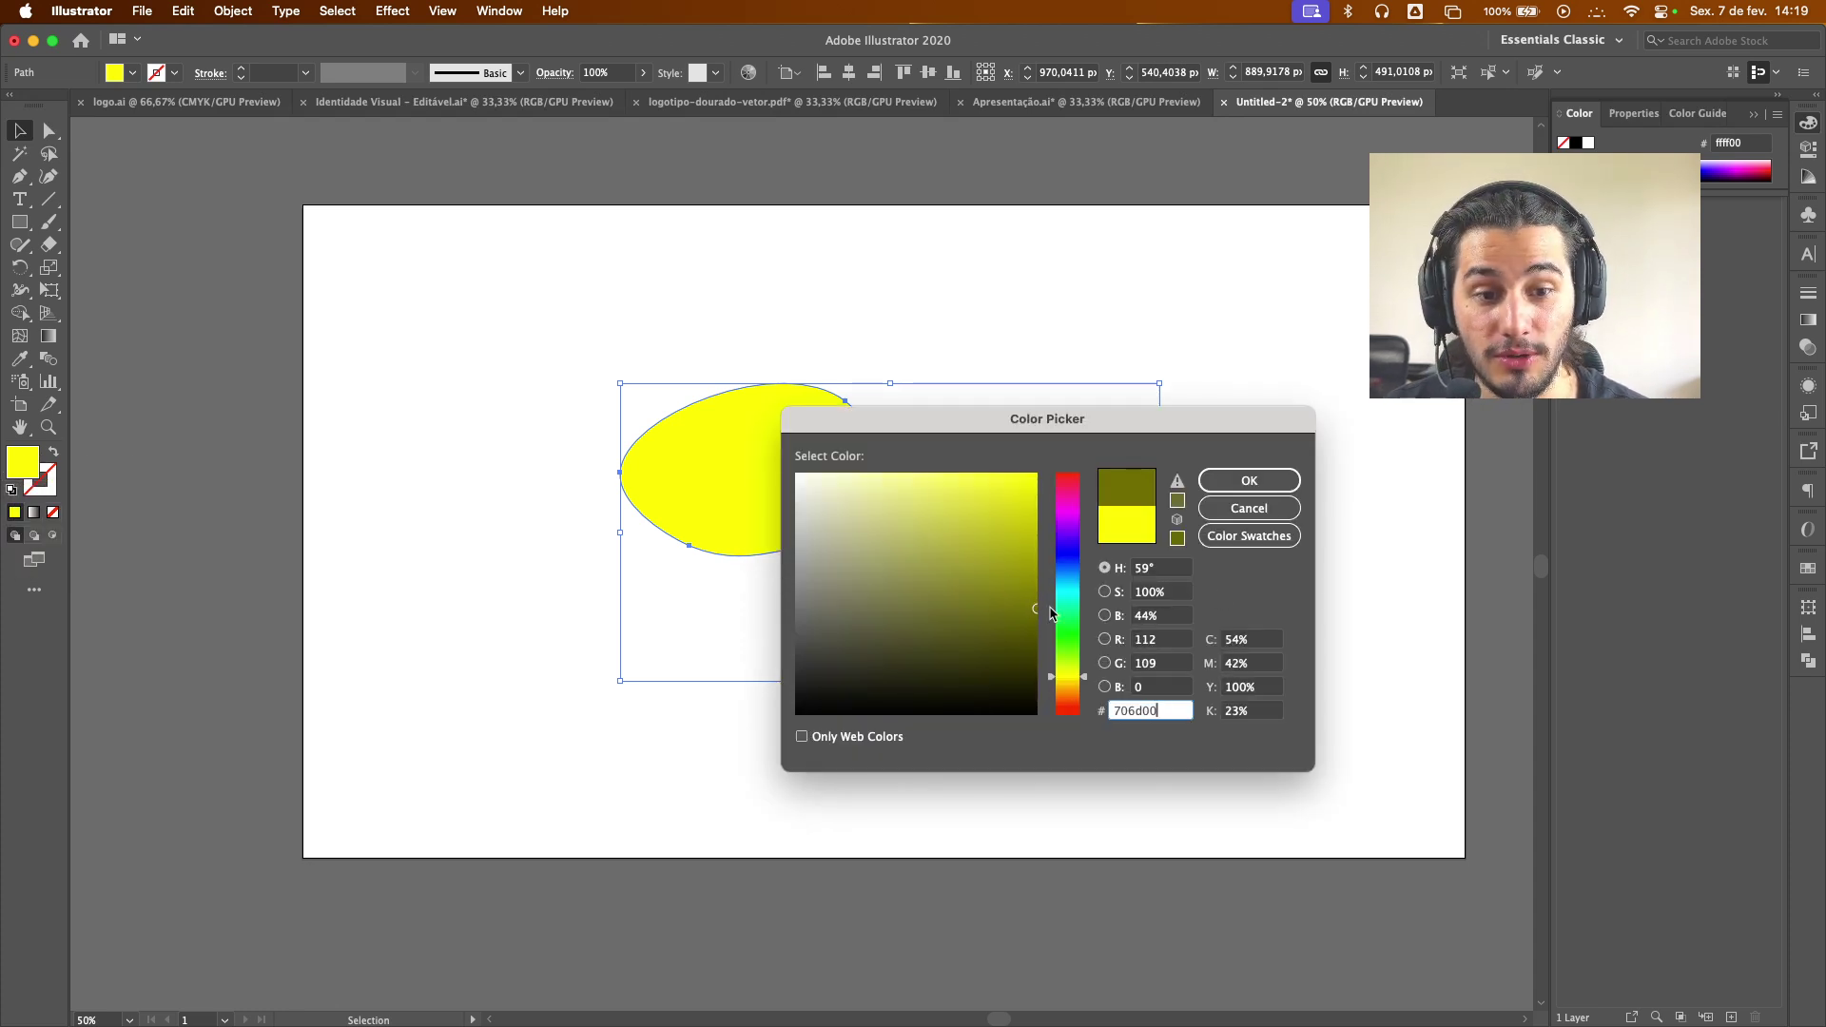
click(1248, 480)
click(1255, 455)
Shift the olive blob slightly and delete it, leaving the artboard empty
drag(1070, 581, 1110, 615)
key(super+shift+a)
drag(970, 576, 966, 521)
key(Delete)
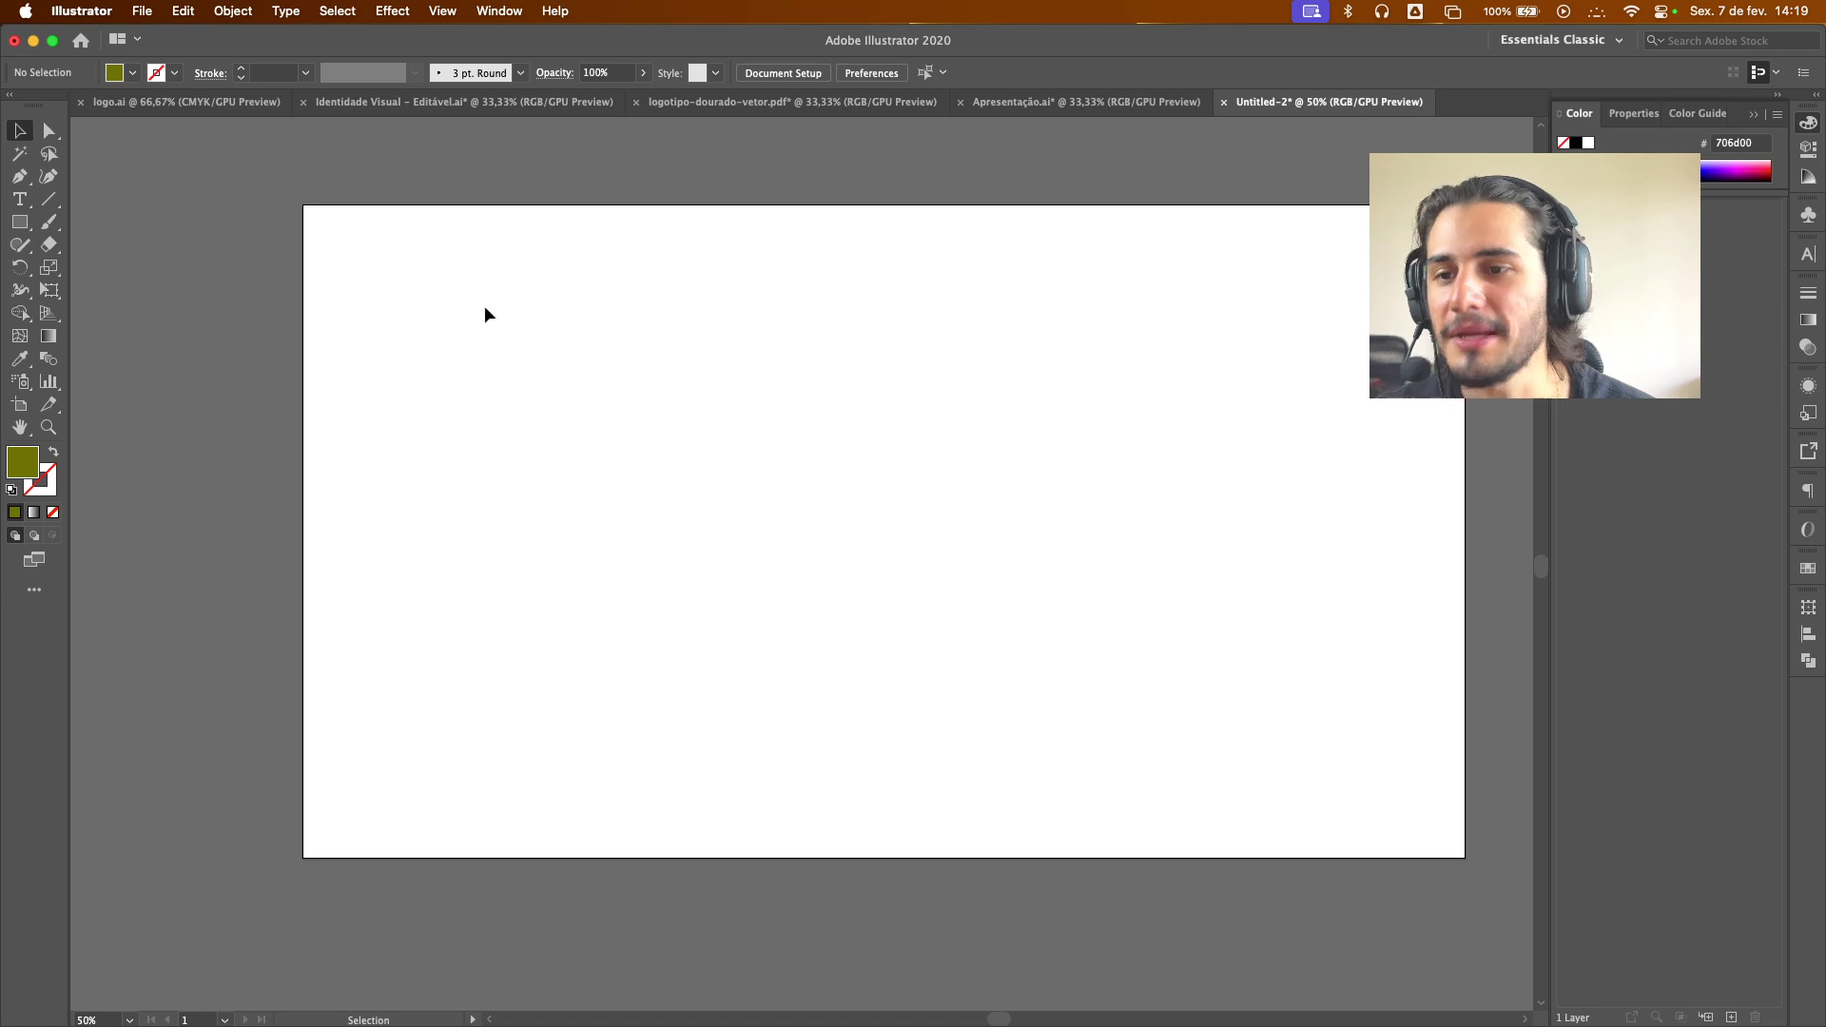
Add the point text "bem-vindo ao curso de illustrator" in the artboard's upper-left area with the Type tool
click(24, 201)
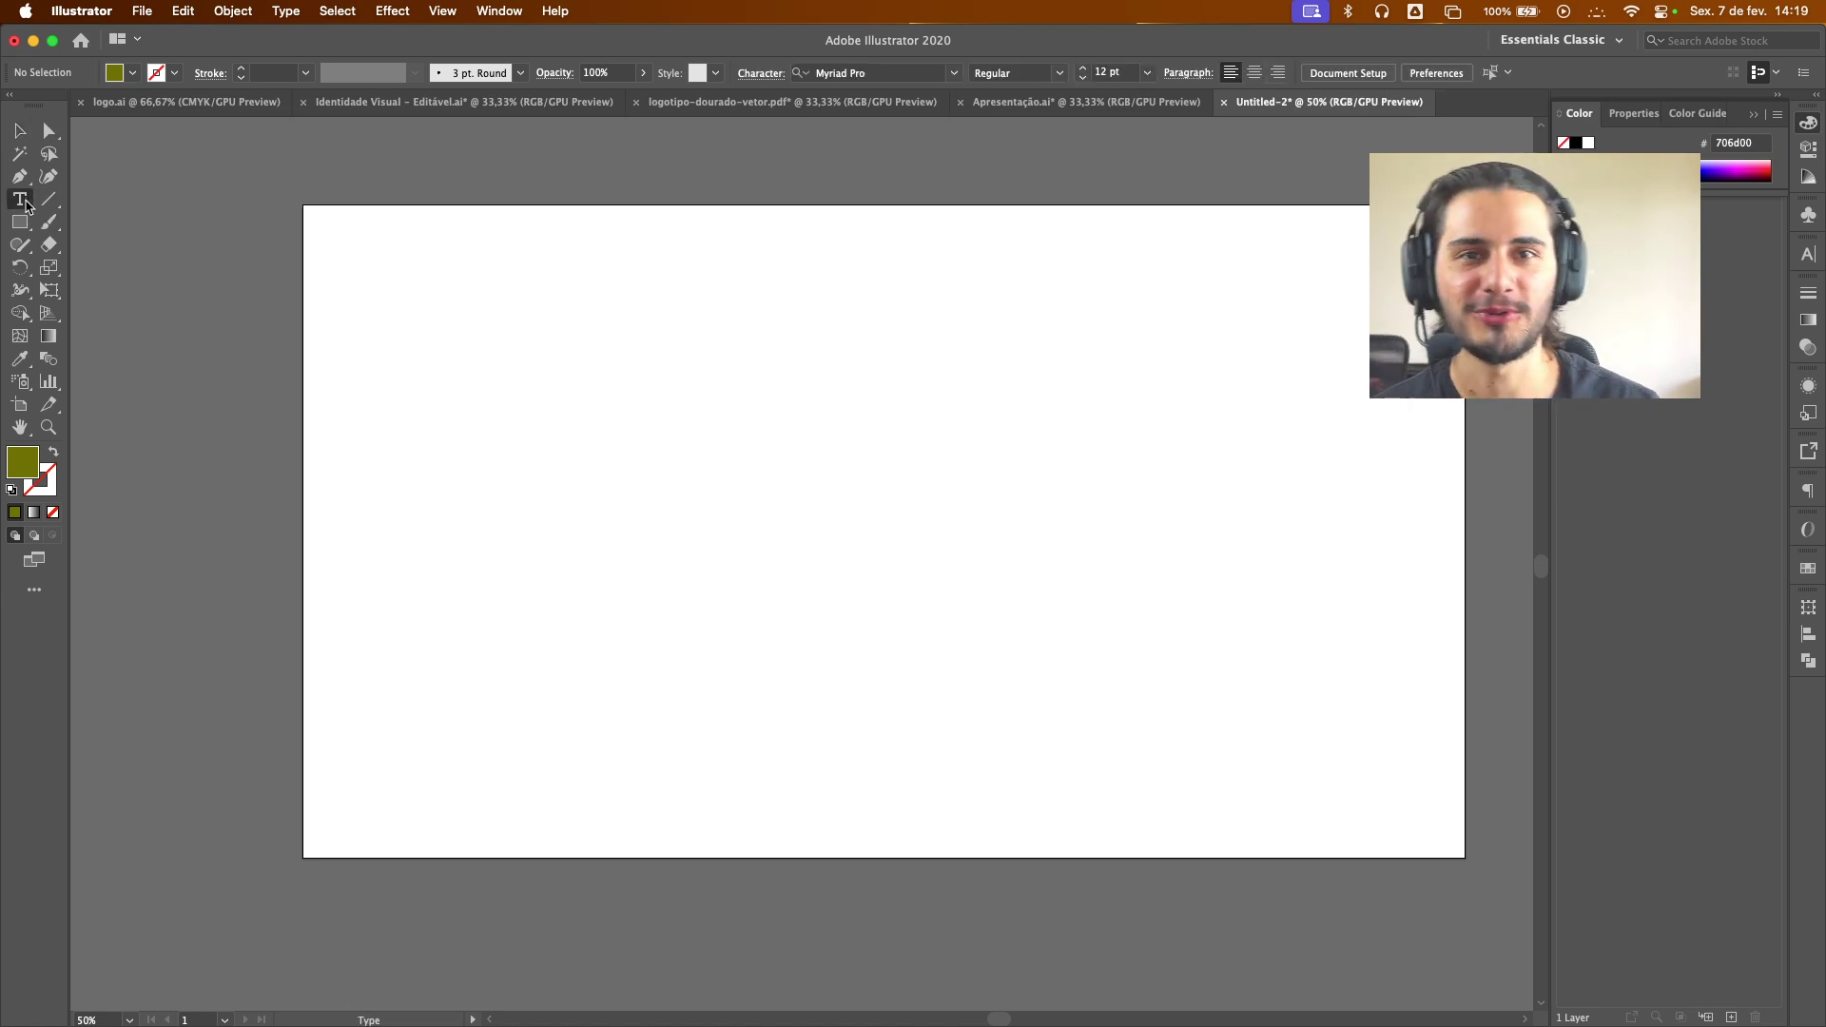
click(614, 457)
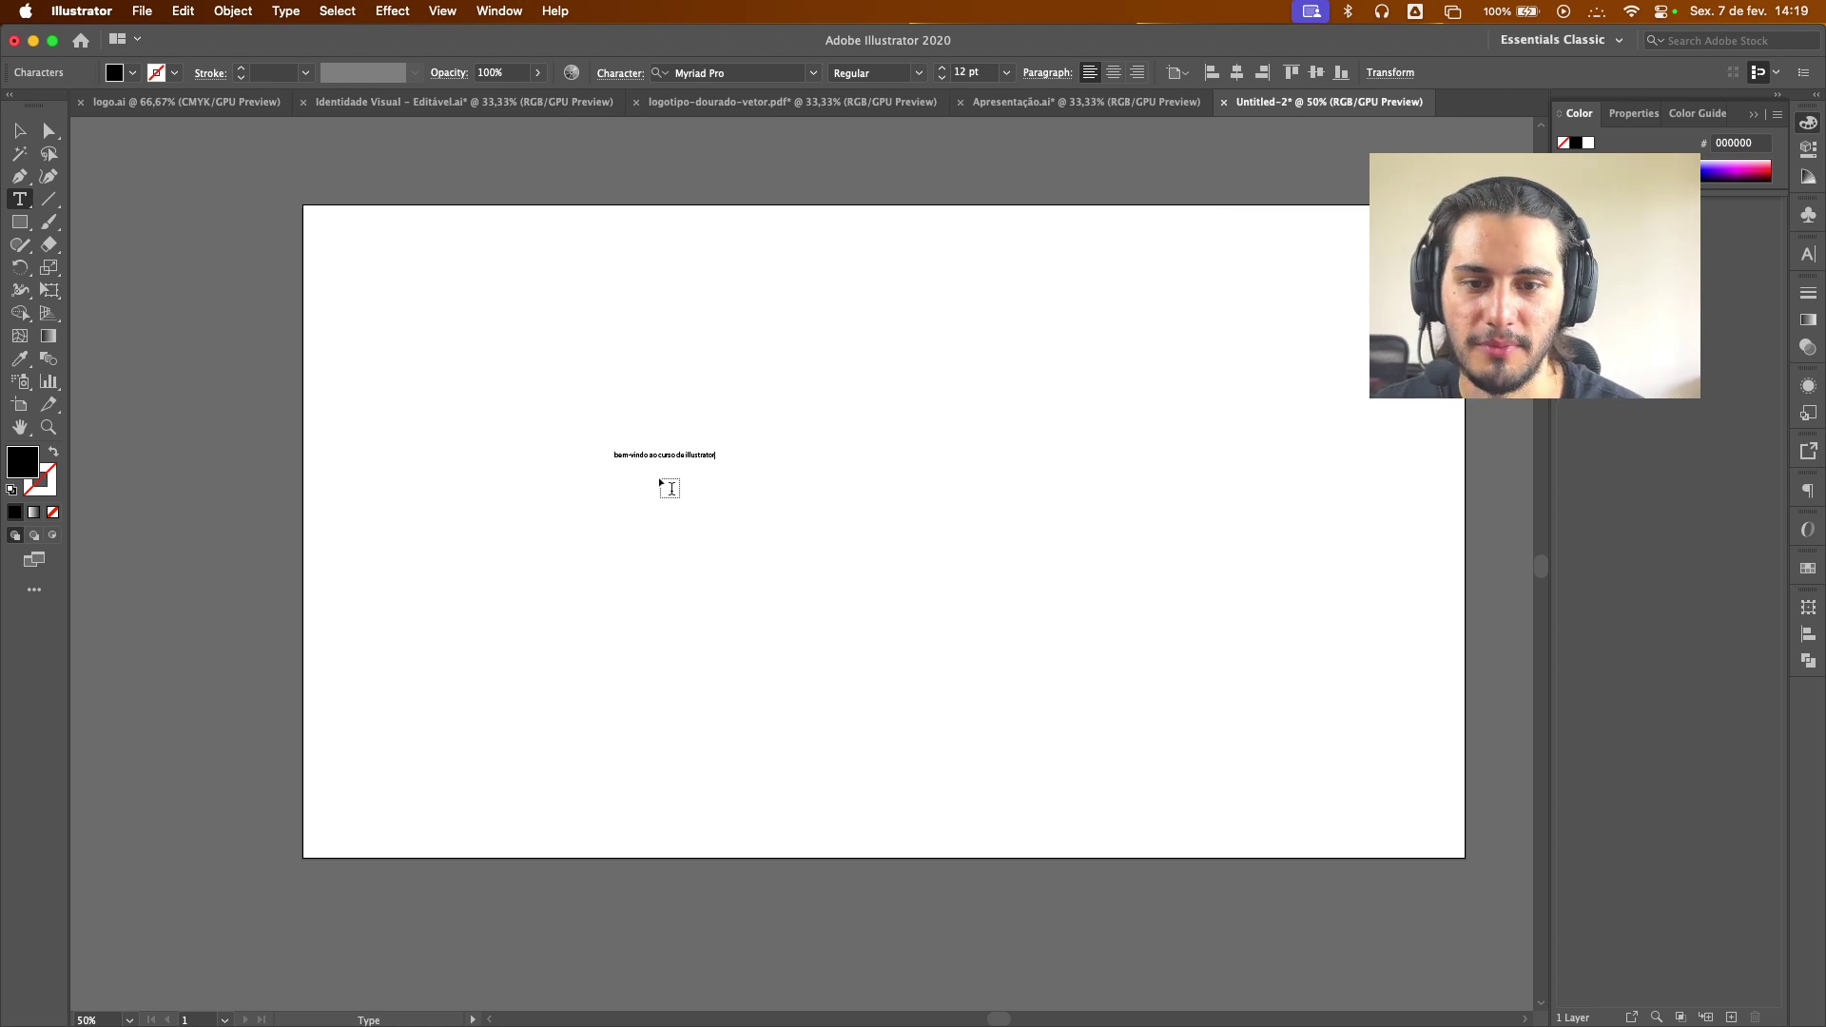
click(19, 131)
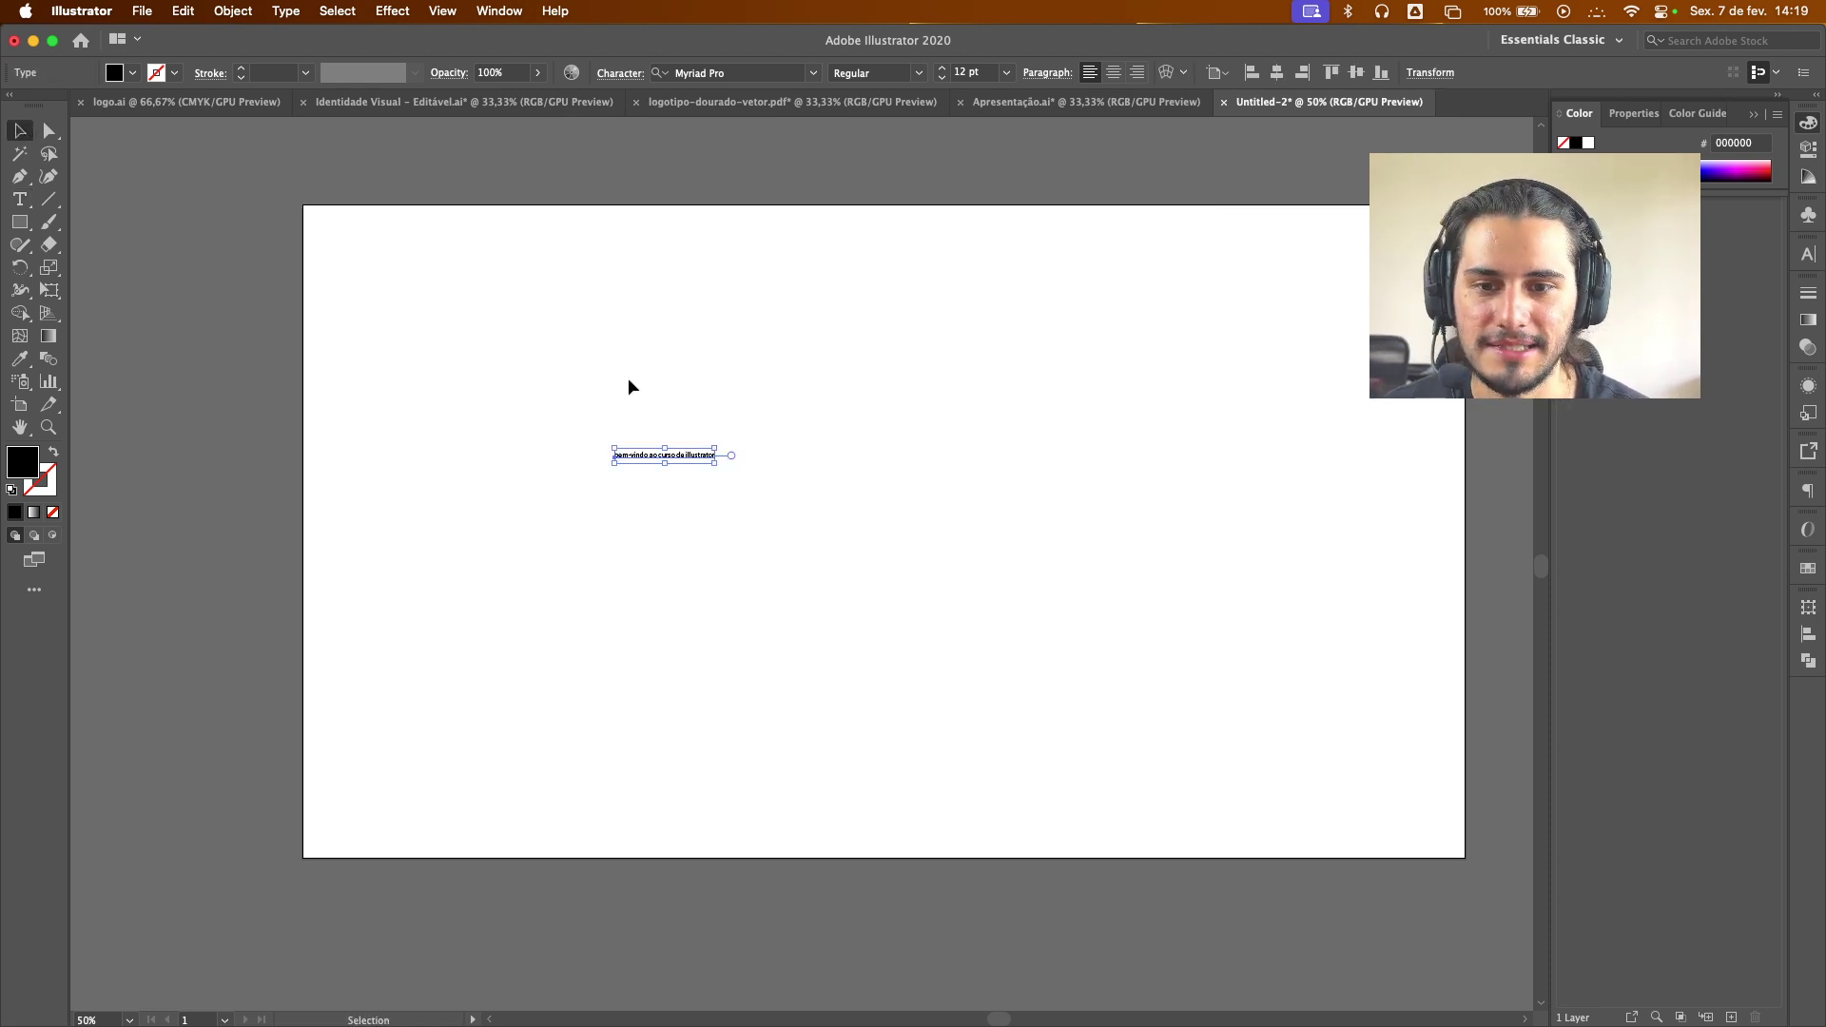
Enlarge the text proportionally to about 71 pt, move it near the artboard's centre, and deselect it
drag(717, 469, 1205, 684)
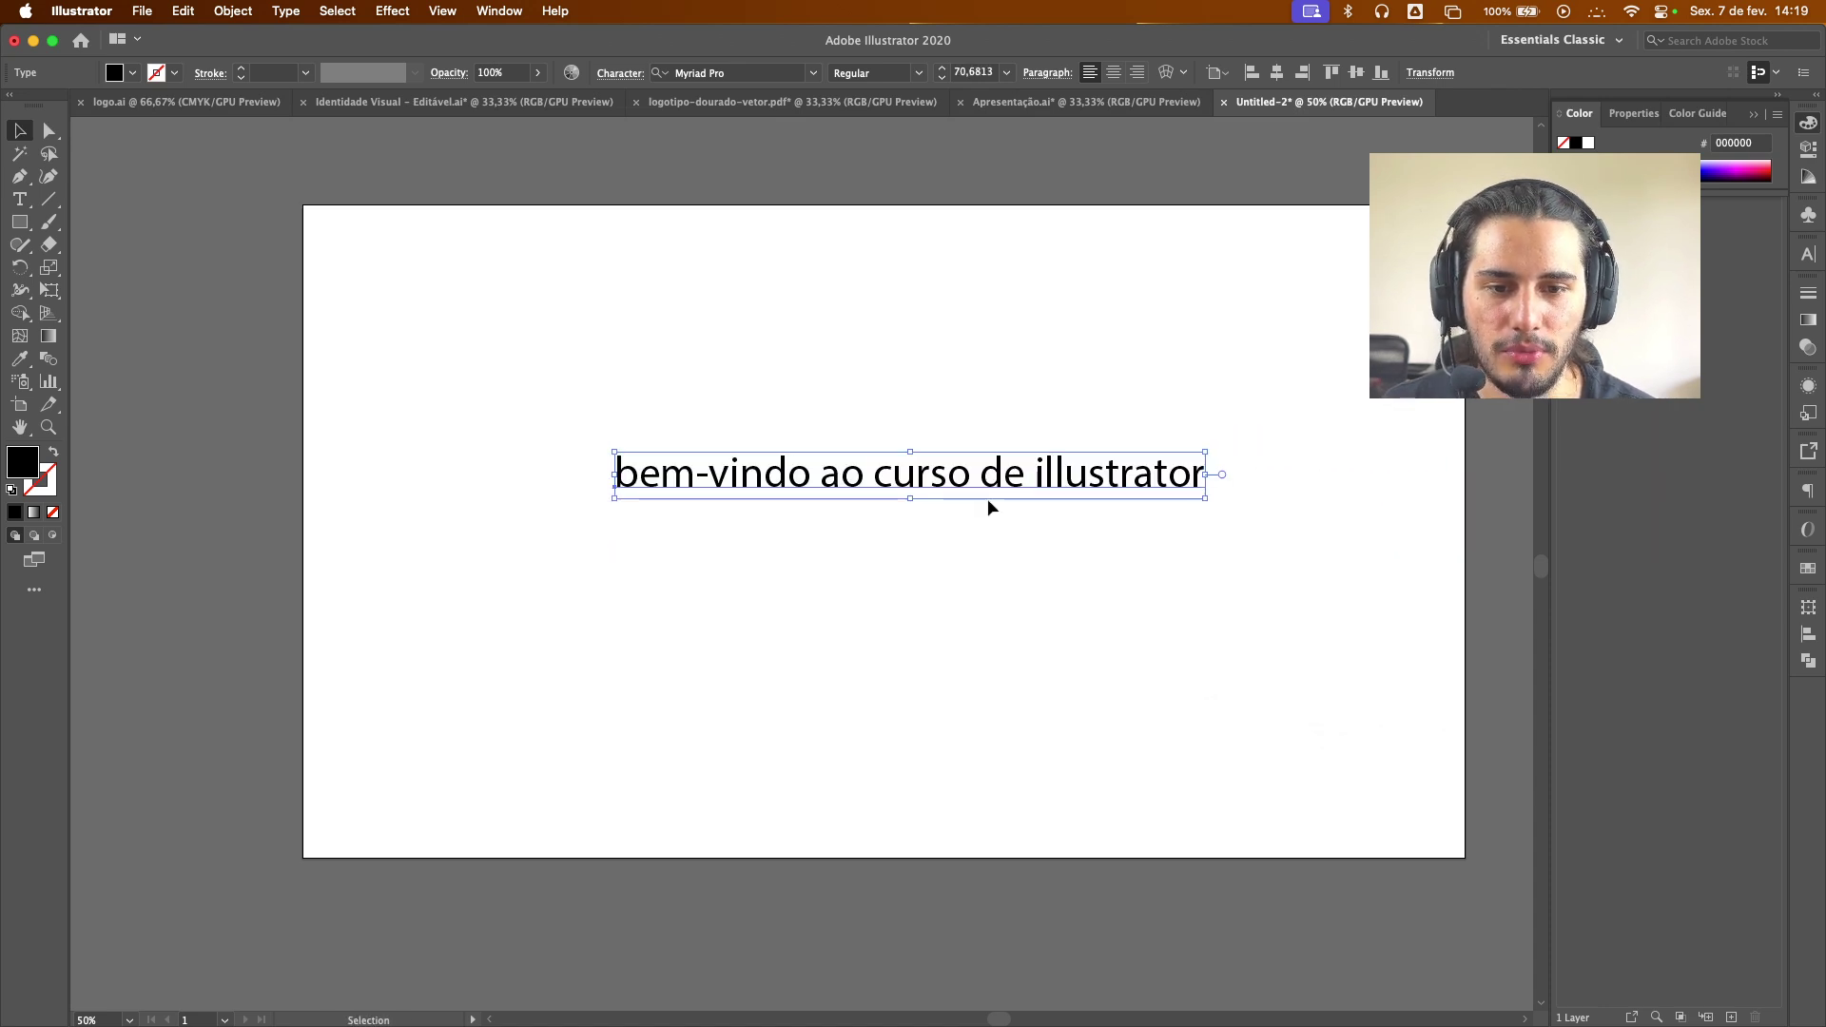
drag(988, 501, 942, 558)
click(918, 574)
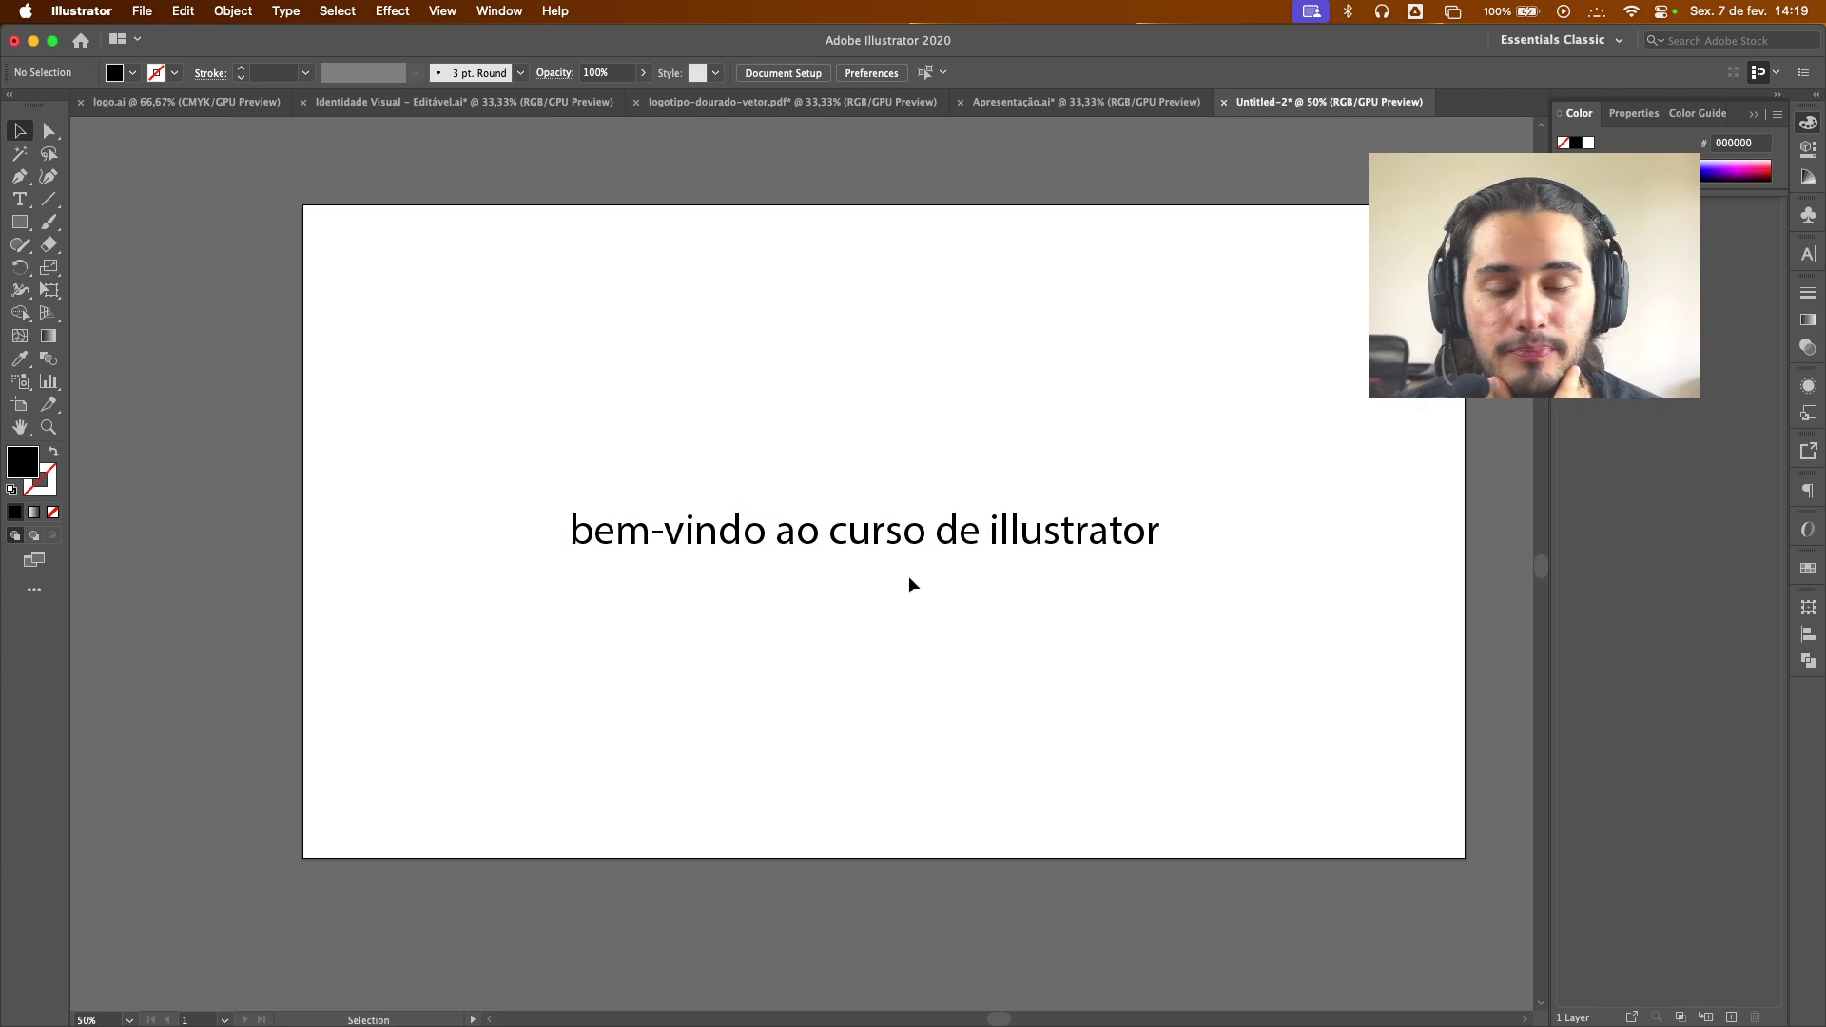
Select the text and change its font to STIX Two Text
click(957, 529)
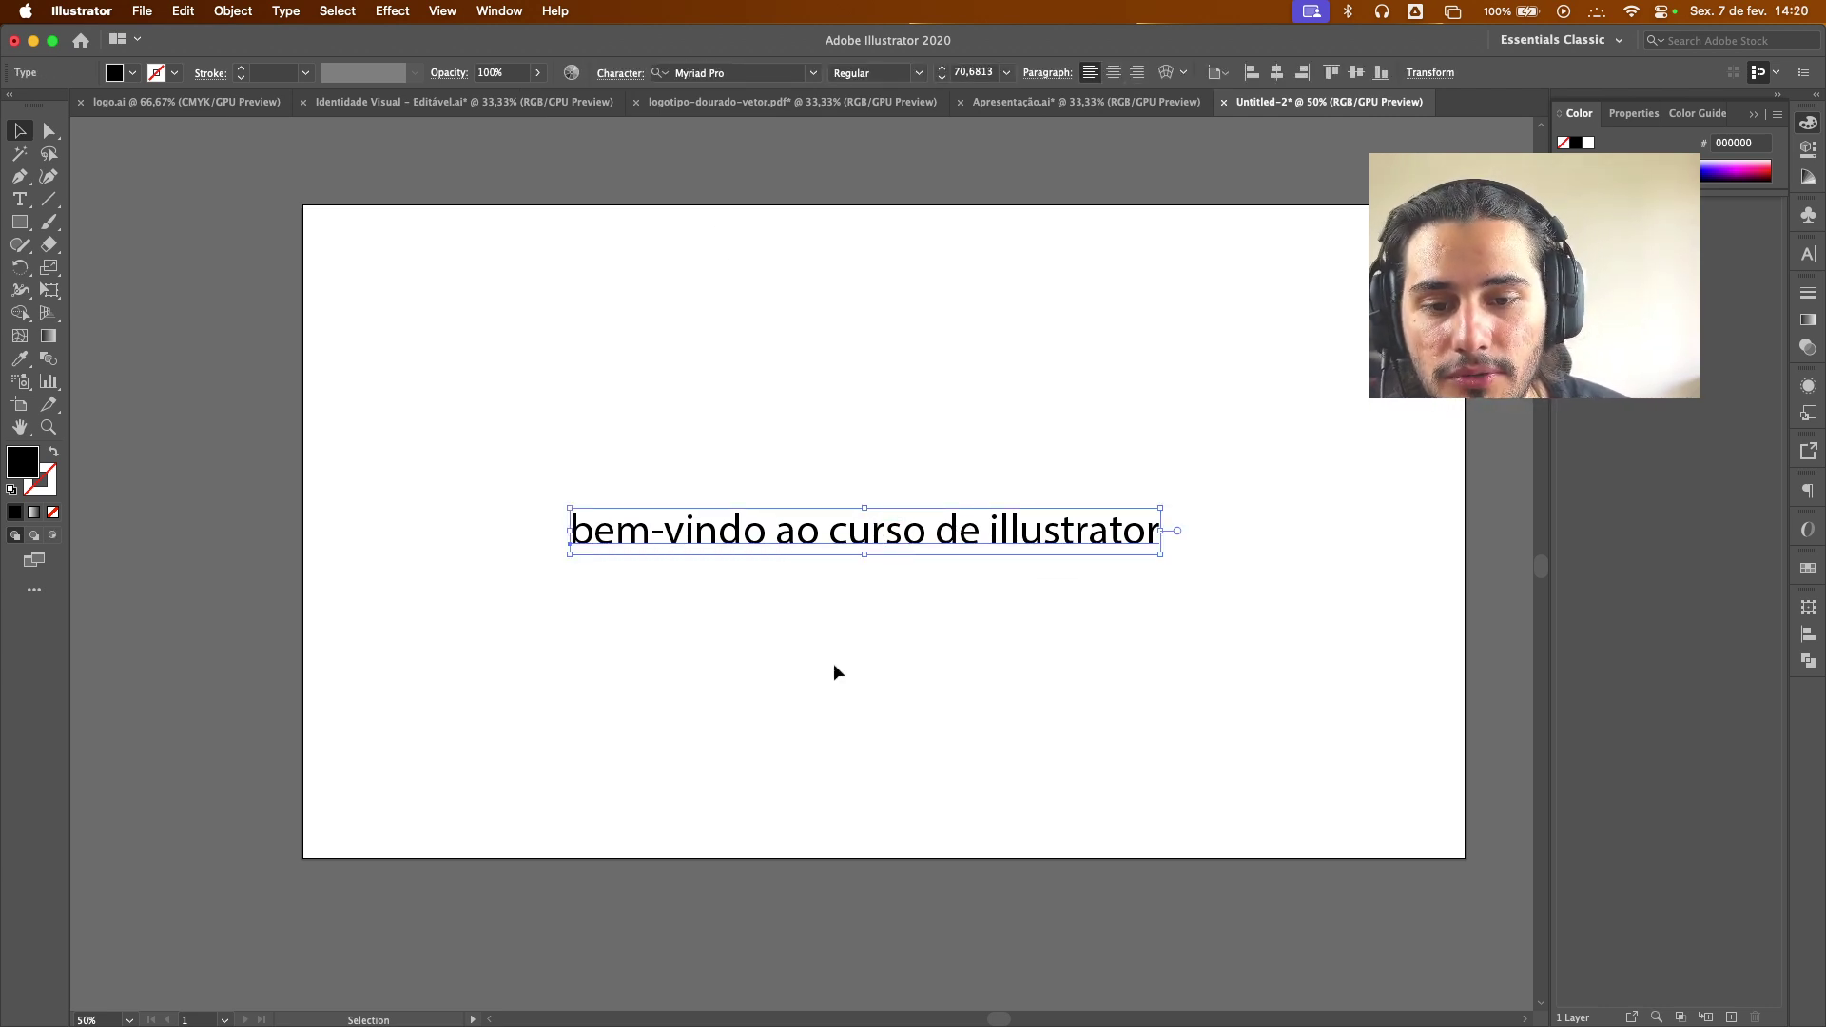
drag(717, 619, 899, 435)
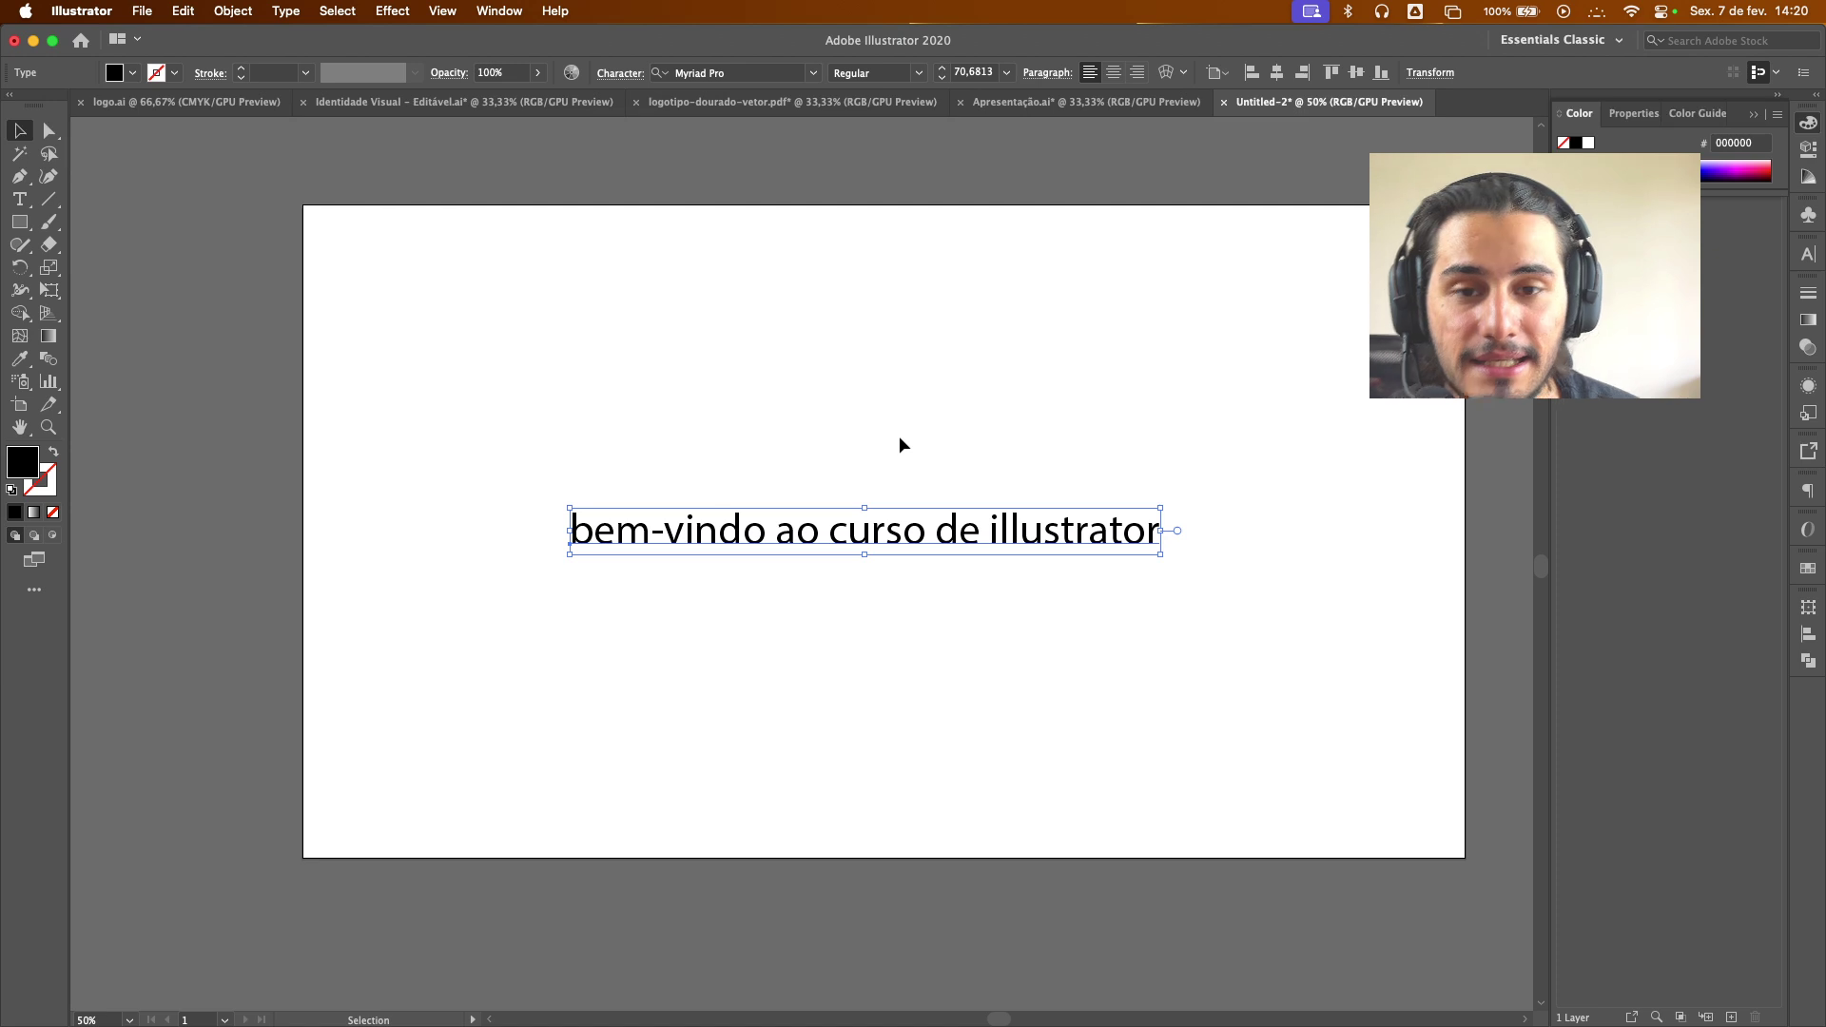
click(812, 74)
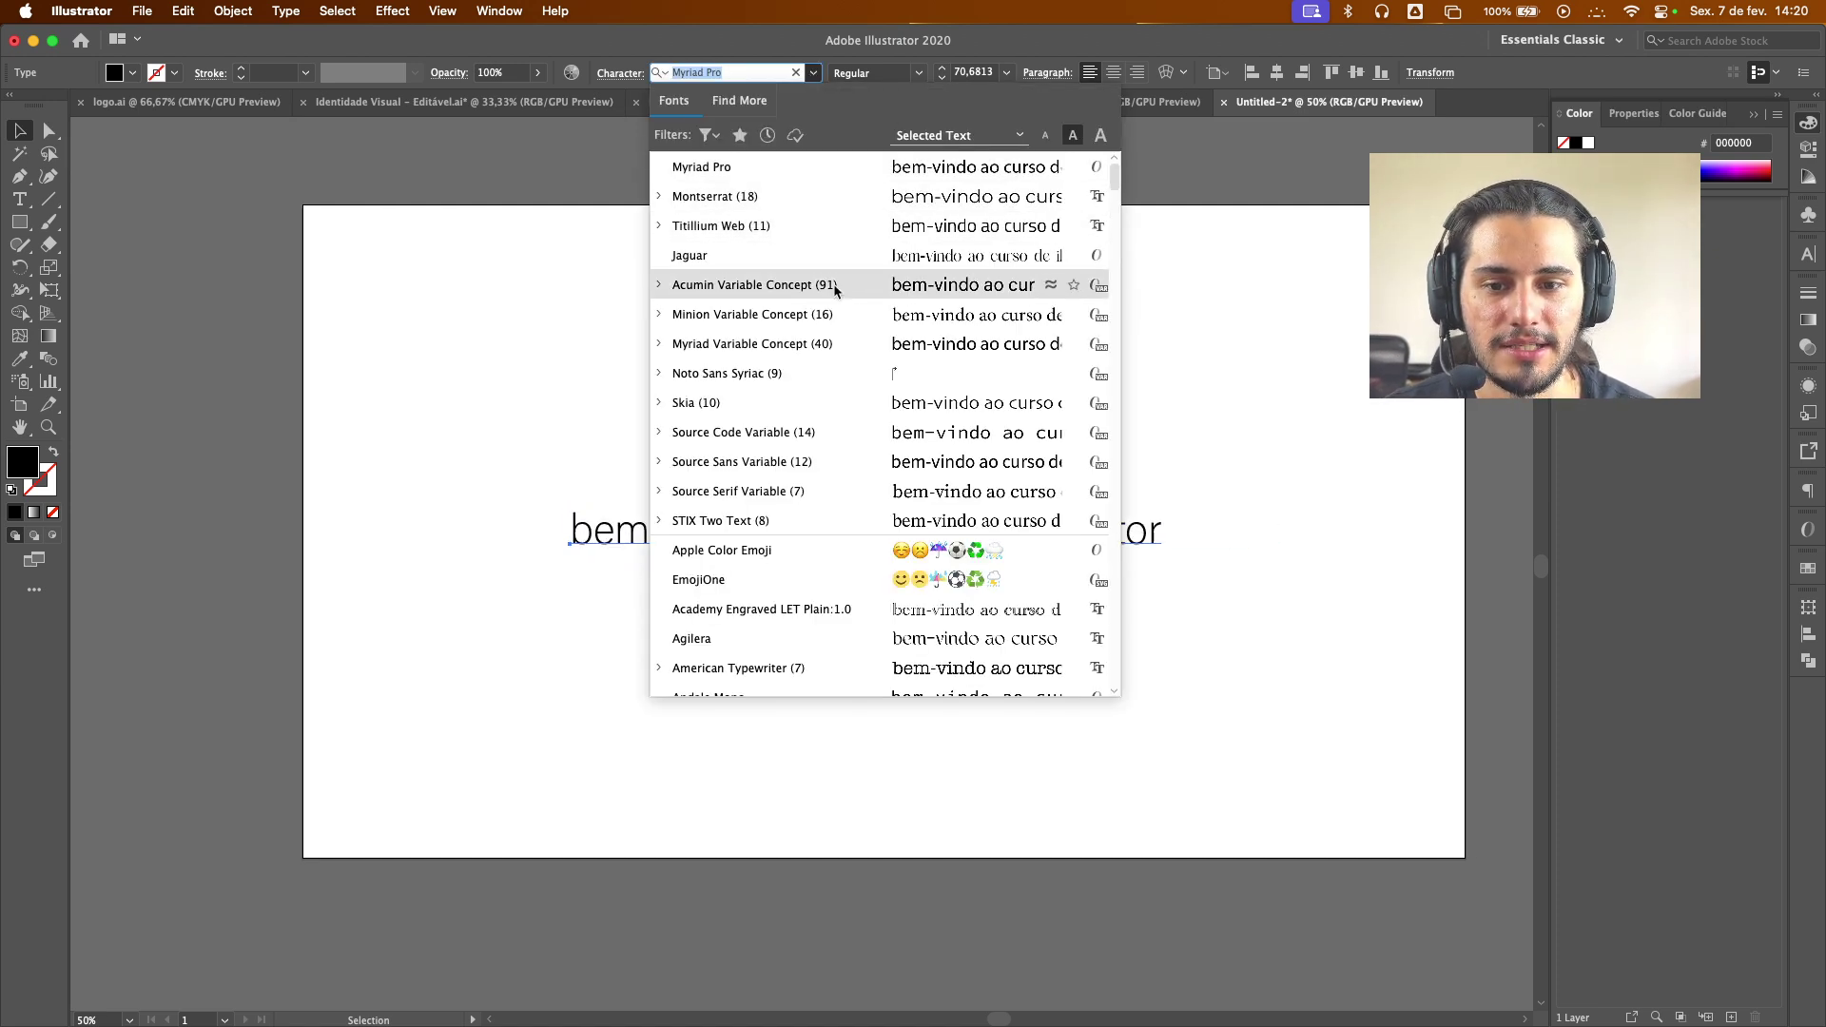
click(799, 521)
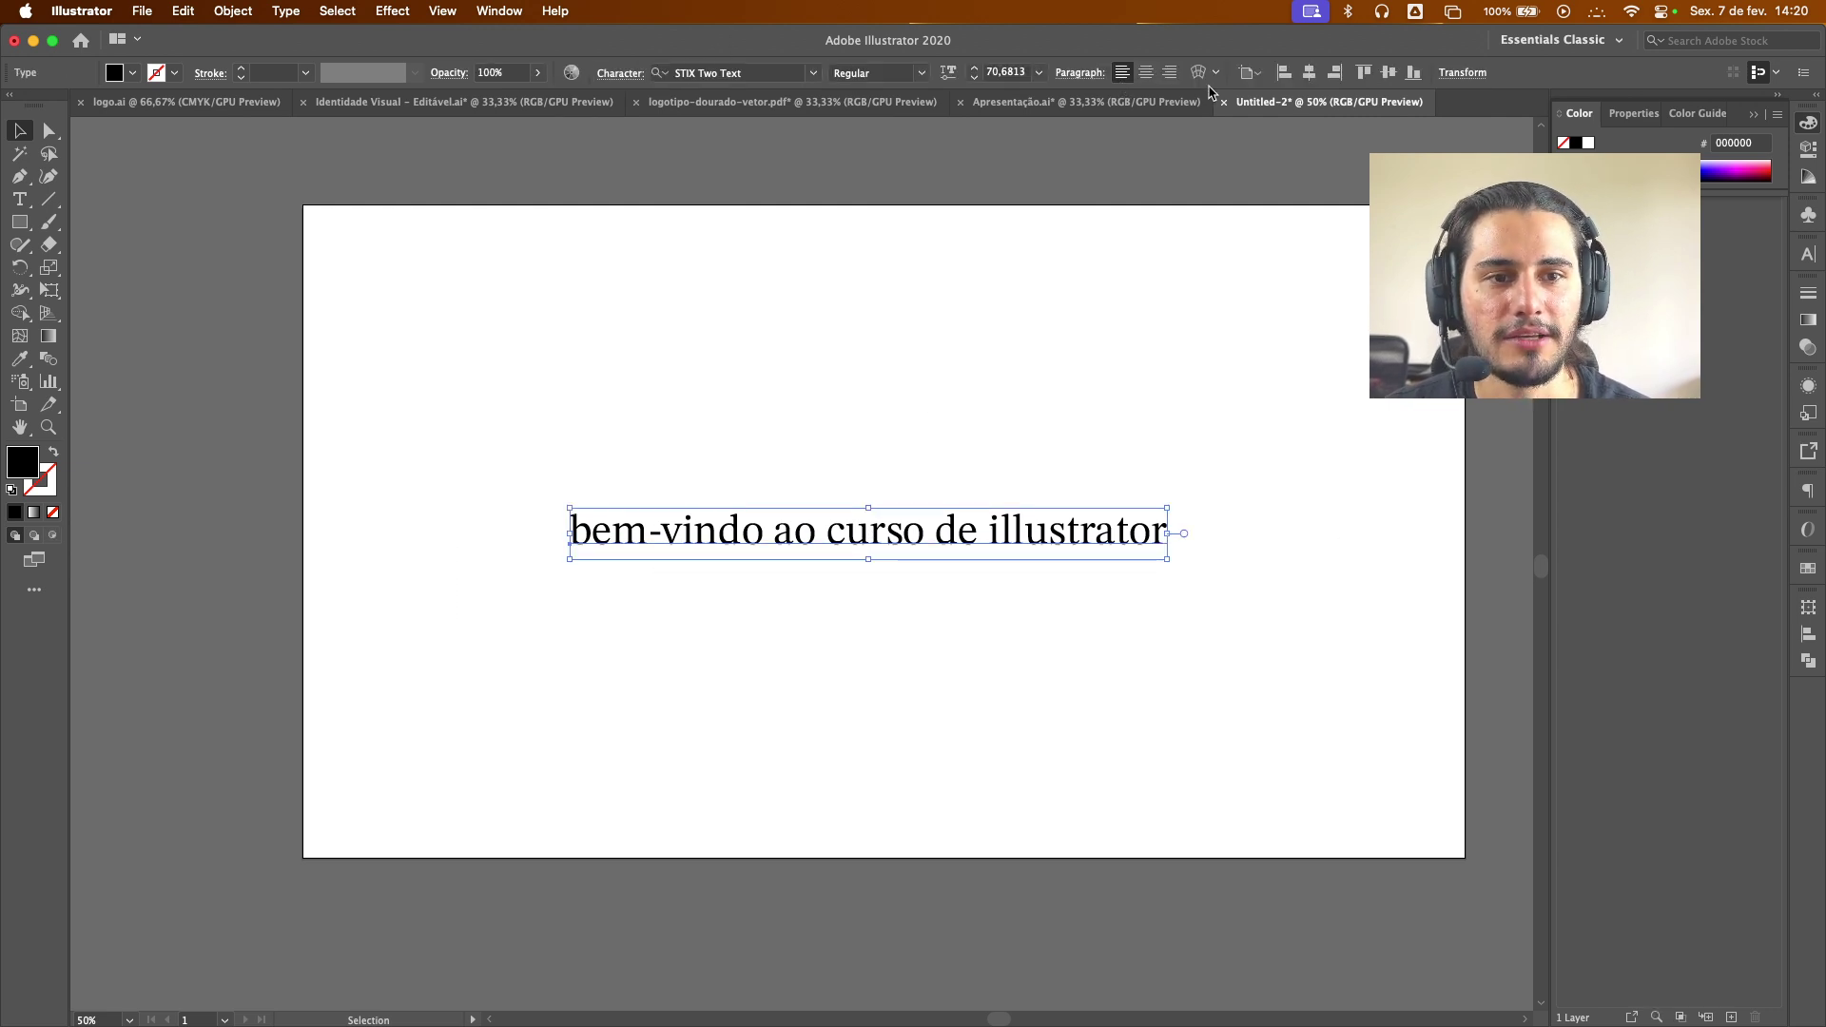
Centre the text horizontally and vertically on the artboard and deselect it
click(1310, 72)
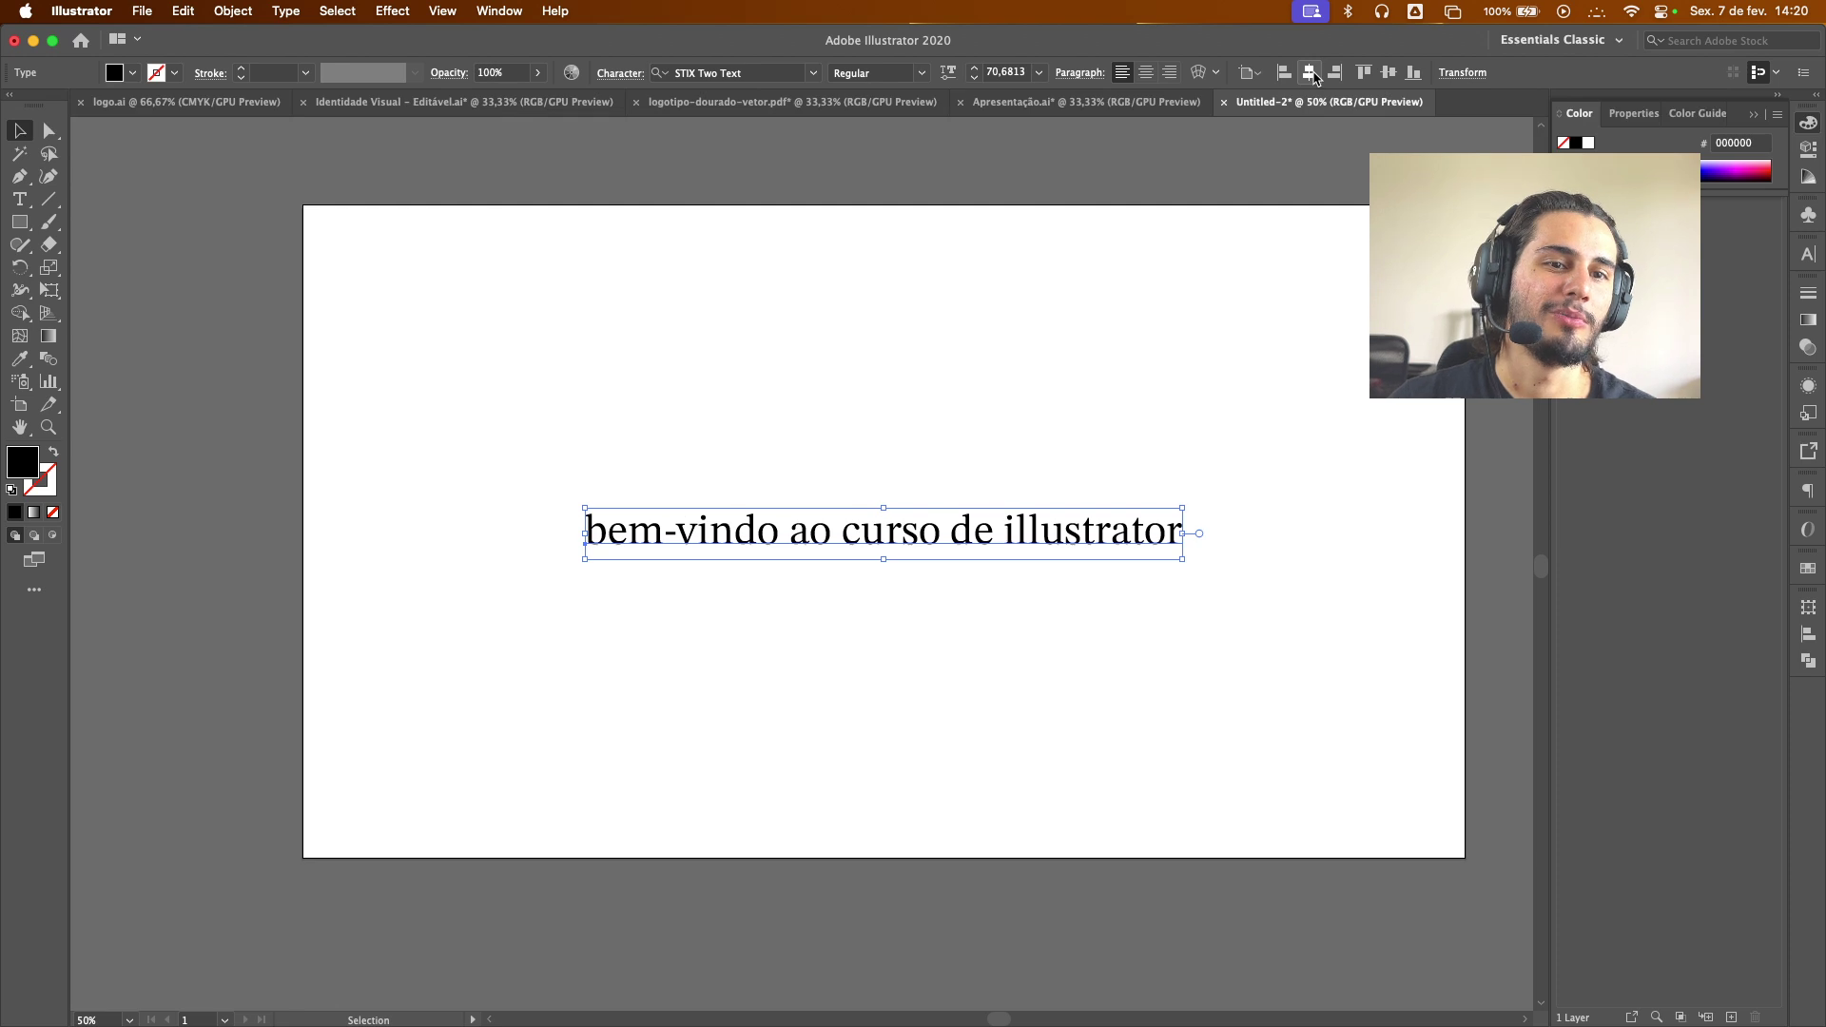
click(1388, 73)
click(748, 371)
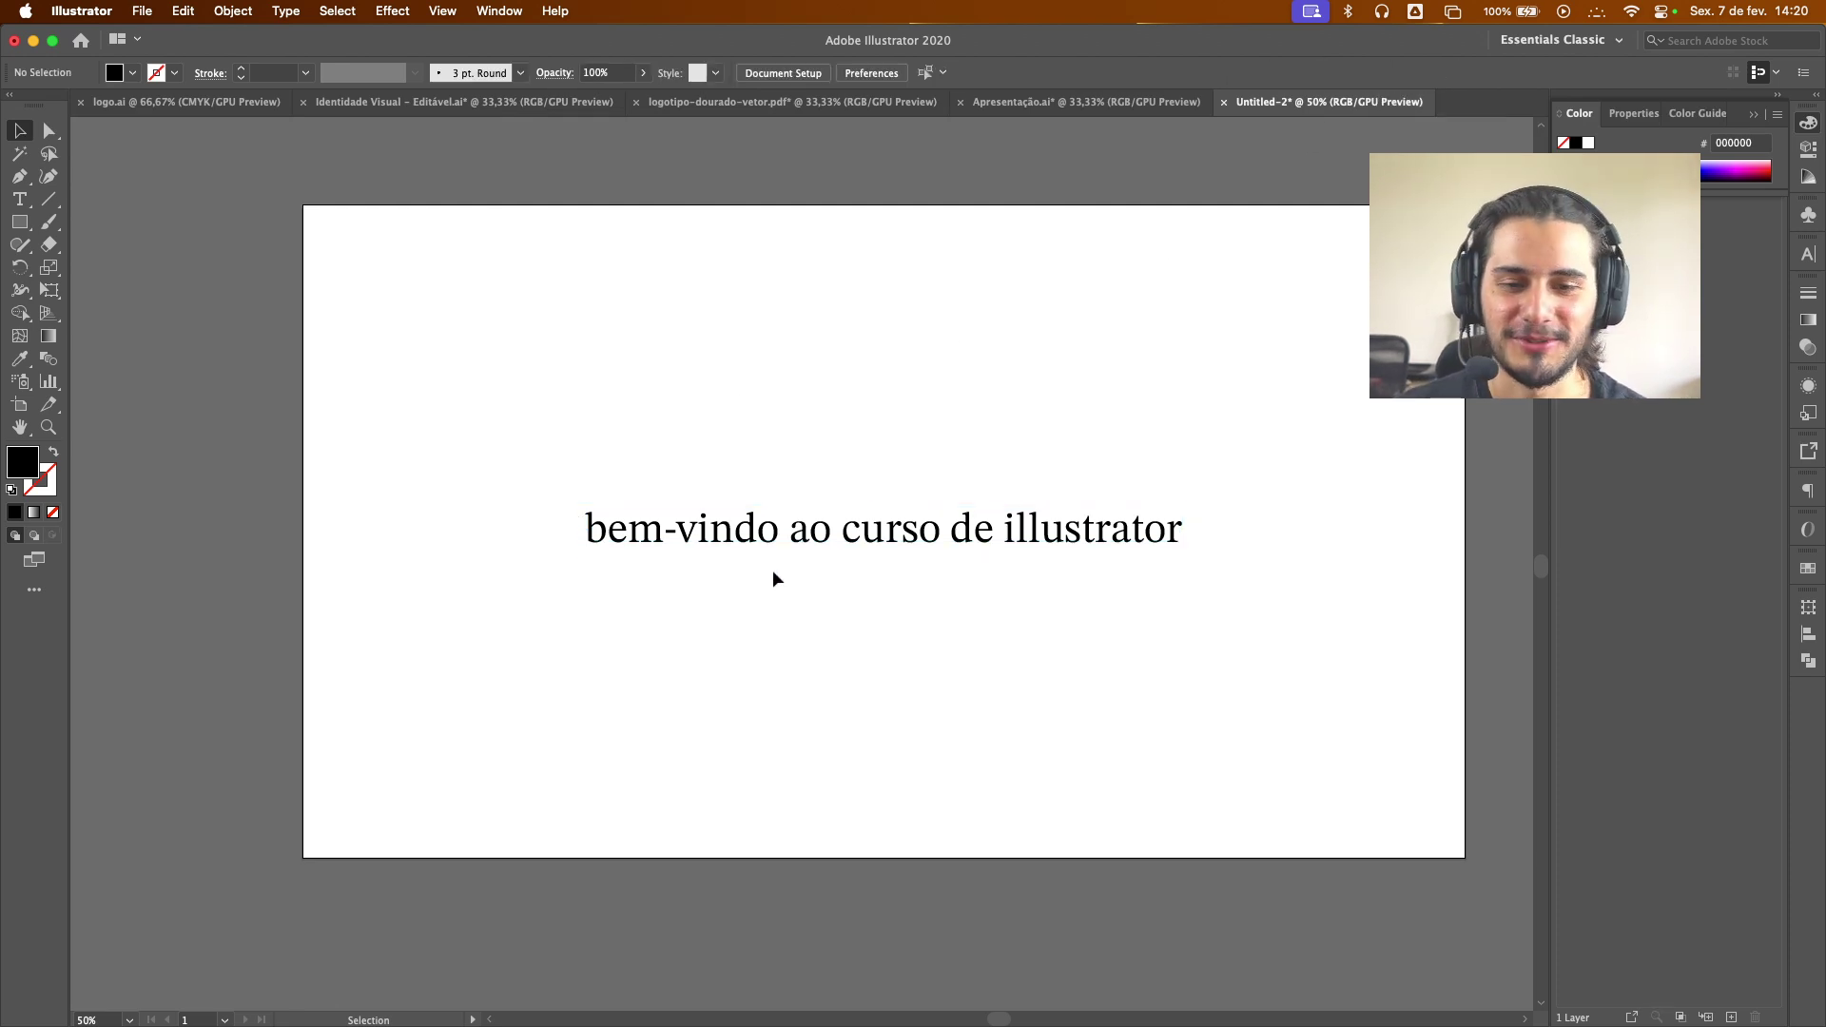
Select only the word "illustrator" in the text and set its font style to Bold
click(818, 533)
double_click(816, 531)
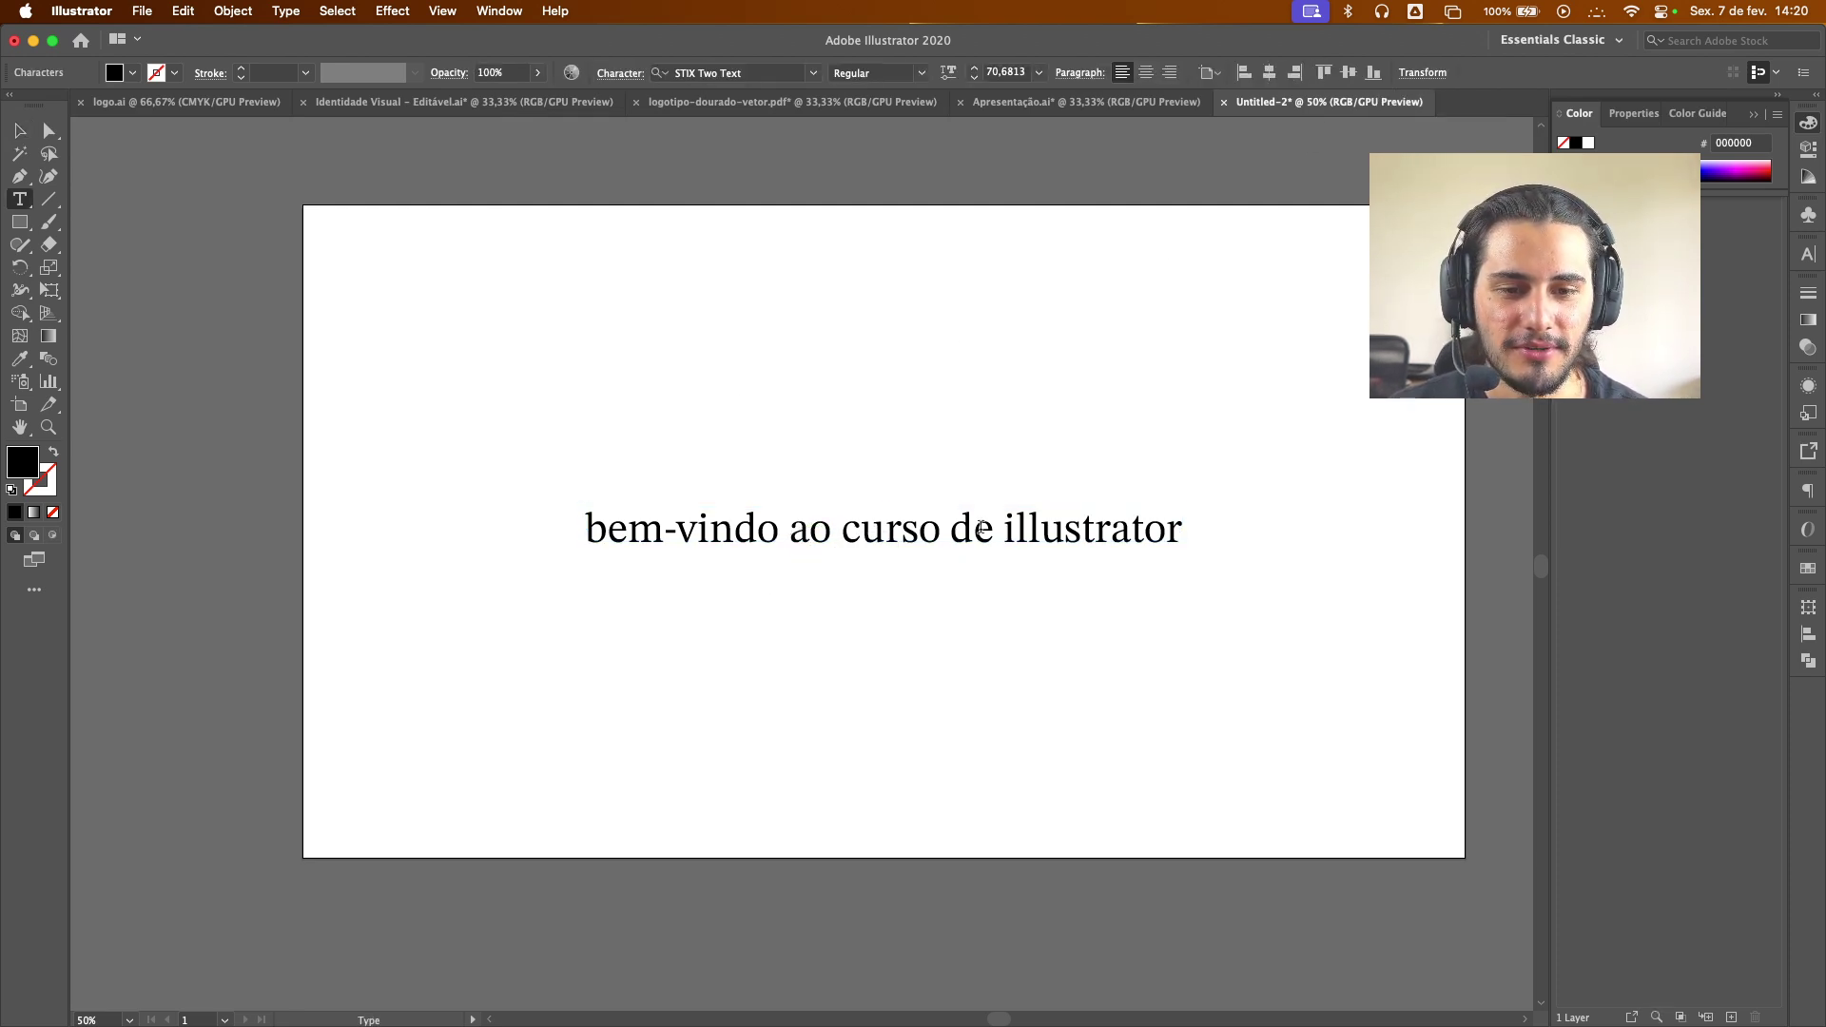
drag(1000, 529, 1184, 530)
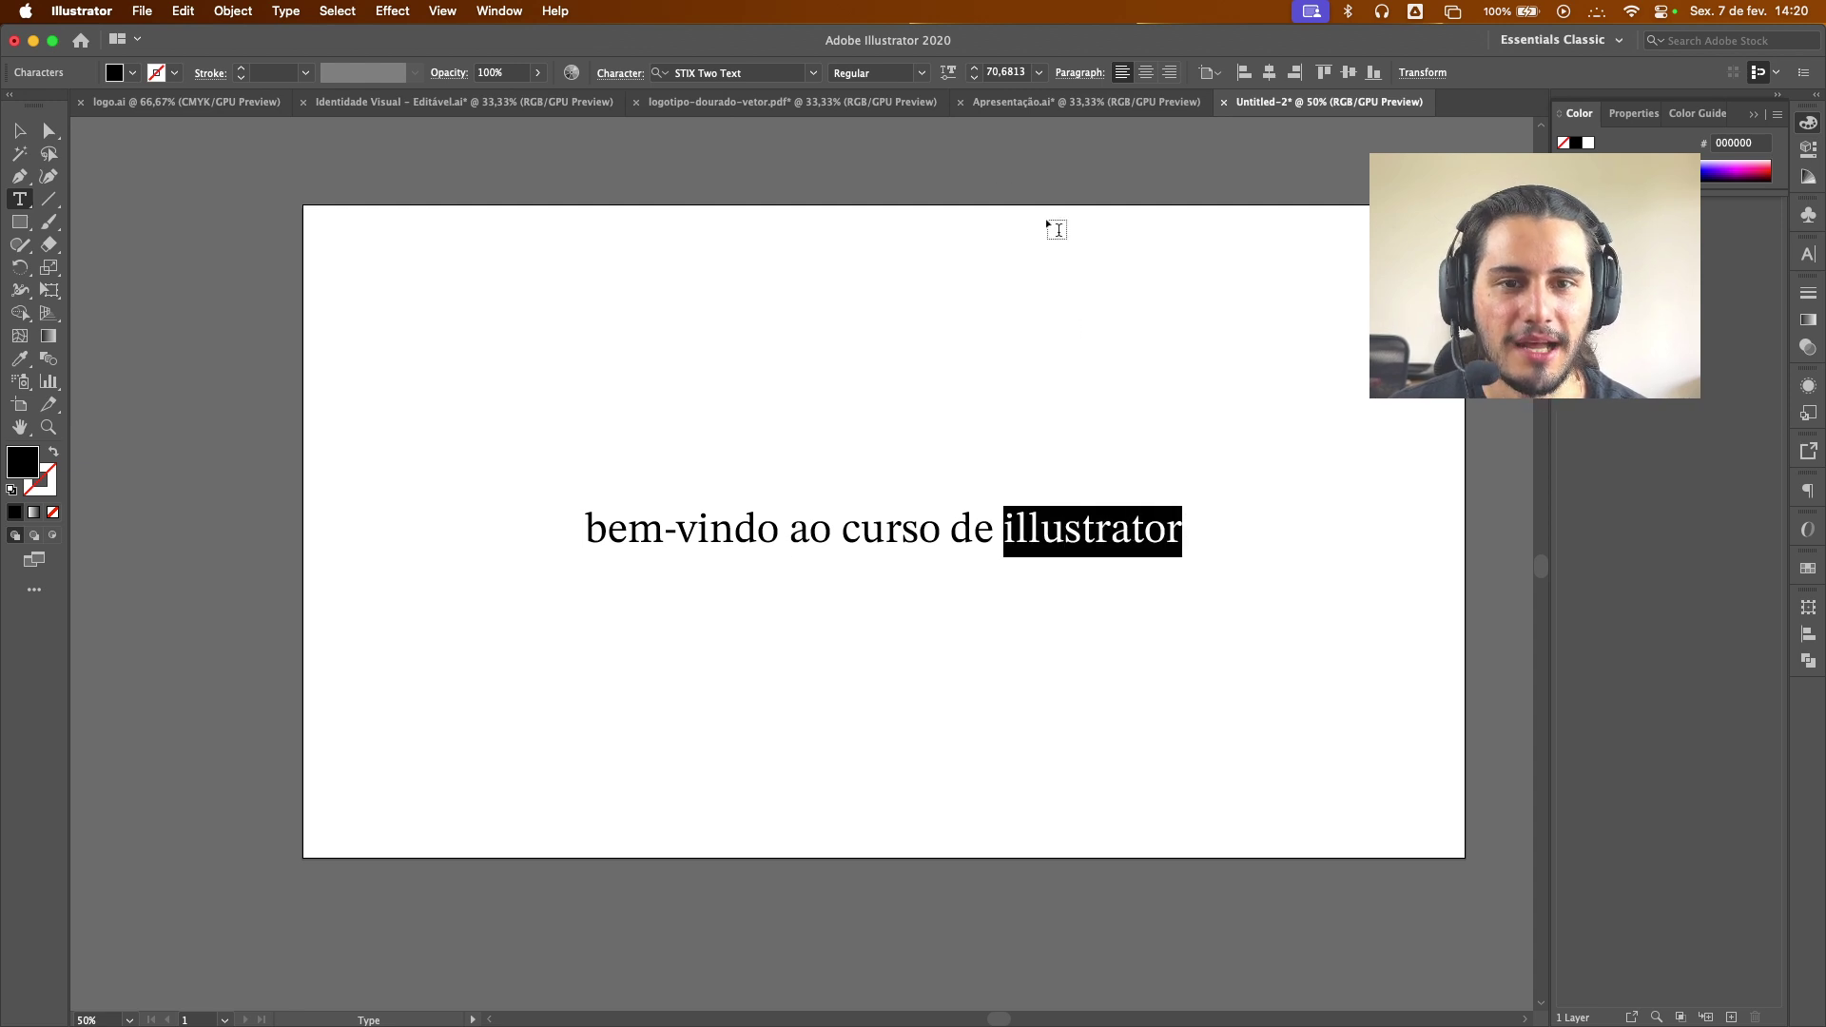
click(921, 72)
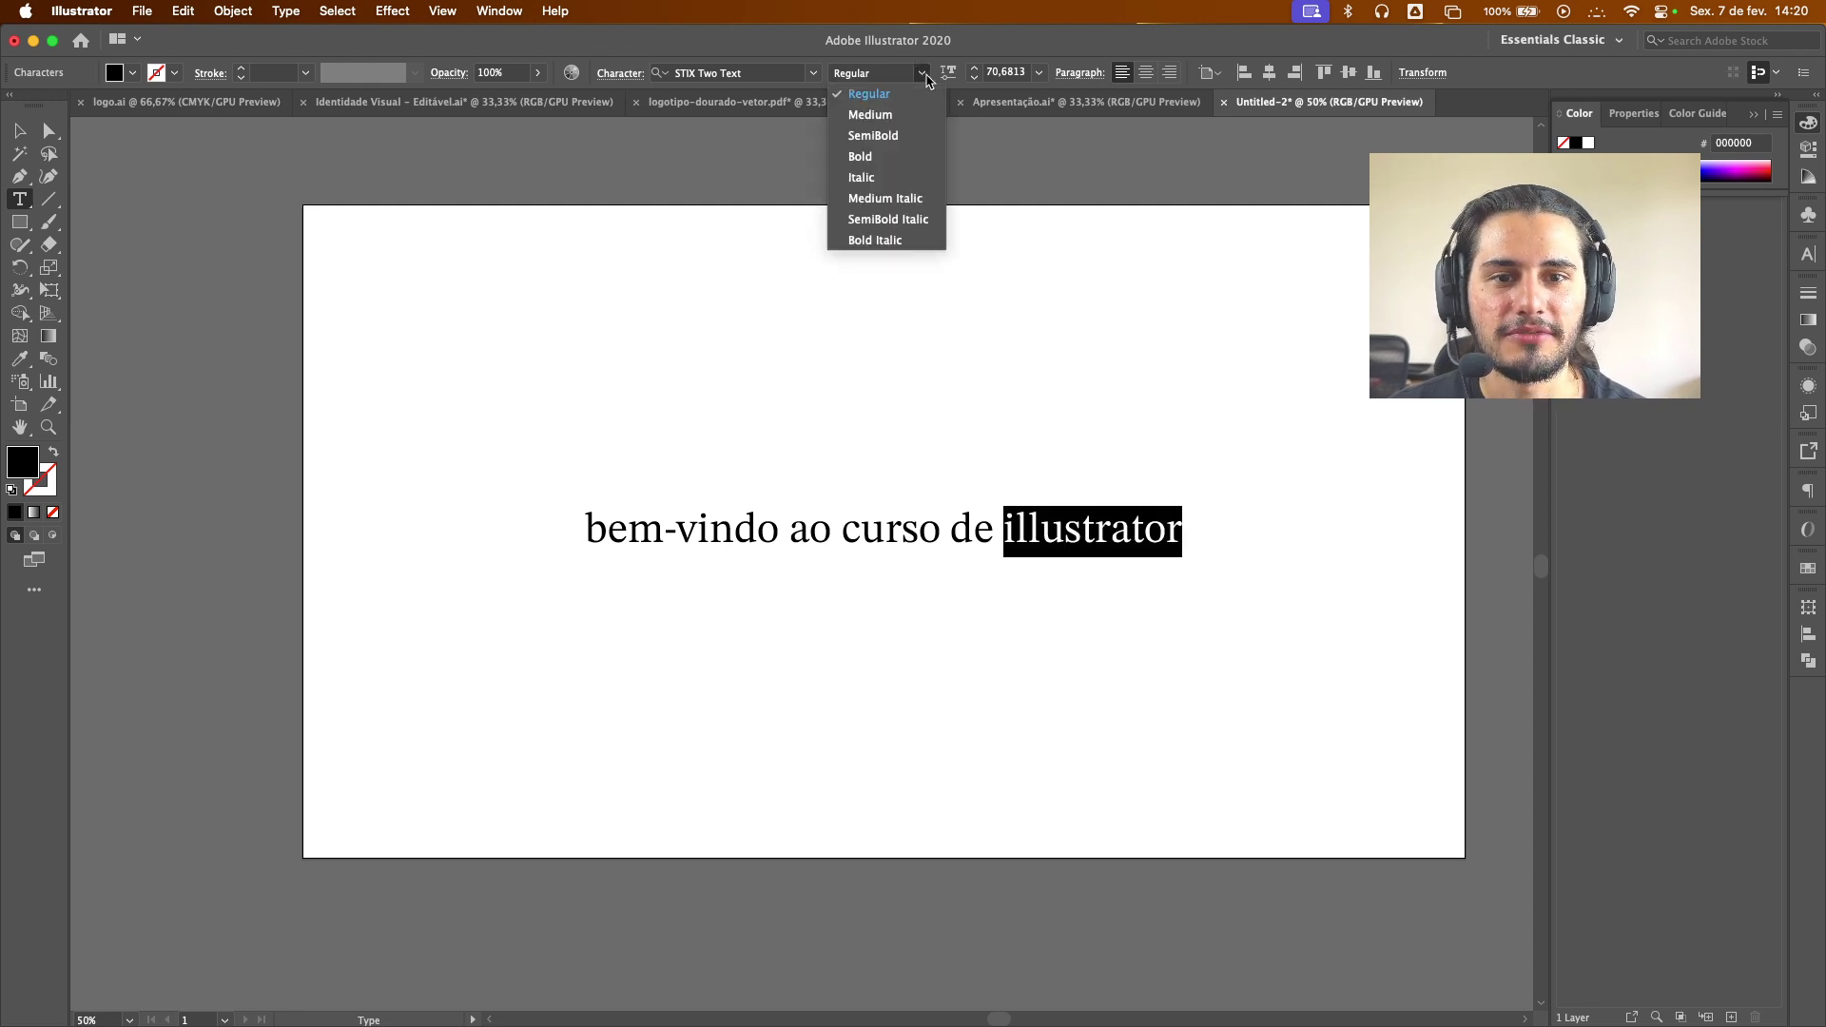
click(872, 158)
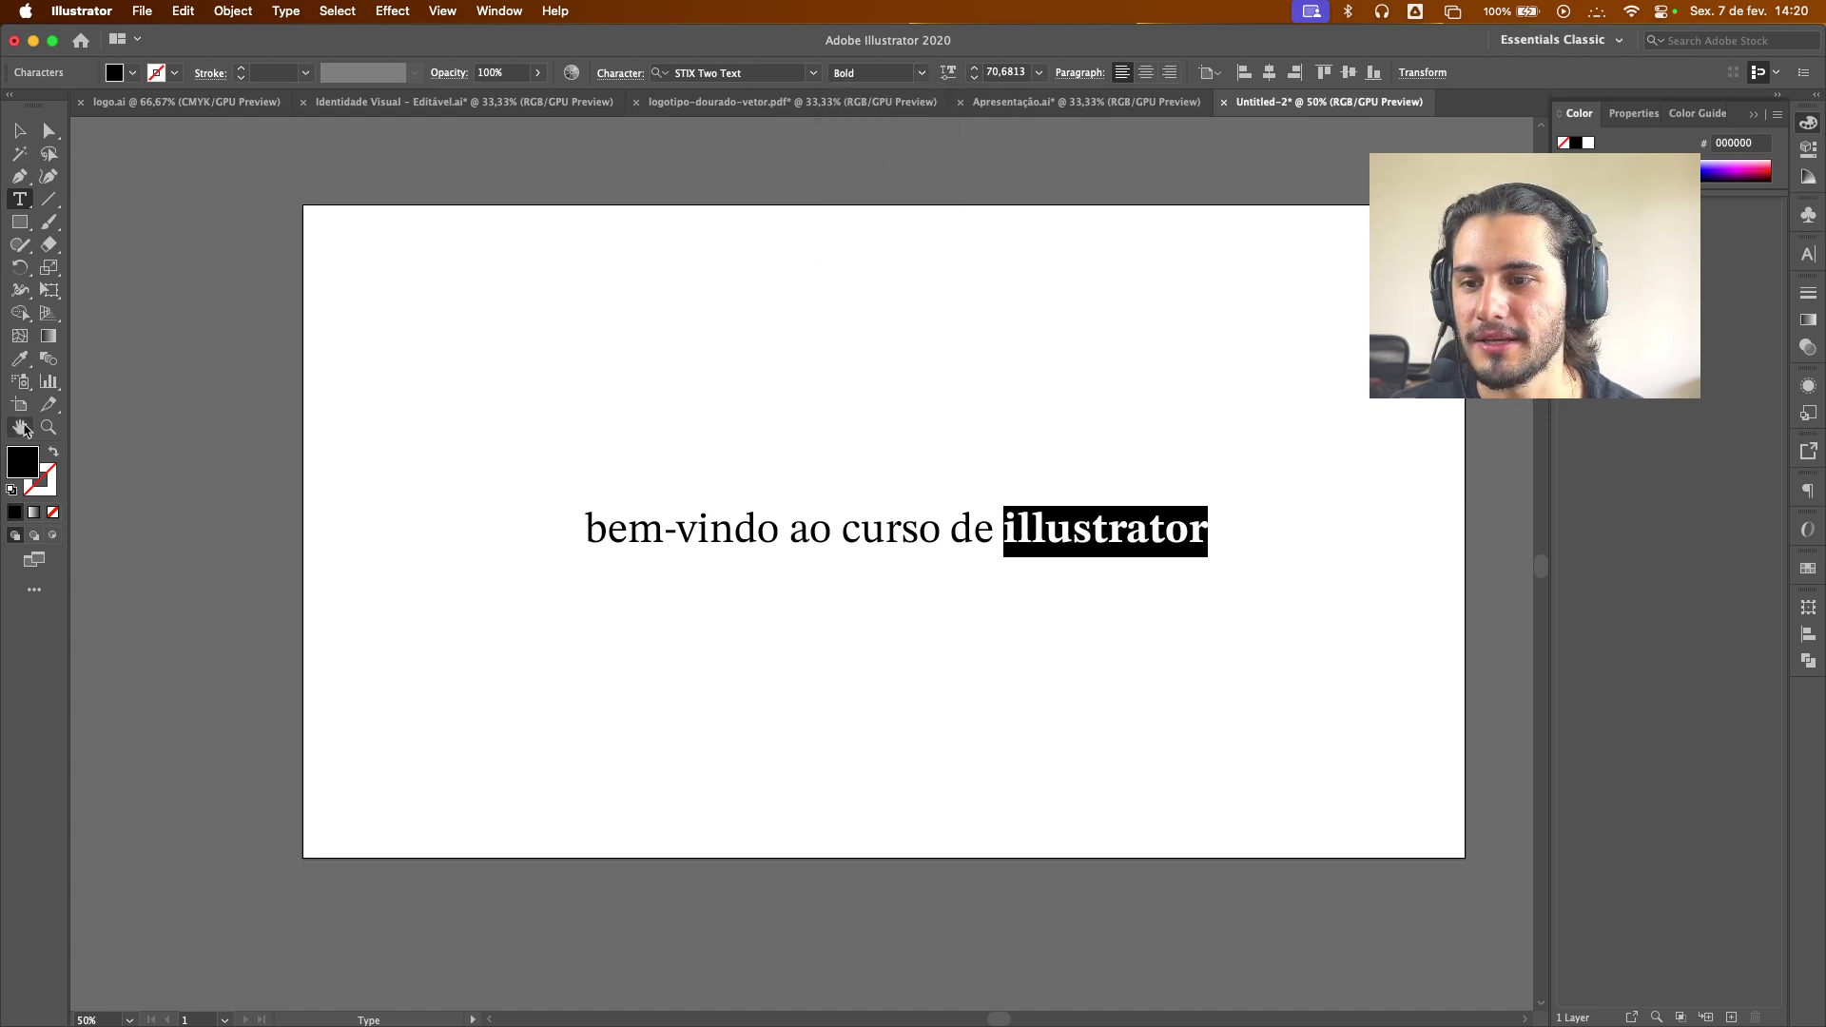
Change the word "illustrator" to orange ff7f00 and finish editing the text
double_click(29, 469)
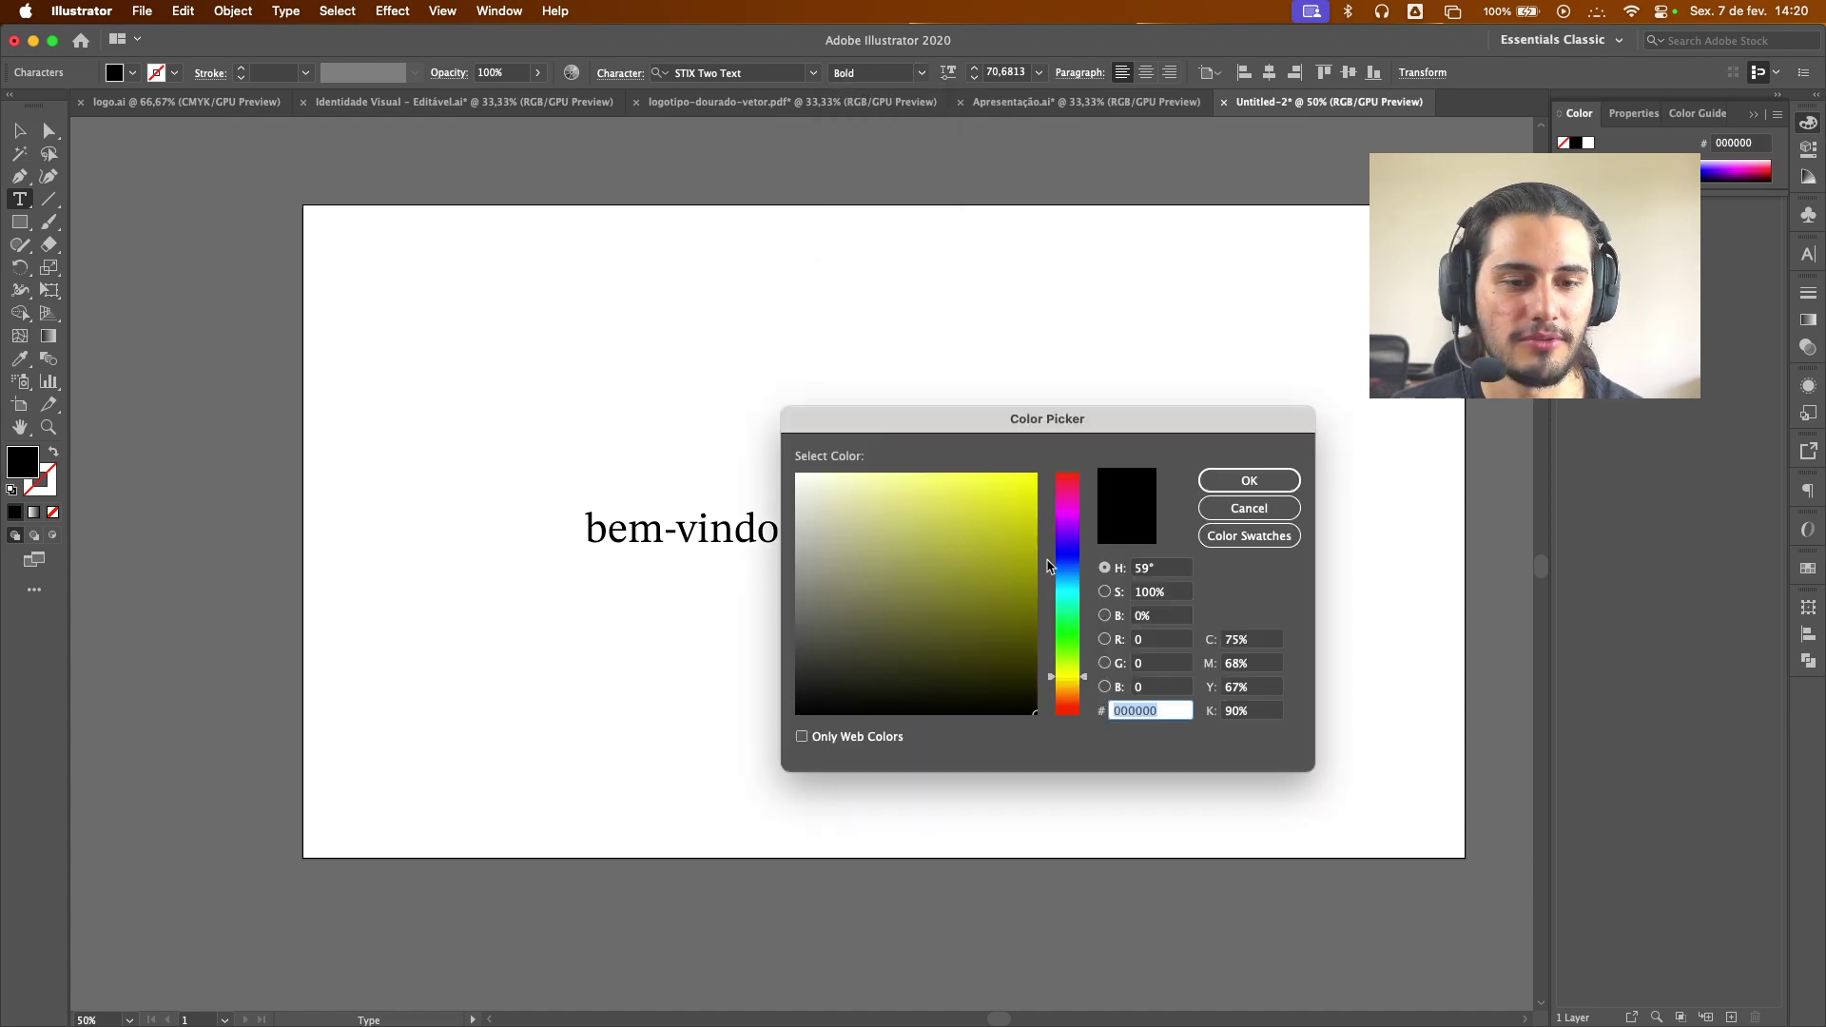
drag(1082, 672, 1083, 695)
click(1015, 548)
text(ff7f00)
click(1274, 483)
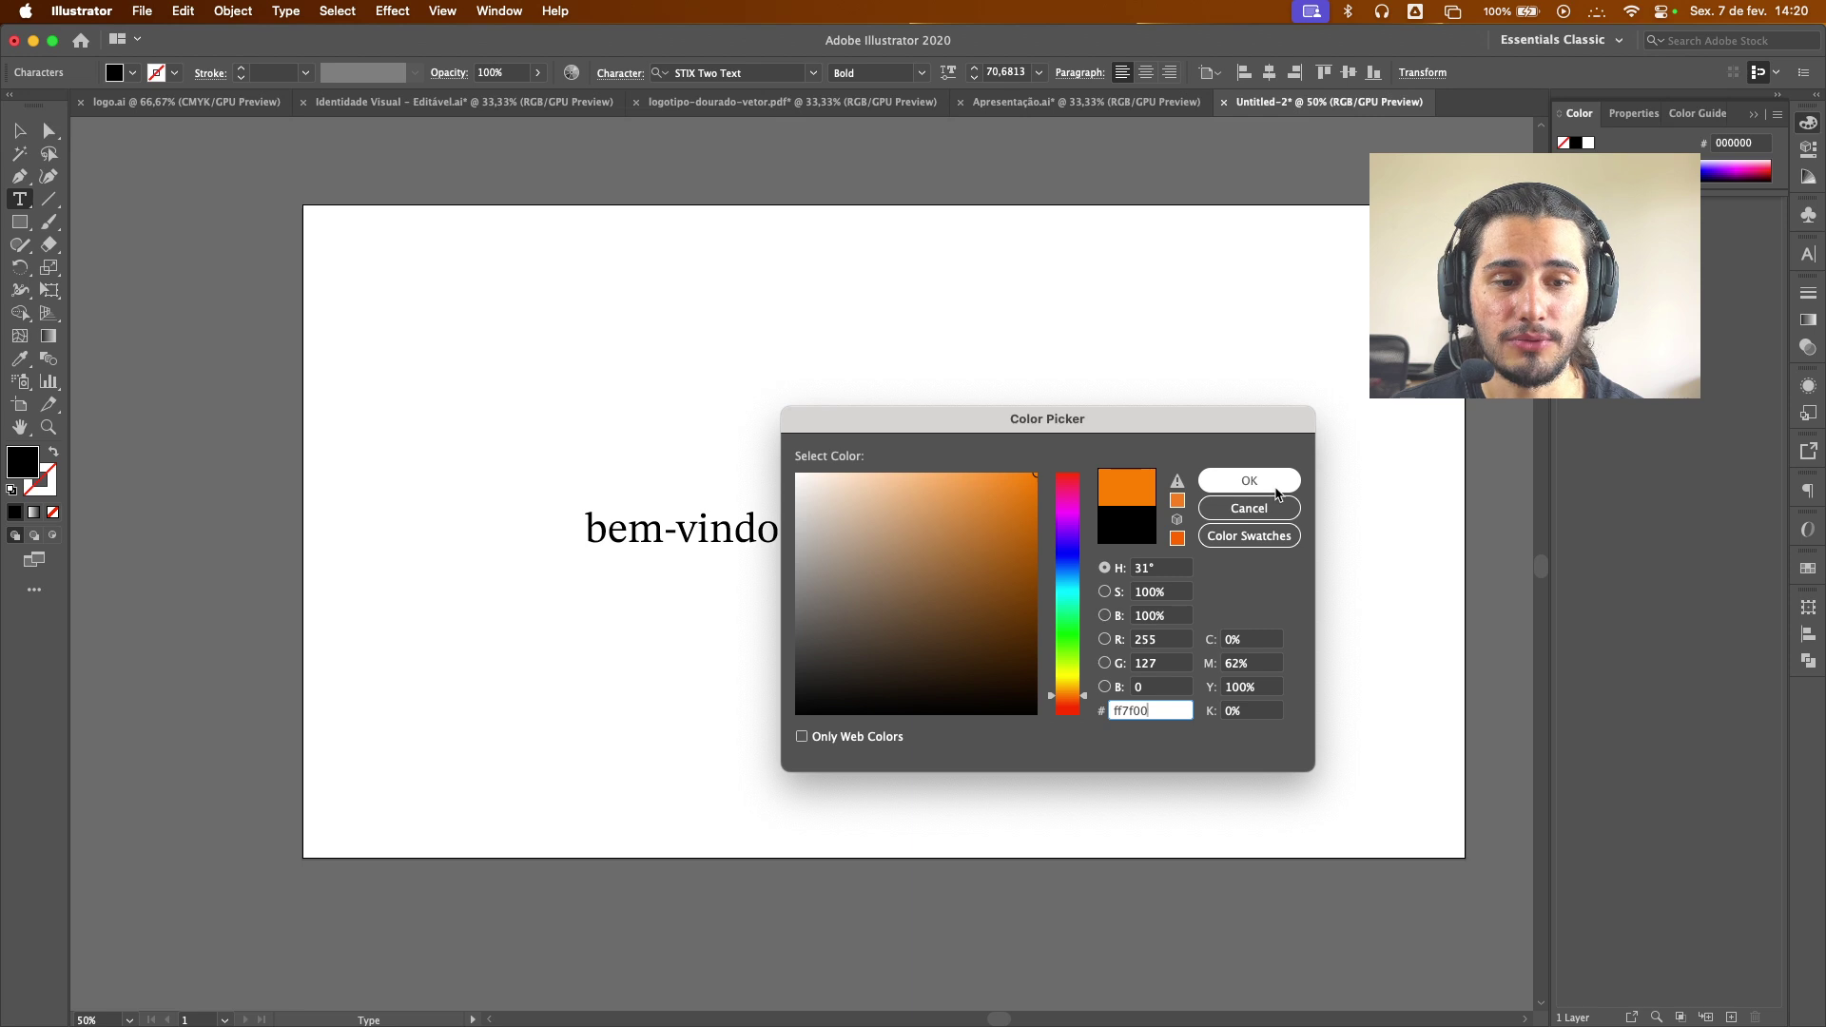
click(19, 130)
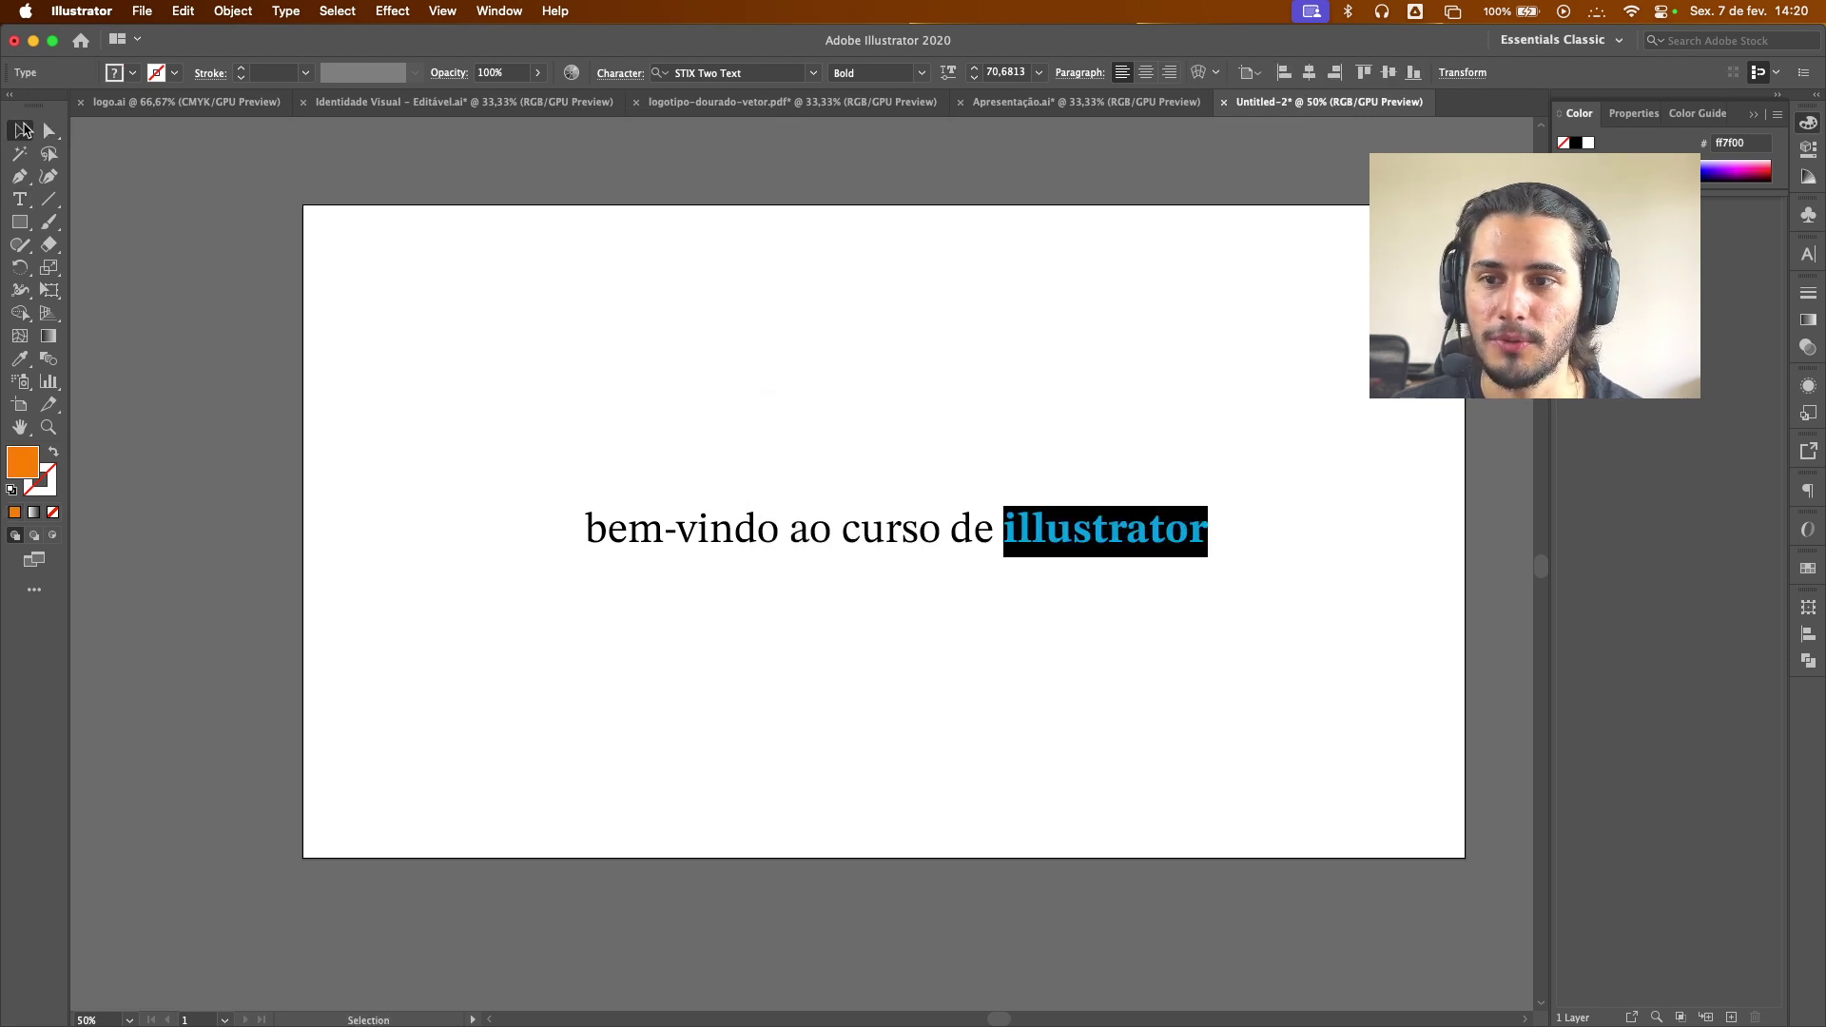
Add a short piece of sample text in the empty area above the heading and delete it
click(768, 358)
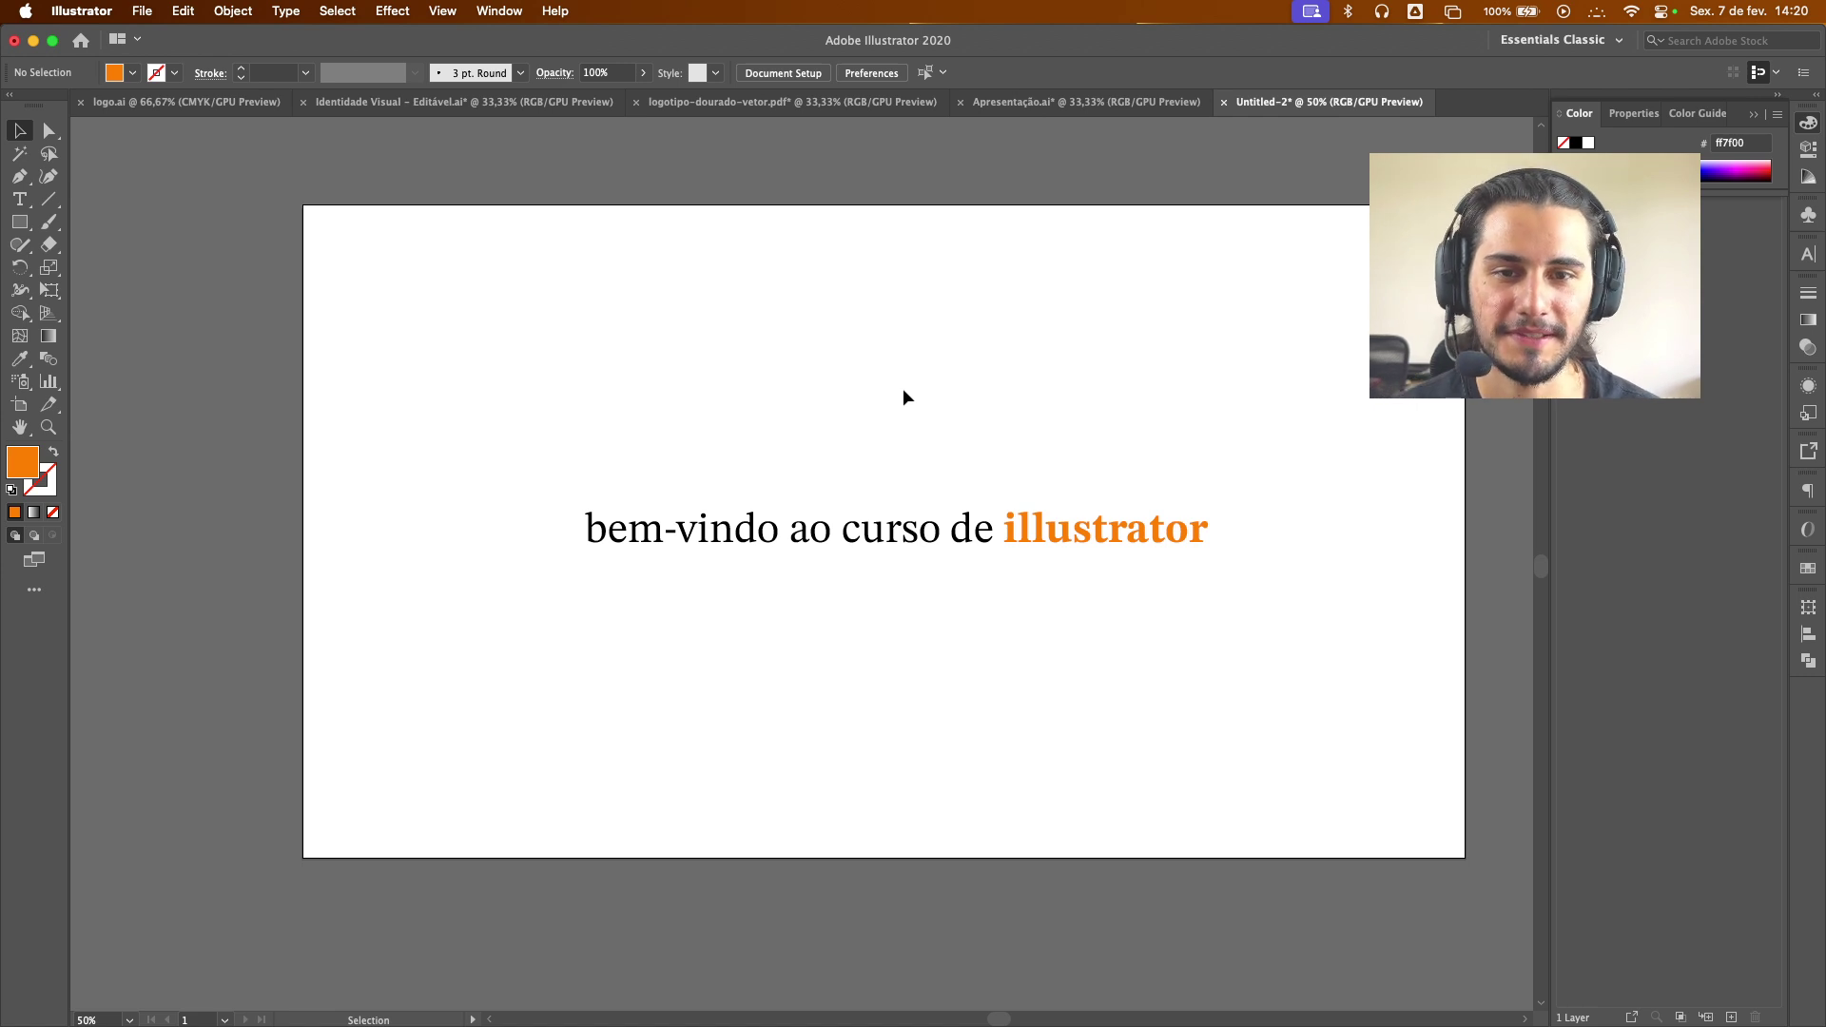
click(819, 521)
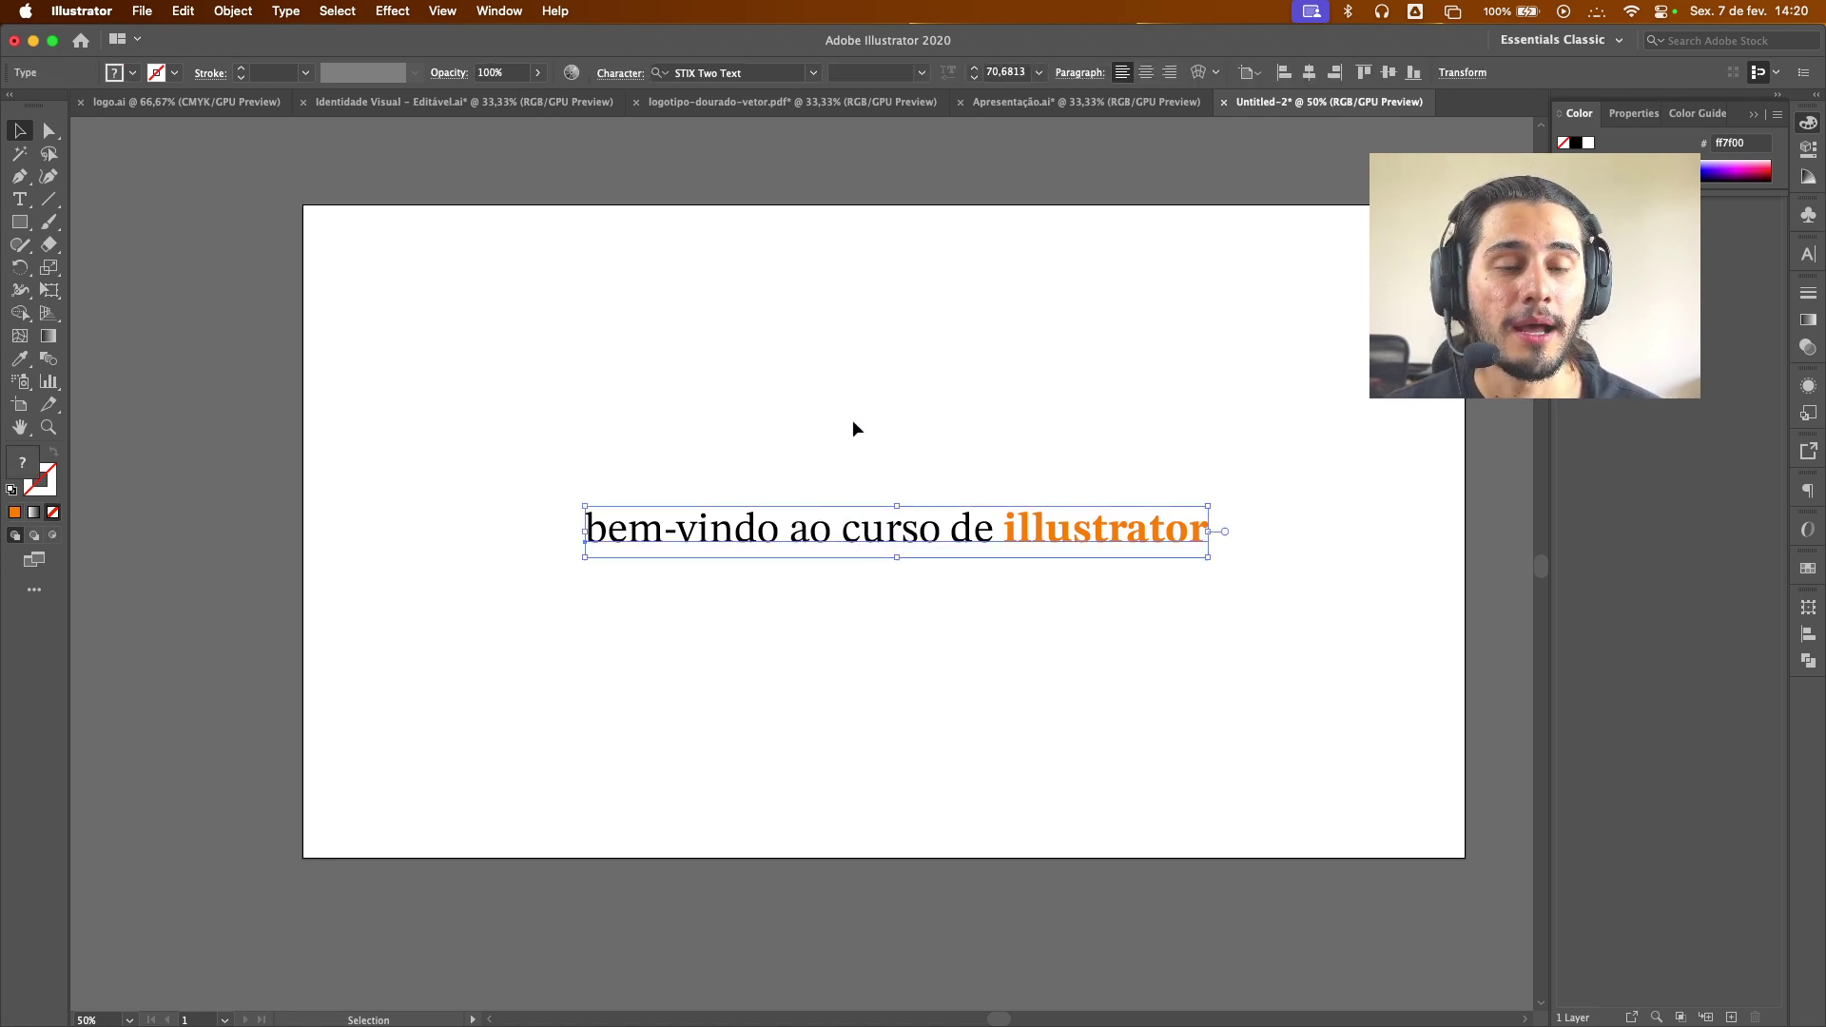
click(21, 200)
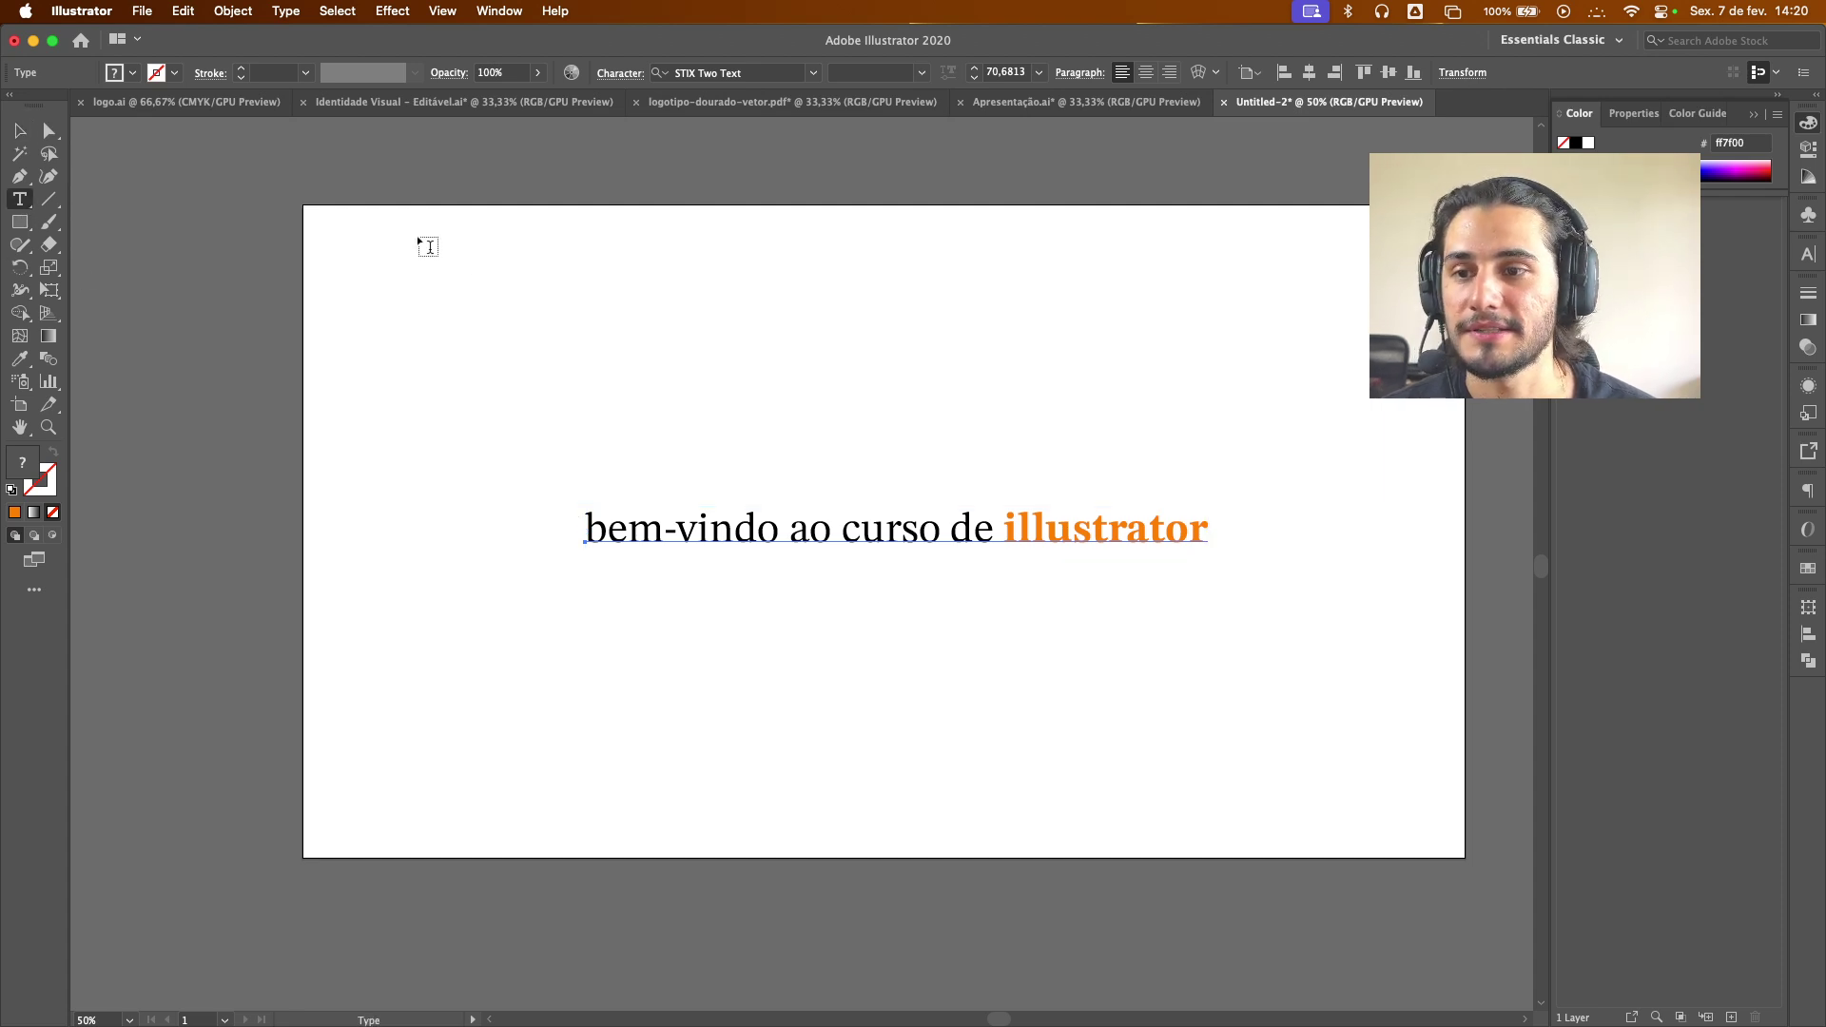
click(745, 368)
text(asdas)
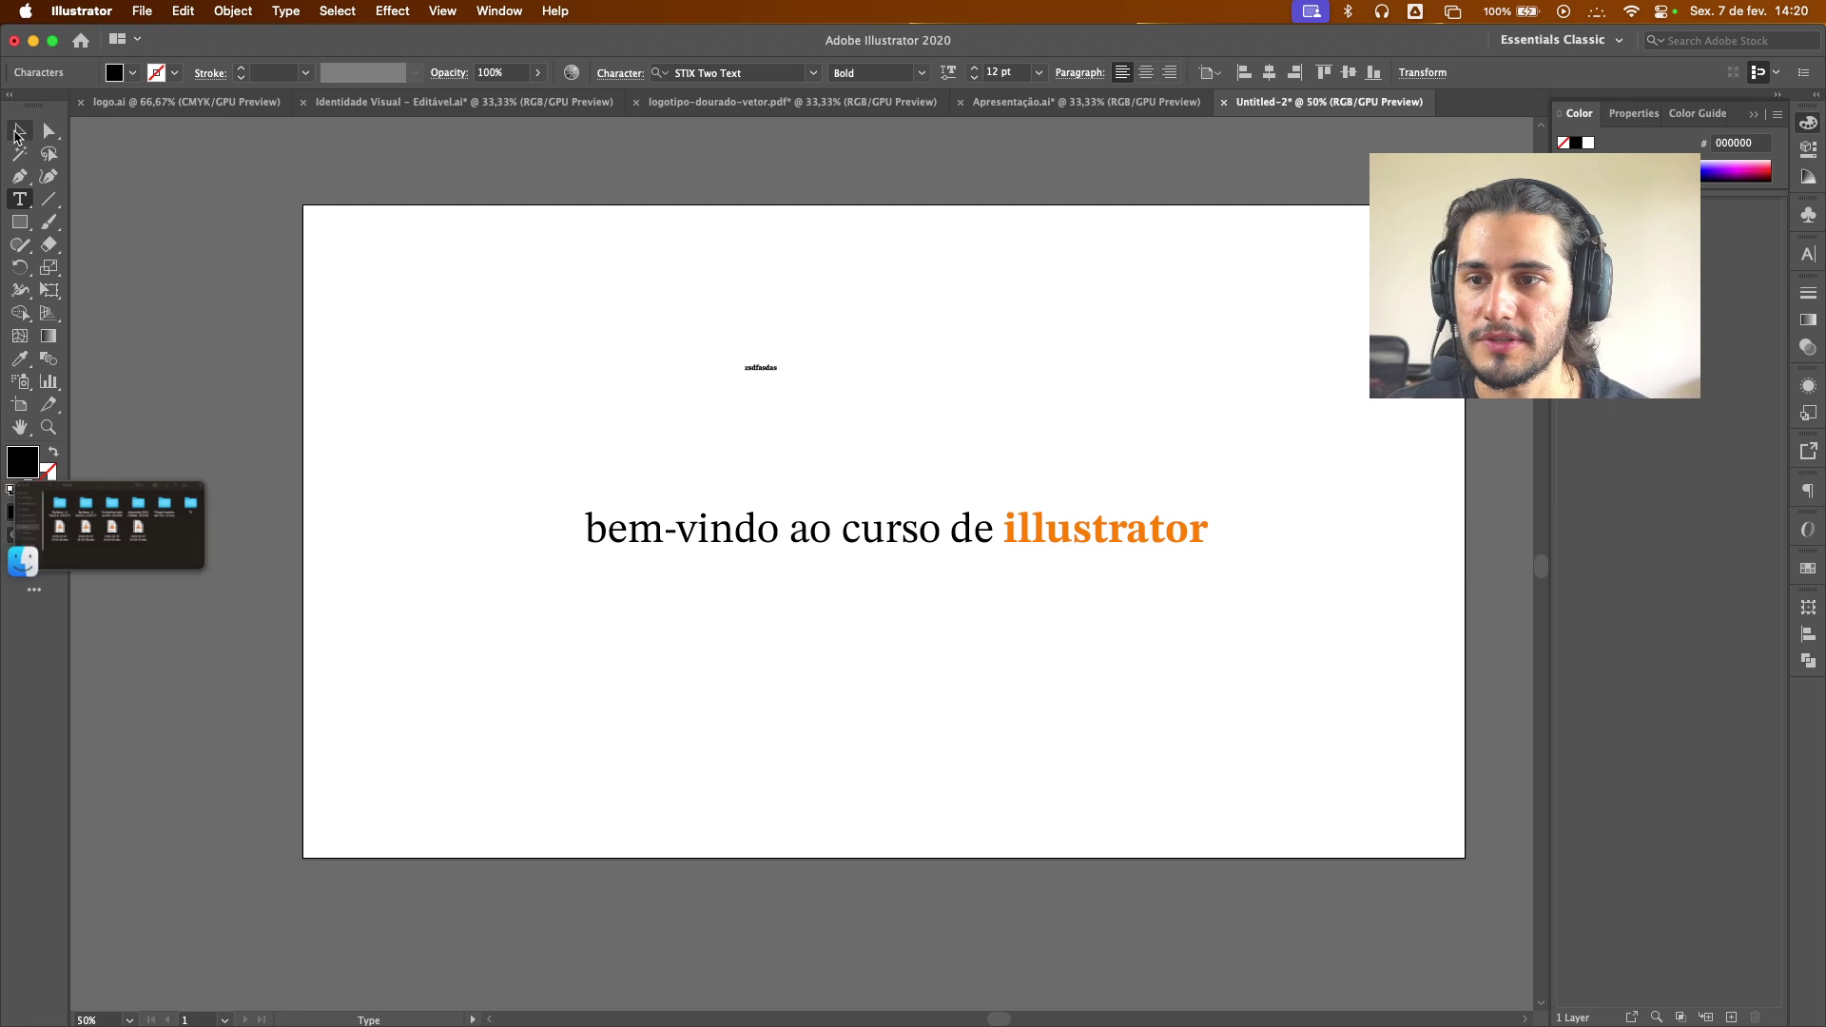
key(Escape)
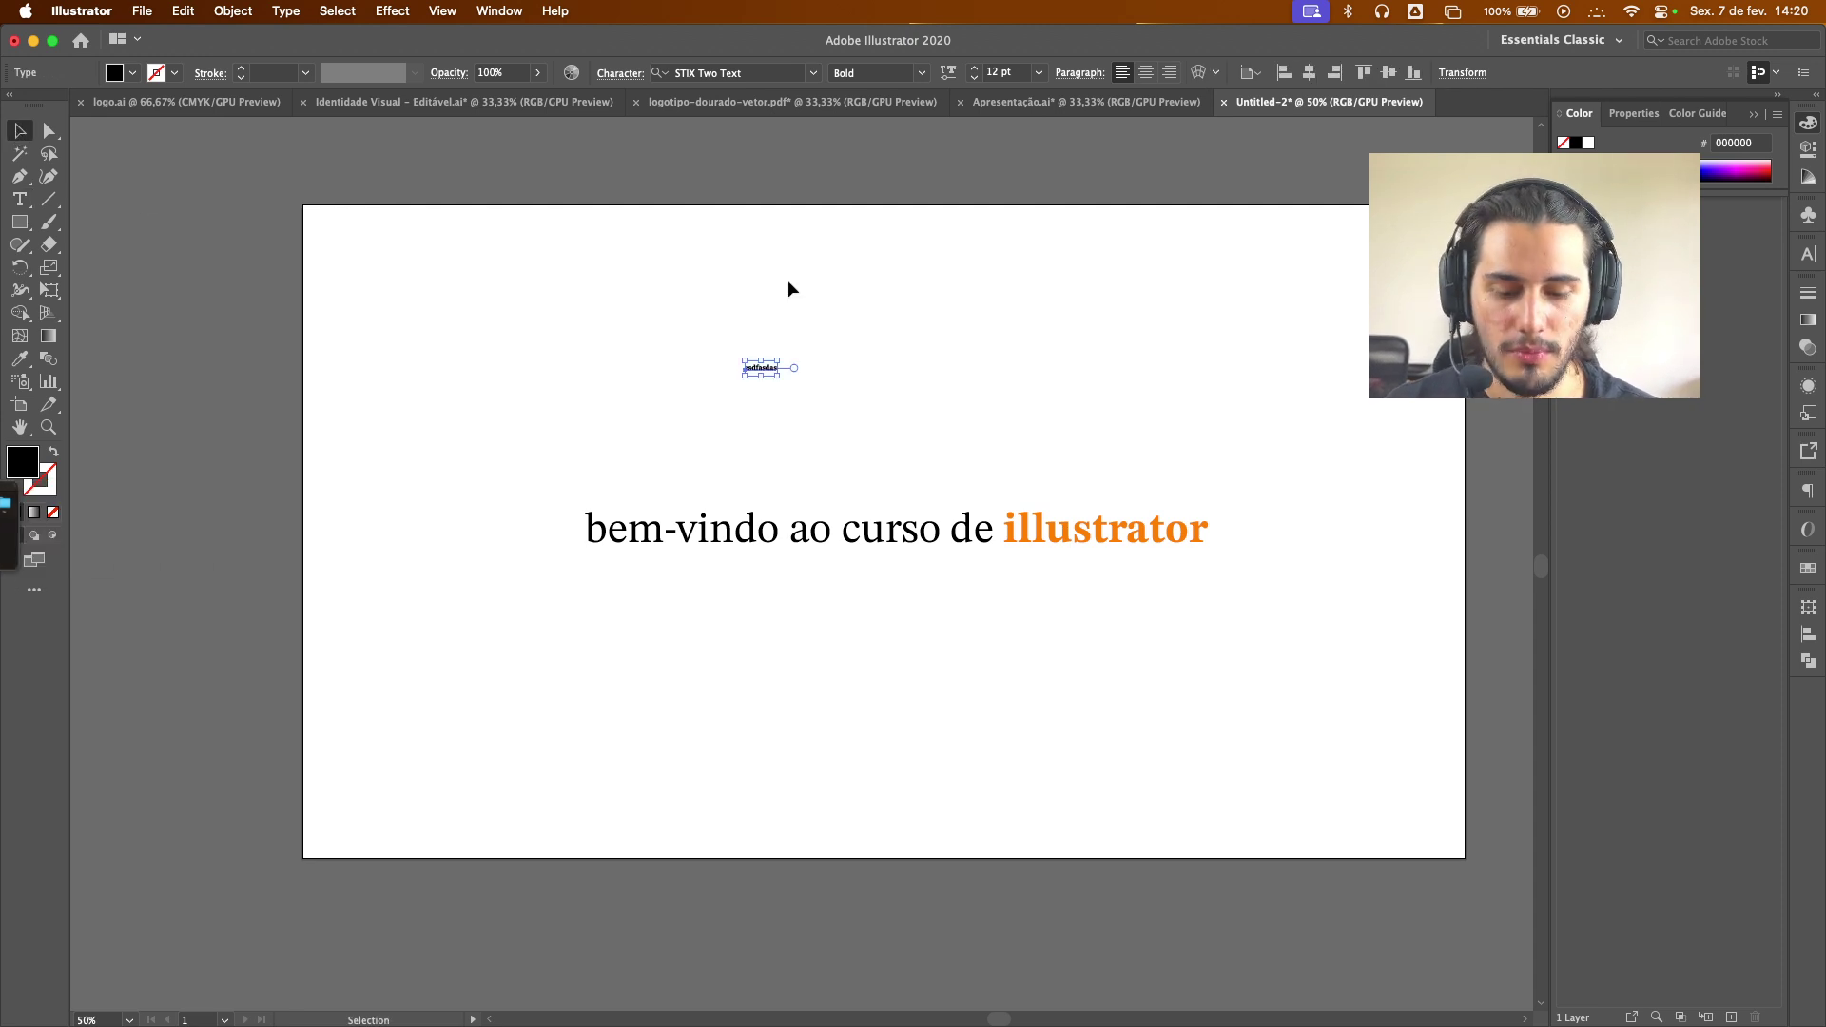
key(Delete)
Draw an area text frame as wide as the heading just below it, and set its placeholder text size to 35 pt
click(19, 198)
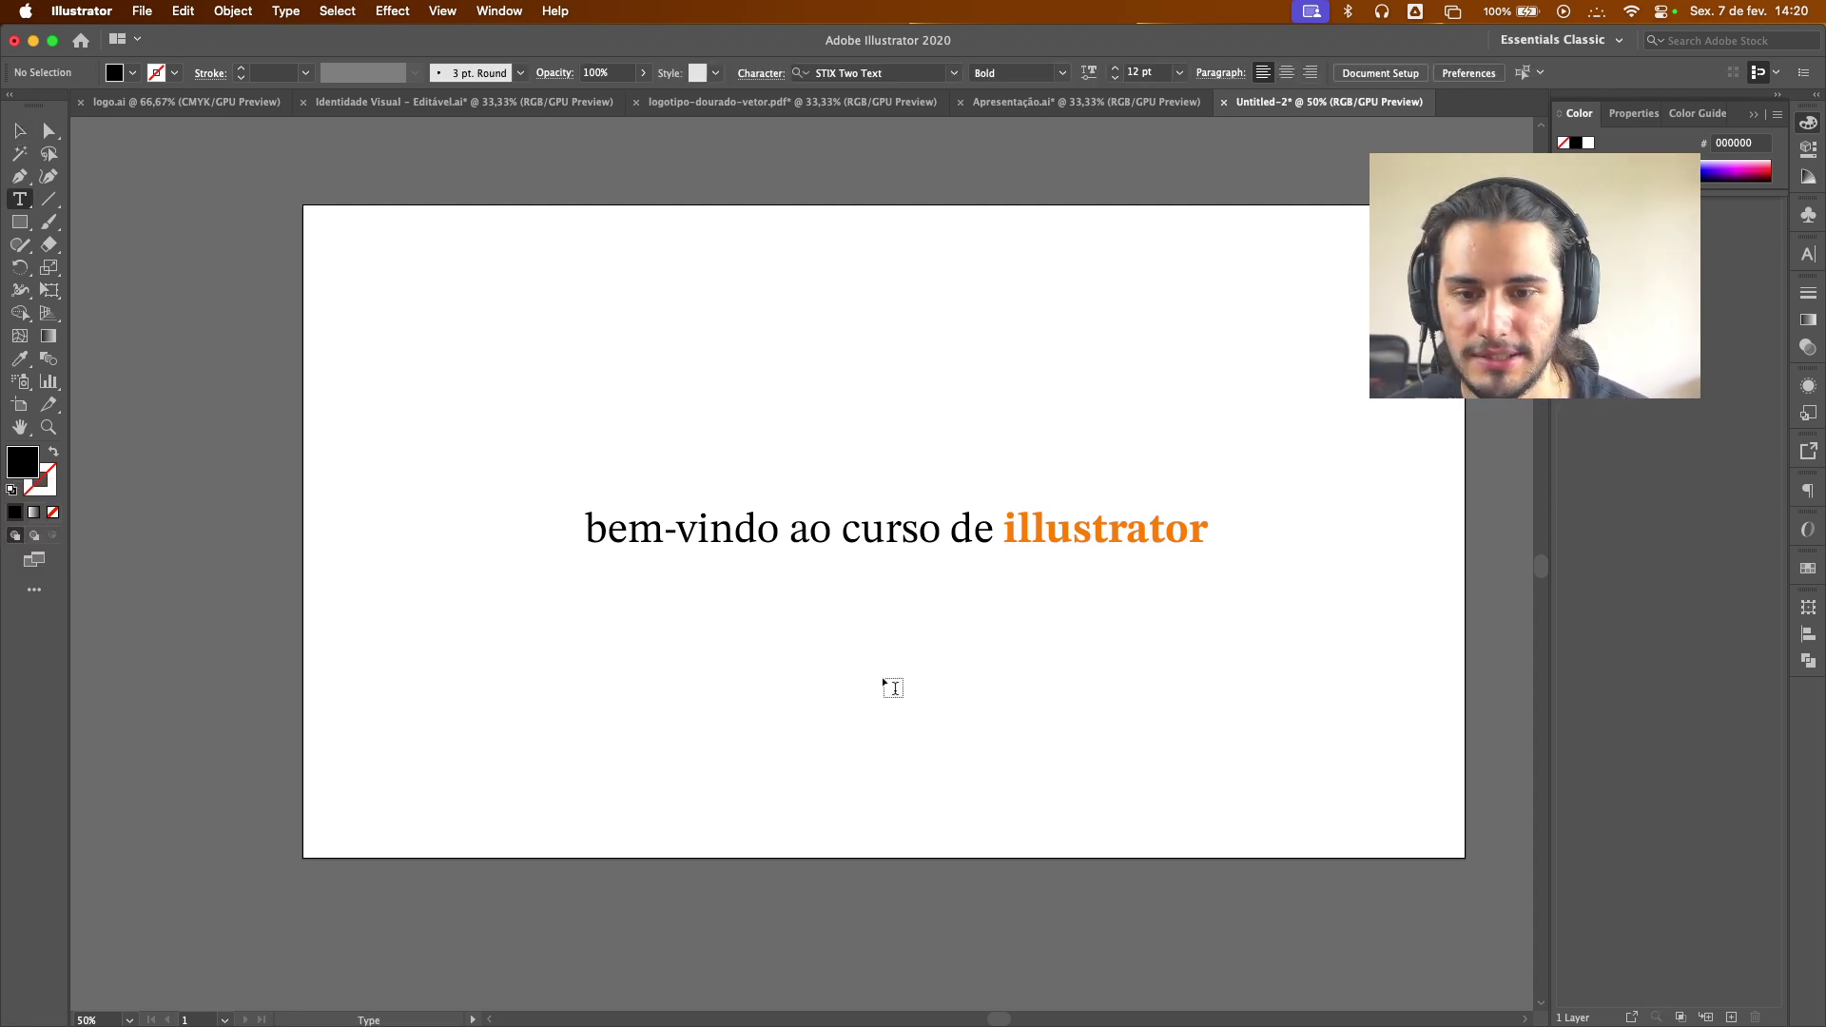
drag(583, 569, 1206, 747)
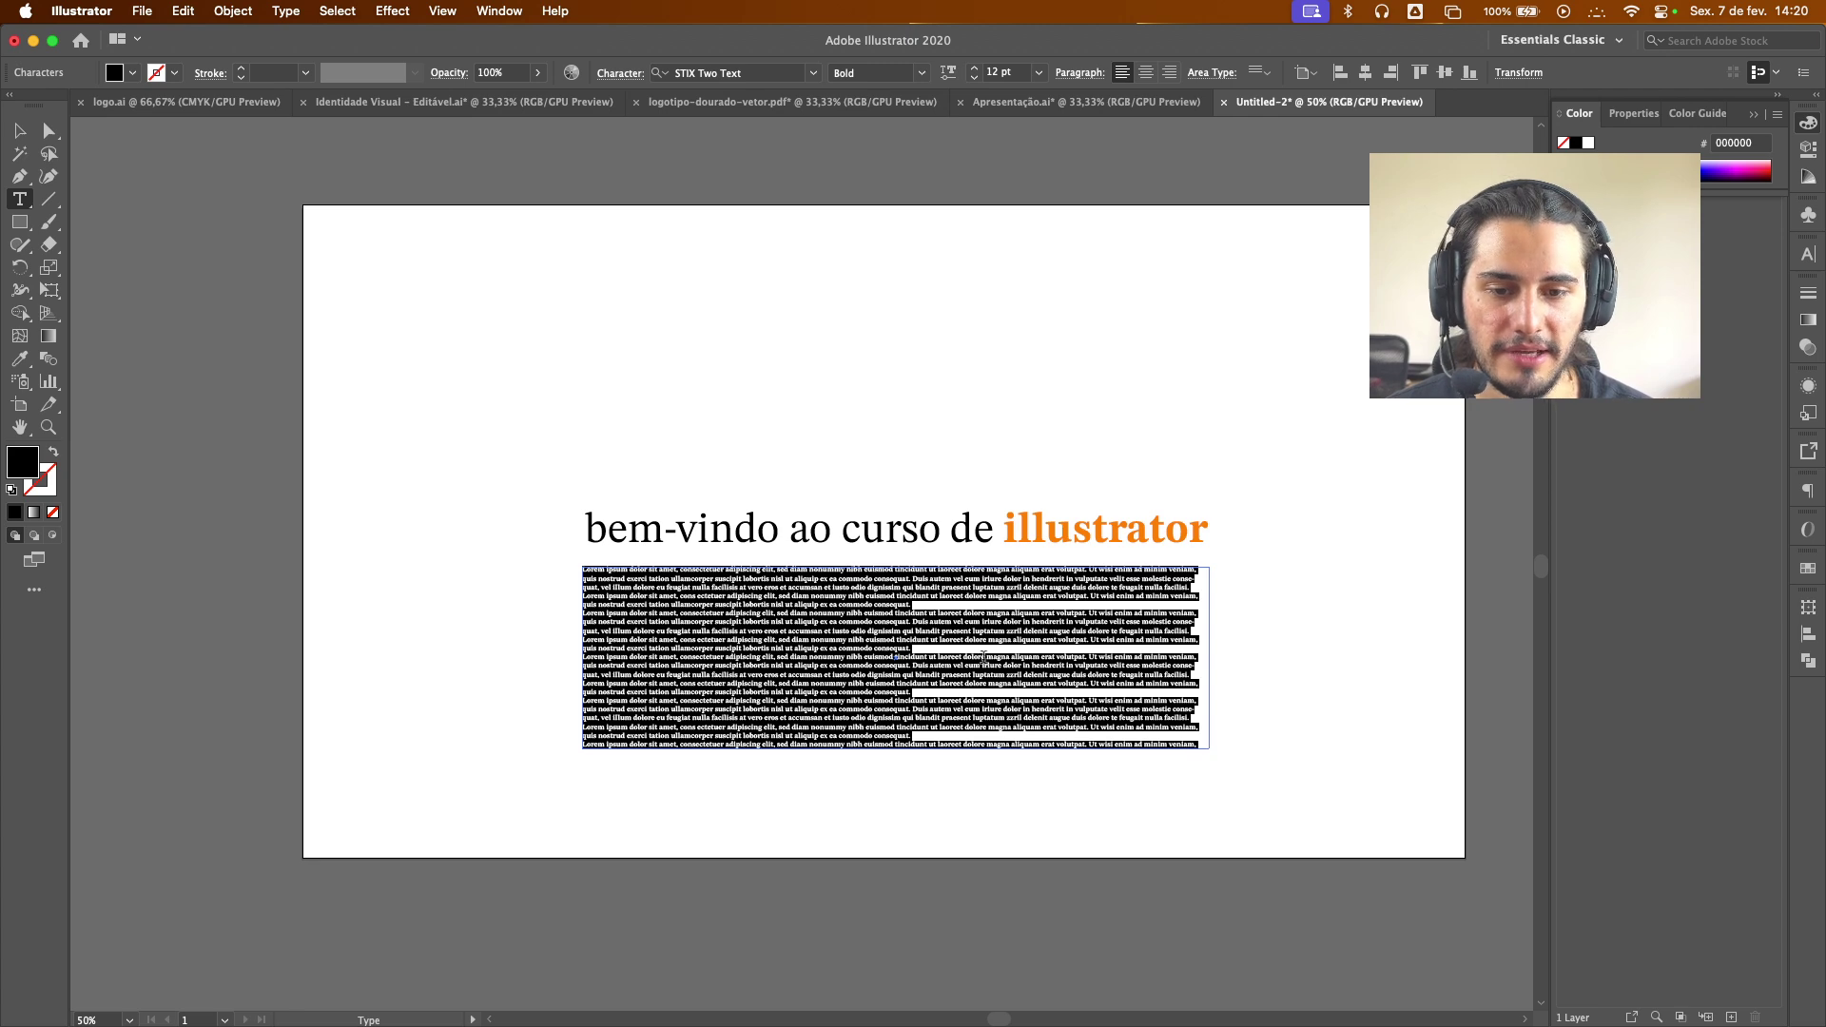
click(1018, 76)
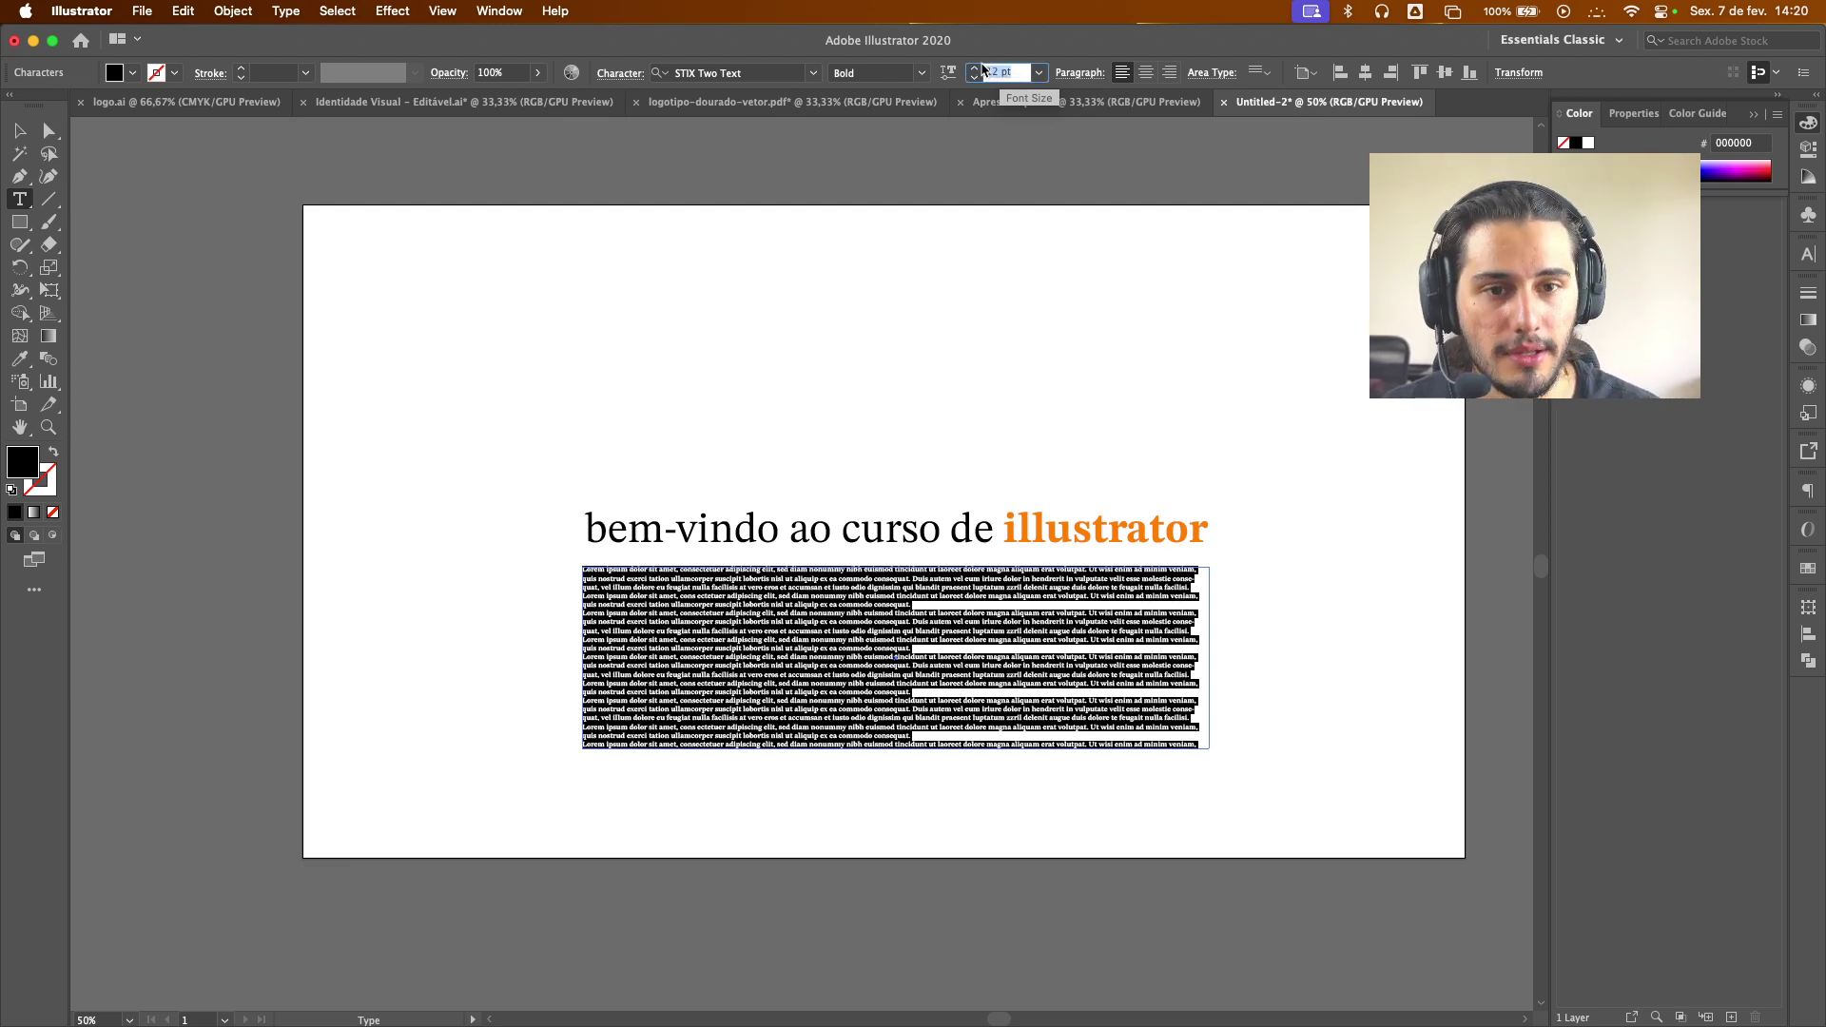
text(3)
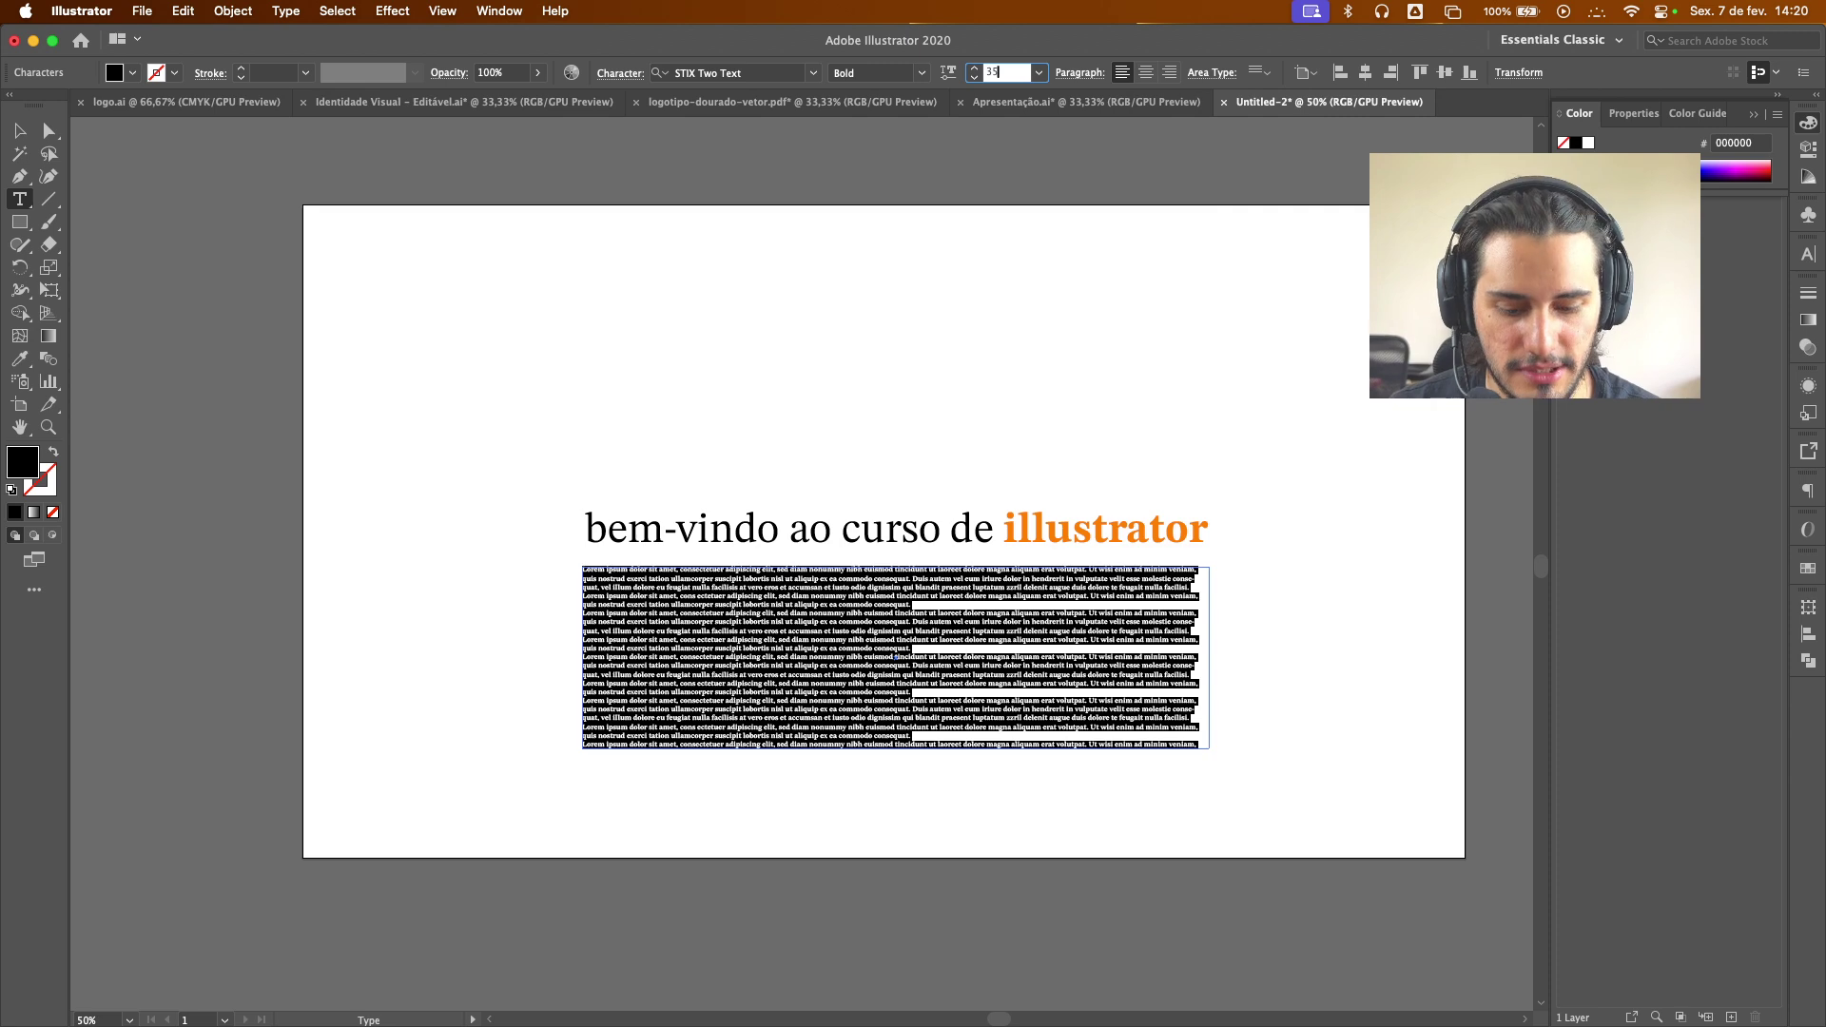
text(5)
key(Return)
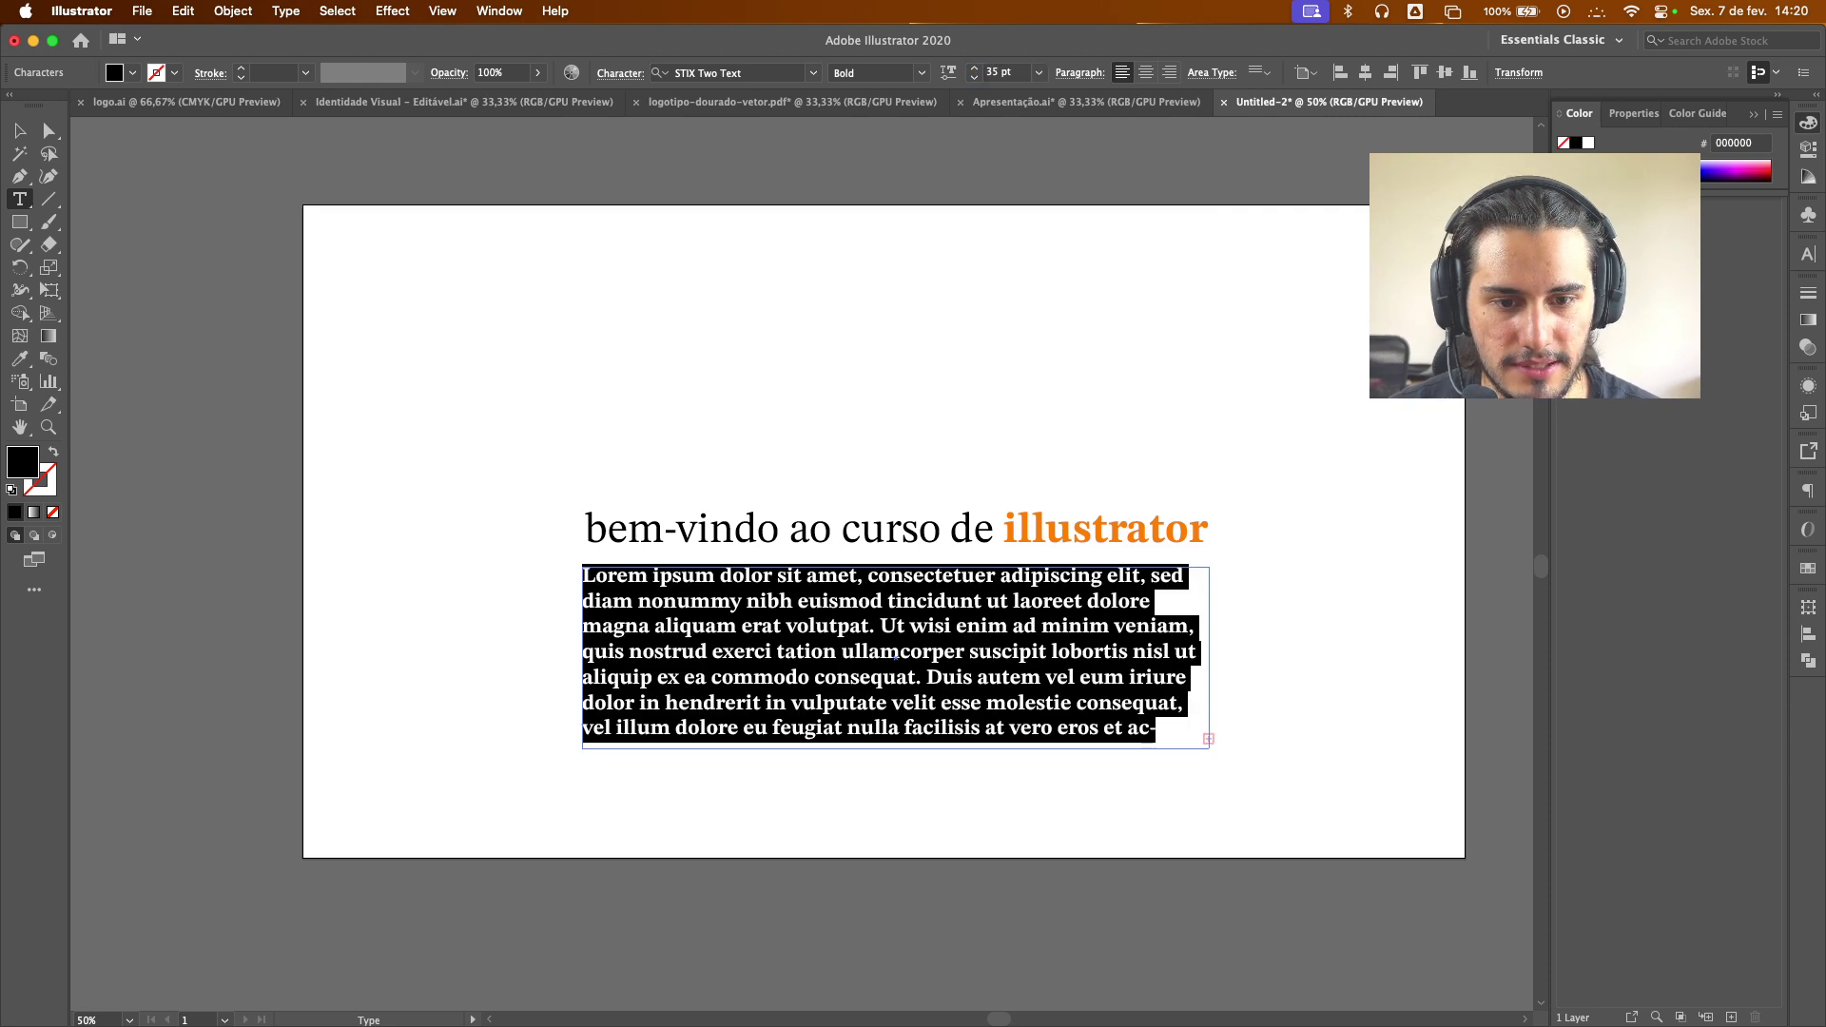
click(21, 132)
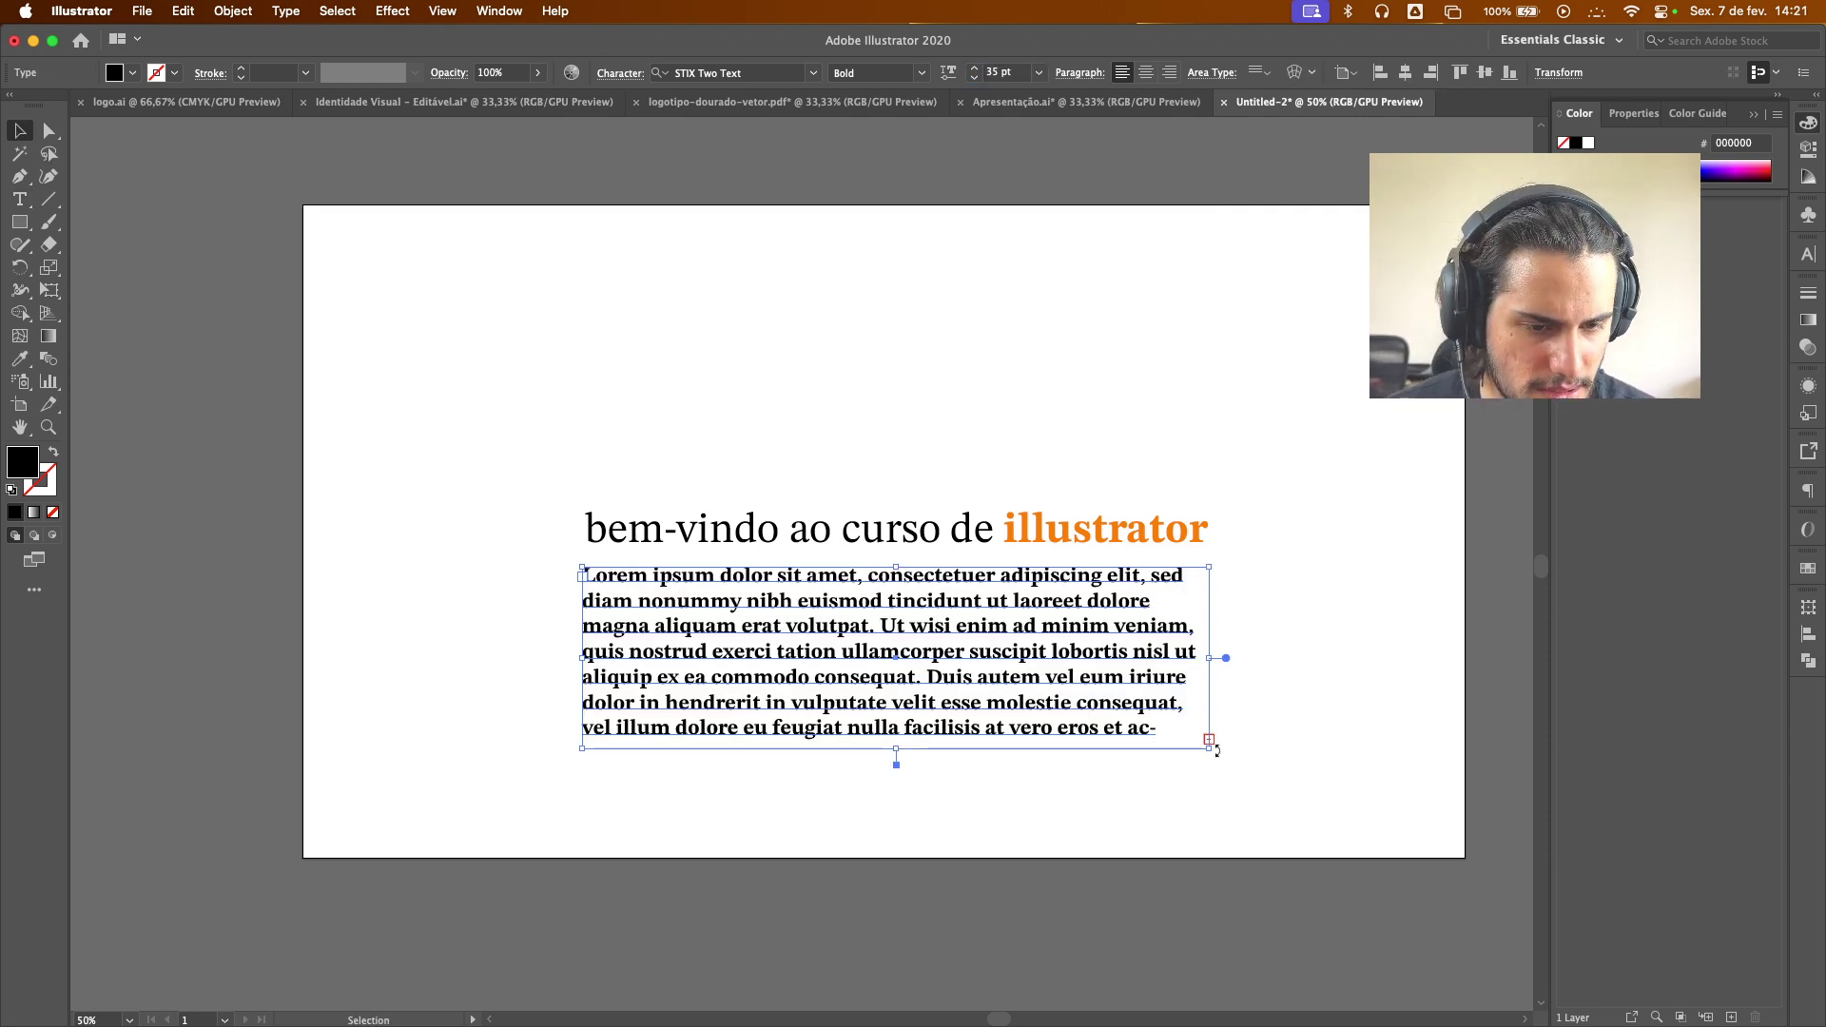
Change the font style of the placeholder text to Regular and keep its frame selected
scroll(1217, 740, up, 6)
scroll(1164, 731, down, 6)
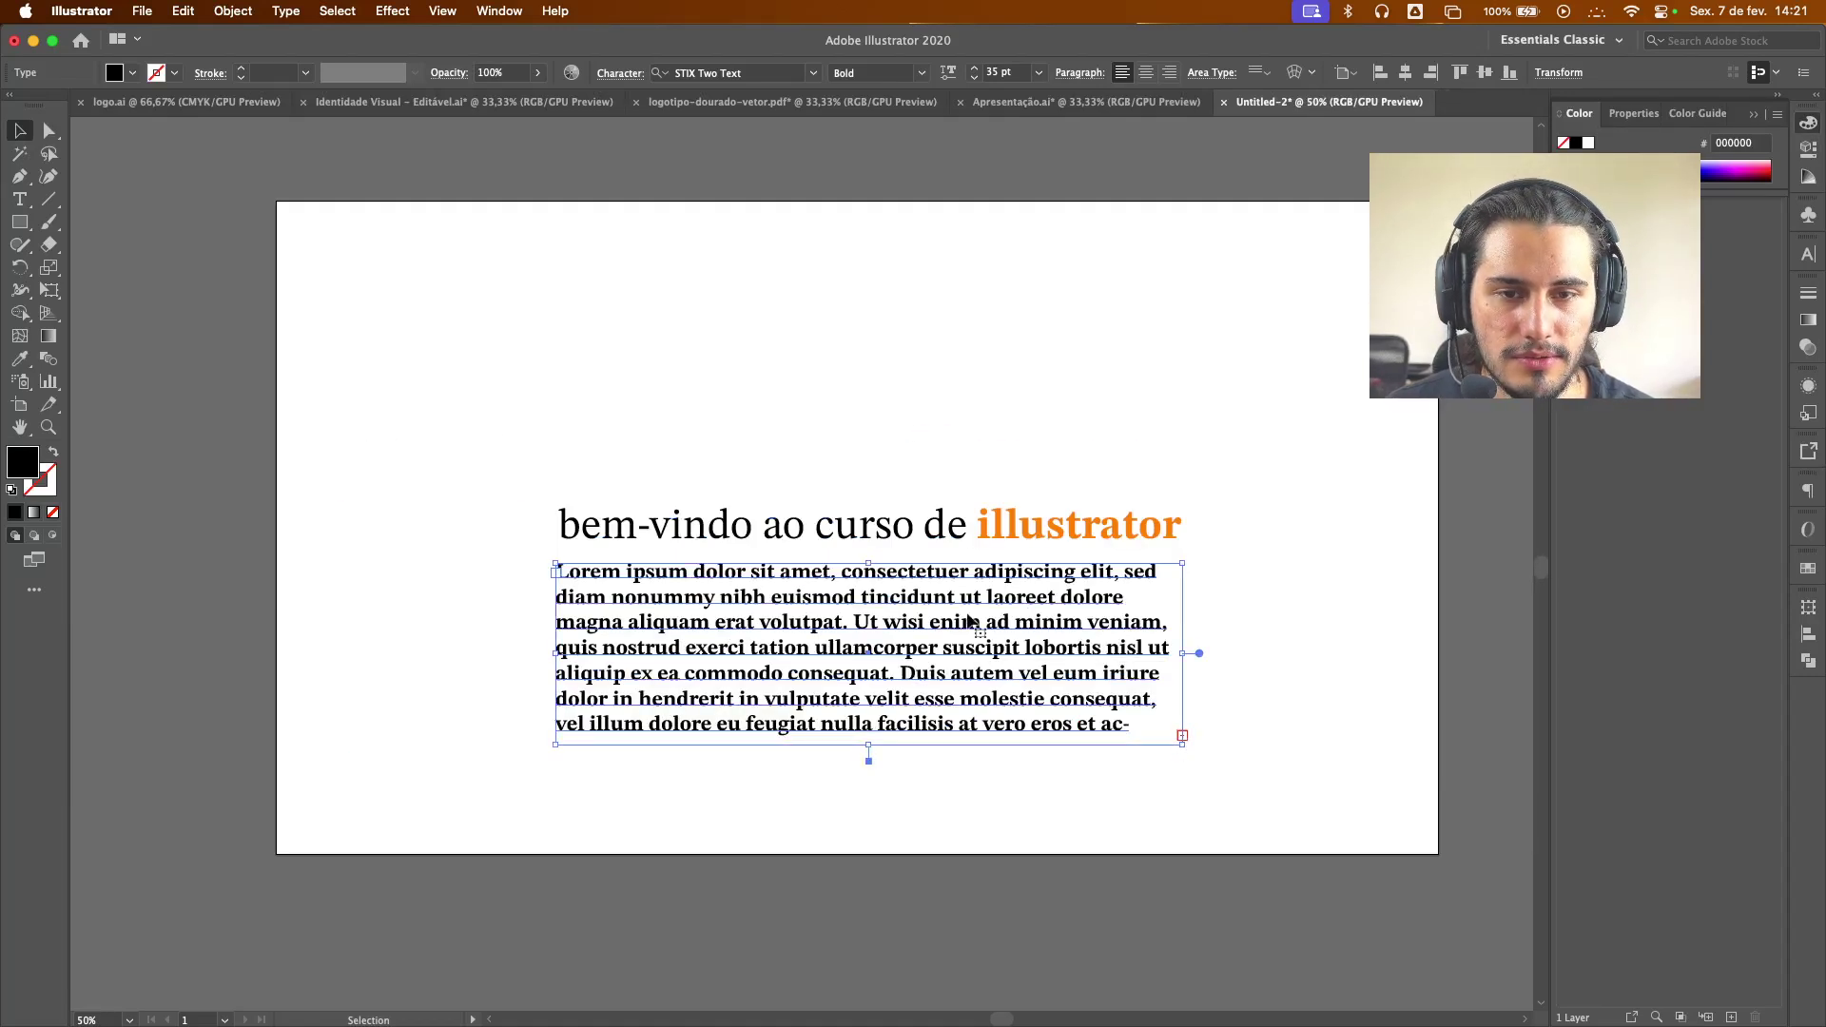
click(922, 76)
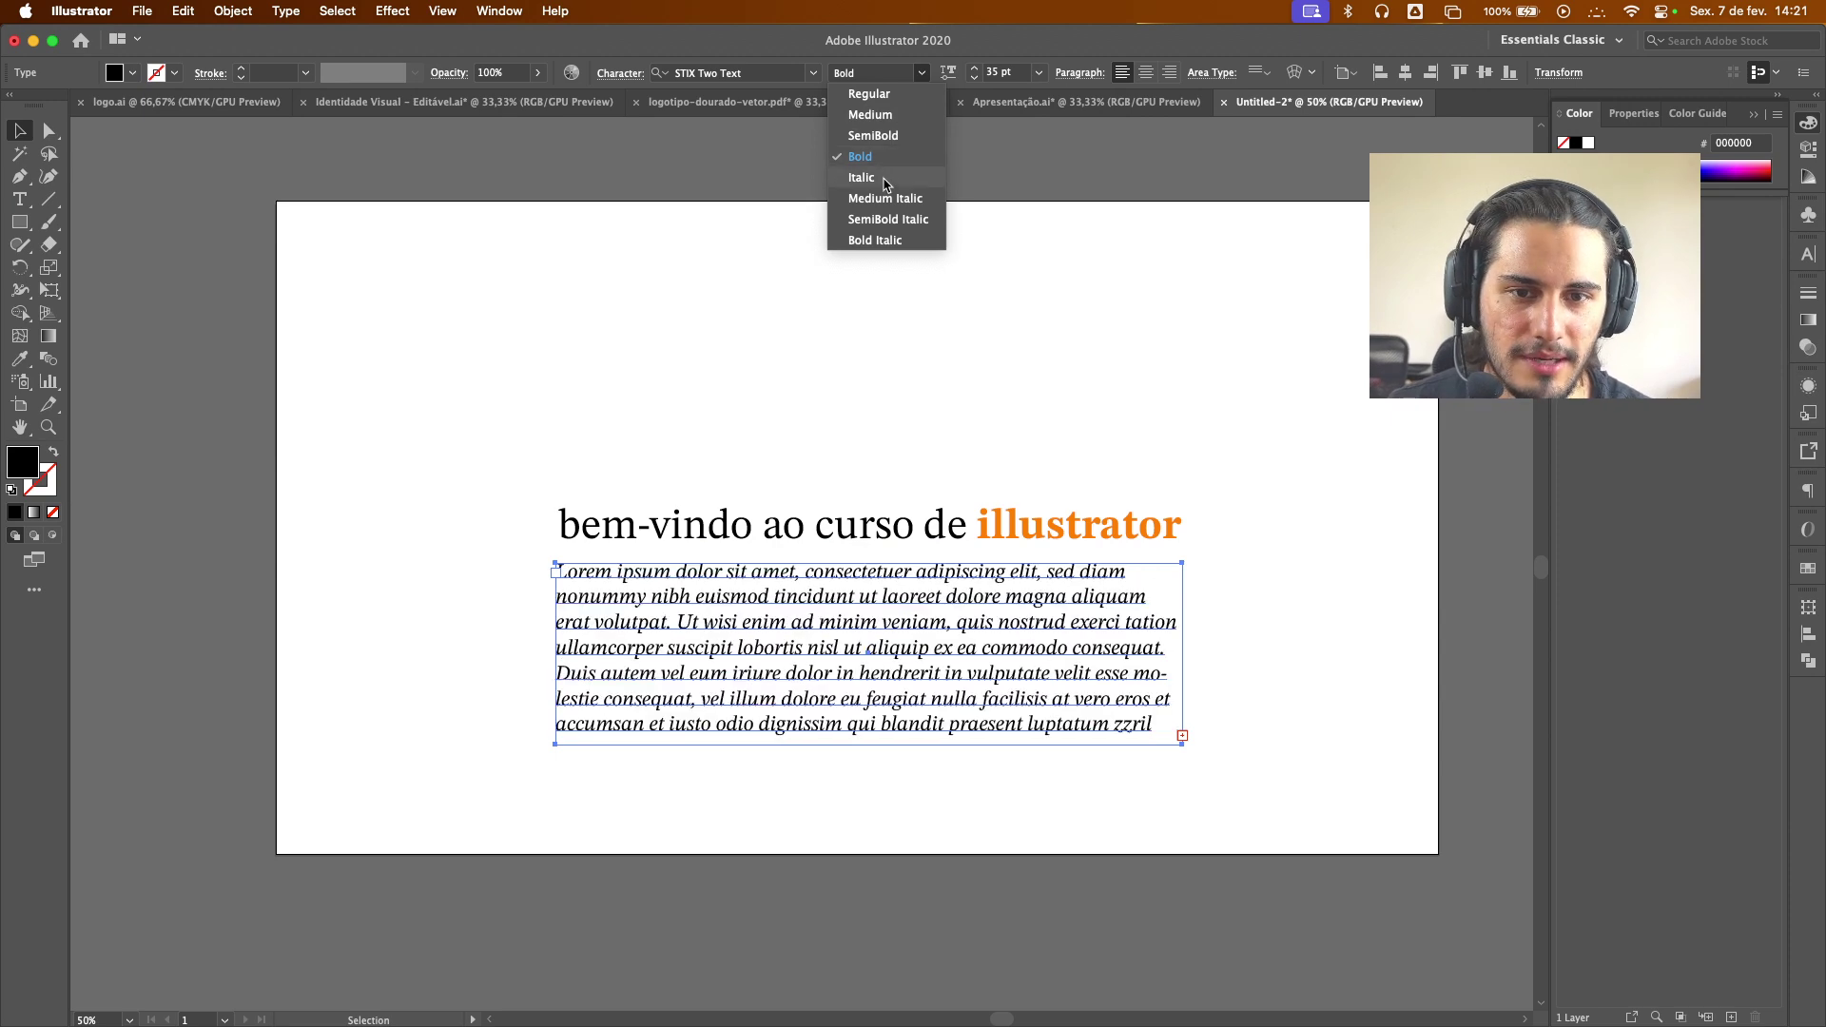
click(887, 96)
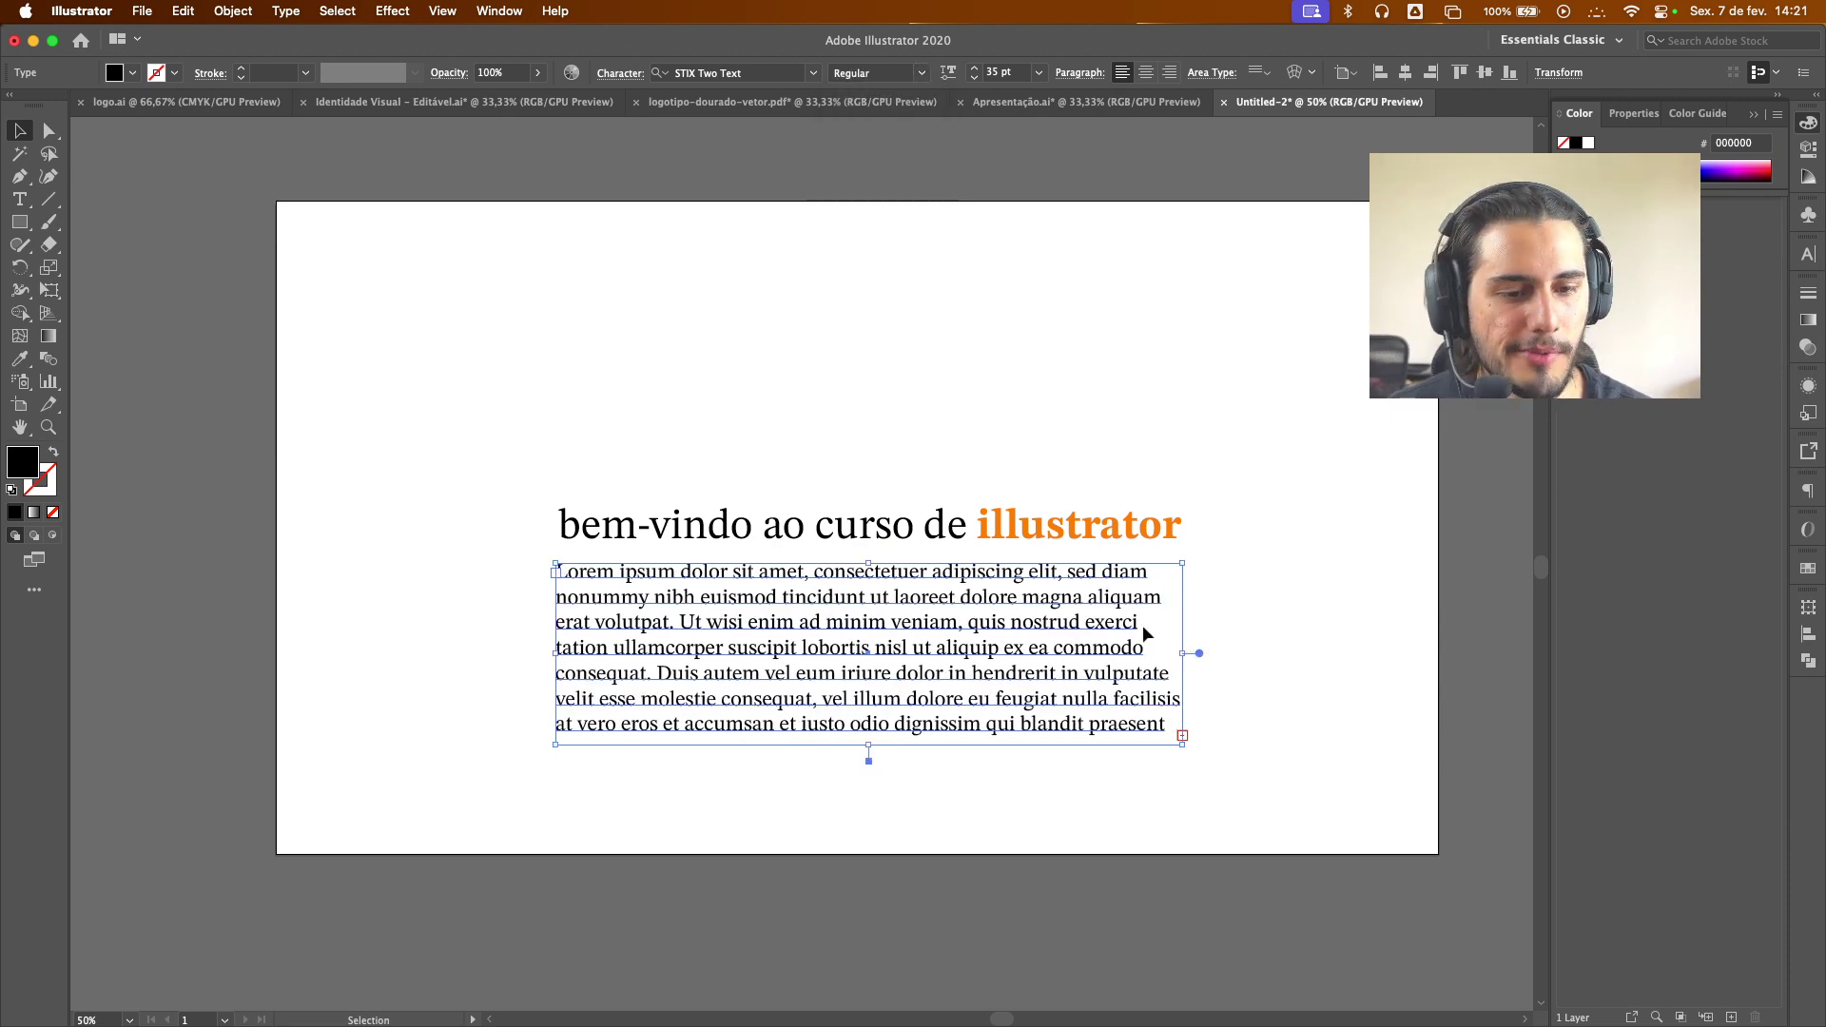
click(1170, 729)
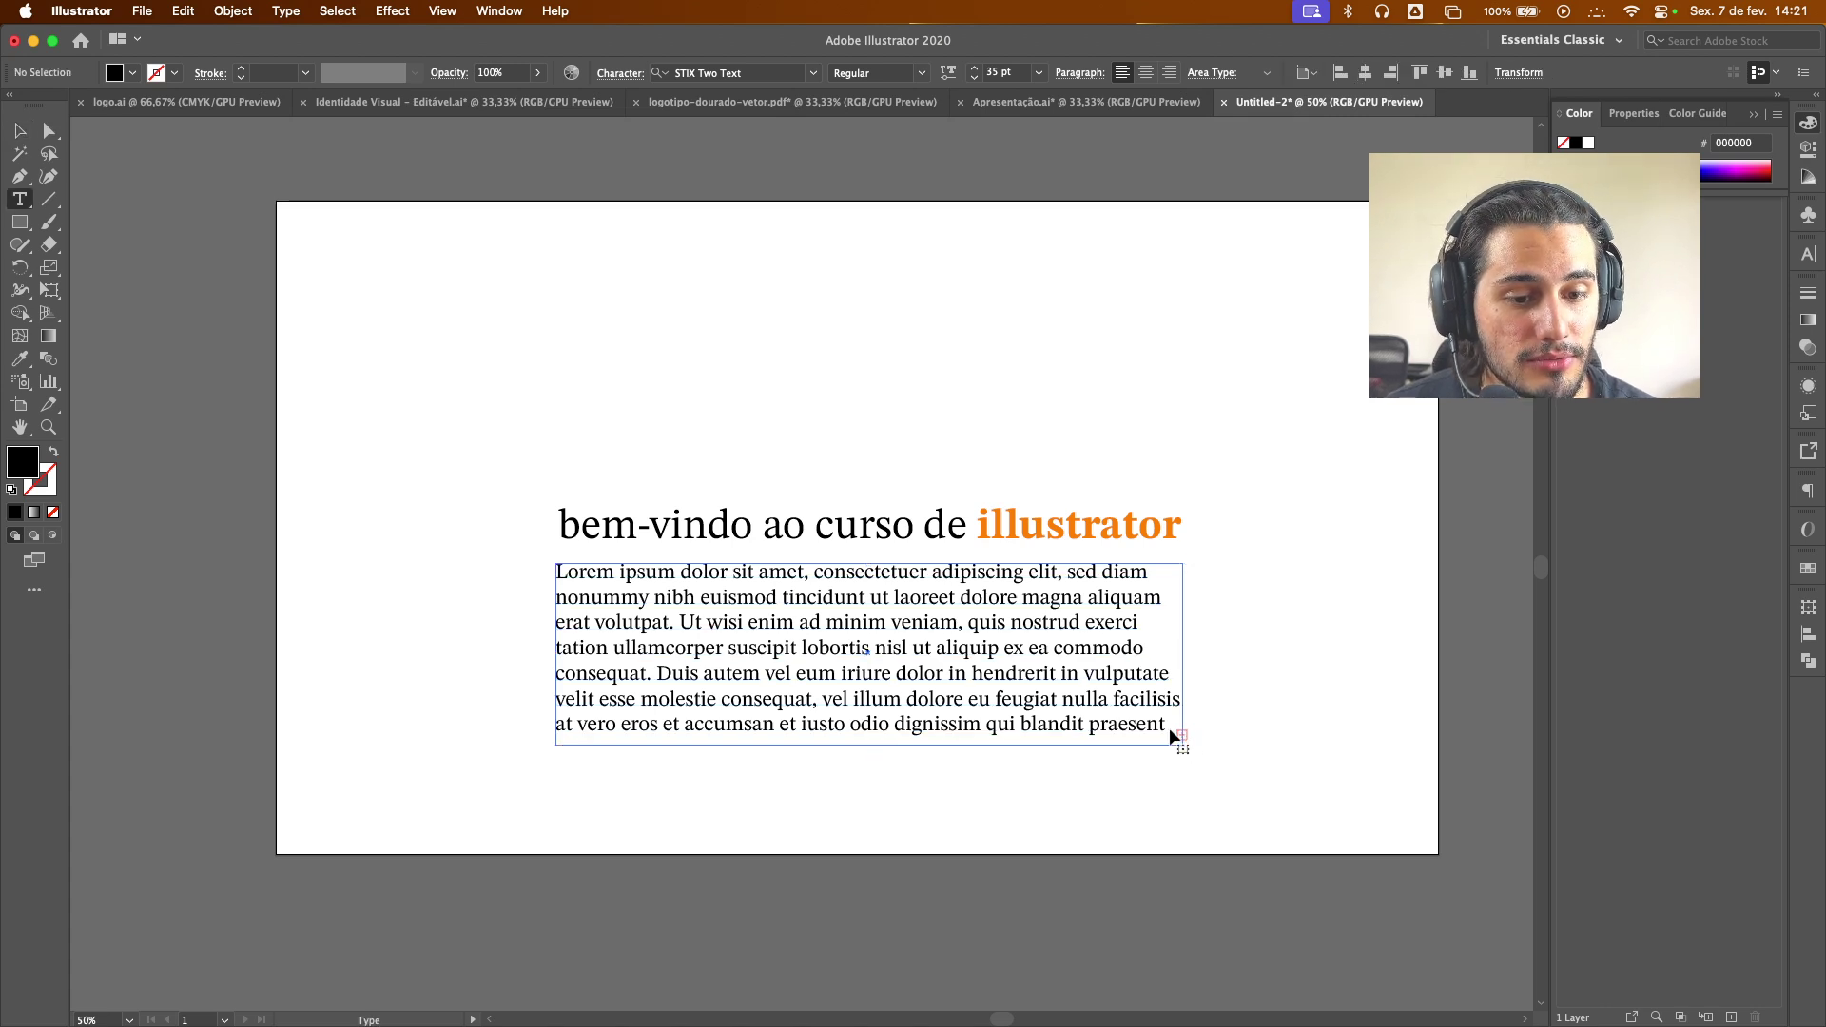
click(23, 132)
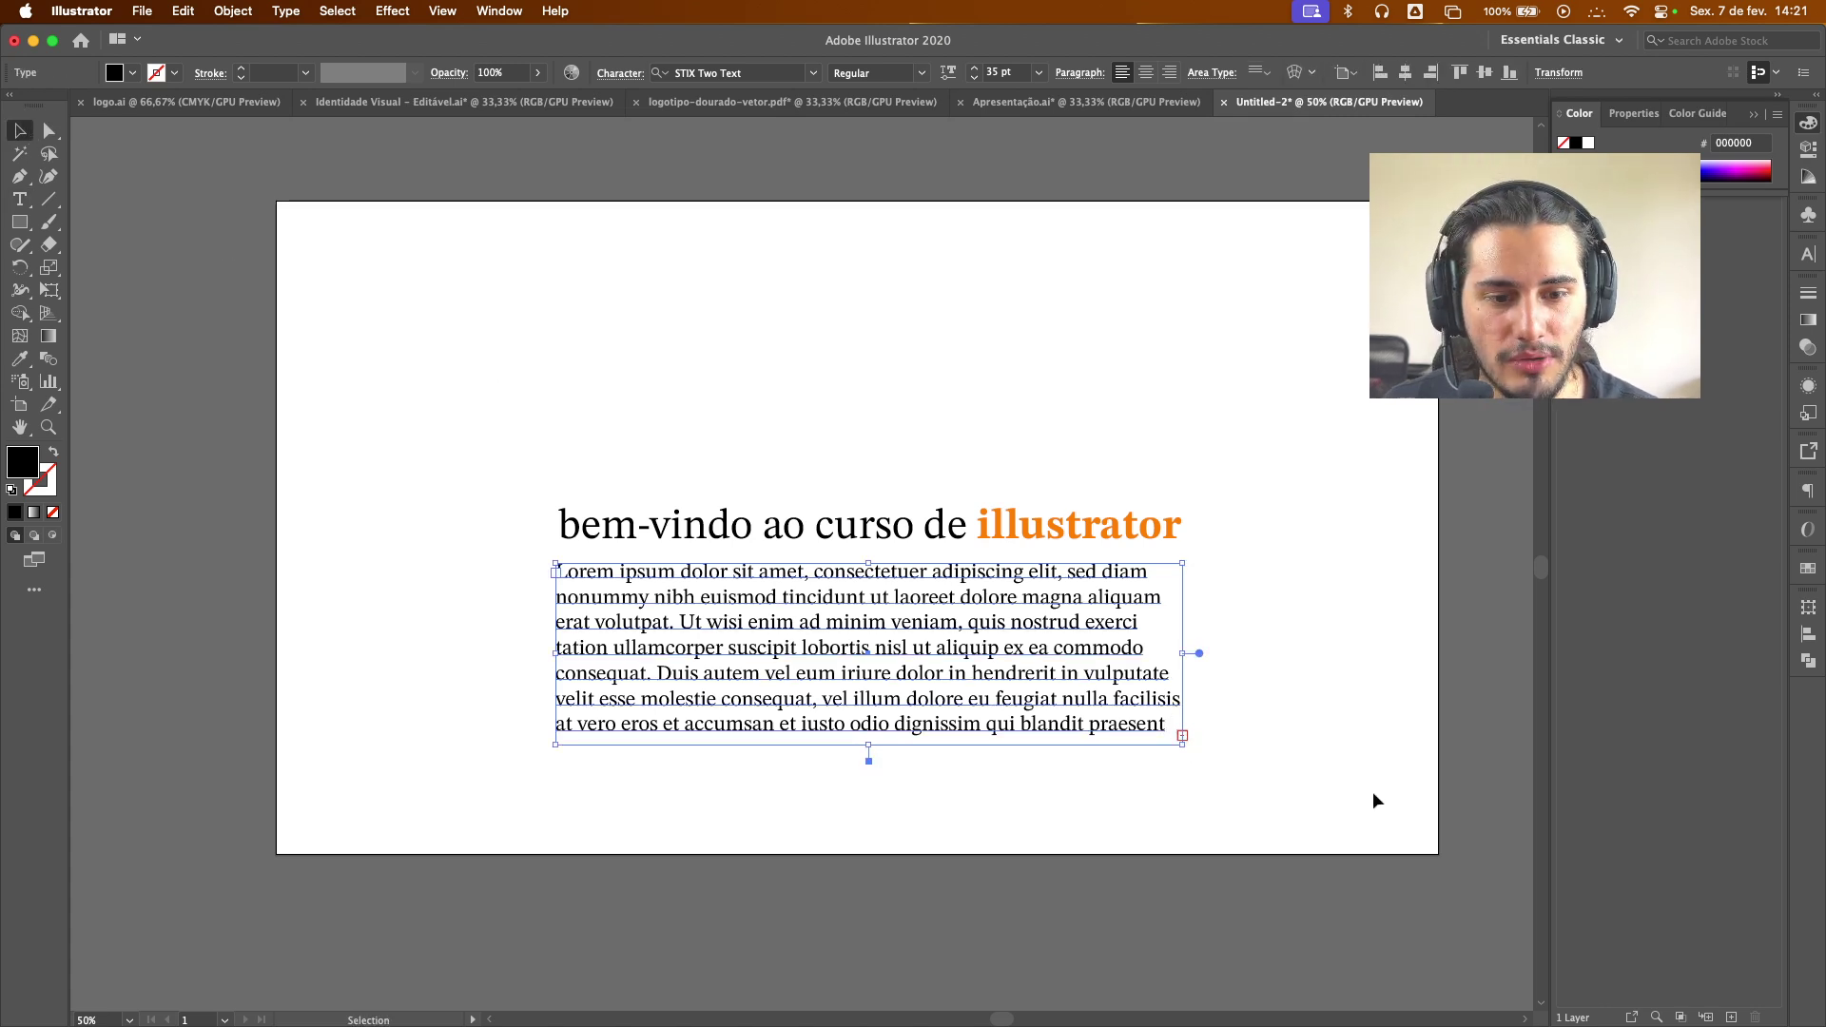
Delete the placeholder text after the second Lorem ipsum paragraph and fit the frame's height to the remaining text
drag(869, 749, 871, 987)
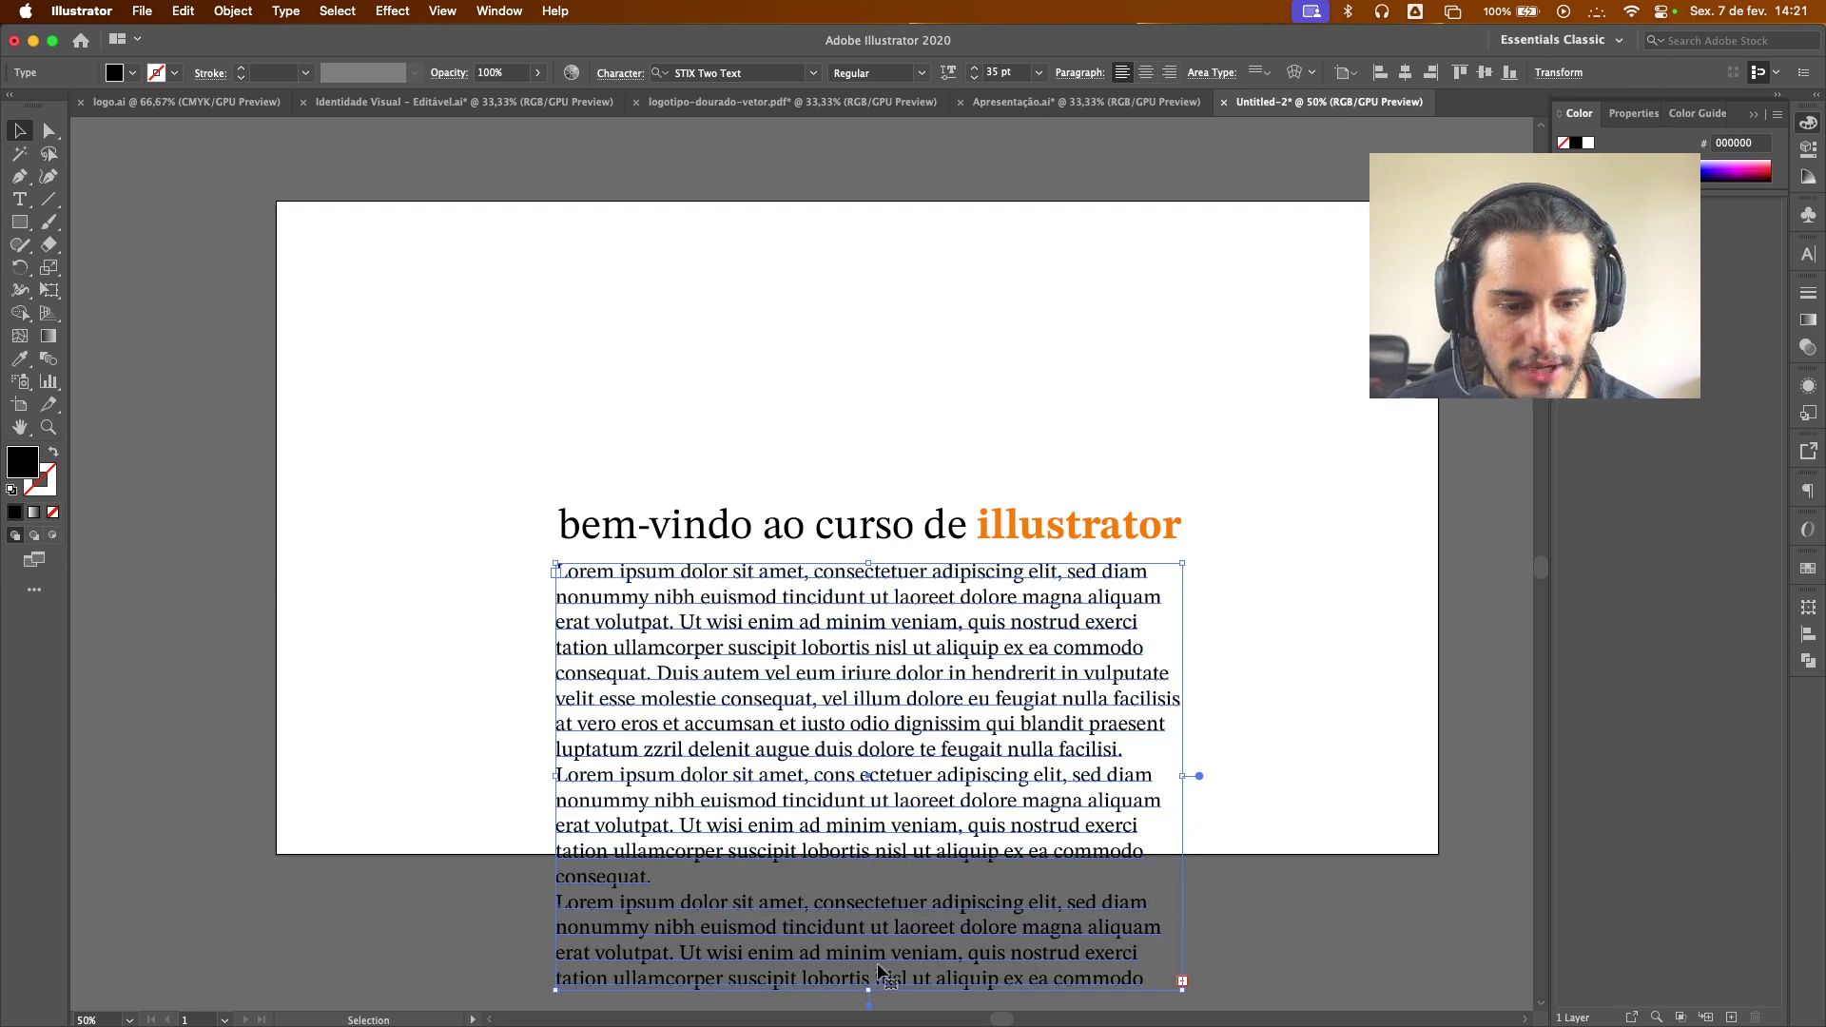
scroll(874, 974, down, 2)
double_click(913, 889)
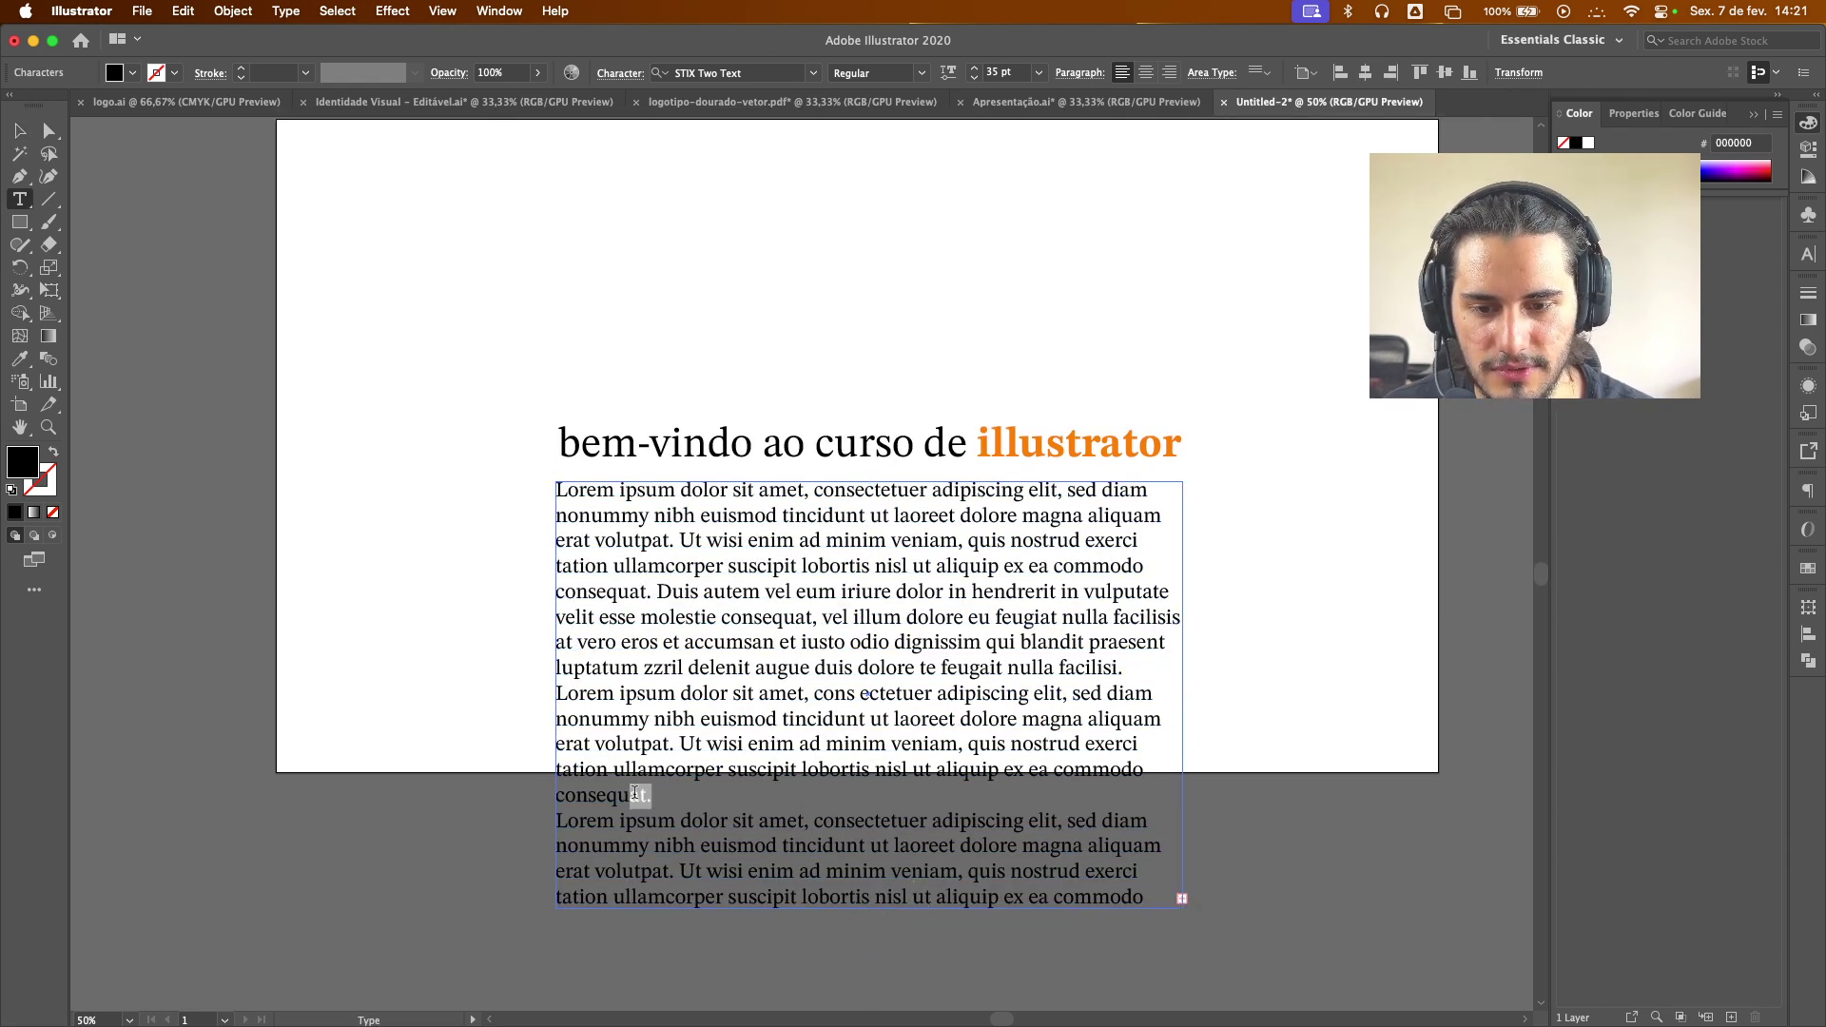
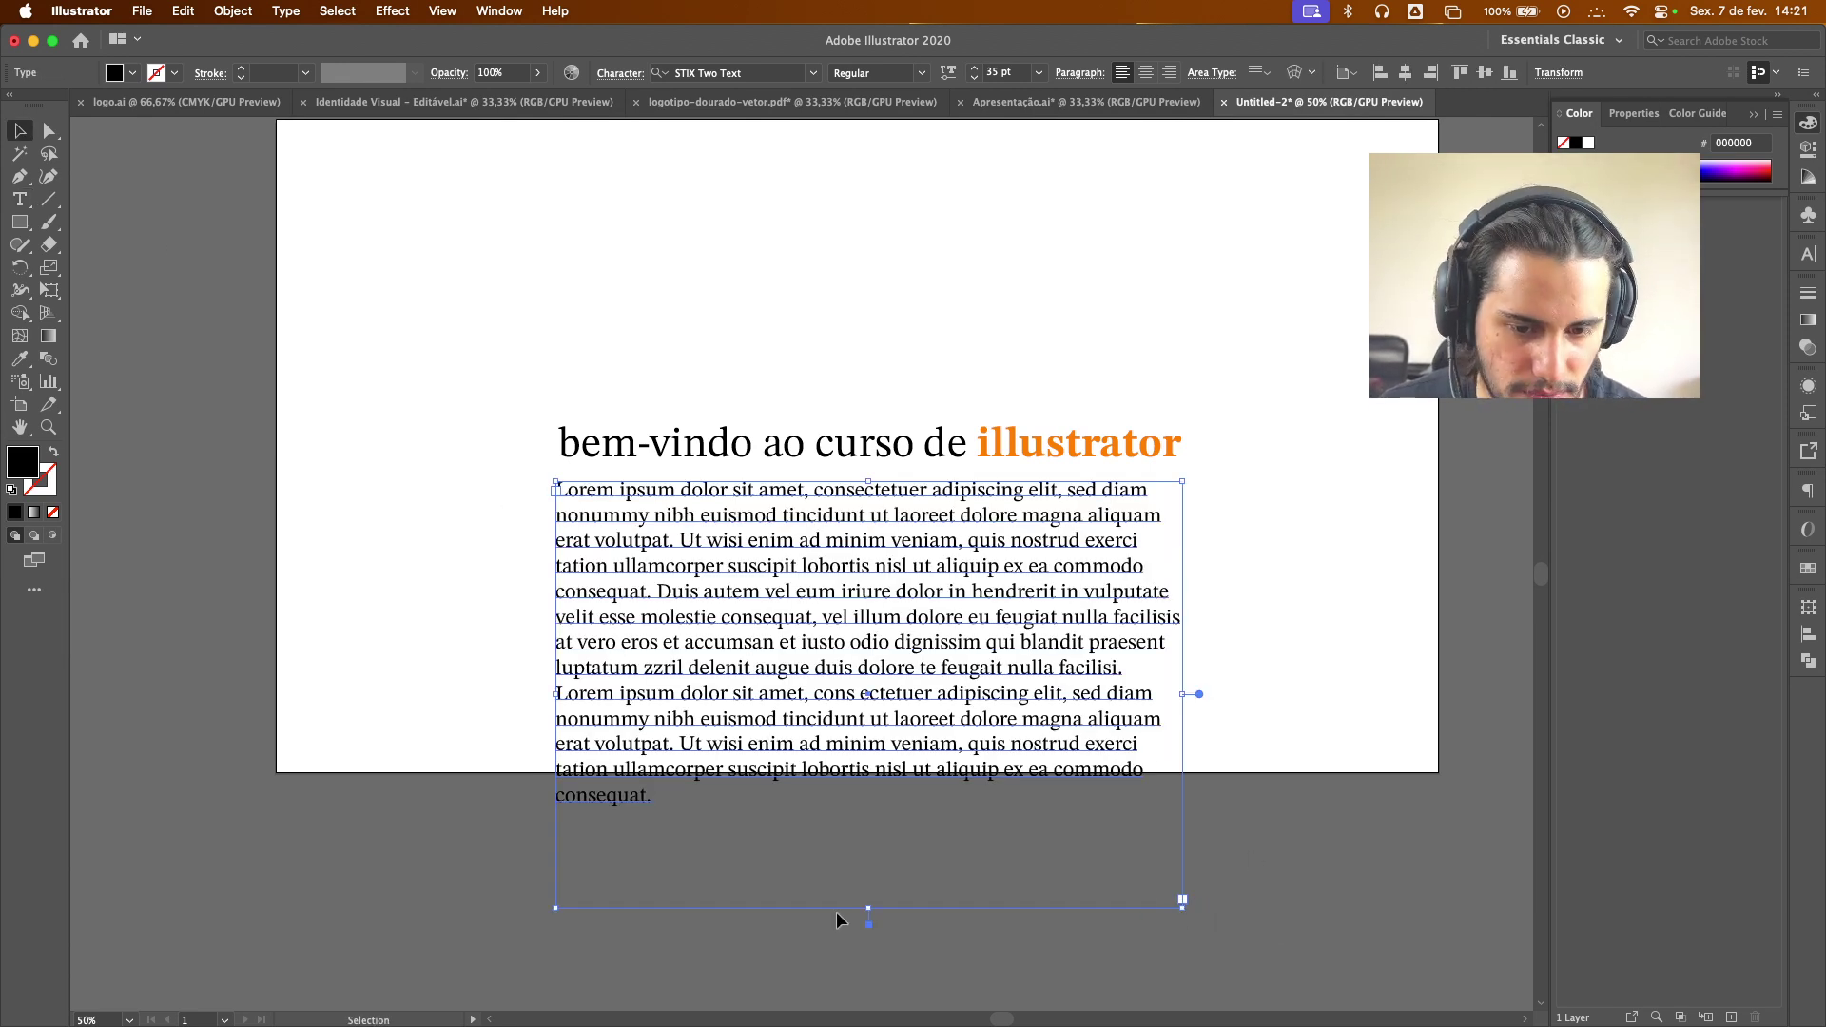
drag(866, 911, 866, 808)
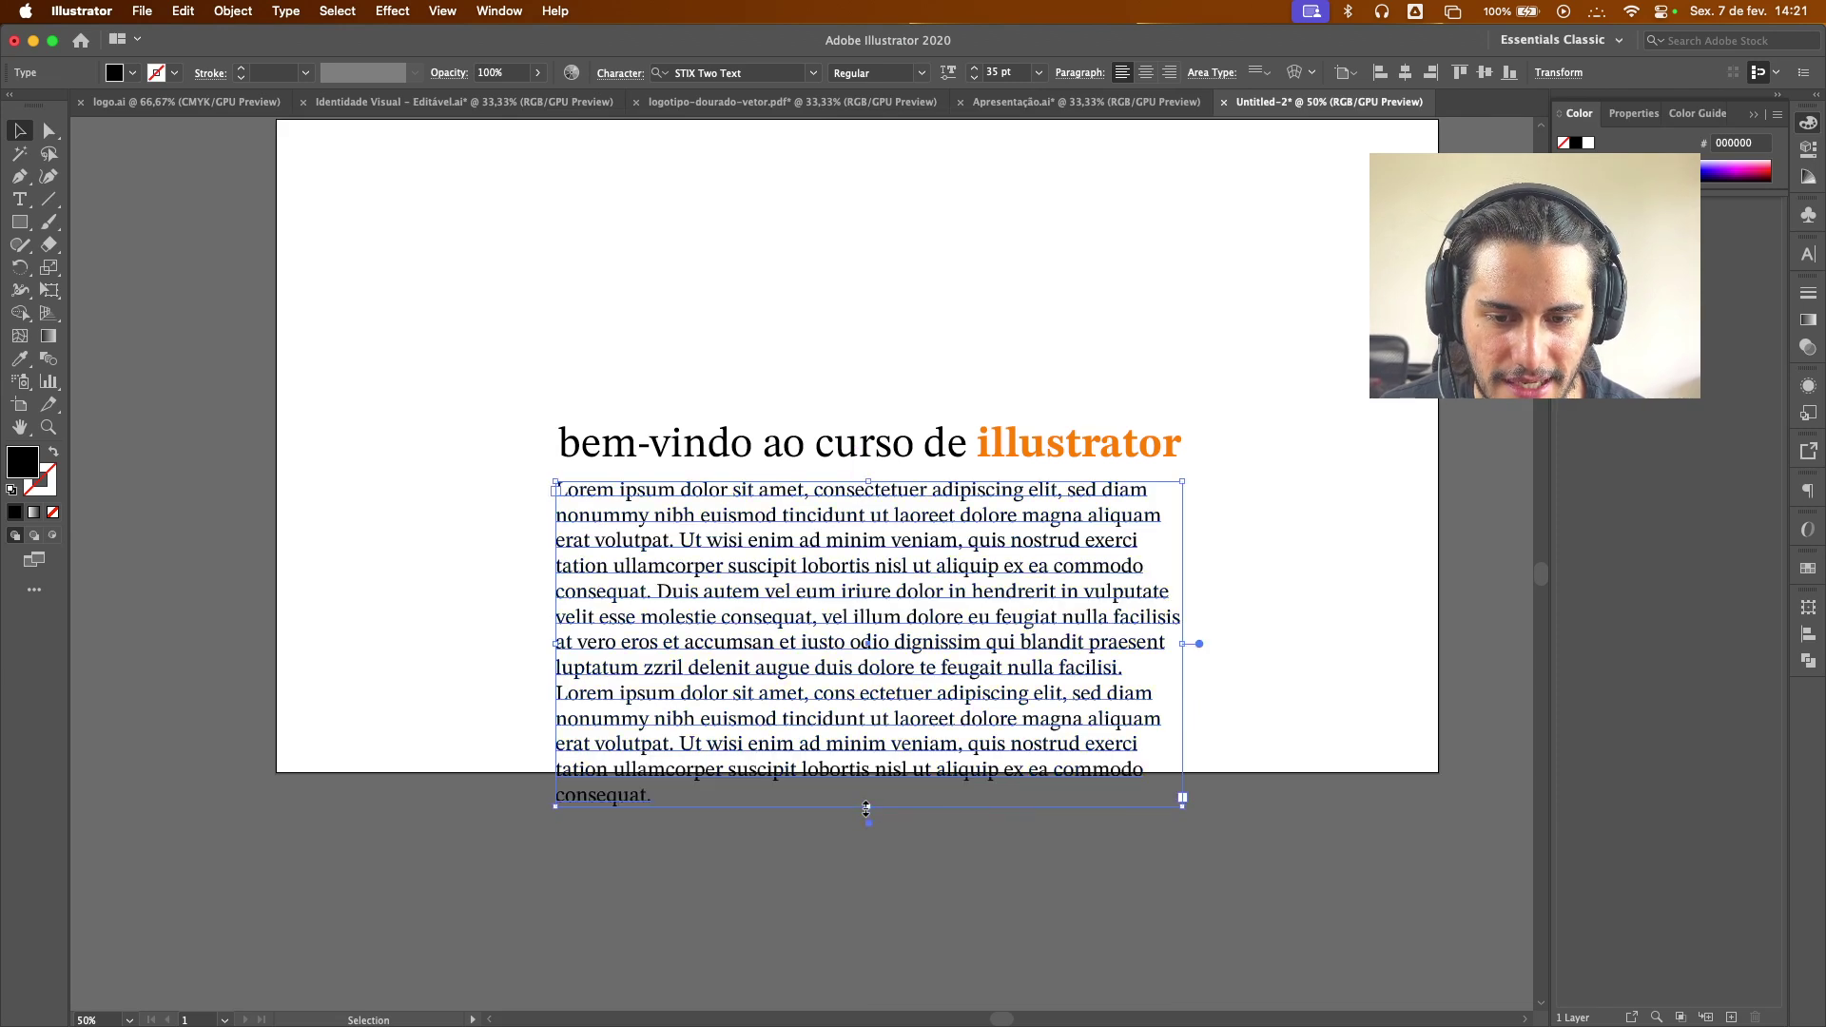
Group the heading with the placeholder text, centre the group vertically and horizontally on the artboard, and deselect it
click(1213, 409)
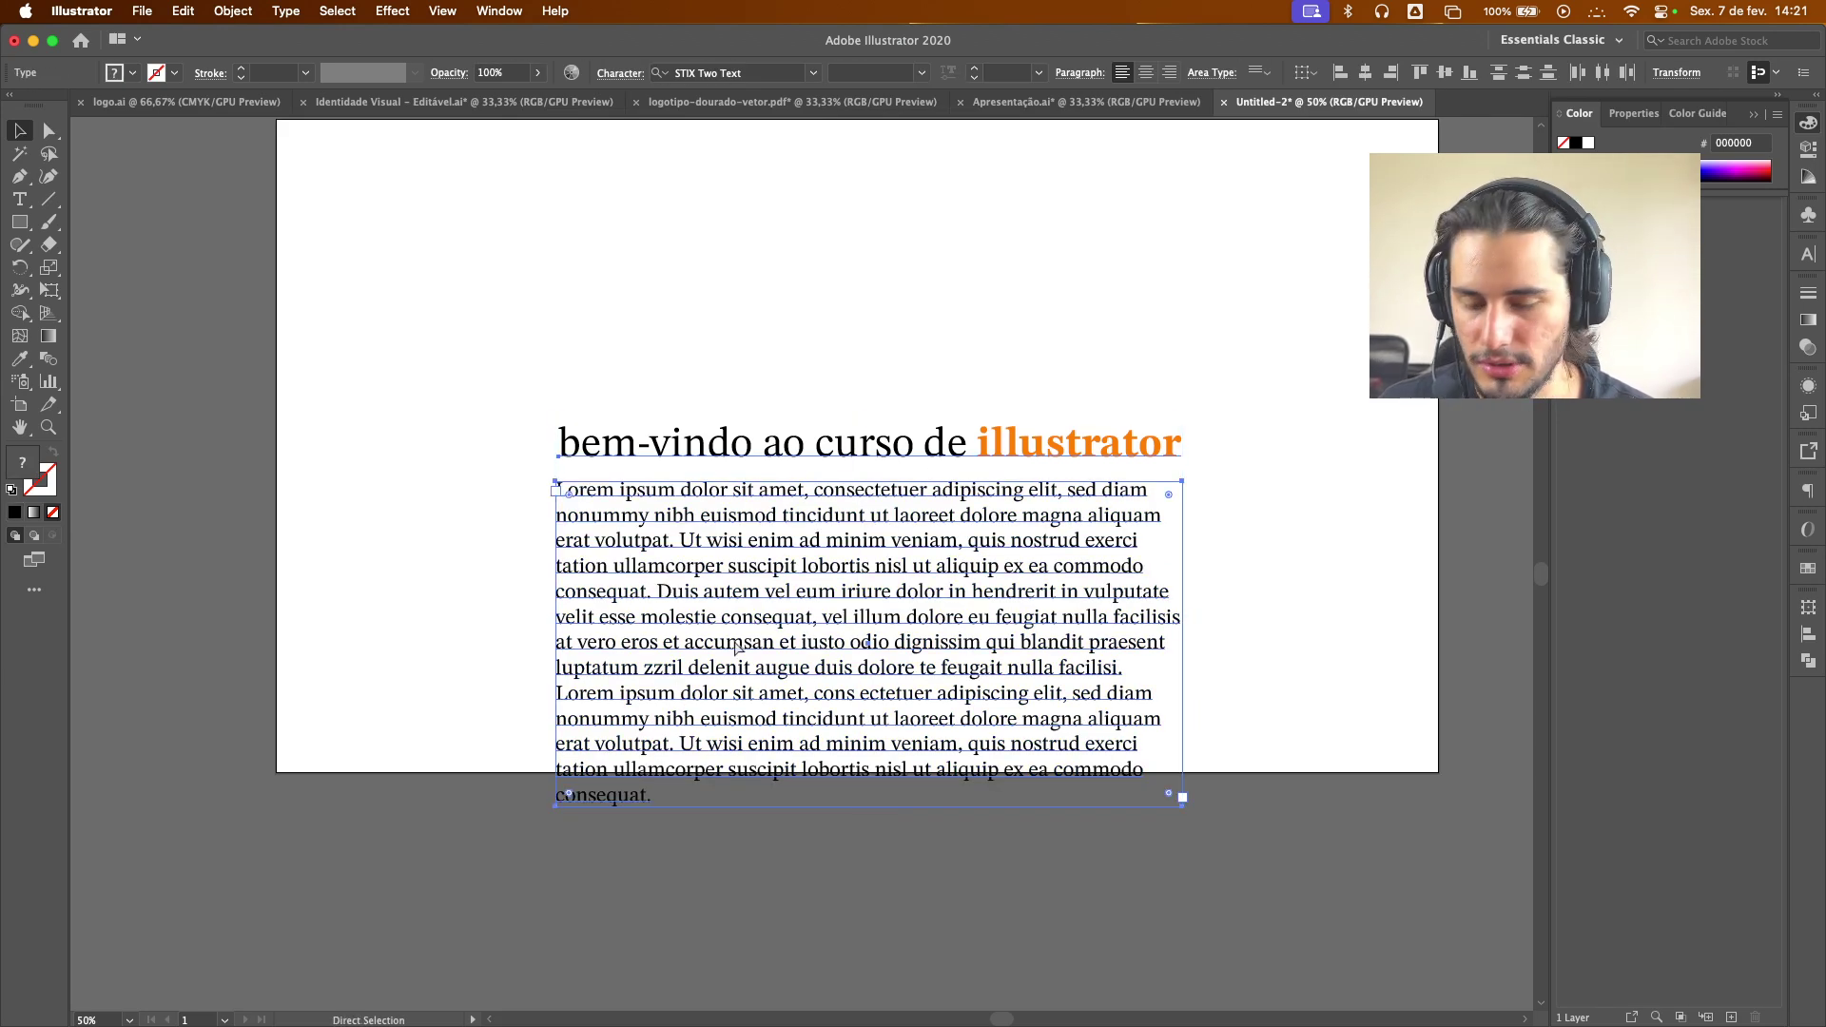
key(super+g)
click(1485, 72)
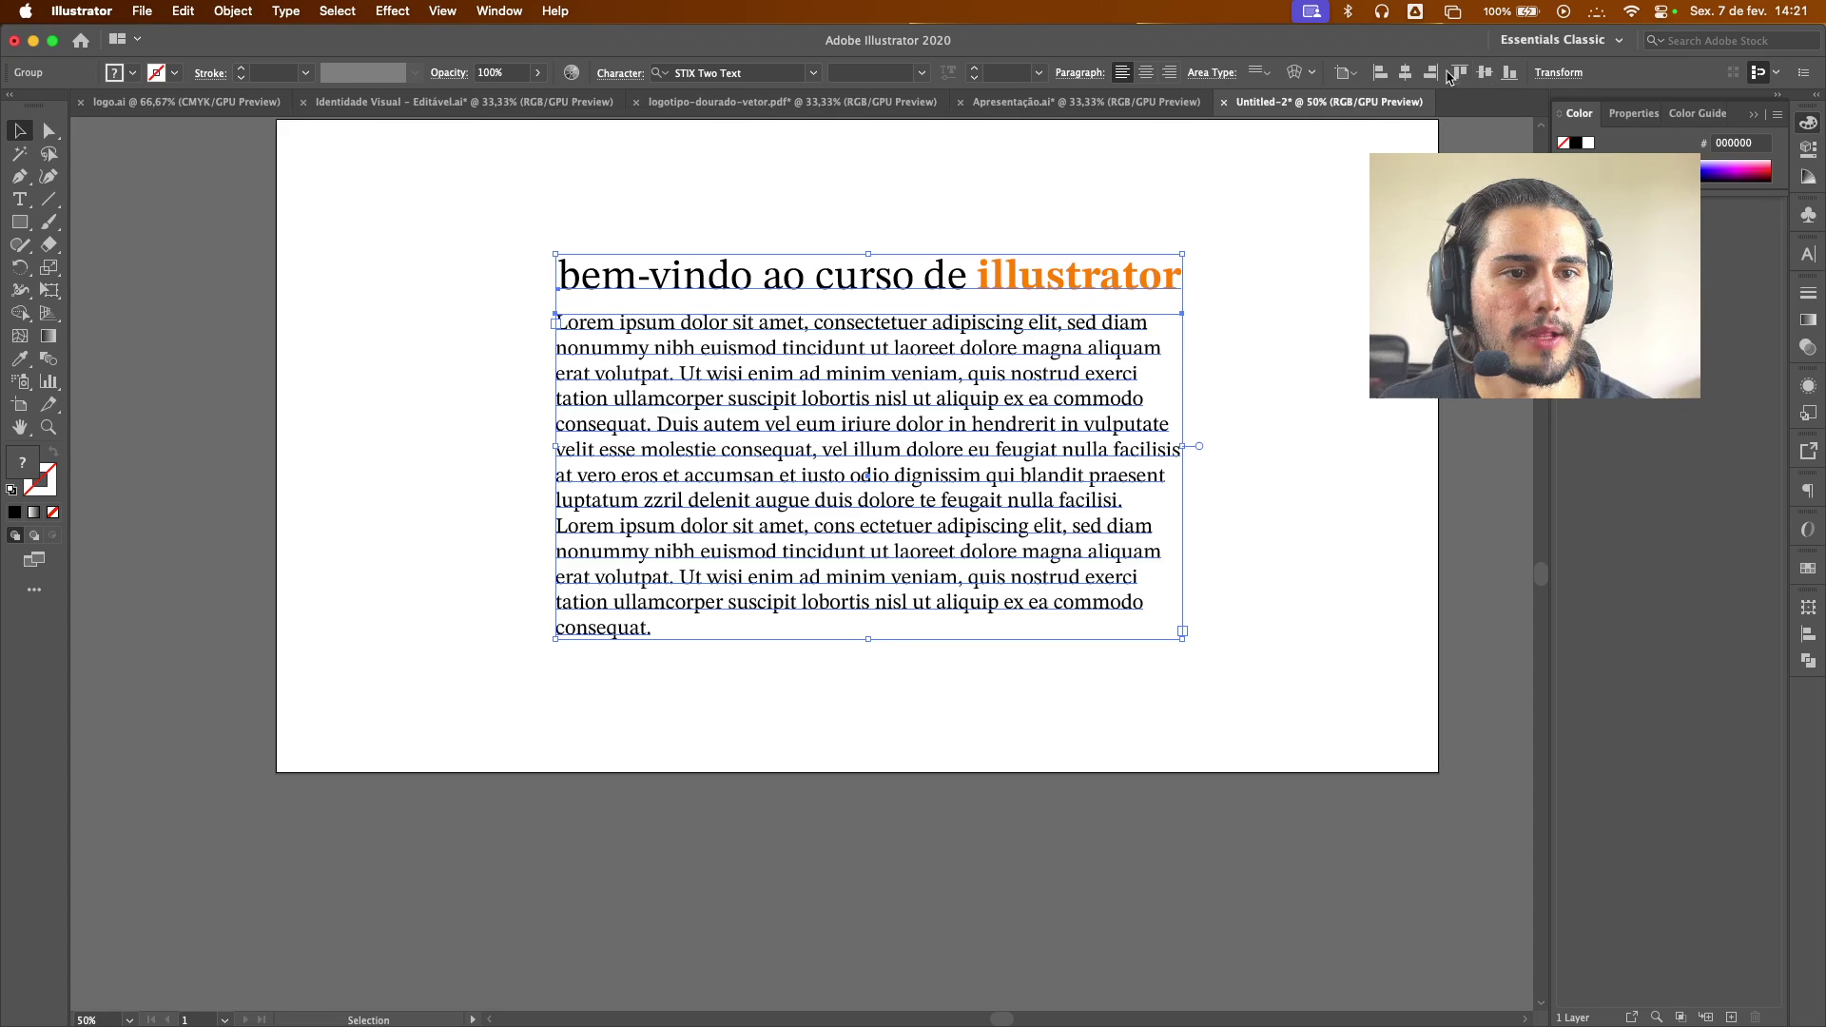
click(1404, 72)
click(1289, 342)
Shorten the placeholder text frame by about two lines so the text overflows, and lengthen it again to fit all the text
scroll(998, 546, up, 3)
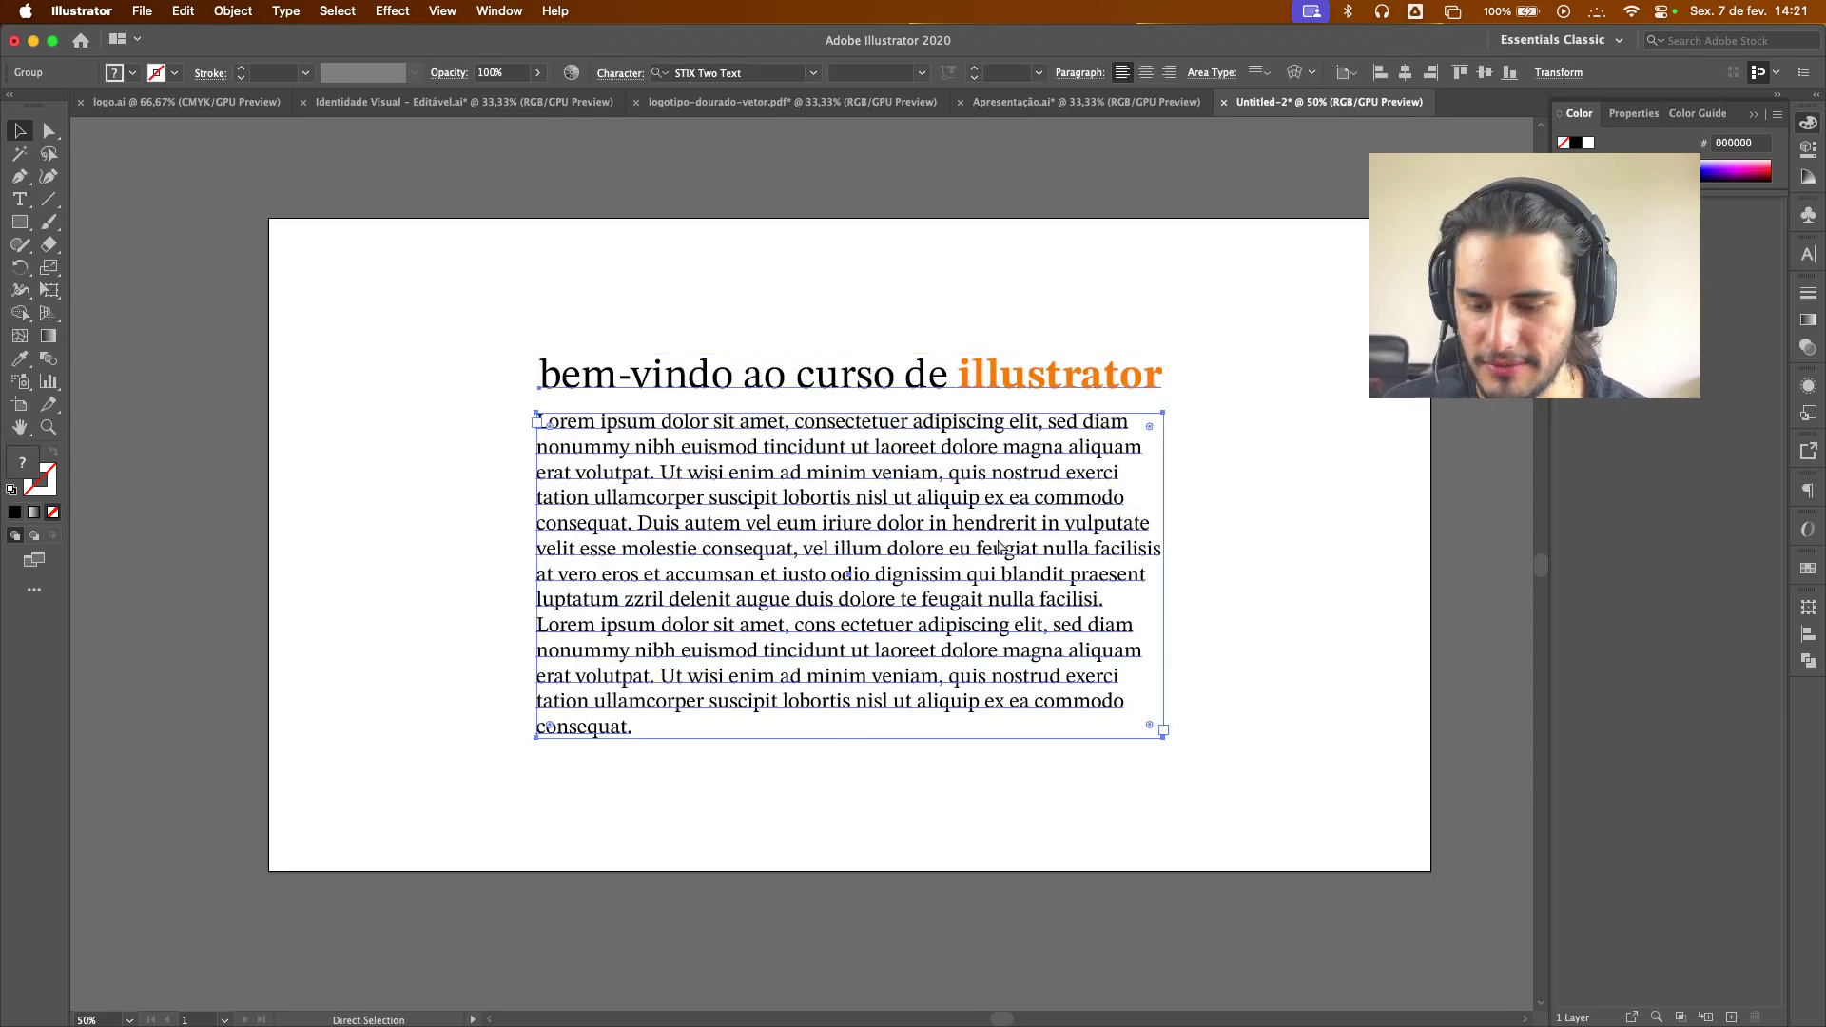
scroll(1179, 670, up, 2)
click(1009, 723)
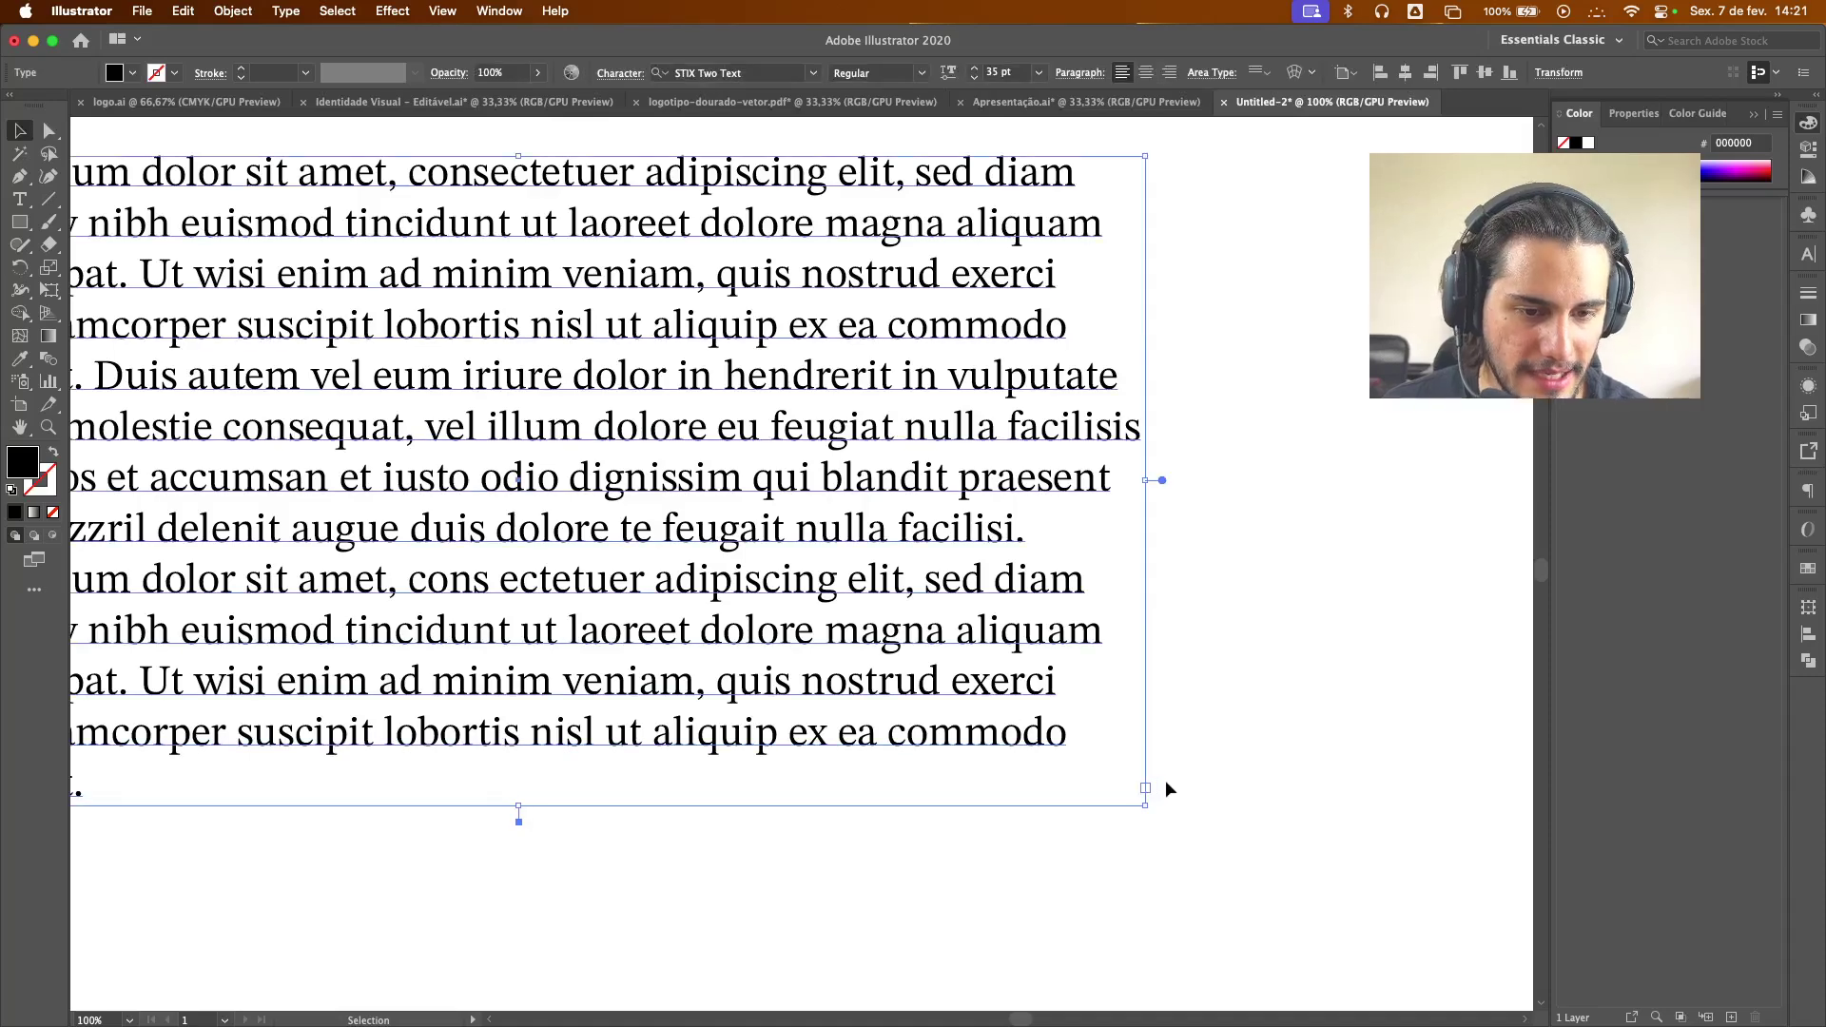
scroll(1166, 780, down, 2)
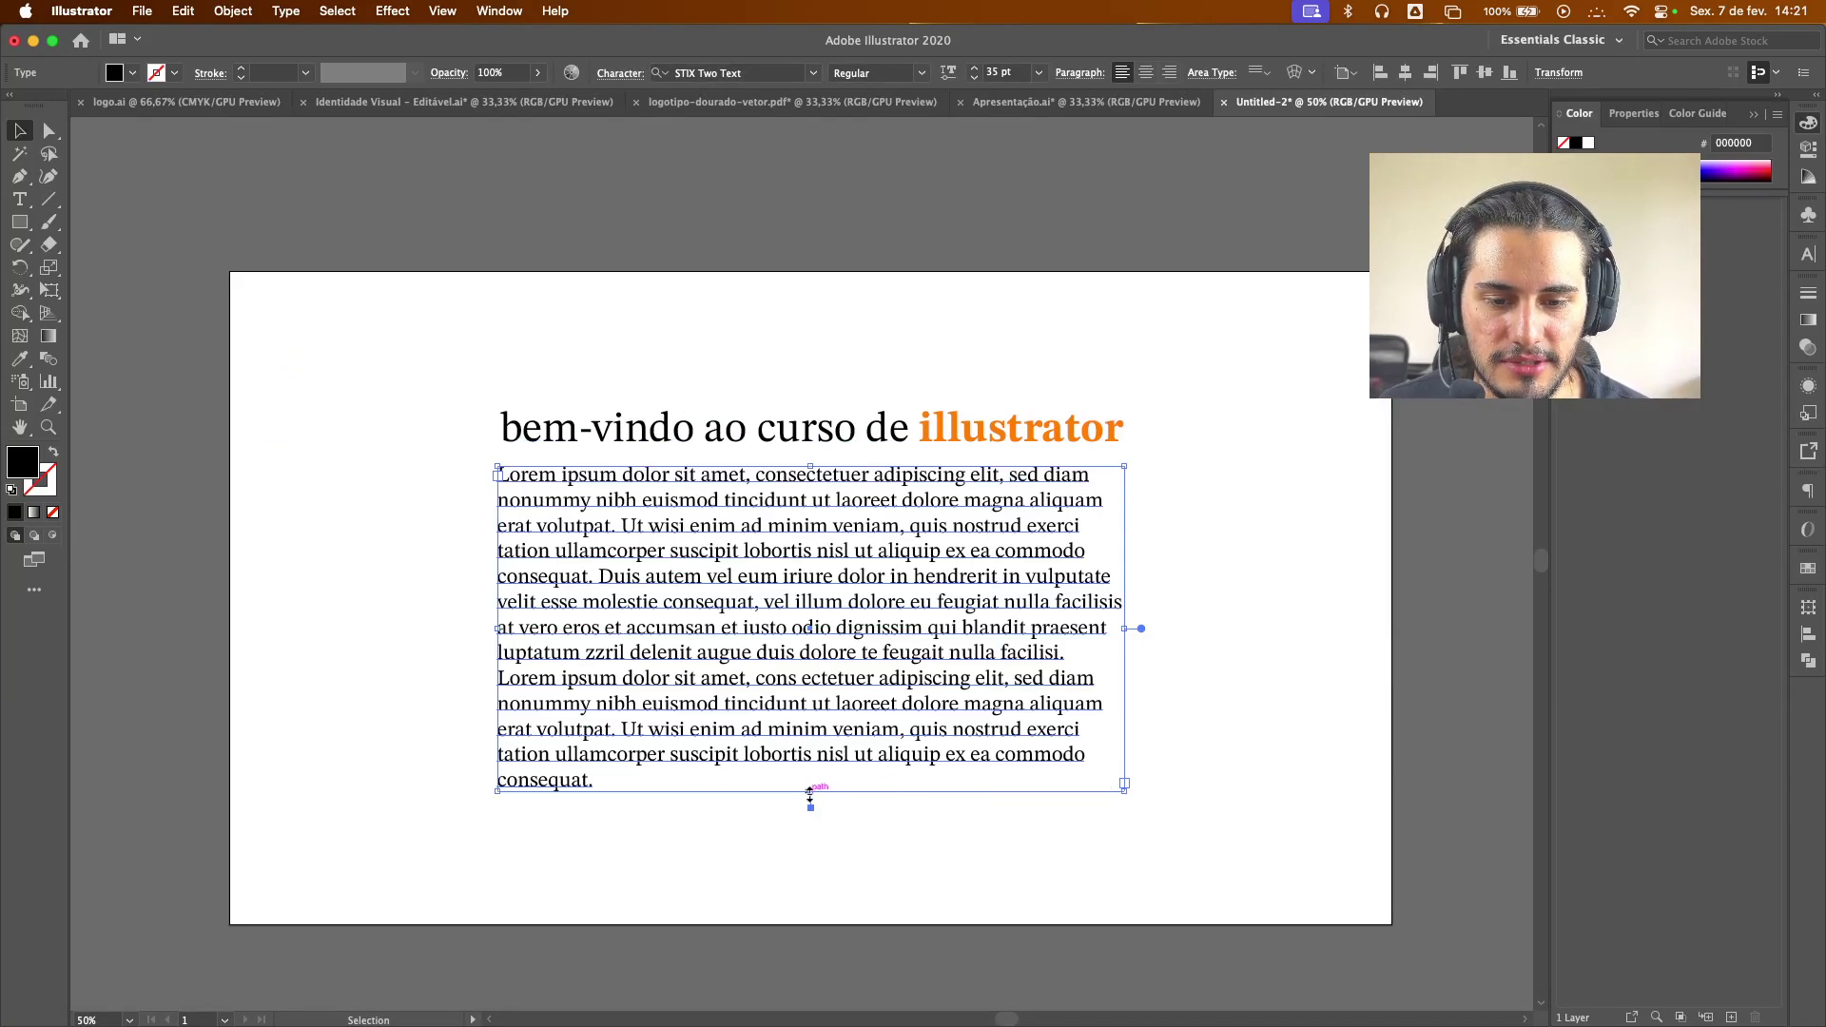
drag(809, 794, 812, 746)
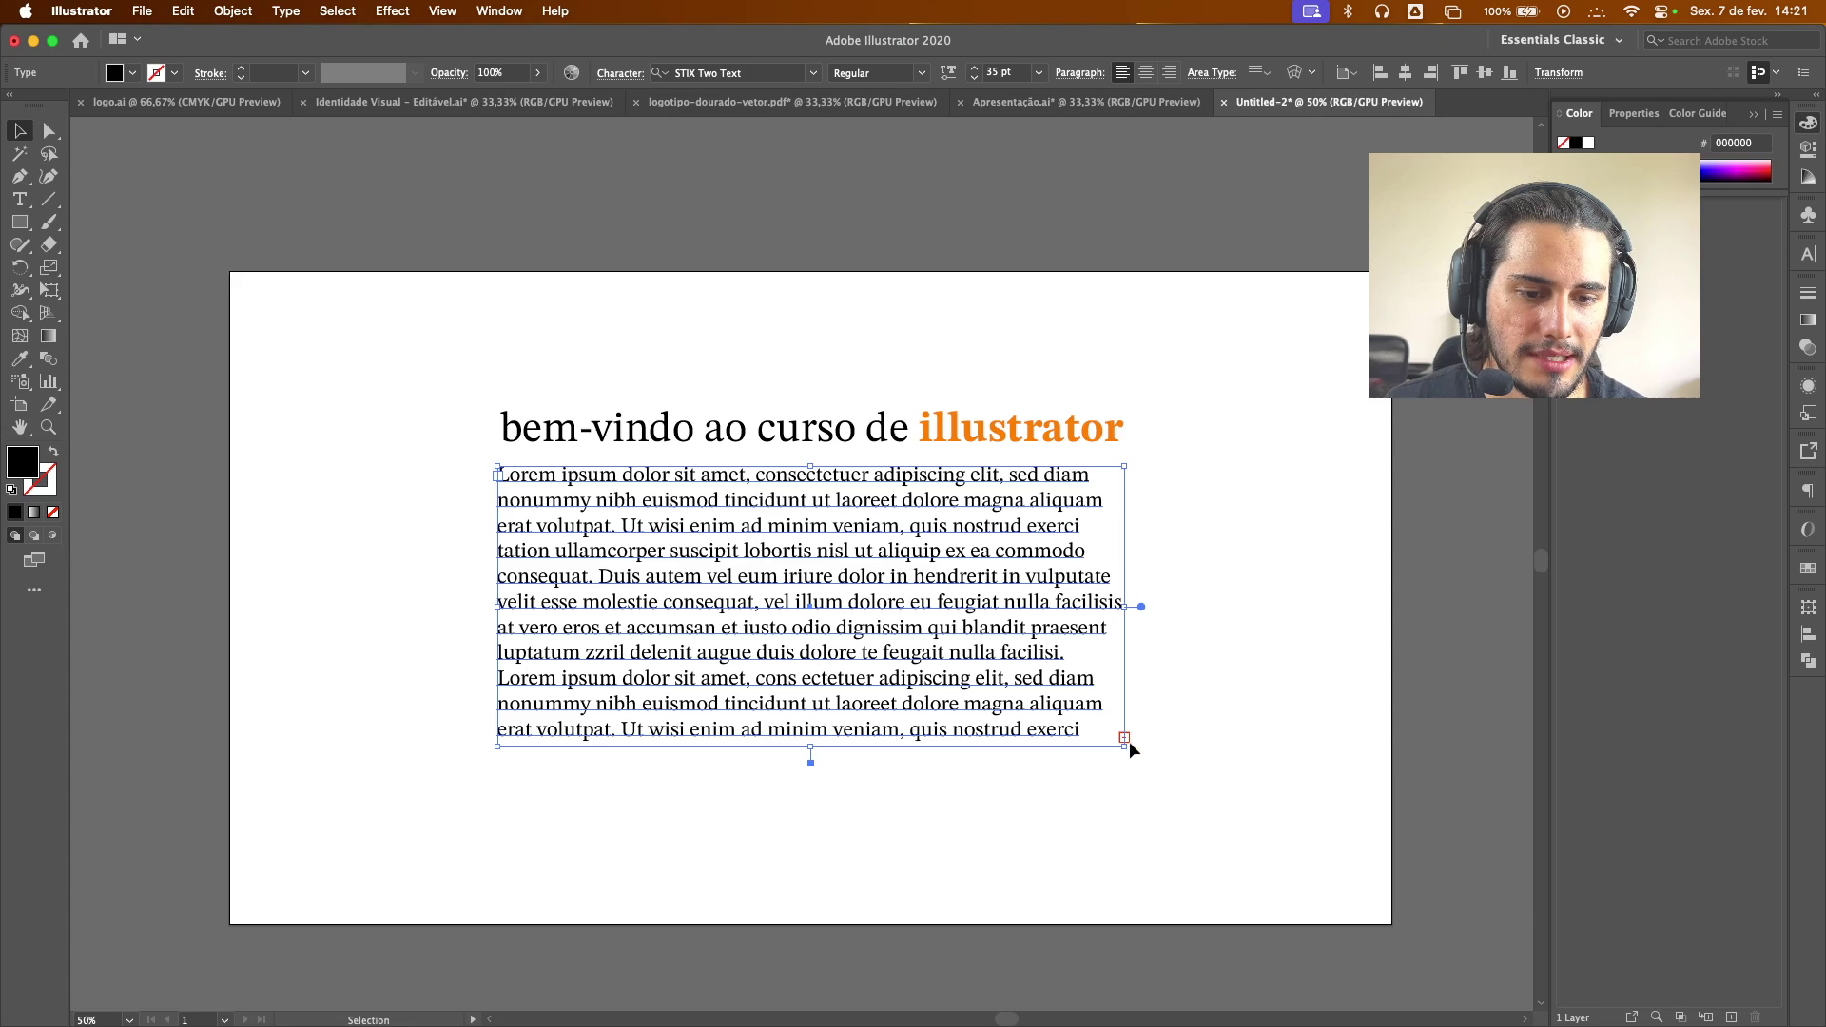
drag(810, 761, 814, 801)
click(1180, 666)
Align the heading and the placeholder text by their horizontal centres, and try aligning their vertical centres before undoing that
drag(1183, 369, 628, 820)
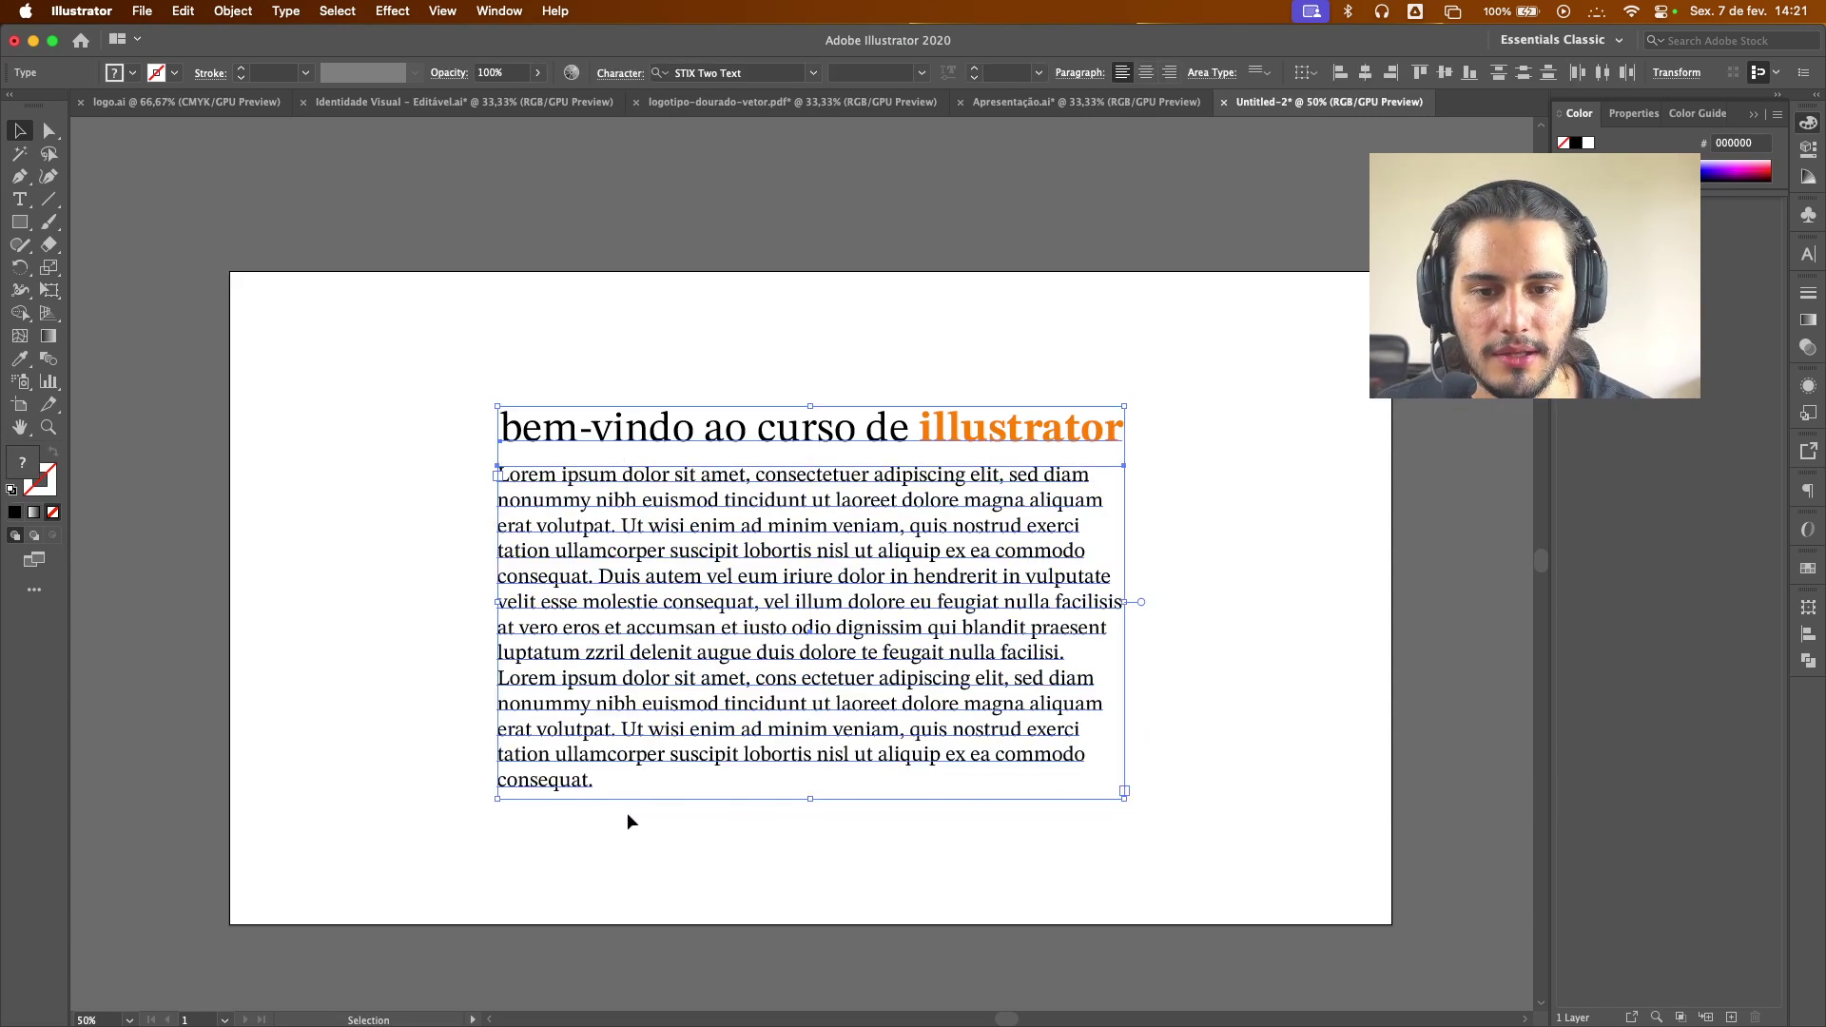
click(1366, 75)
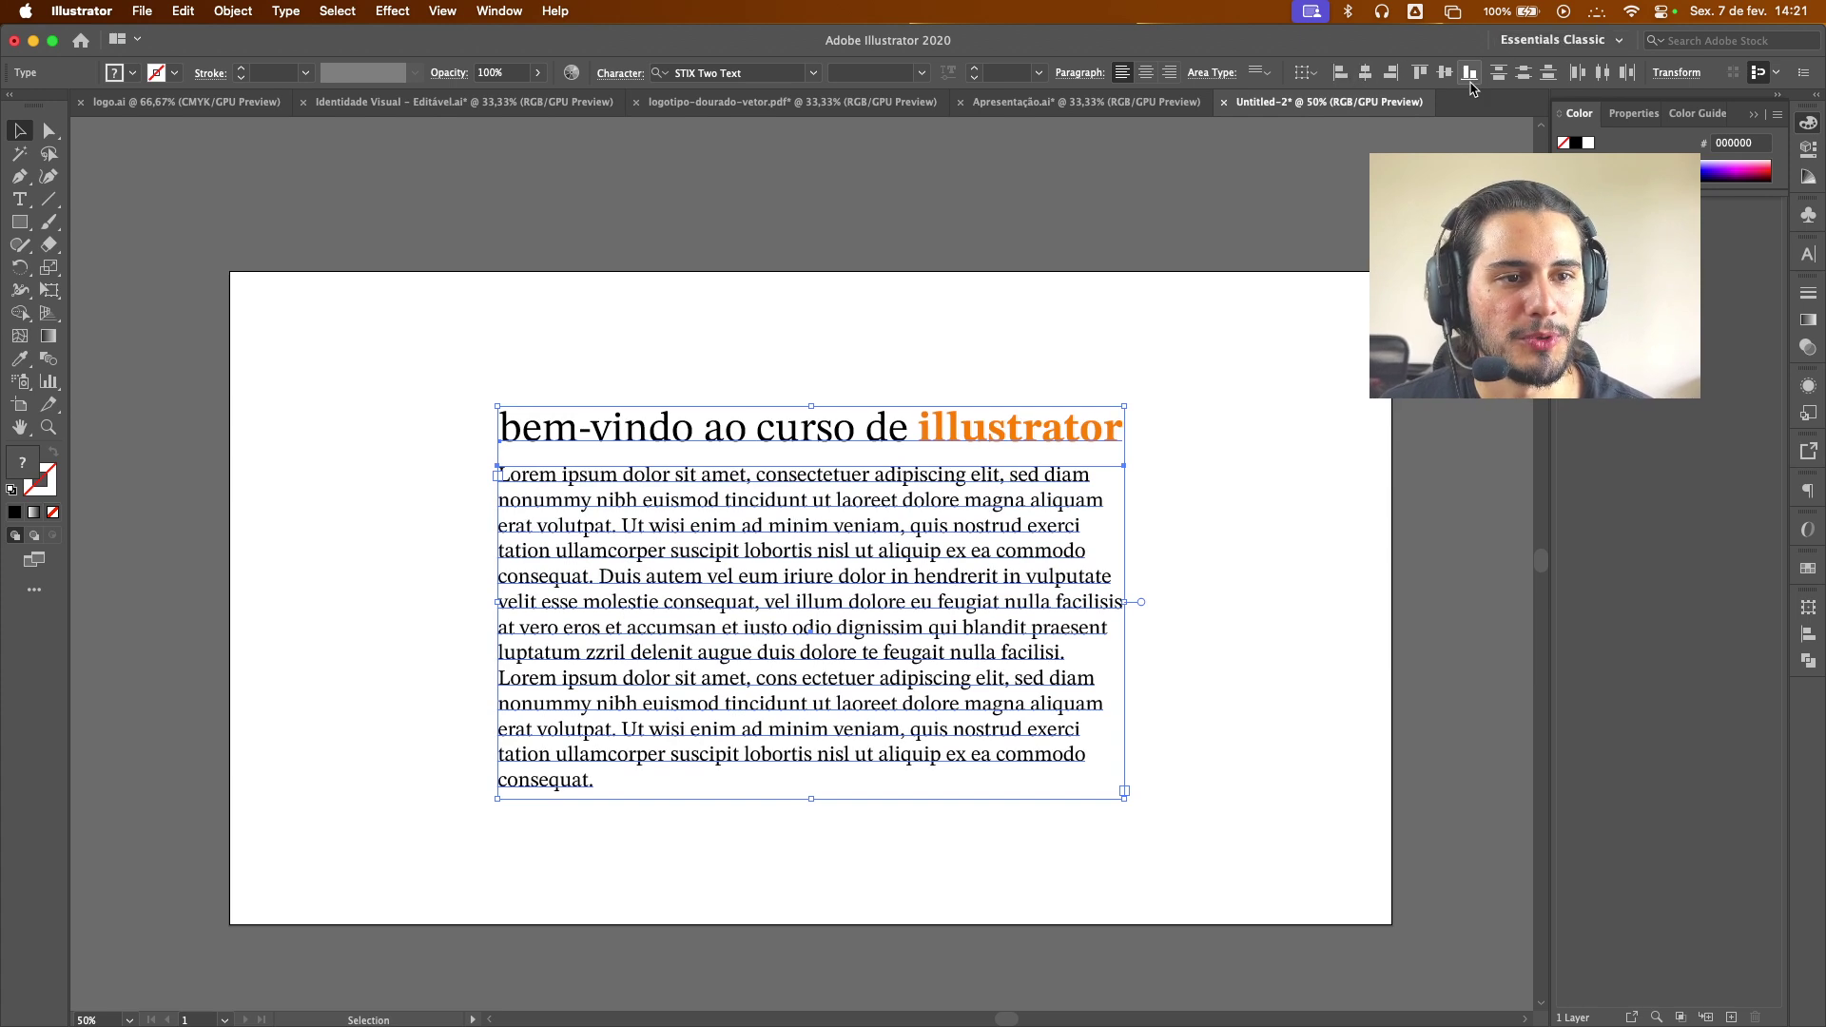
click(1445, 73)
key(ctrl+z)
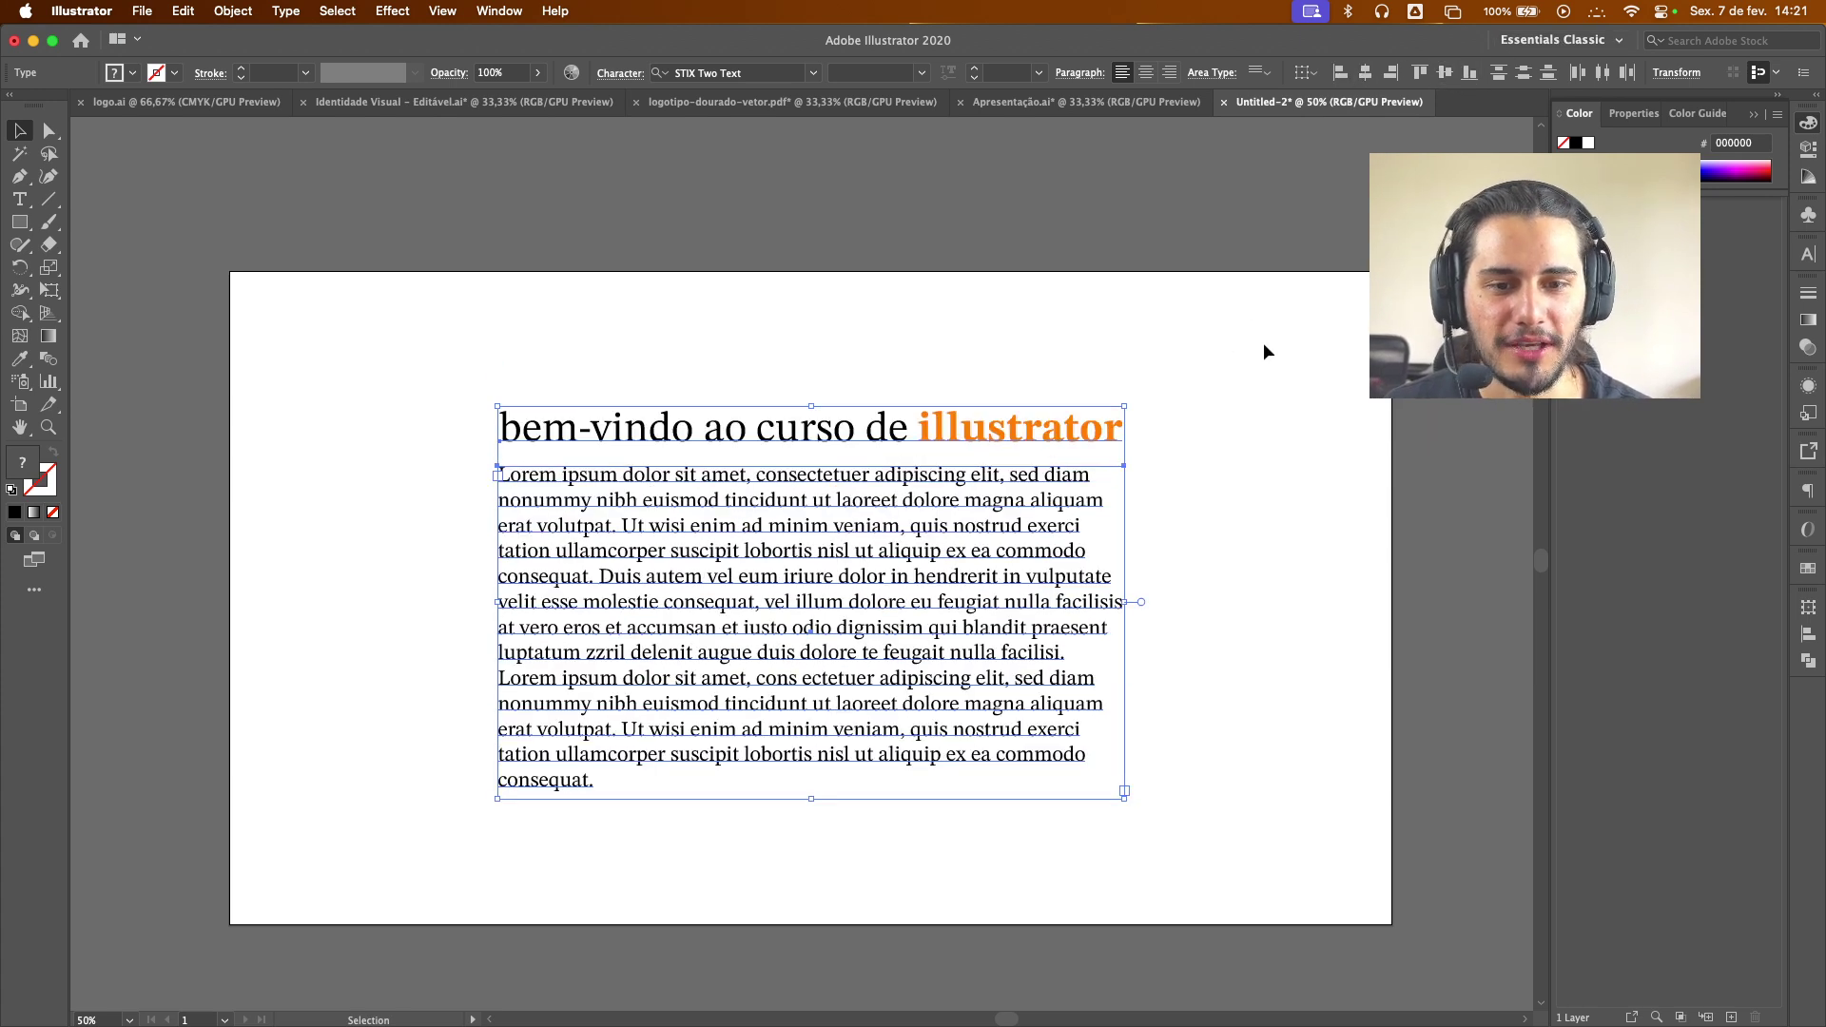
Group the heading with the placeholder text, centre the group on the artboard, and ungroup and deselect the texts
key(ctrl+g)
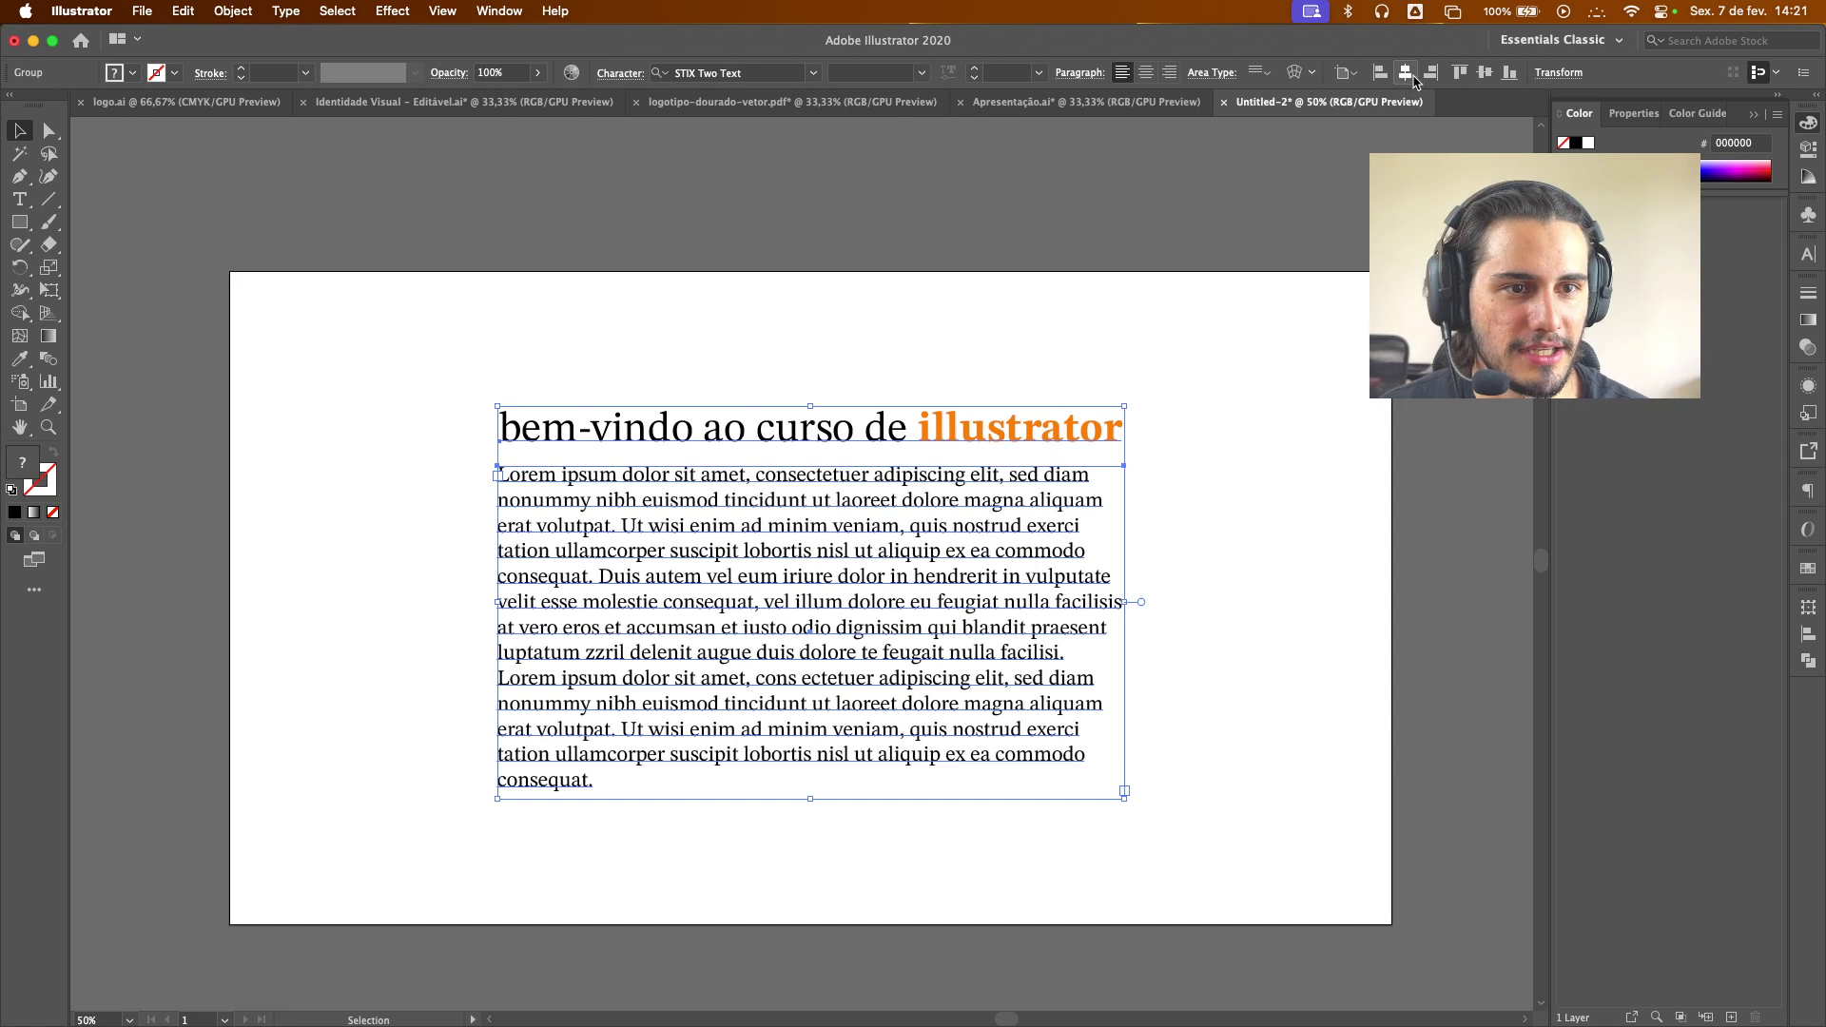
click(1485, 74)
click(1172, 381)
click(1069, 421)
key(ctrl+shift+g)
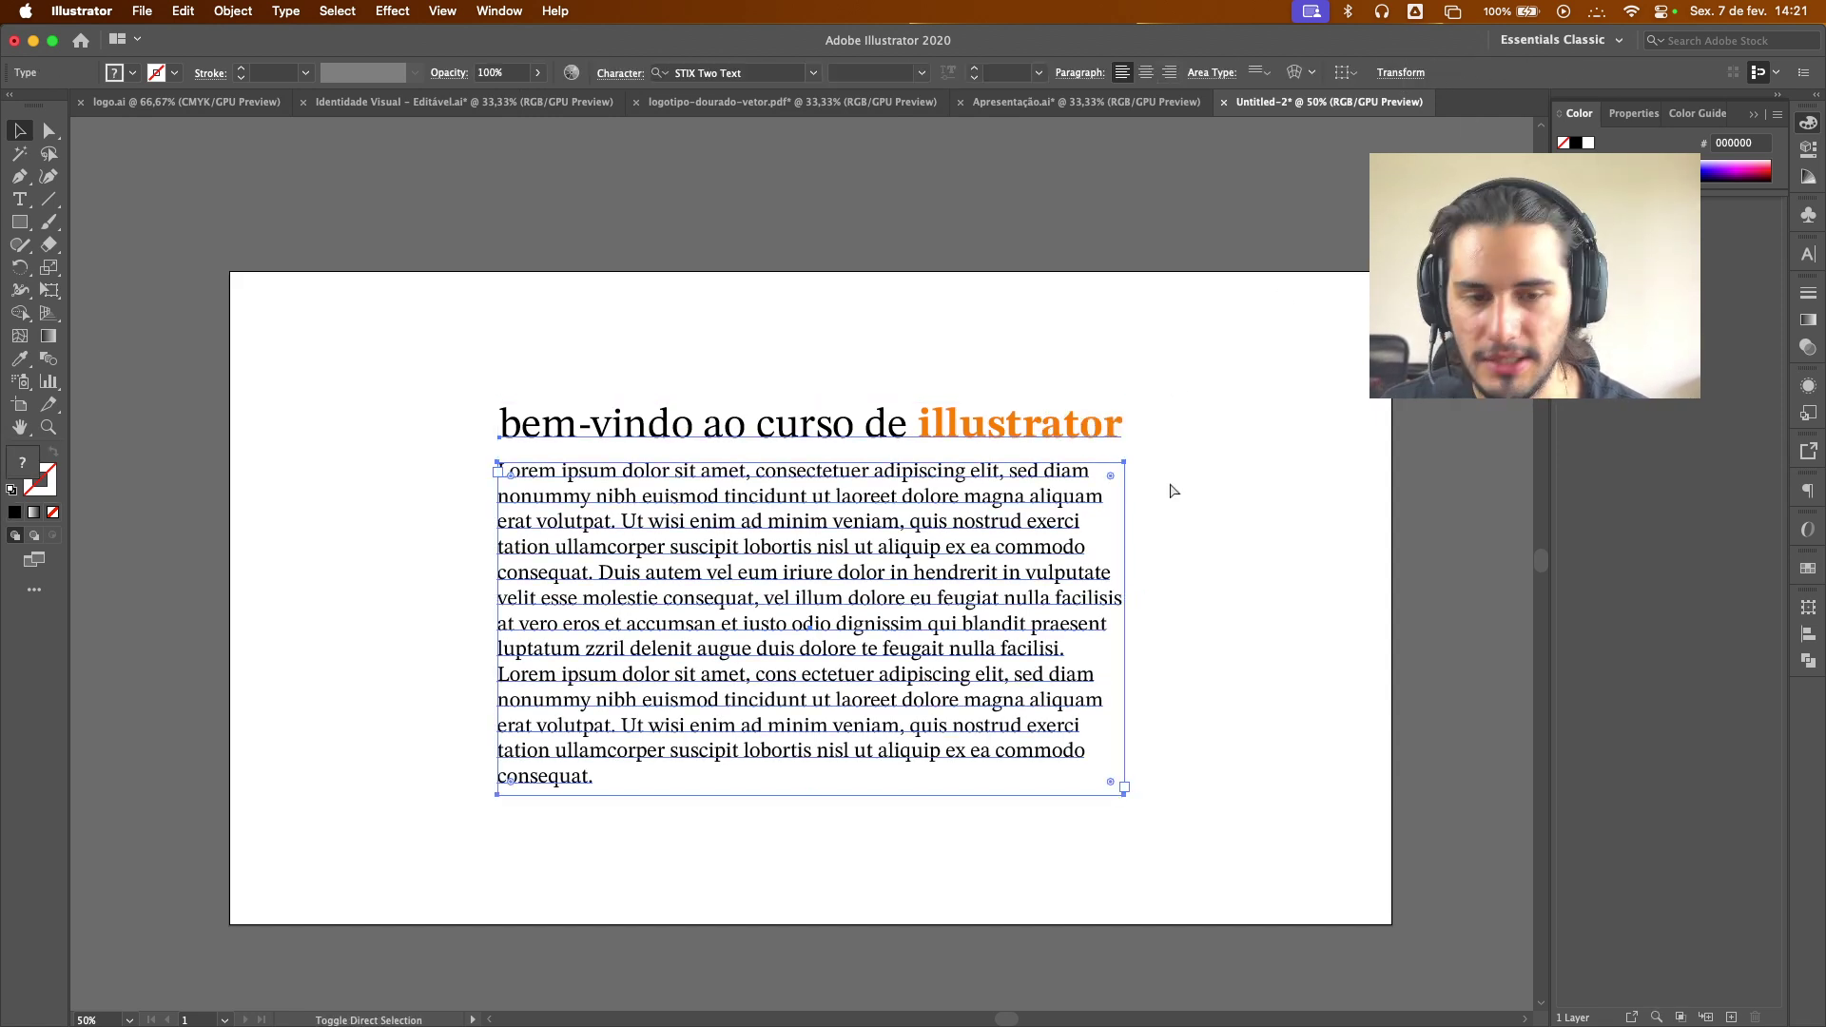
click(1246, 462)
Try centre and right alignment on the placeholder text and return it to left alignment
click(862, 572)
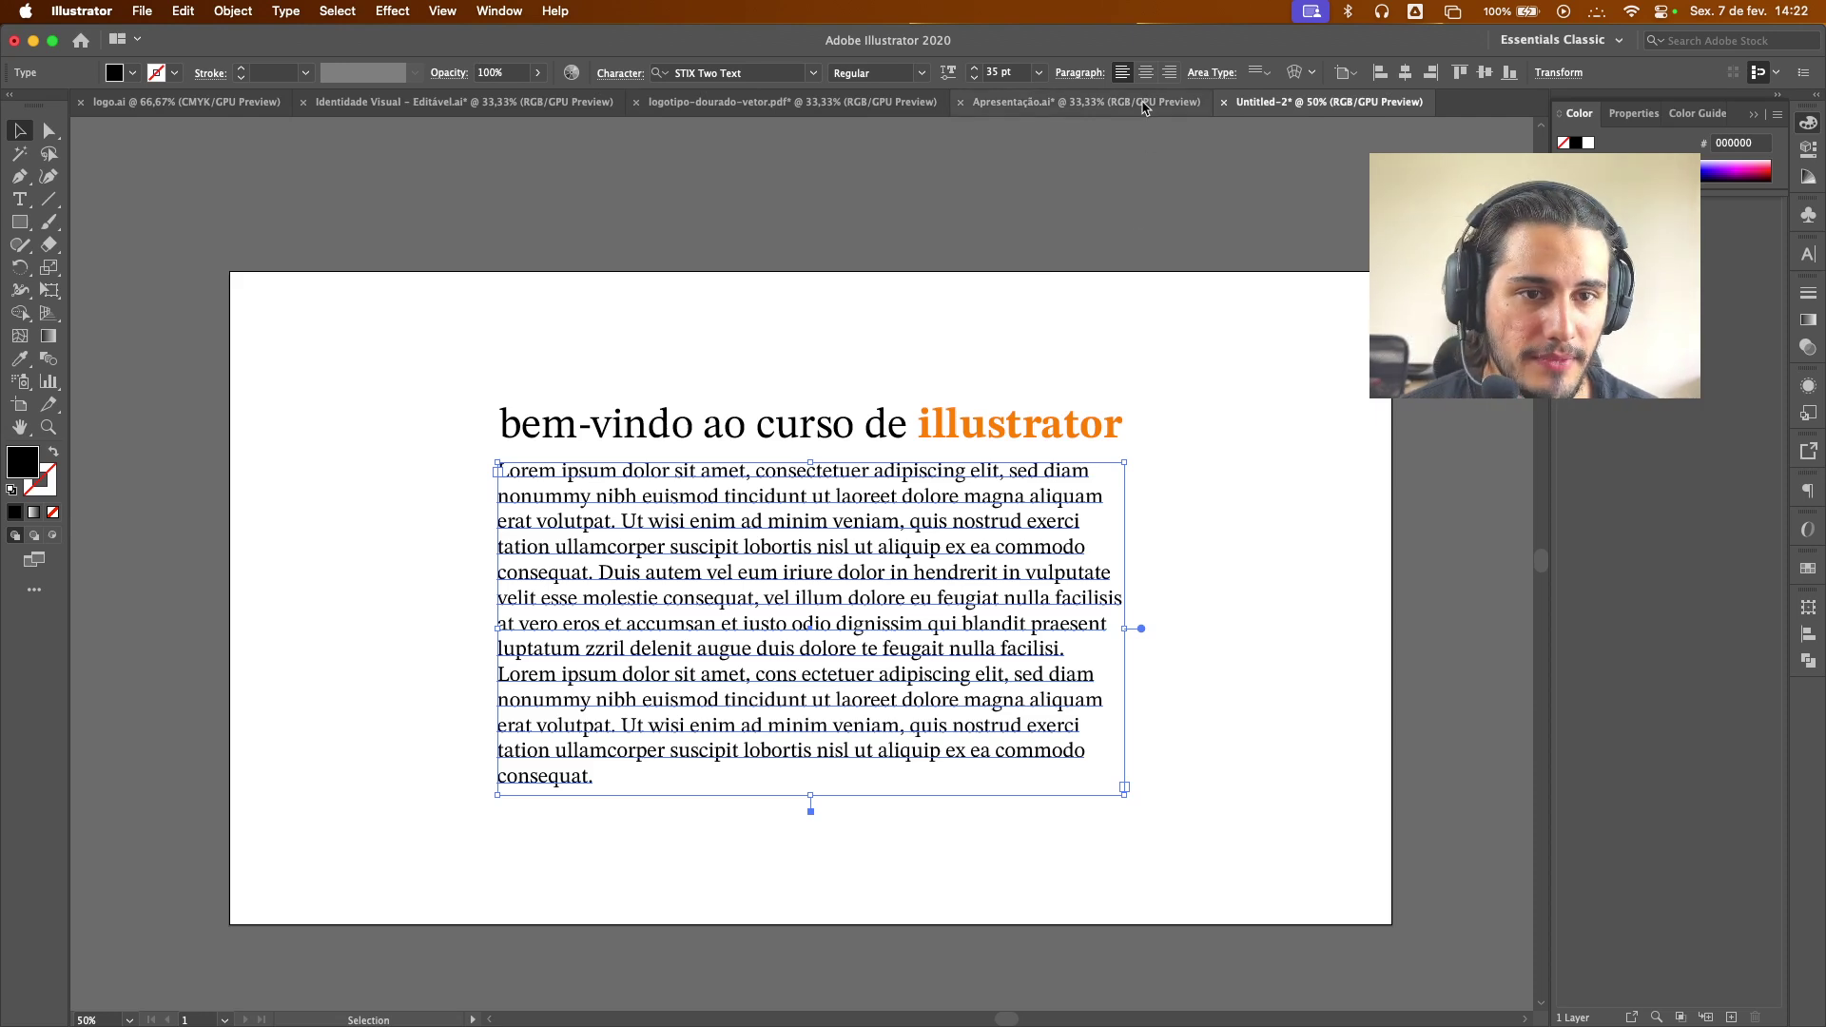
click(1146, 73)
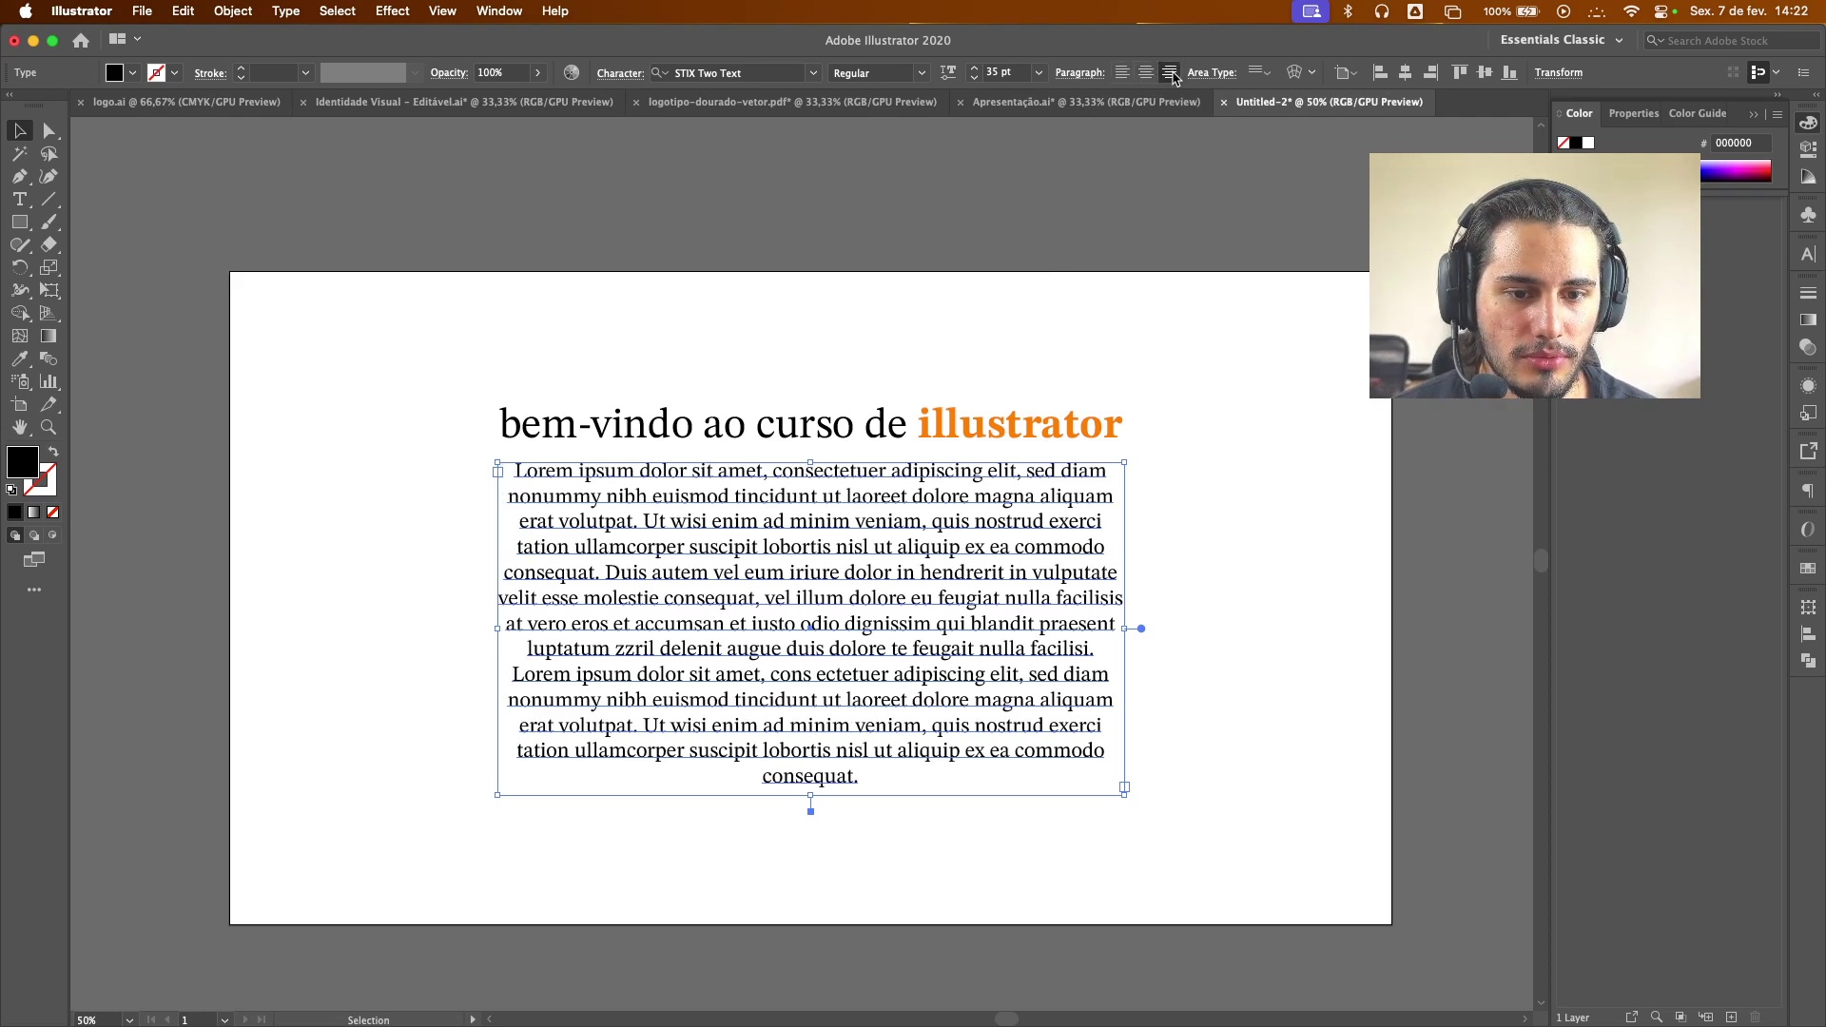
click(1169, 74)
click(1146, 73)
click(1123, 74)
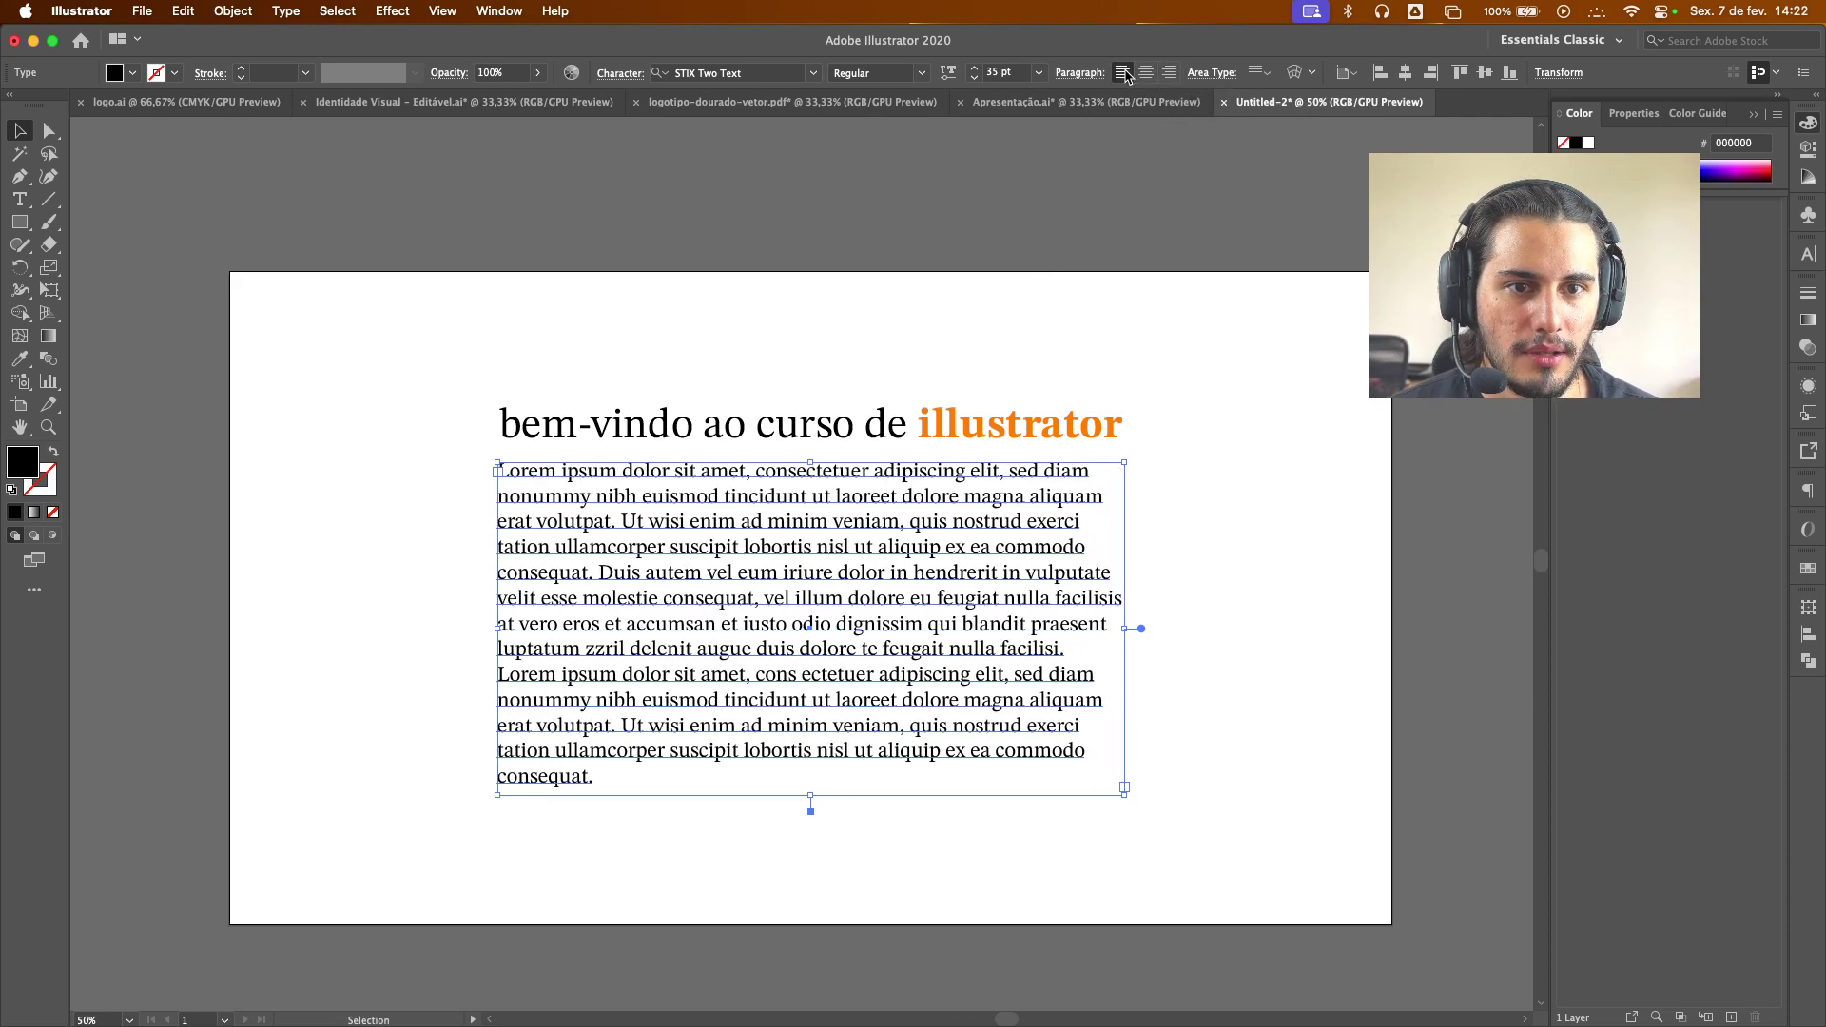
Compare left, centre, right and justified alignment on the placeholder text, leaving it justified with the last line aligned left
click(1089, 74)
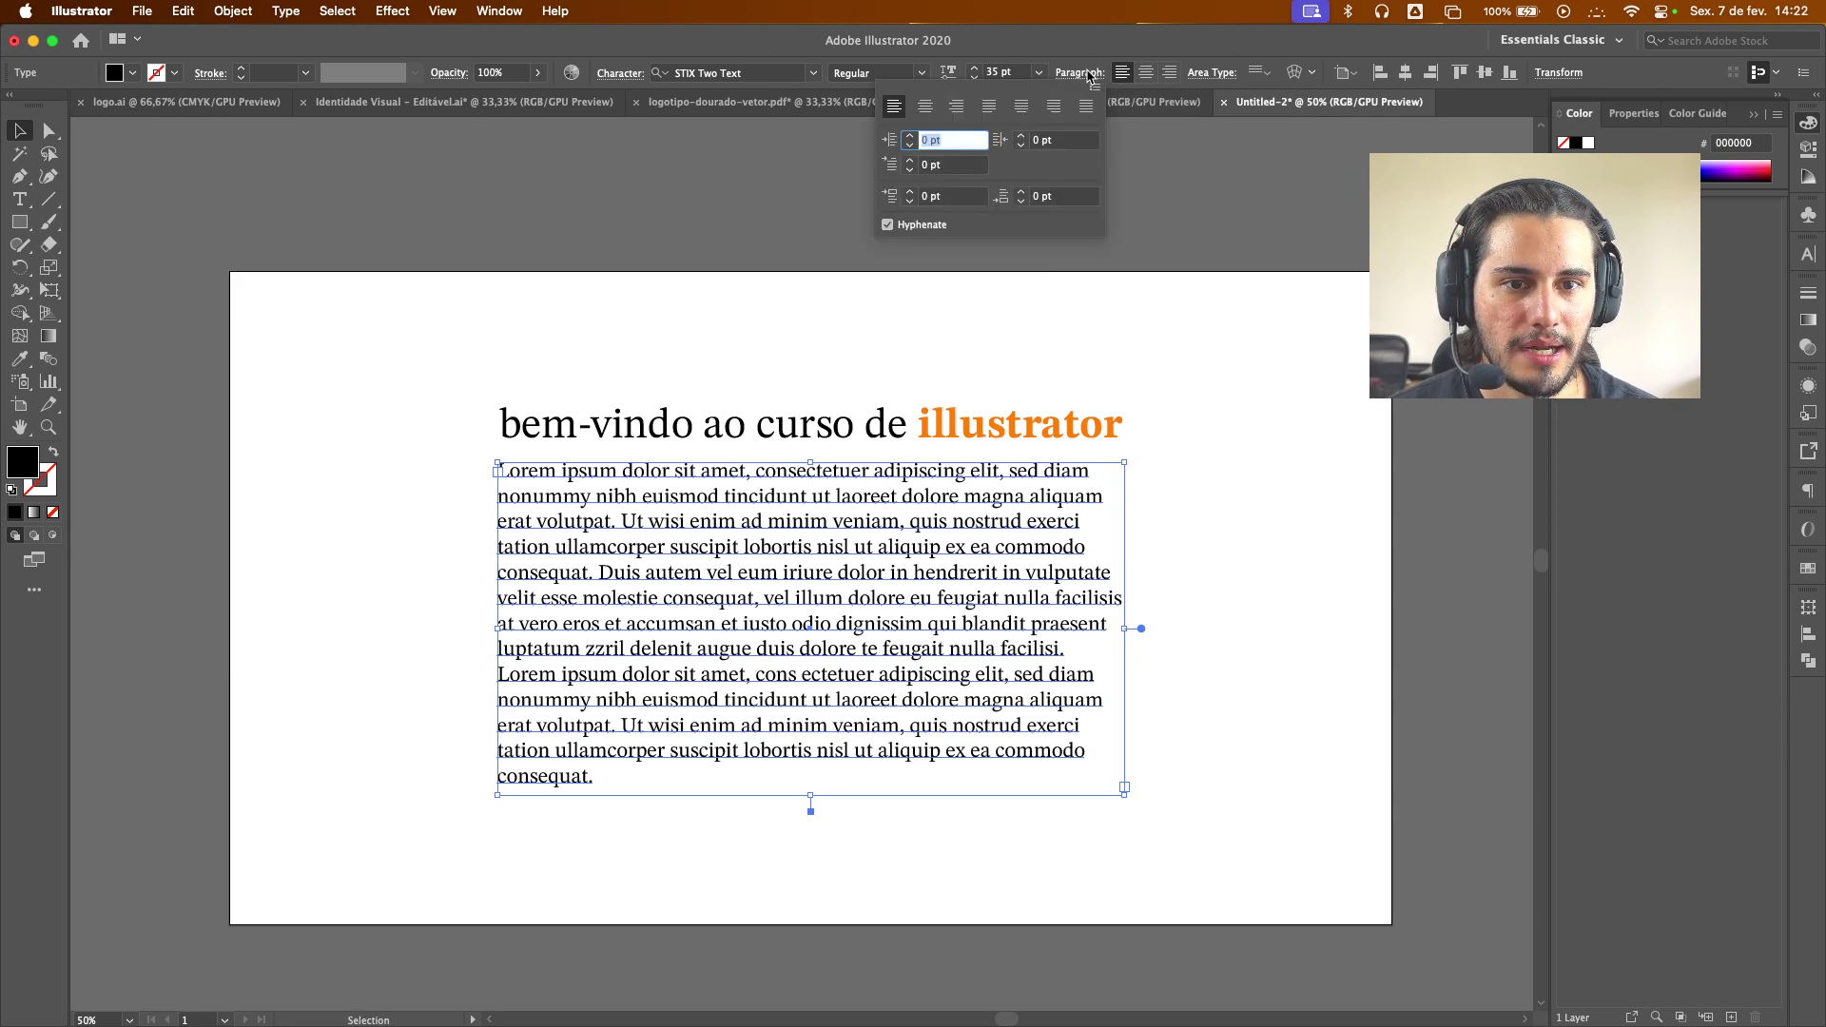
click(997, 106)
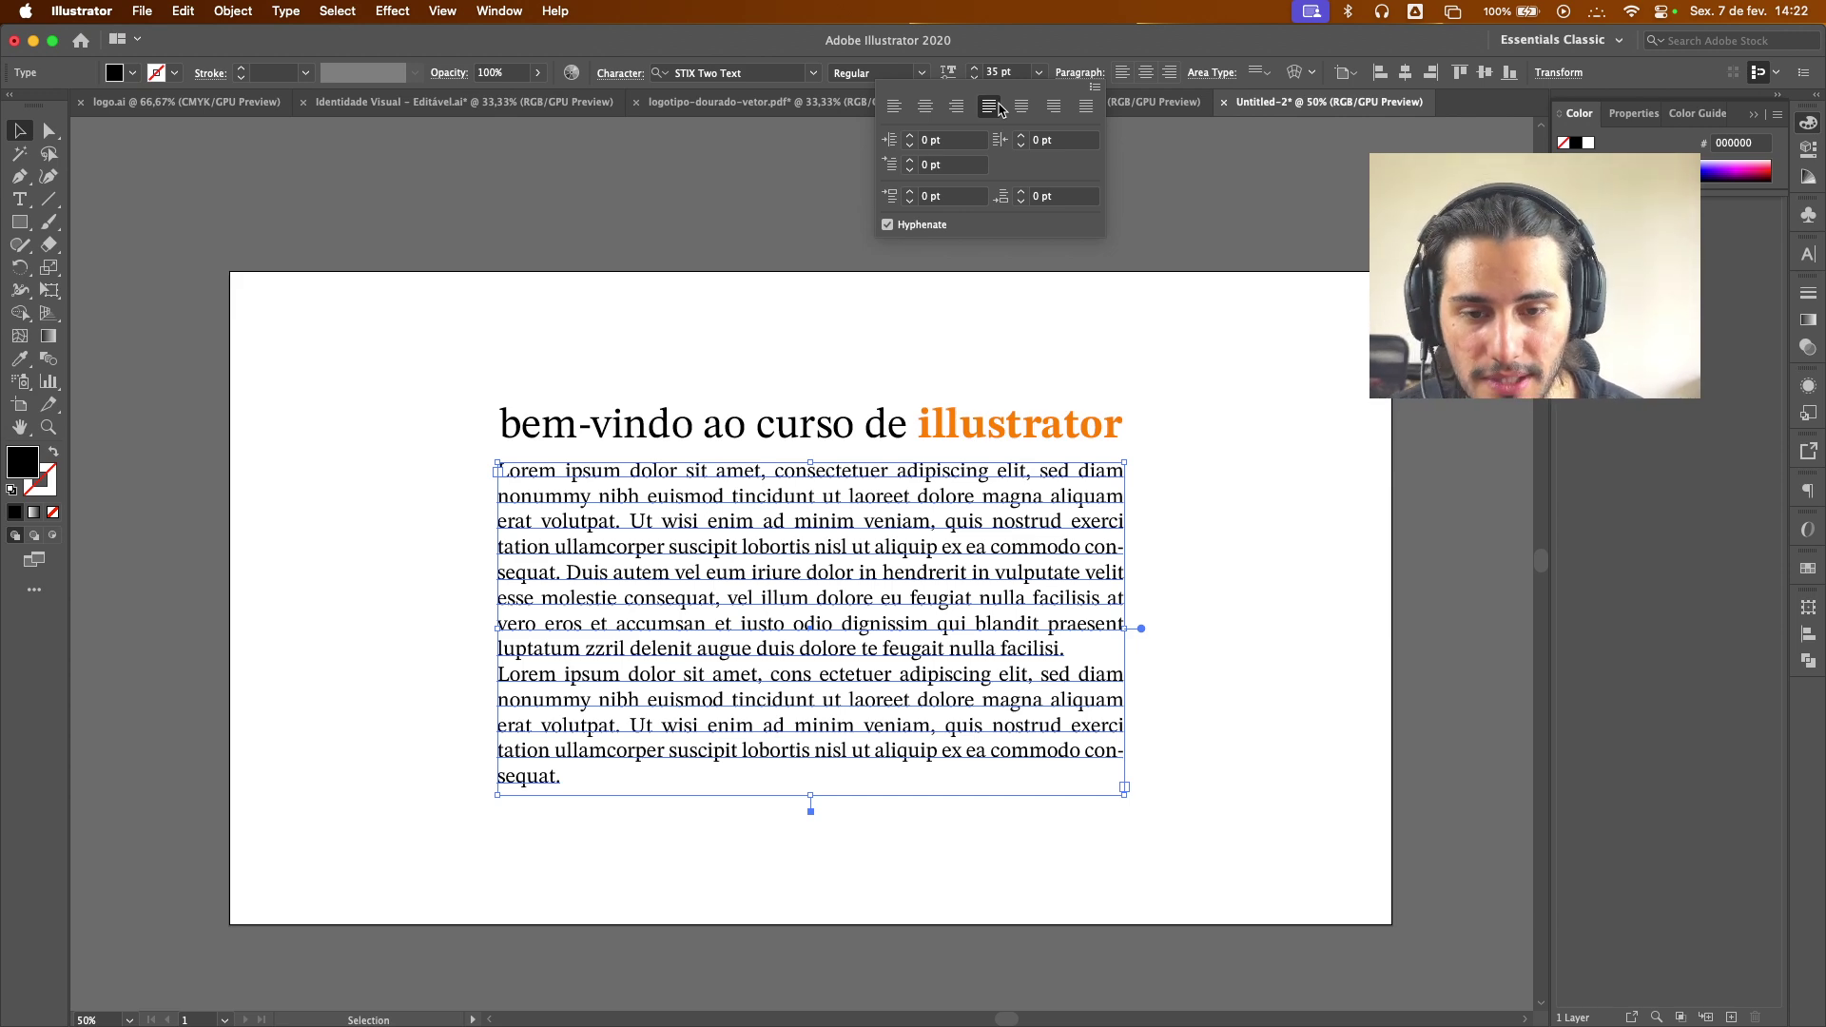
click(892, 106)
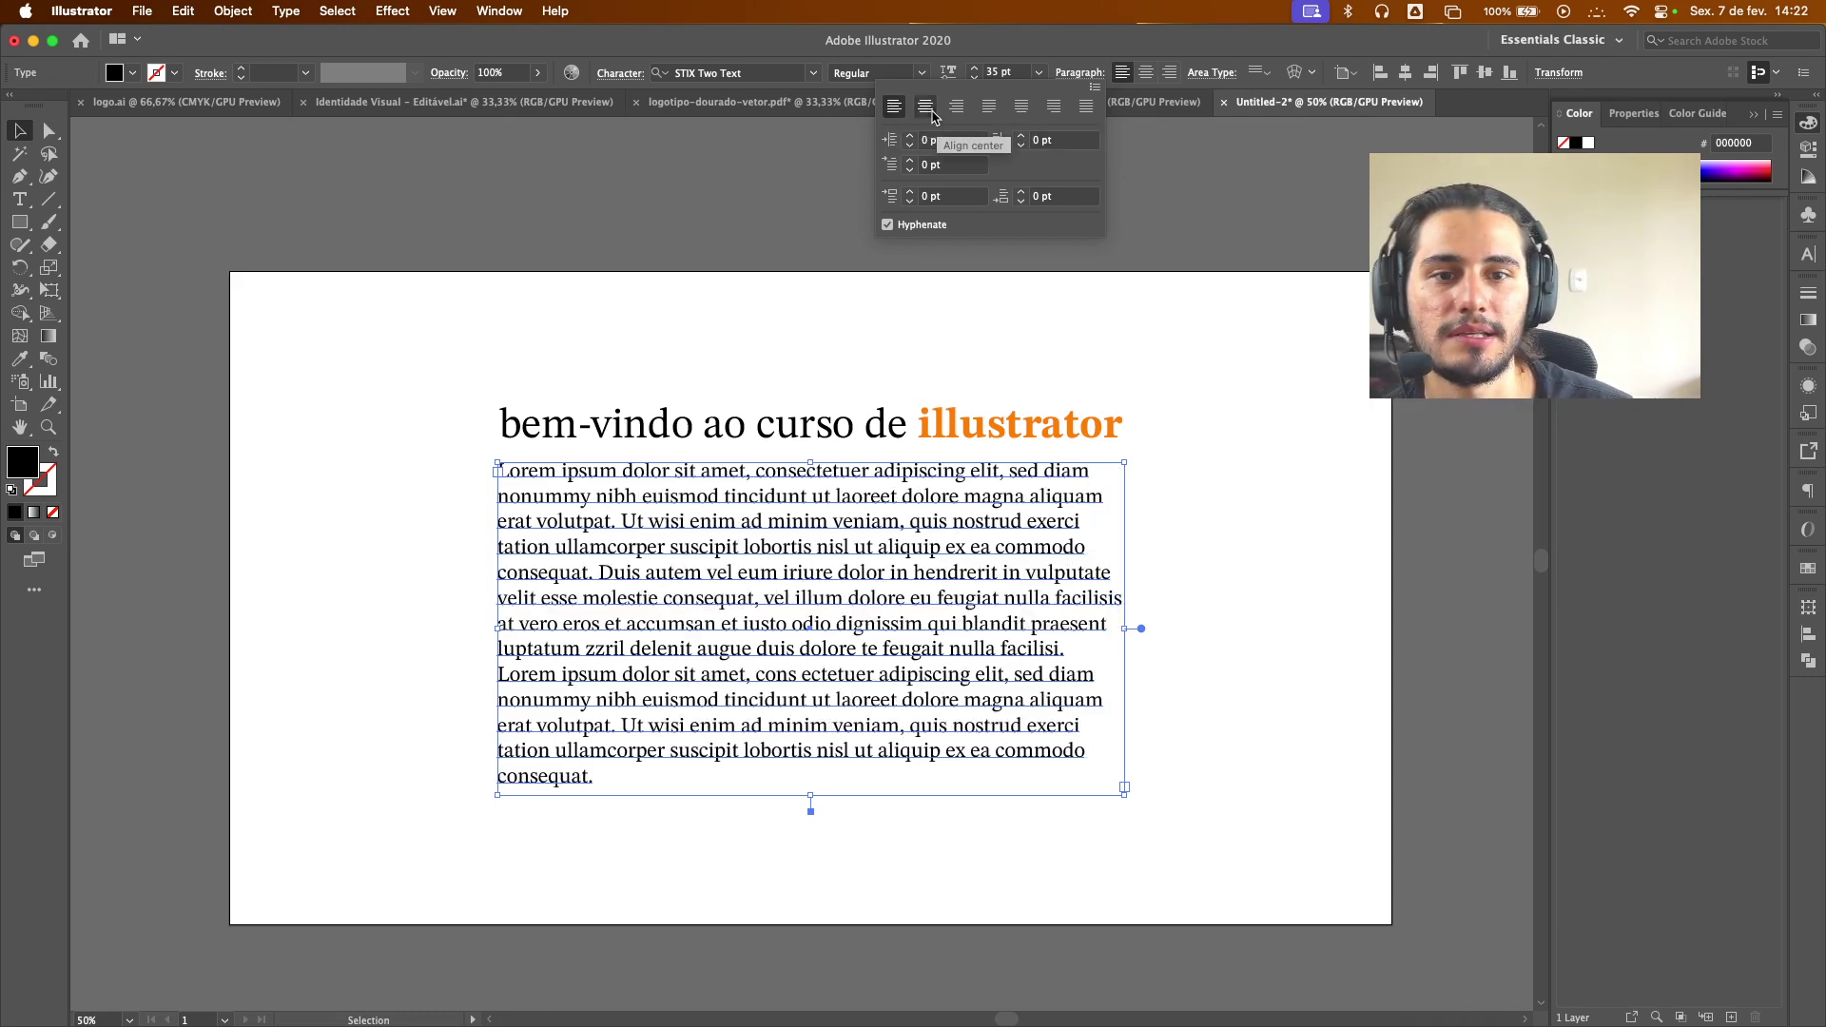
click(930, 111)
click(956, 111)
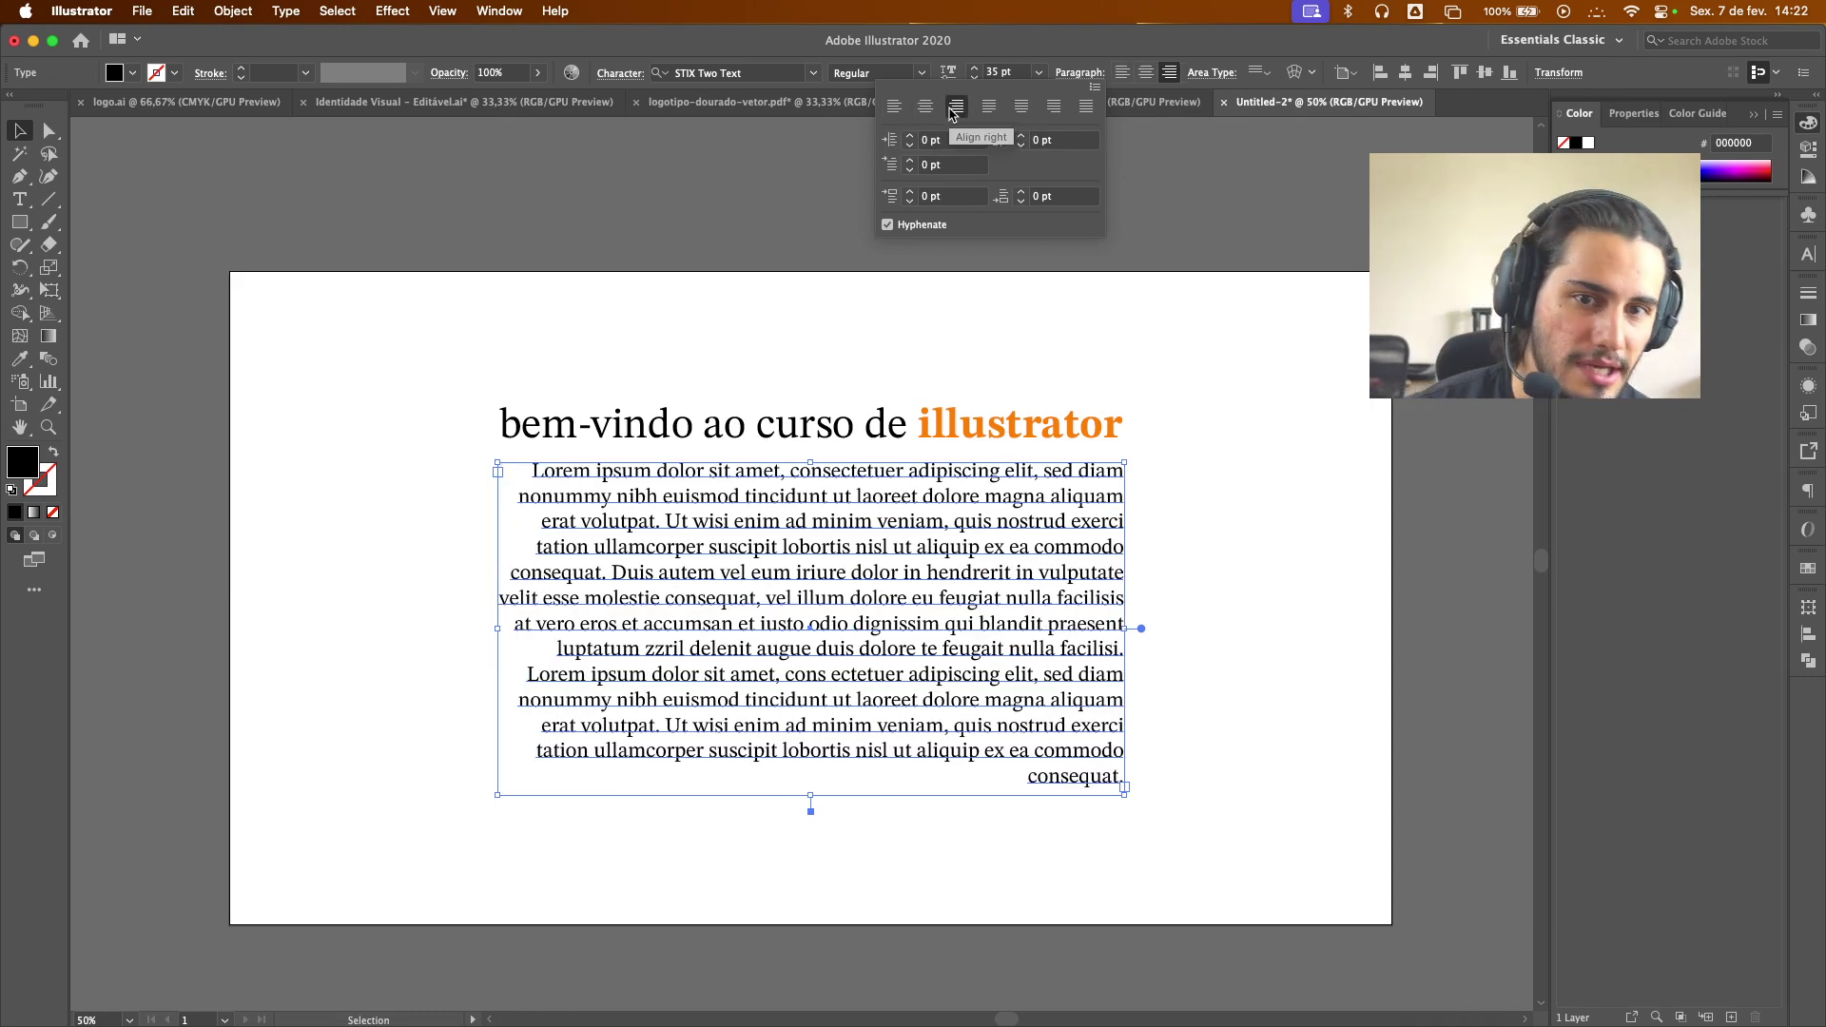
click(994, 113)
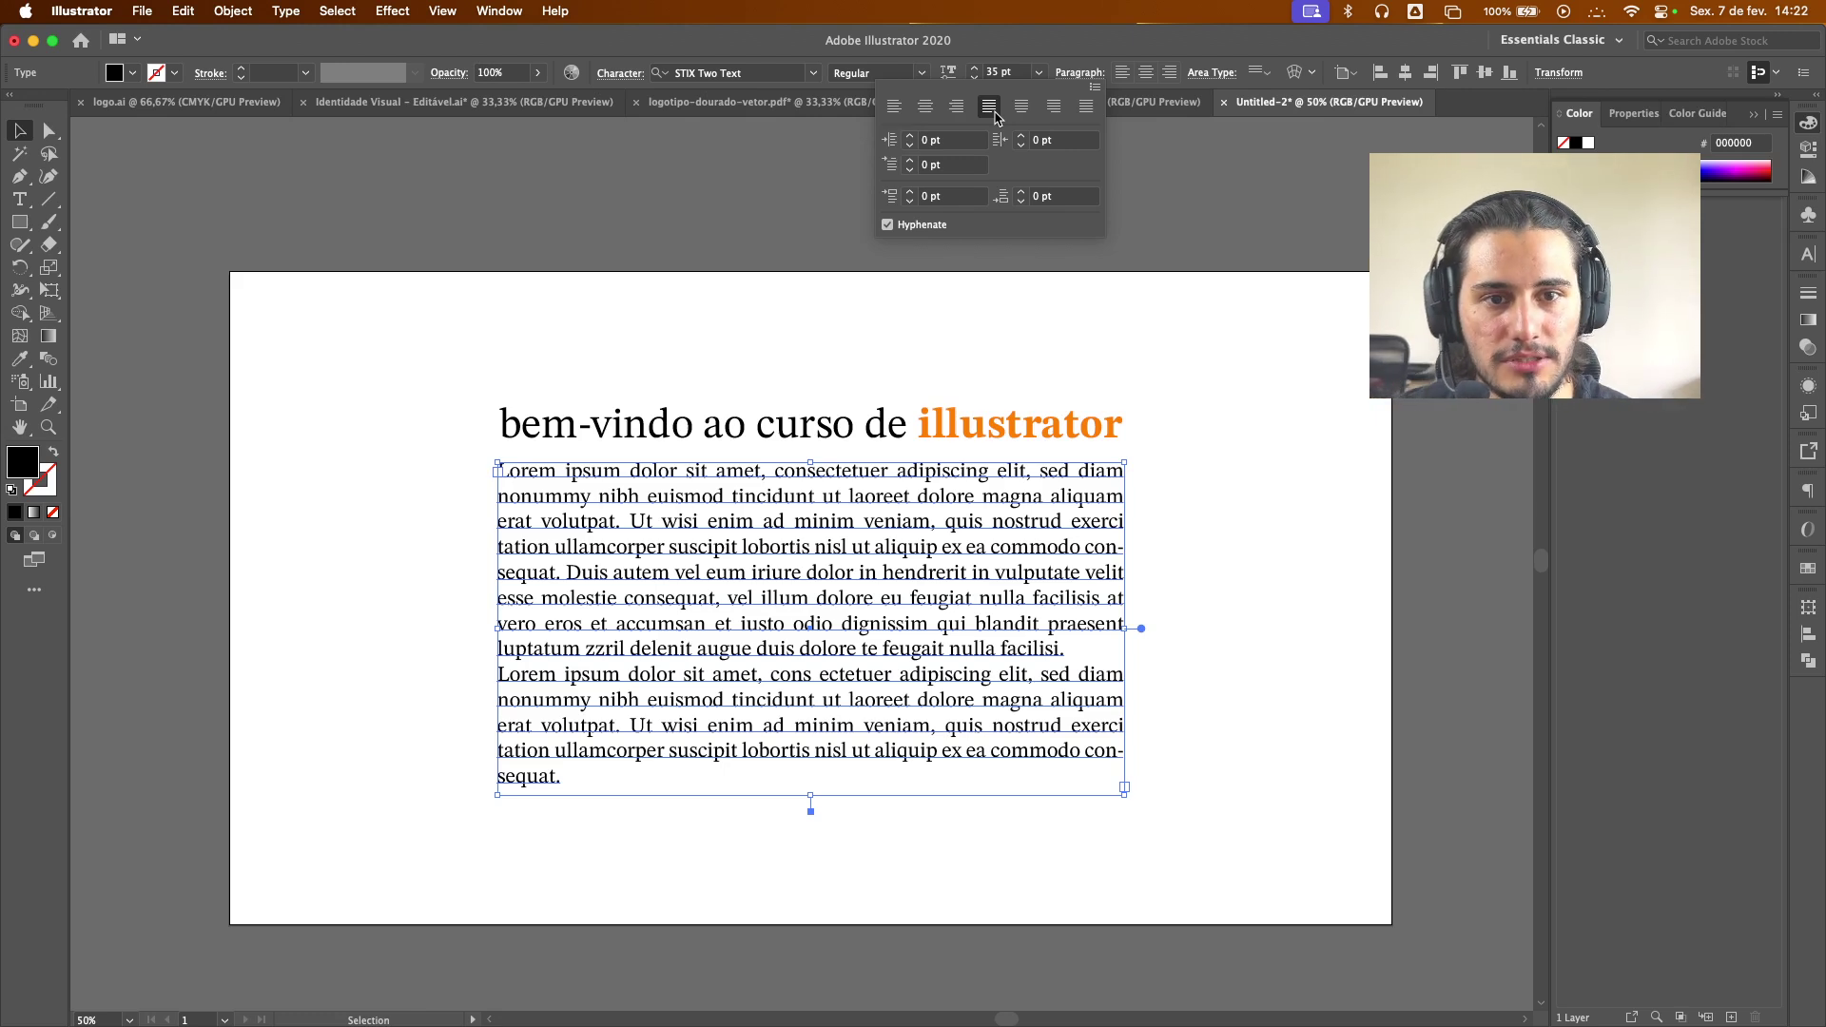
click(894, 109)
click(994, 111)
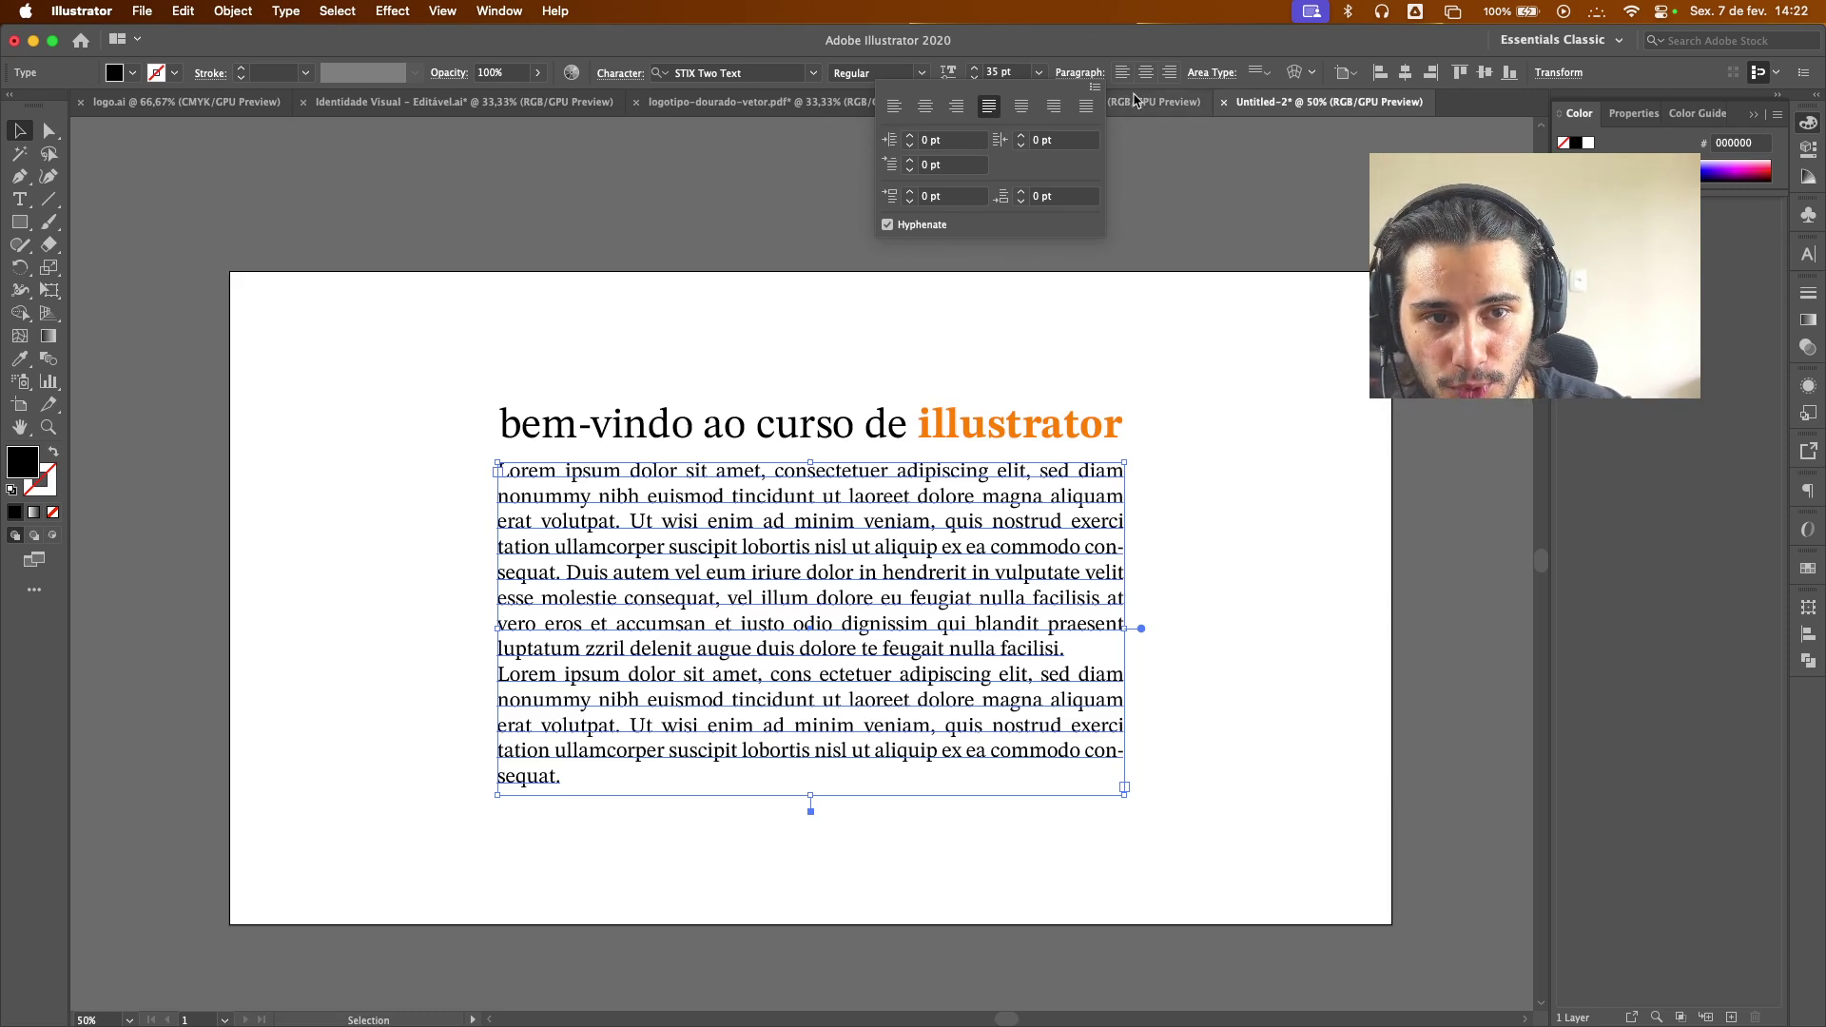
In the placeholder text's justification options, set word spacing to a 90% minimum and a 110% maximum
click(1095, 88)
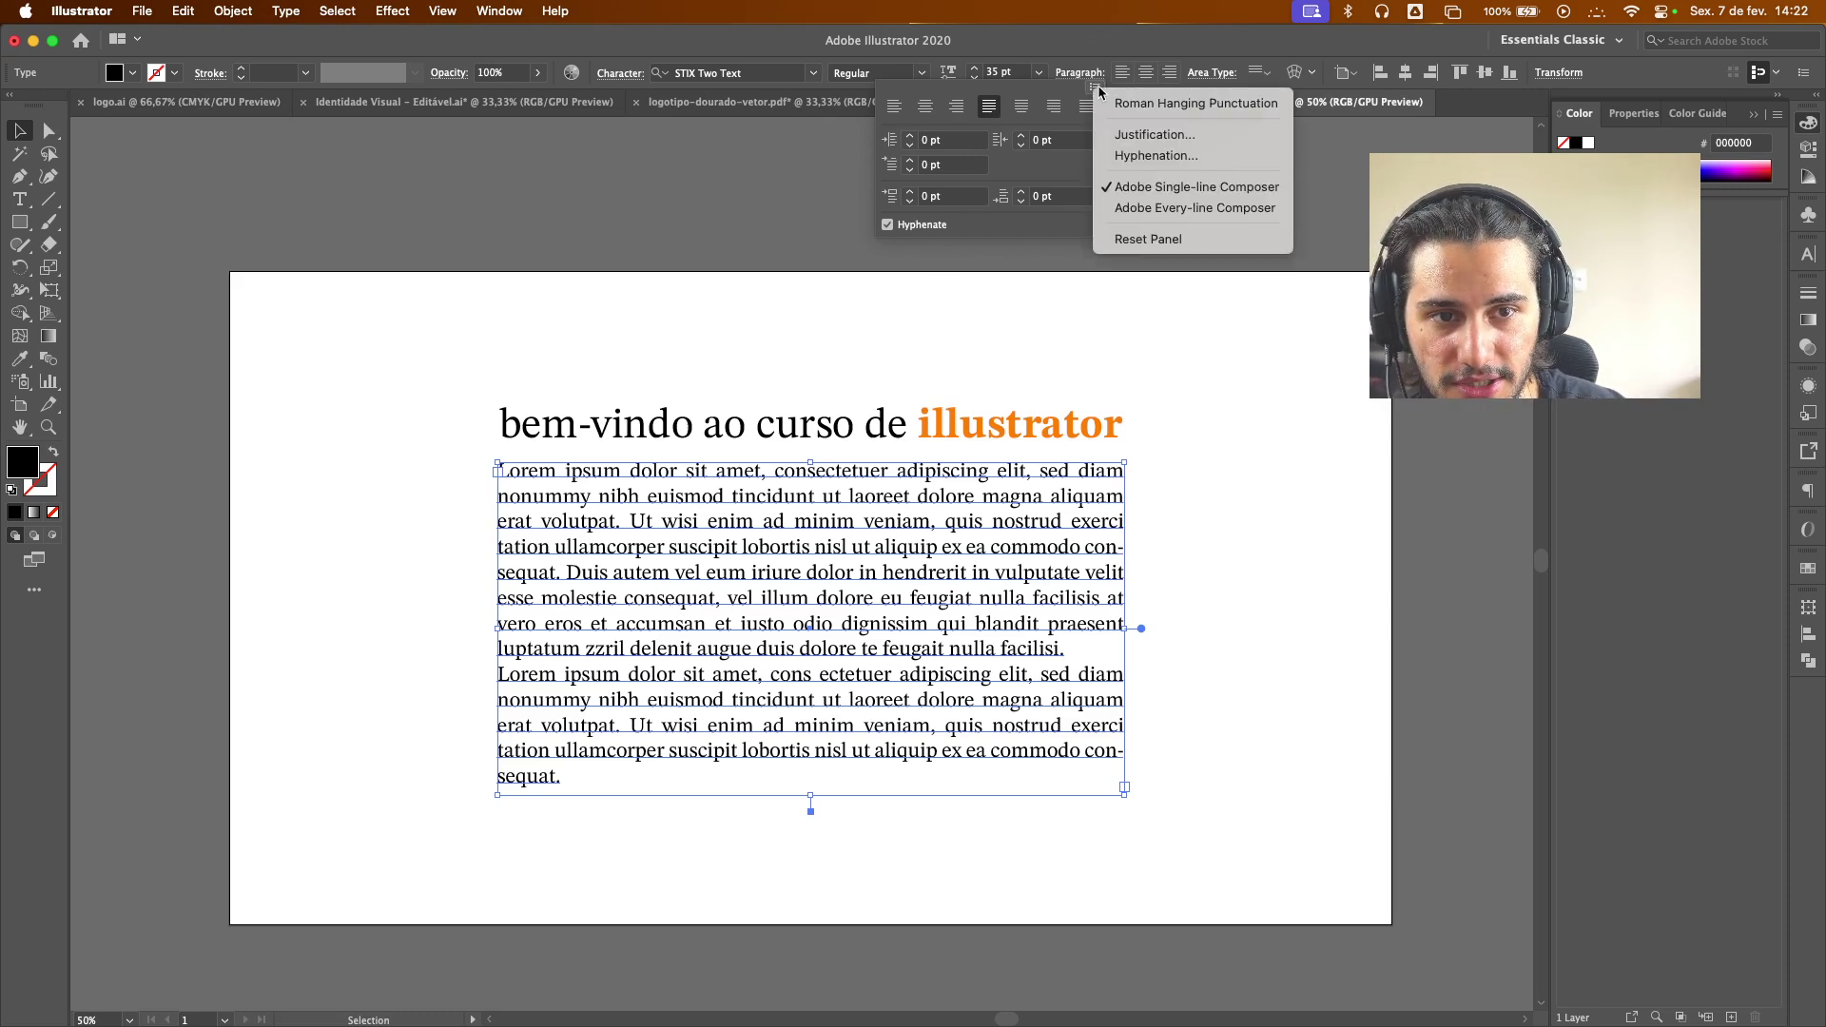
click(1140, 141)
drag(1475, 502, 1334, 422)
text(90)
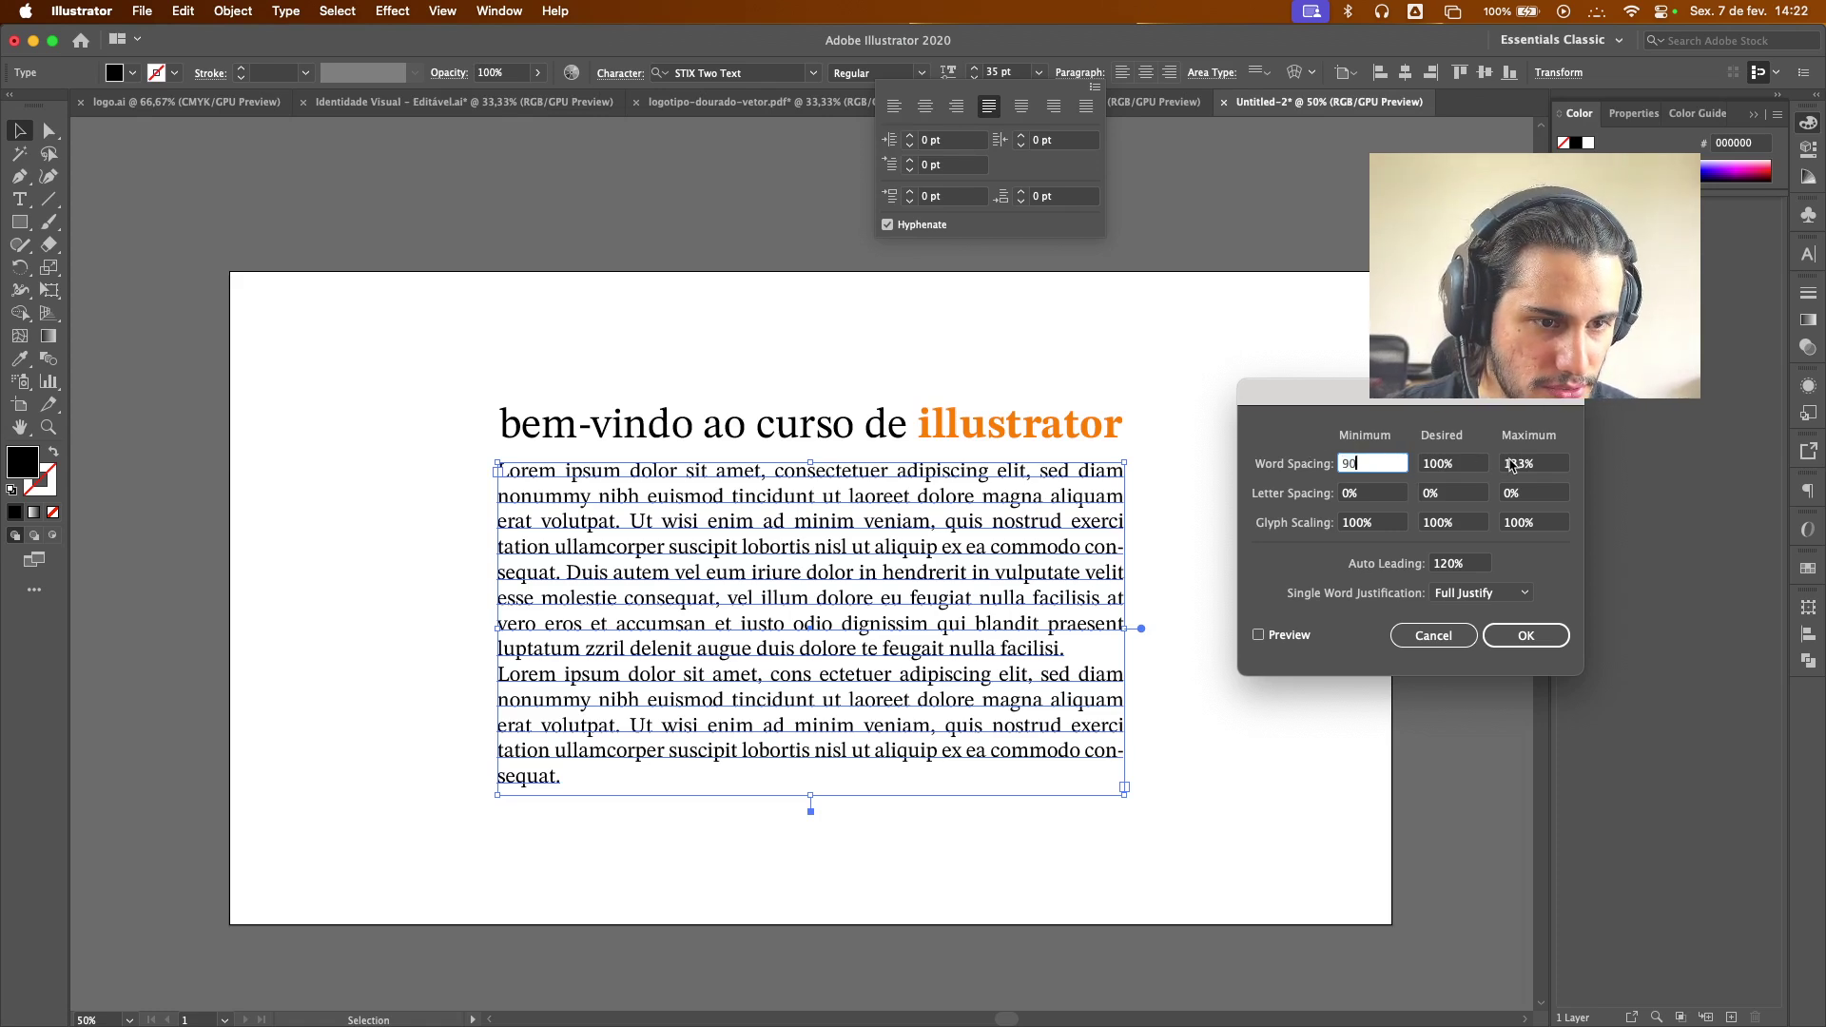
click(1512, 465)
text(110)
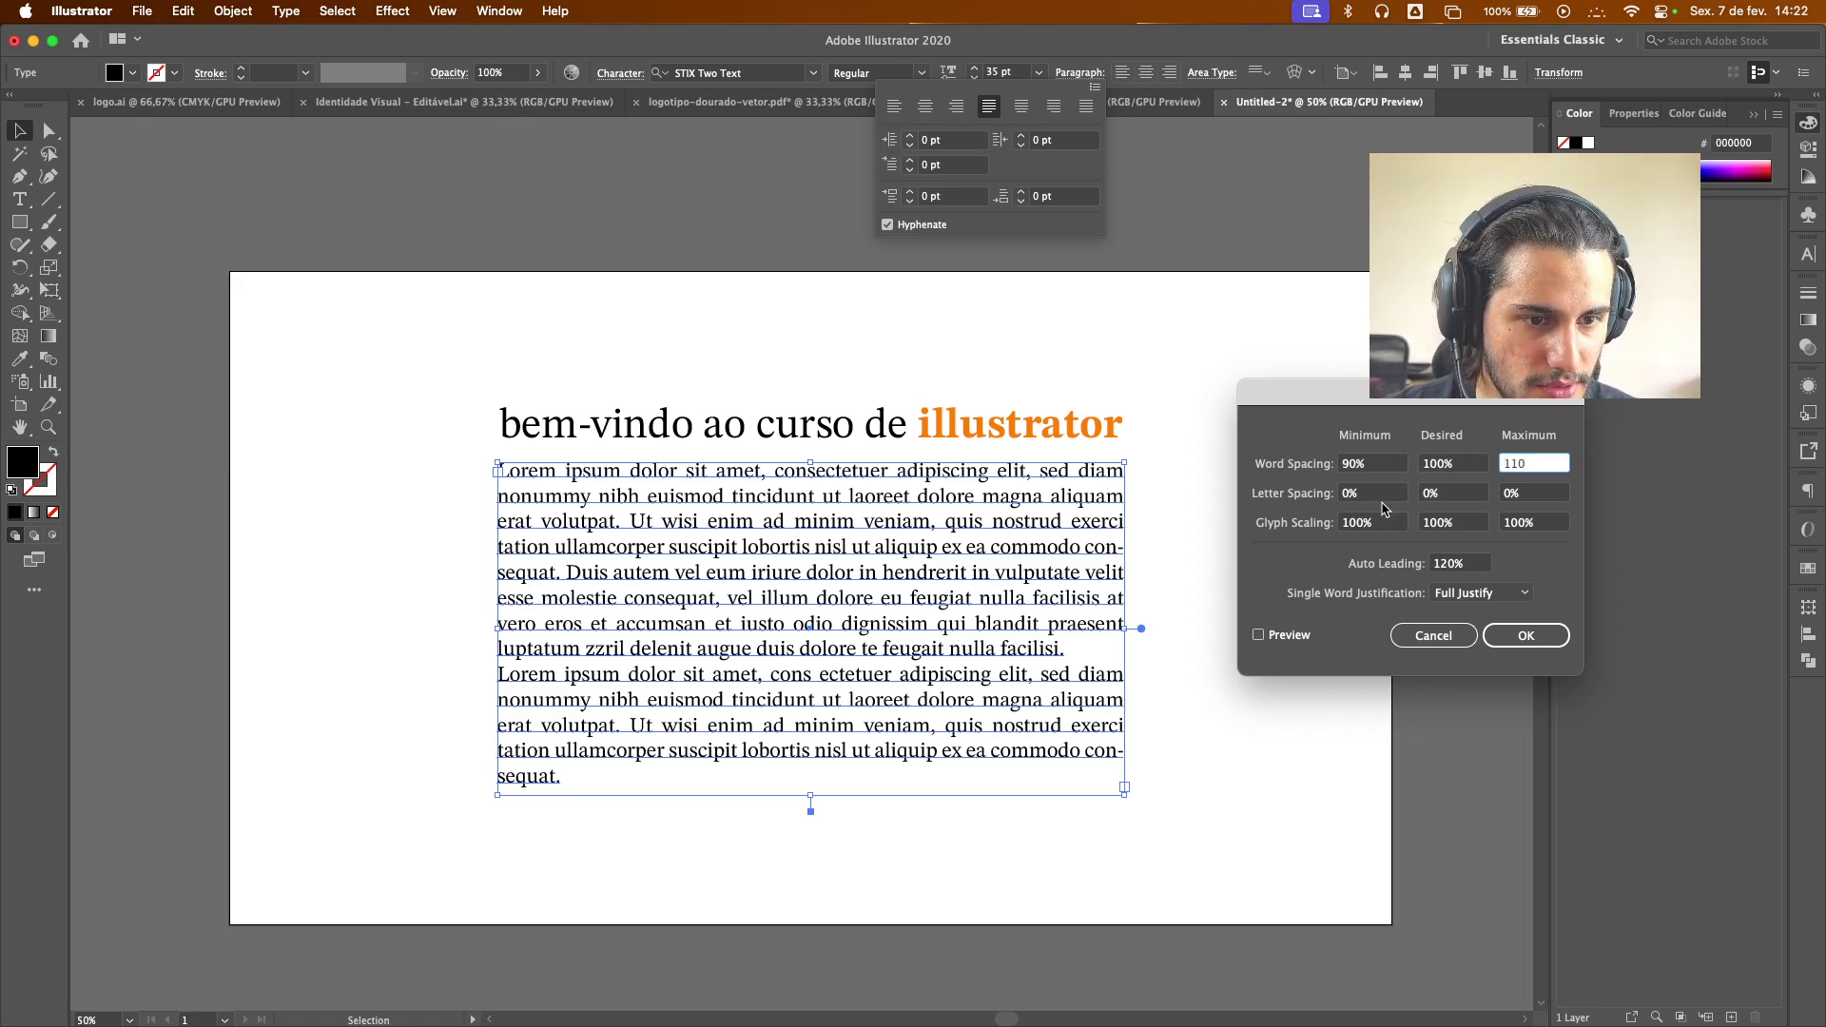
key(Tab)
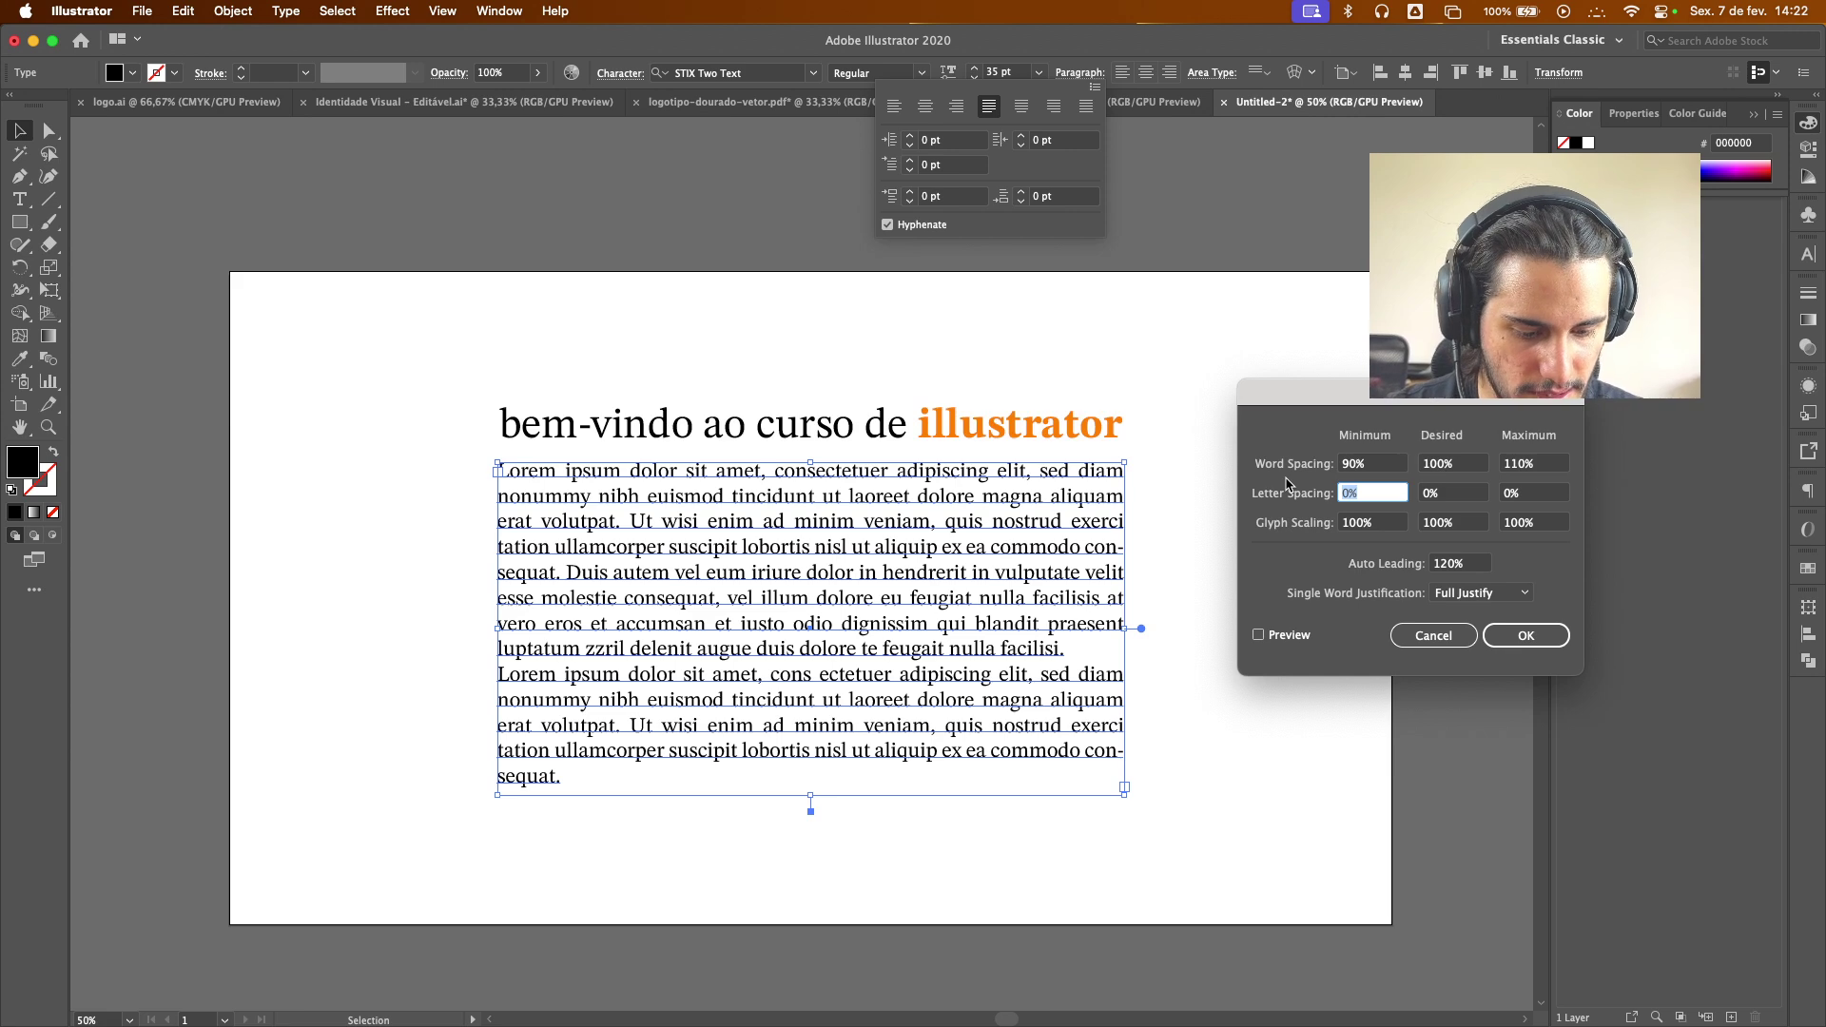
Set the justification letter spacing to a -3% minimum and a 3% maximum, apply the options, and deselect the text
text(36)
key(BackSpace)
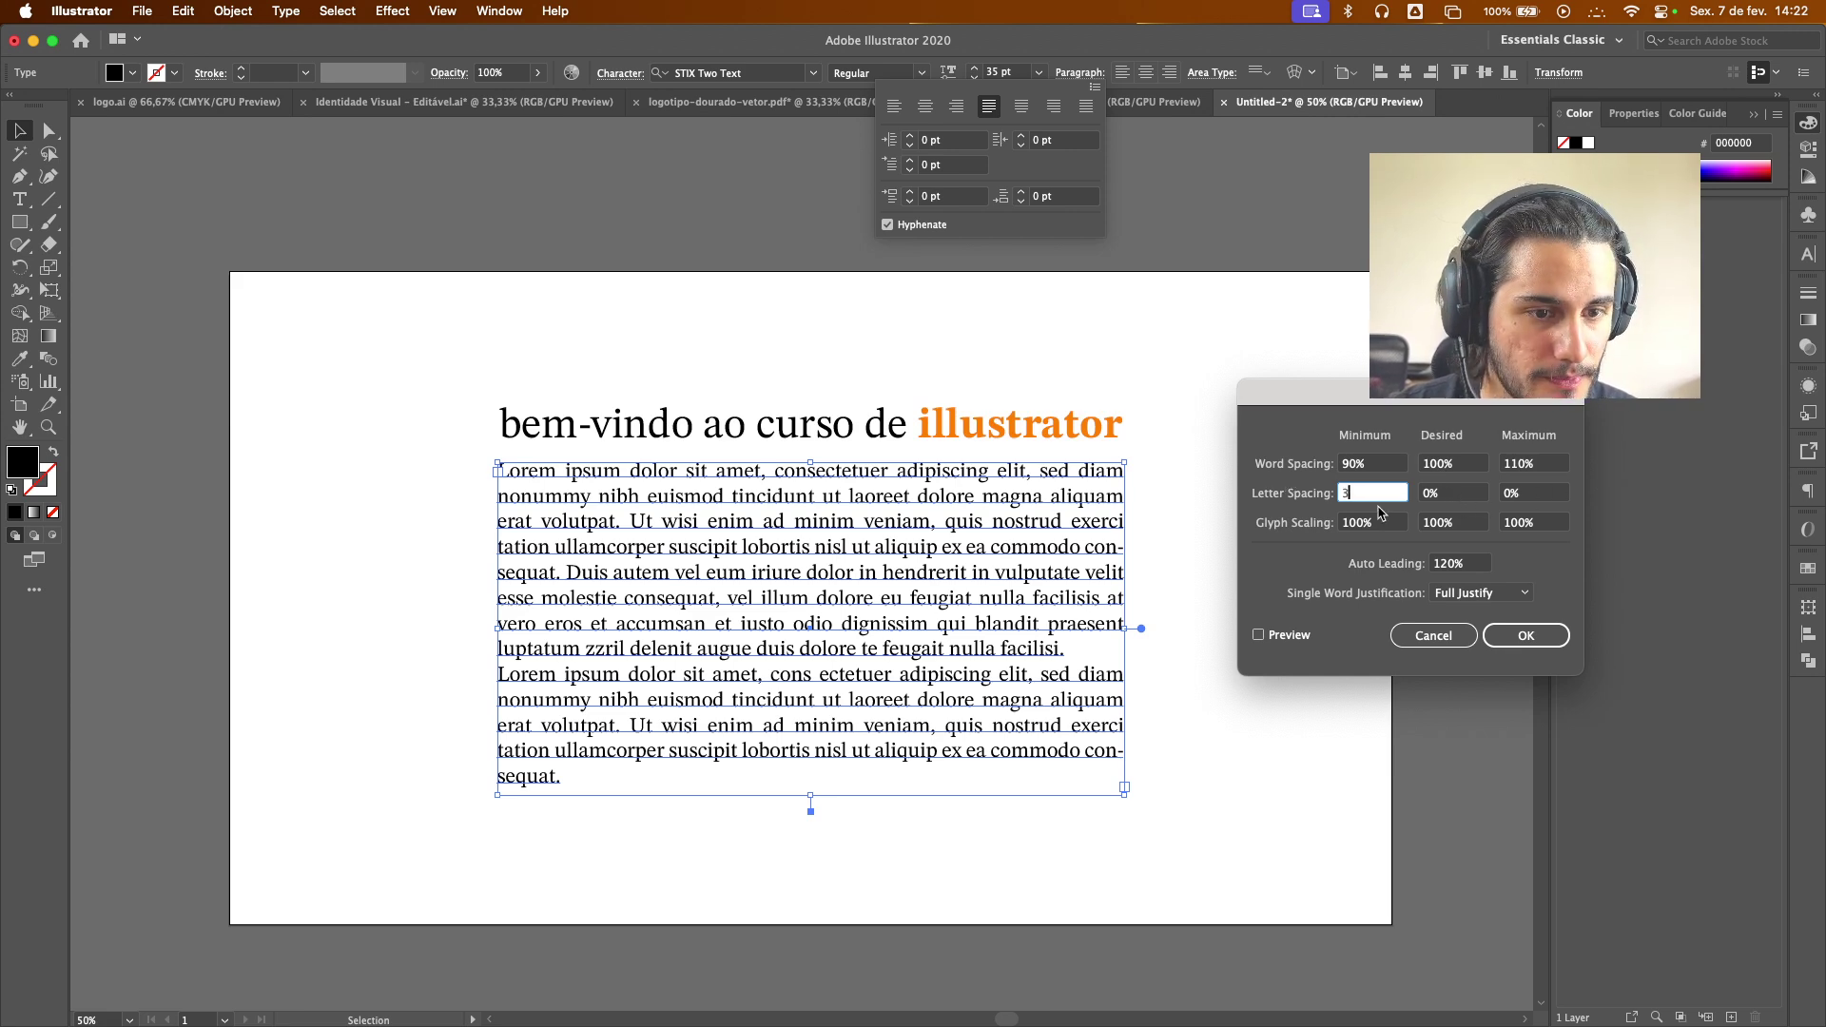
text(-3)
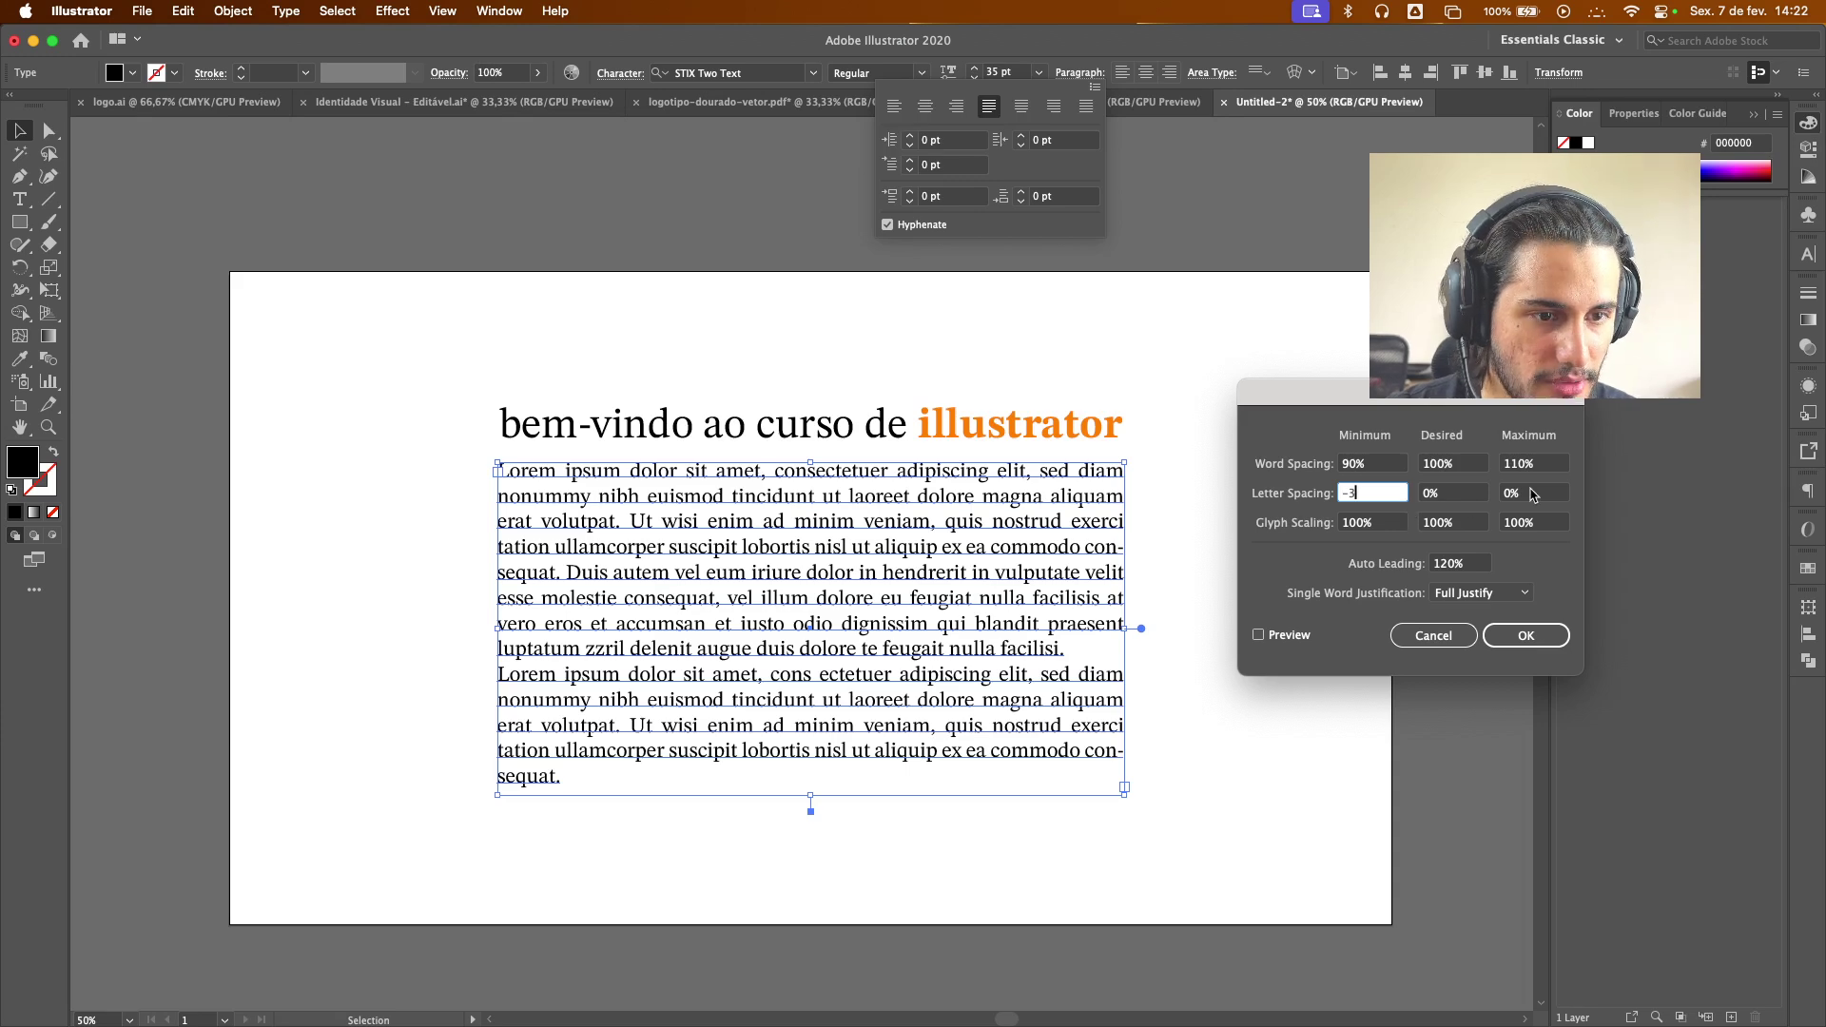
click(1533, 493)
text(3)
click(1526, 635)
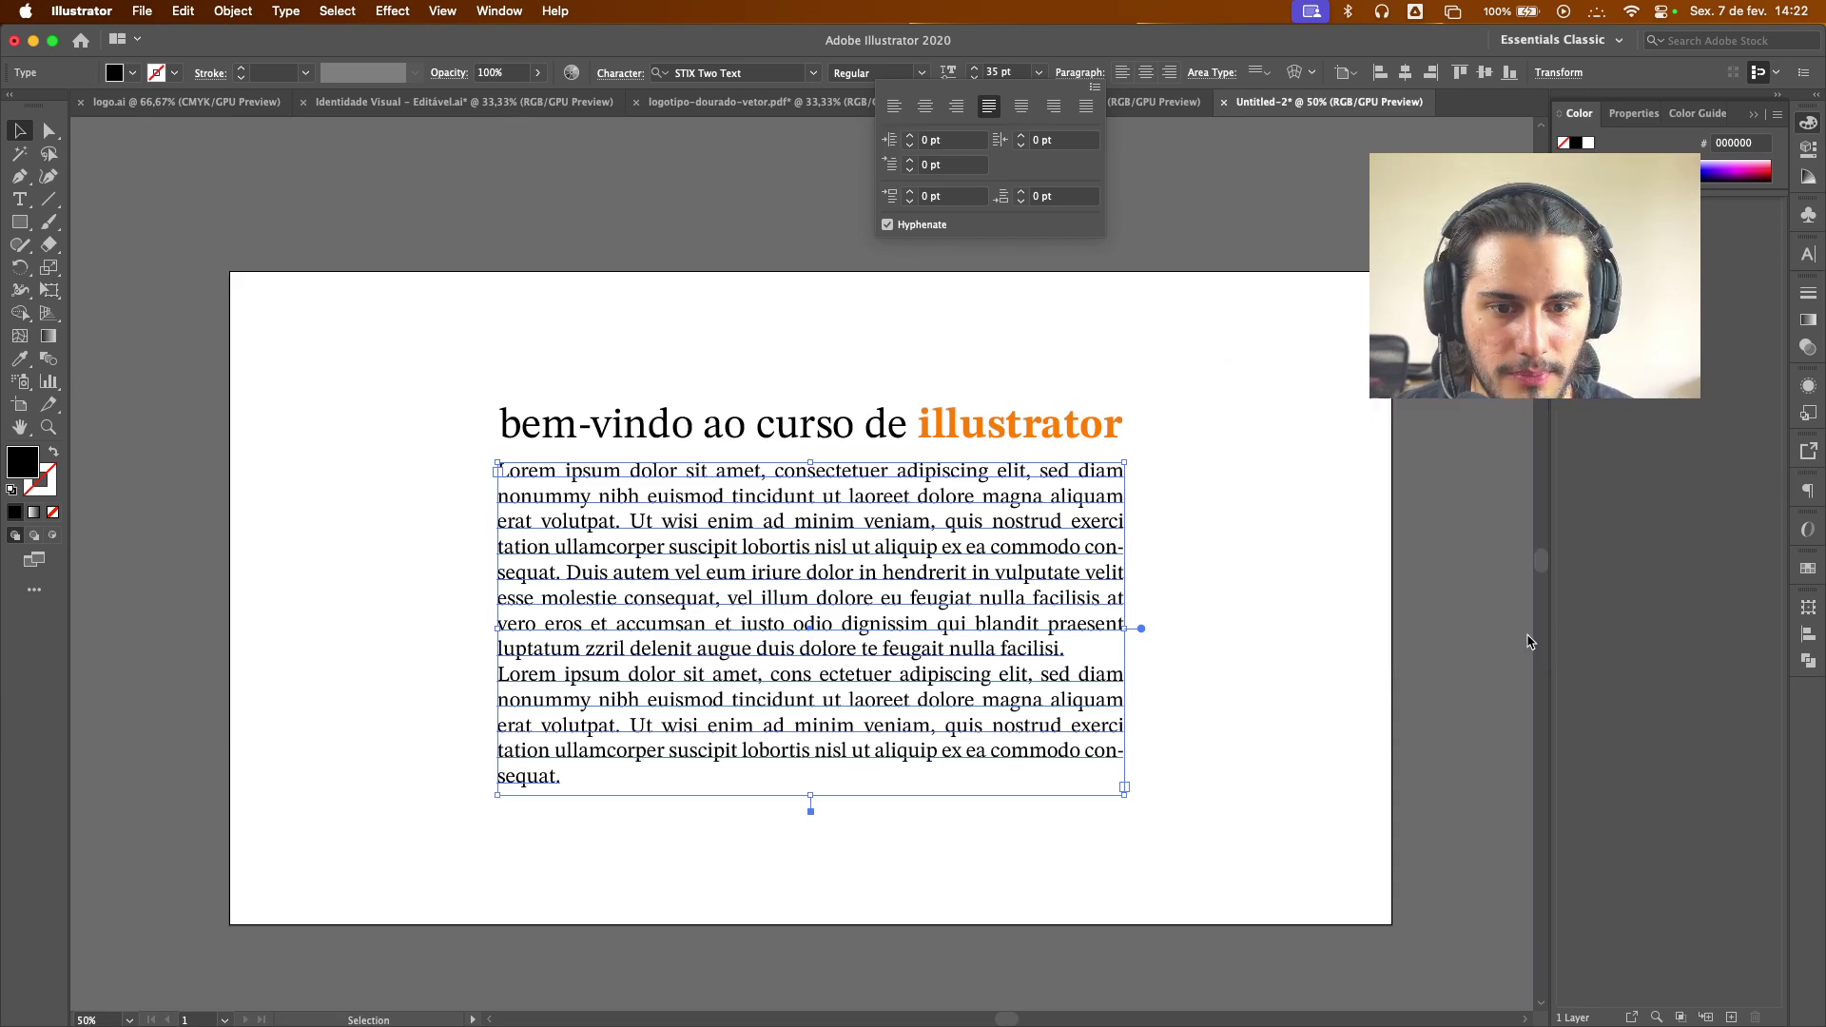
click(1082, 565)
click(1200, 516)
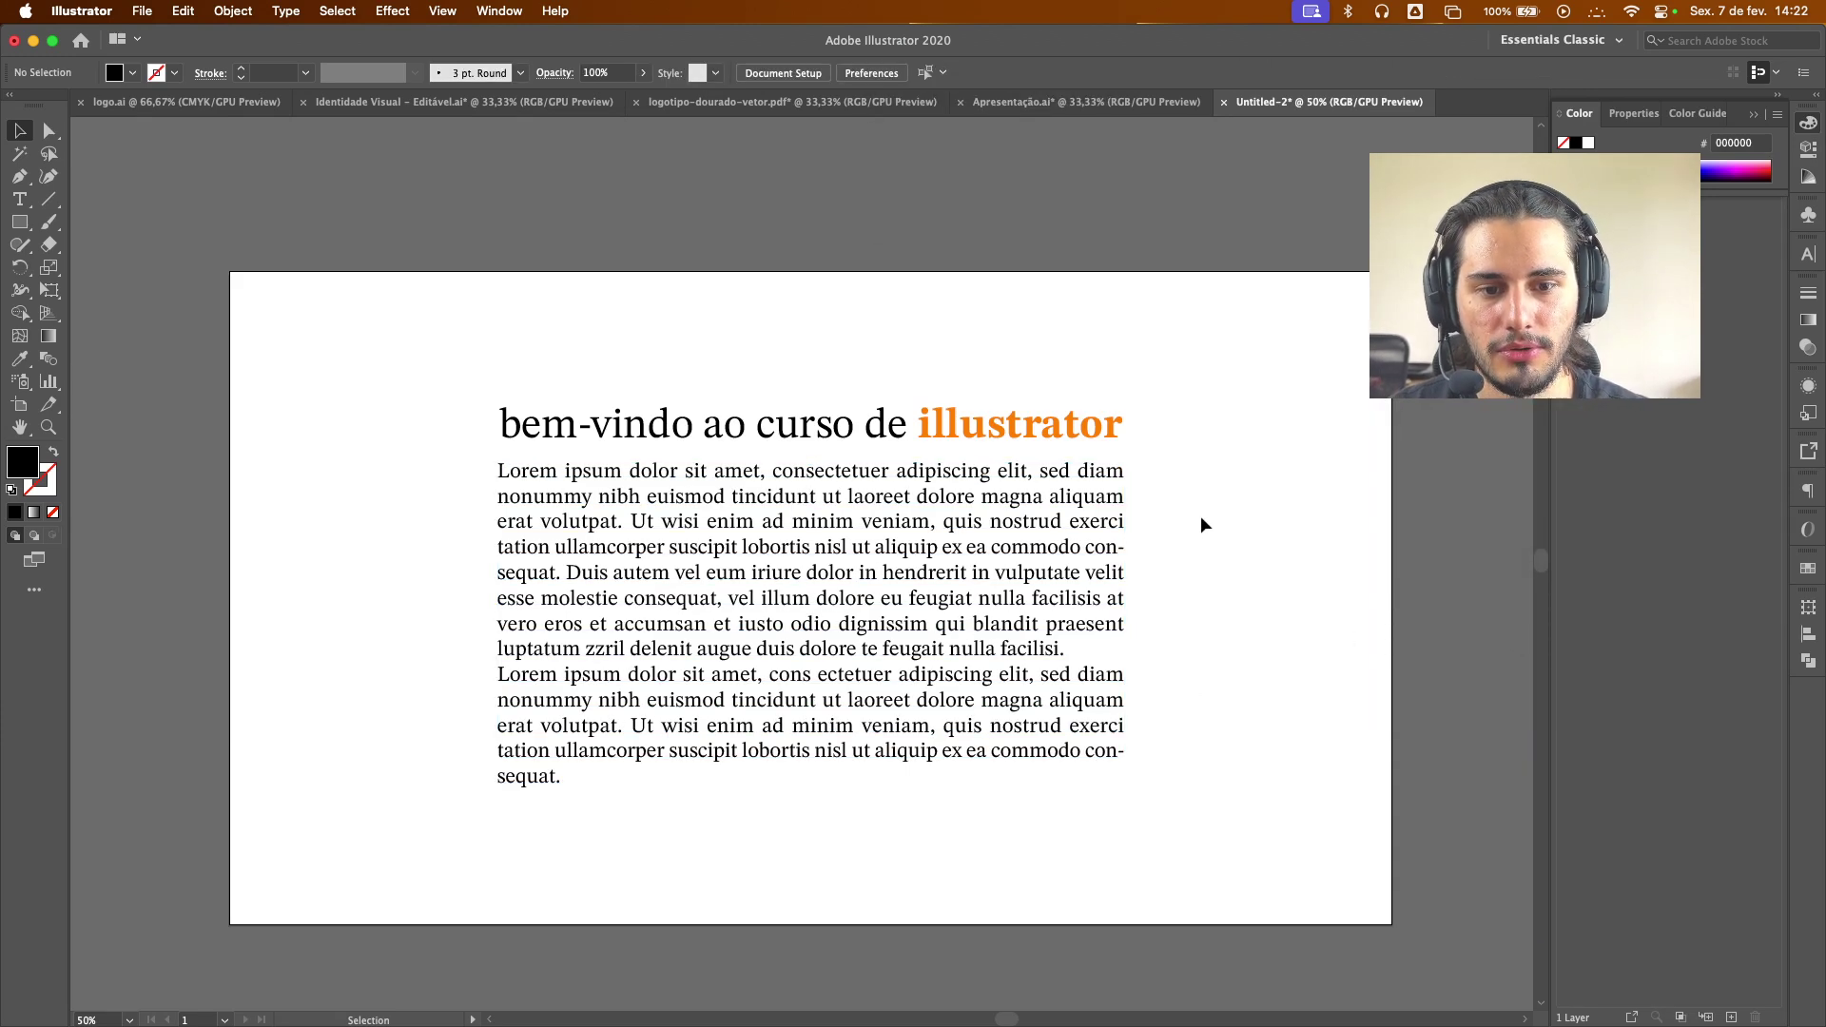
Select the placeholder text to review its paragraph settings, and deselect it without changes
click(803, 726)
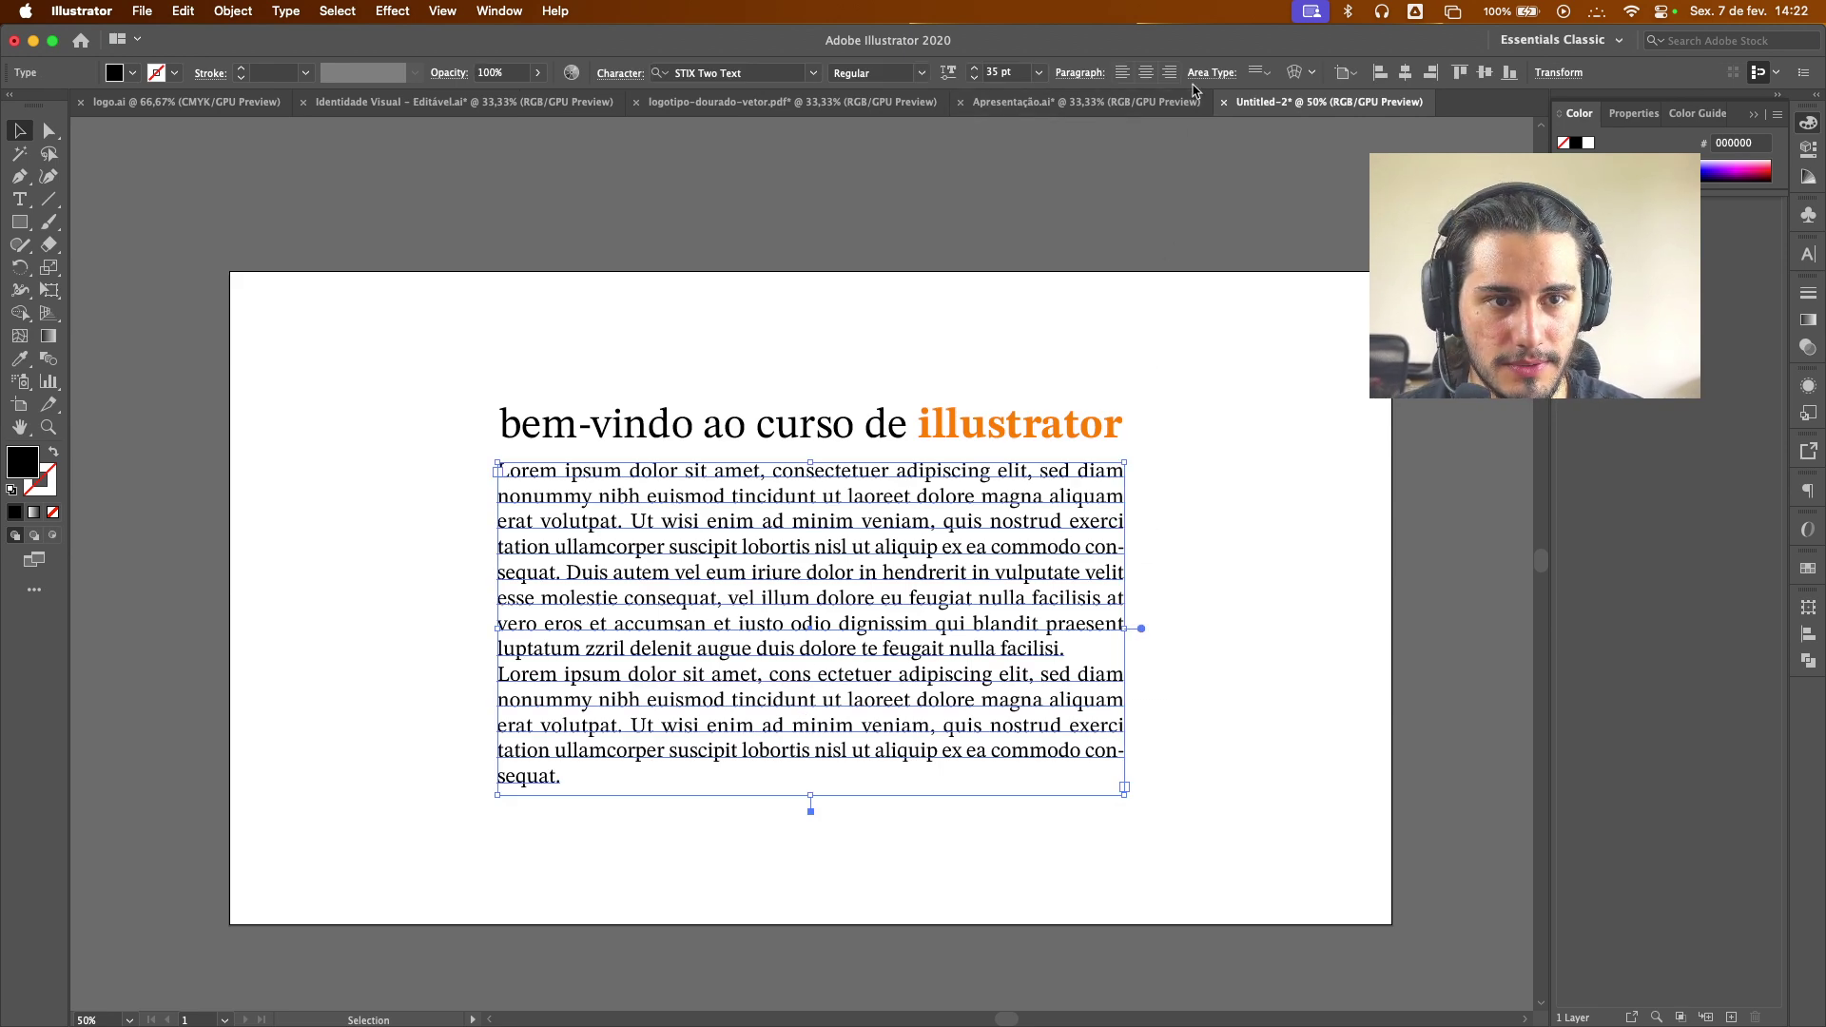
click(1078, 73)
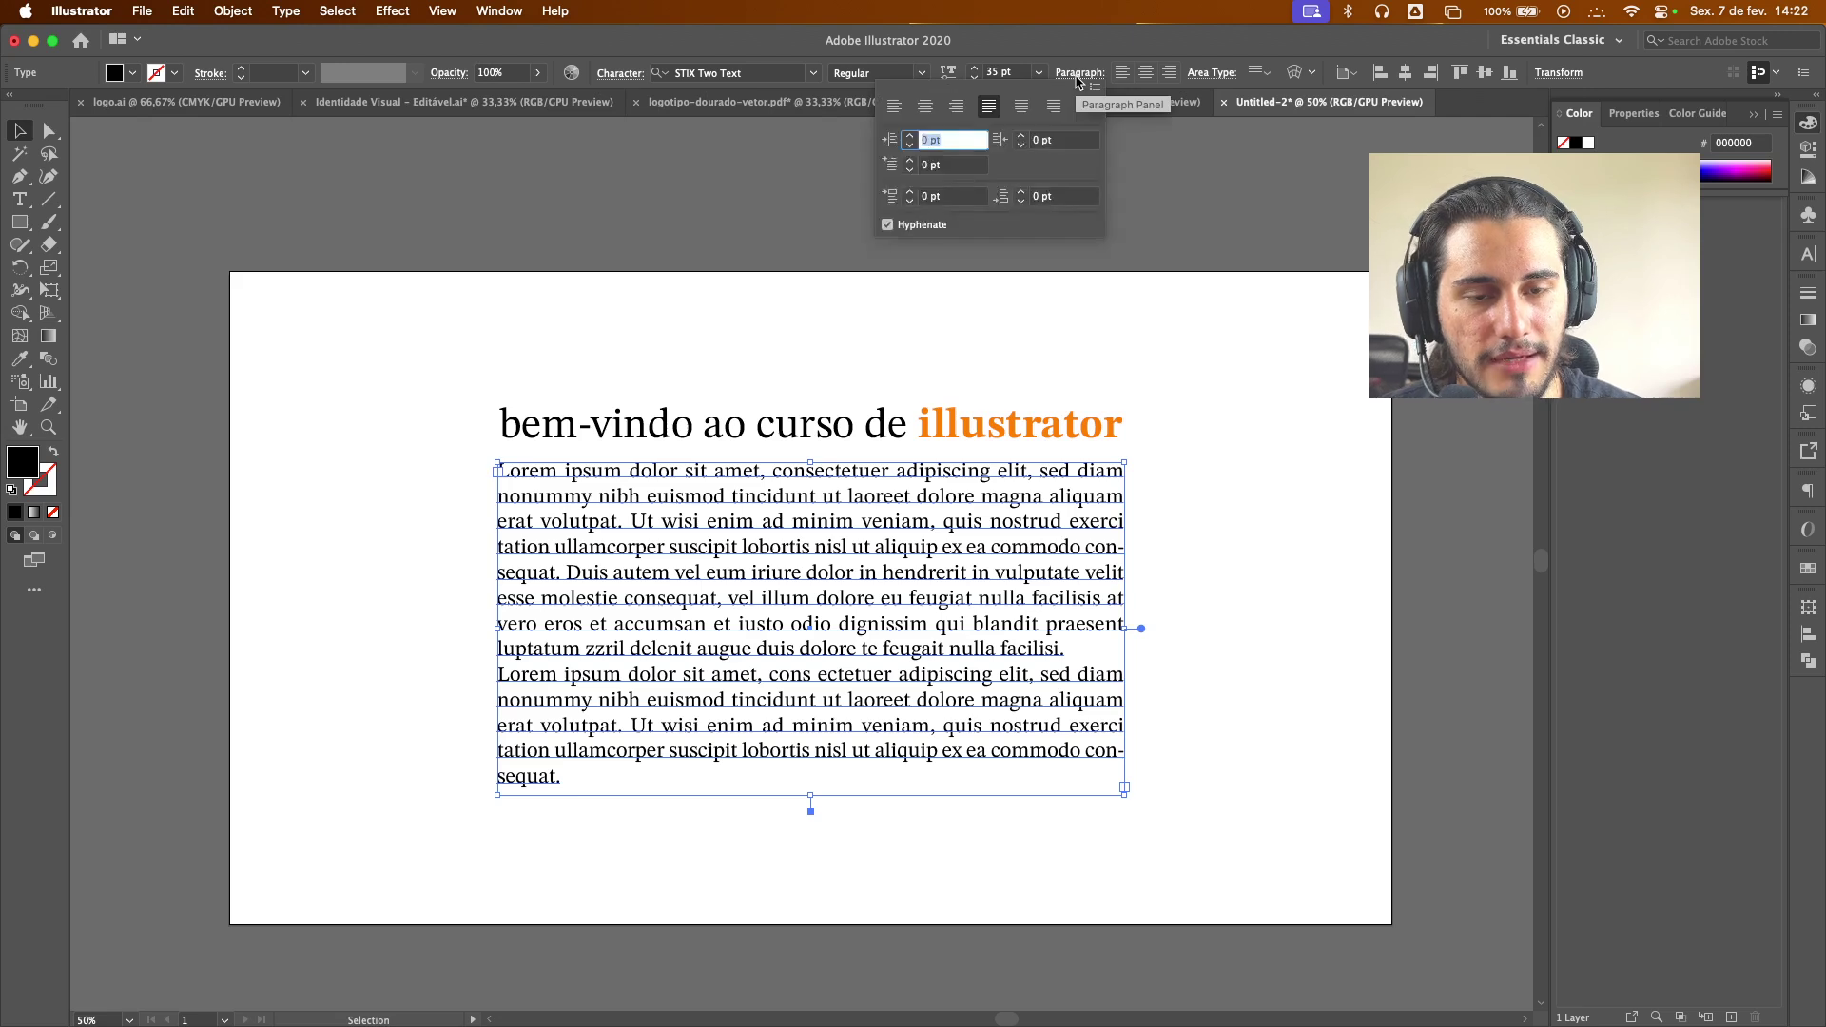
click(1212, 365)
click(1272, 597)
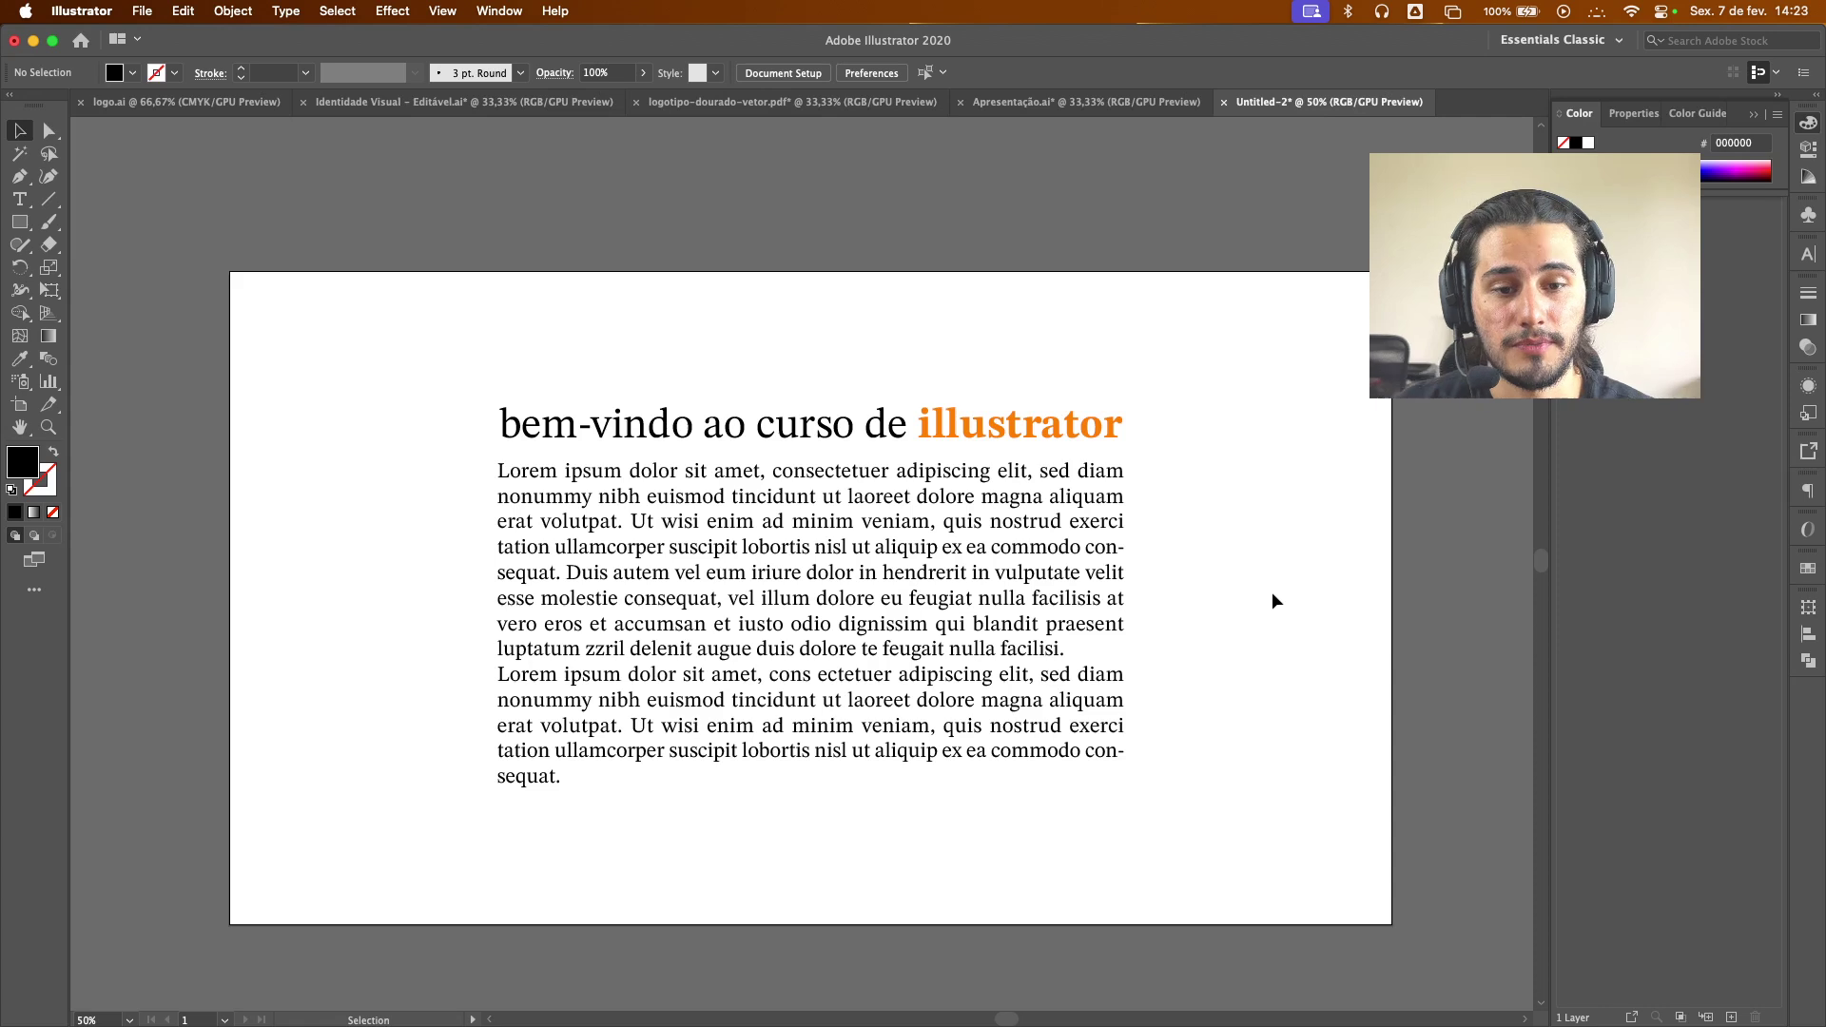
Try an Arc warp with a 50% horizontal bend on the placeholder text, and undo it
click(878, 580)
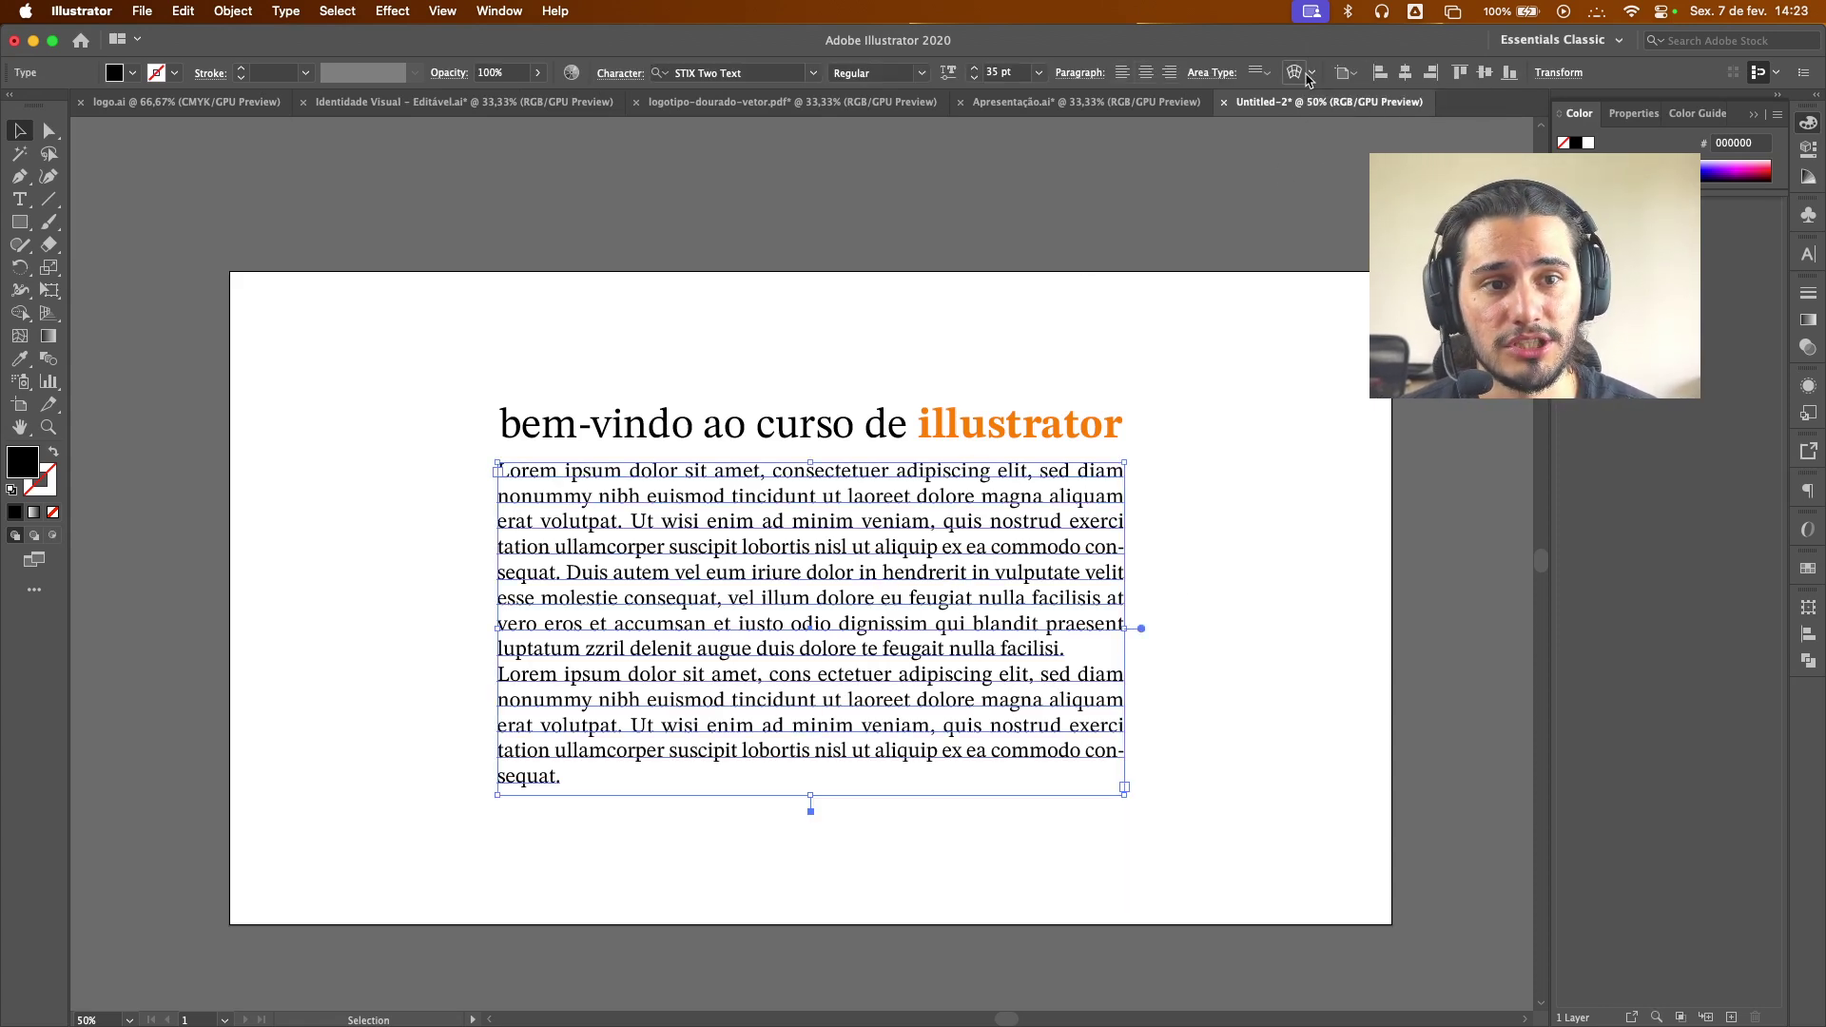
key(alt+shift+super+w)
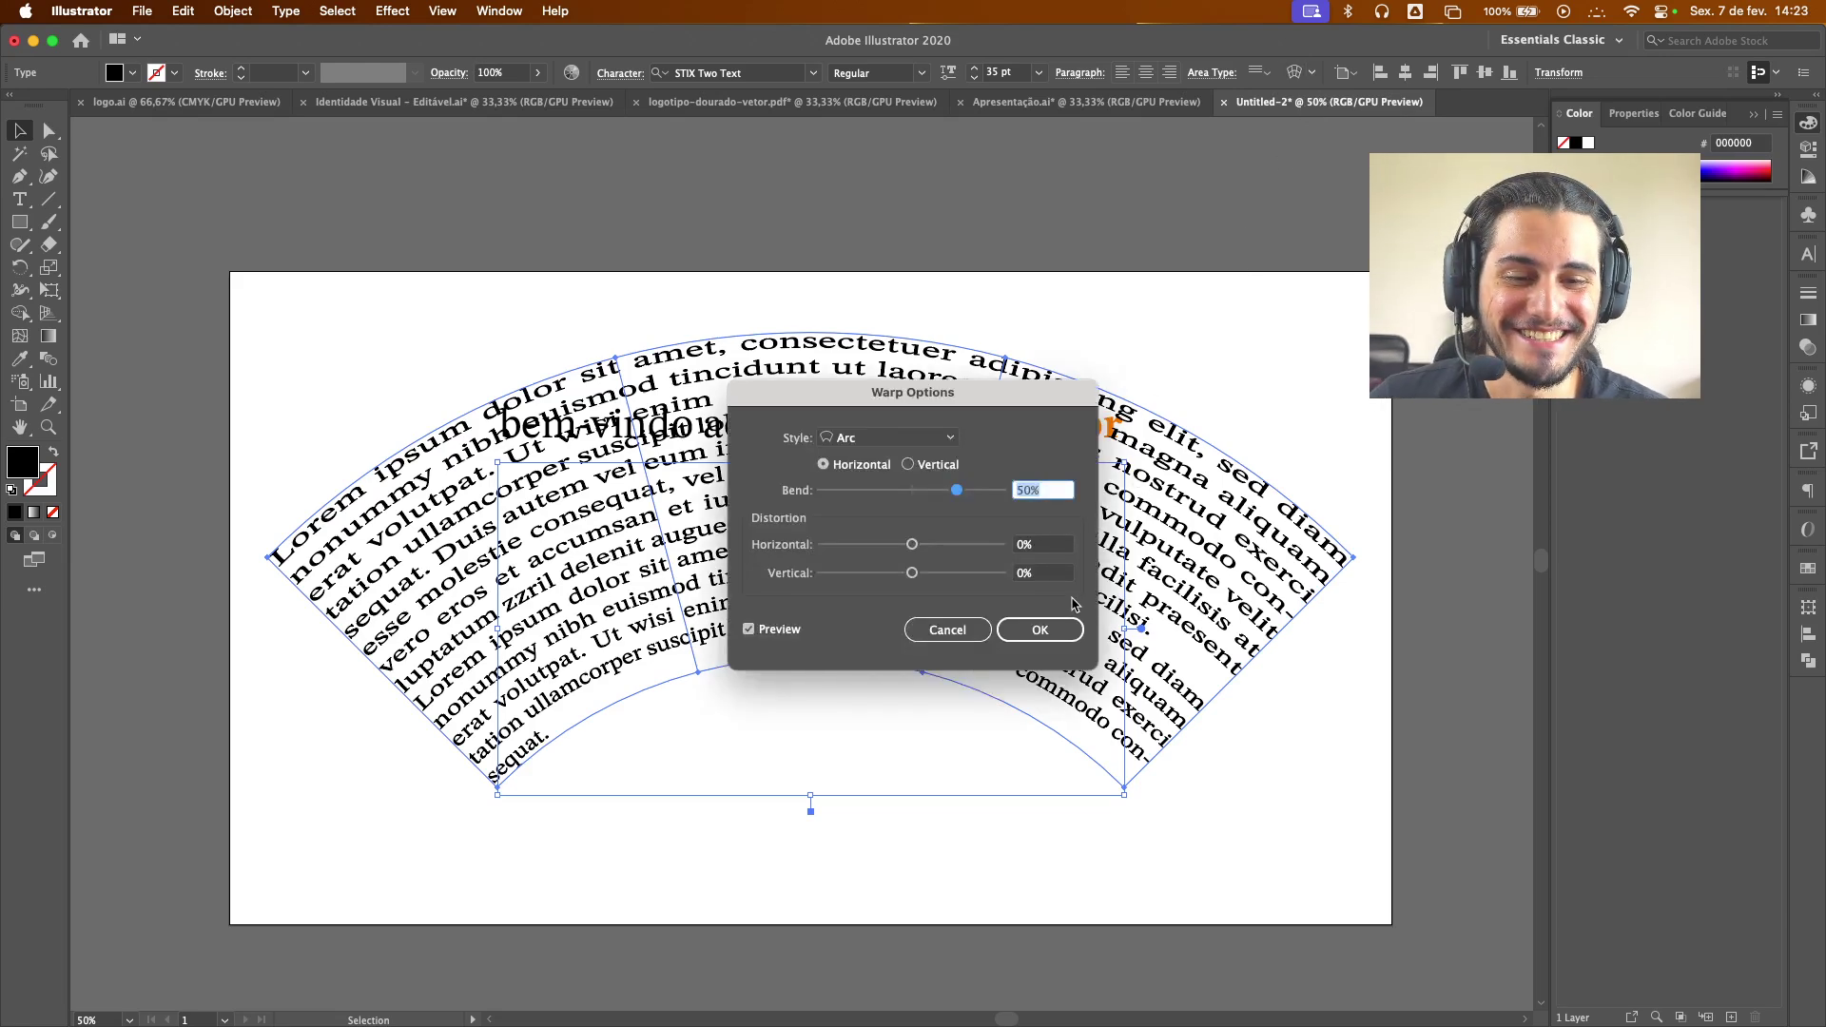
click(1057, 630)
drag(1057, 630, 861, 683)
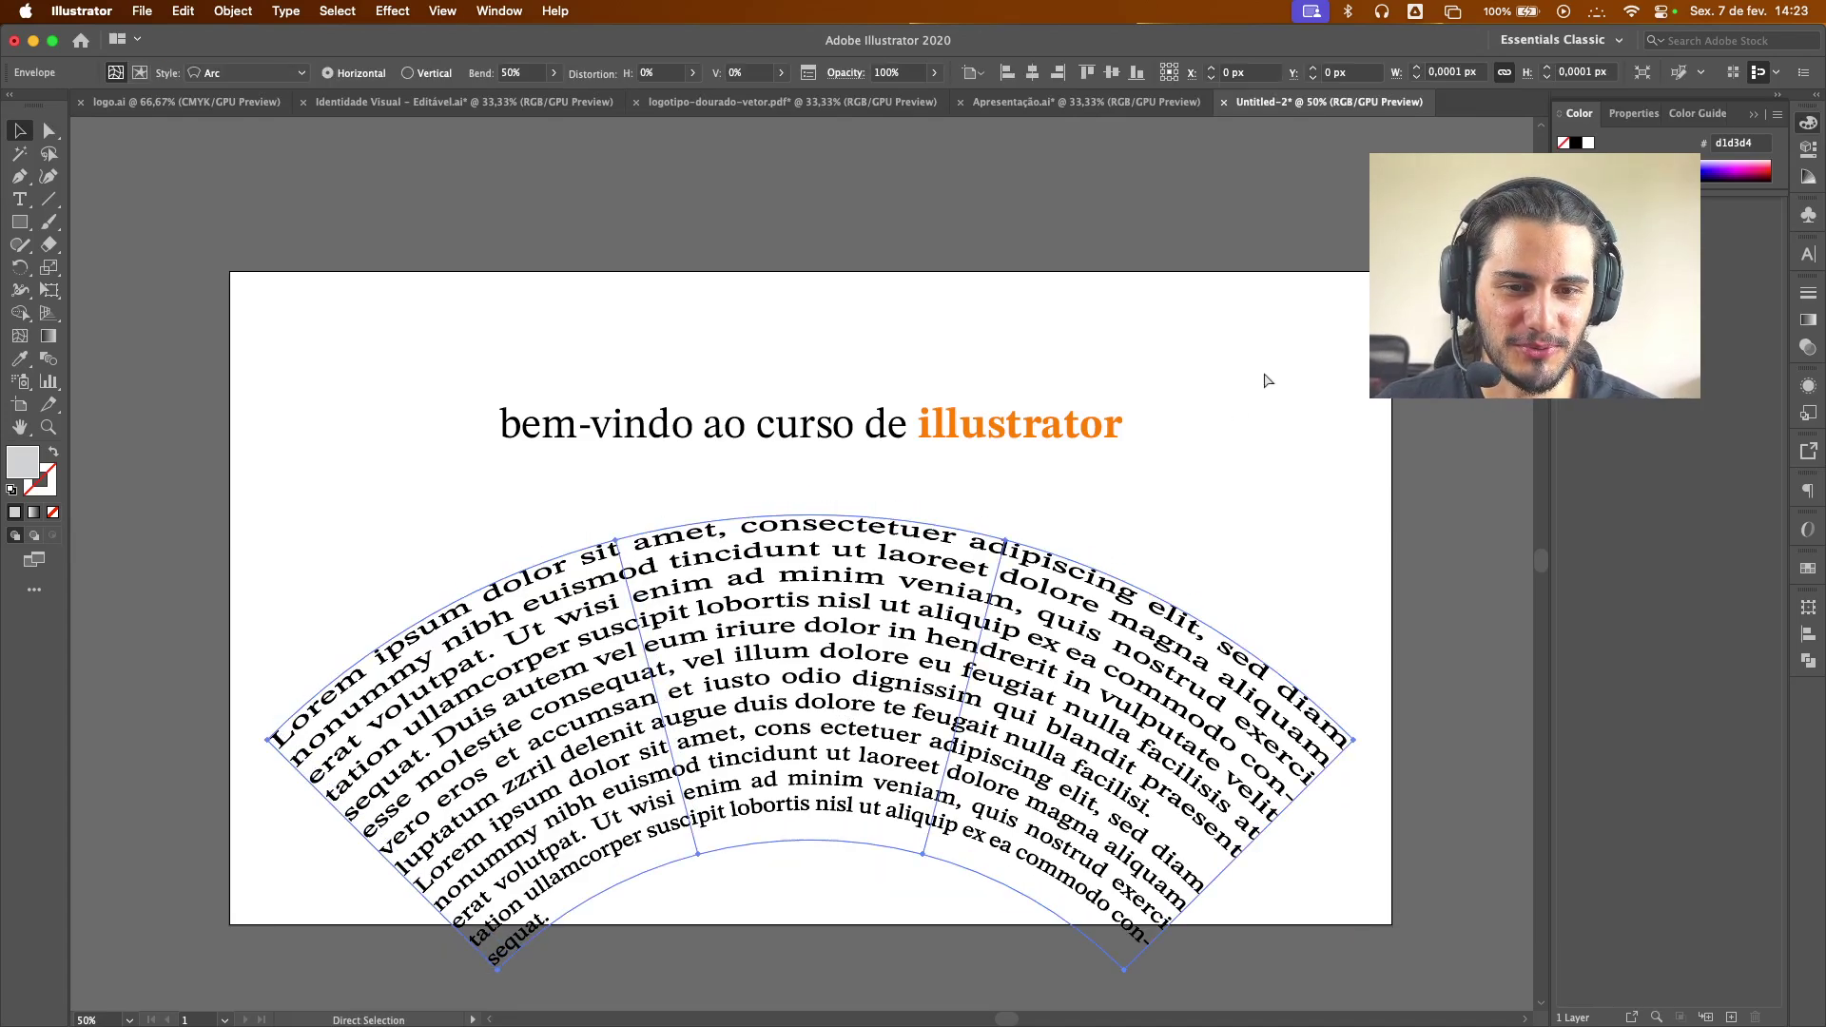
key(super+z)
key(super+z)
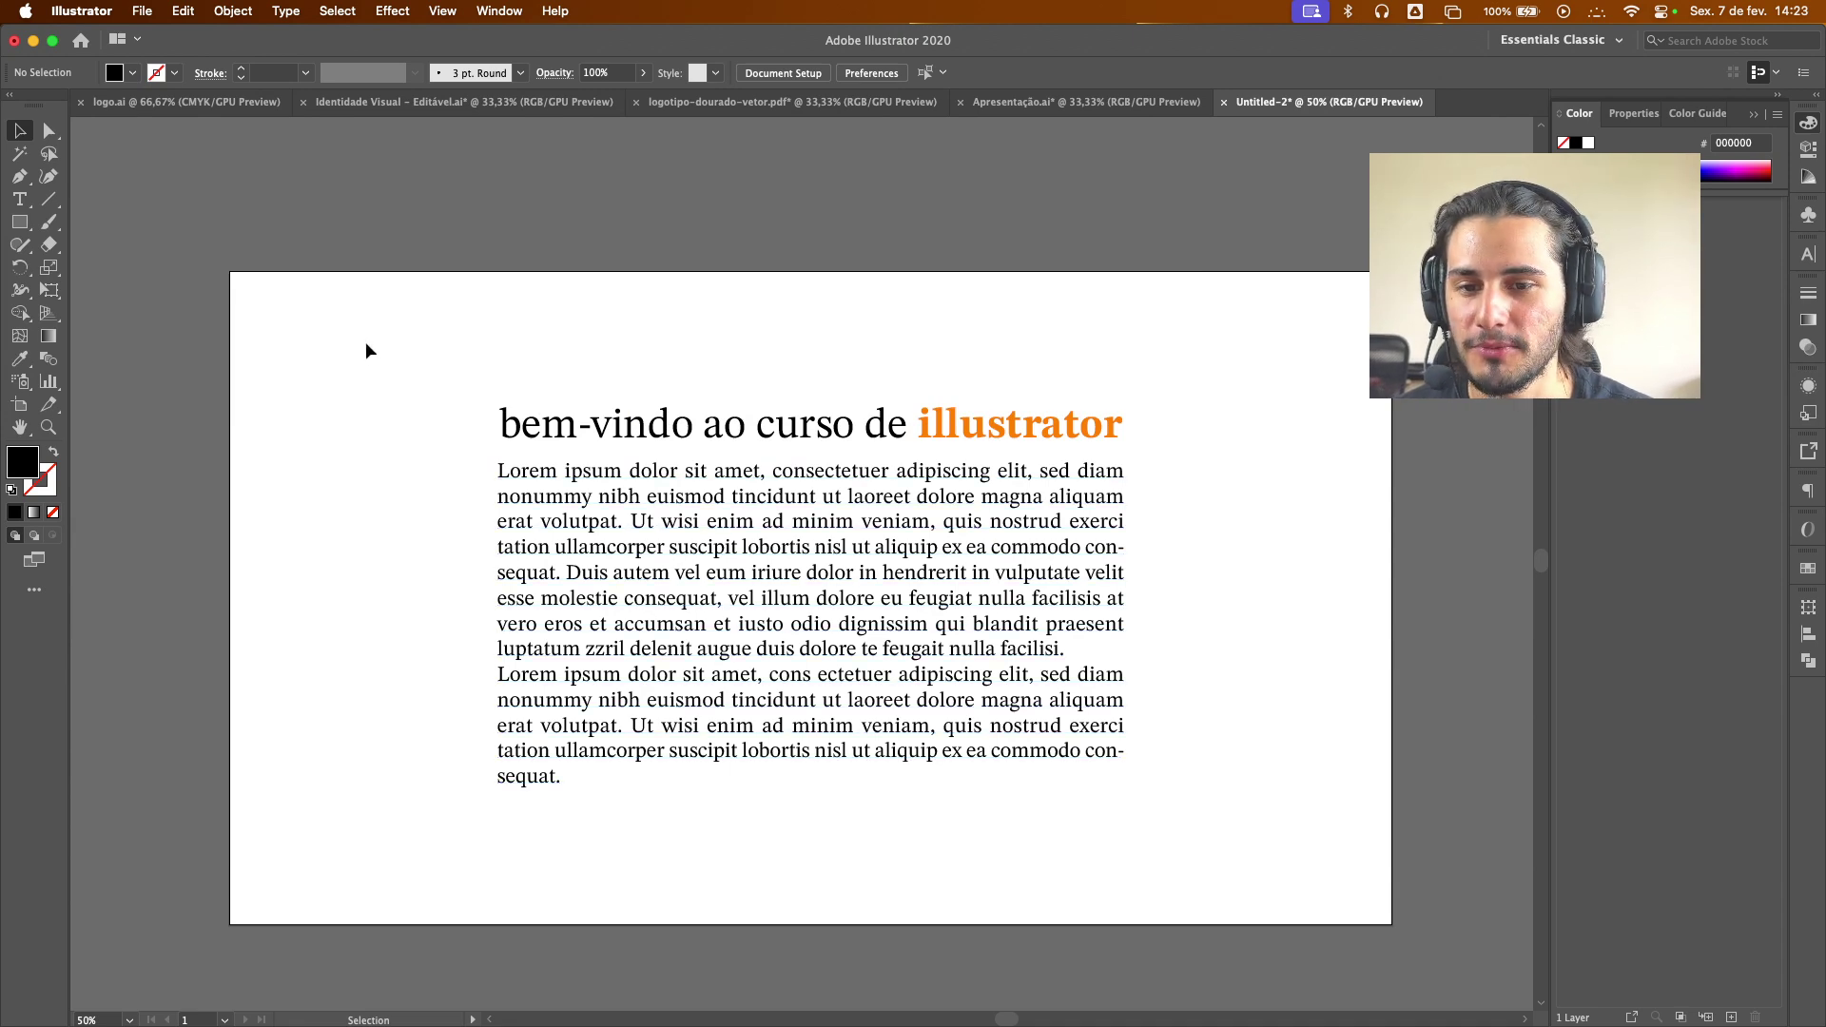
Scale the heading and placeholder text together to about half size and move them into the artboard's upper-left area
drag(367, 351, 989, 623)
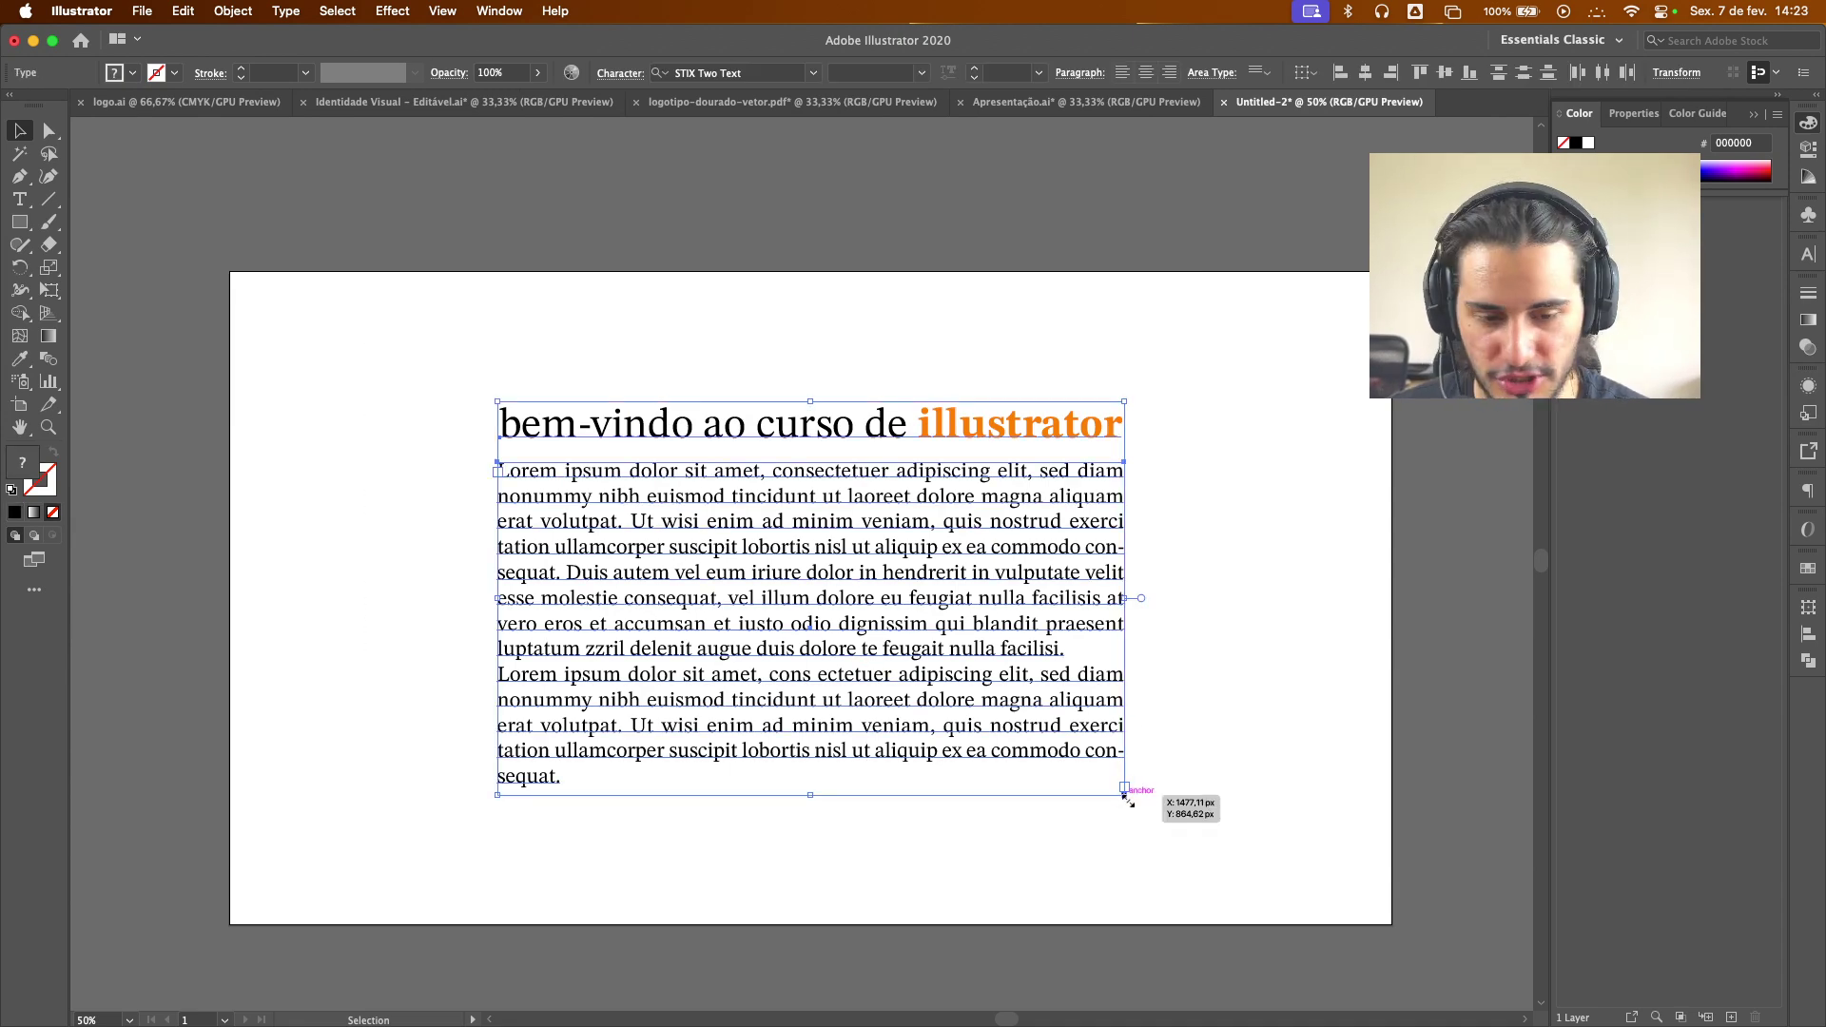
drag(1126, 799, 831, 608)
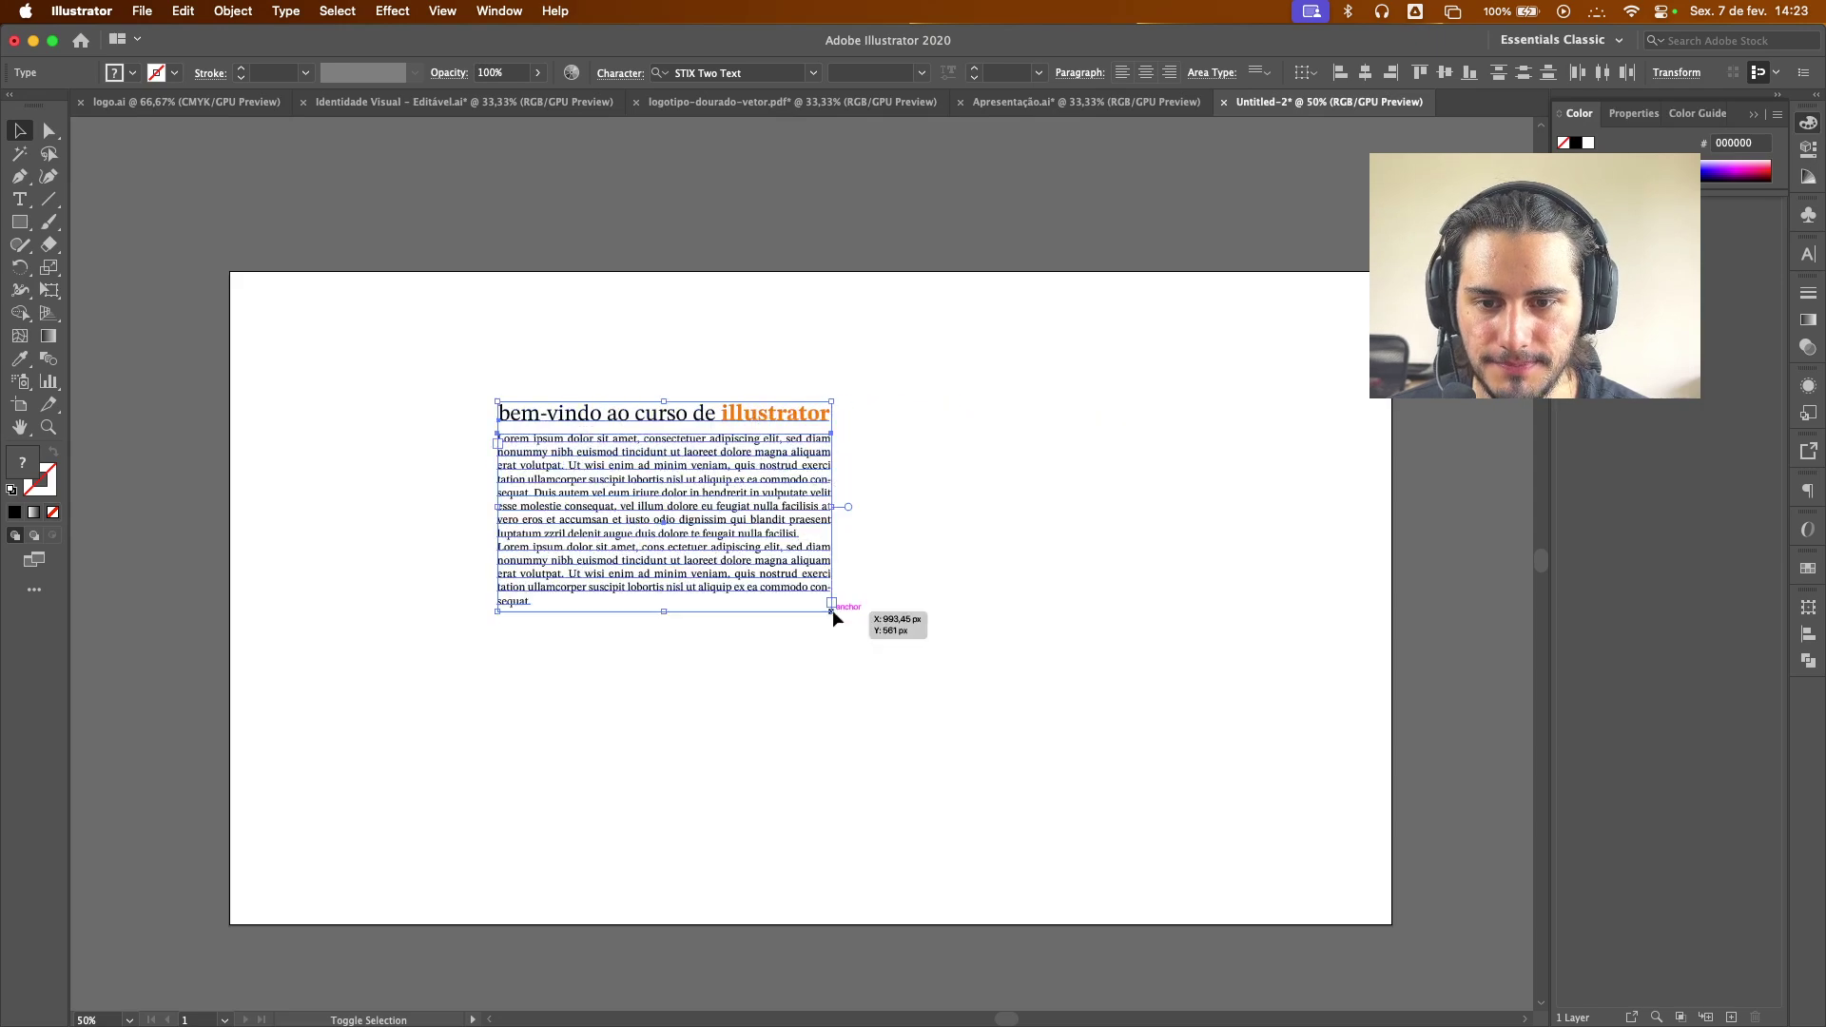
drag(748, 534, 545, 468)
click(820, 409)
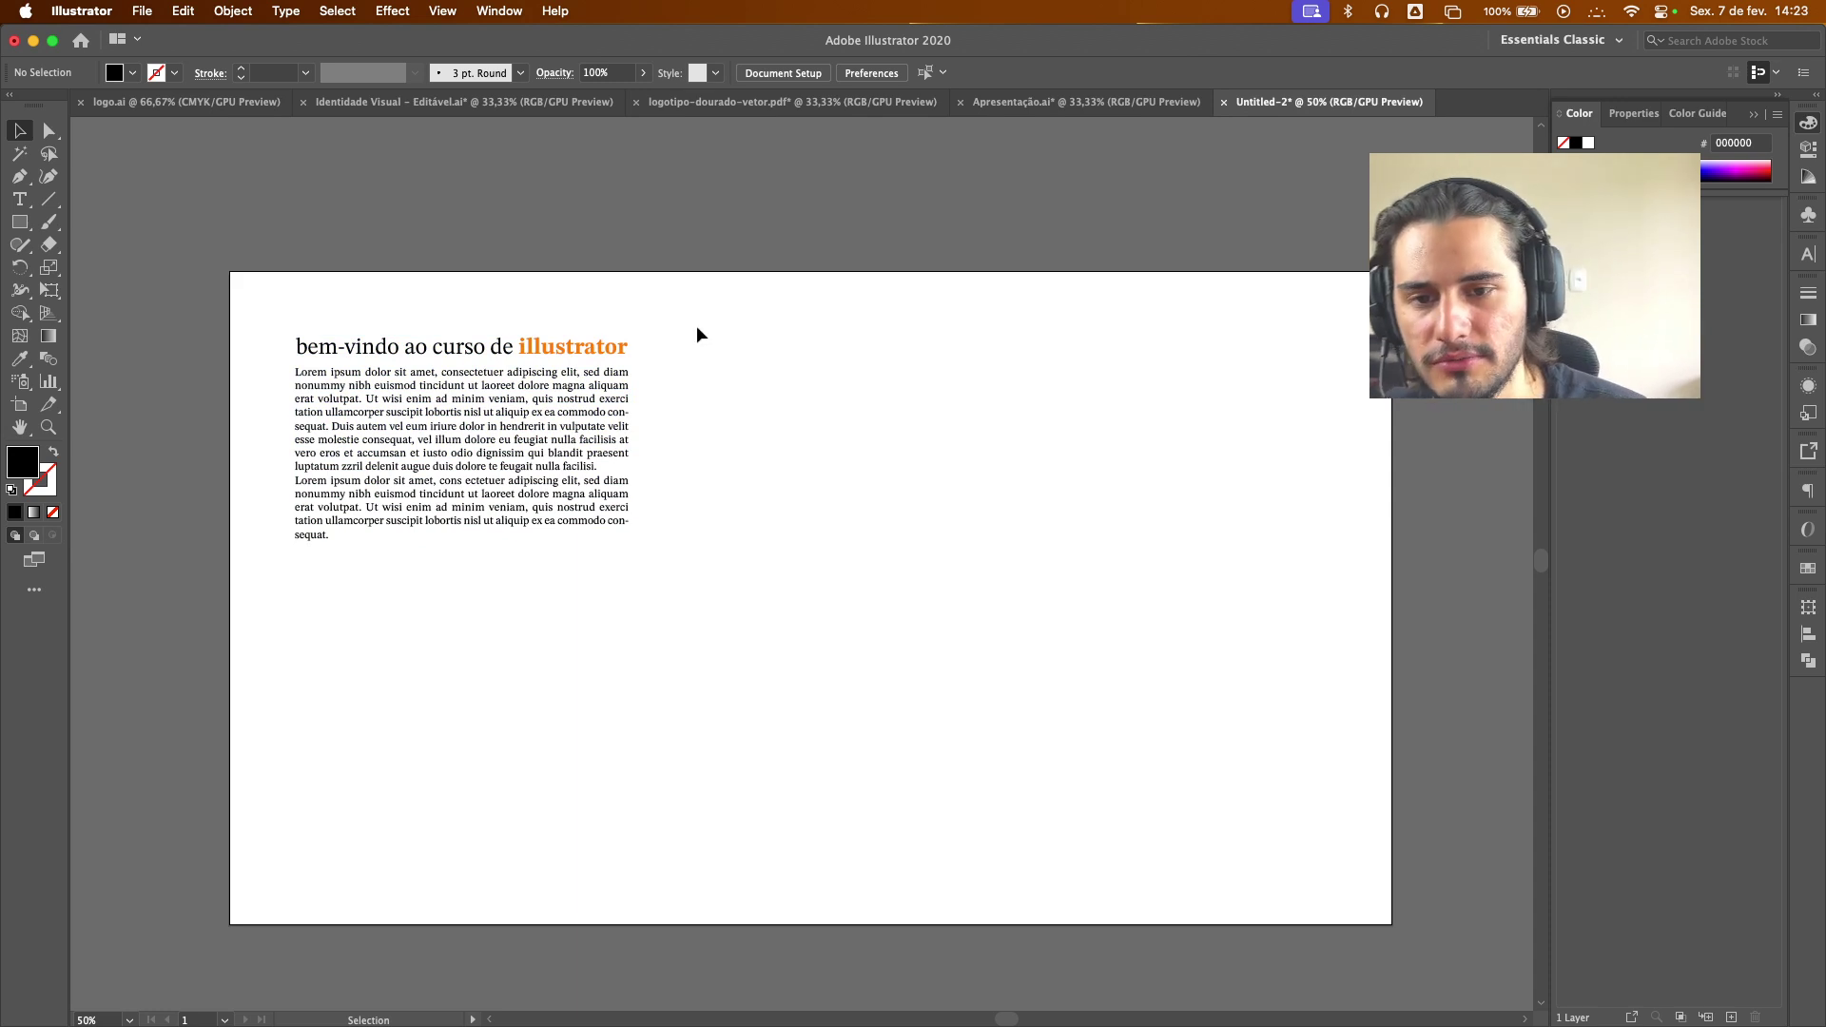
drag(695, 314, 454, 571)
drag(428, 462, 512, 511)
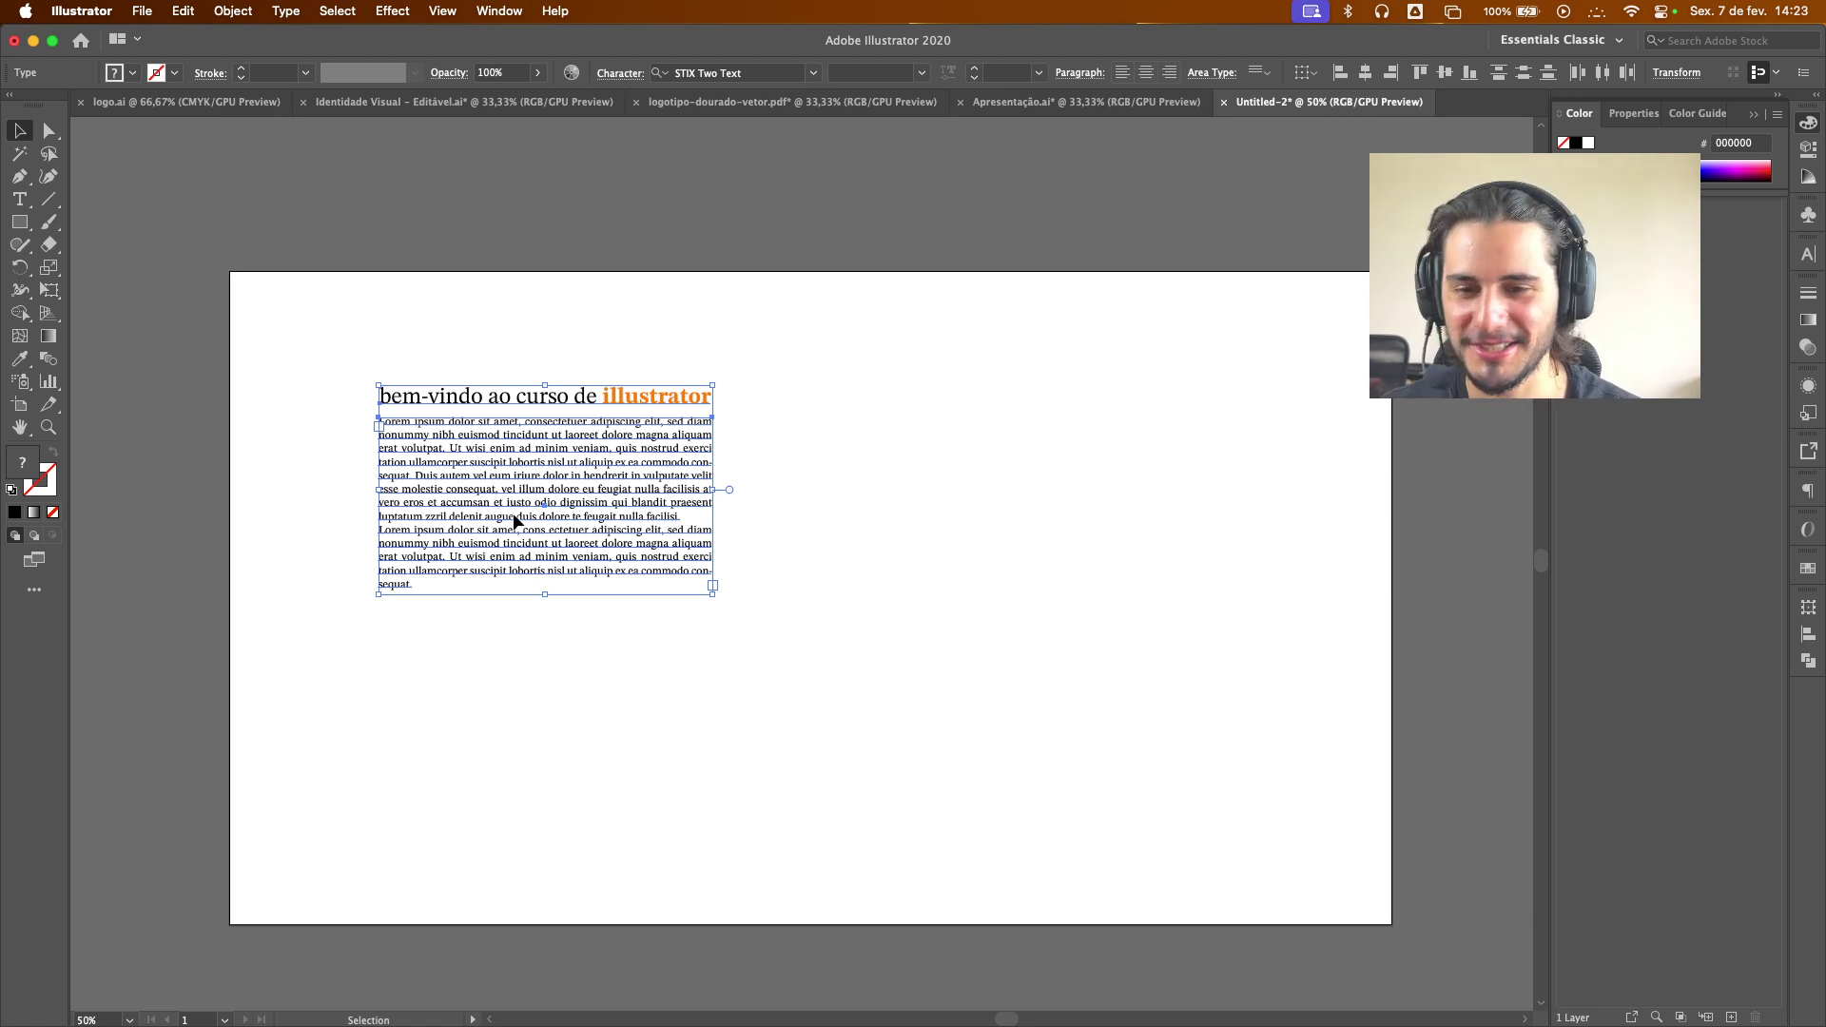
click(1000, 435)
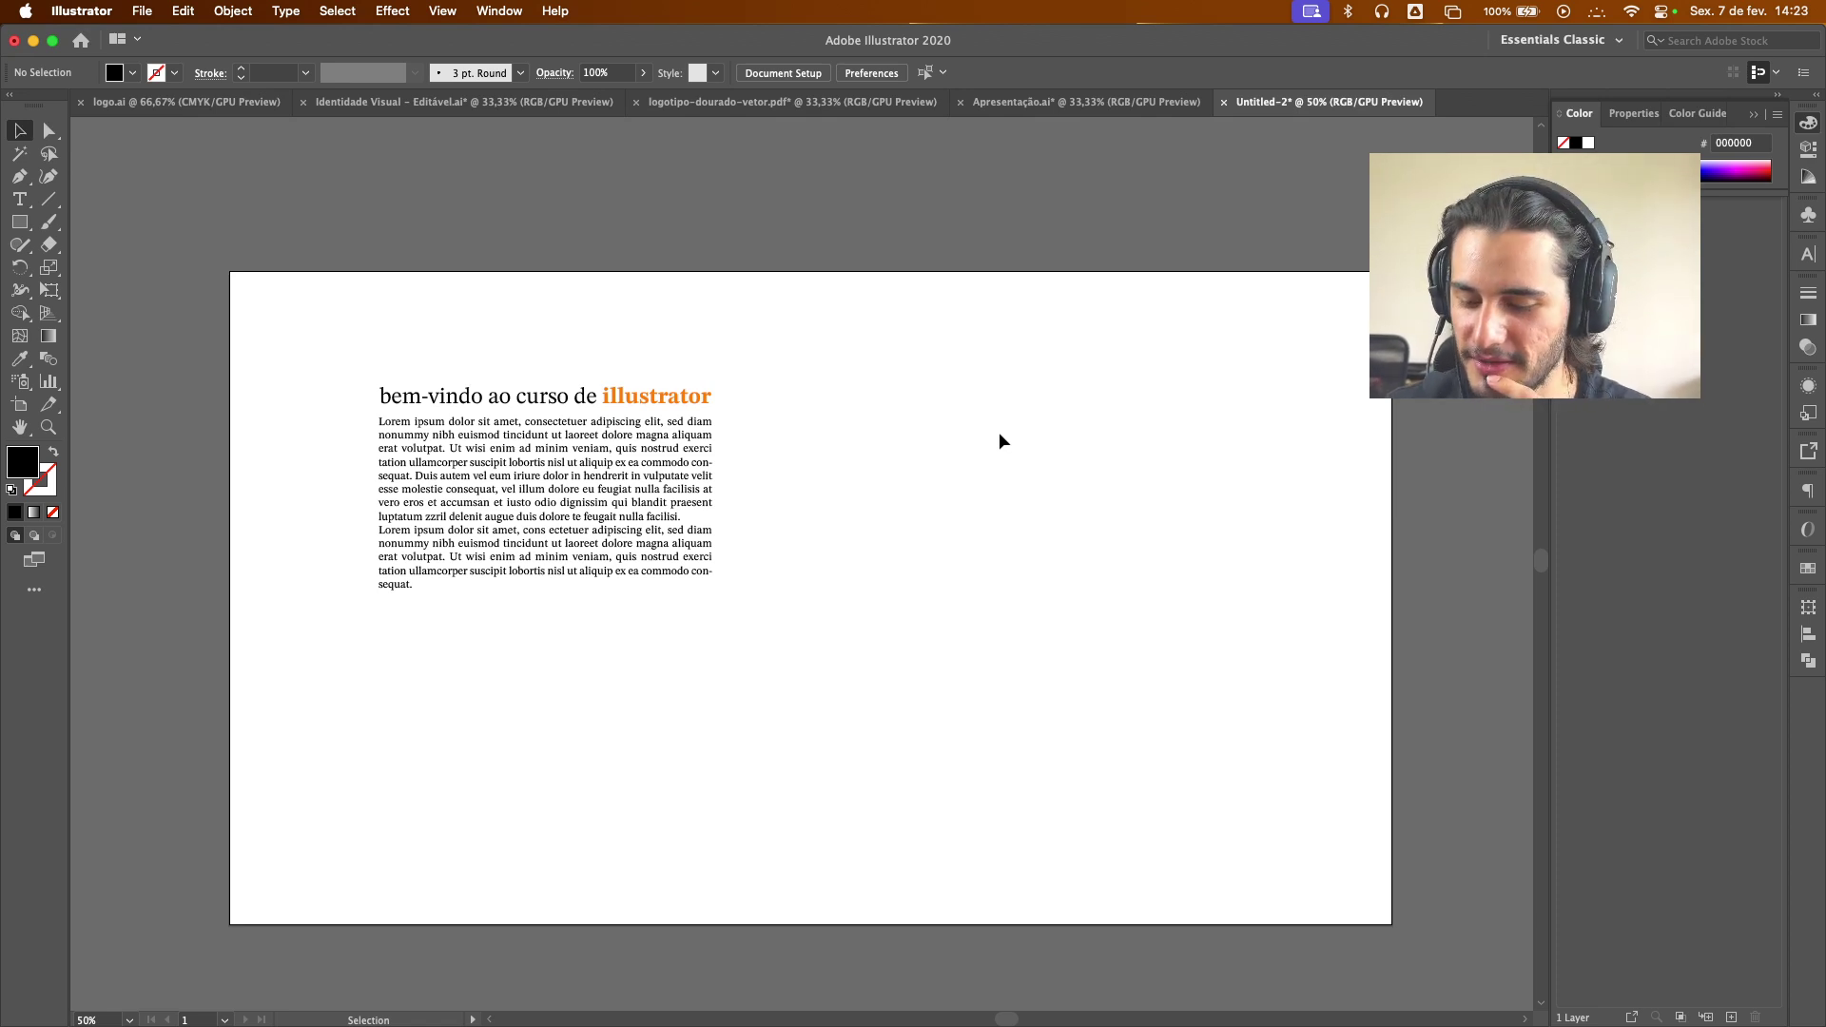
Show the rulers and place a black square of about 38 px flush in the artboard's upper-left corner
key(super+r)
key(v)
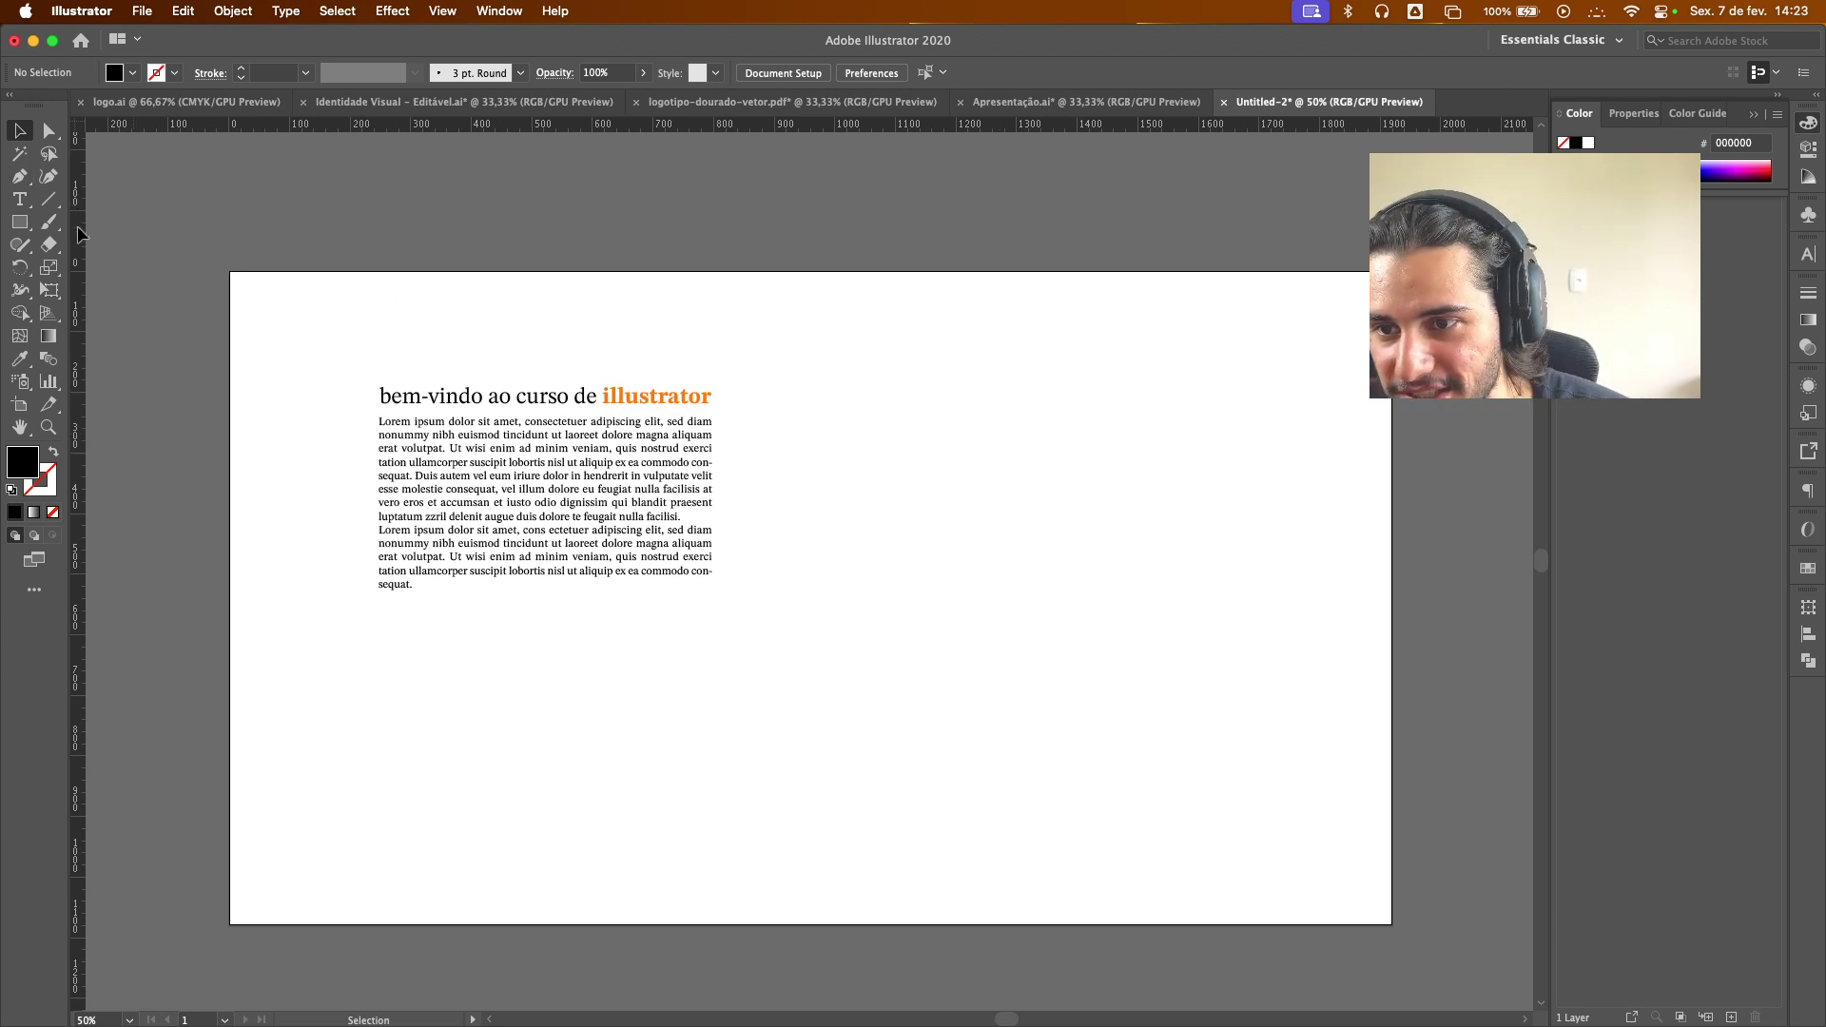
click(19, 225)
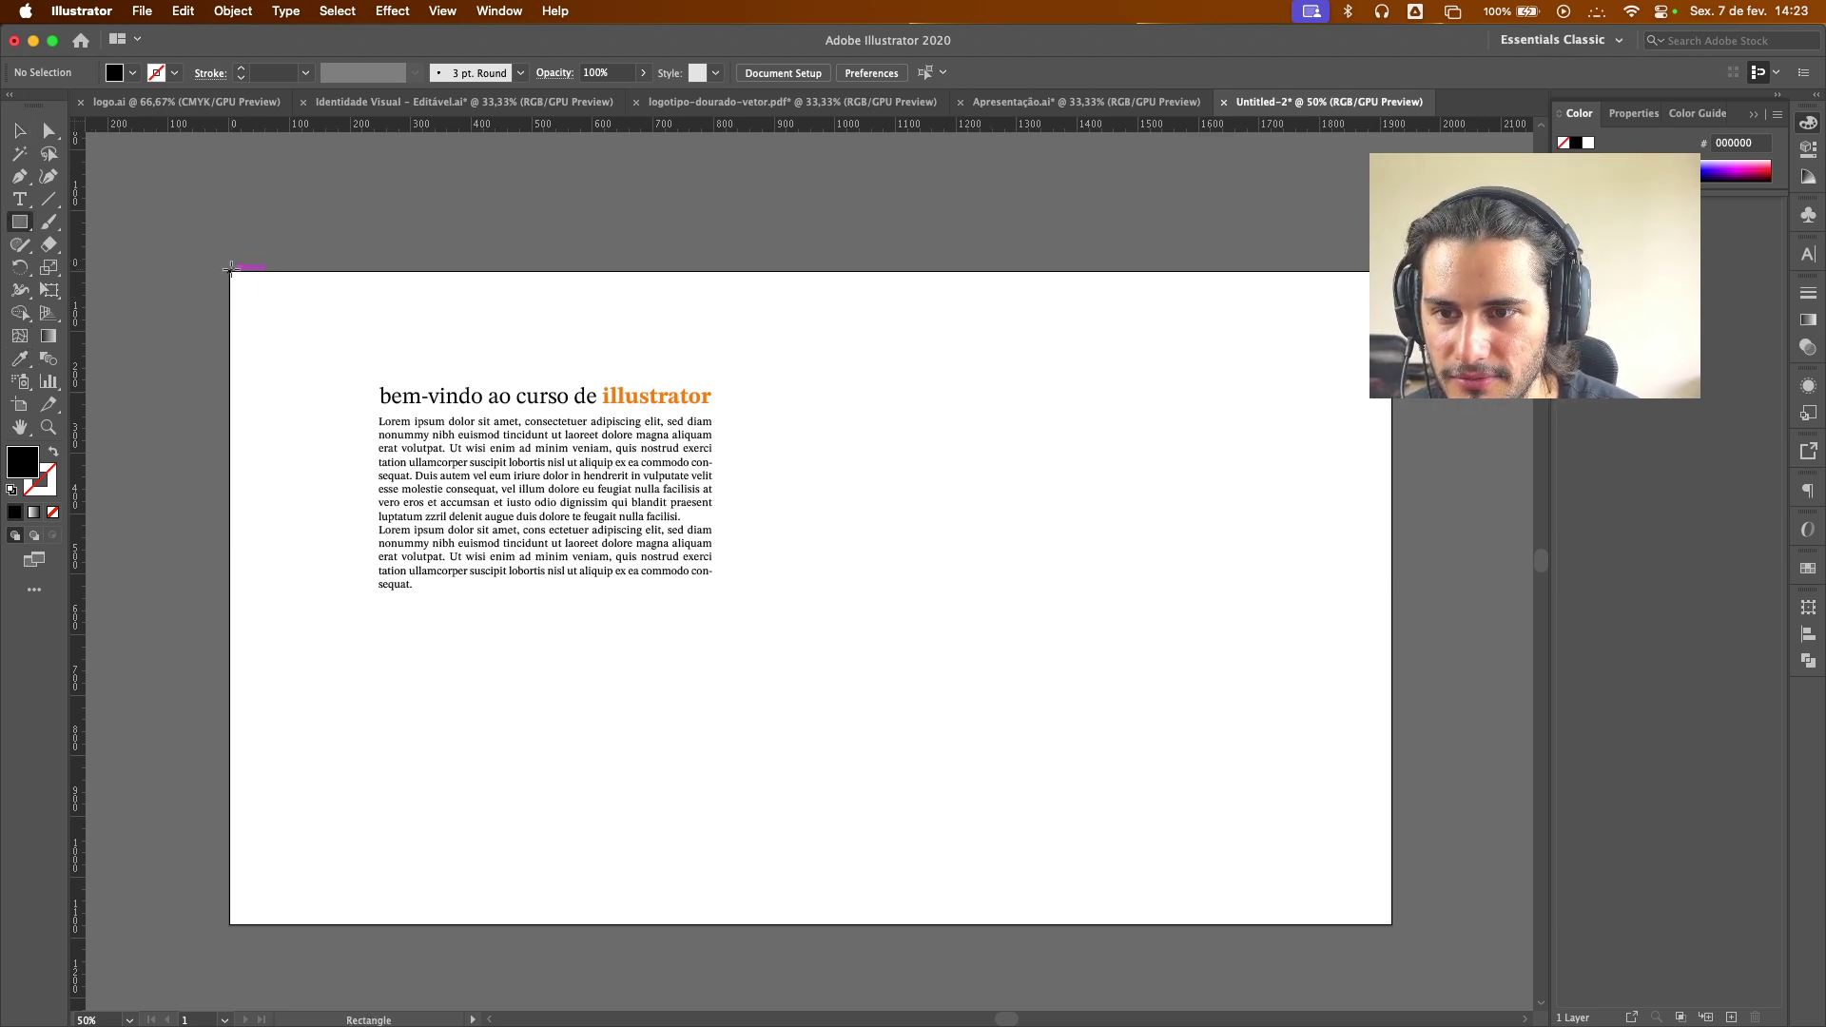
scroll(230, 268, up, 4)
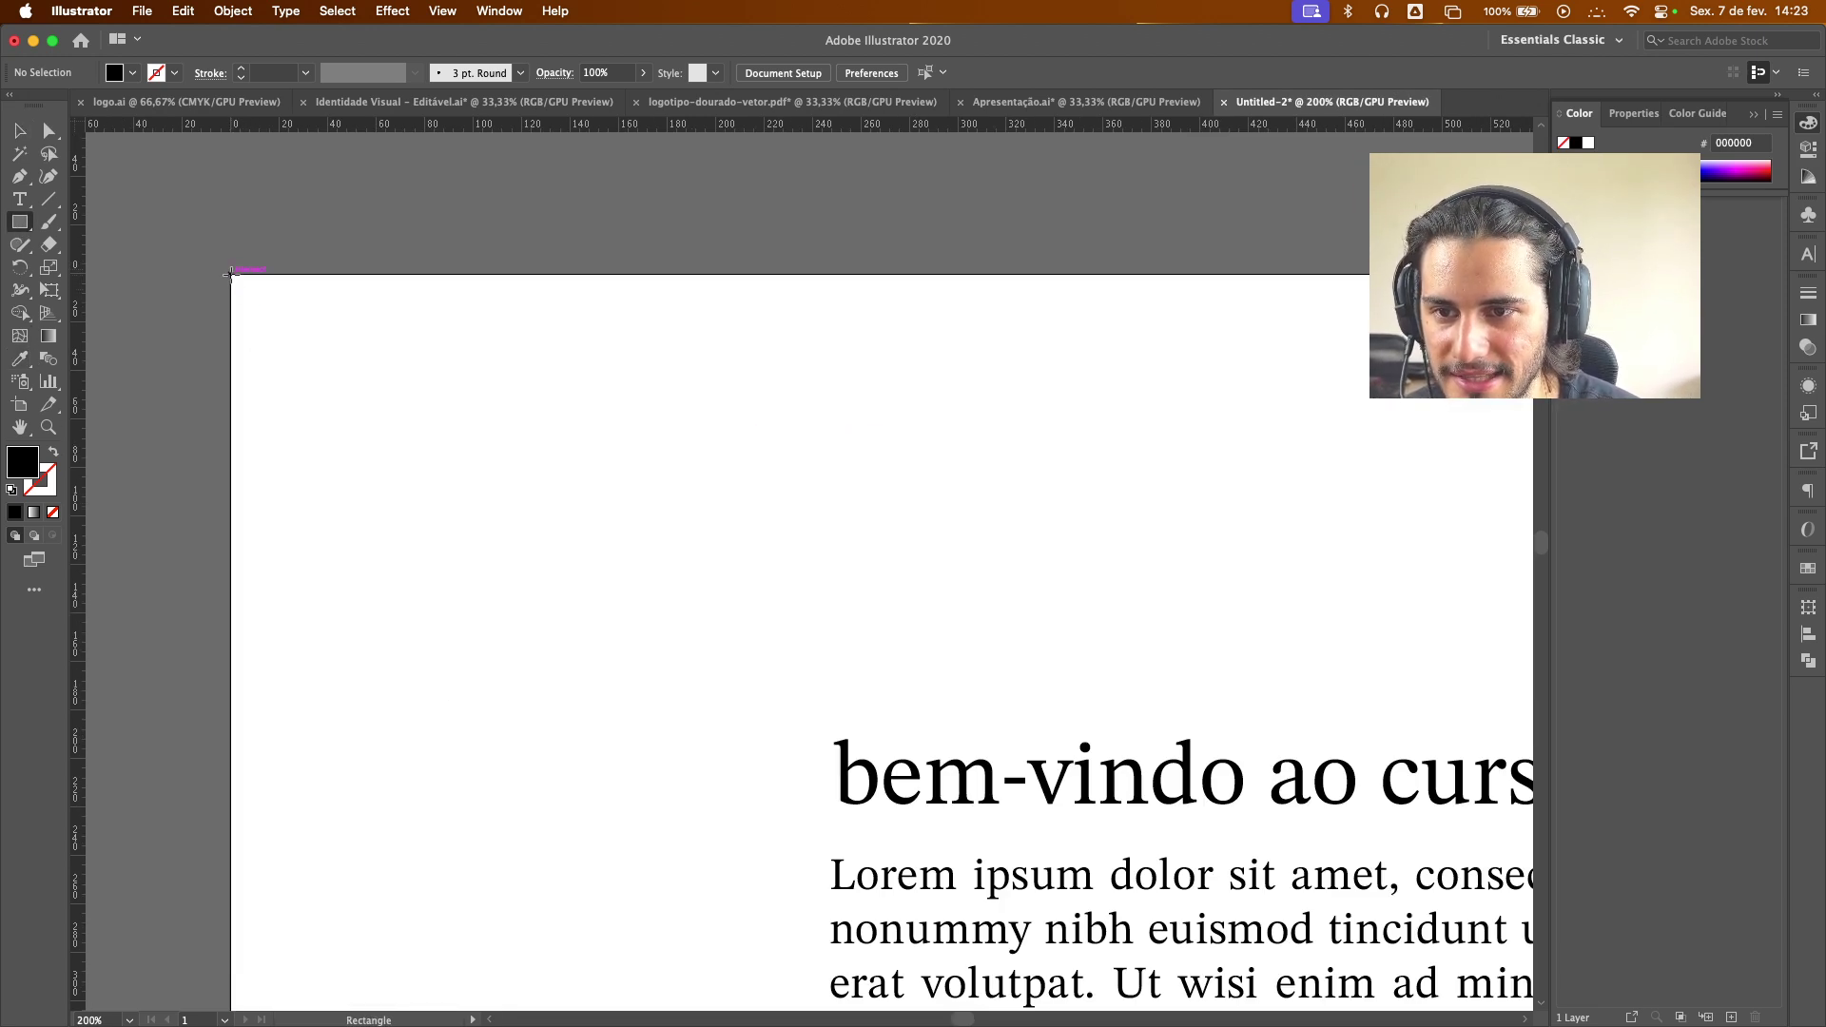
drag(325, 348, 415, 441)
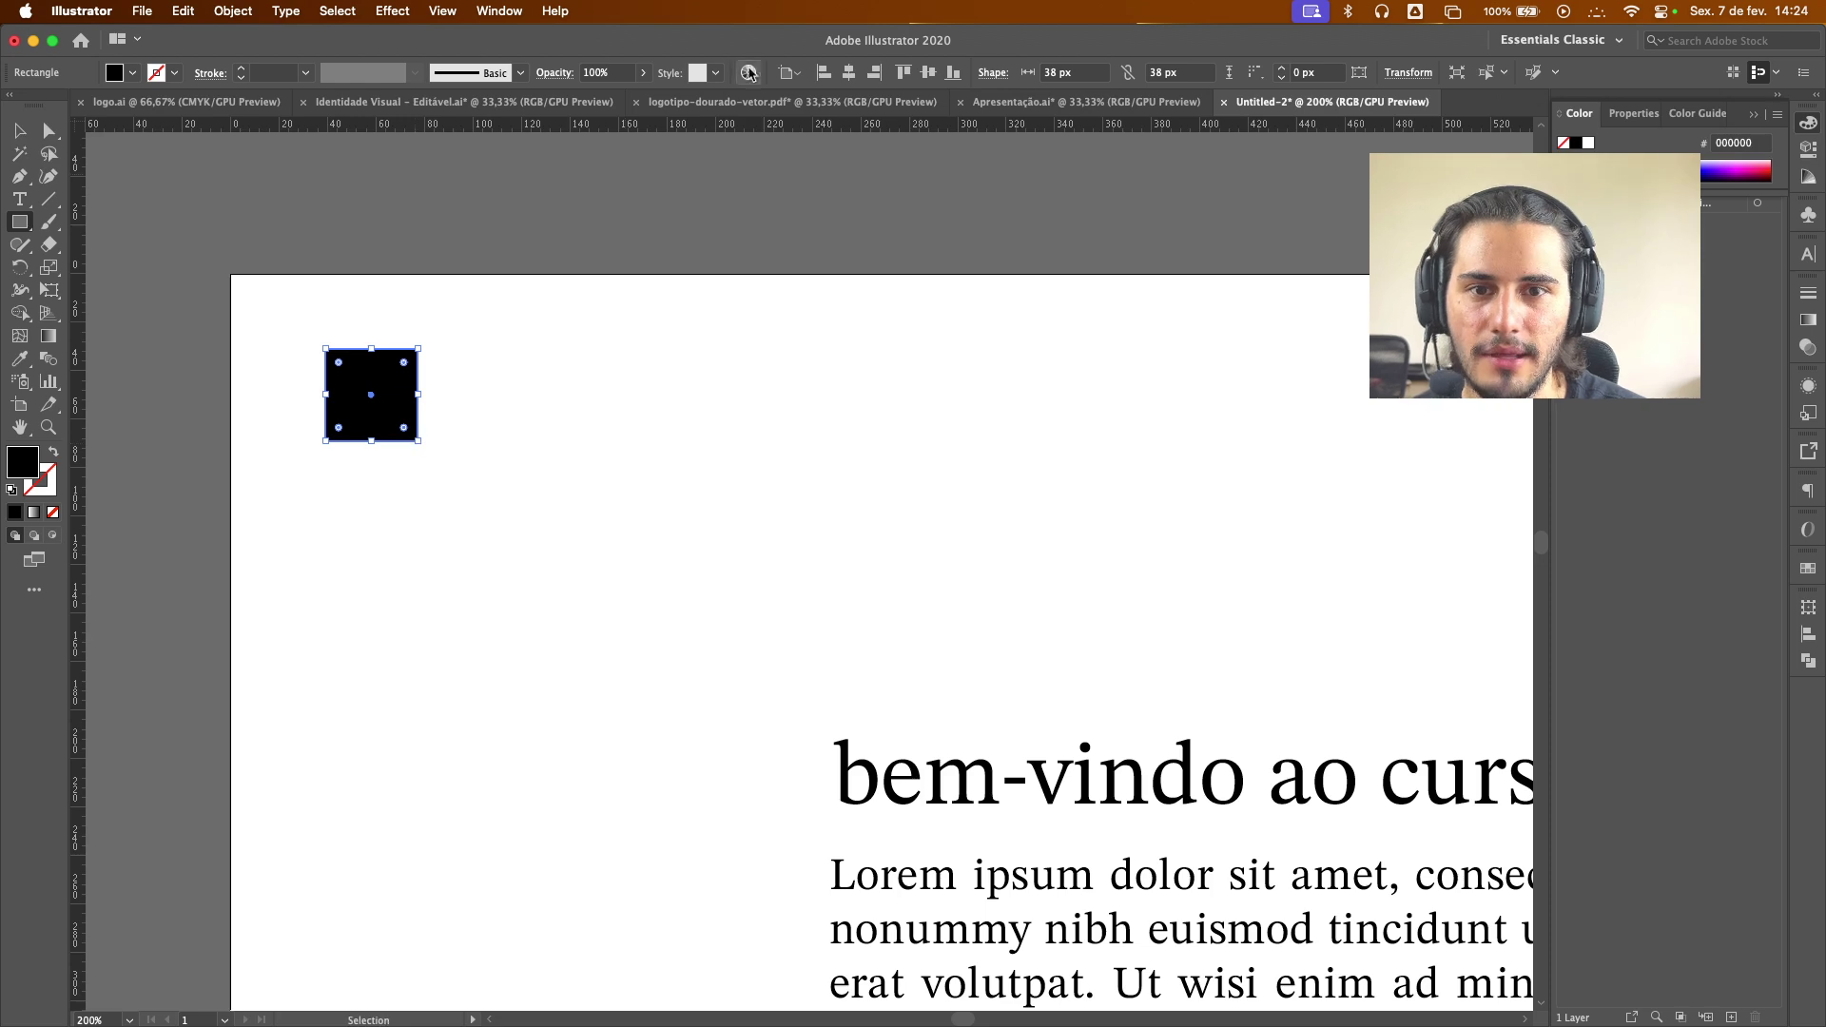
click(823, 73)
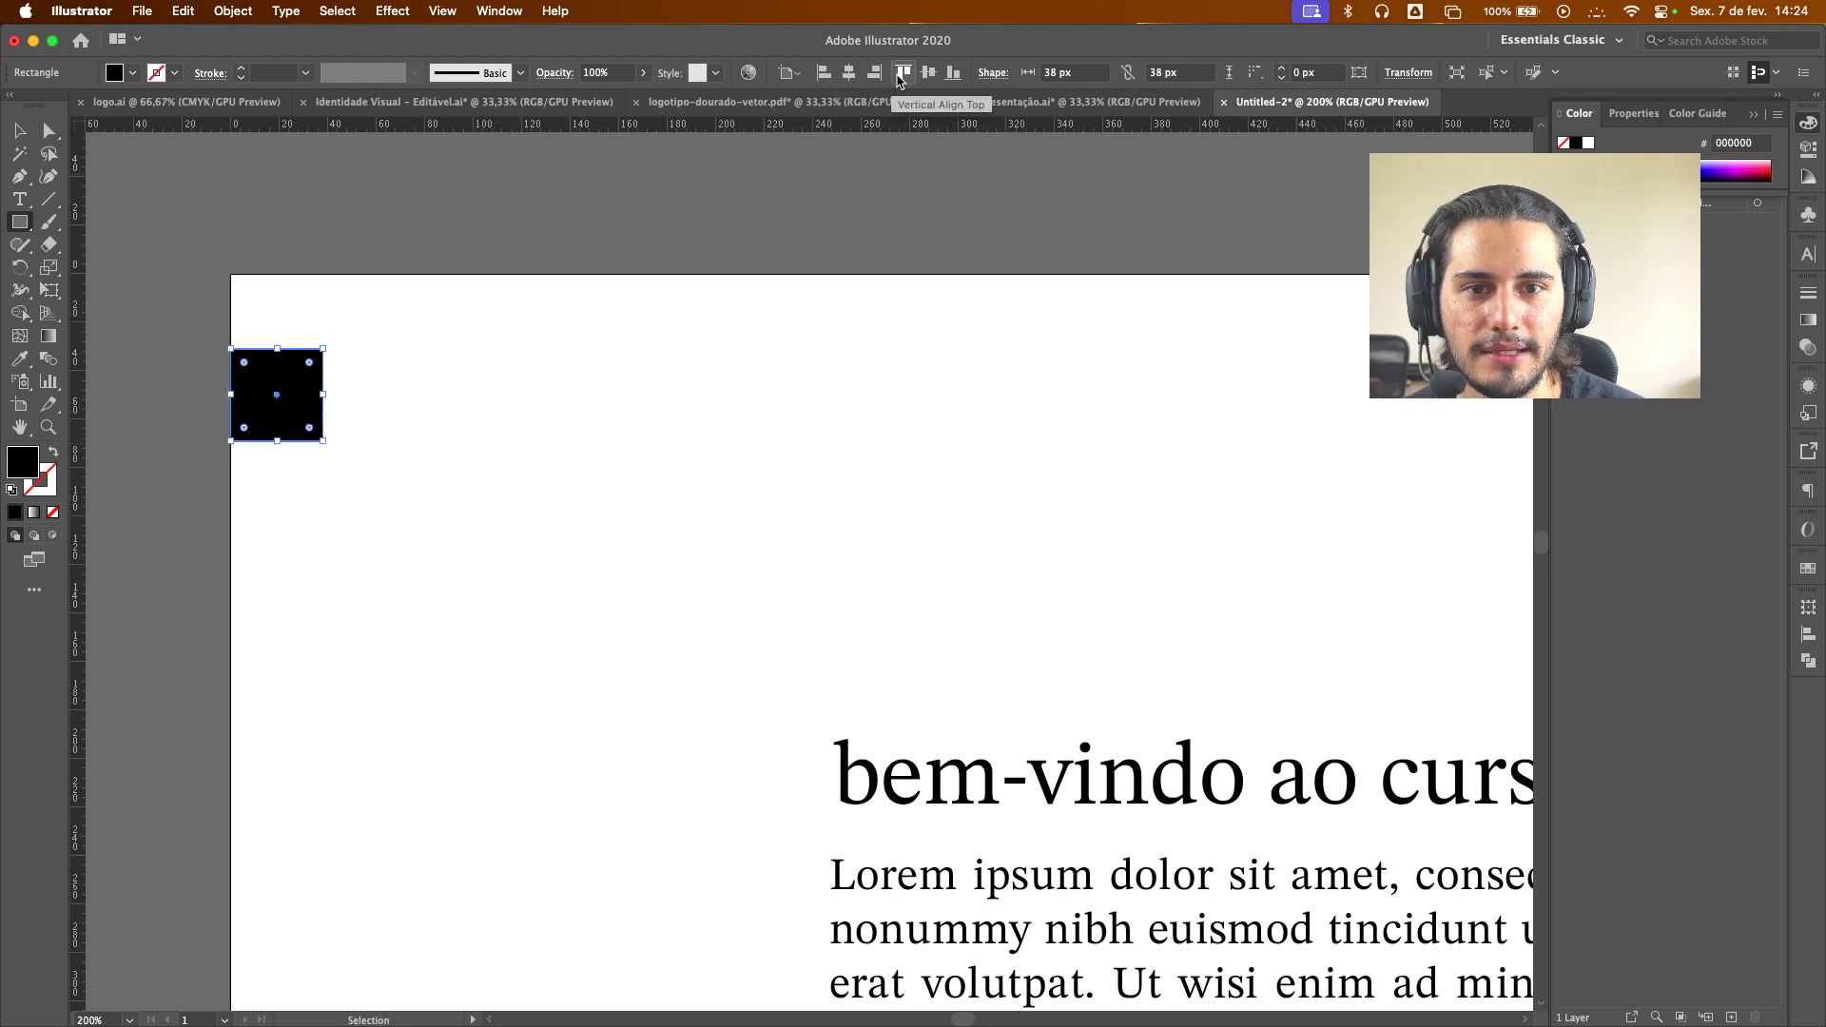
click(903, 72)
Add a vertical guide about 70 px from the artboard's left edge and a horizontal guide about 60 px below its top edge
key(v)
drag(81, 221, 401, 242)
drag(517, 126, 530, 421)
Align the vertical guide to the black square's right edge, using the square as the key object
drag(592, 293, 303, 361)
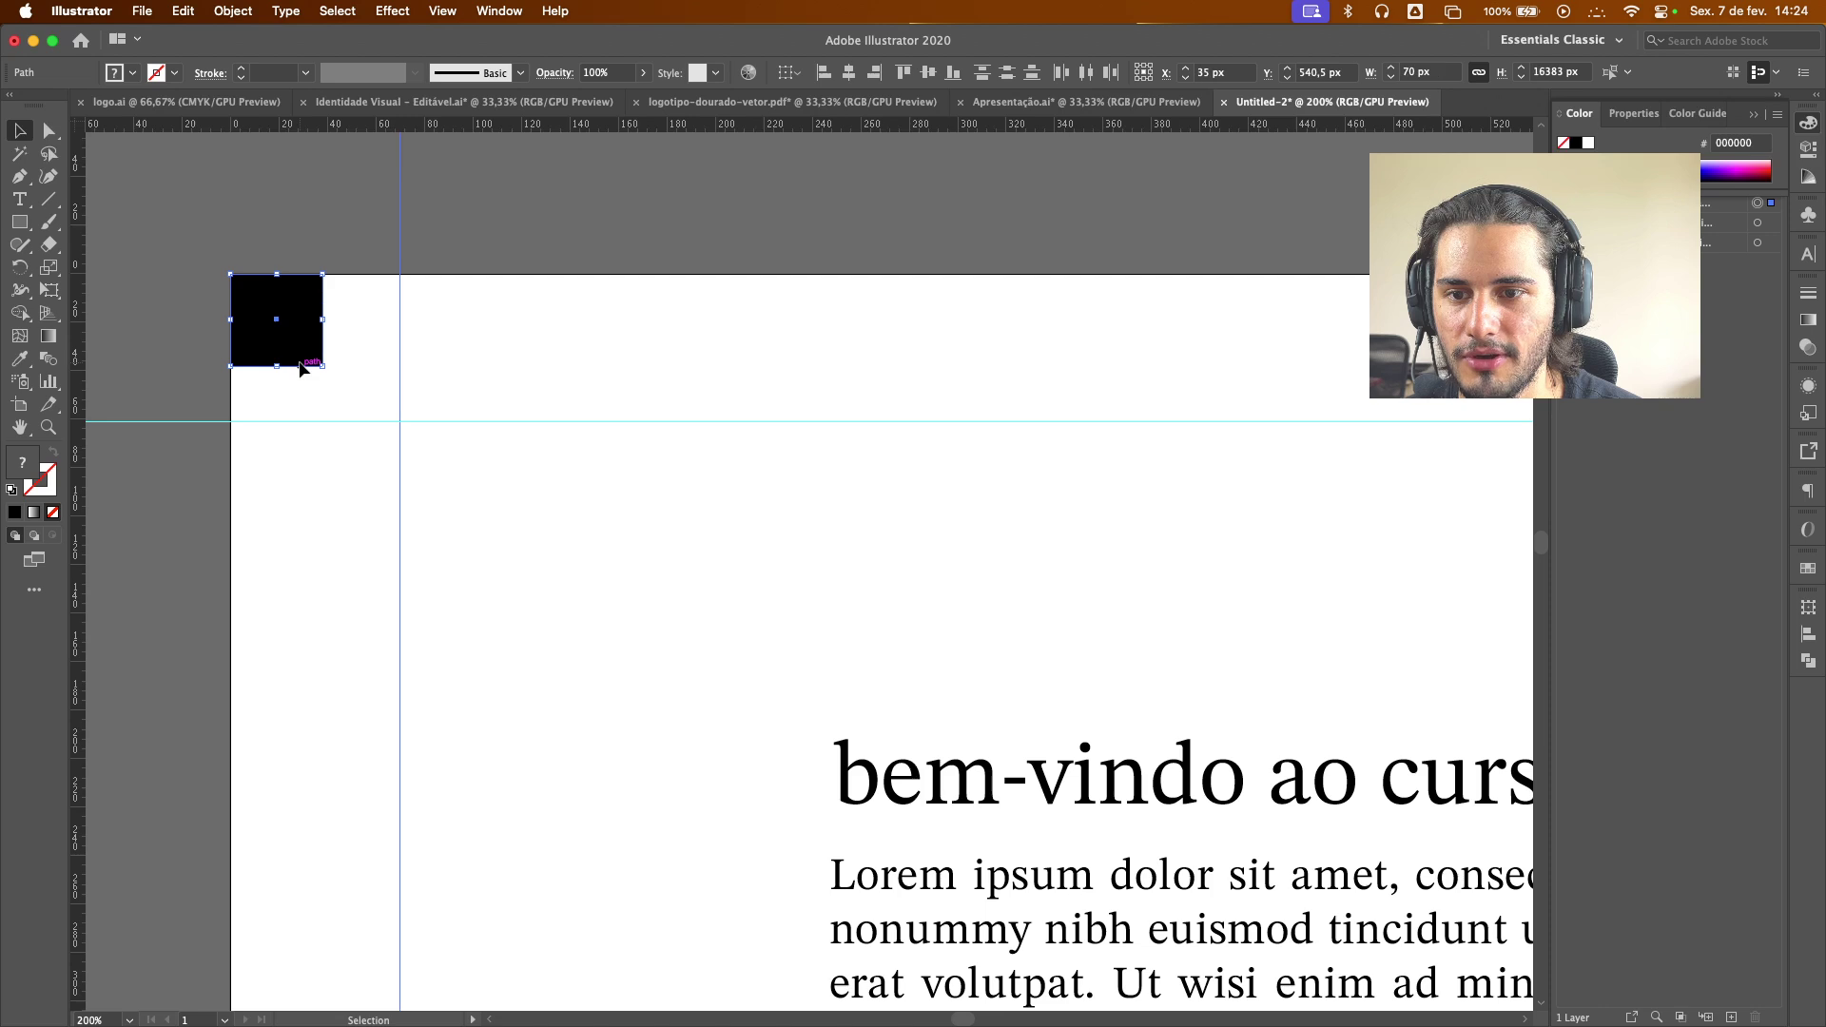
right_click(293, 341)
key(Escape)
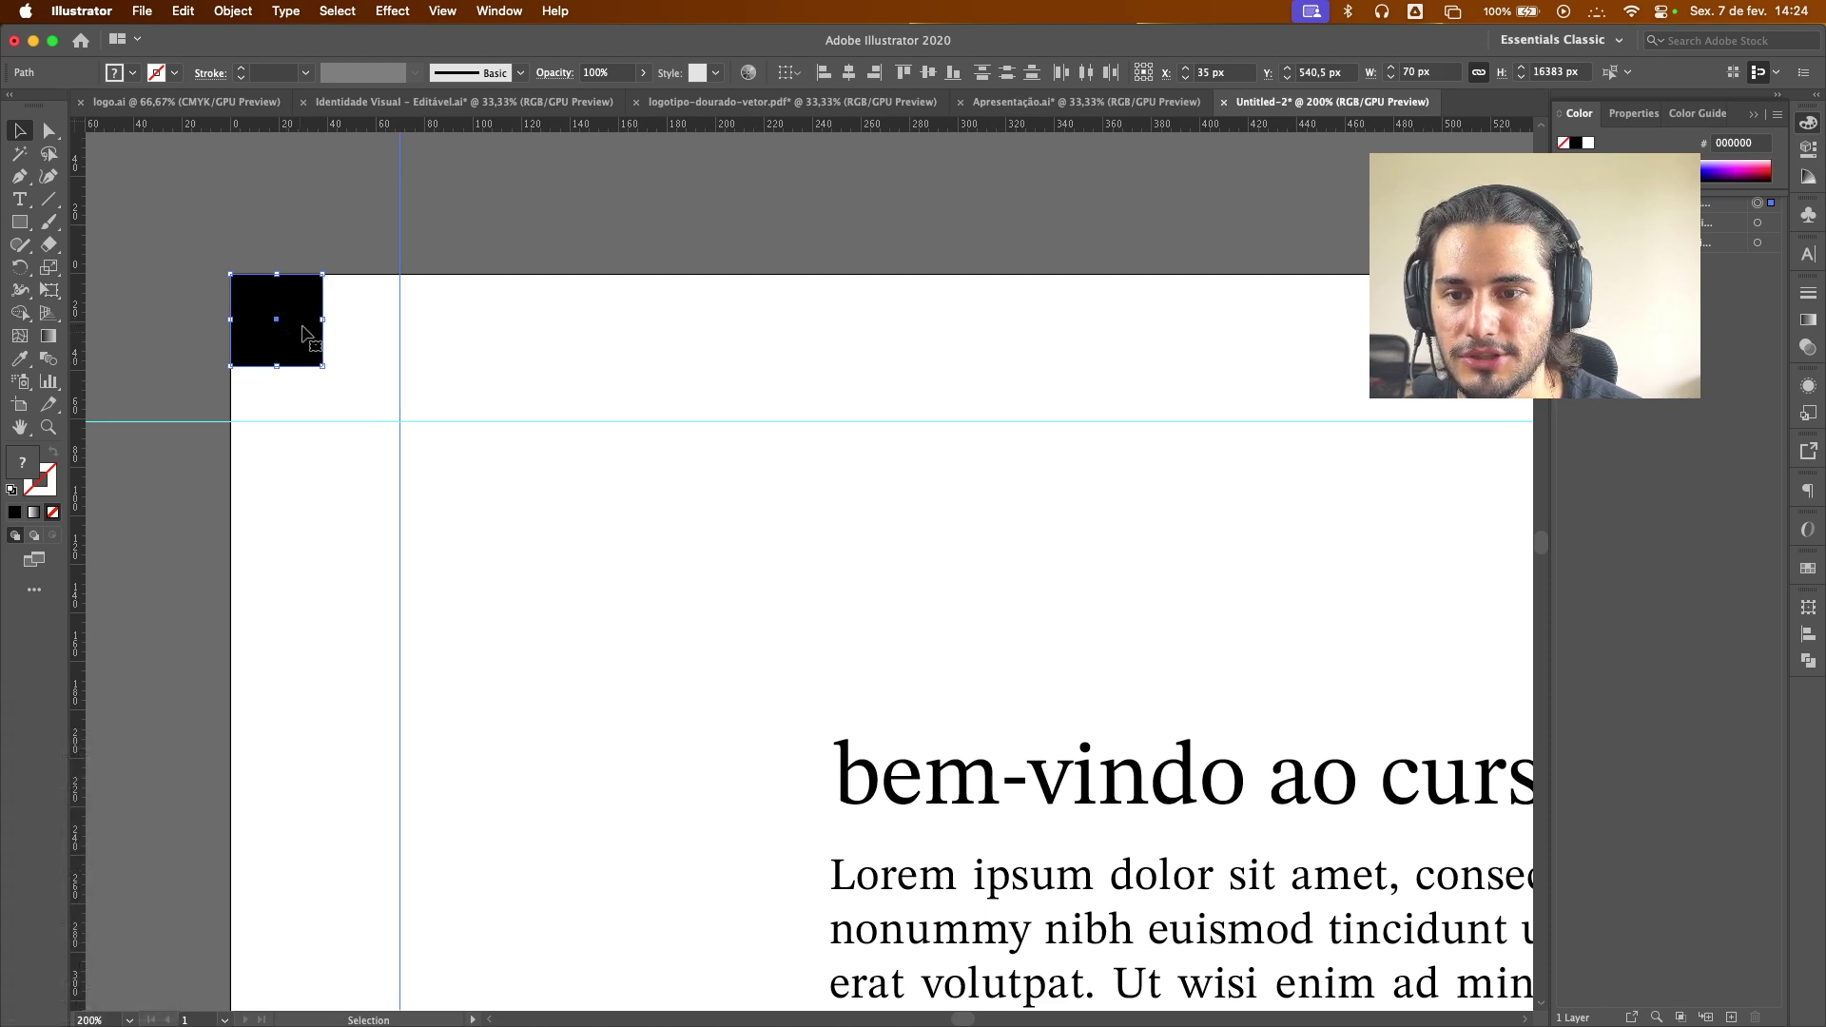
click(612, 284)
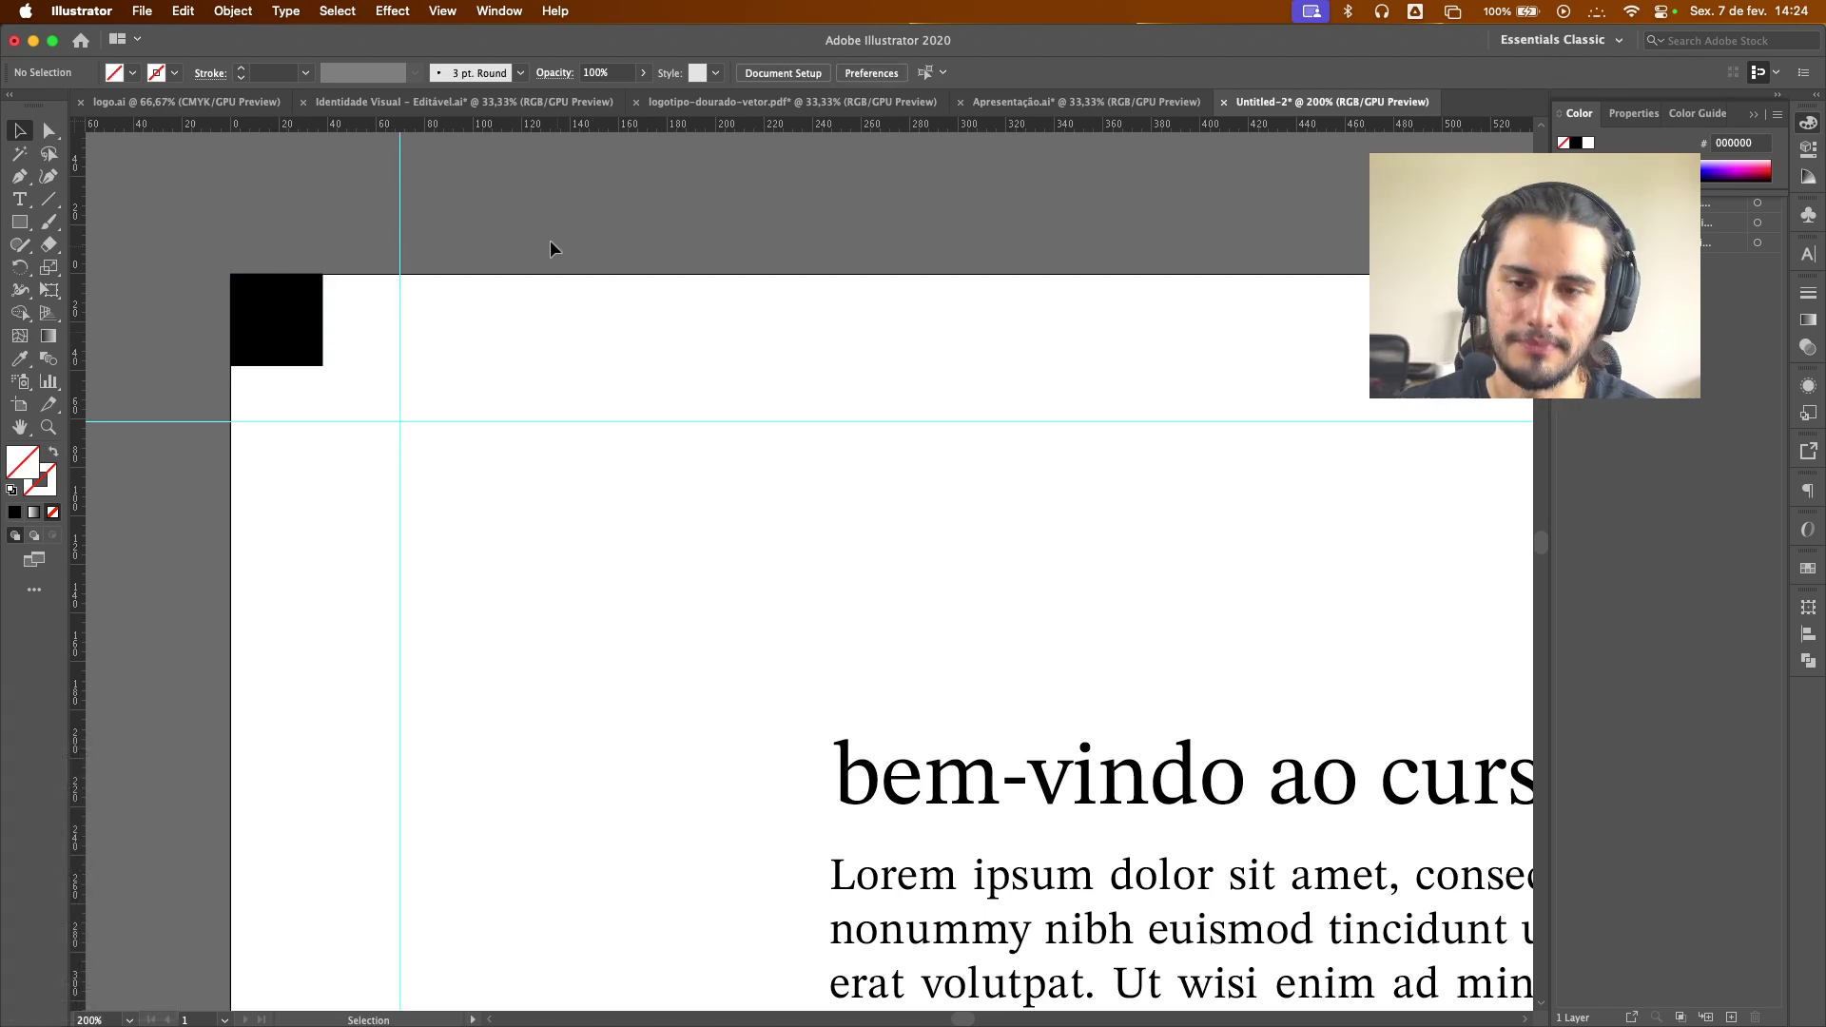
drag(547, 275, 203, 363)
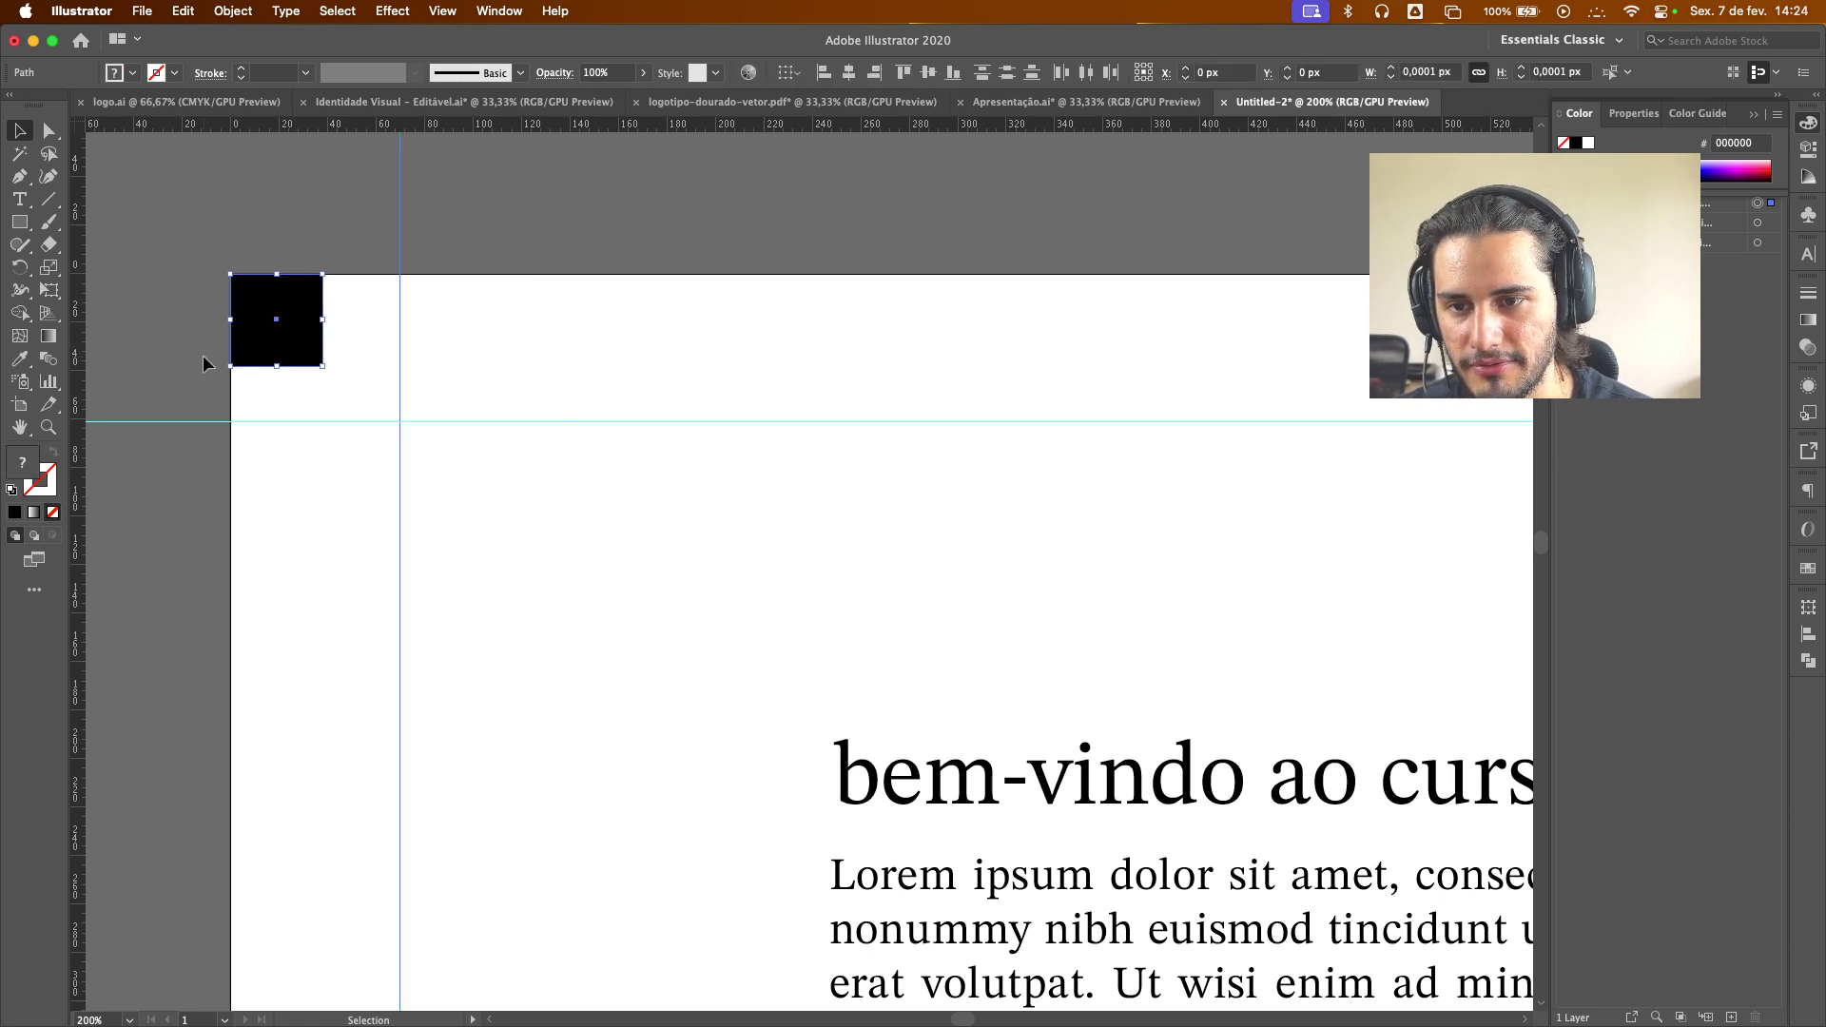
click(300, 314)
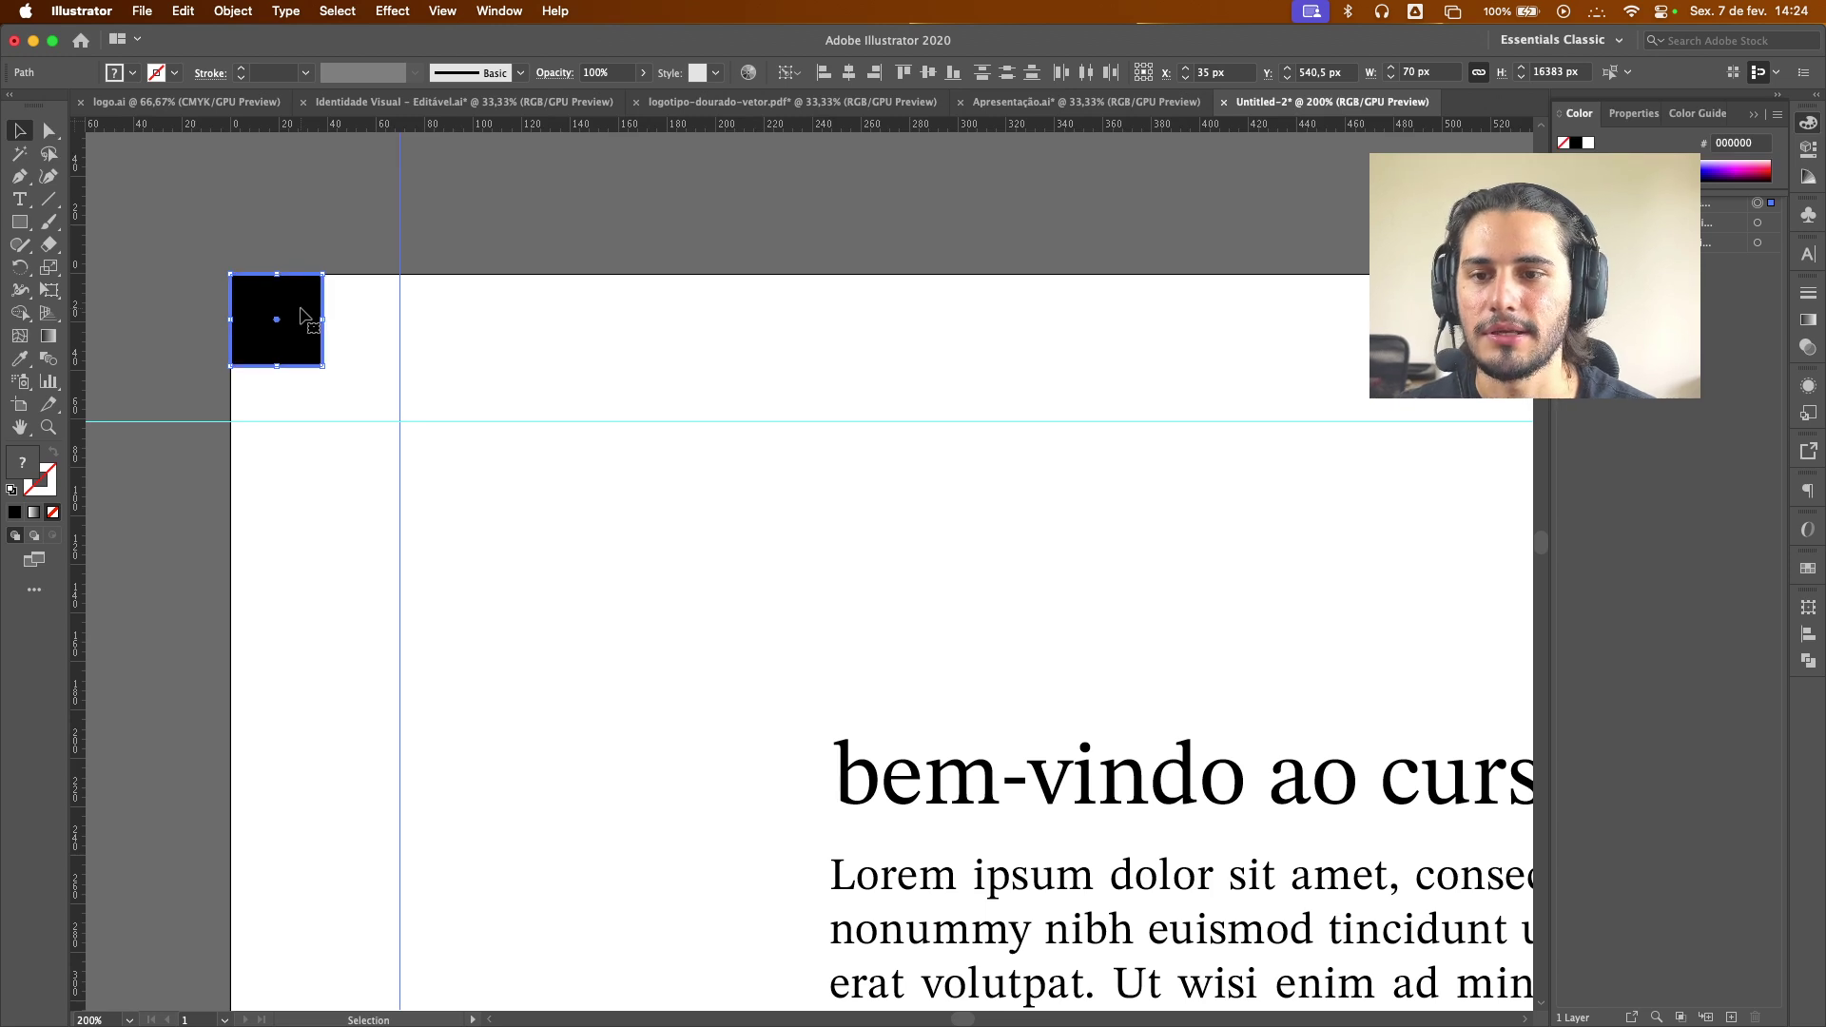
click(877, 74)
click(480, 358)
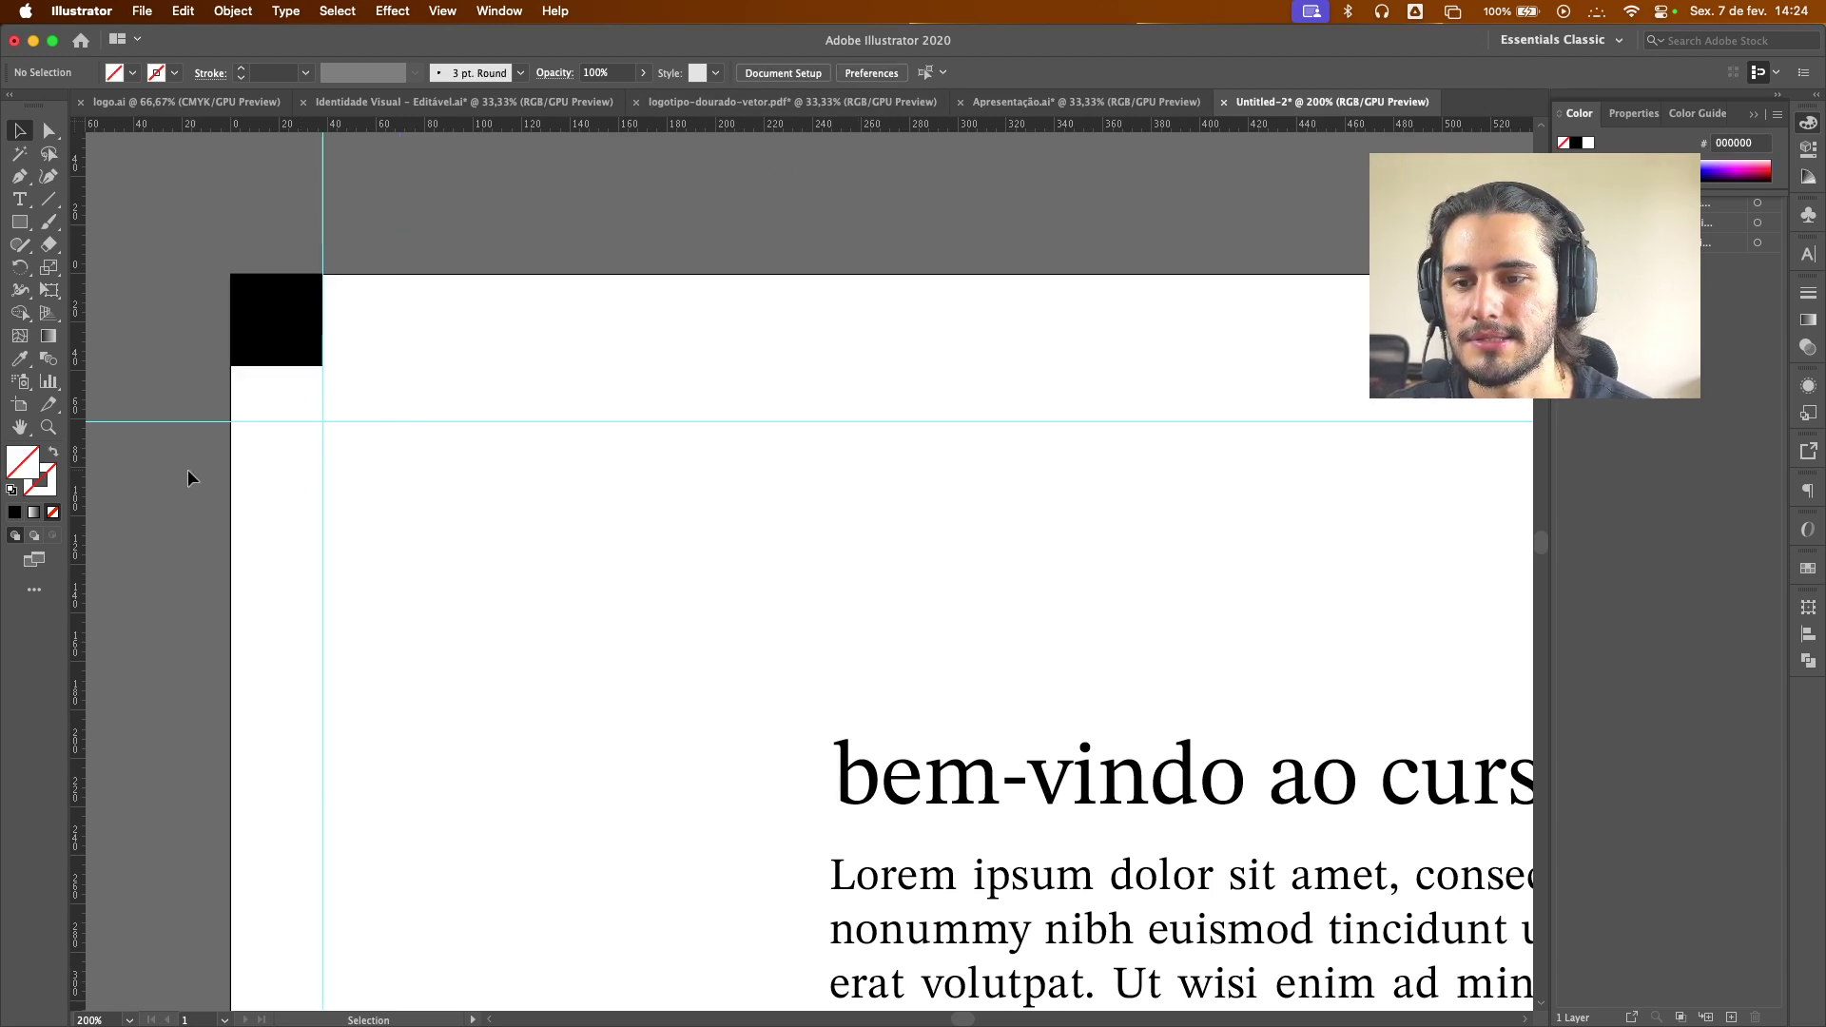
Align the horizontal guide to the black square's bottom edge, using the square as the key object
drag(265, 363, 281, 318)
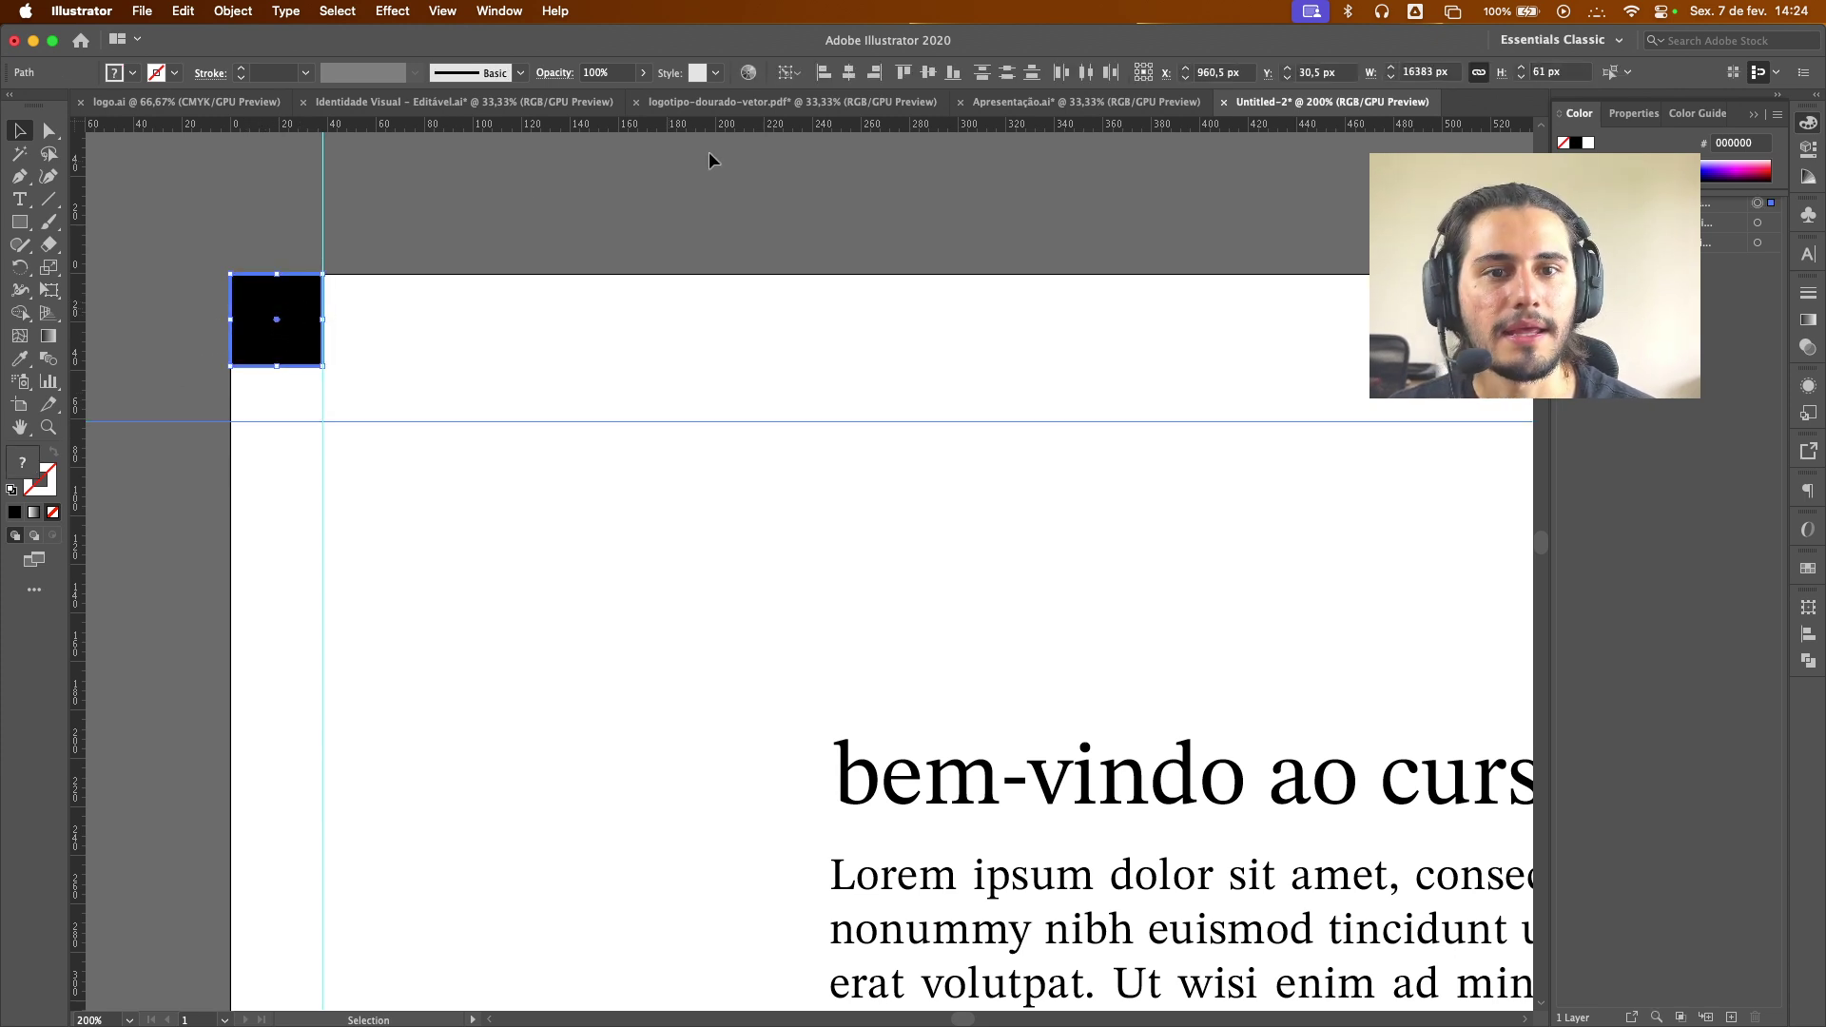
click(953, 73)
click(616, 285)
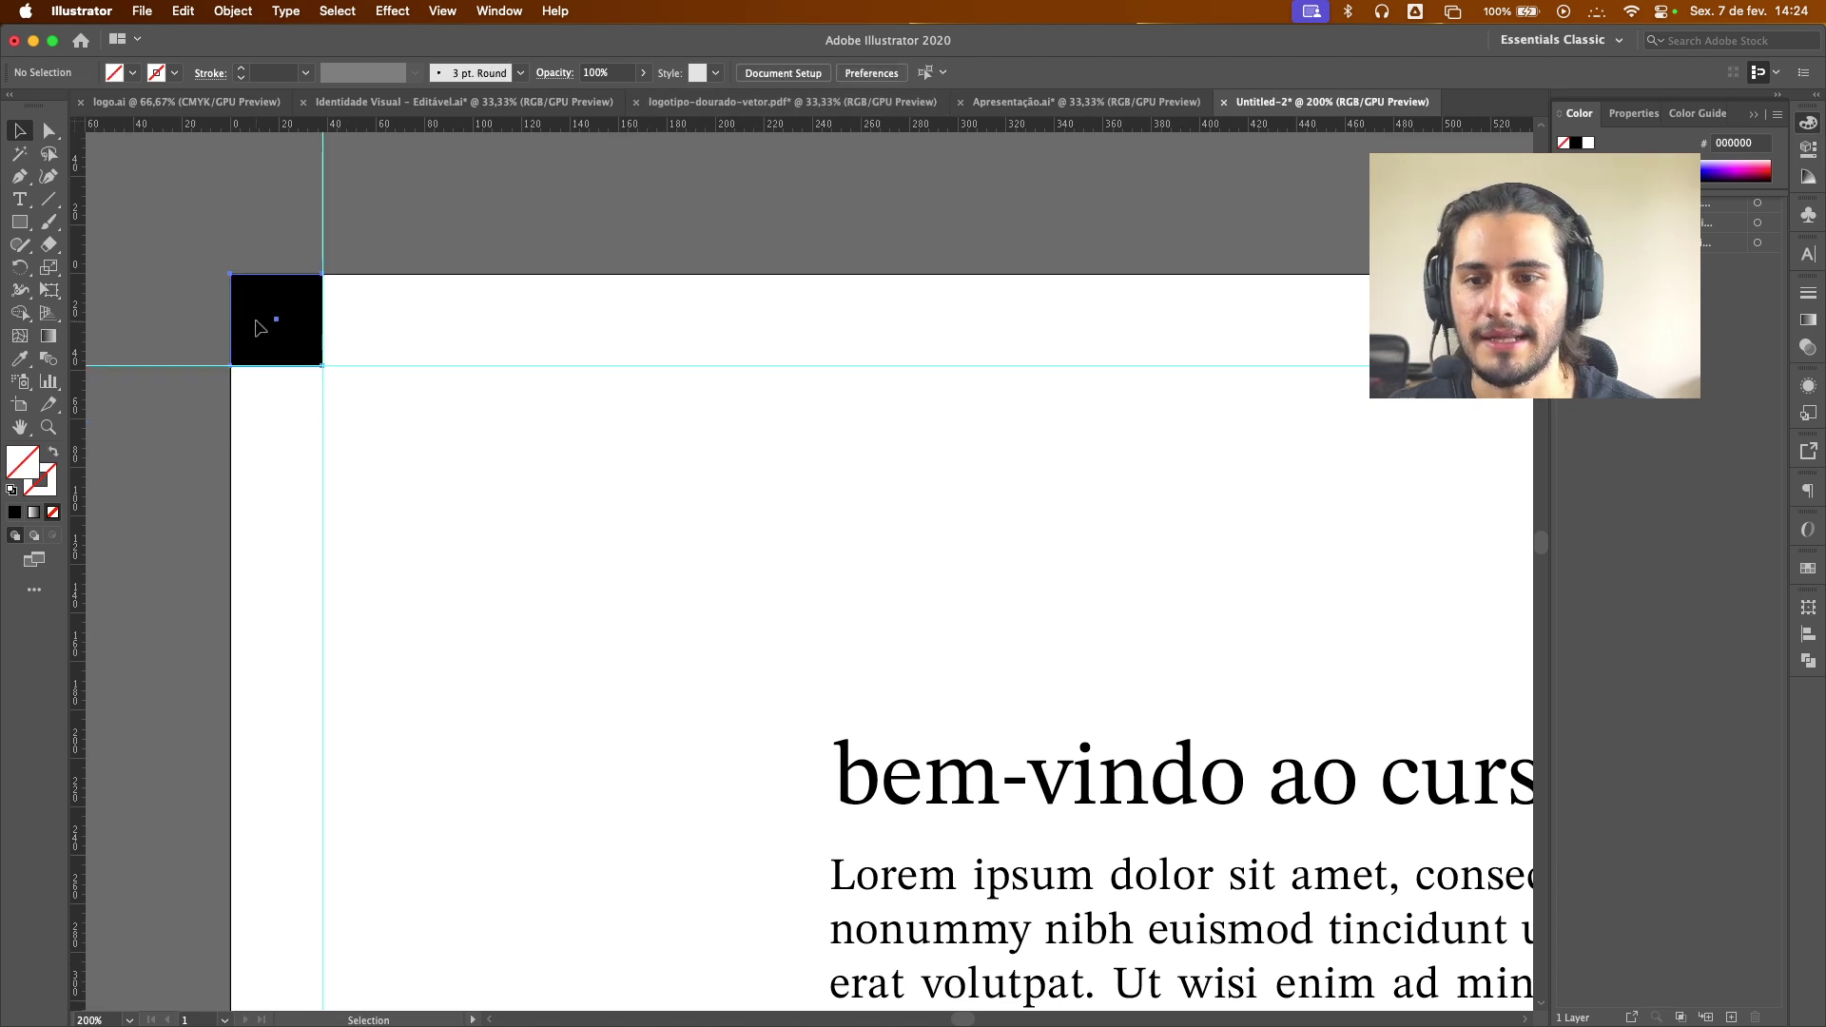
Delete the black square and move the heading and placeholder text together into the corner where the two guides cross
click(259, 323)
key(Delete)
drag(965, 797, 466, 391)
key(super+z)
drag(679, 677, 953, 919)
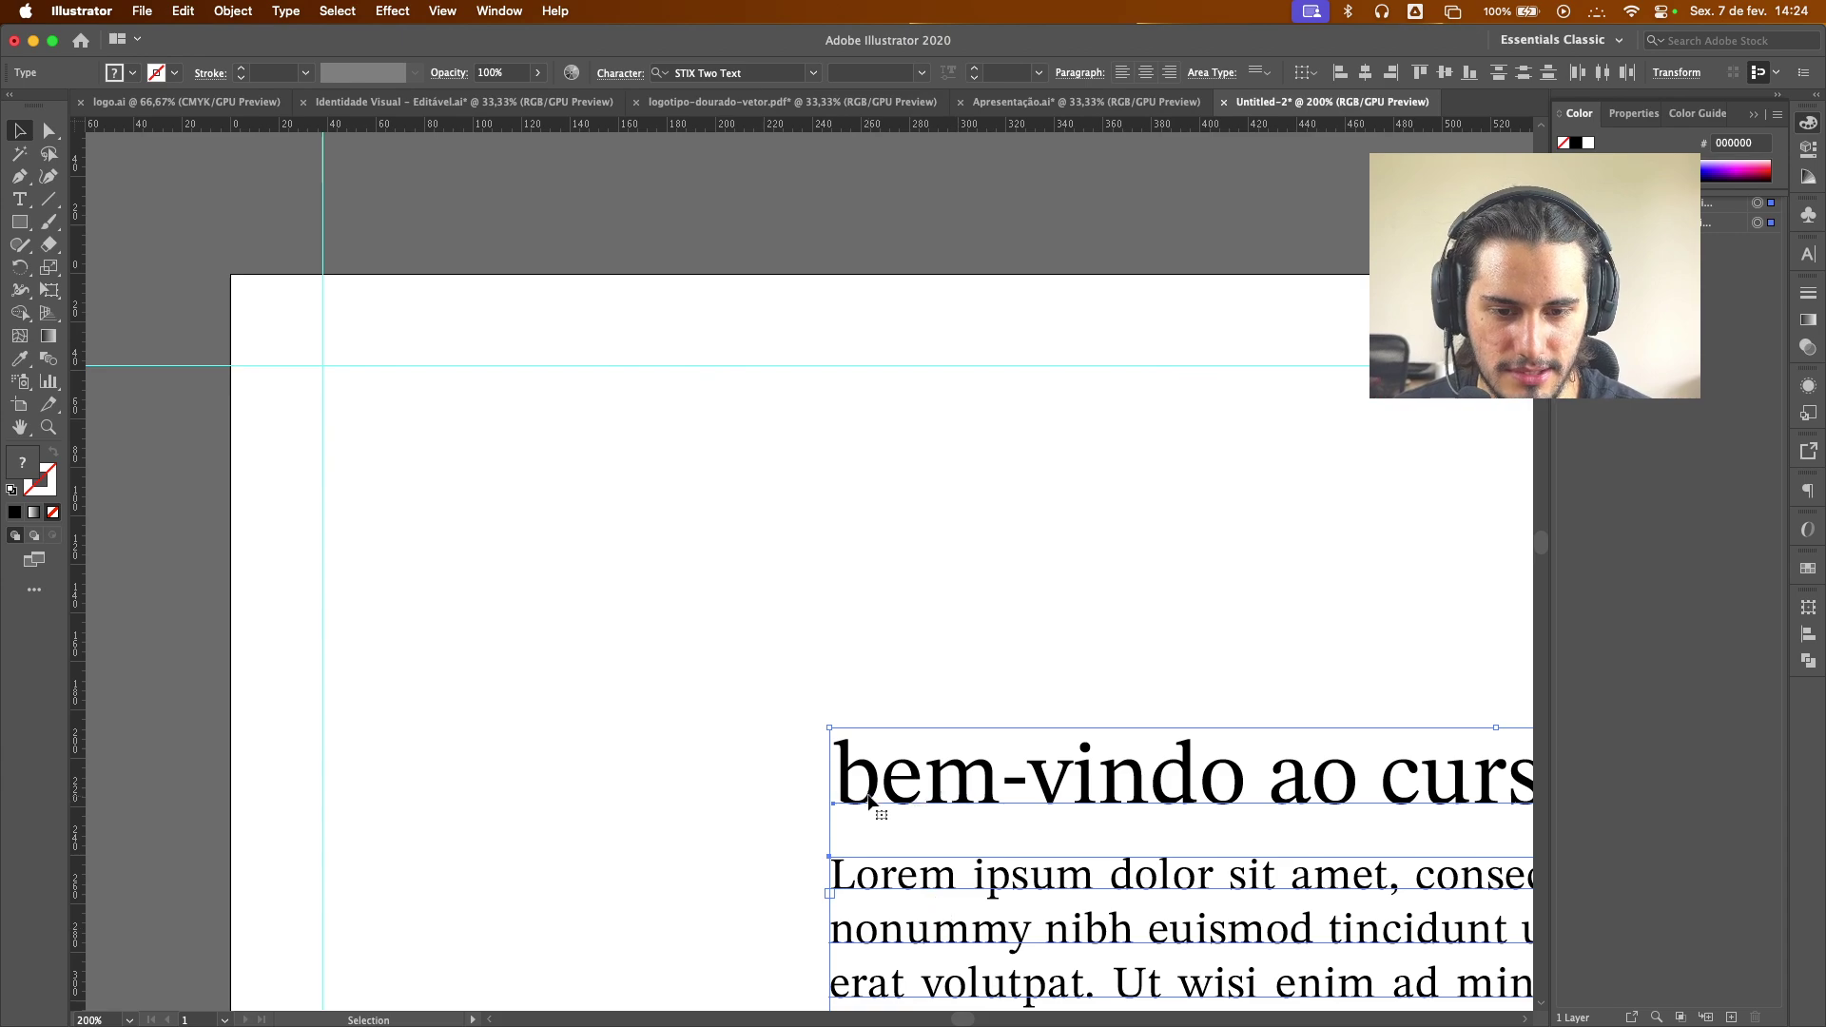
drag(867, 804, 361, 418)
click(243, 525)
Hide the guides to check the text layout without them, and show them again
scroll(285, 567, down, 4)
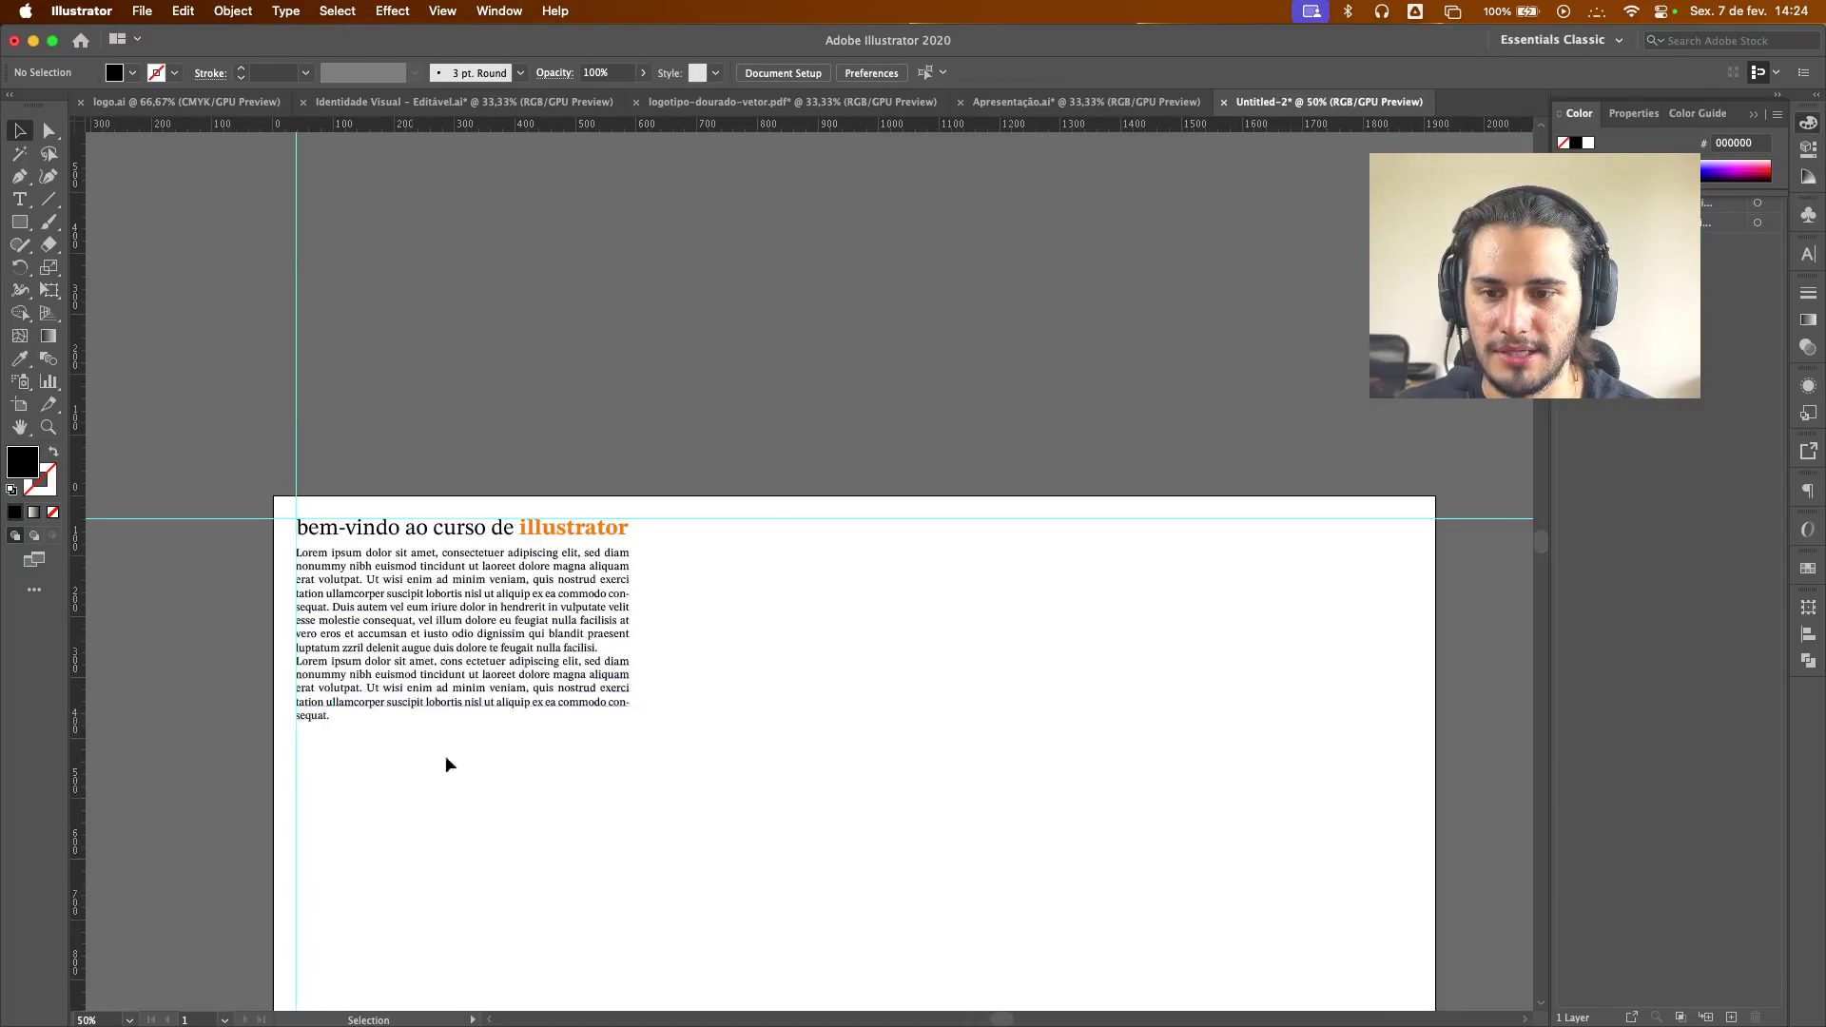
scroll(445, 755, down, 3)
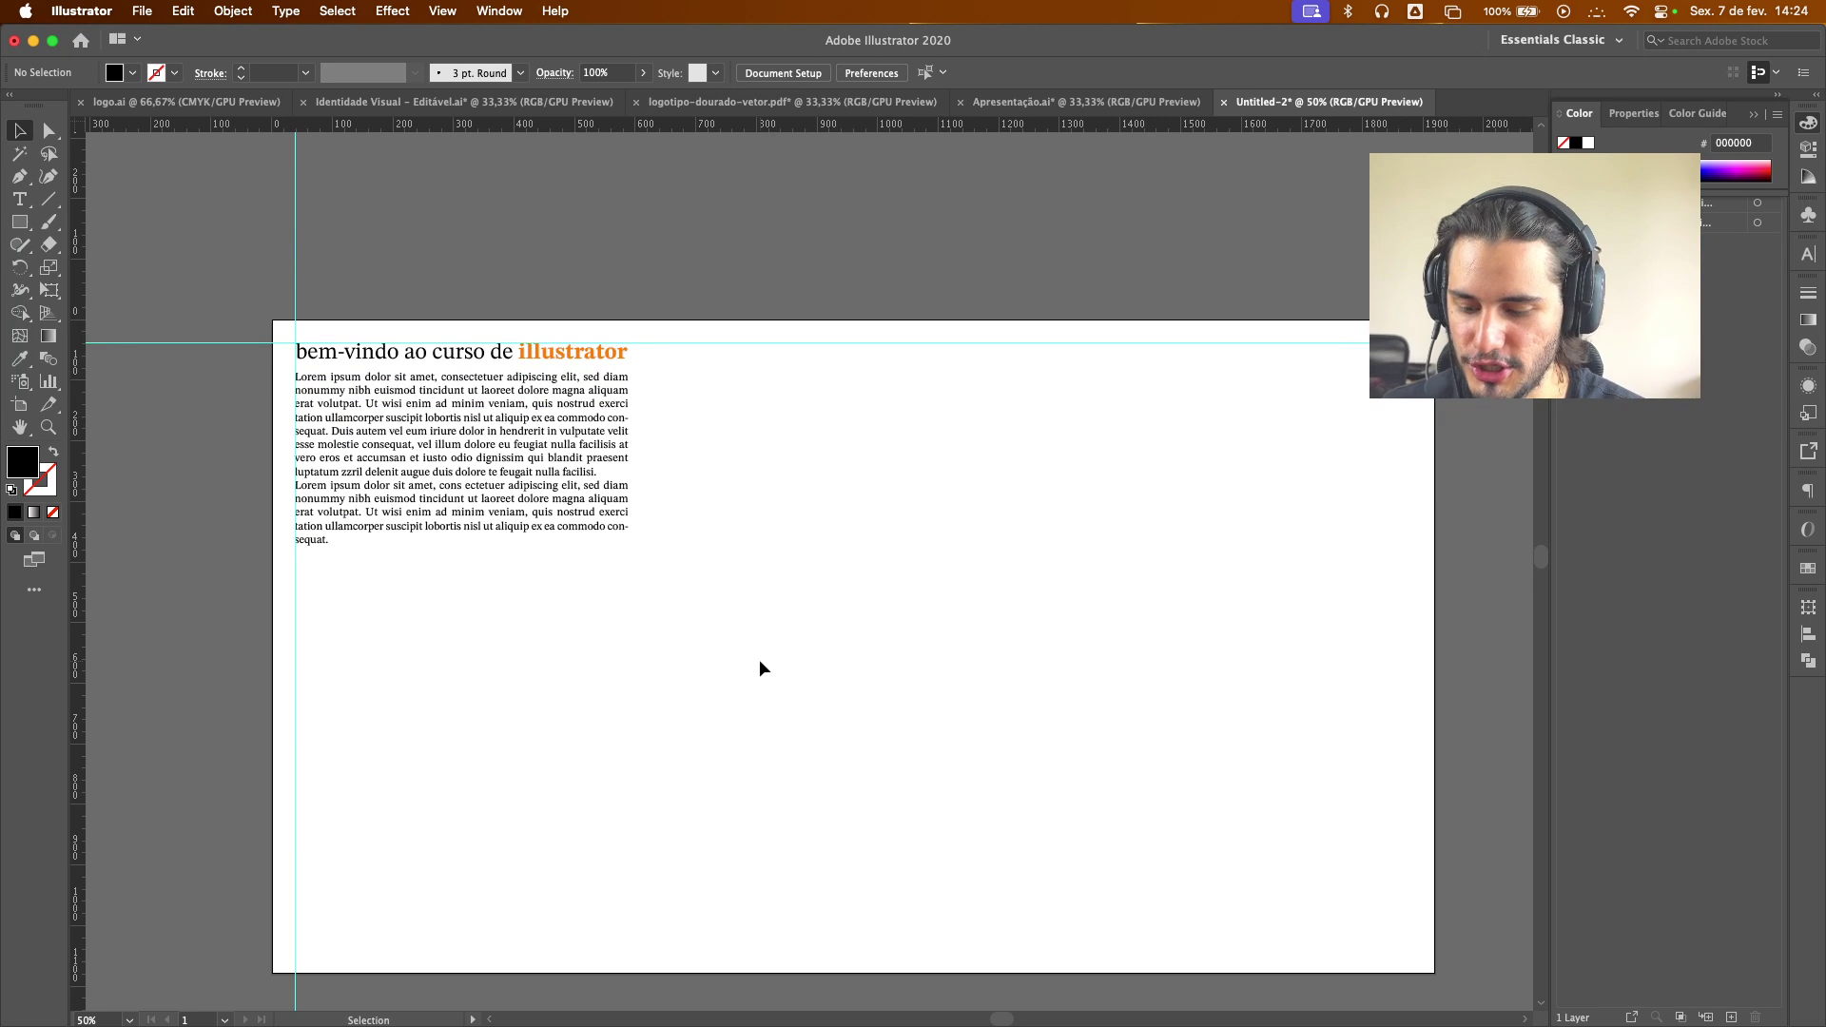
key(super+semicolon)
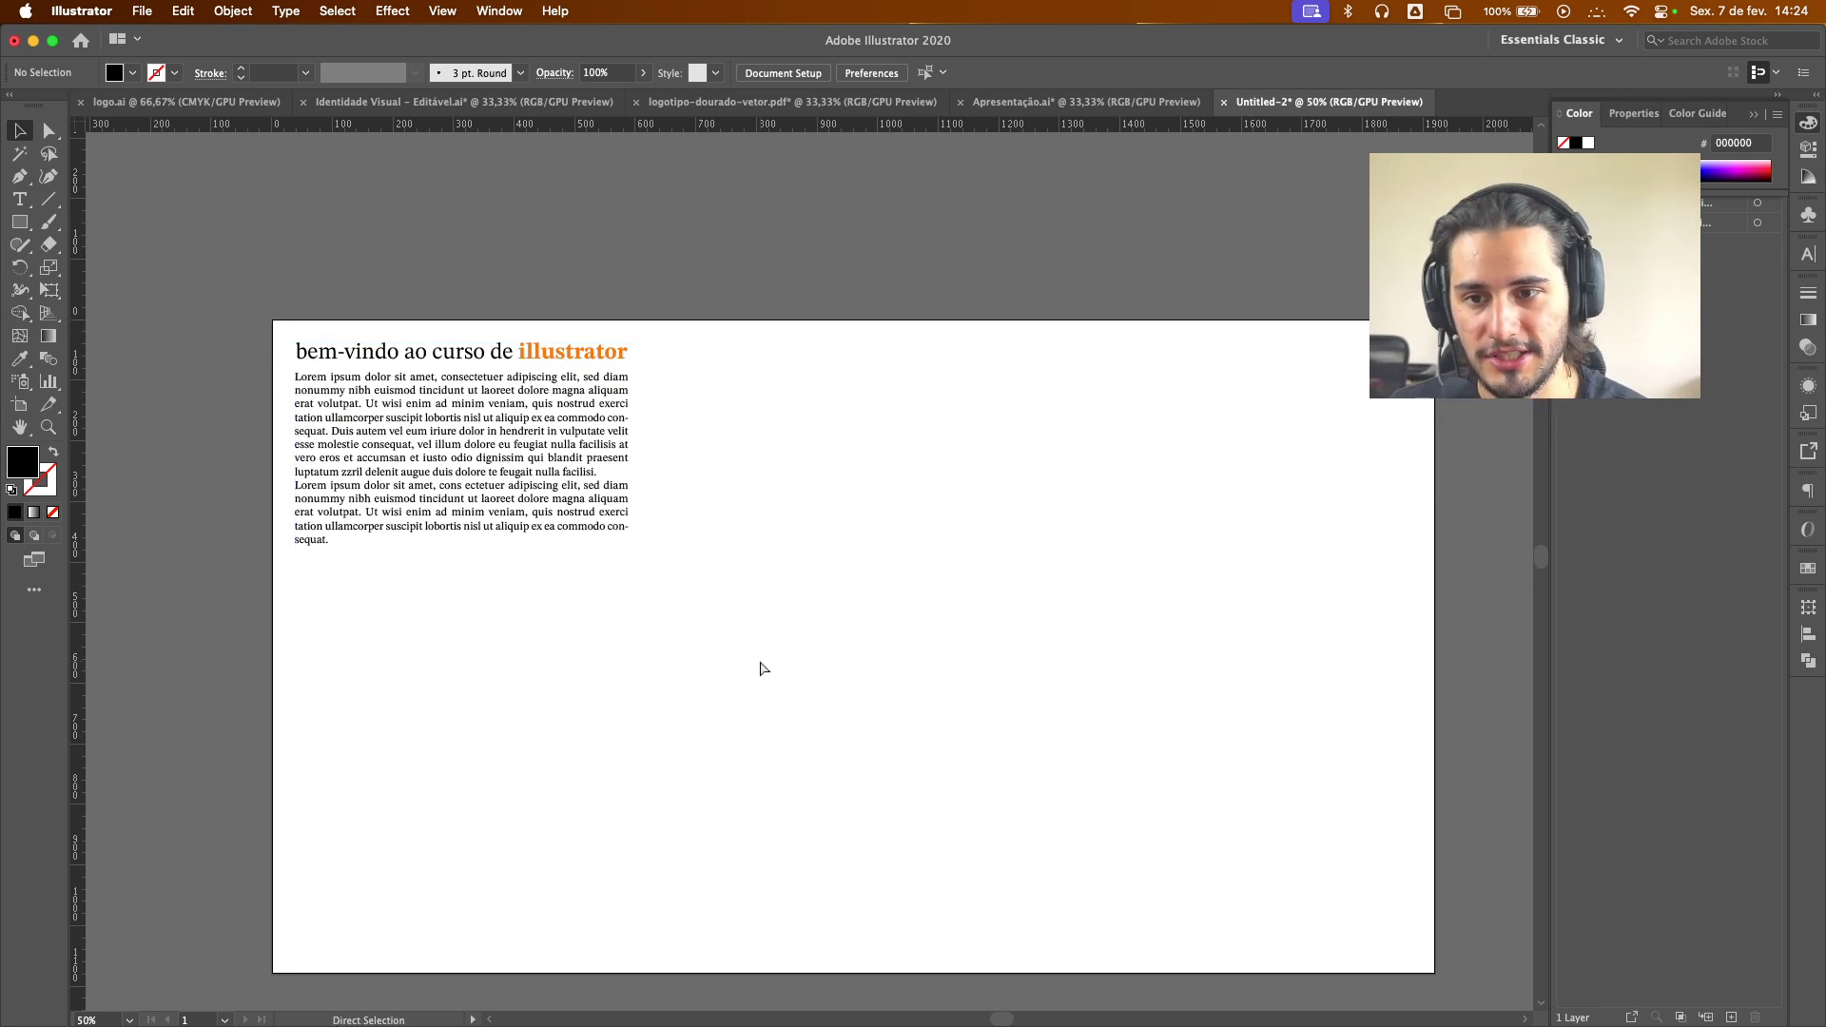
key(super+semicolon)
drag(856, 602, 809, 546)
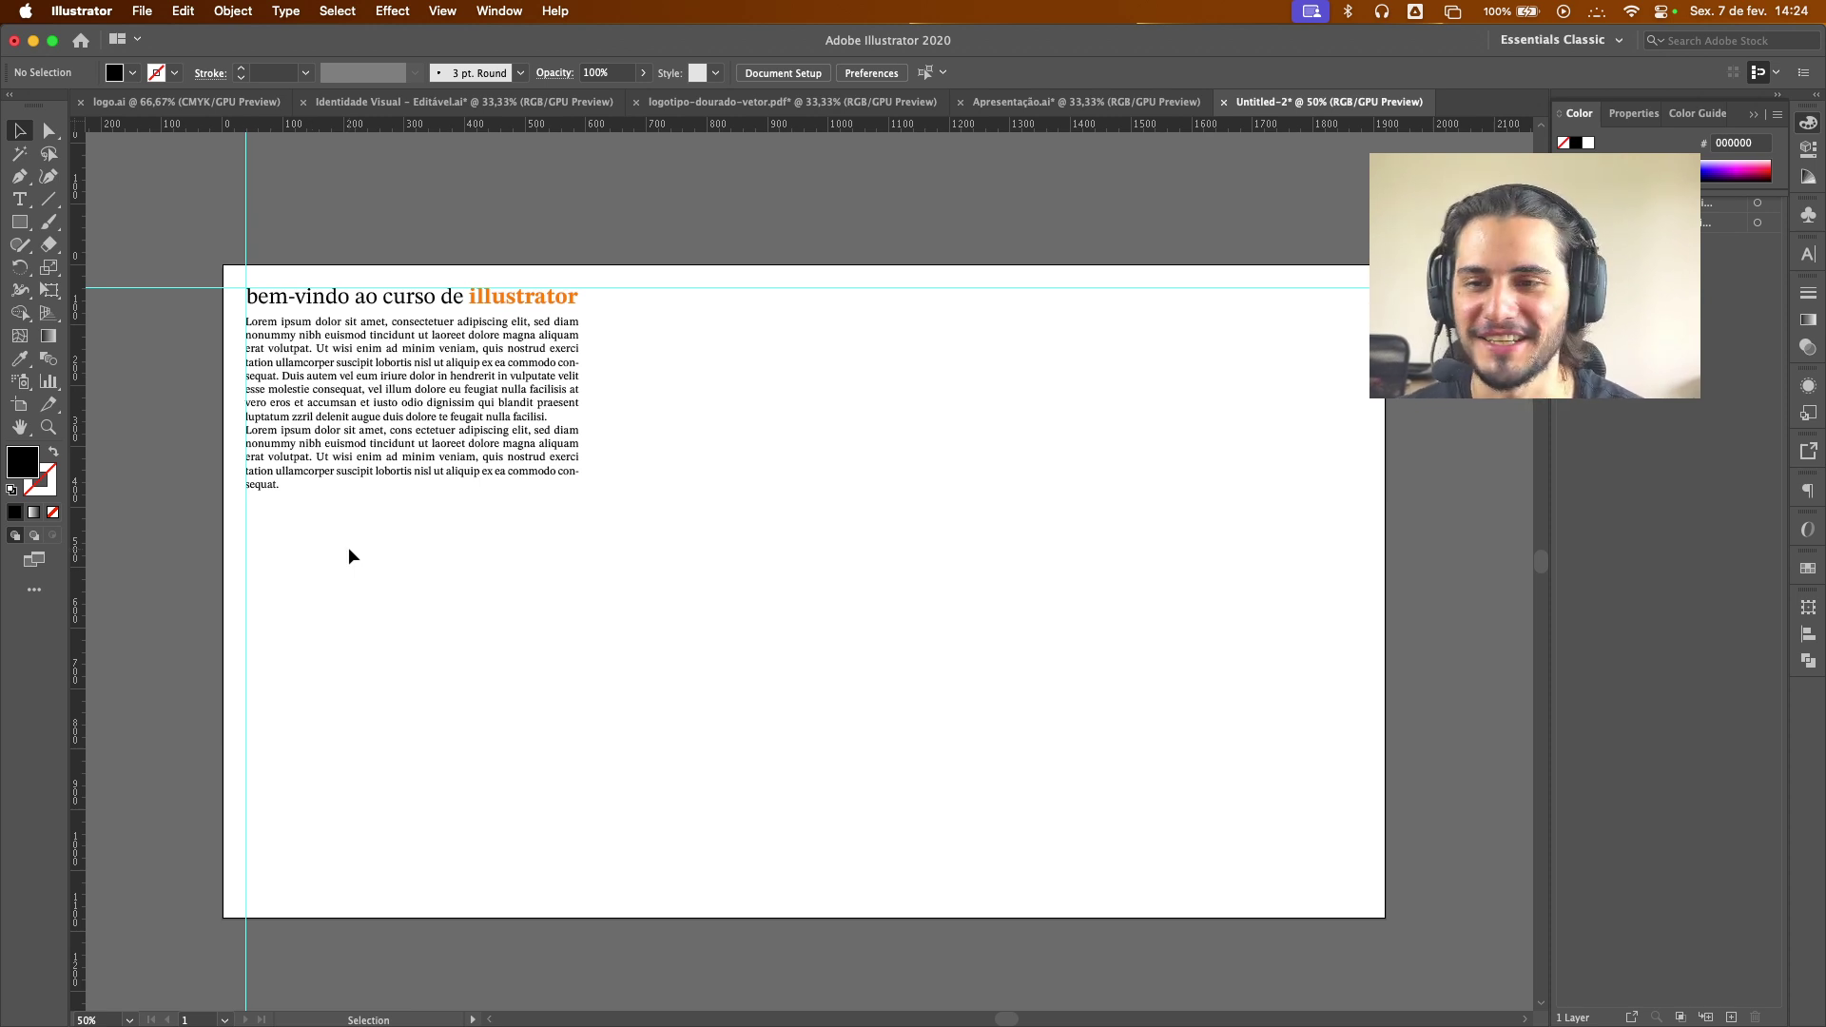
Paint three wavy freehand lines in the middle of the artboard with the Paintbrush and a 1 pt black stroke
click(49, 222)
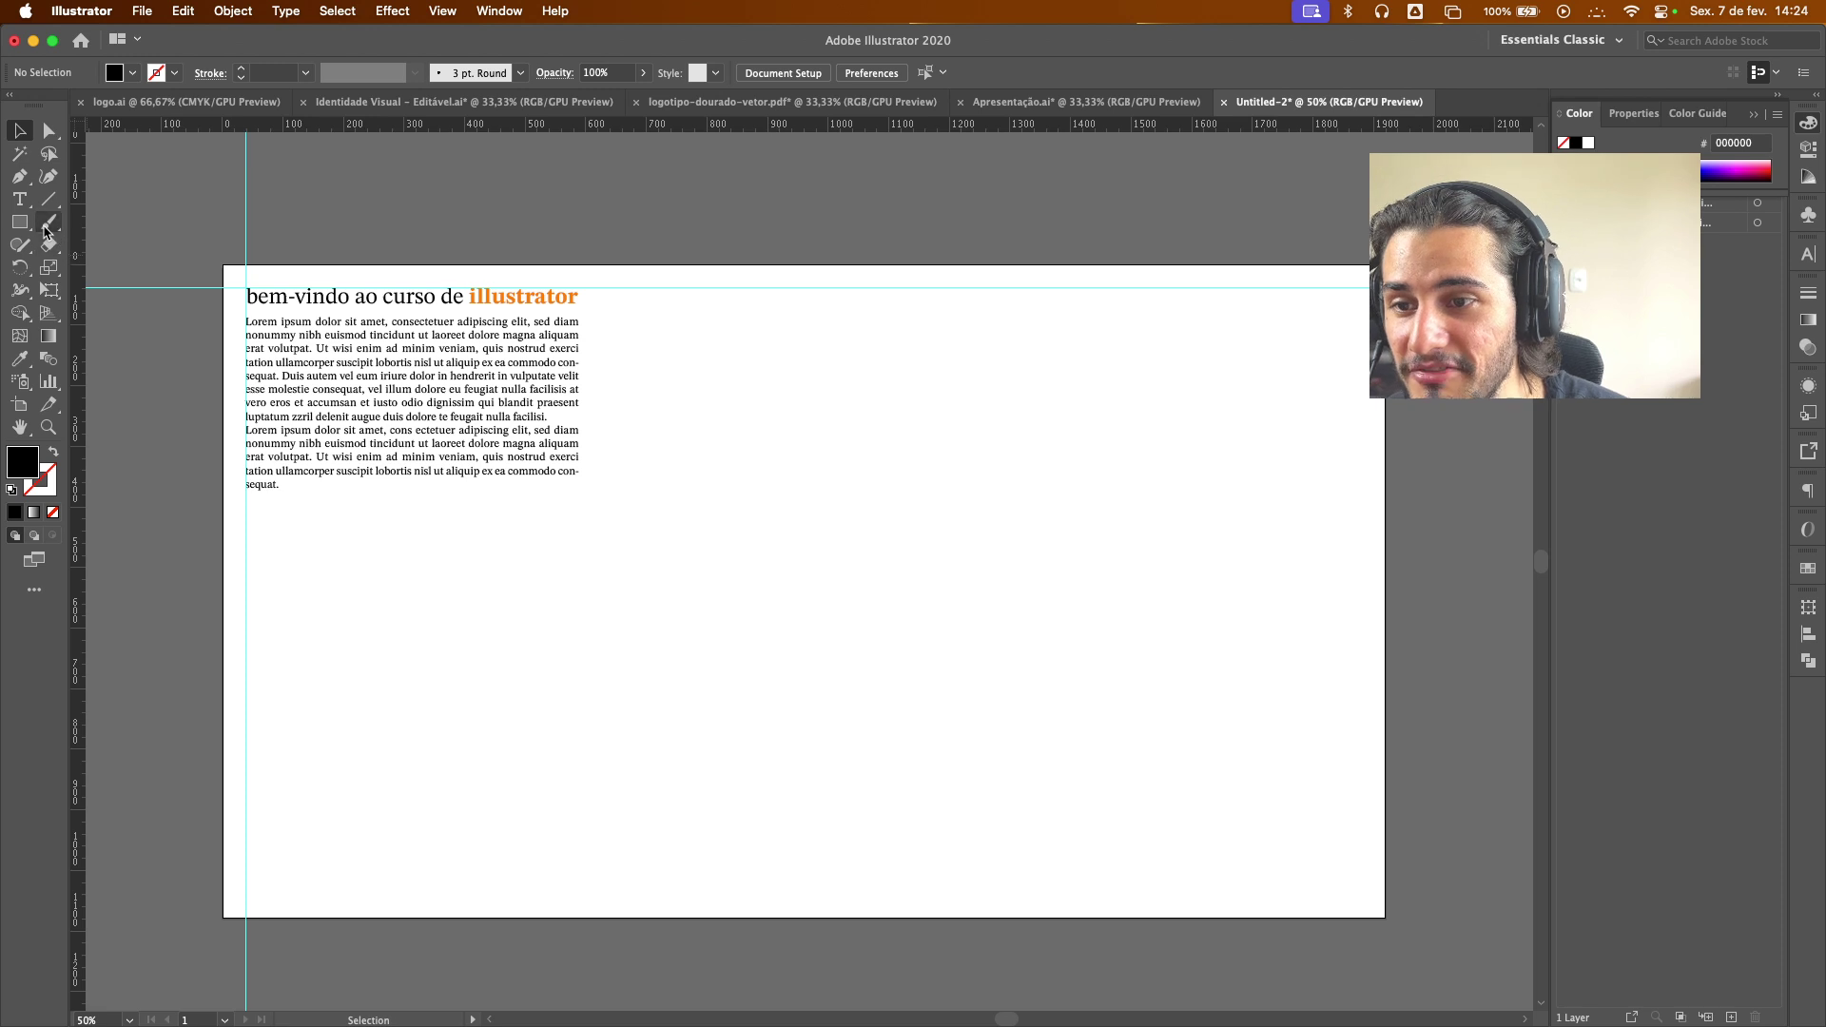
mouse_move(674, 568)
mouse_down()
mouse_move(694, 484)
mouse_move(874, 462)
mouse_move(855, 629)
mouse_move(913, 658)
mouse_move(1027, 479)
mouse_move(1120, 552)
mouse_move(983, 718)
mouse_move(782, 672)
mouse_move(707, 599)
mouse_move(593, 794)
mouse_move(651, 820)
mouse_move(870, 743)
mouse_move(950, 827)
mouse_move(1104, 825)
mouse_move(1158, 734)
mouse_up()
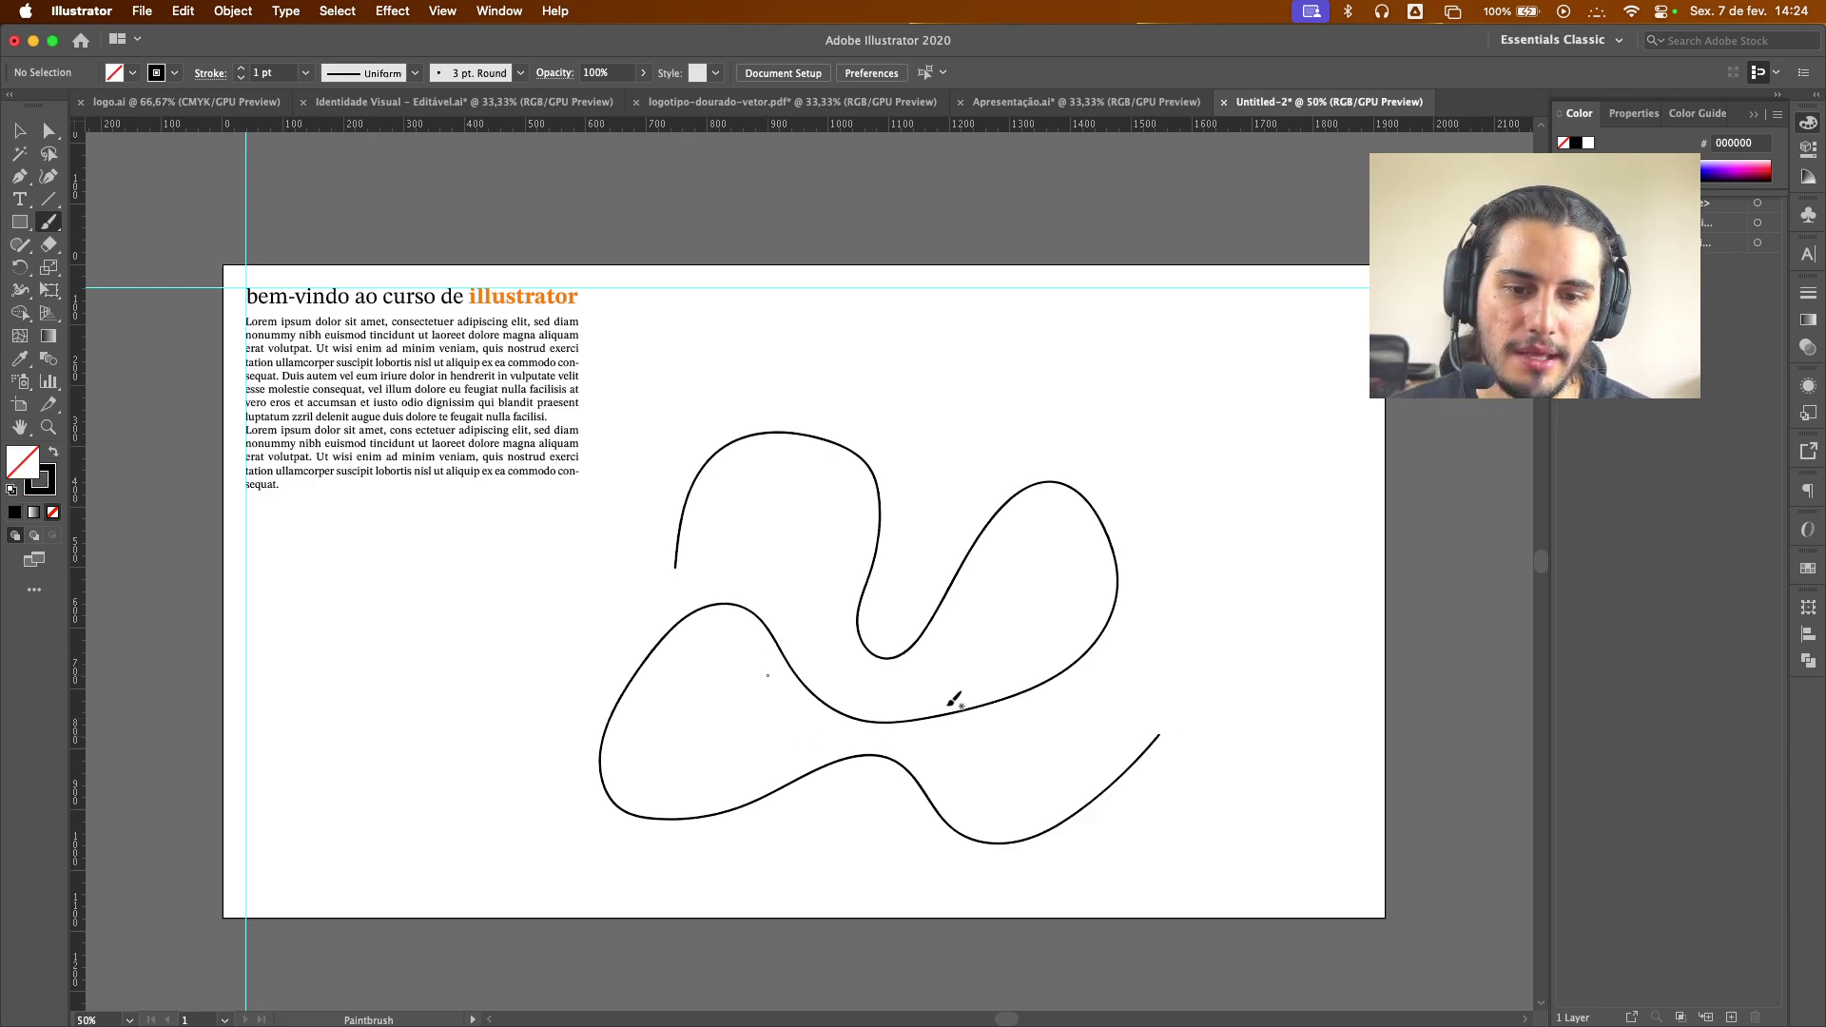
scroll(946, 713, up, 5)
scroll(685, 761, down, 8)
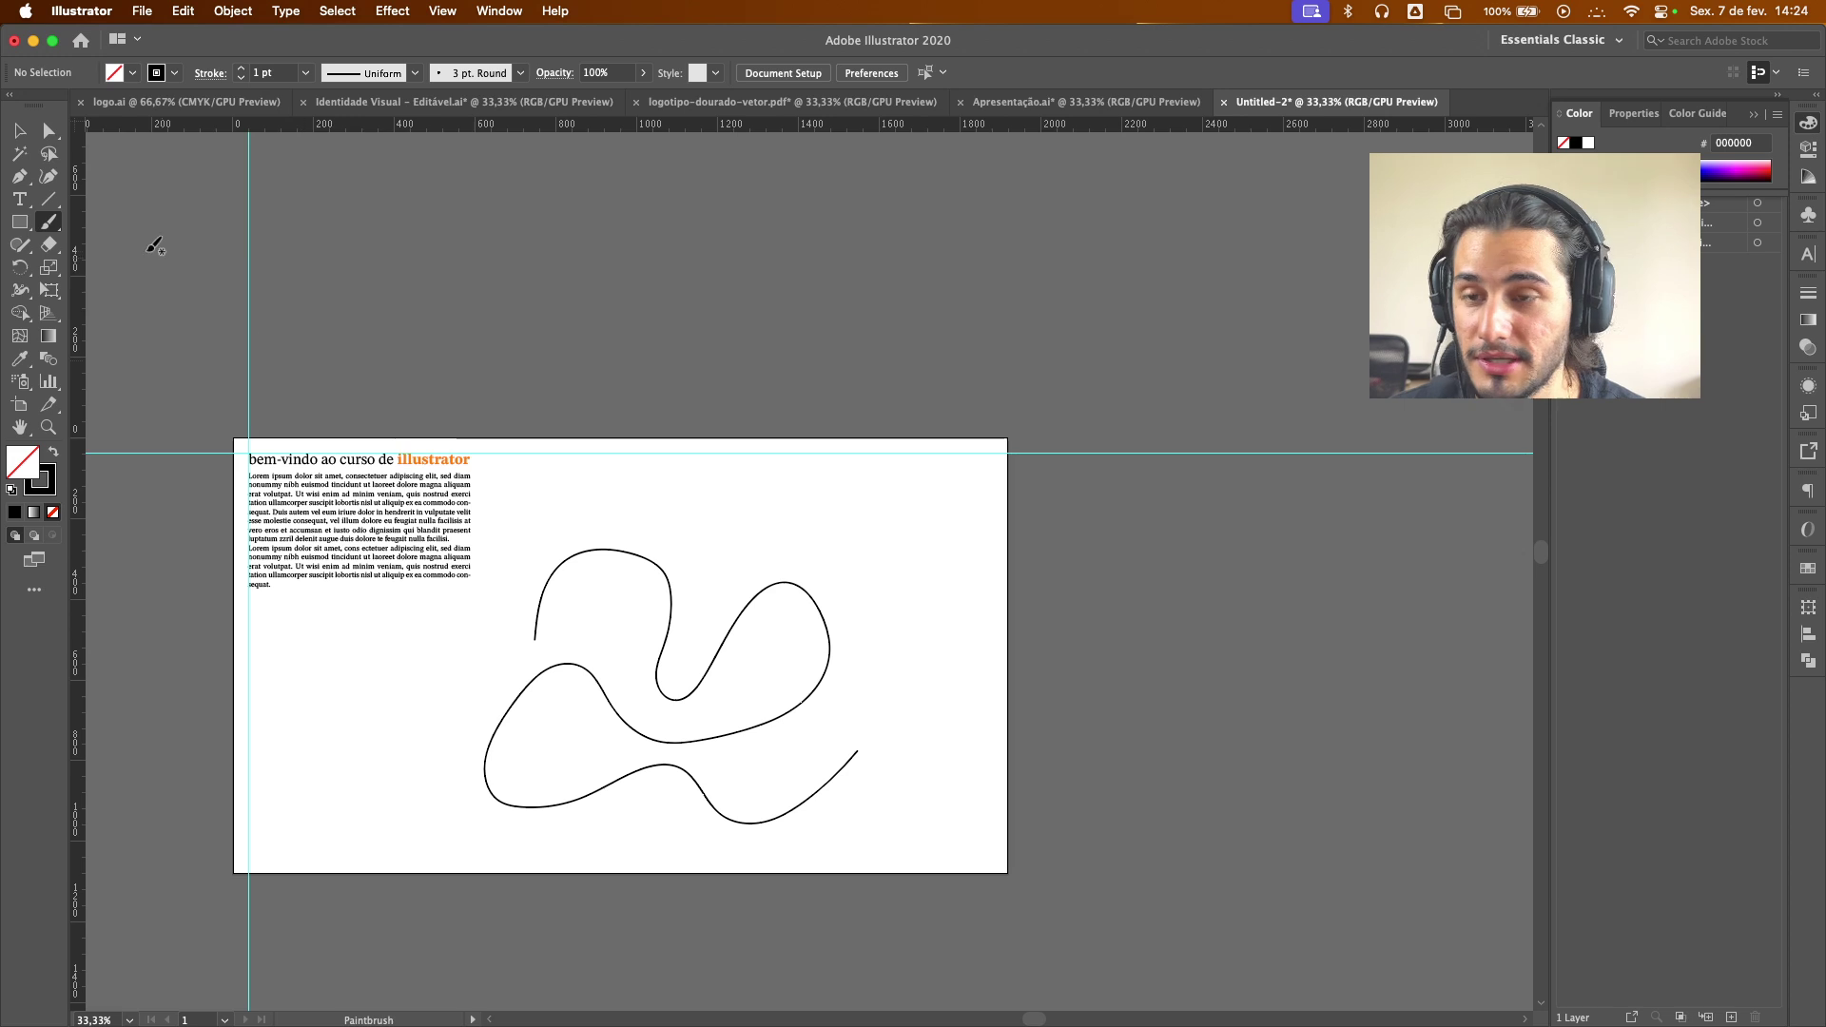
mouse_move(493, 683)
mouse_down()
mouse_move(571, 624)
mouse_move(669, 715)
mouse_move(749, 661)
mouse_move(766, 673)
mouse_move(699, 712)
mouse_up()
mouse_move(849, 725)
mouse_down()
mouse_move(798, 765)
mouse_move(516, 778)
mouse_move(515, 752)
mouse_move(597, 727)
mouse_up()
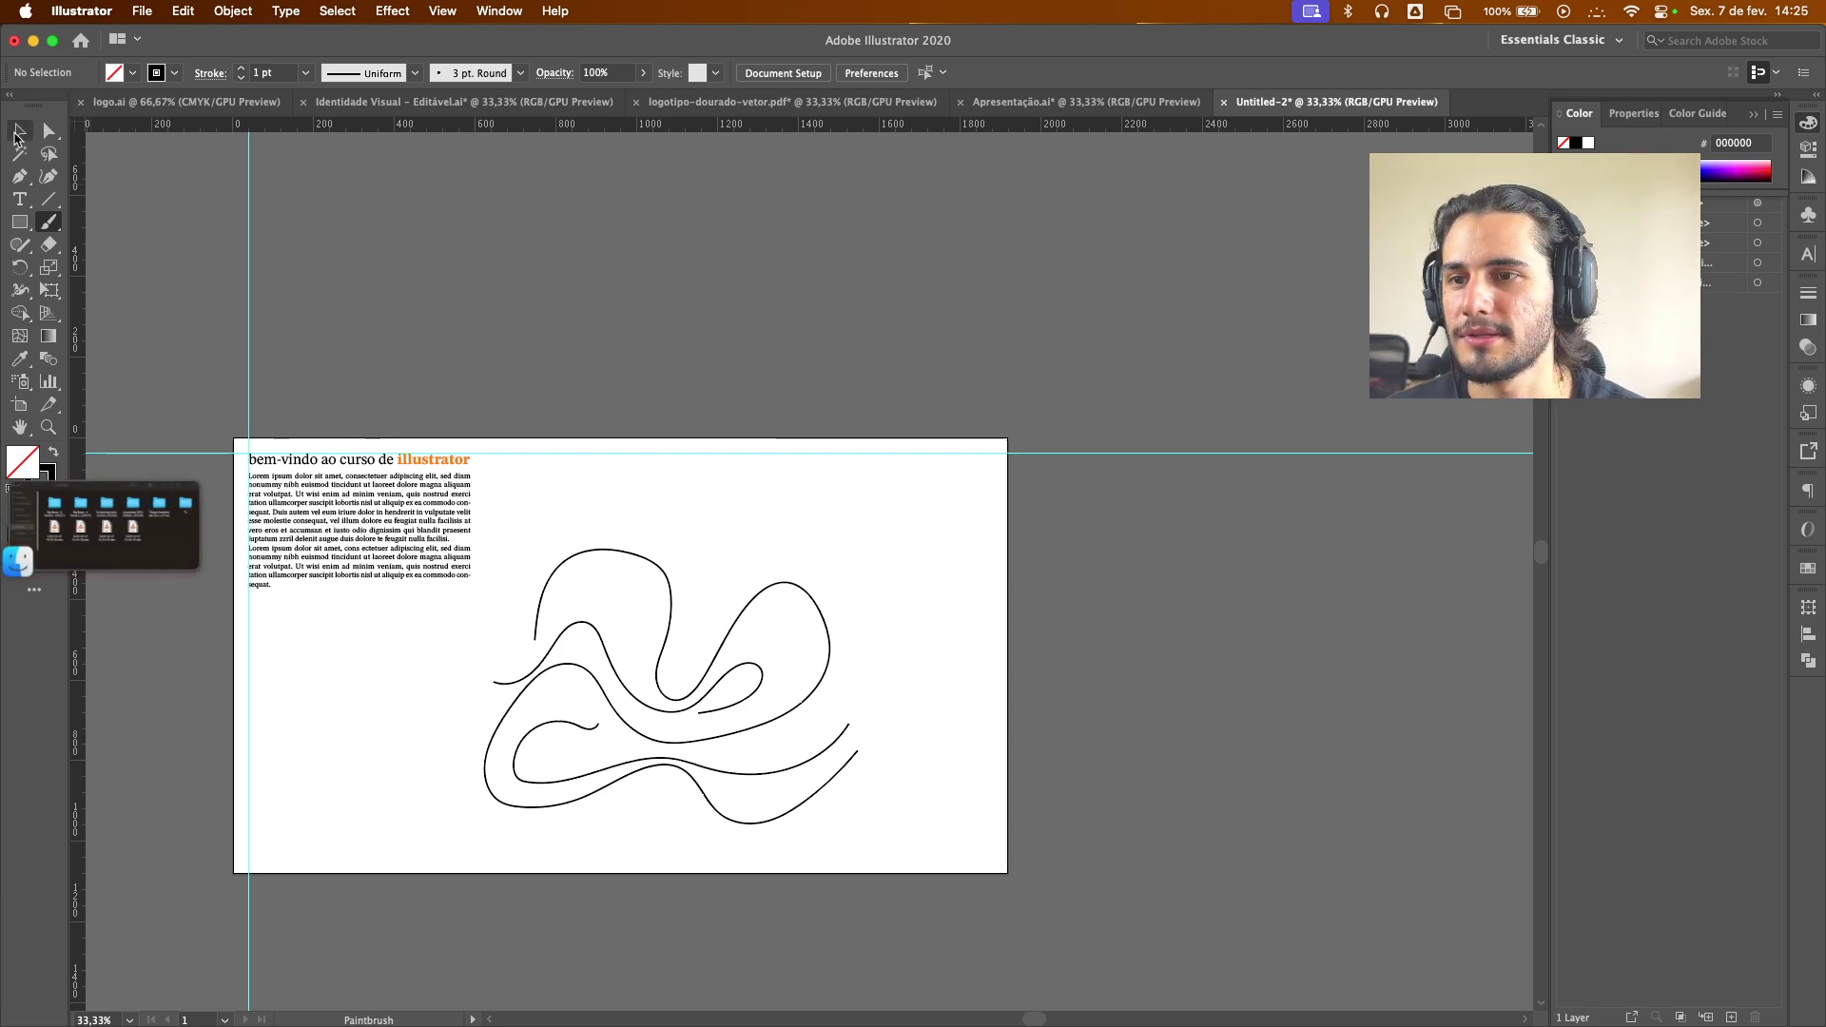
Group the three brush lines, scale the group to about 447 px wide and place it beside the text block
key(v)
drag(908, 547, 661, 828)
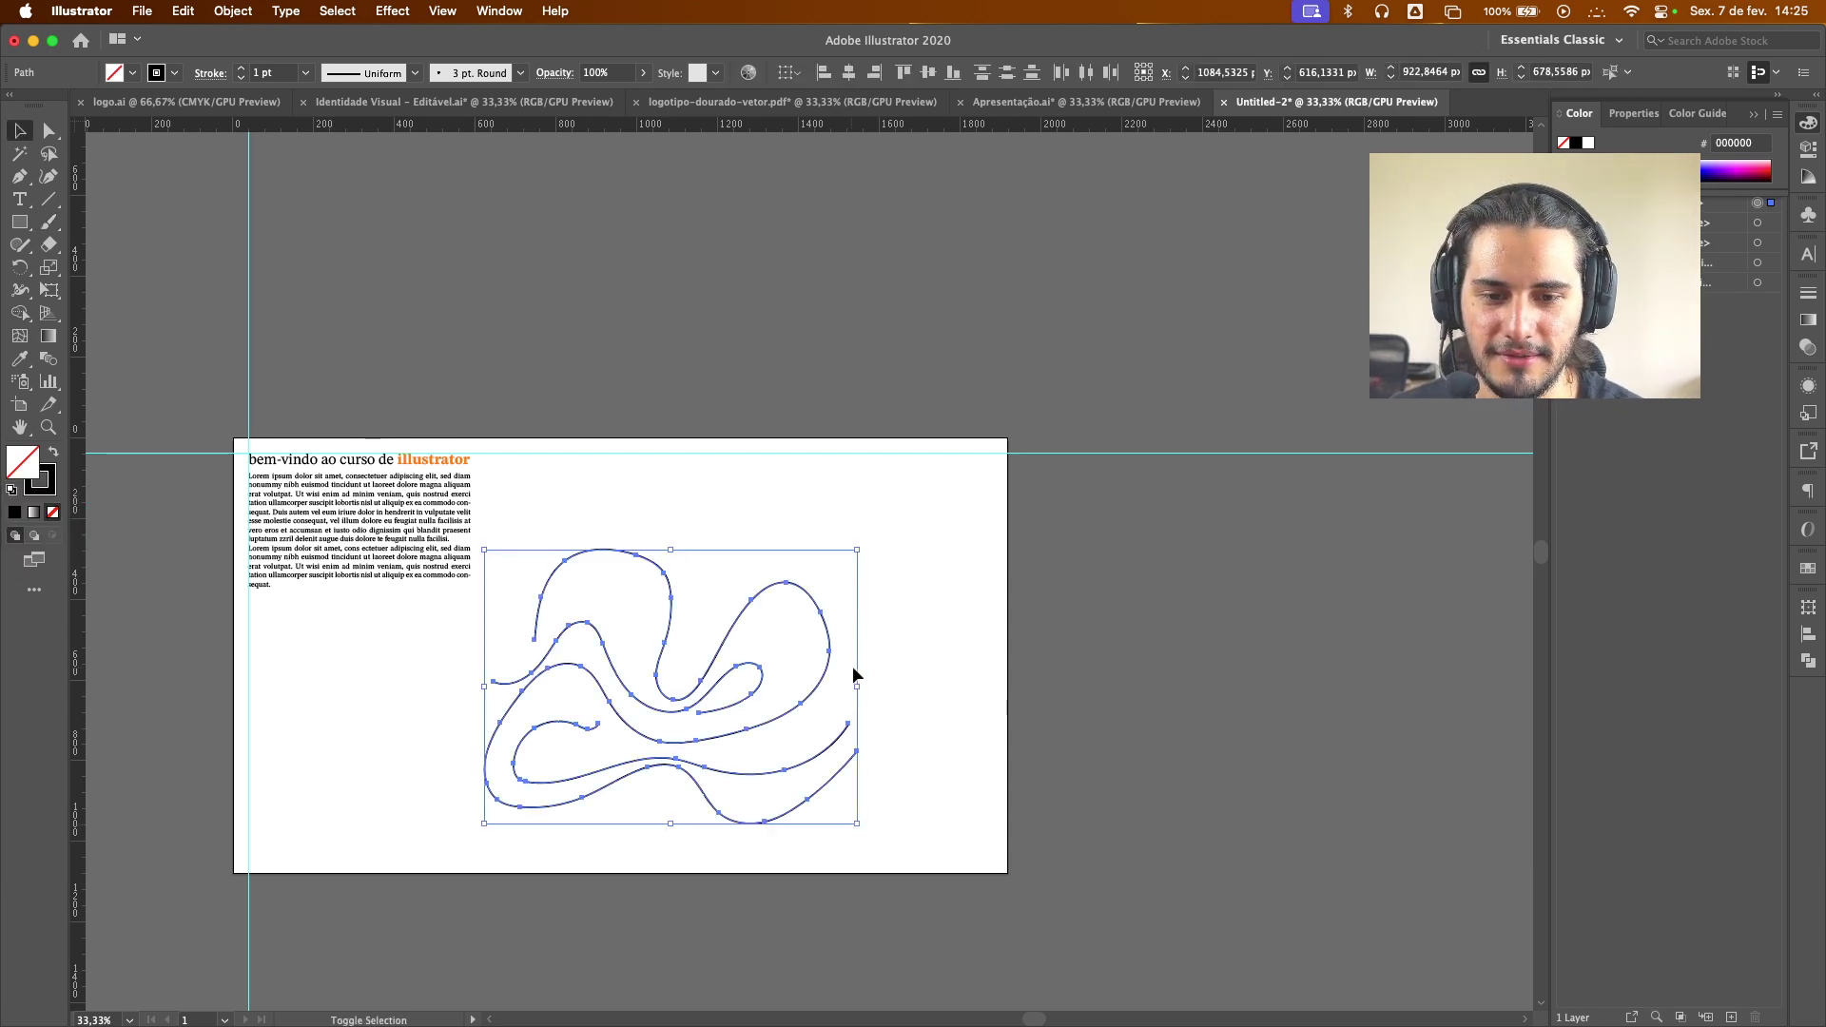
key(ctrl+g)
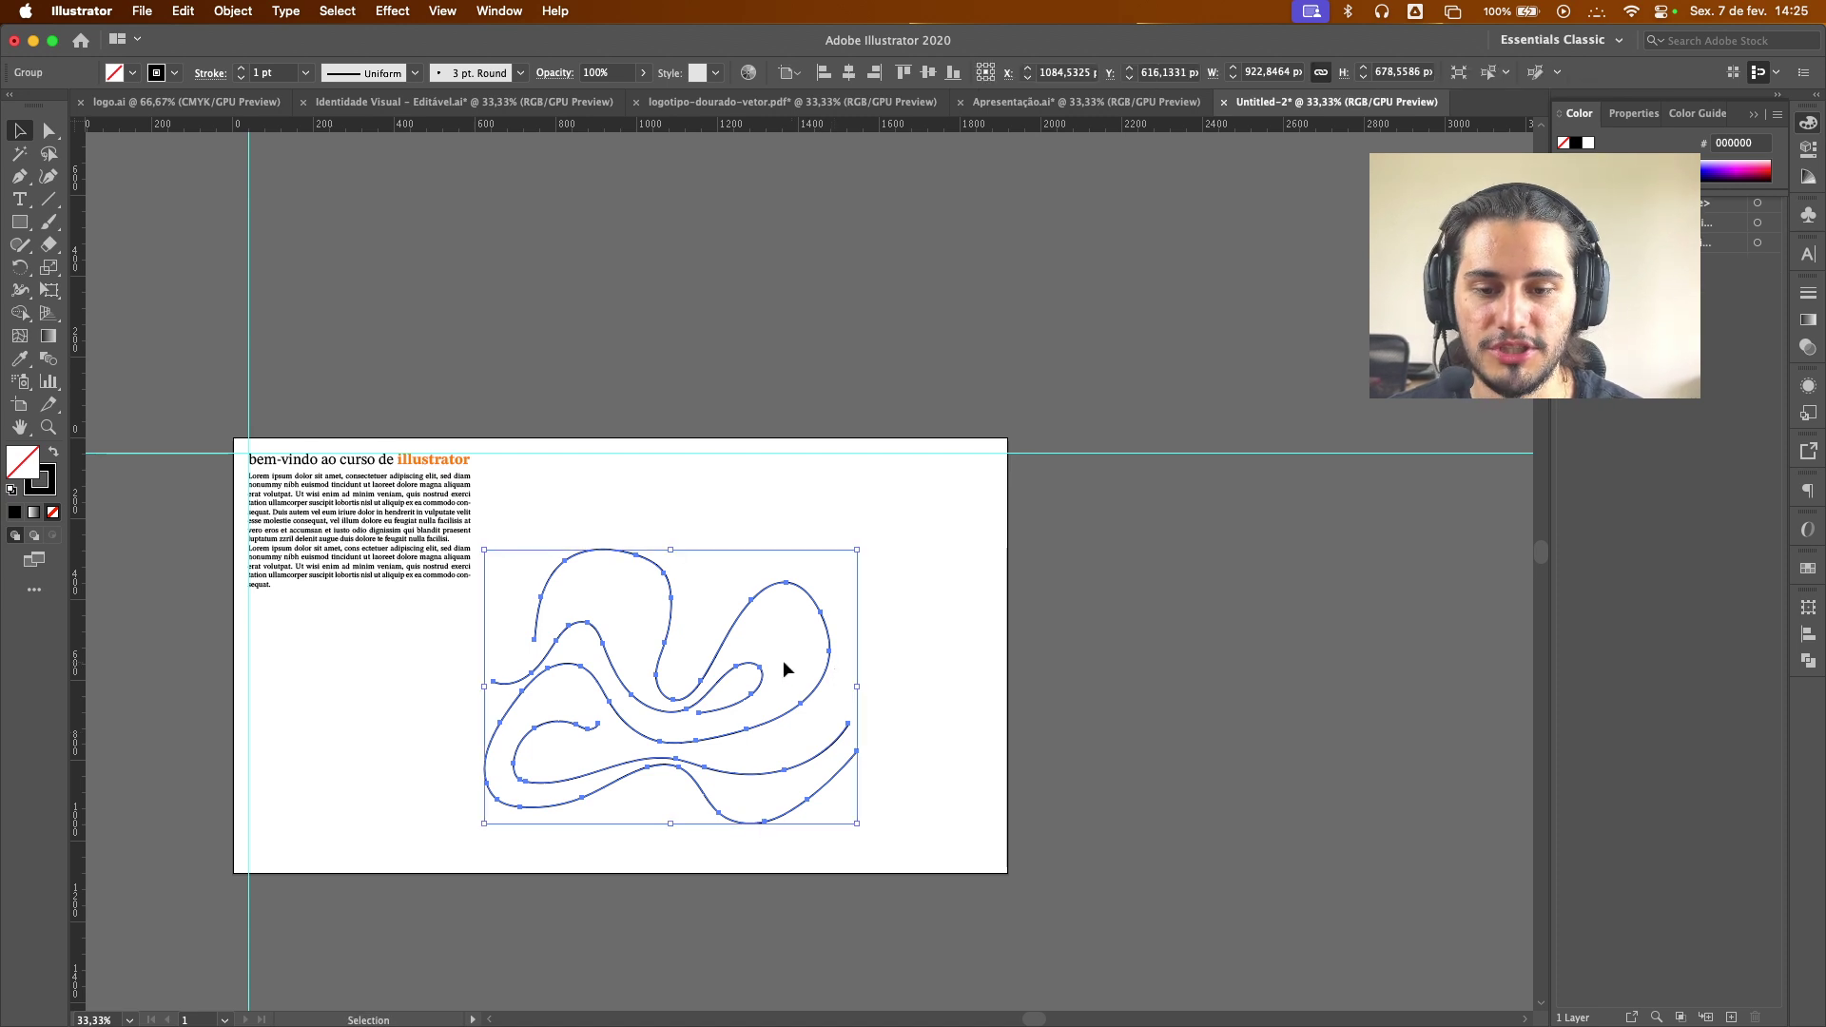
mouse_move(684, 697)
mouse_down()
mouse_move(702, 547)
mouse_move(695, 578)
mouse_up()
drag(867, 567, 578, 521)
click(909, 542)
Ungroup the brush lines beside the text block
scroll(881, 564, left, 2)
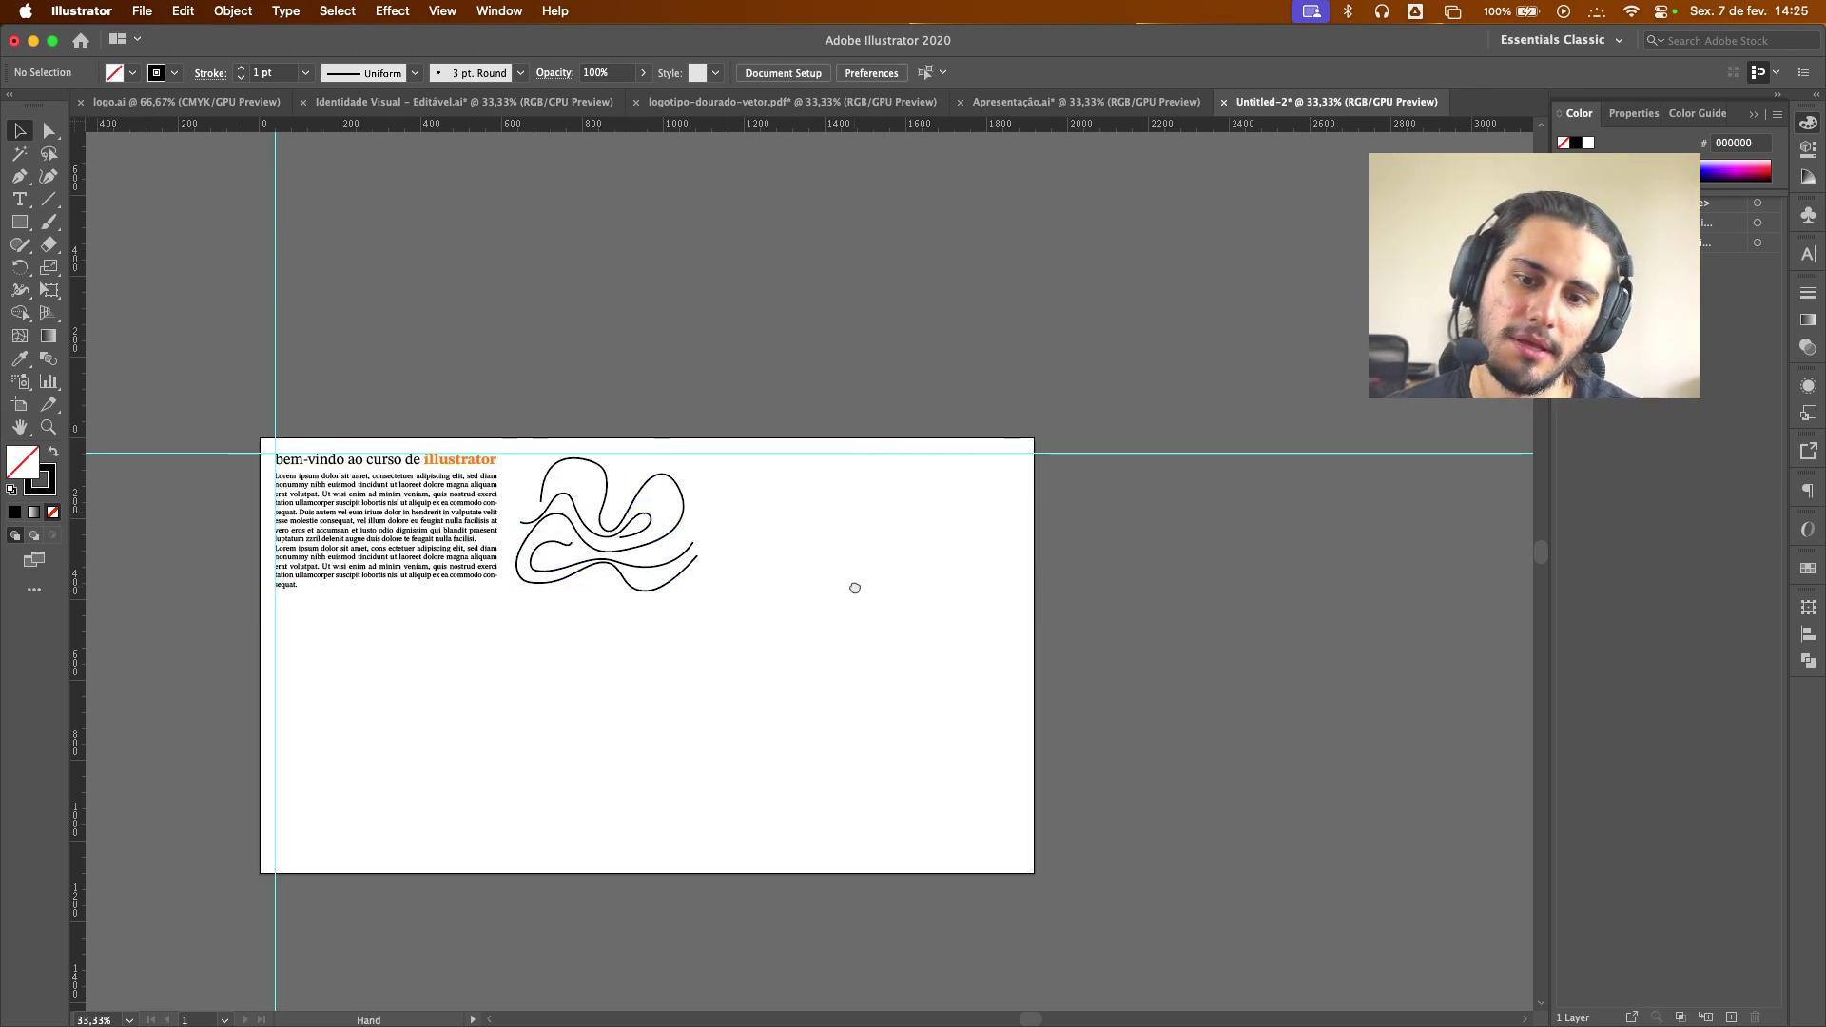
scroll(508, 635, up, 3)
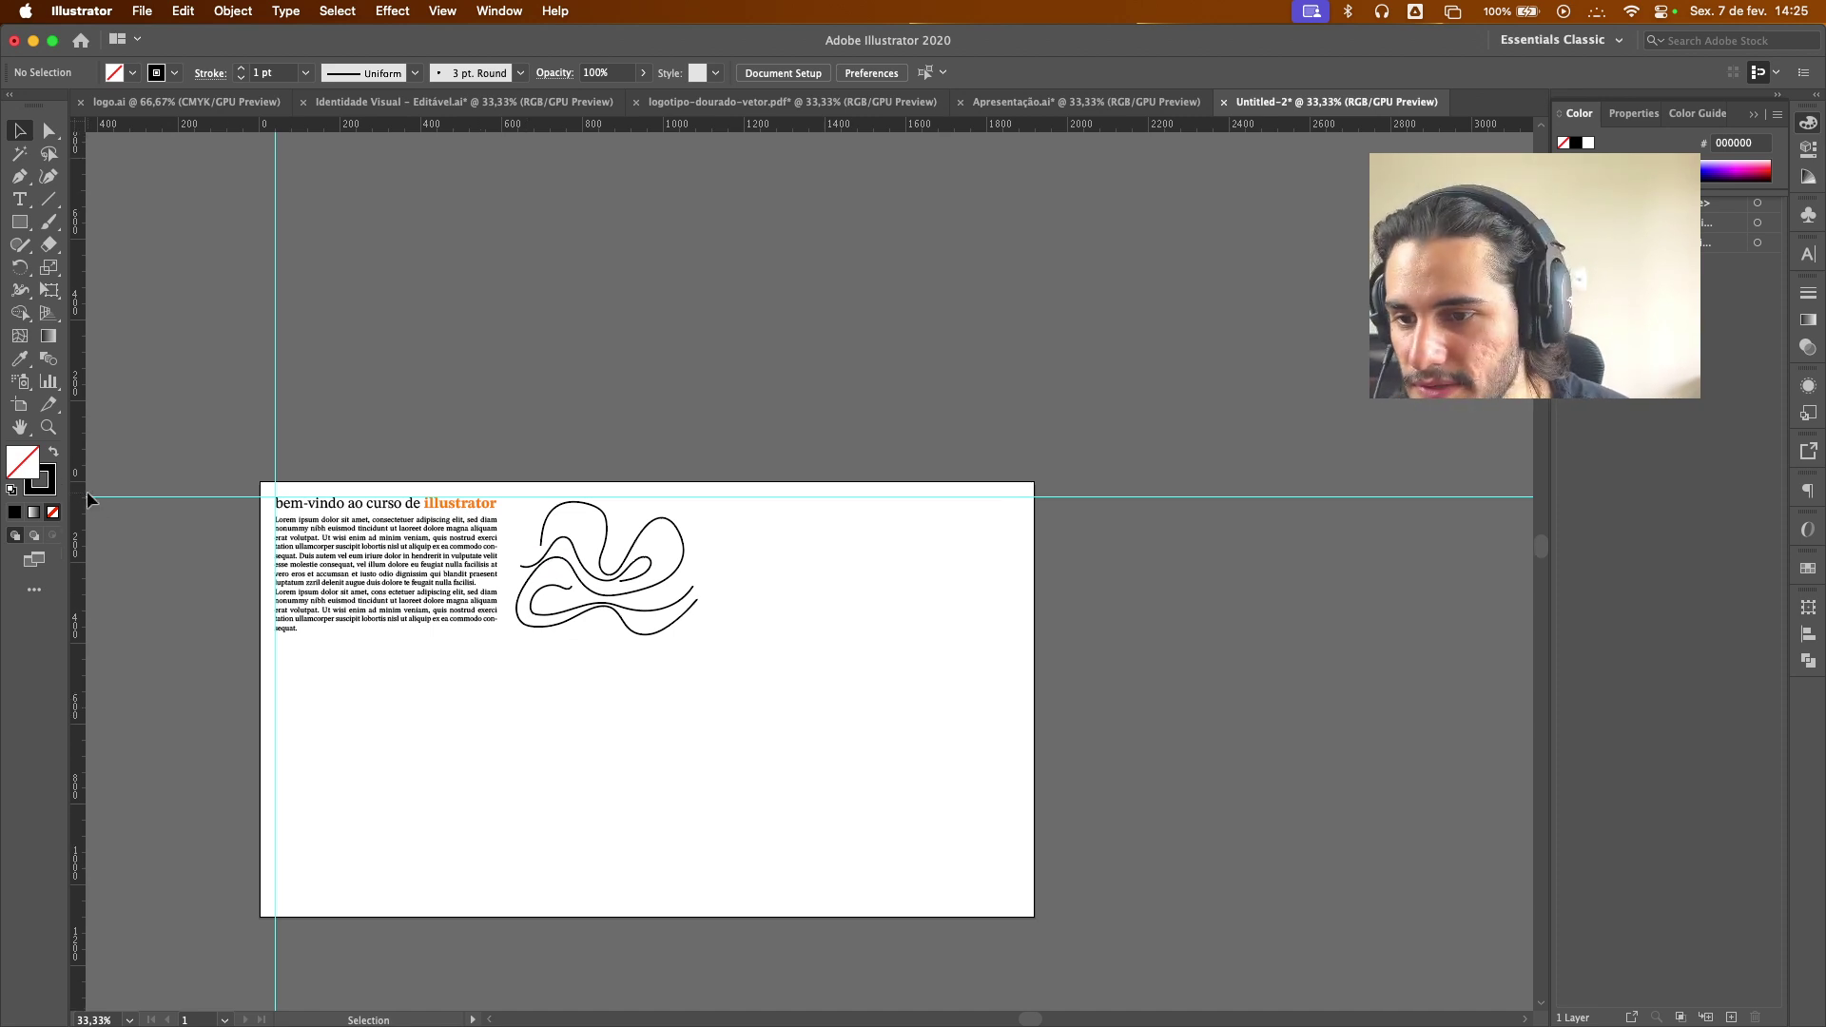
scroll(571, 632, up, 1)
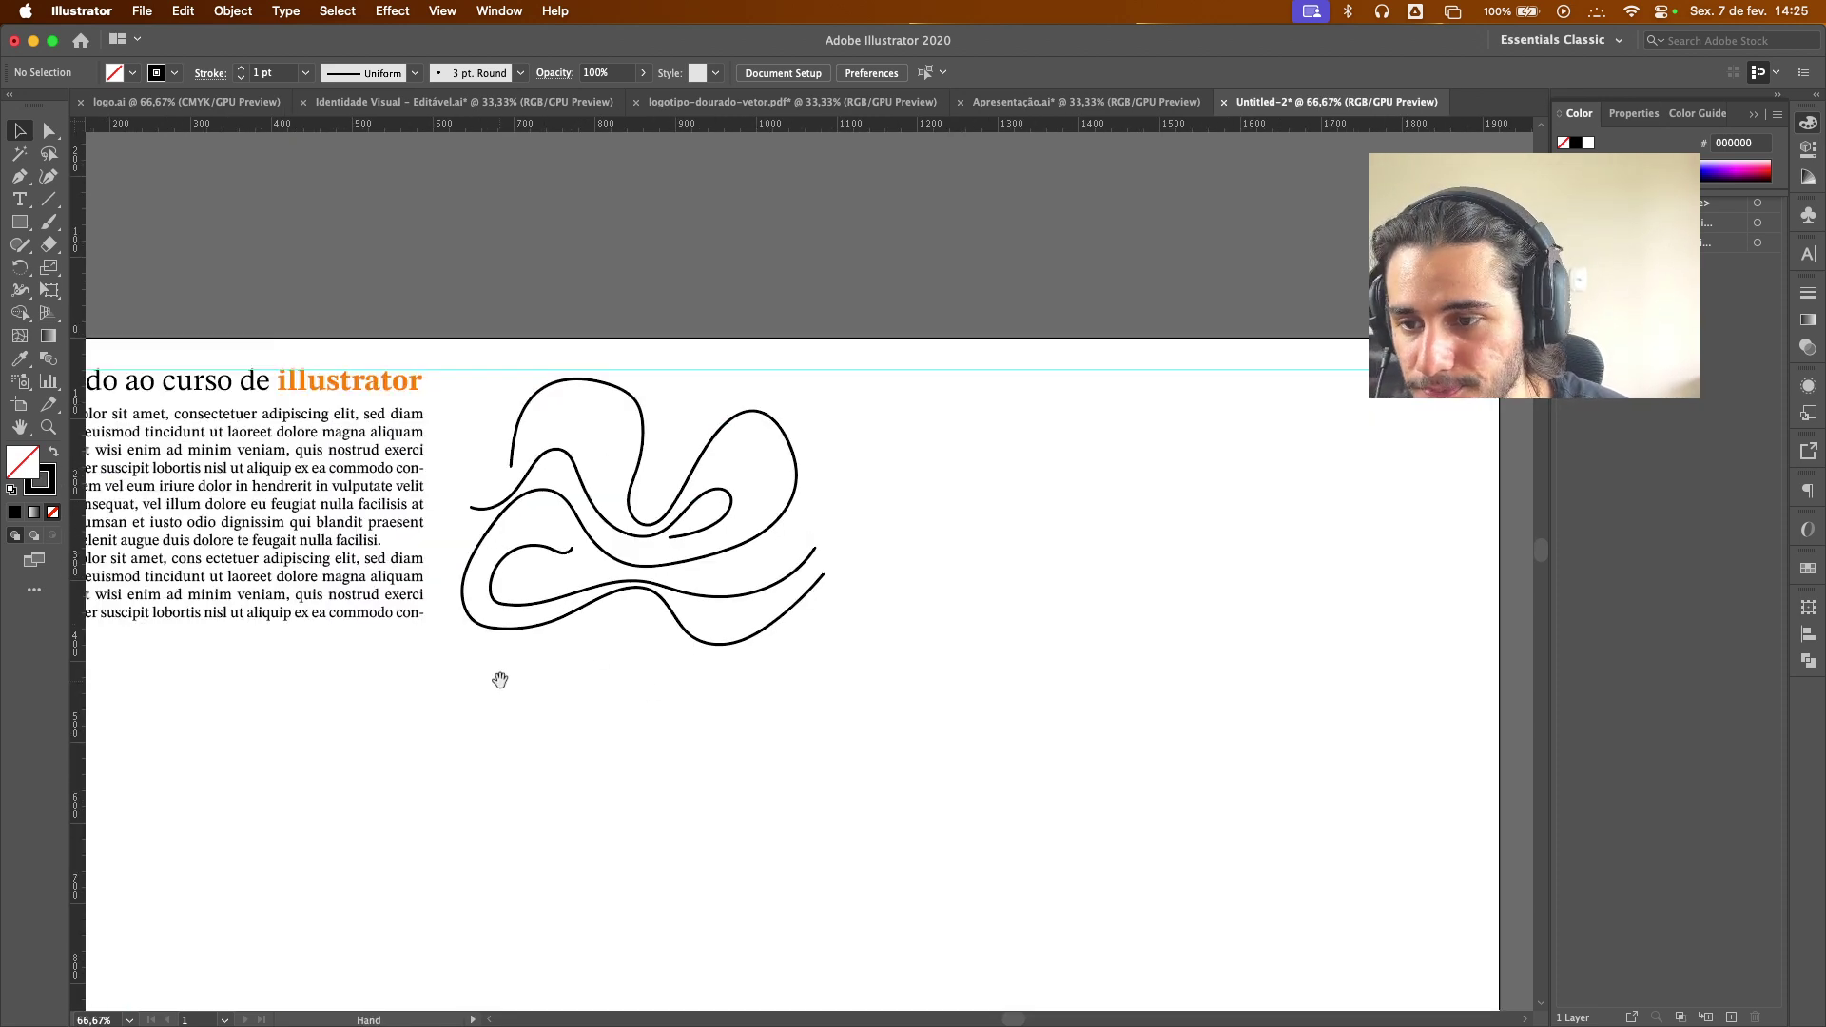
scroll(497, 676, left, 1)
click(652, 611)
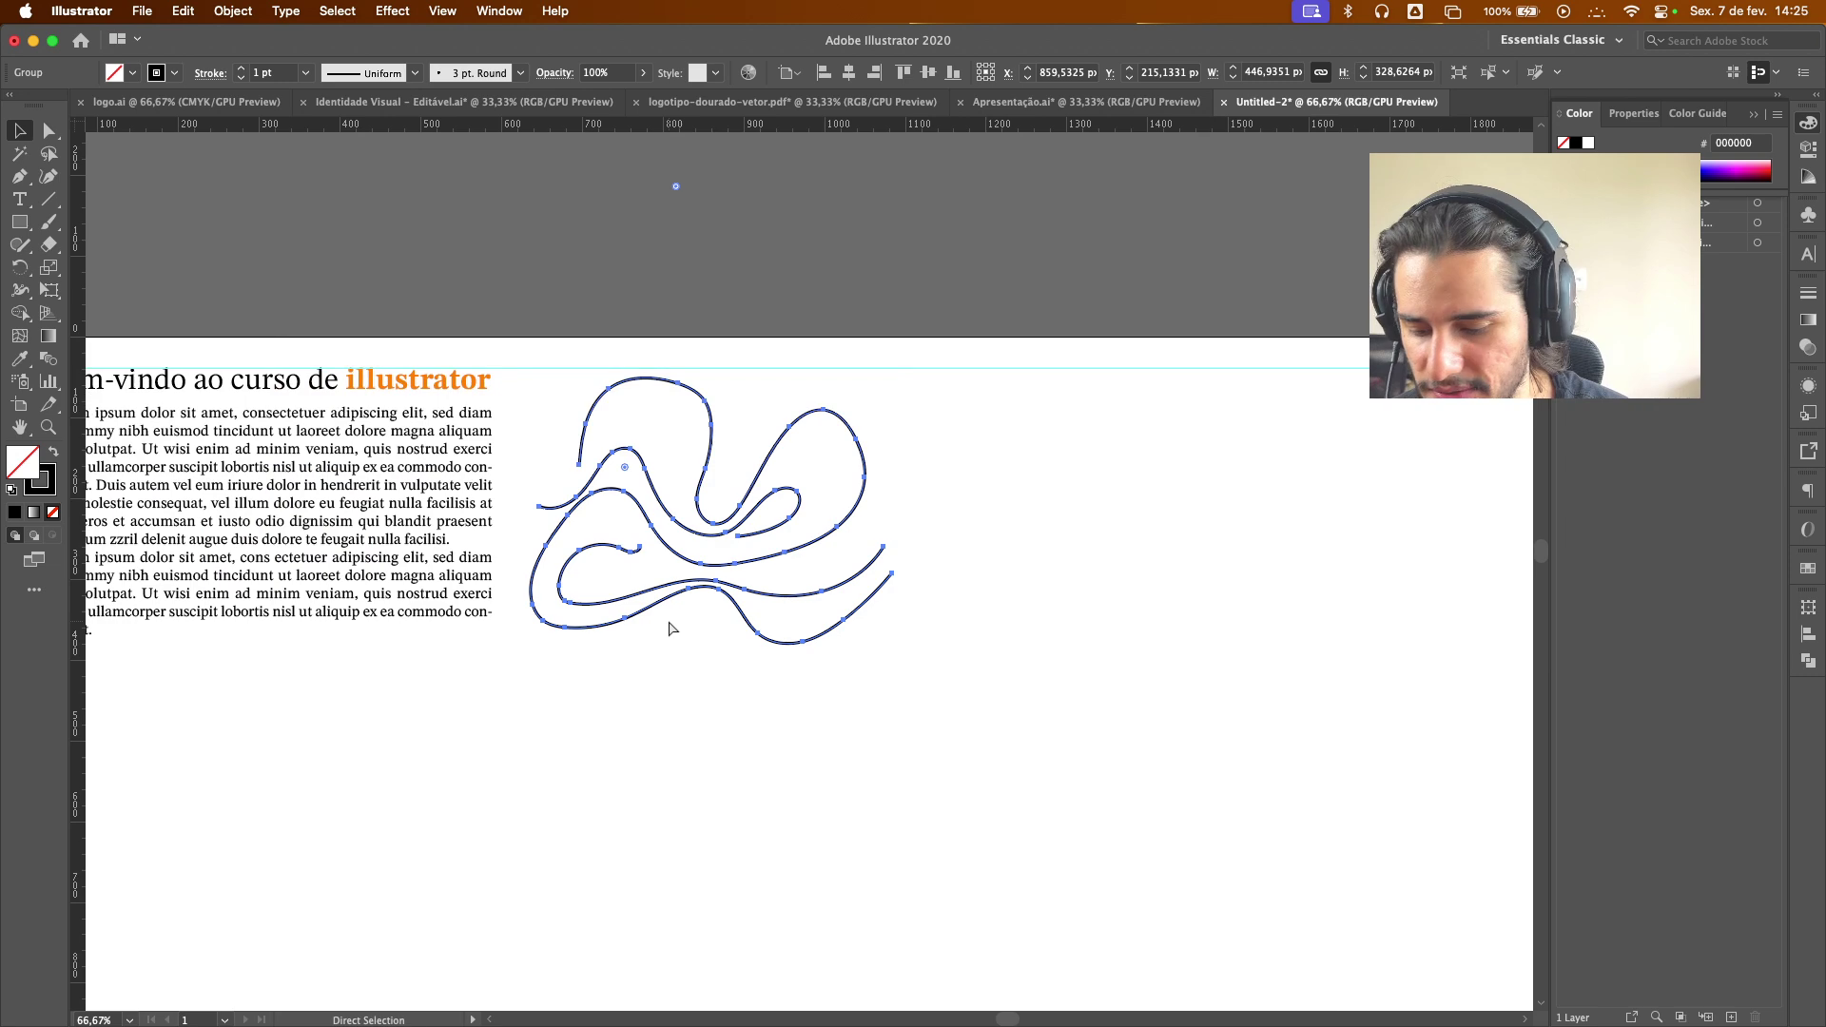
key(super+shift+g)
click(744, 682)
Set the stroke color of the longest brush line to orange, ff7f00
click(593, 624)
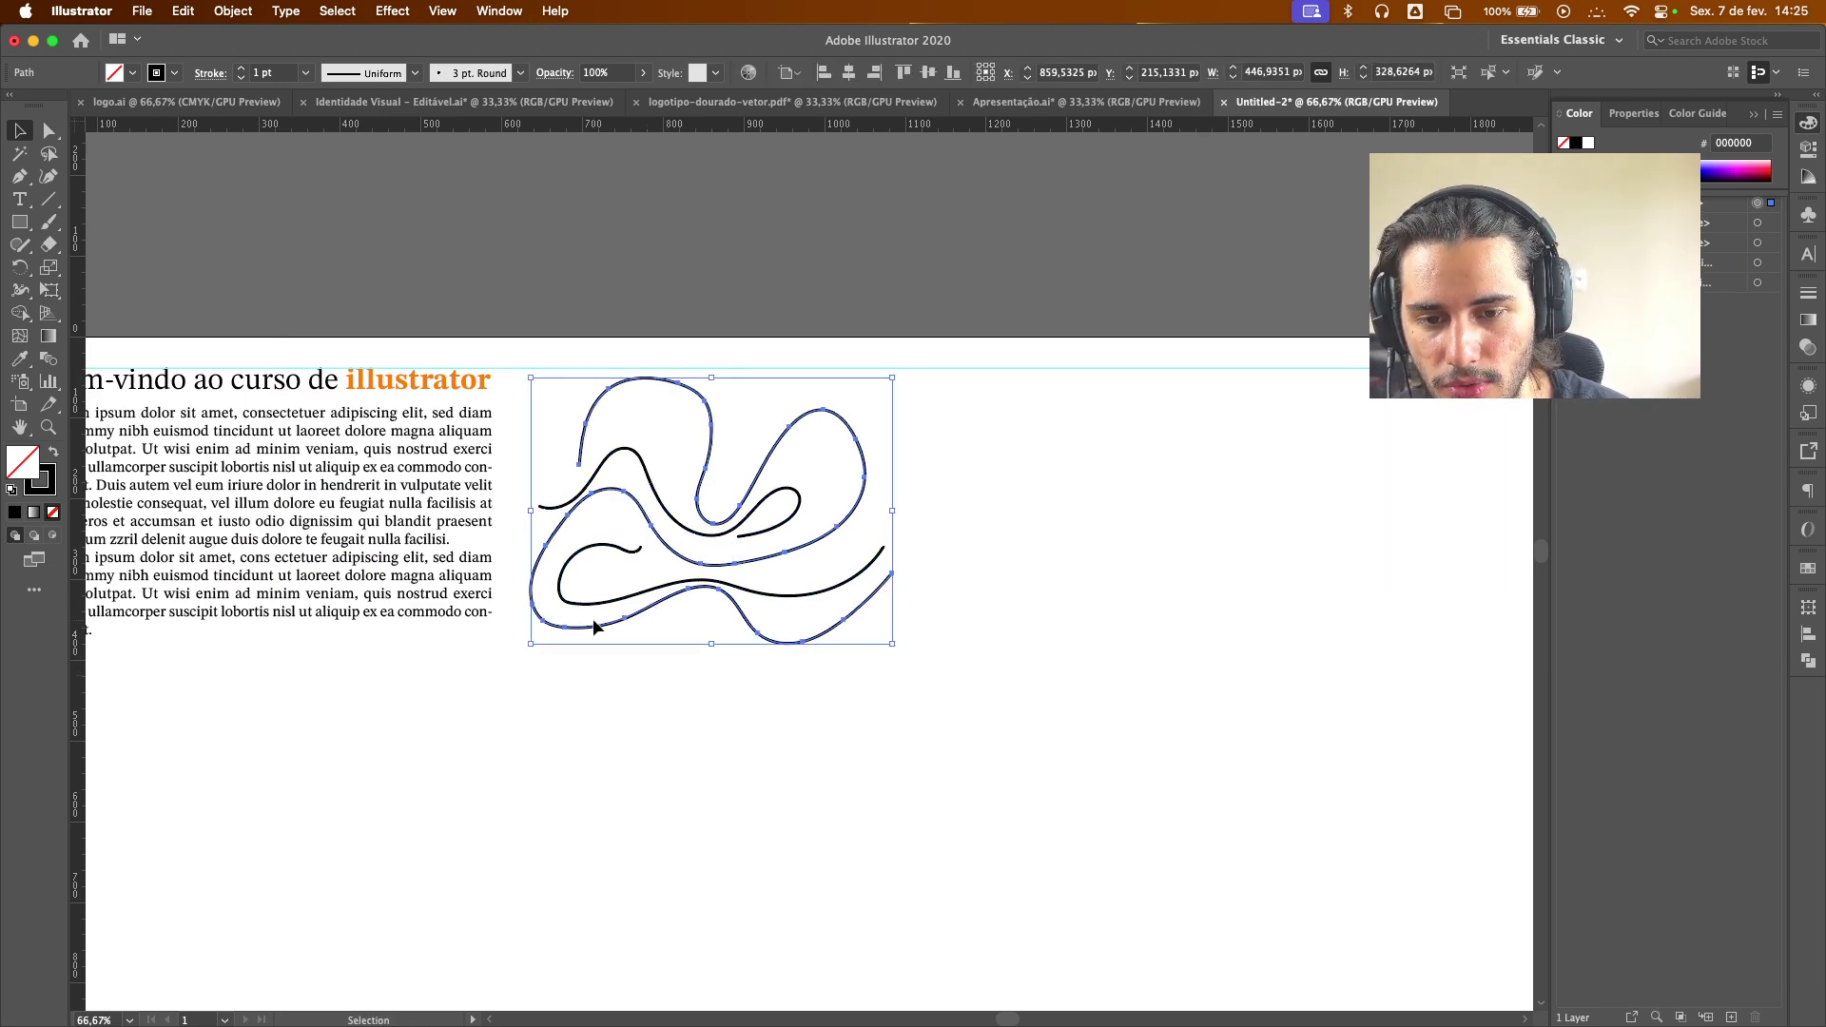
click(51, 481)
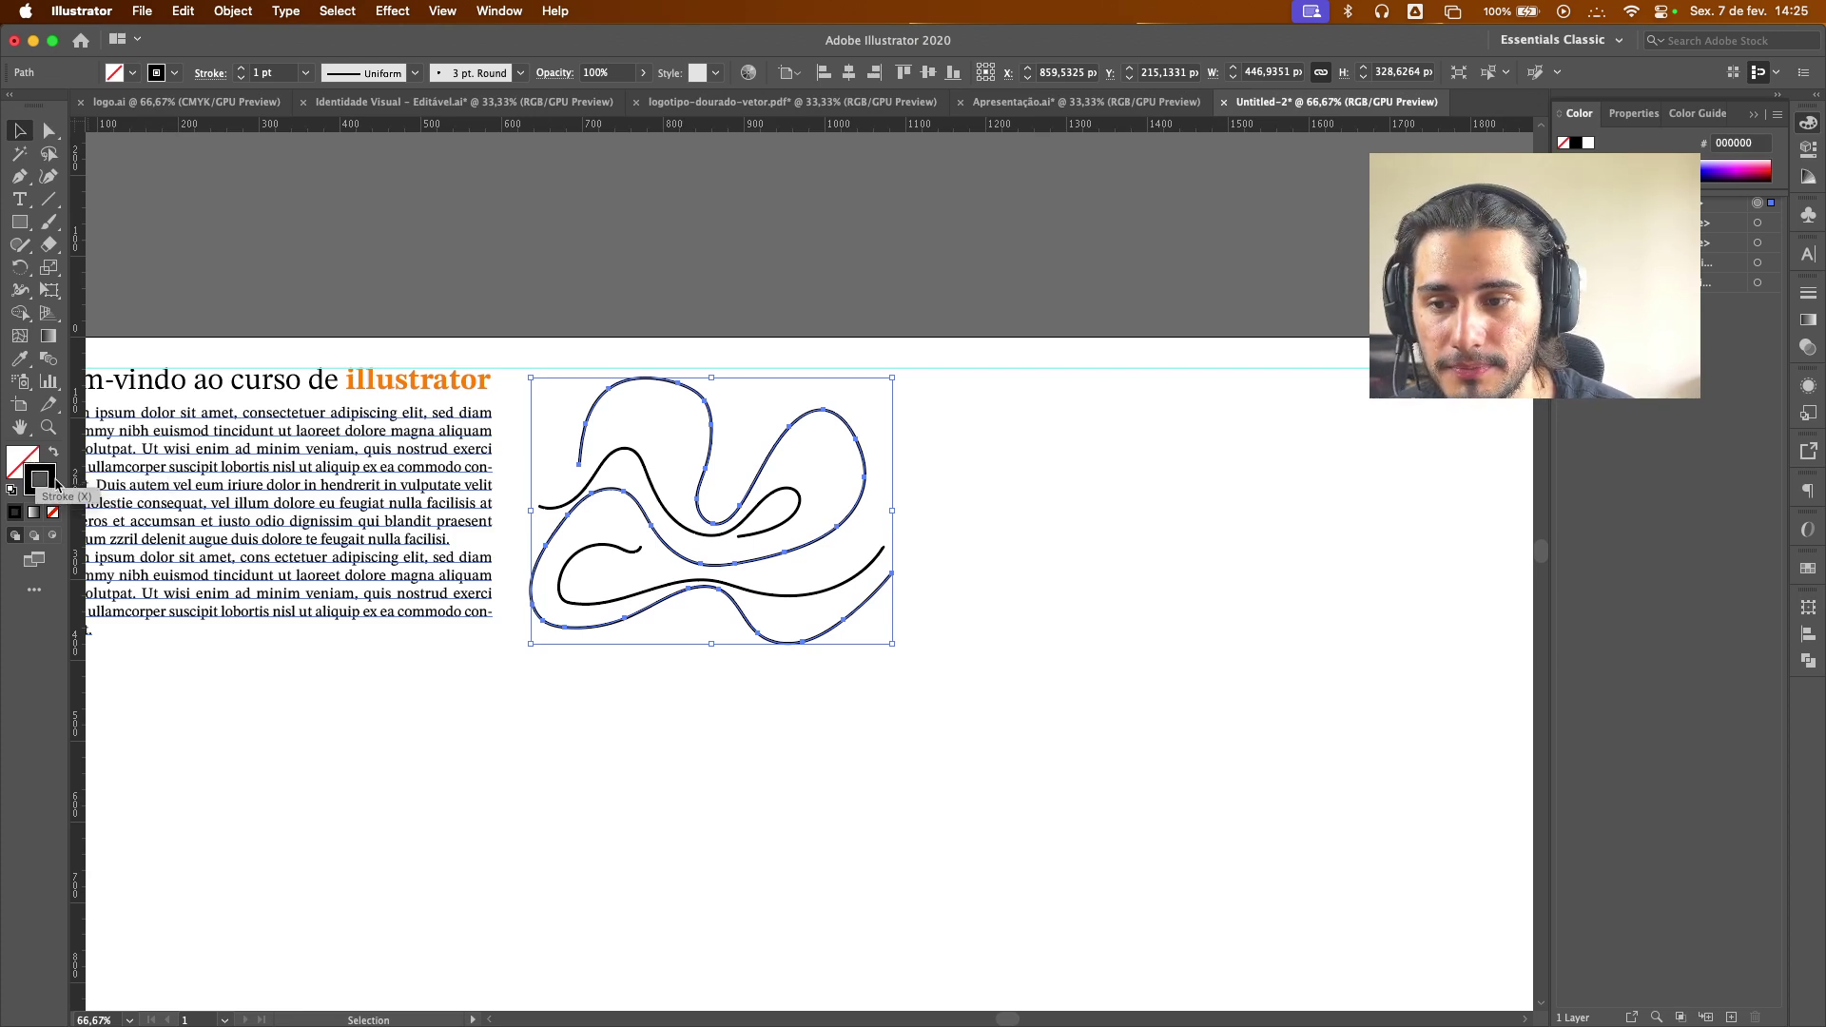
double_click(38, 471)
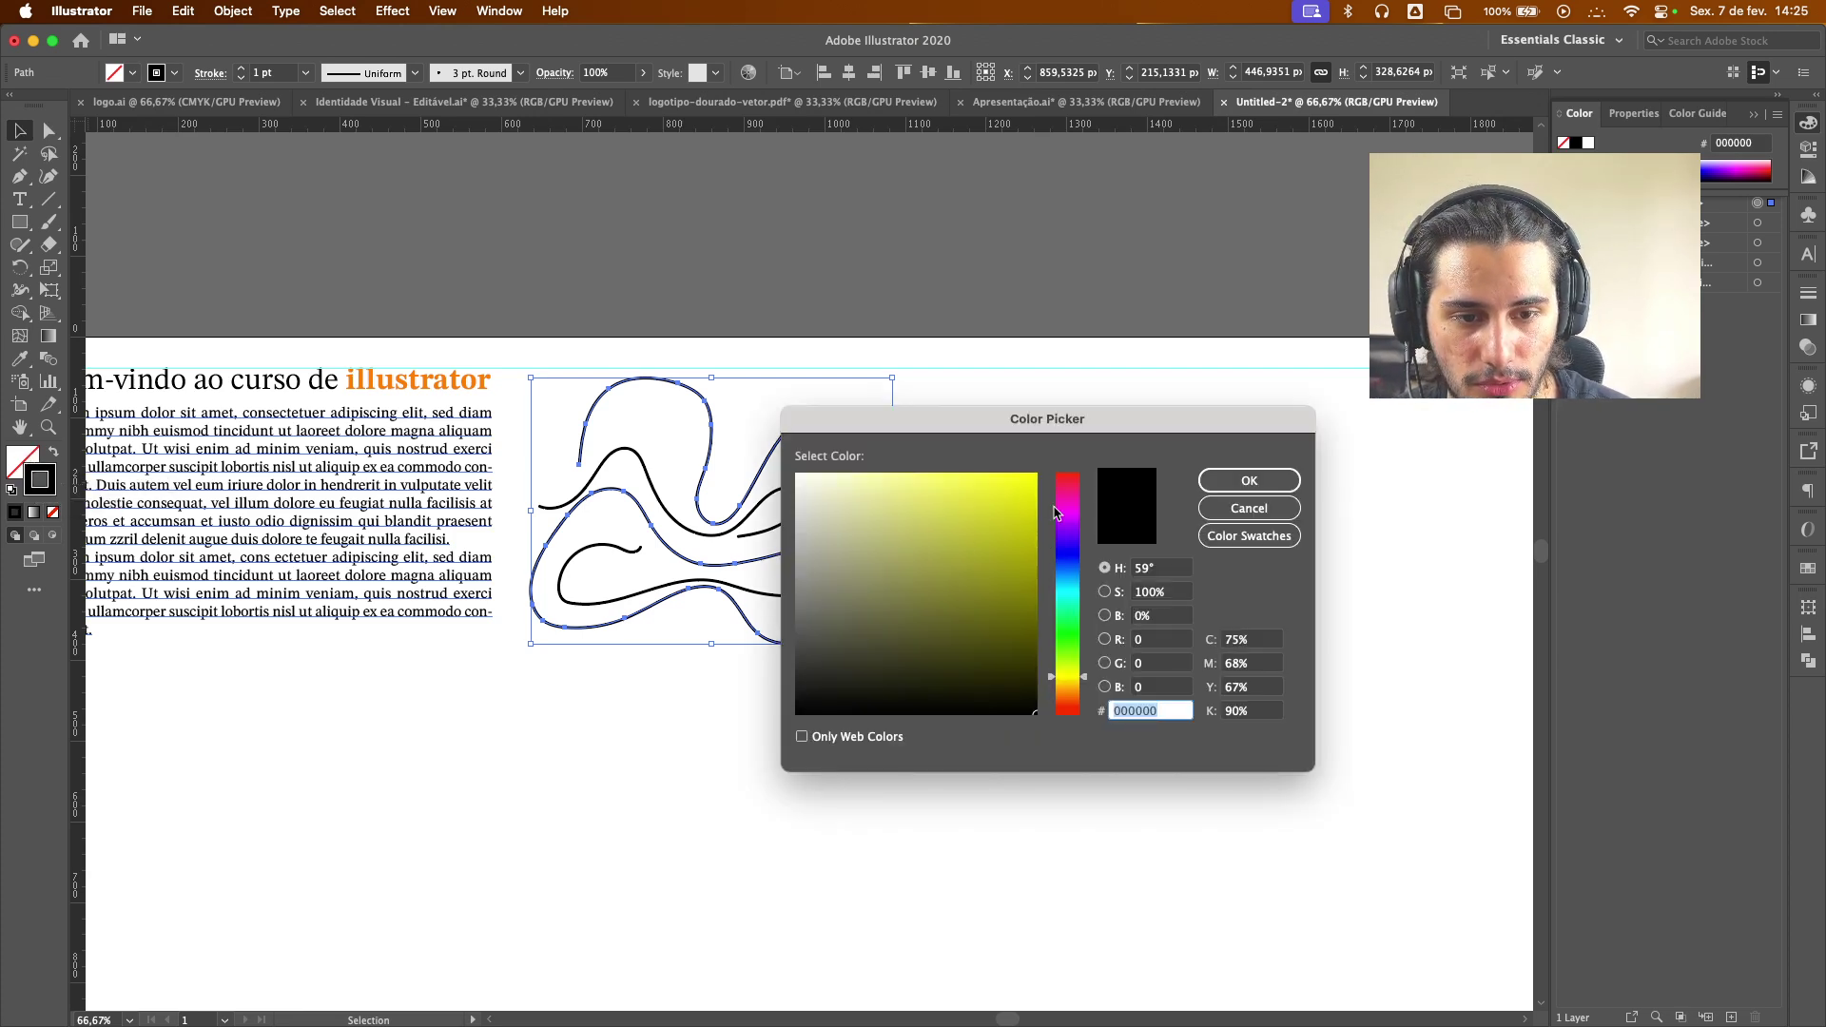
text(b5691d)
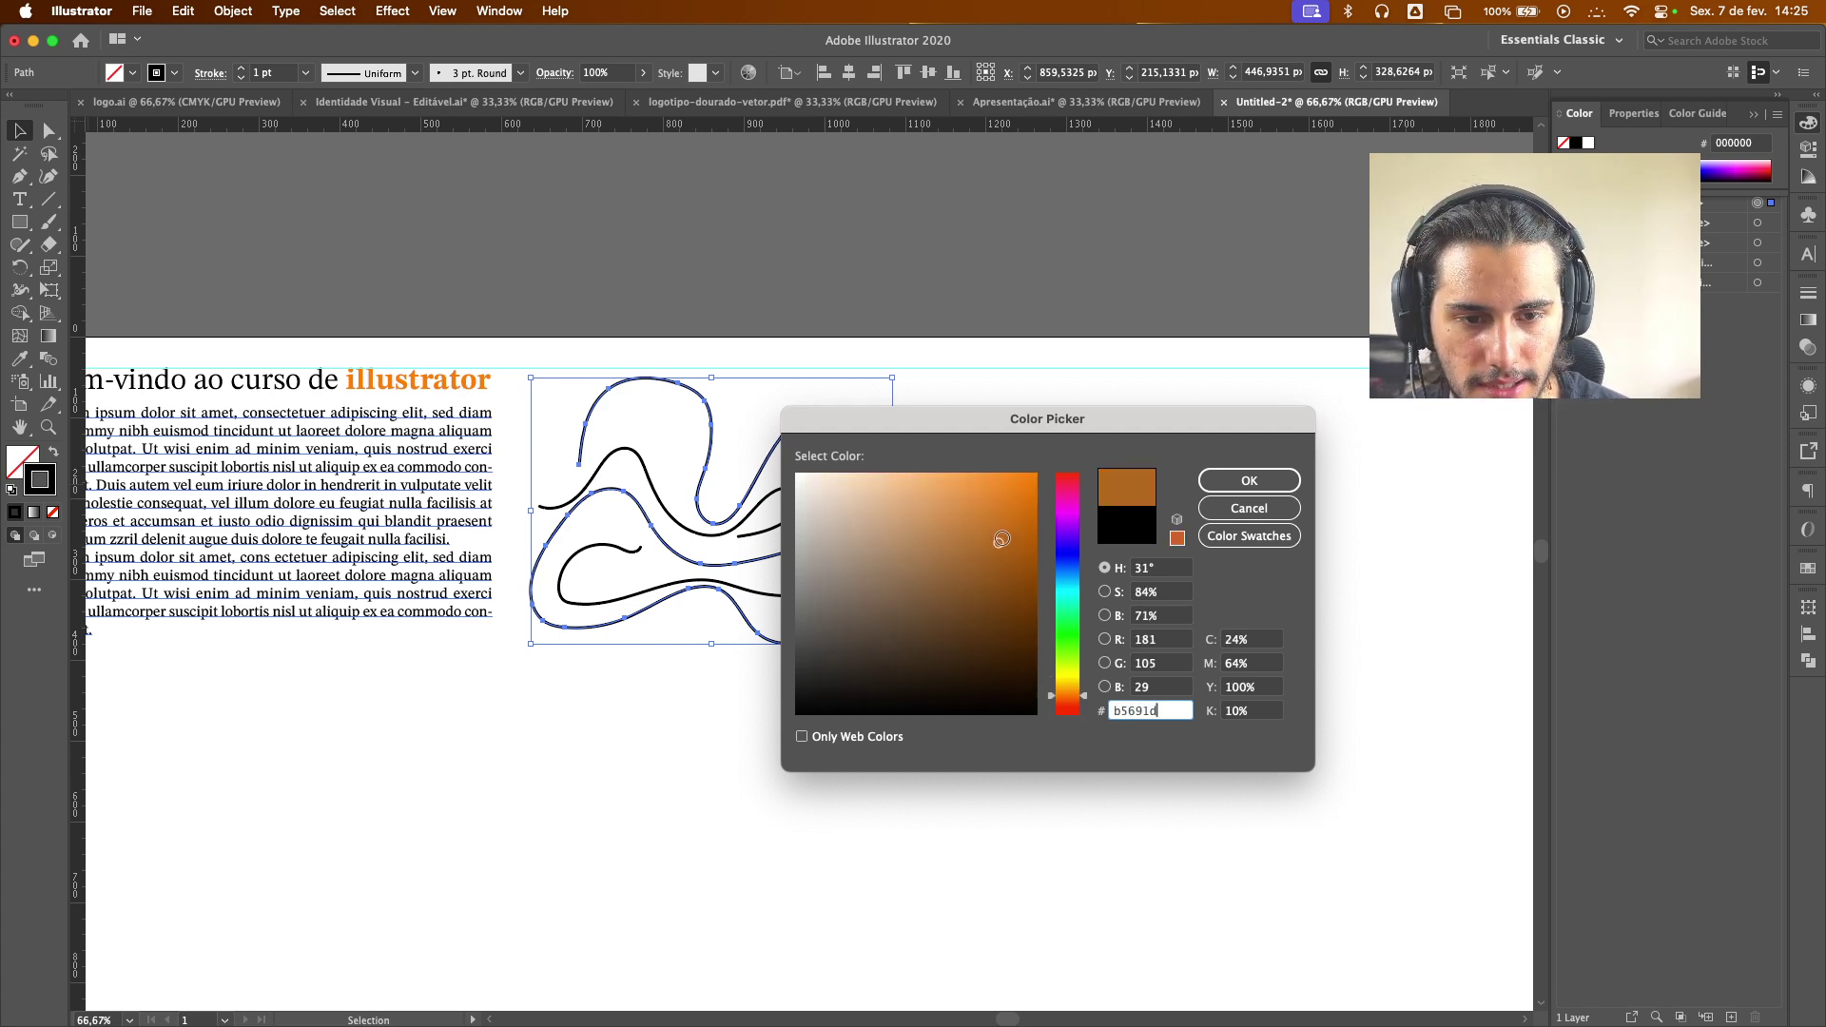
drag(1001, 539, 1071, 455)
click(1236, 485)
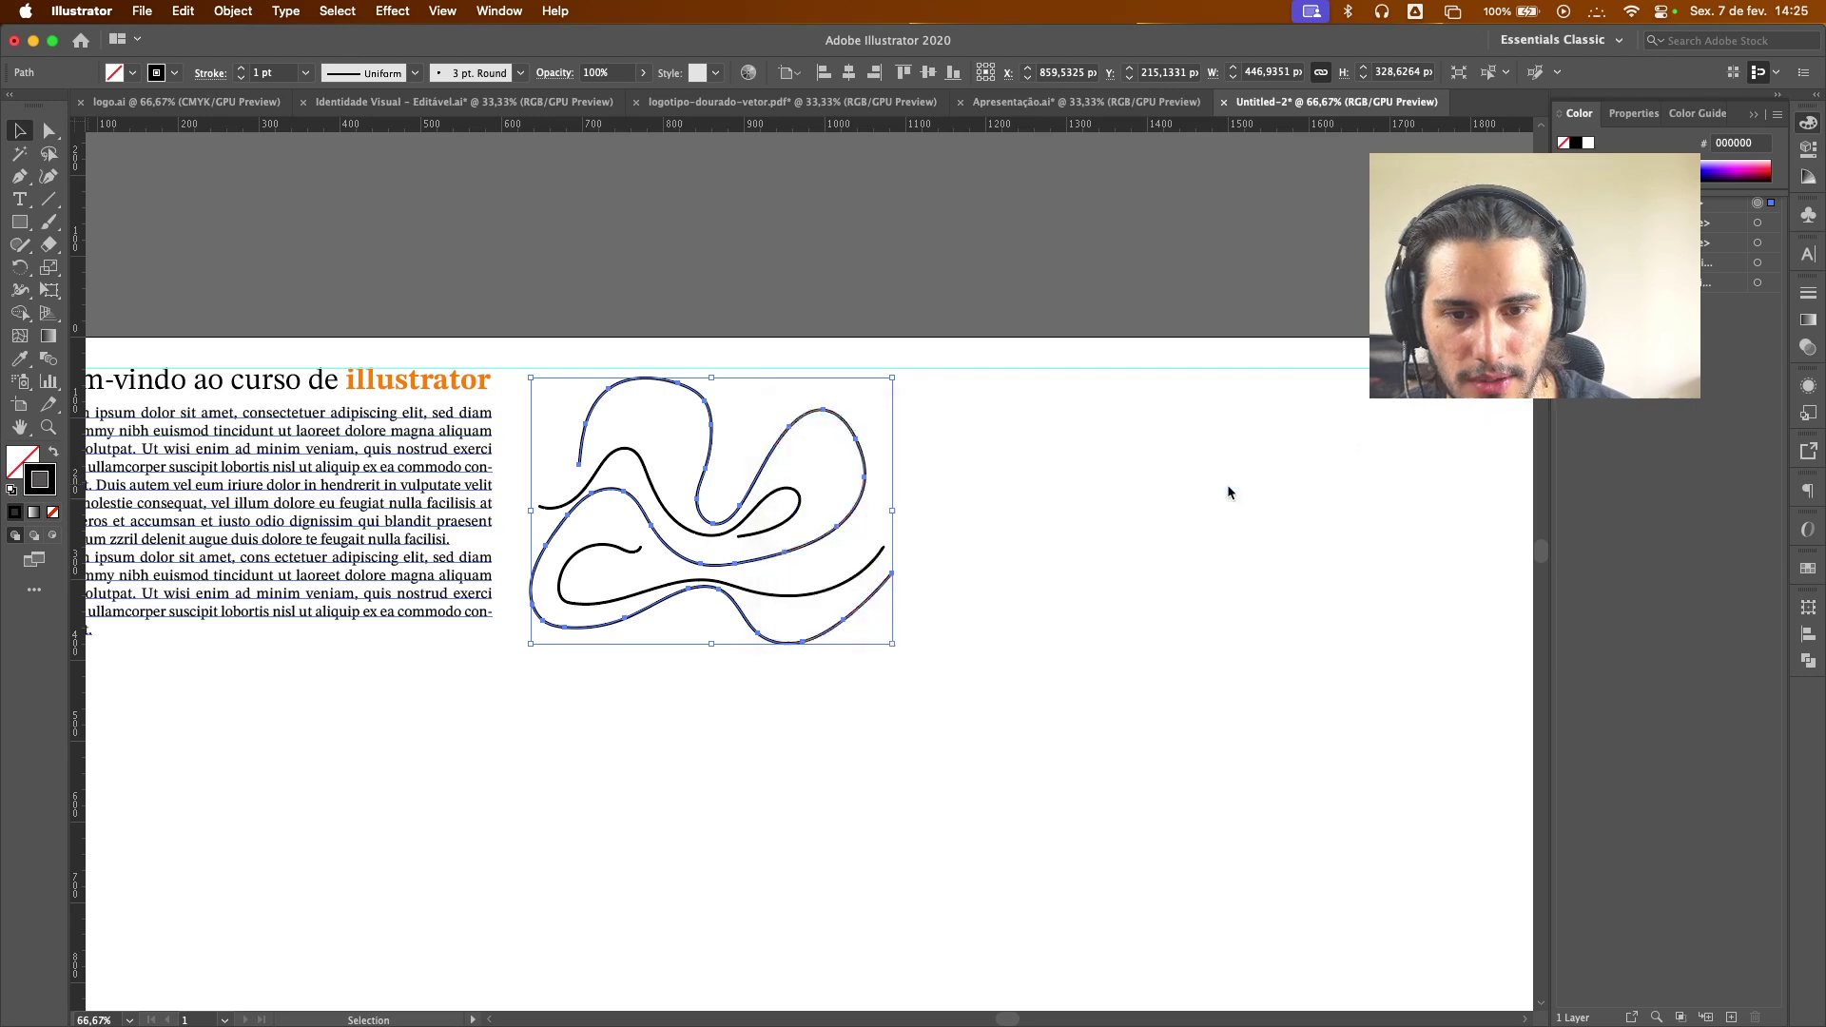
click(928, 543)
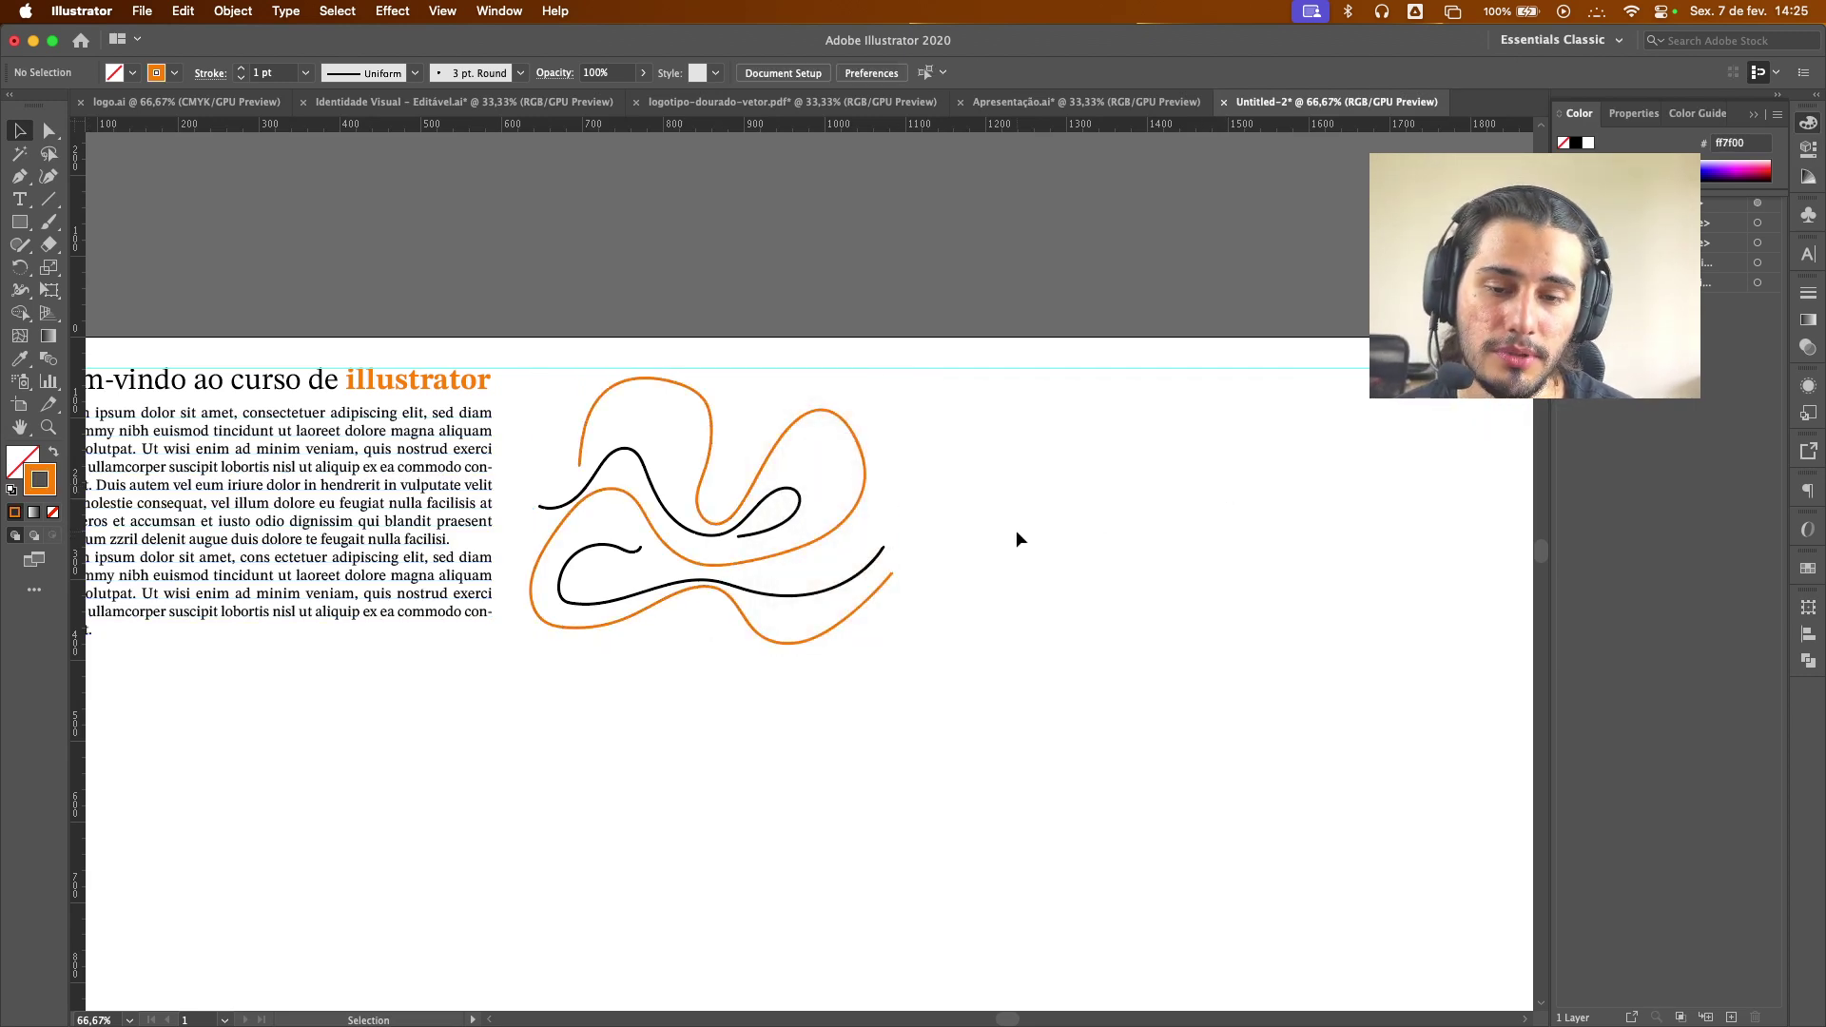
Try stroke weights of 10 pt and 5 pt on the orange brush line
scroll(722, 670, left, 3)
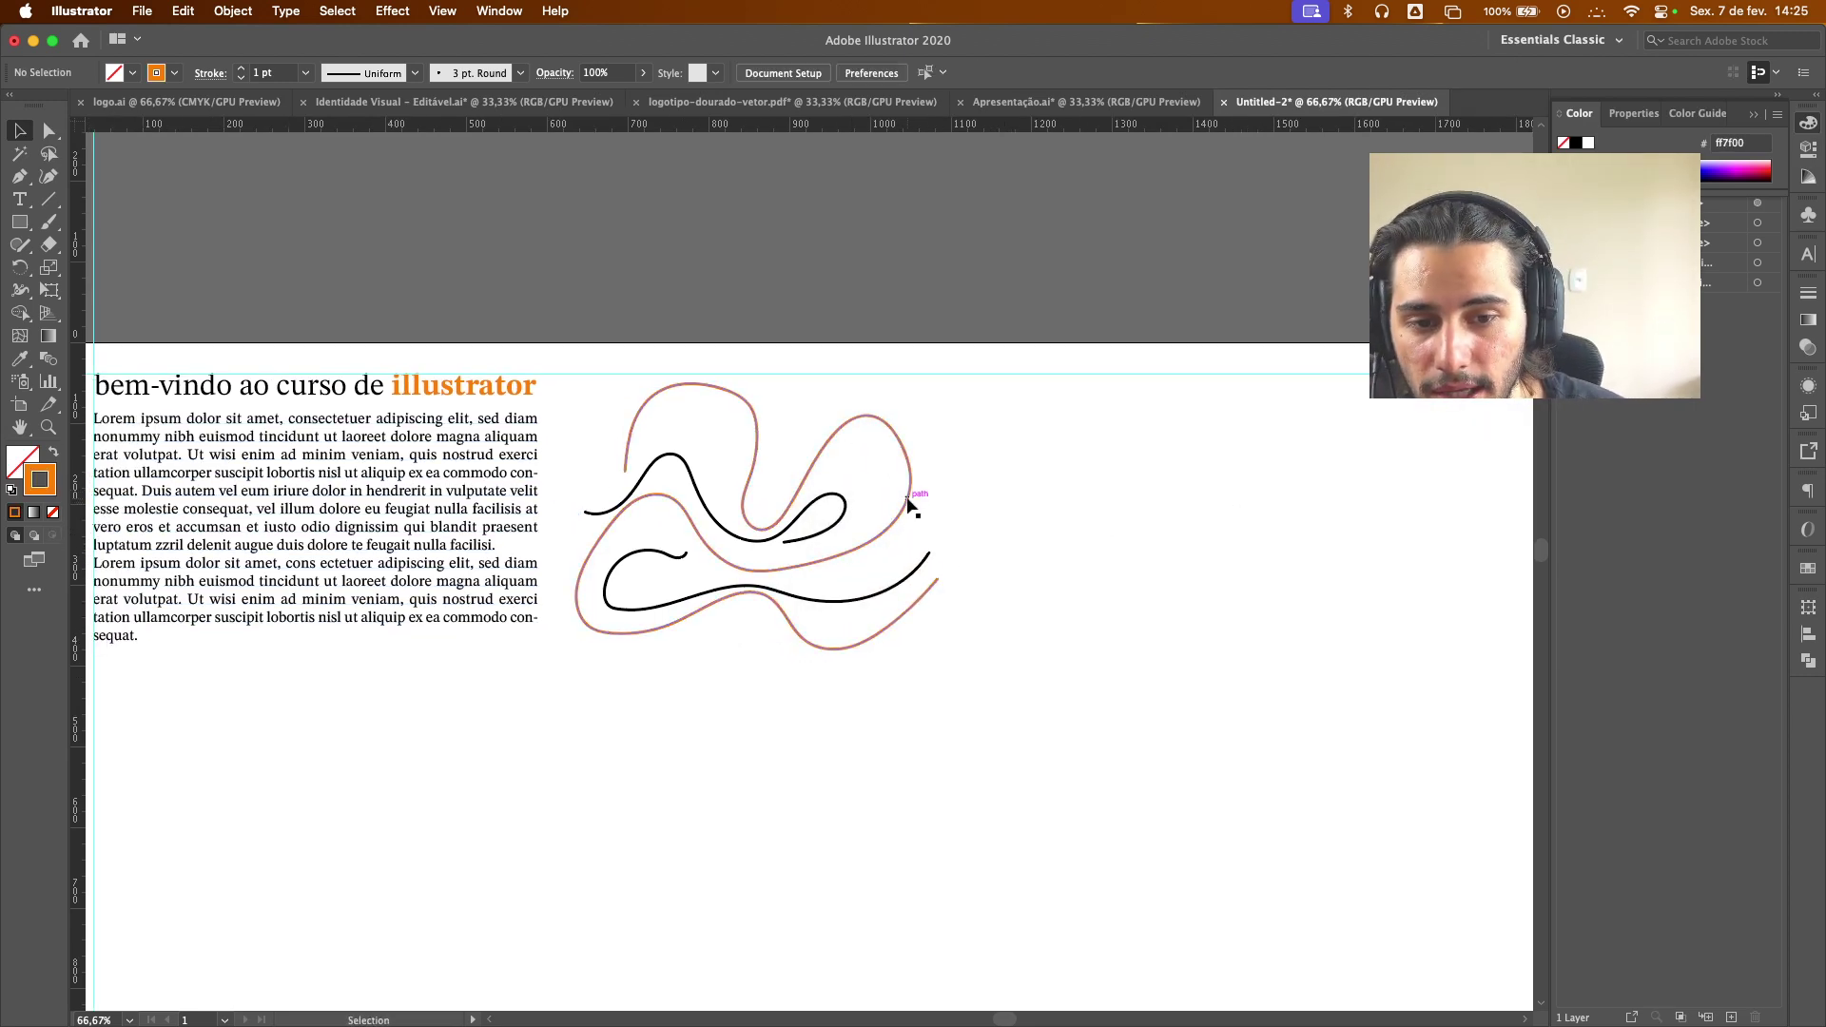
click(911, 500)
click(281, 76)
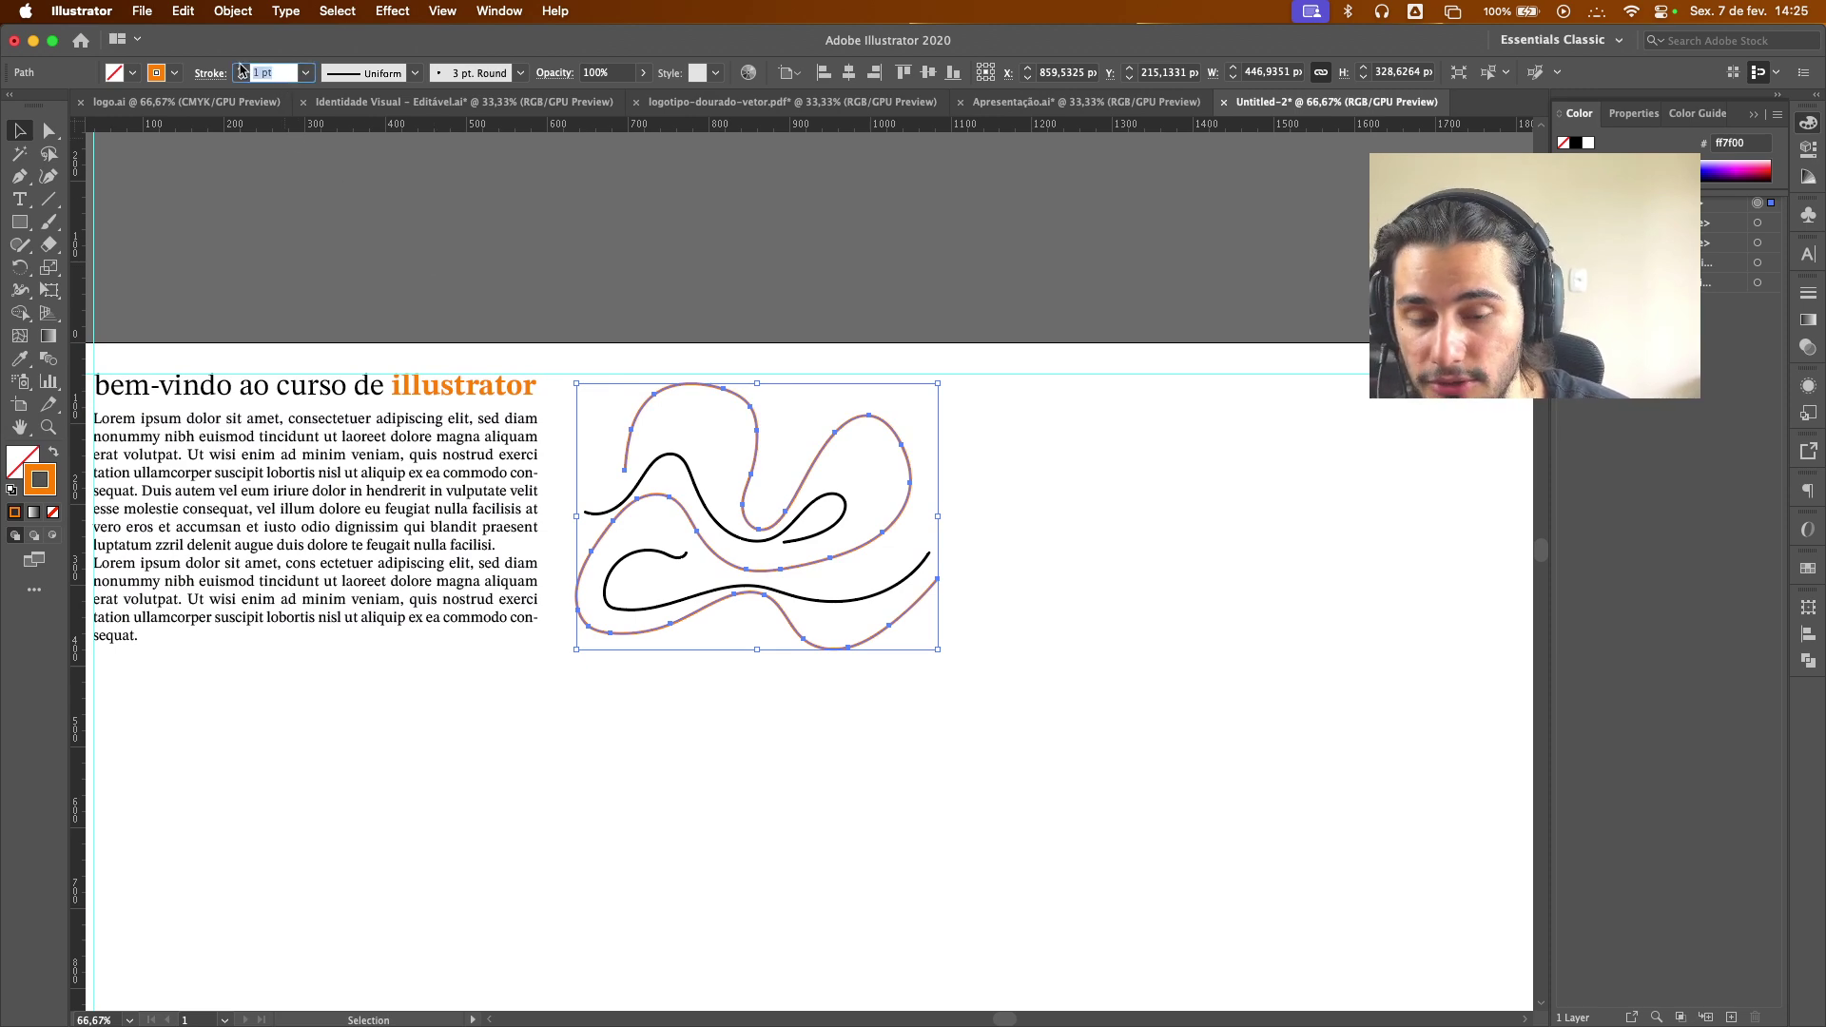
text(10)
key(Return)
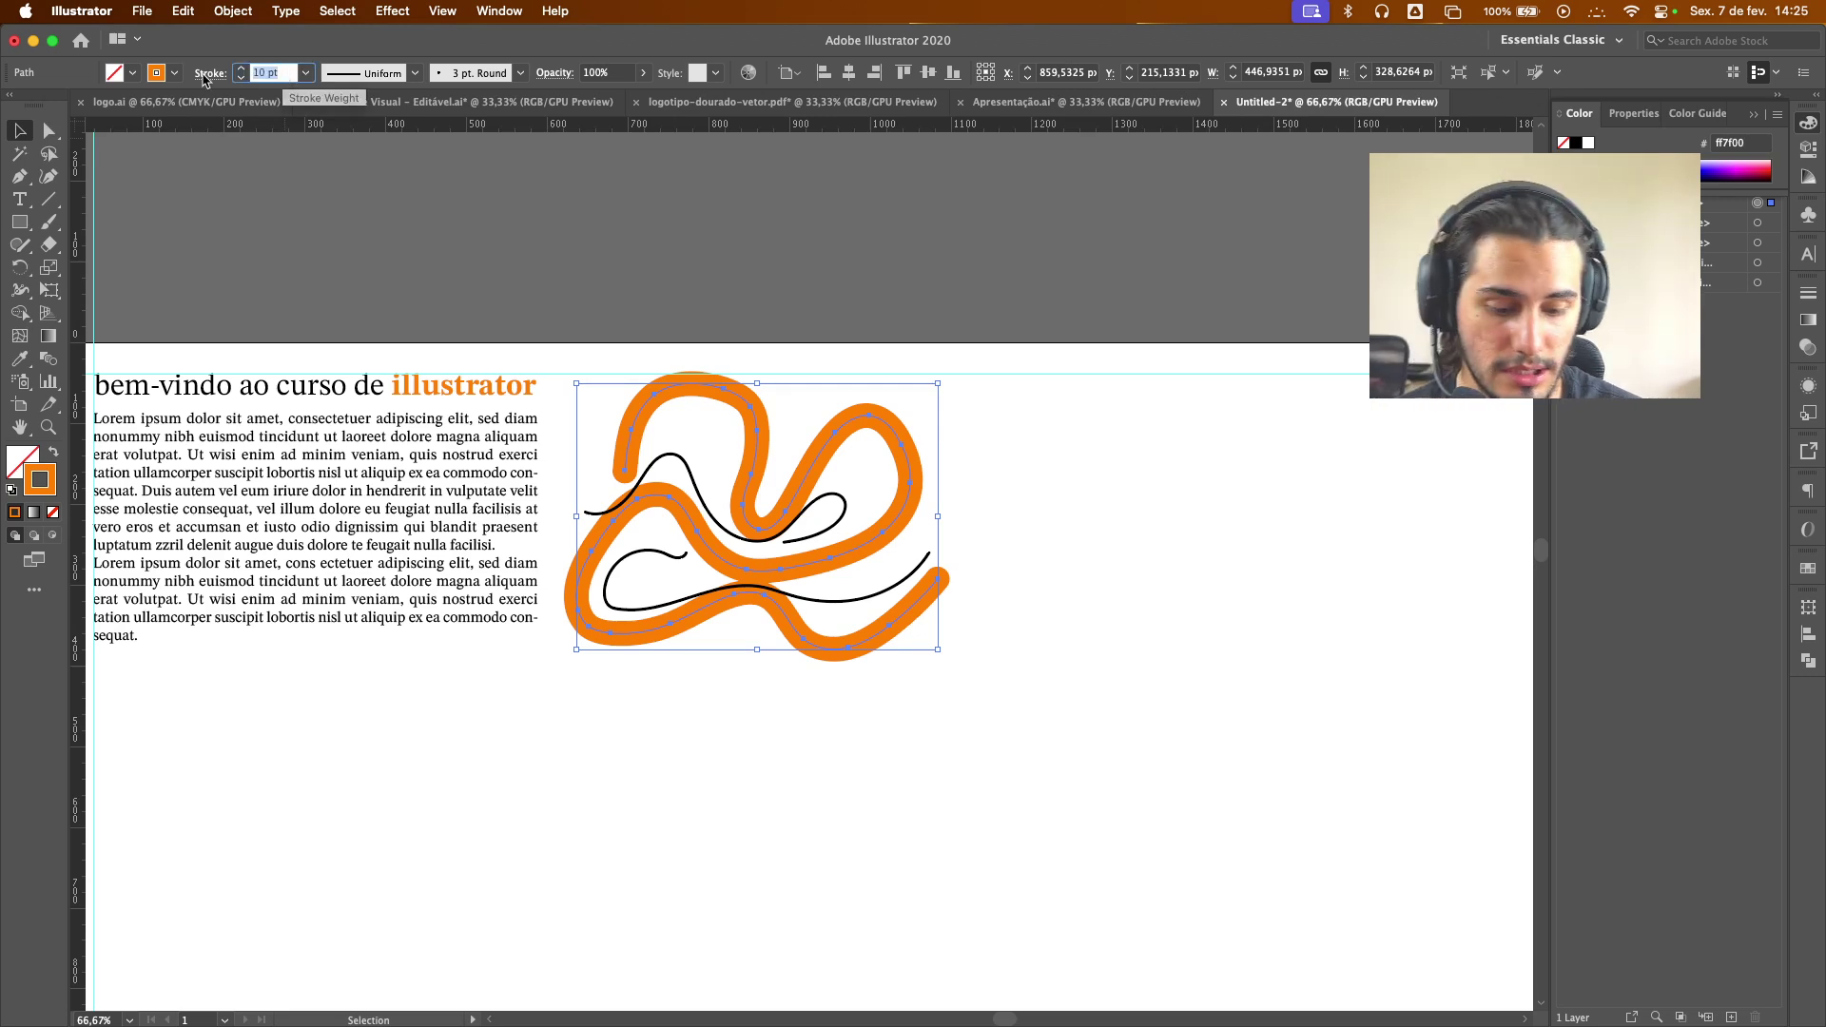
text(5)
key(Return)
click(1110, 422)
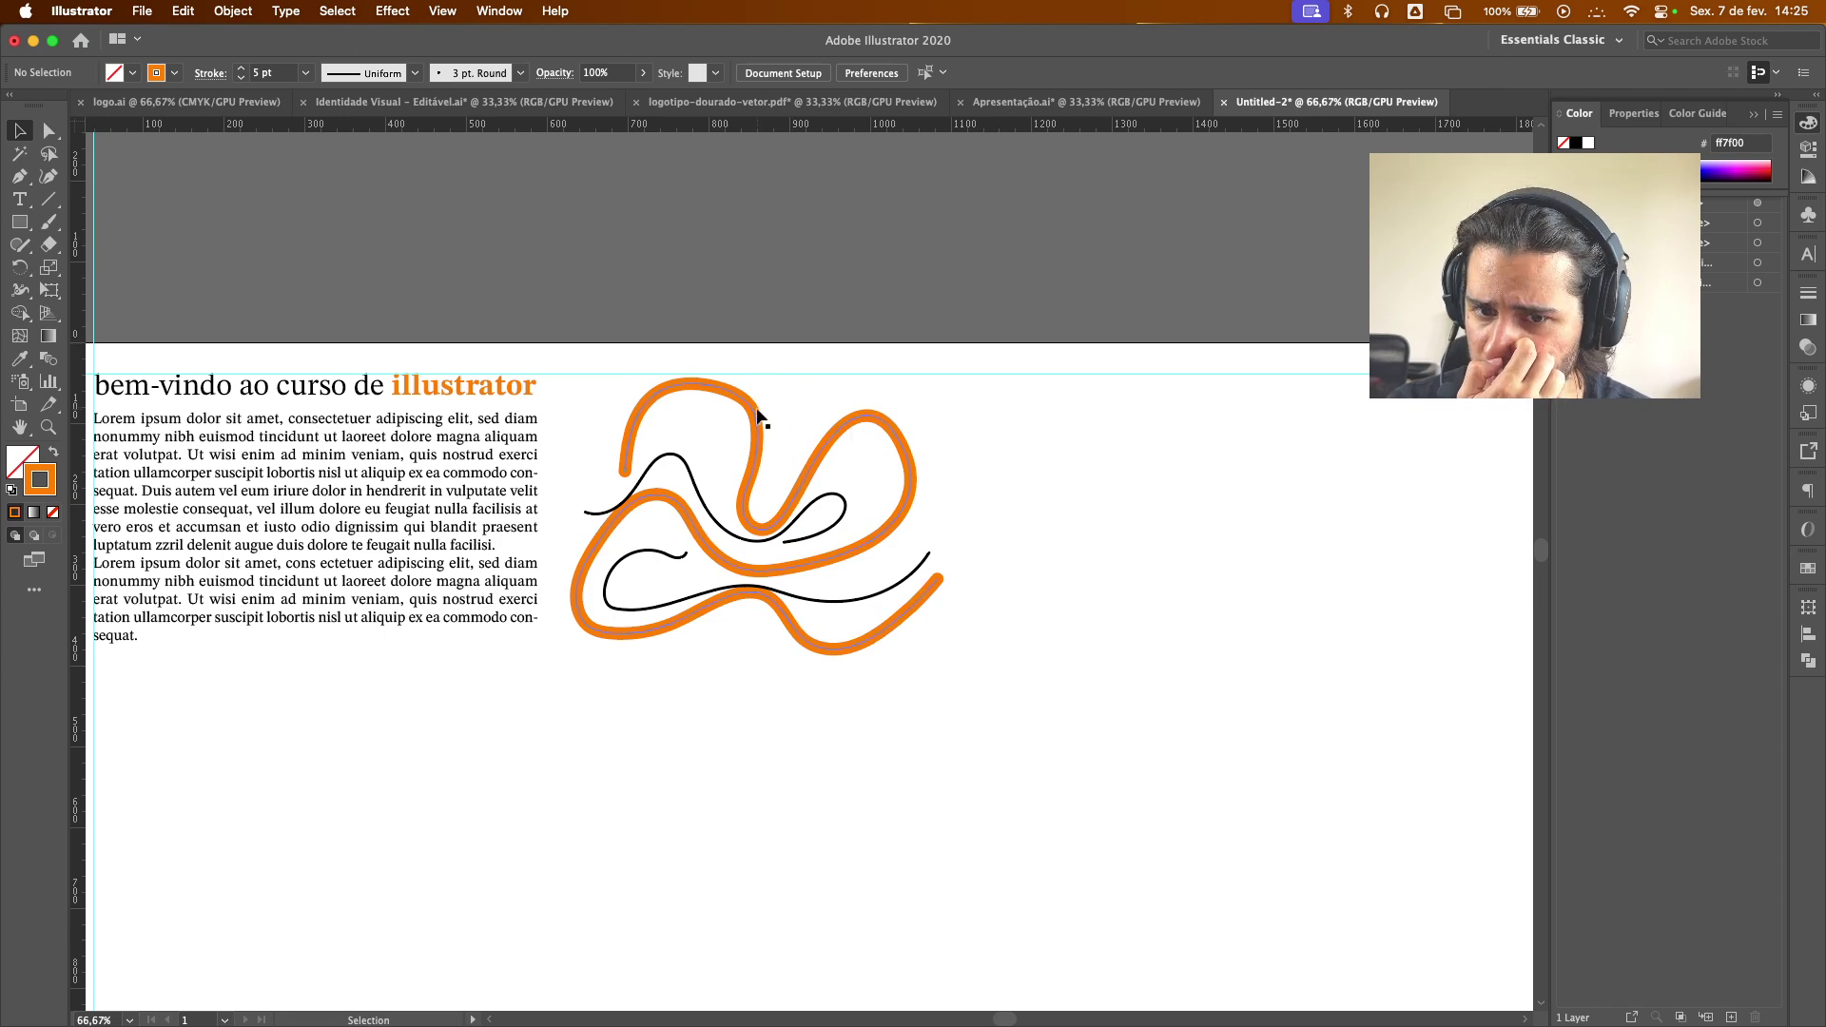
Set the orange brush line's stroke weight to 3 pt
click(759, 419)
click(255, 73)
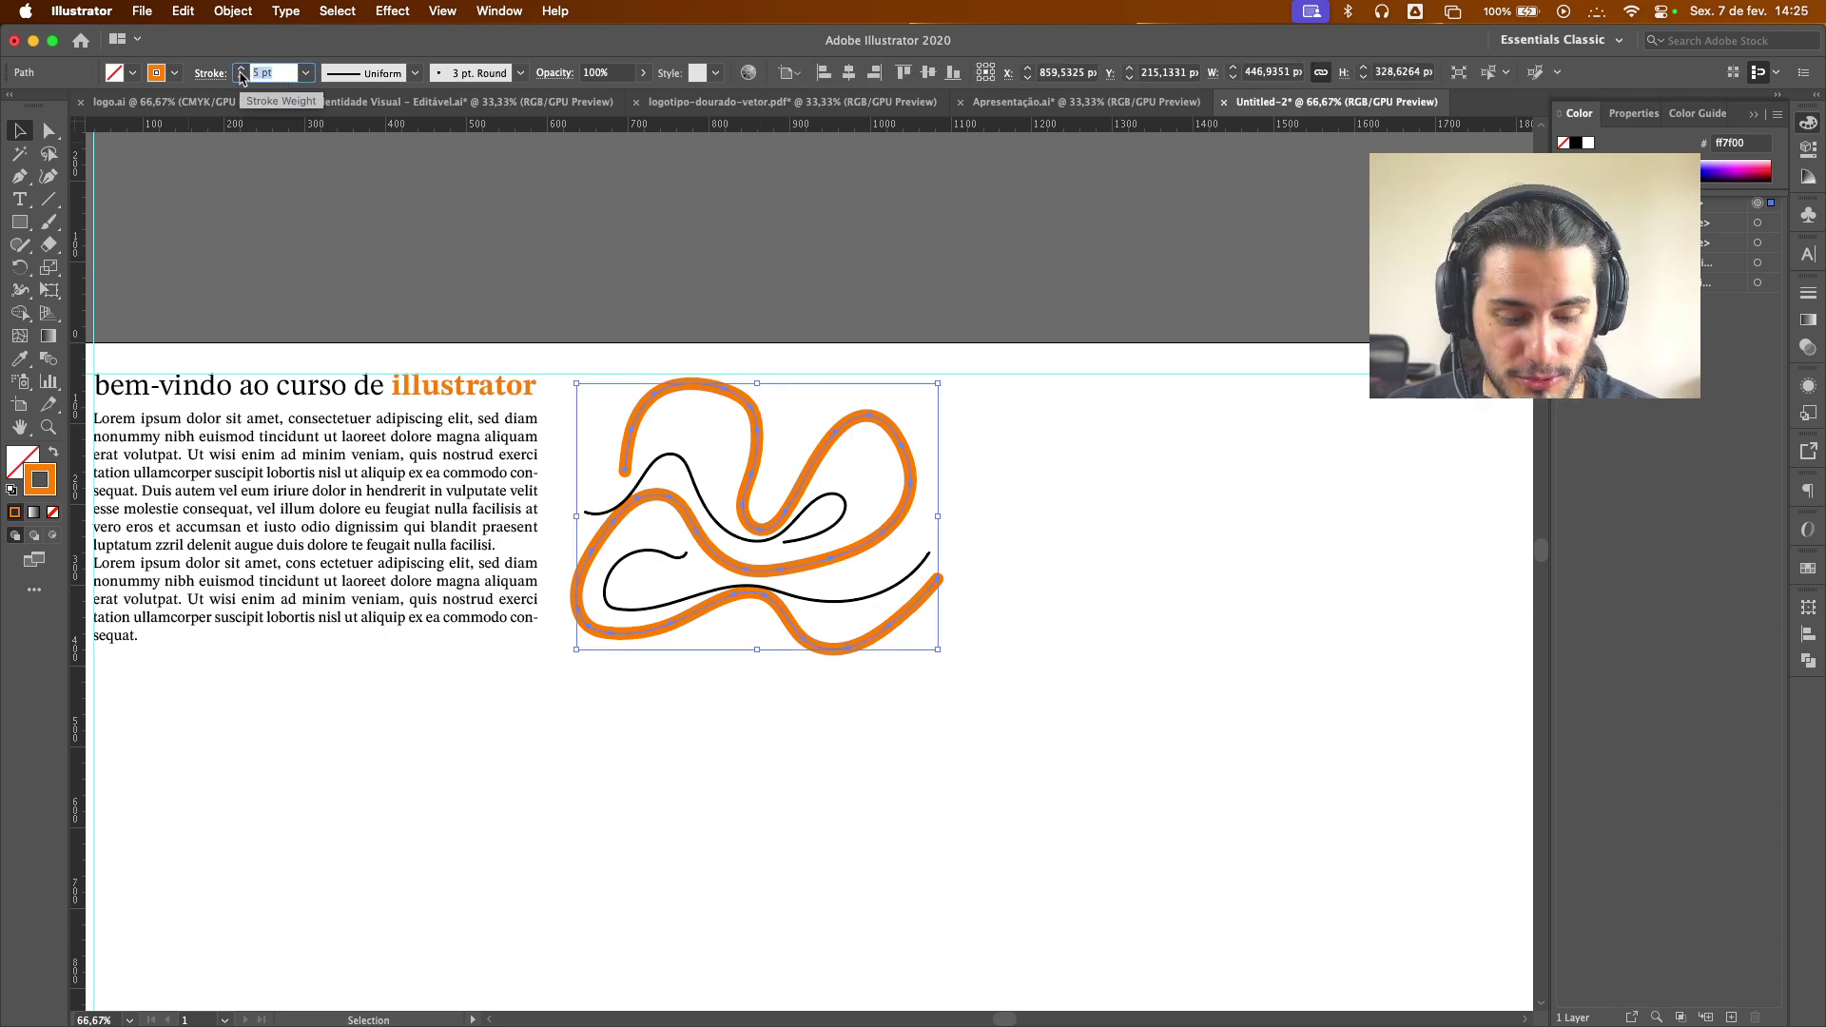
text(3)
key(Return)
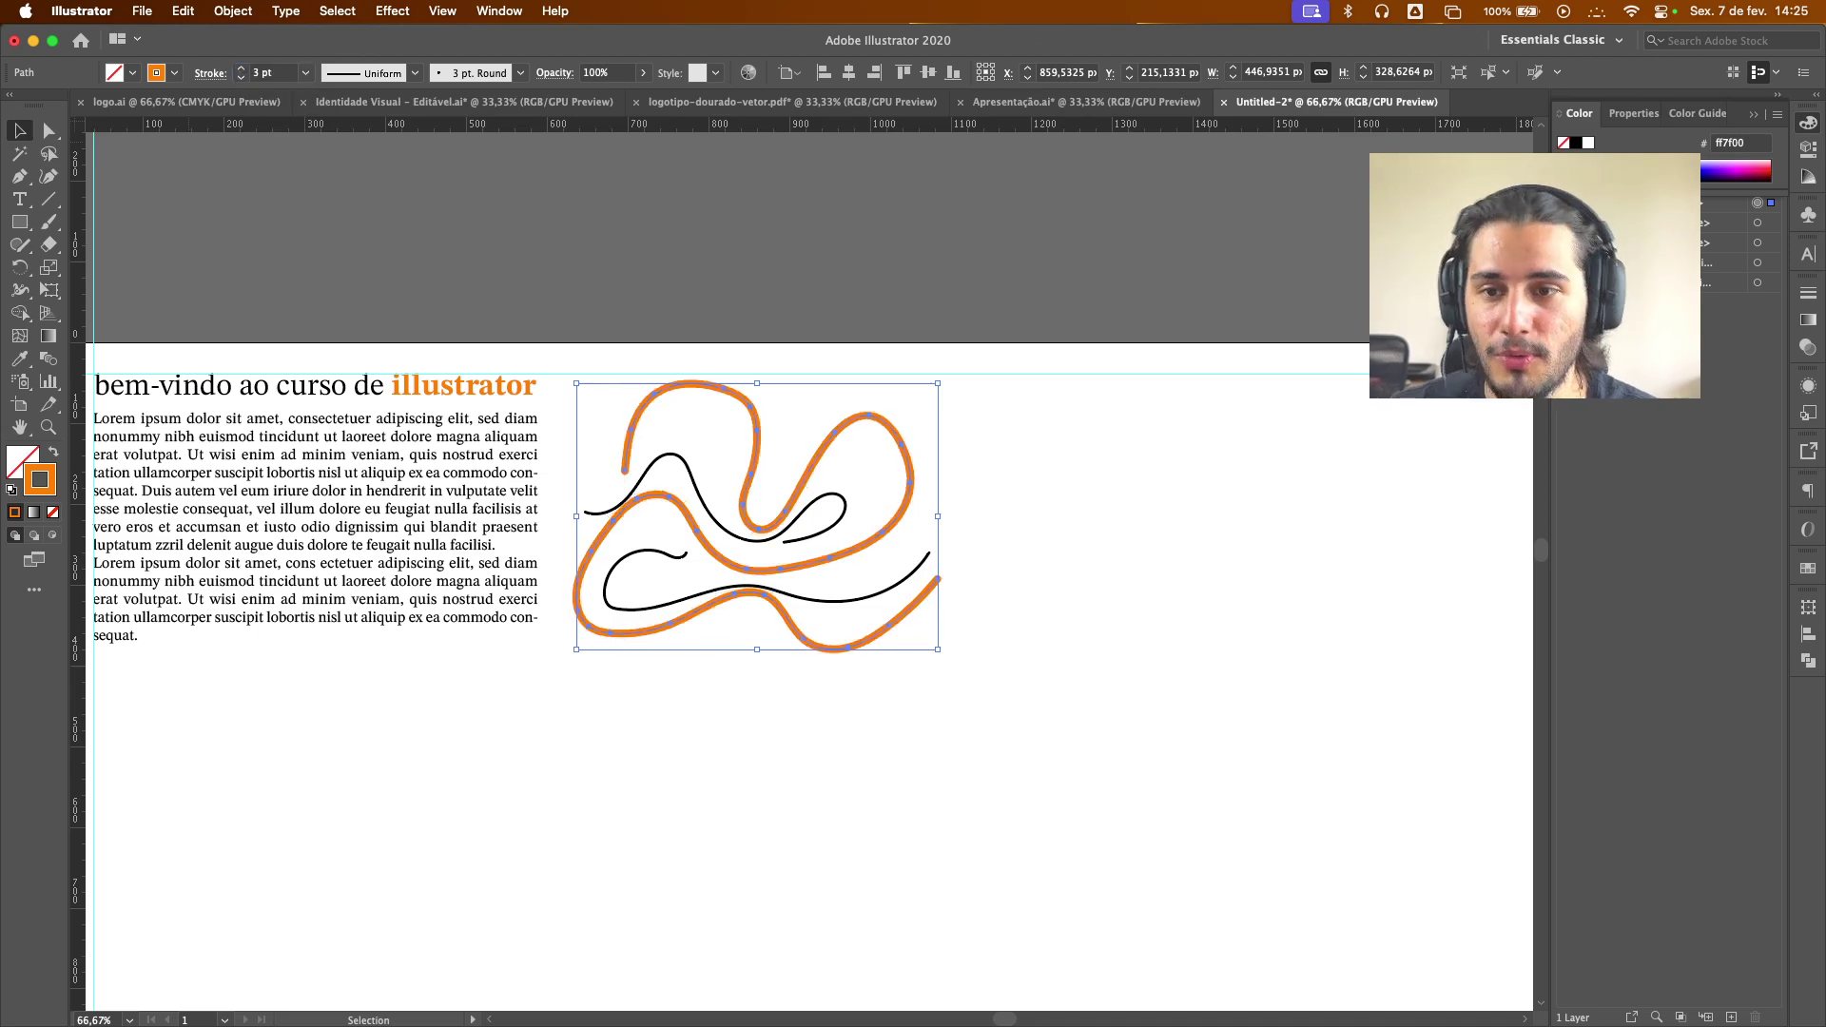
Undo the last stroke weight change on the orange brush line and return to the Selection tool
click(1034, 431)
scroll(1011, 477, down, 2)
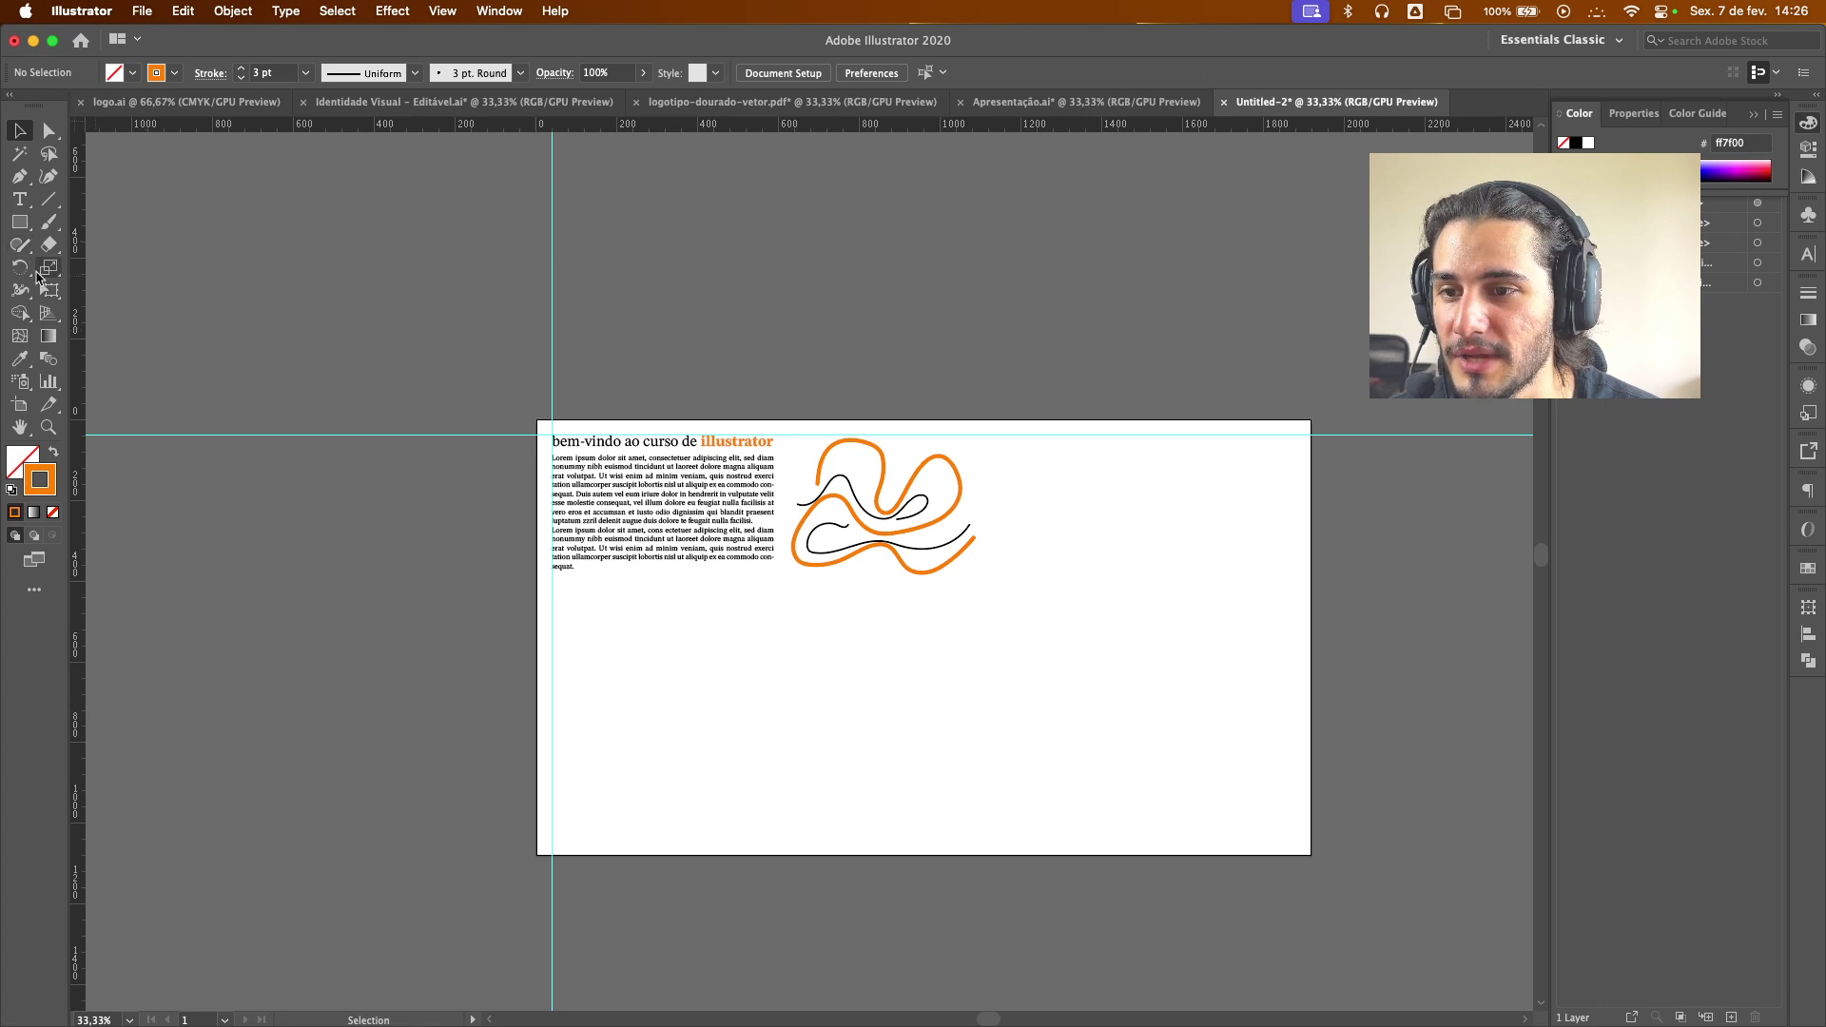
click(23, 268)
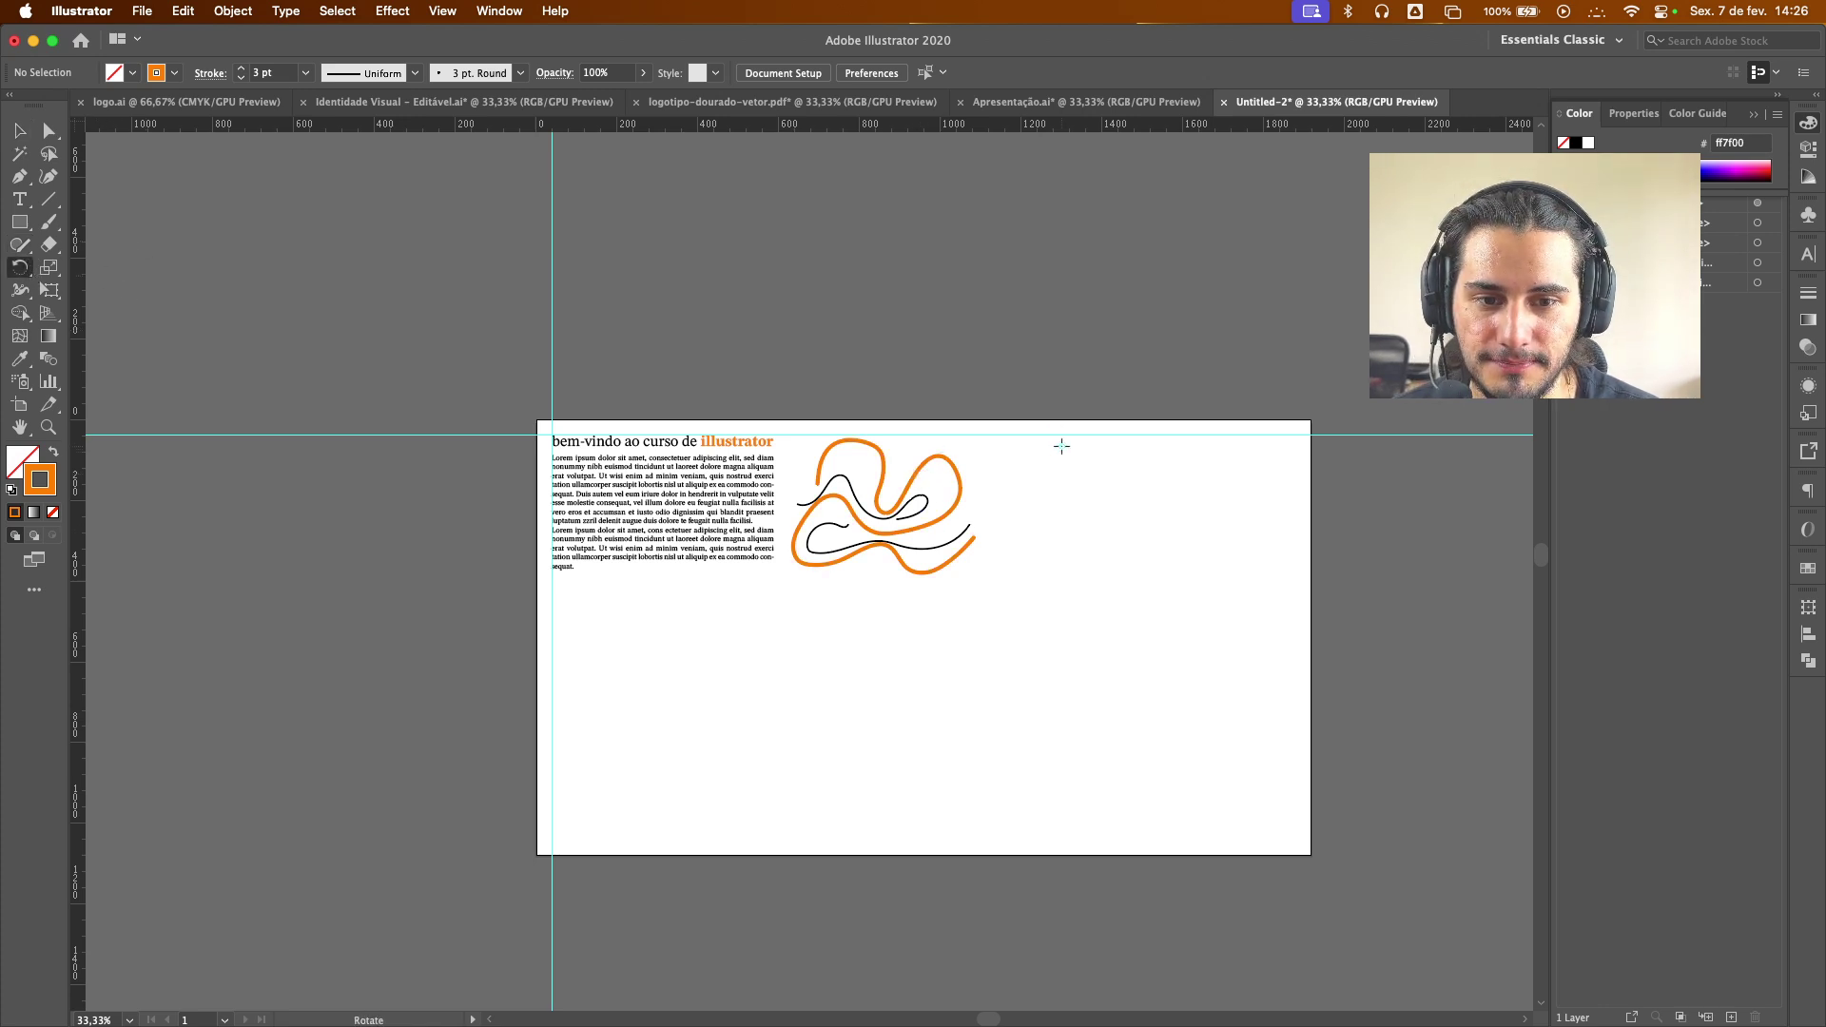
click(1056, 478)
key(super+z)
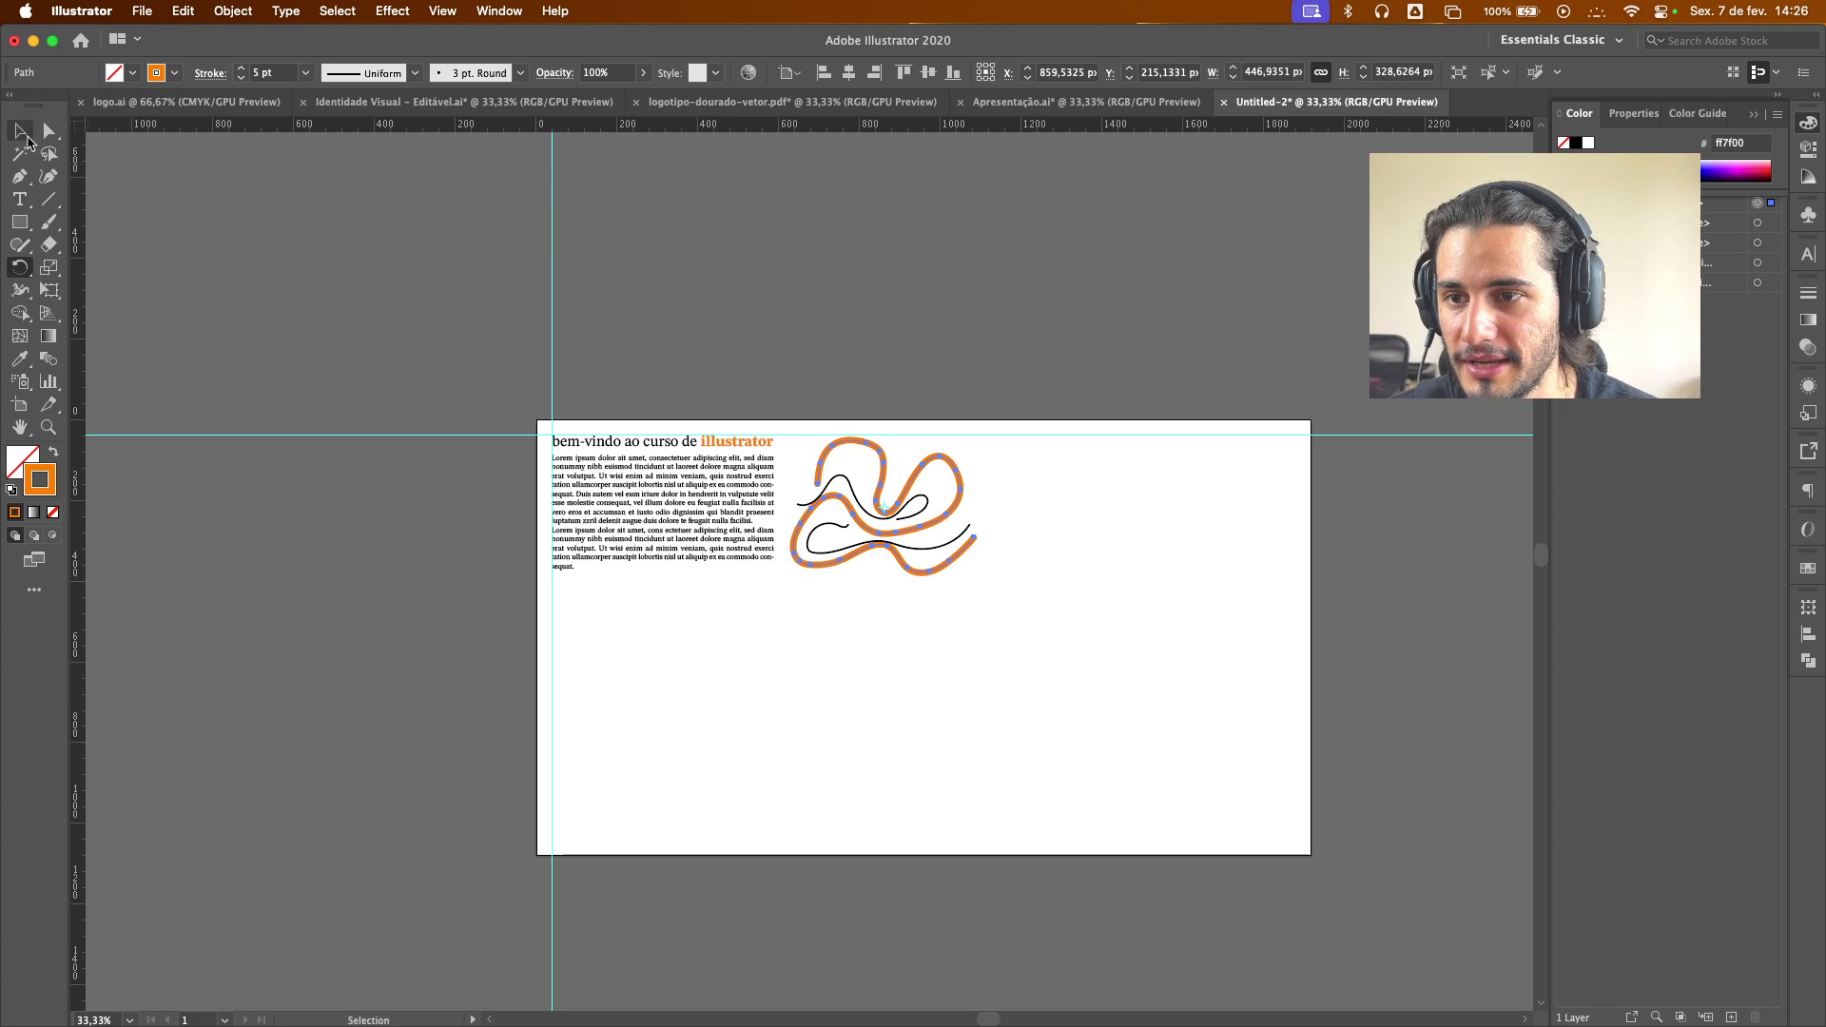
click(20, 131)
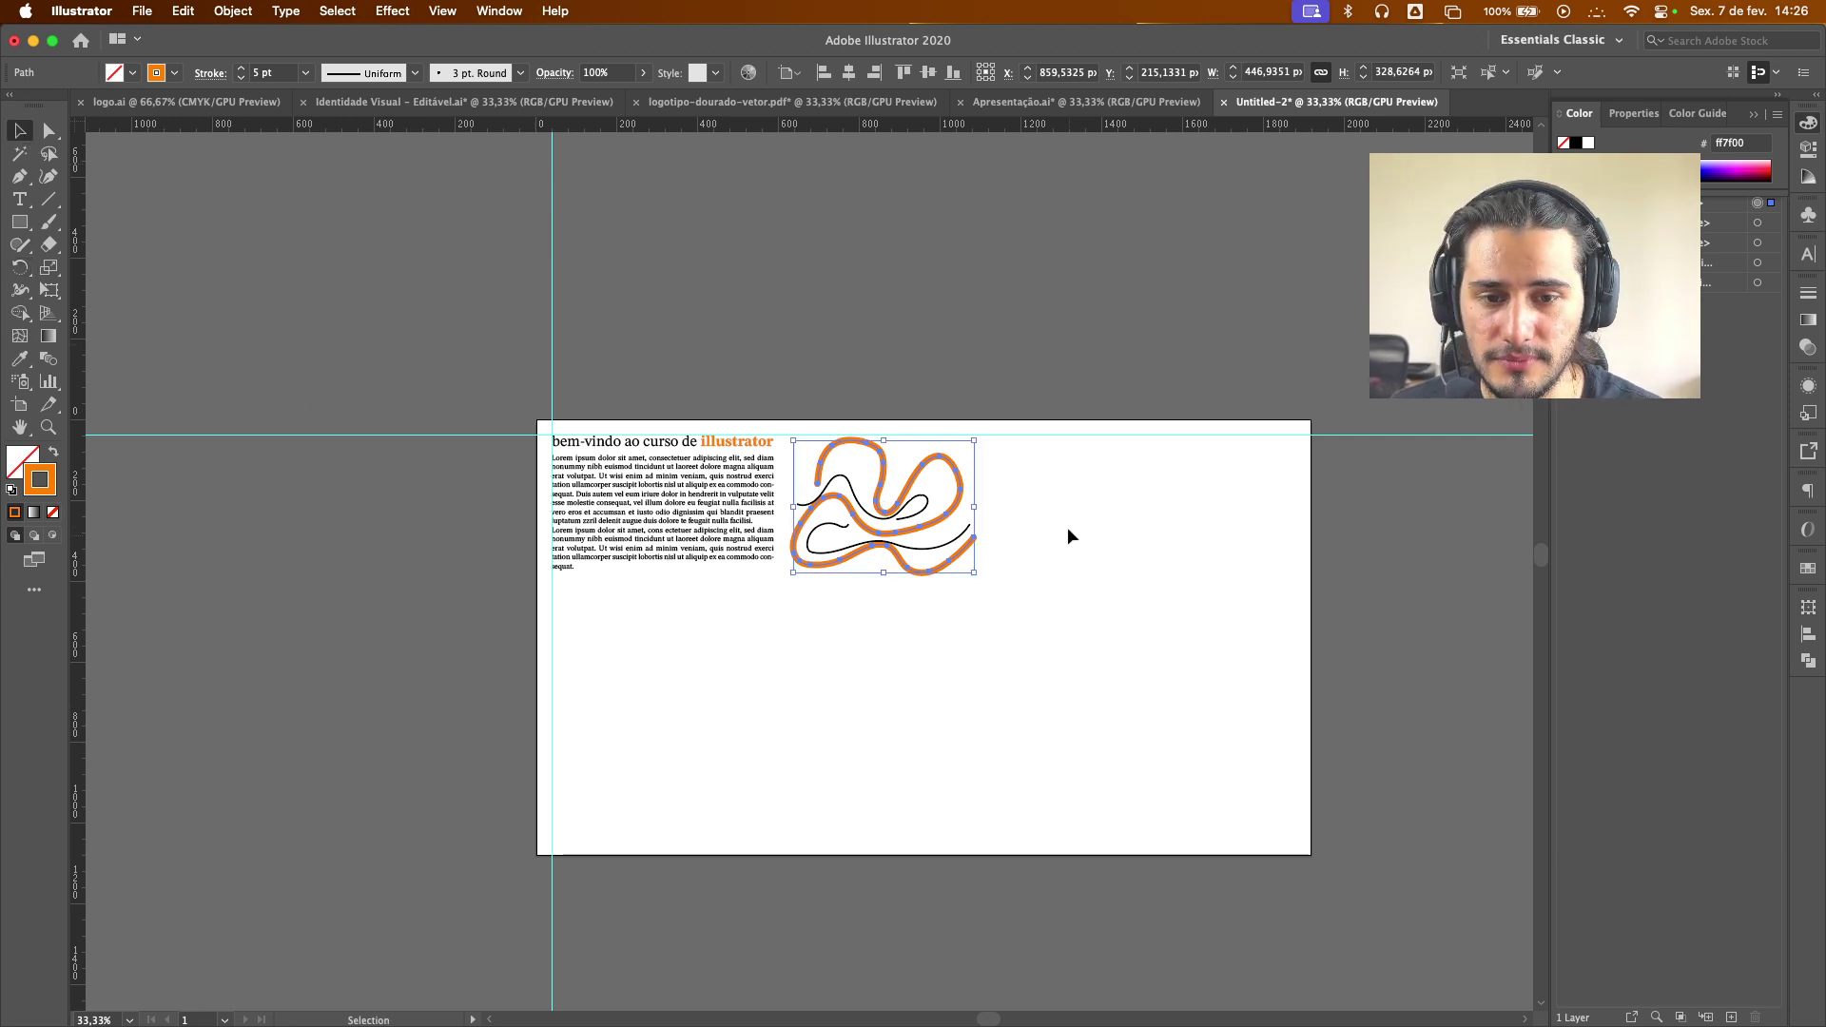
Shrink the artboard closely around the text block and brush lines, to about 1168 x 409 px
key(super+equal)
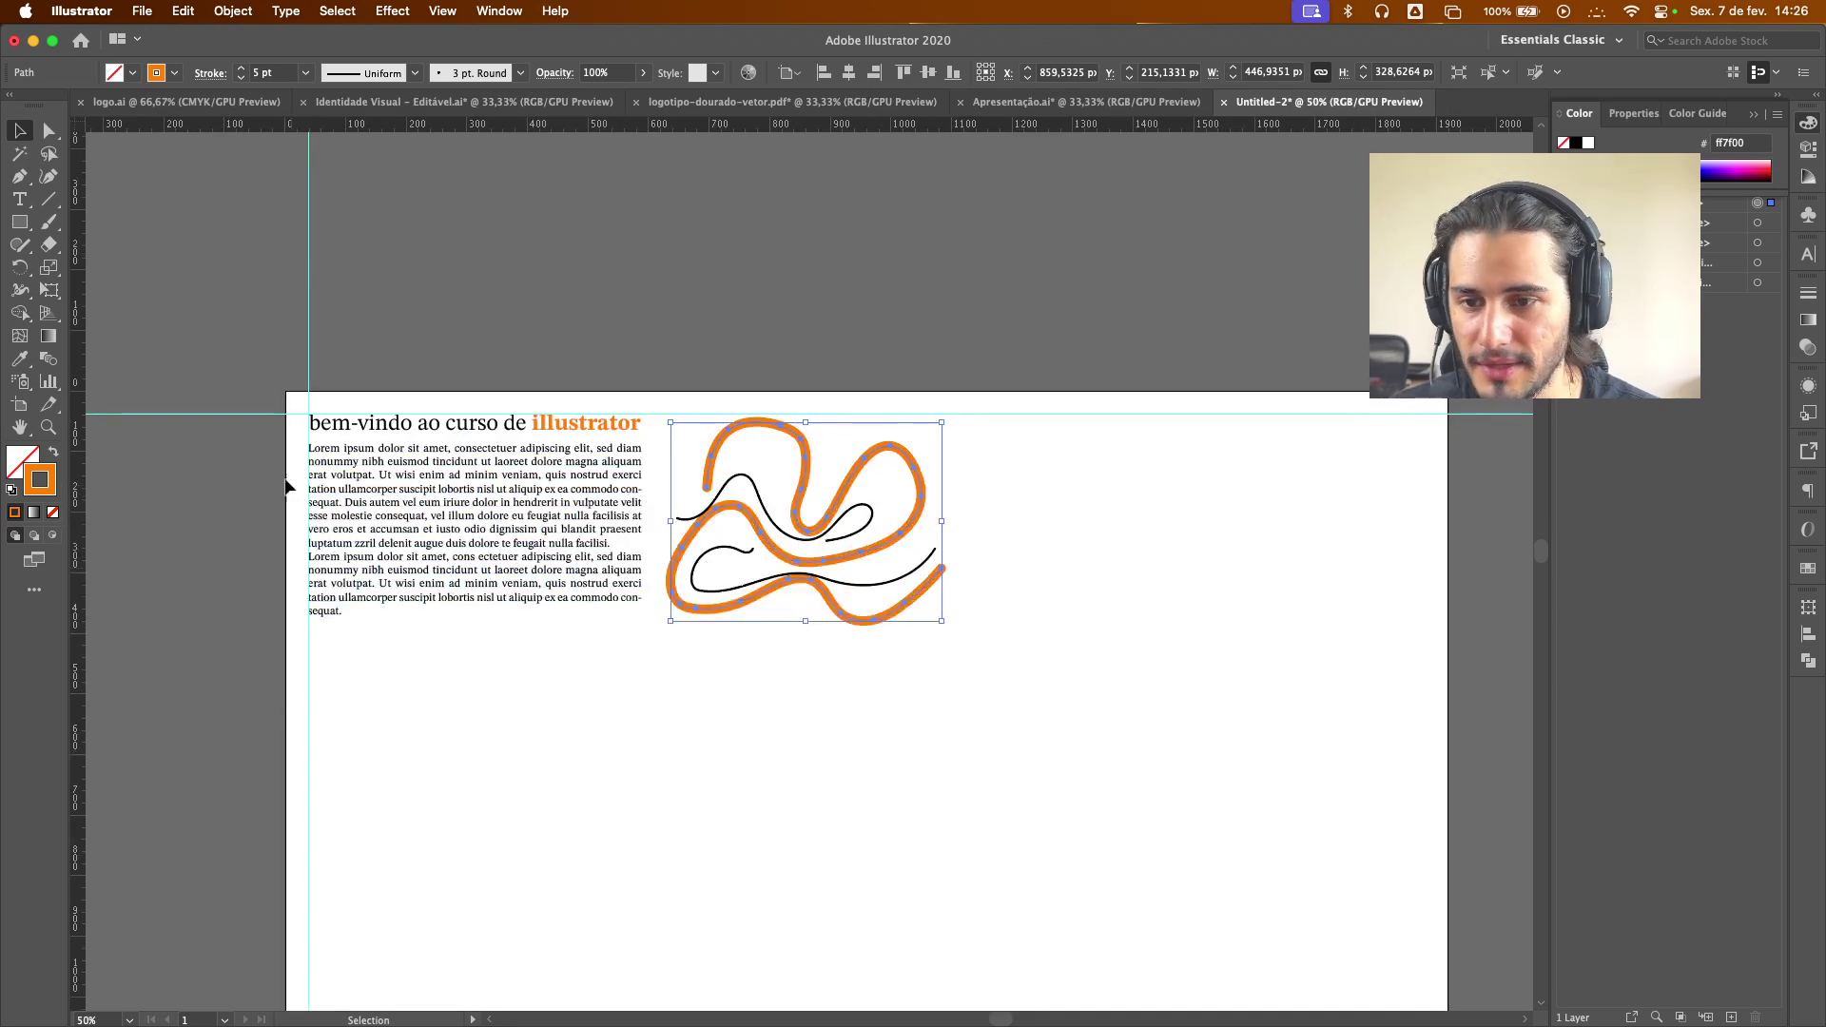
click(20, 404)
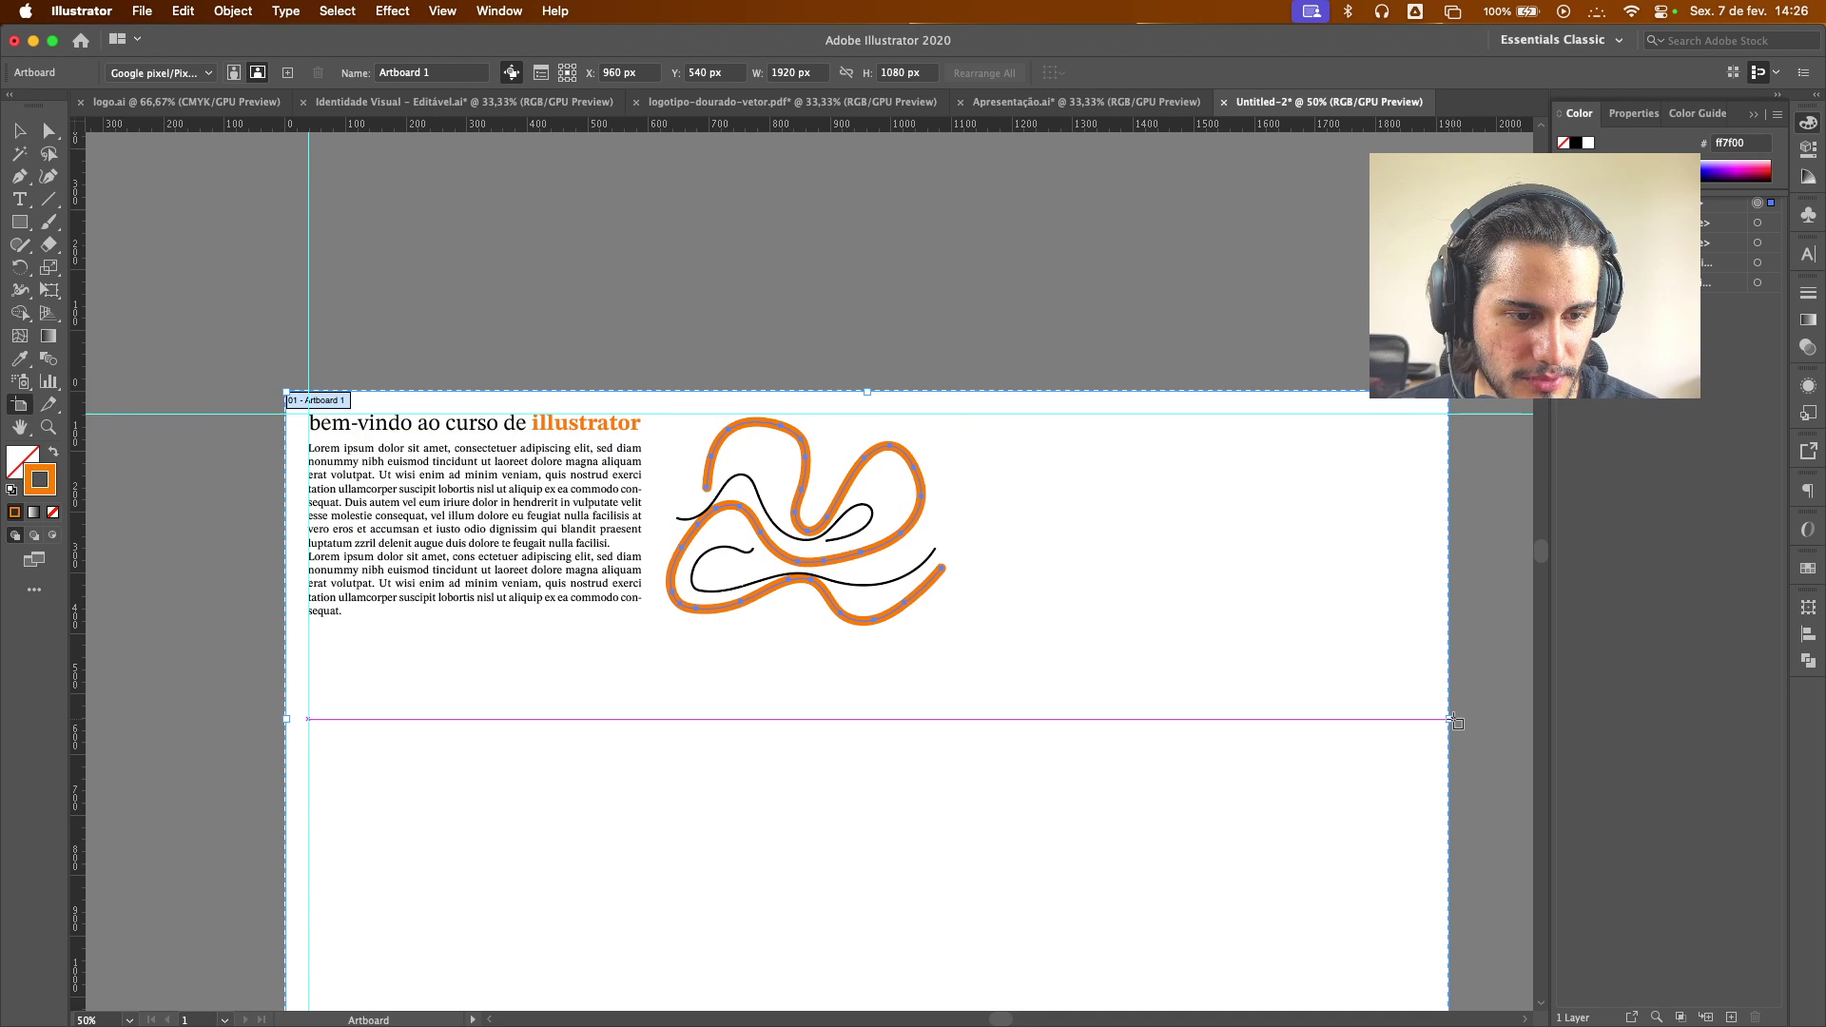
drag(1448, 722, 993, 702)
scroll(951, 713, left, 5)
scroll(951, 713, down, 2)
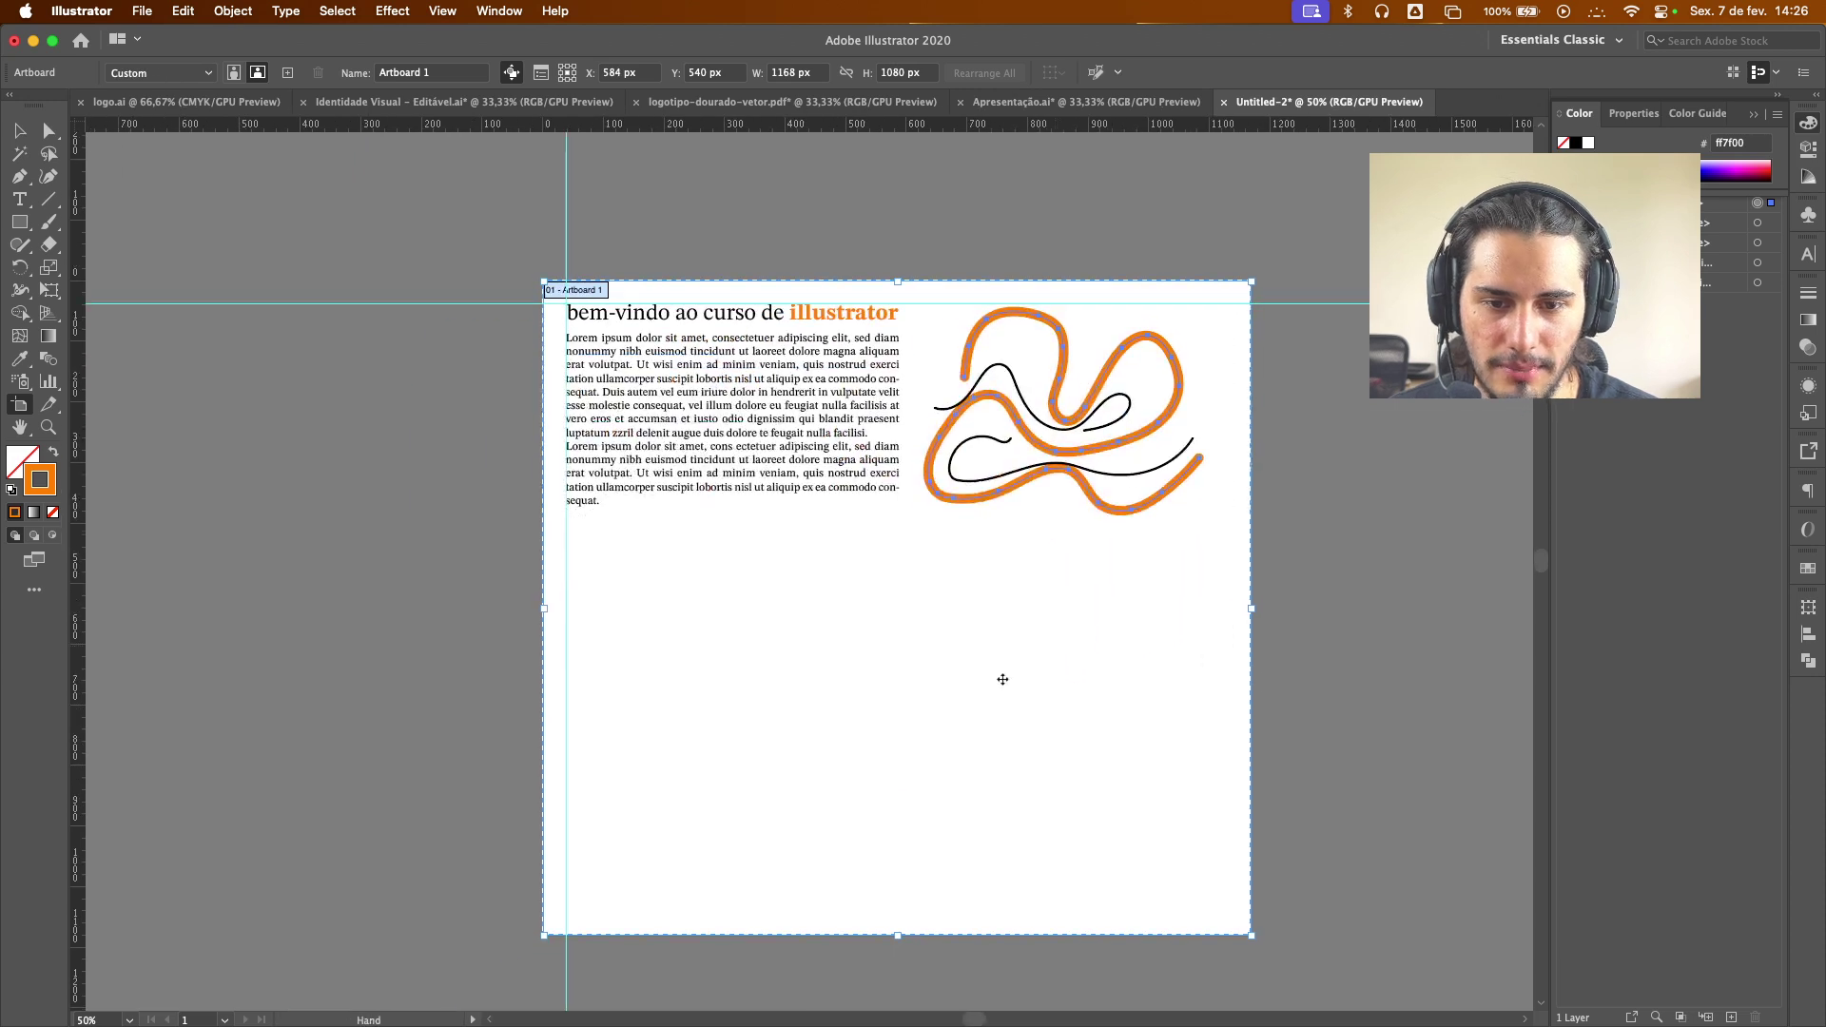
drag(898, 941, 931, 529)
key(v)
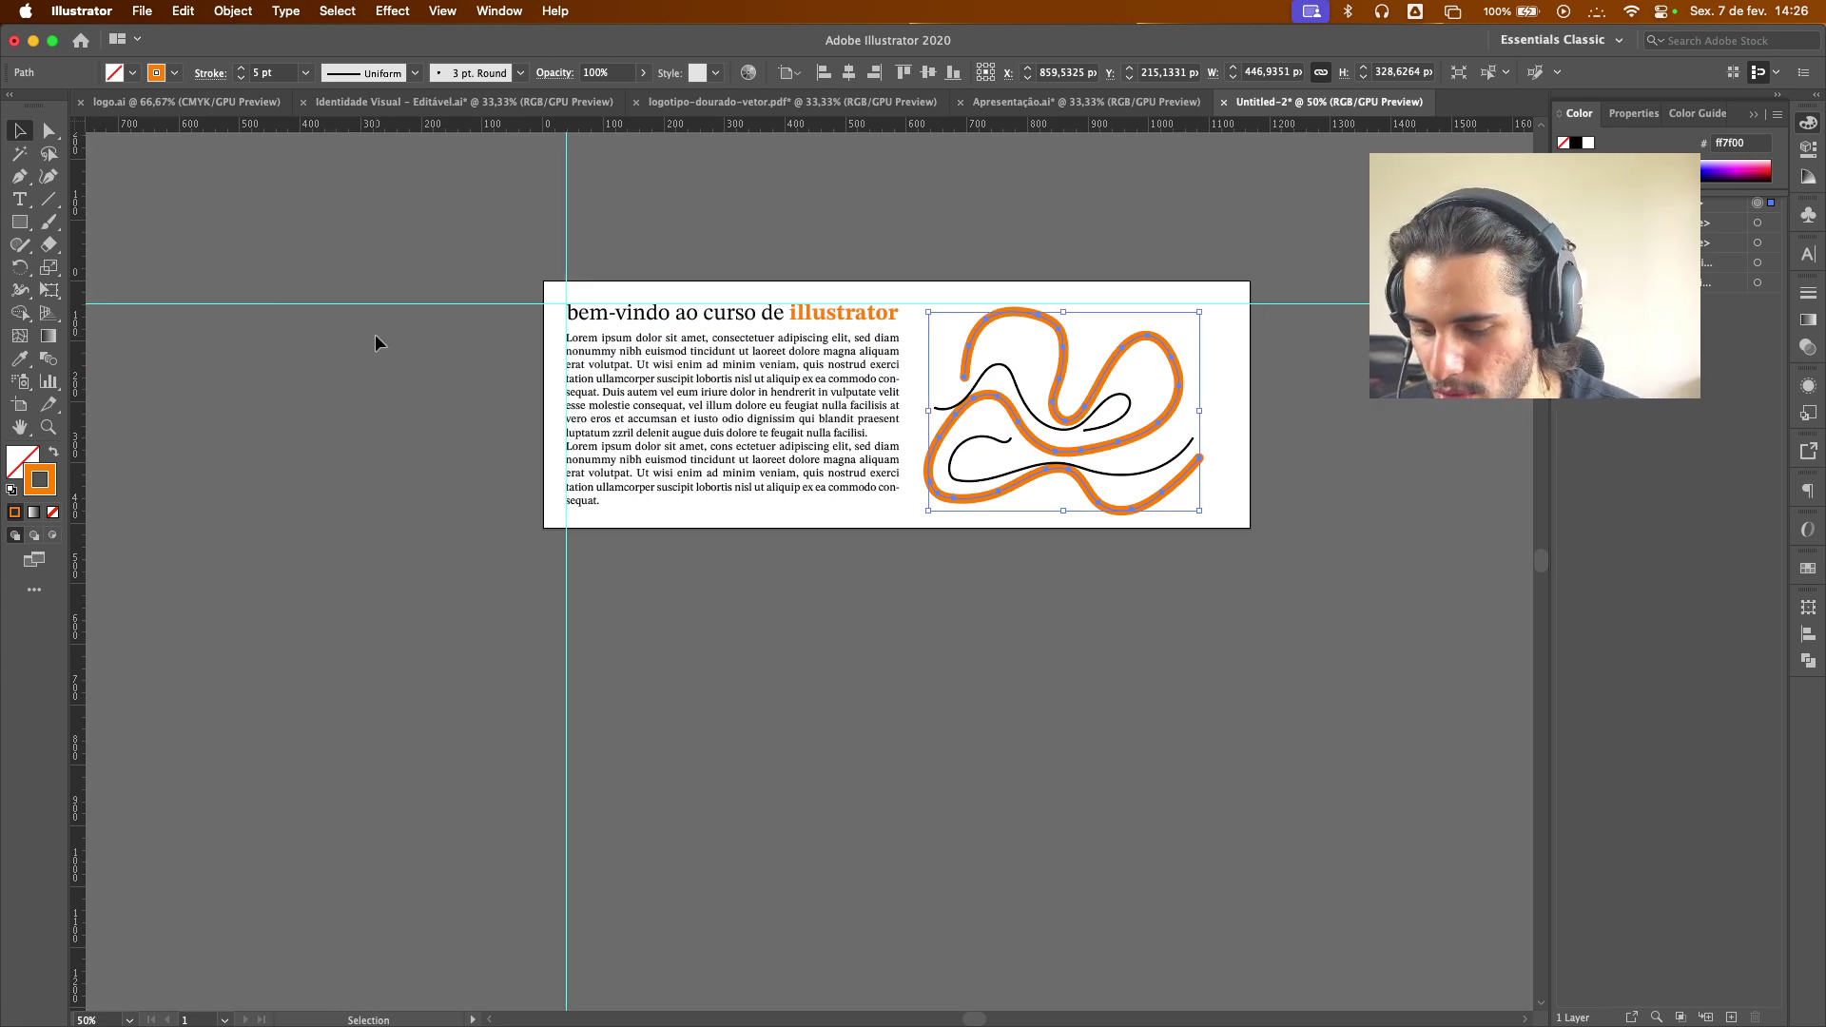
Review the file formats offered for saving the document in the Mesa folder, and close the Save As dialog without saving
key(super)
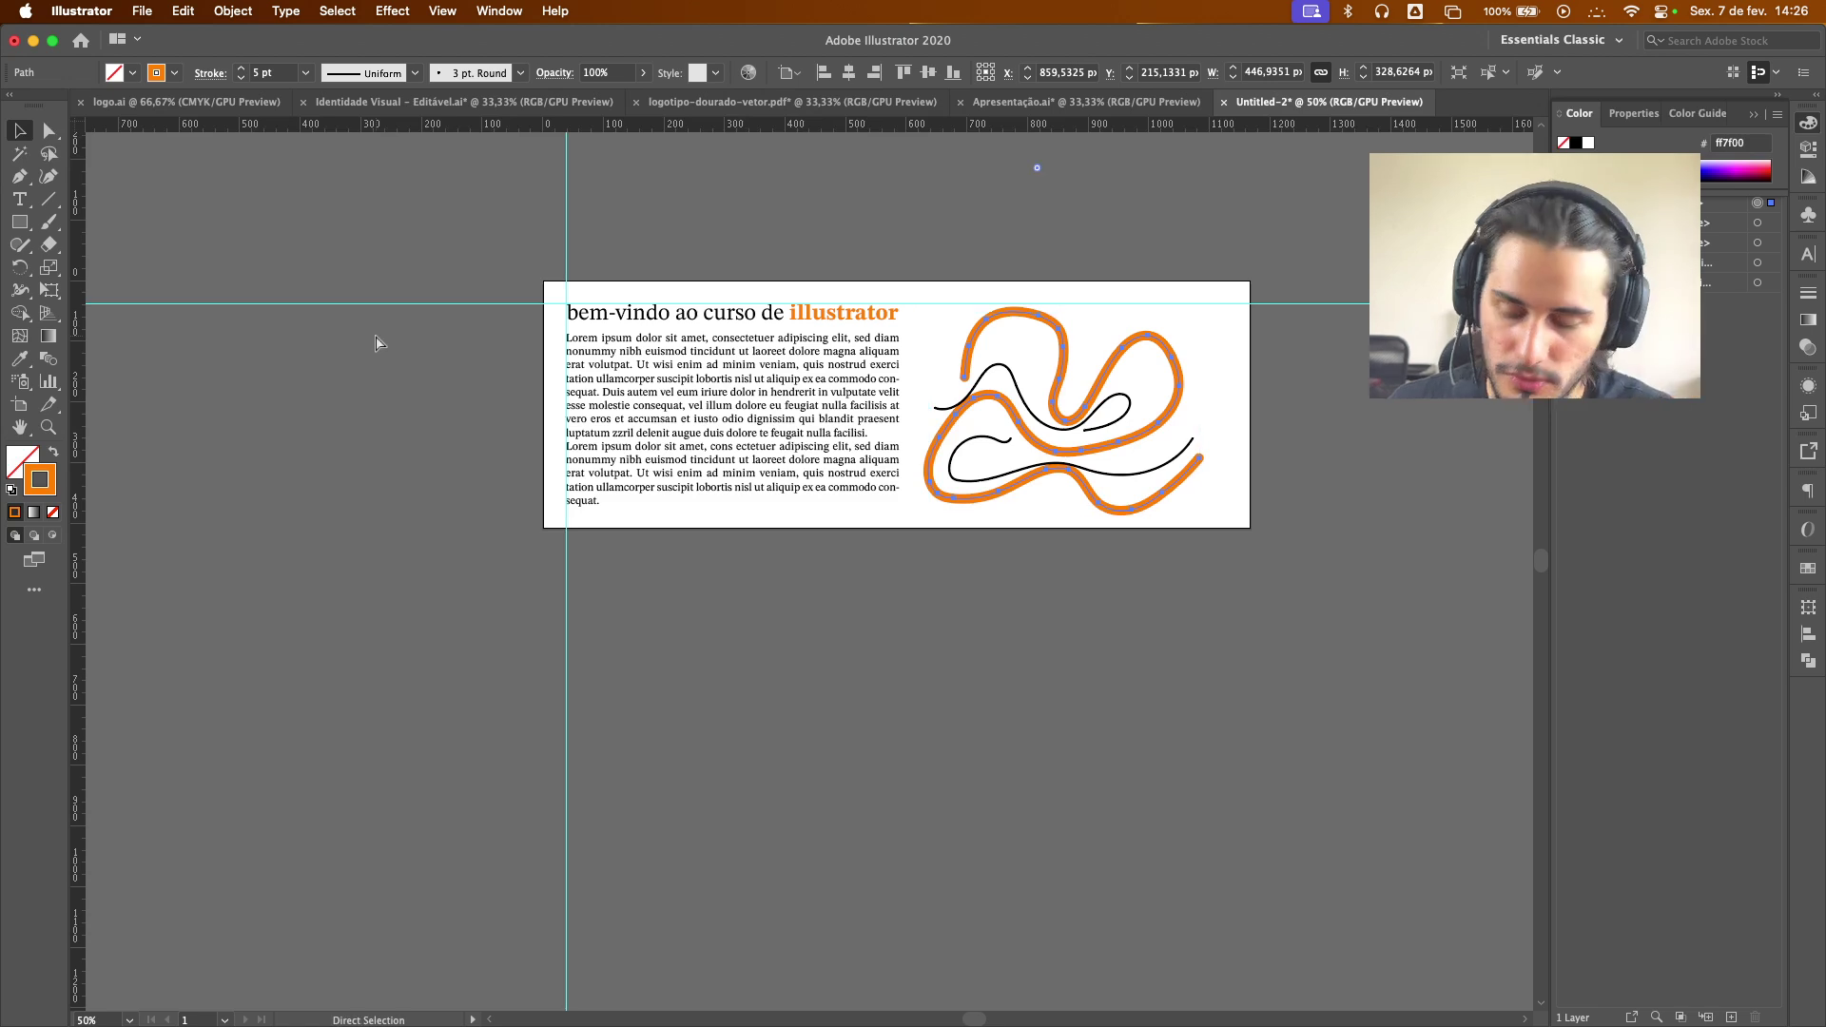
key(super+shift+s)
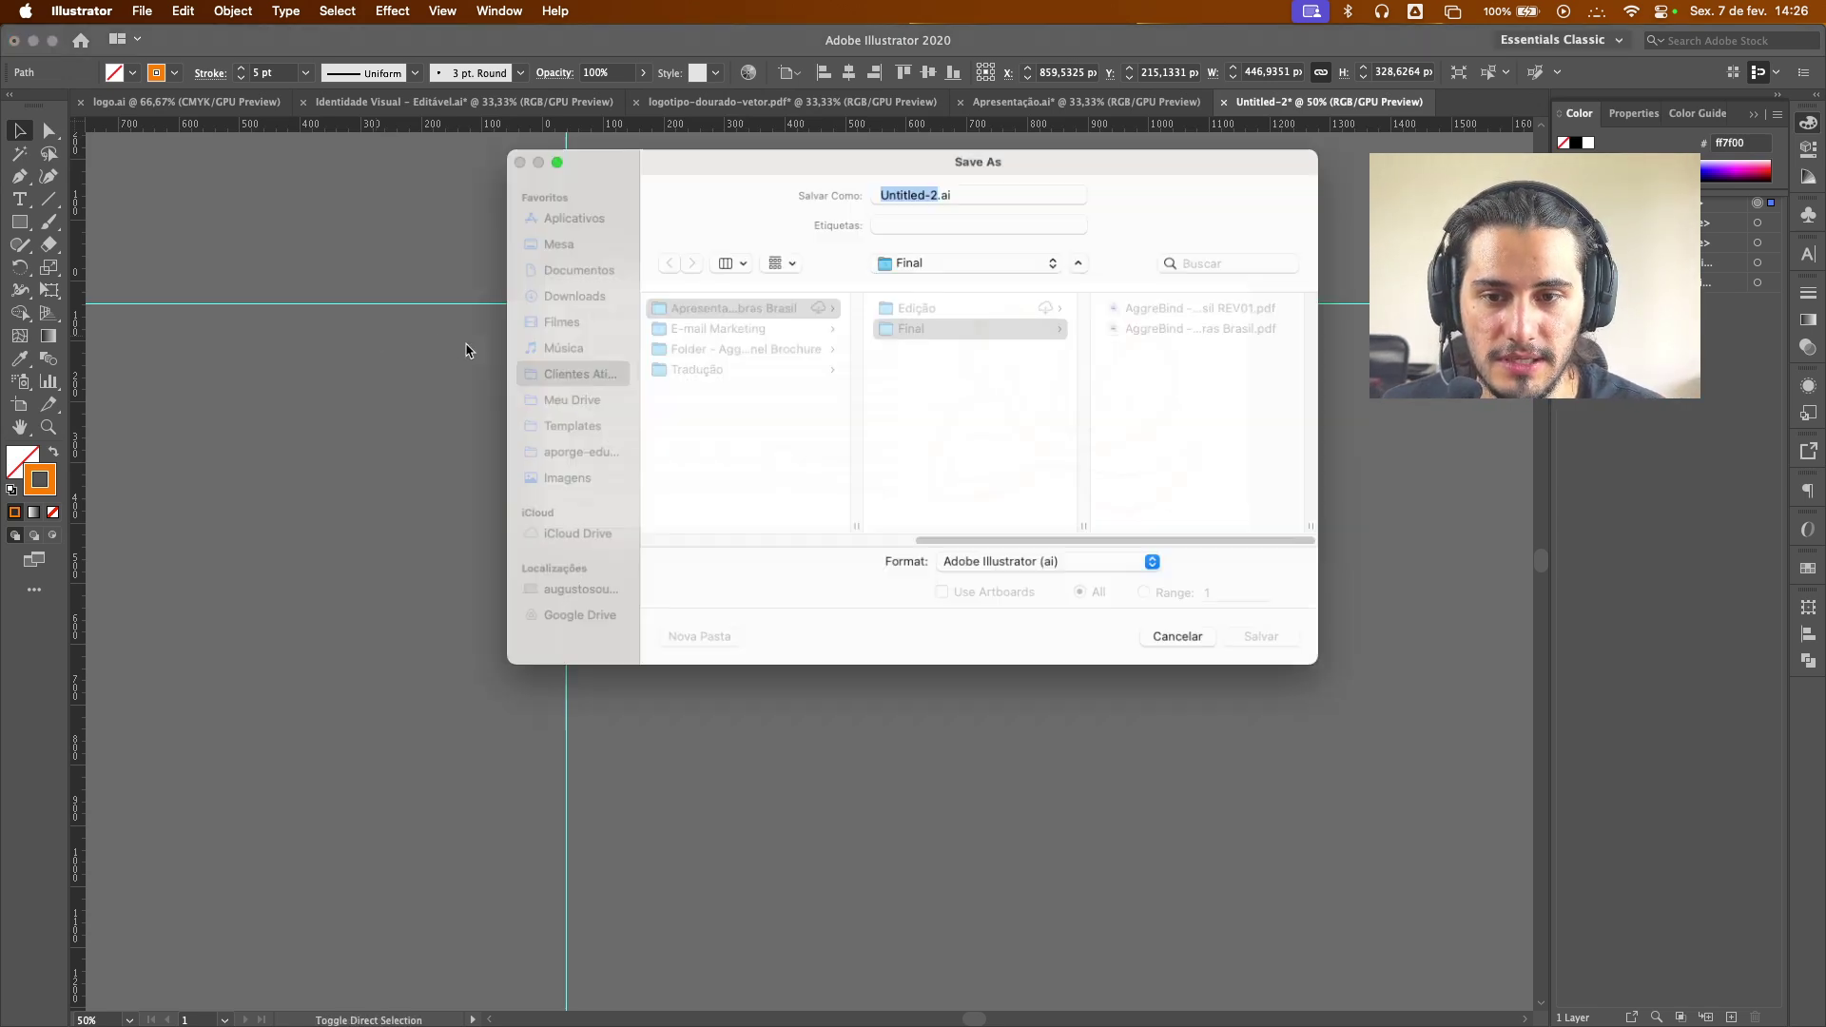
click(557, 240)
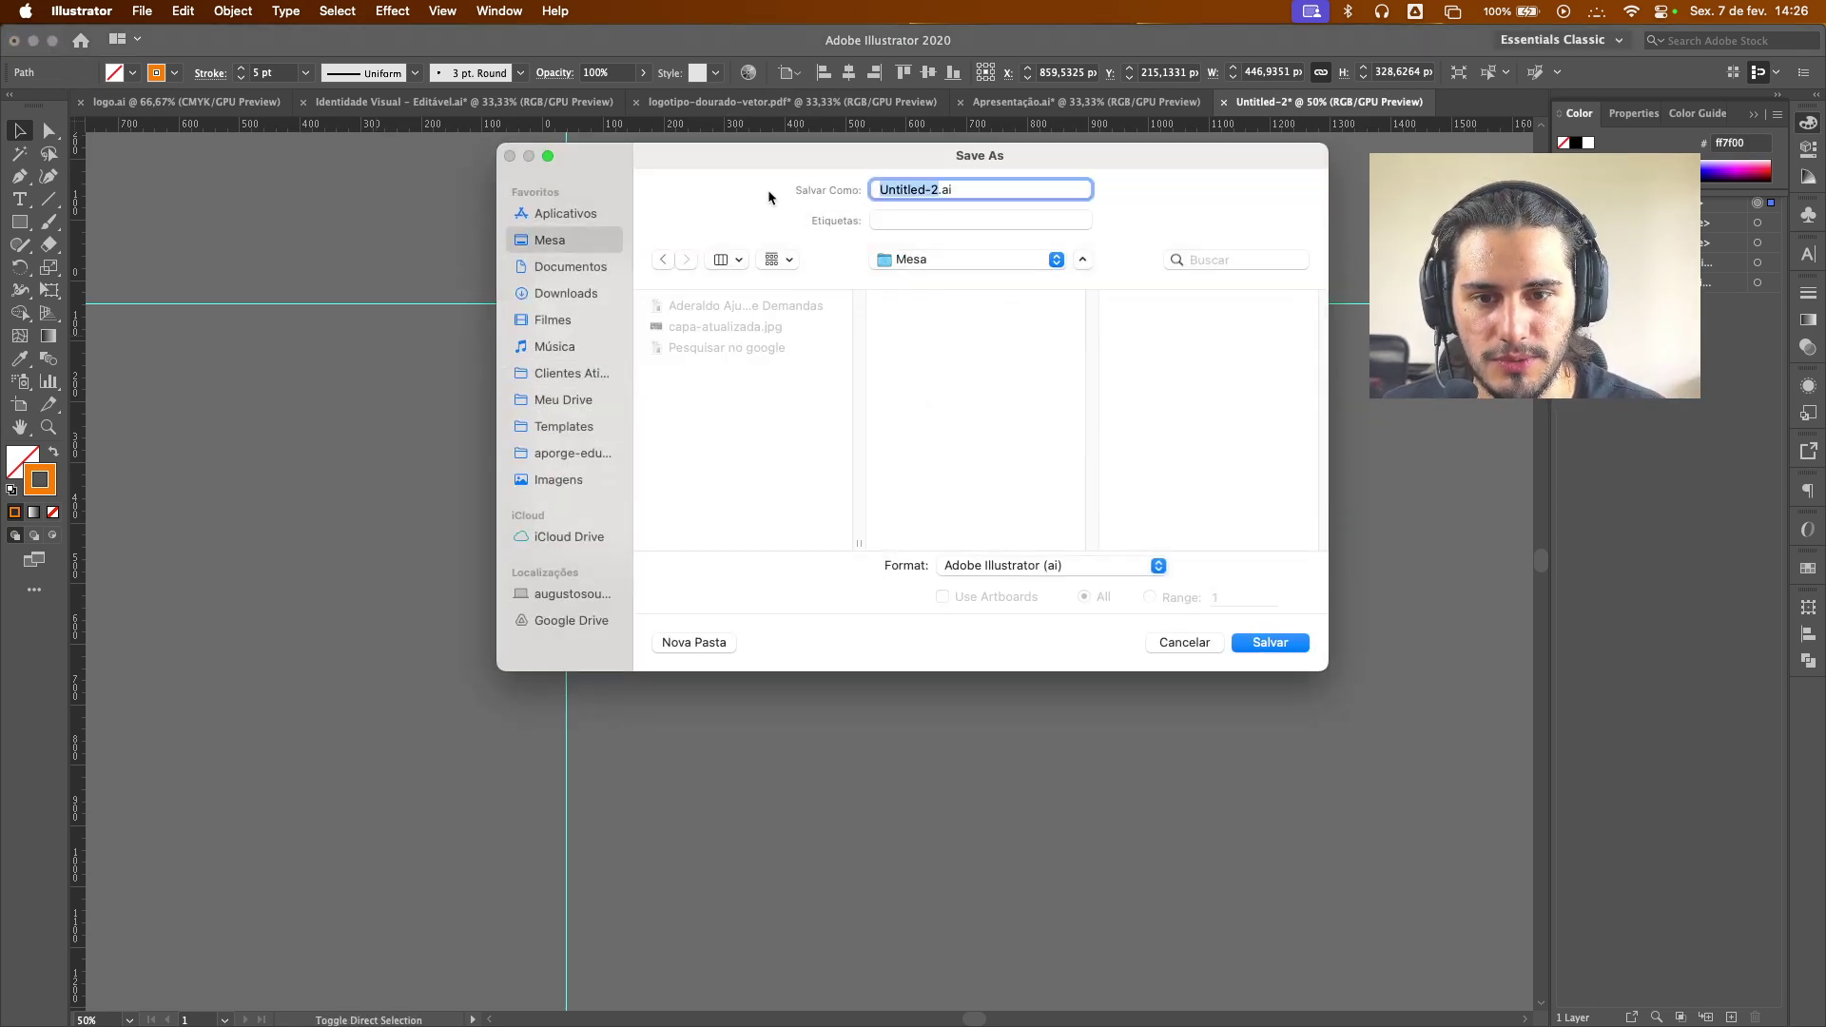
drag(843, 155, 836, 184)
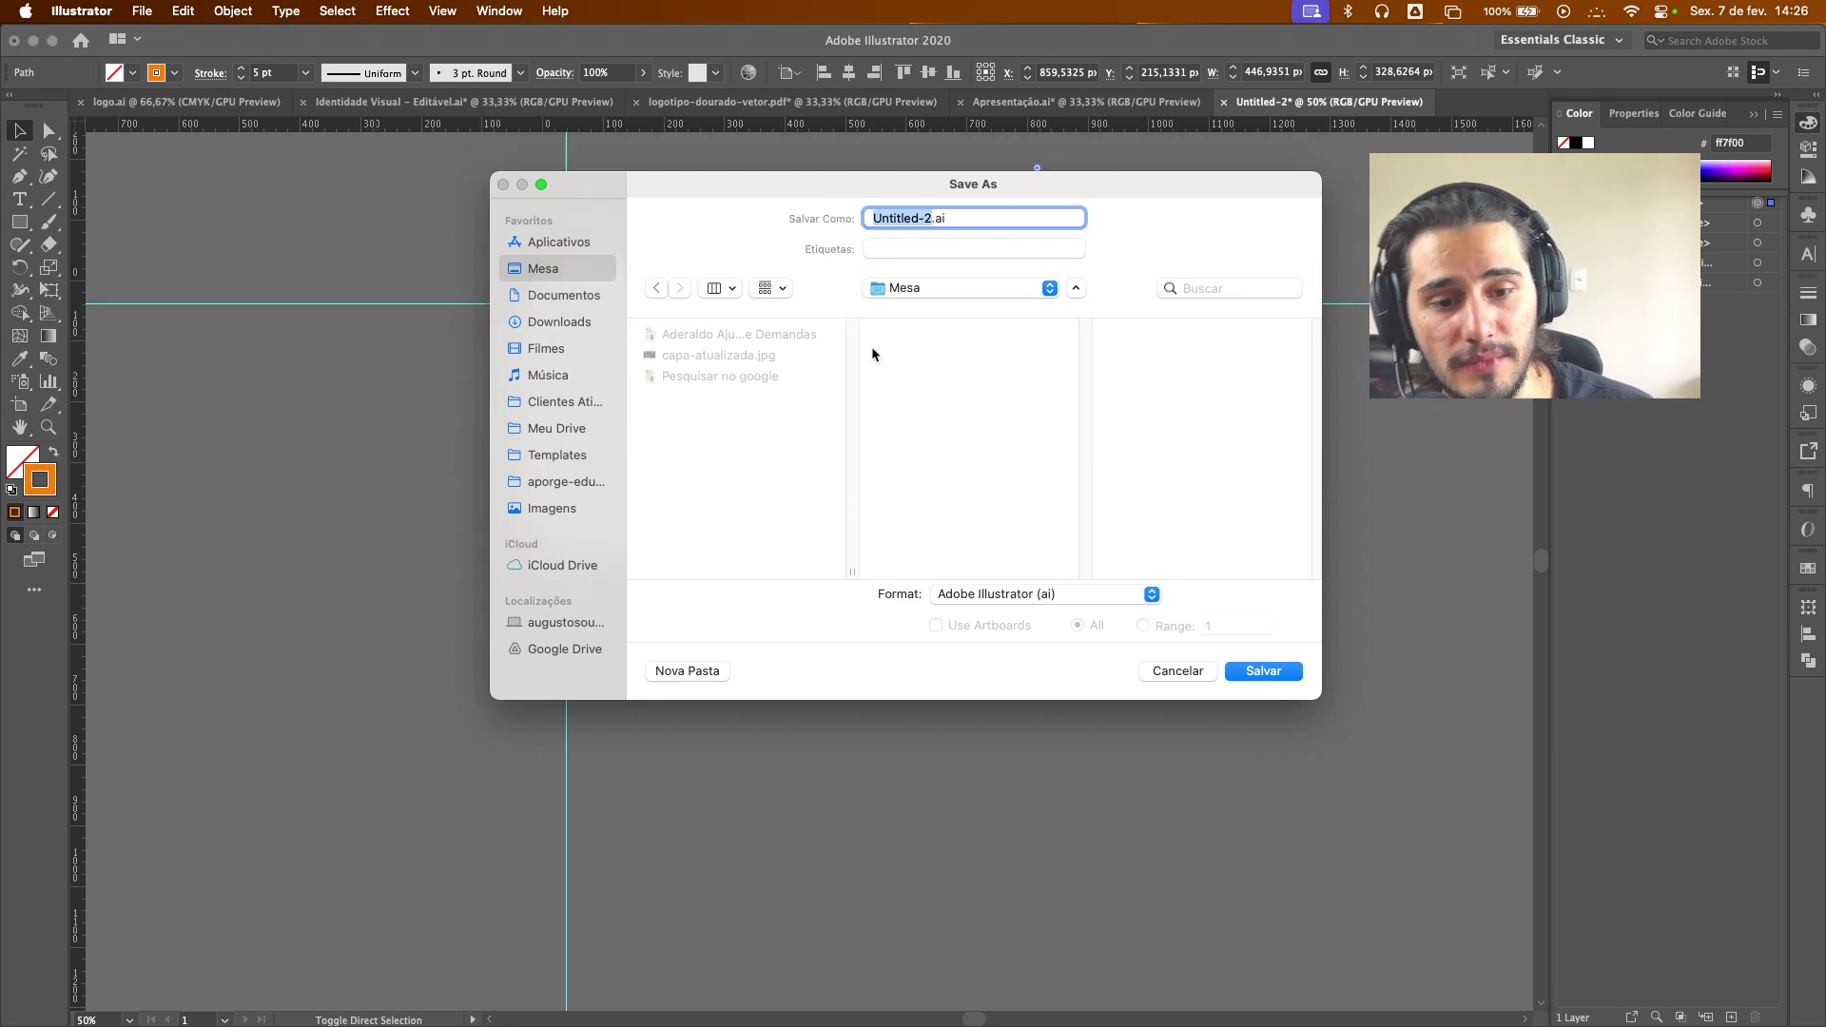
click(1062, 594)
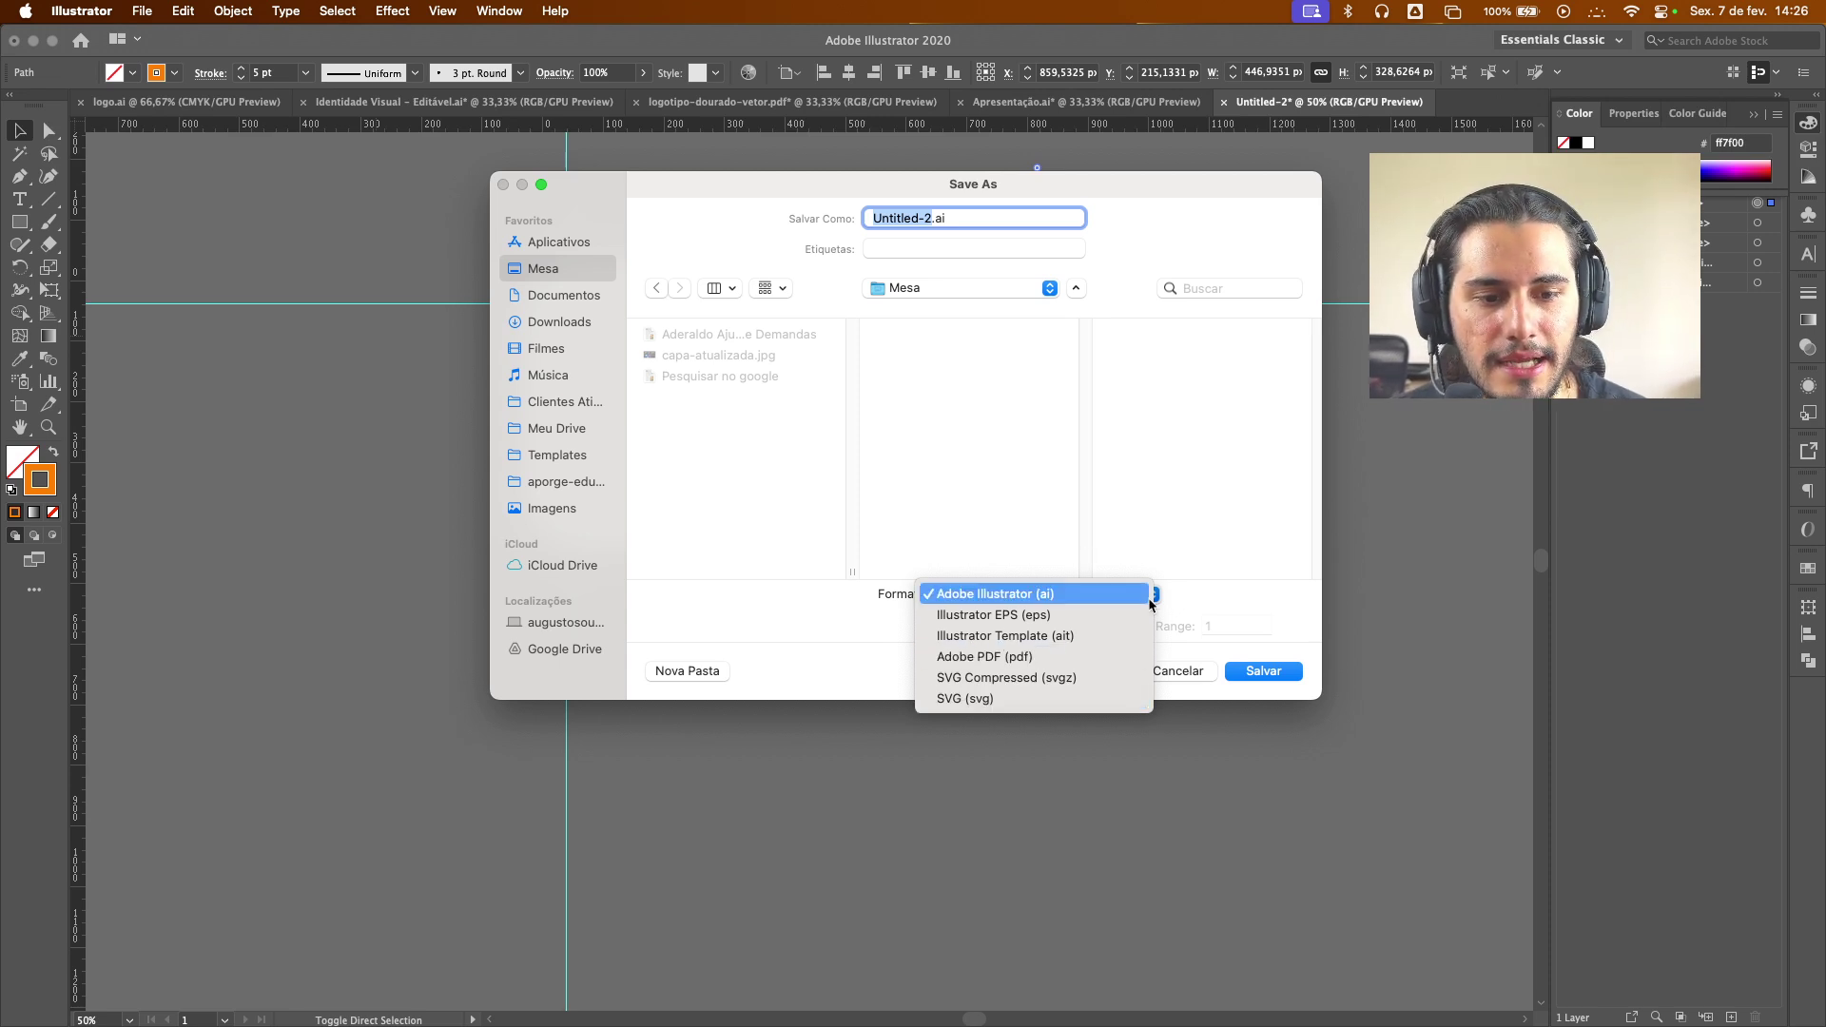
click(993, 593)
click(1178, 670)
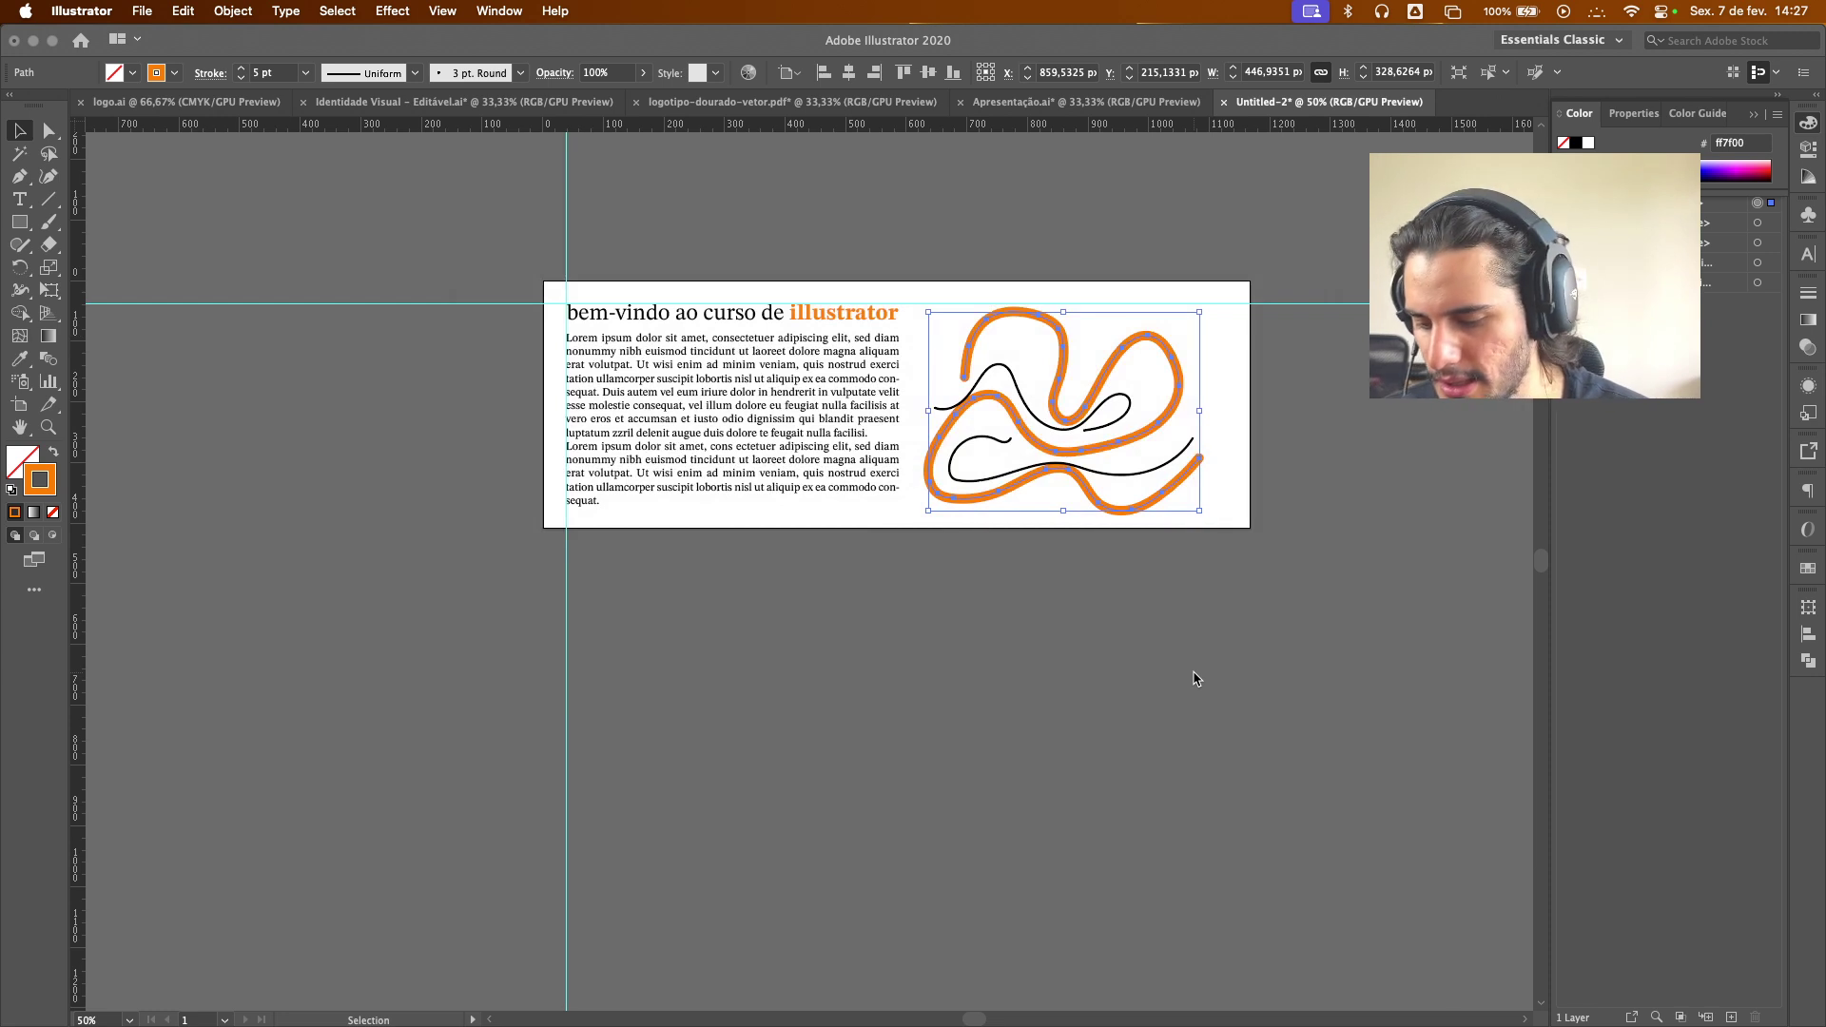
Open Save for Web for the artboard with the PNG-24 preset and preview the image at 400% and 200%
key(a)
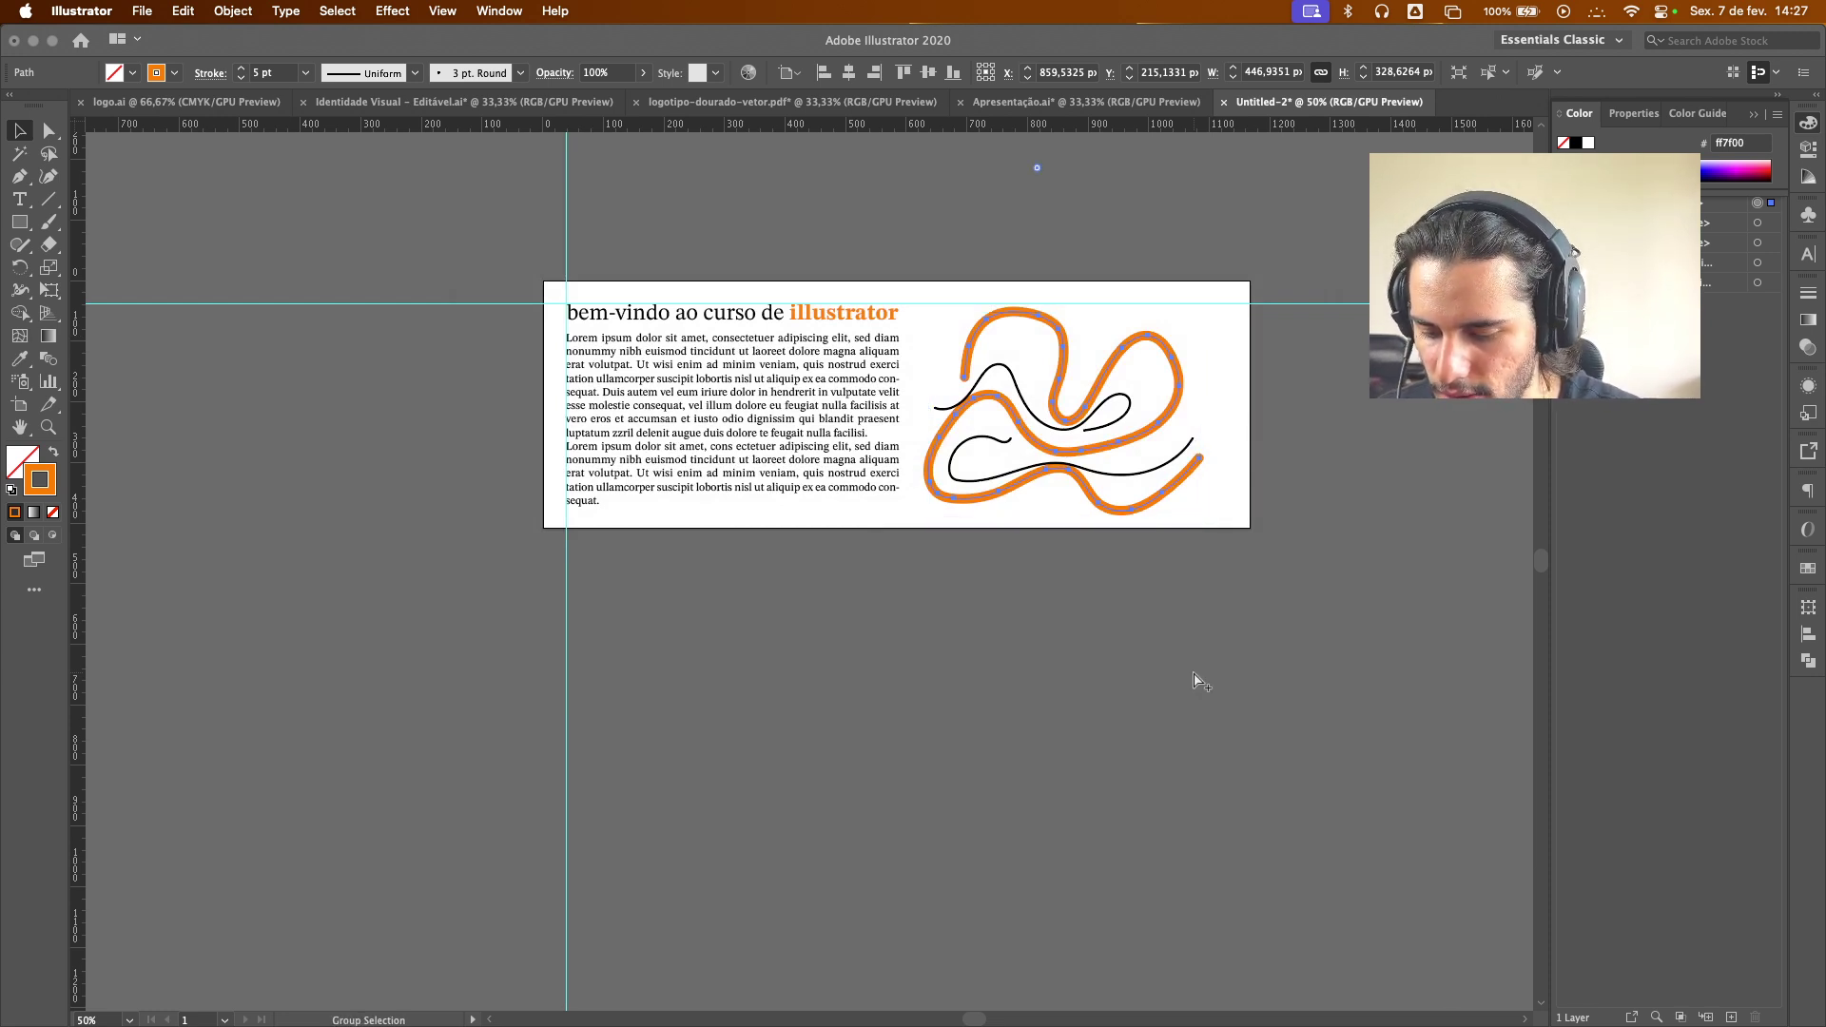
key(super+alt+shift+s)
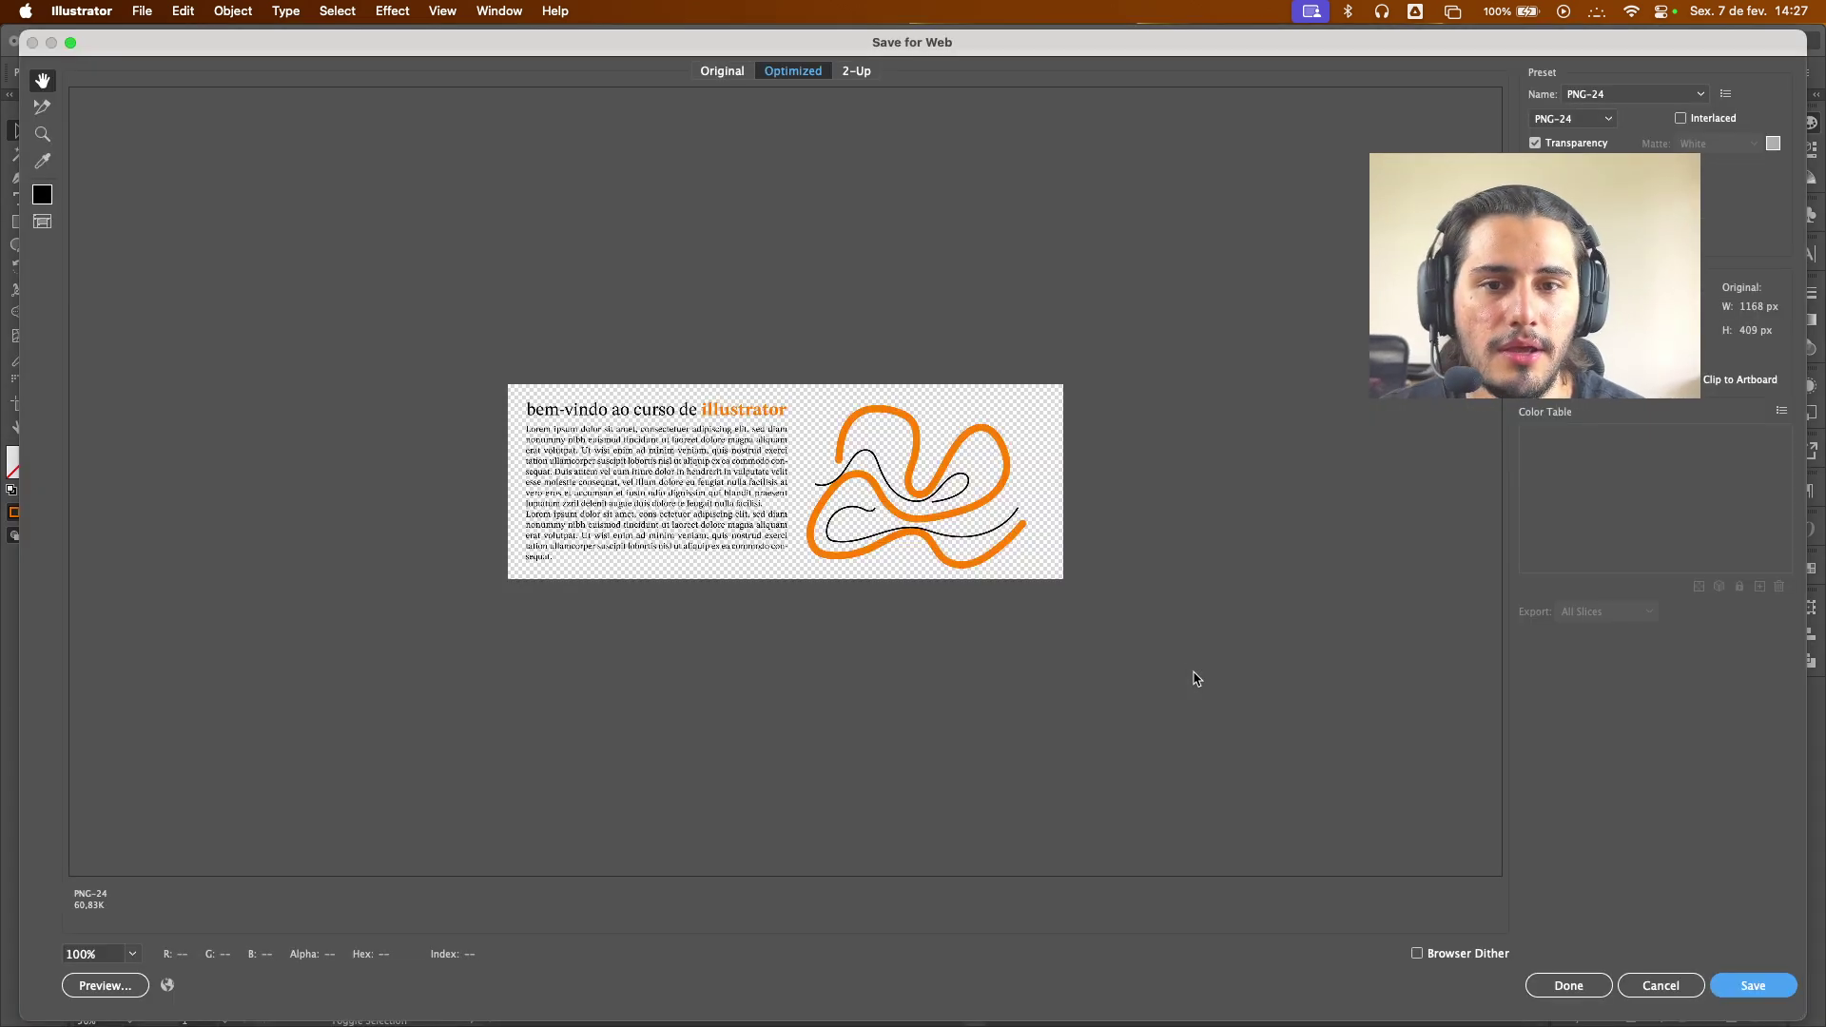
click(1635, 96)
click(1636, 96)
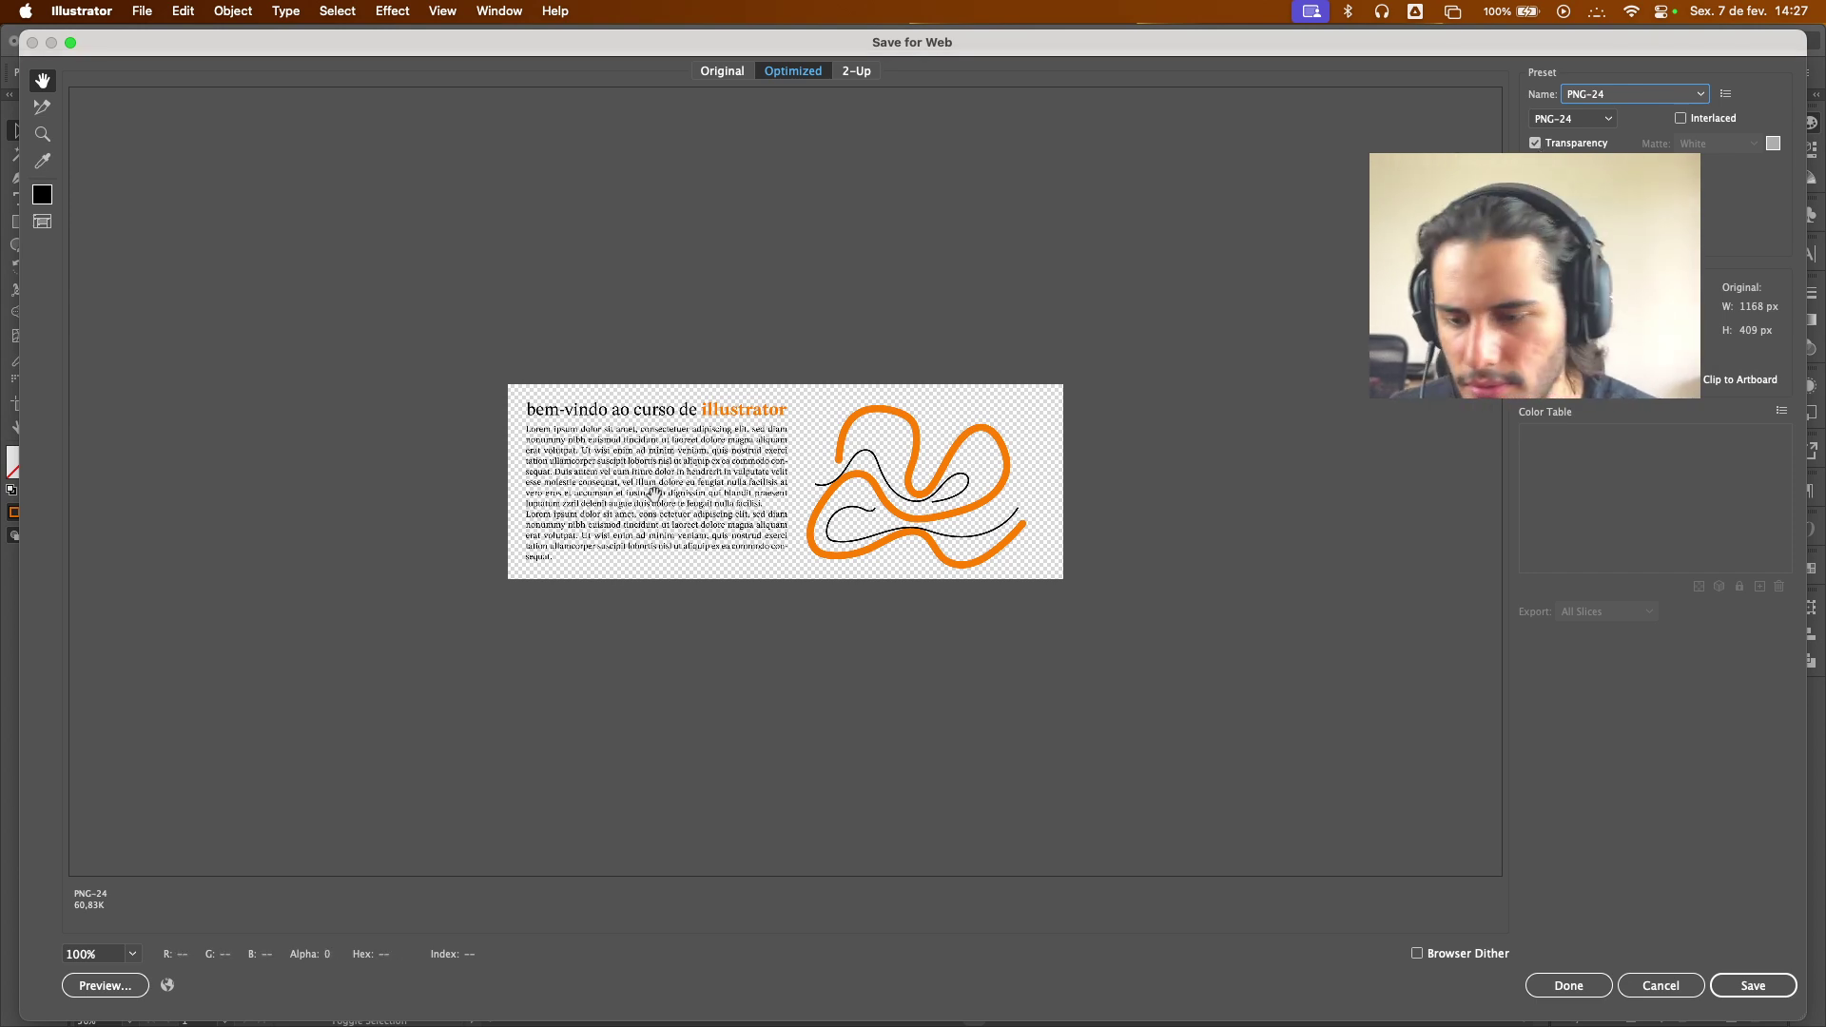
click(132, 954)
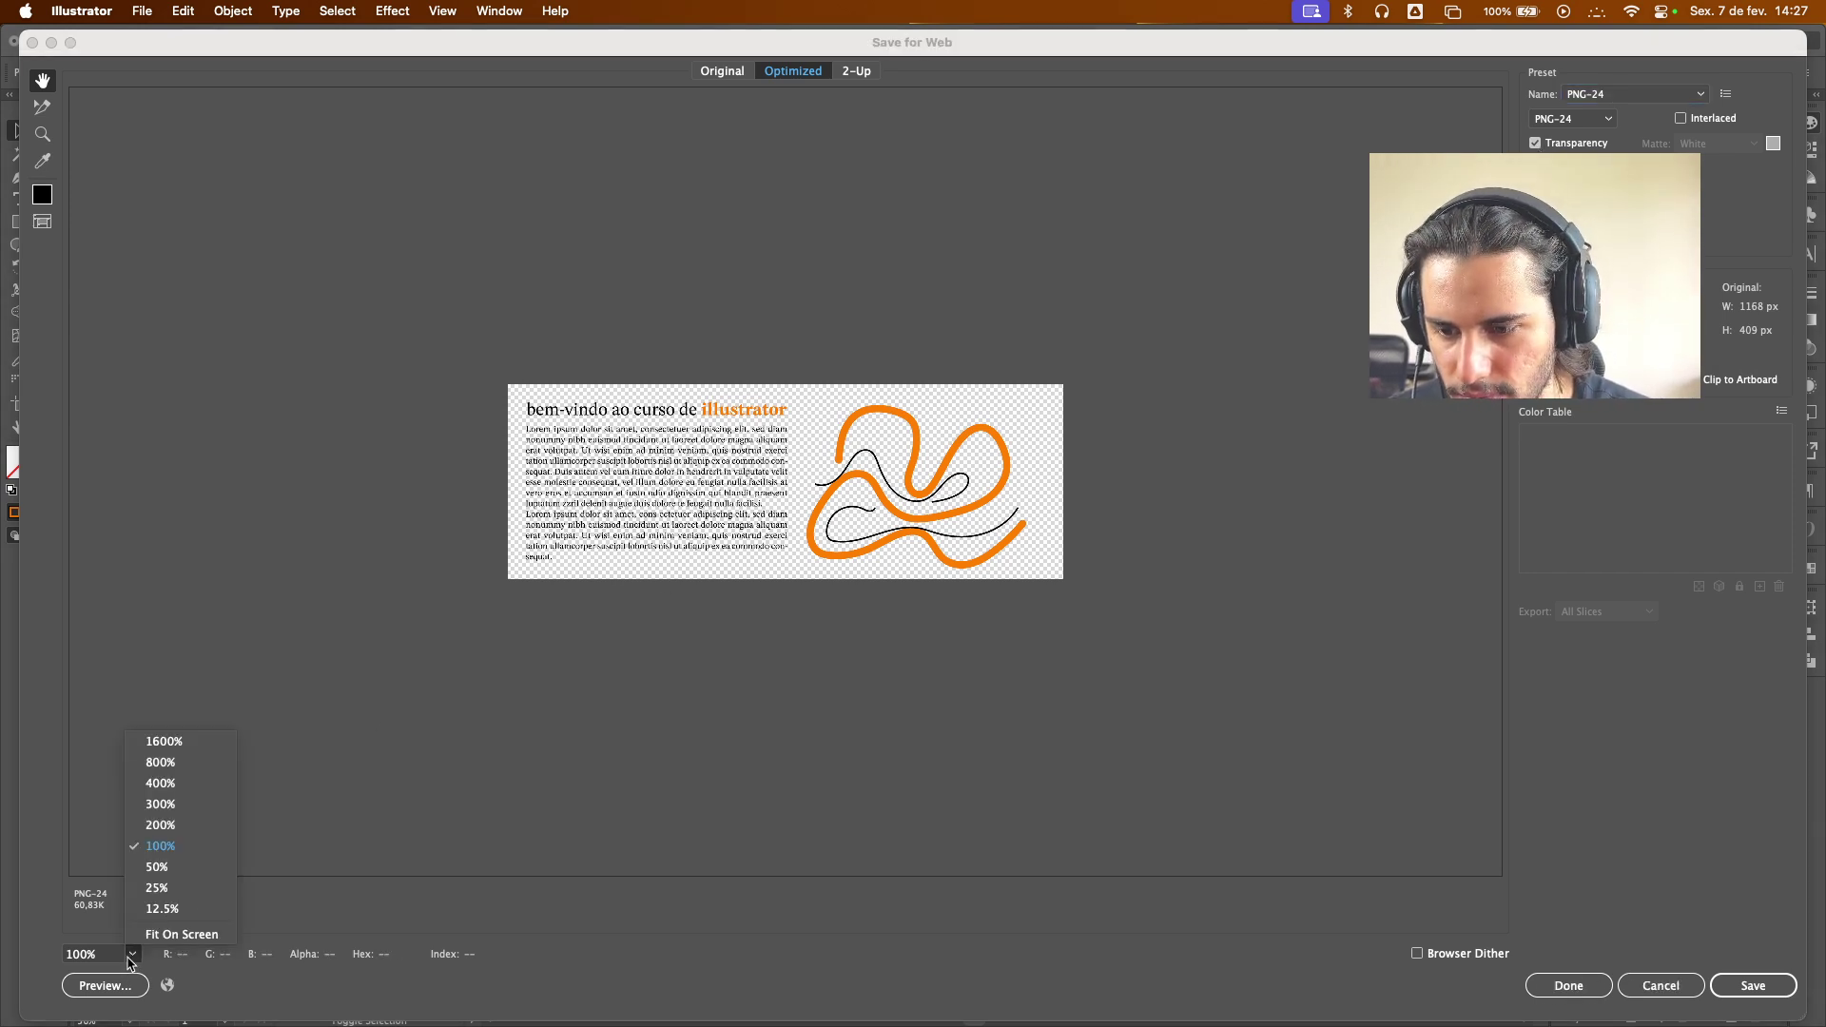
click(181, 783)
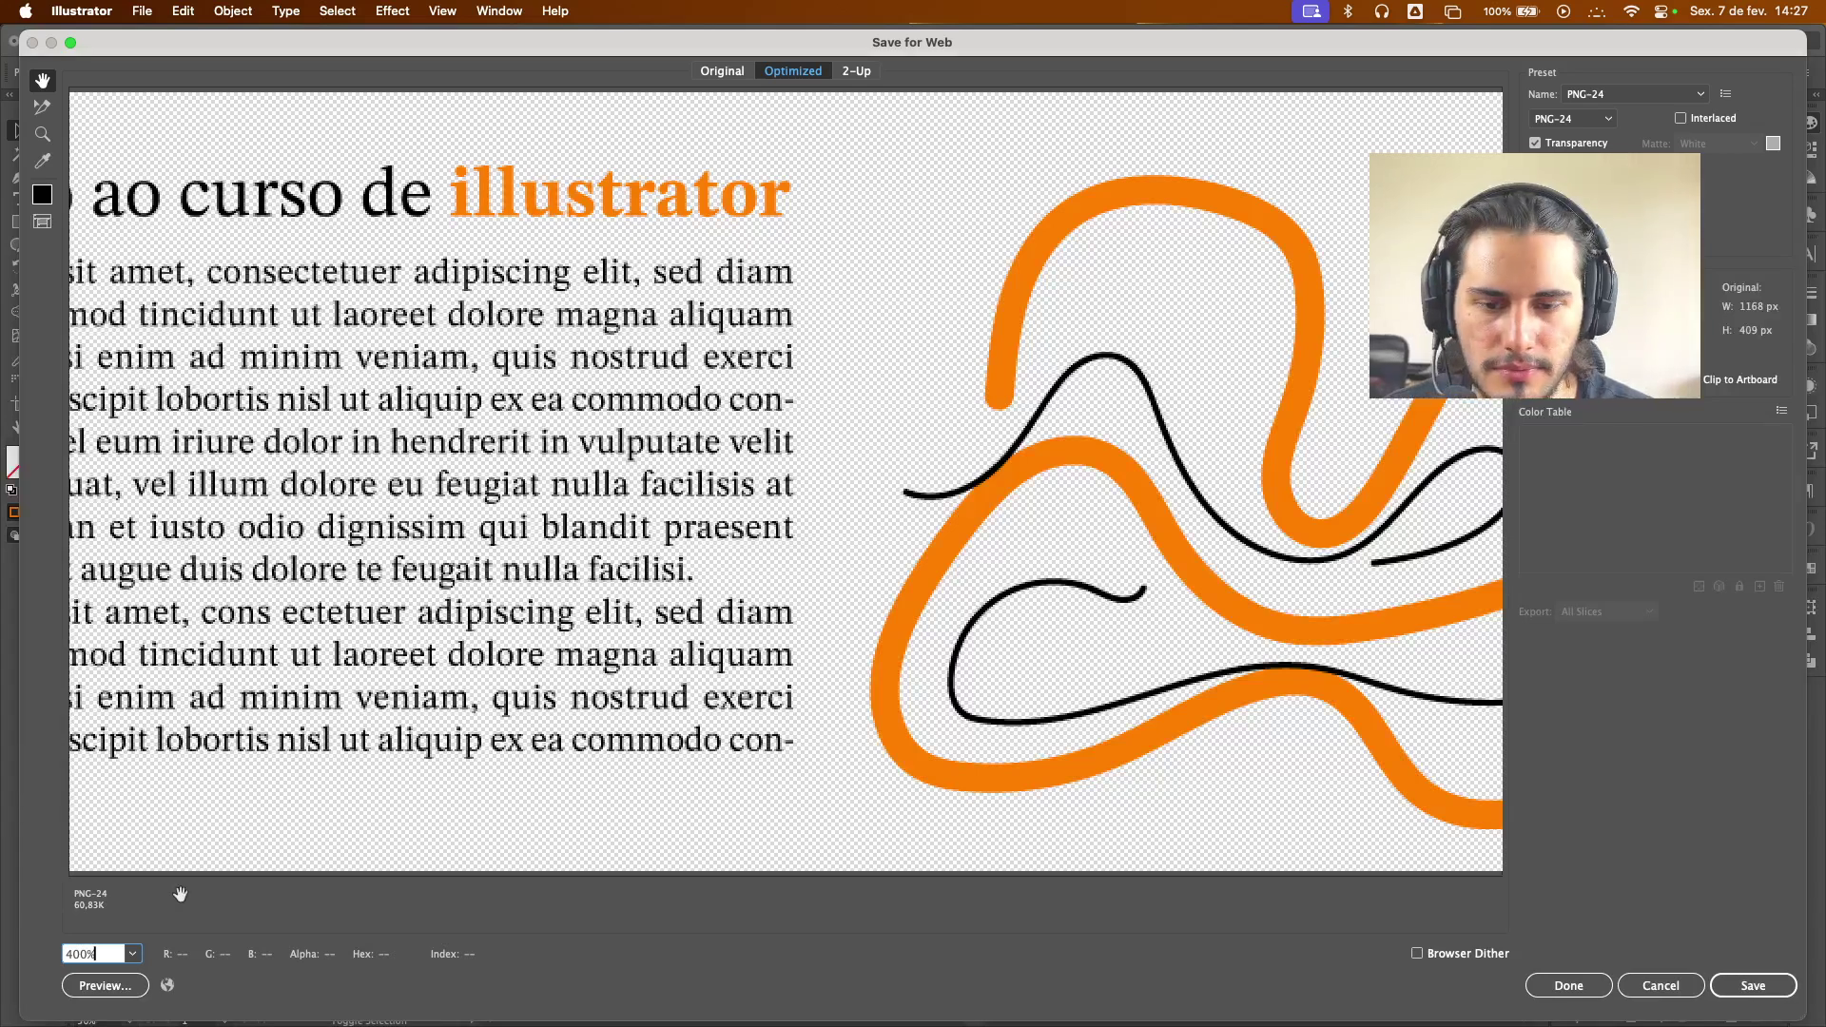
click(132, 954)
click(180, 827)
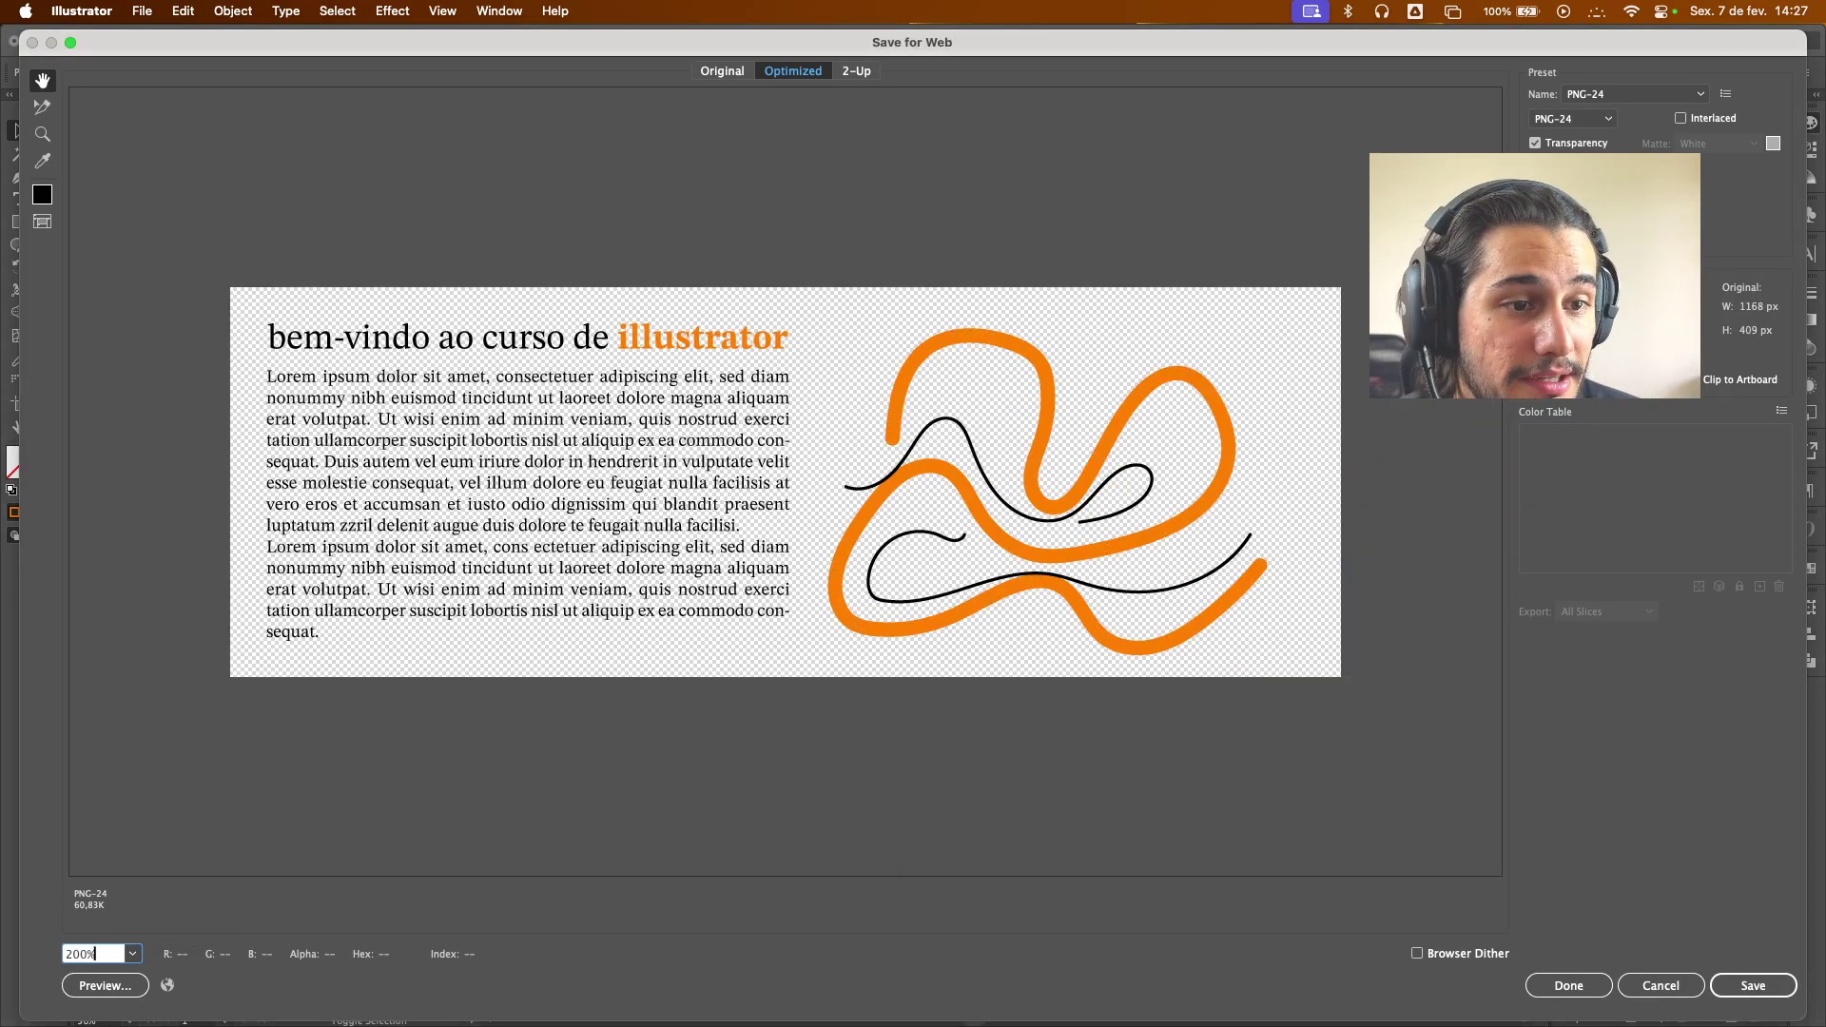
Compare the export preview with transparency off and on, leave Transparency enabled and select the PNG-24 preset
click(1535, 144)
click(1536, 144)
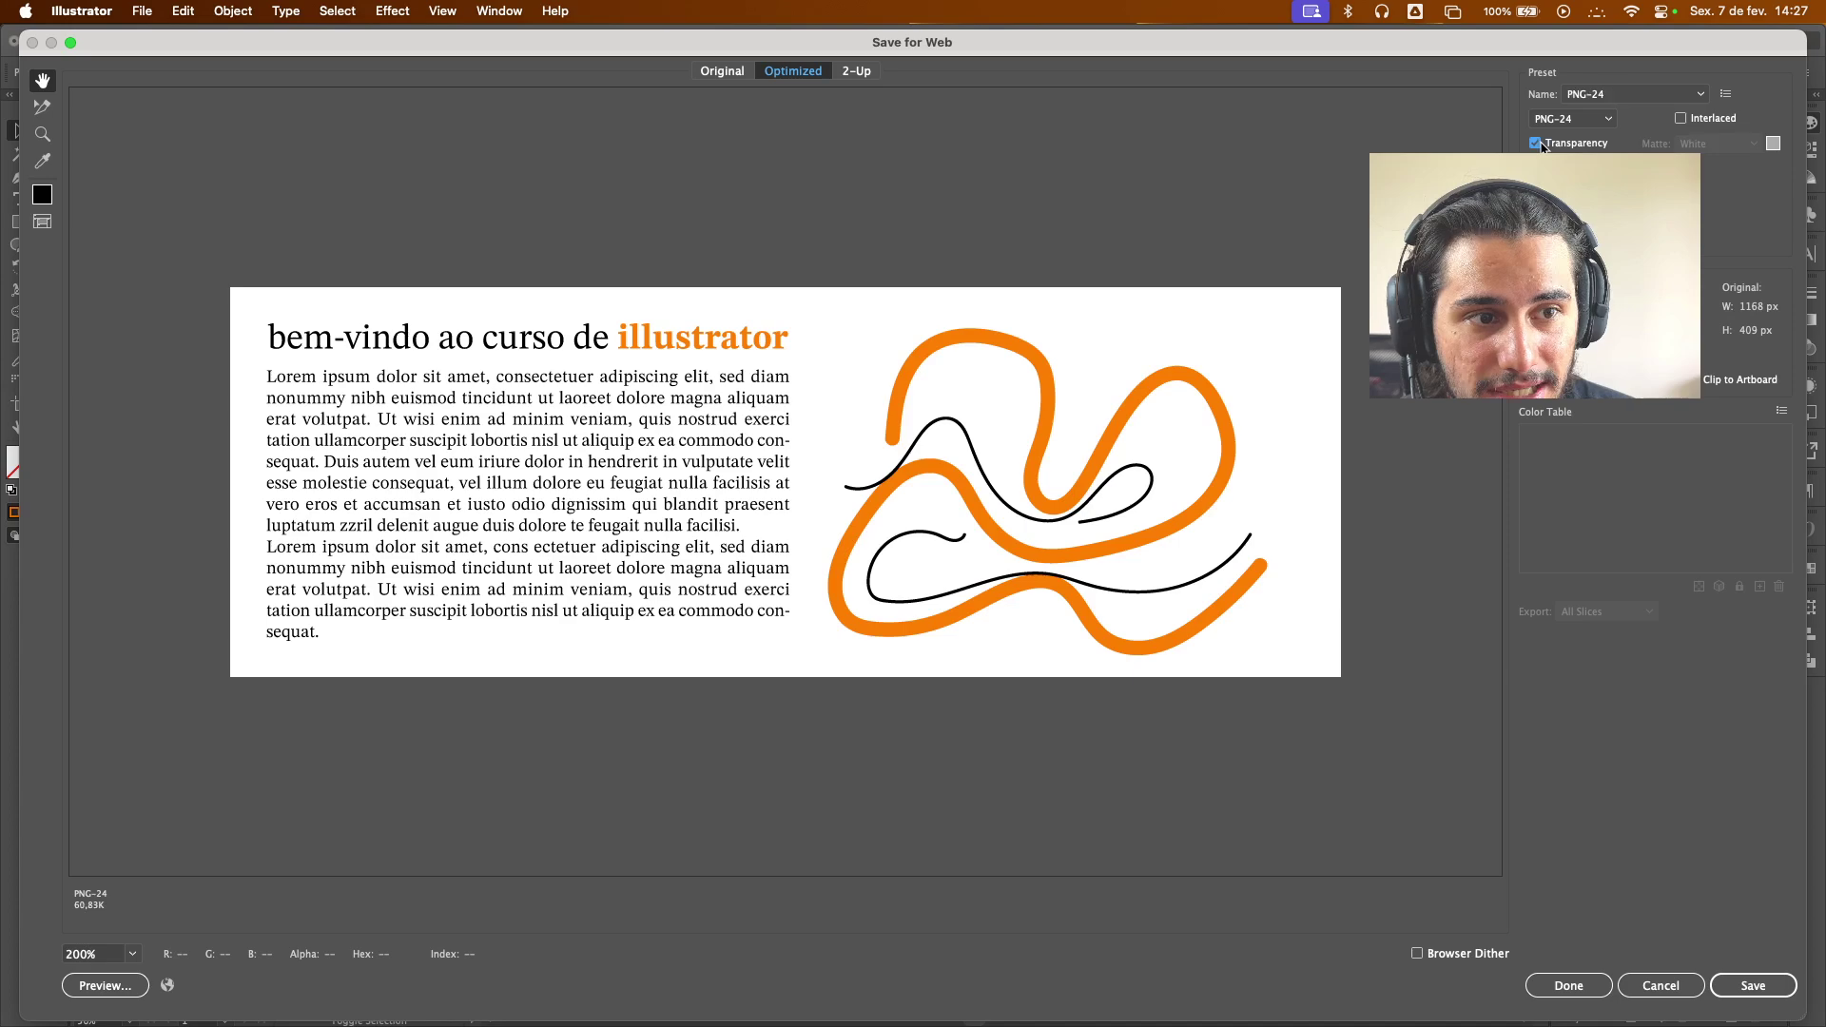
click(1636, 94)
scroll(1636, 248, down, 2)
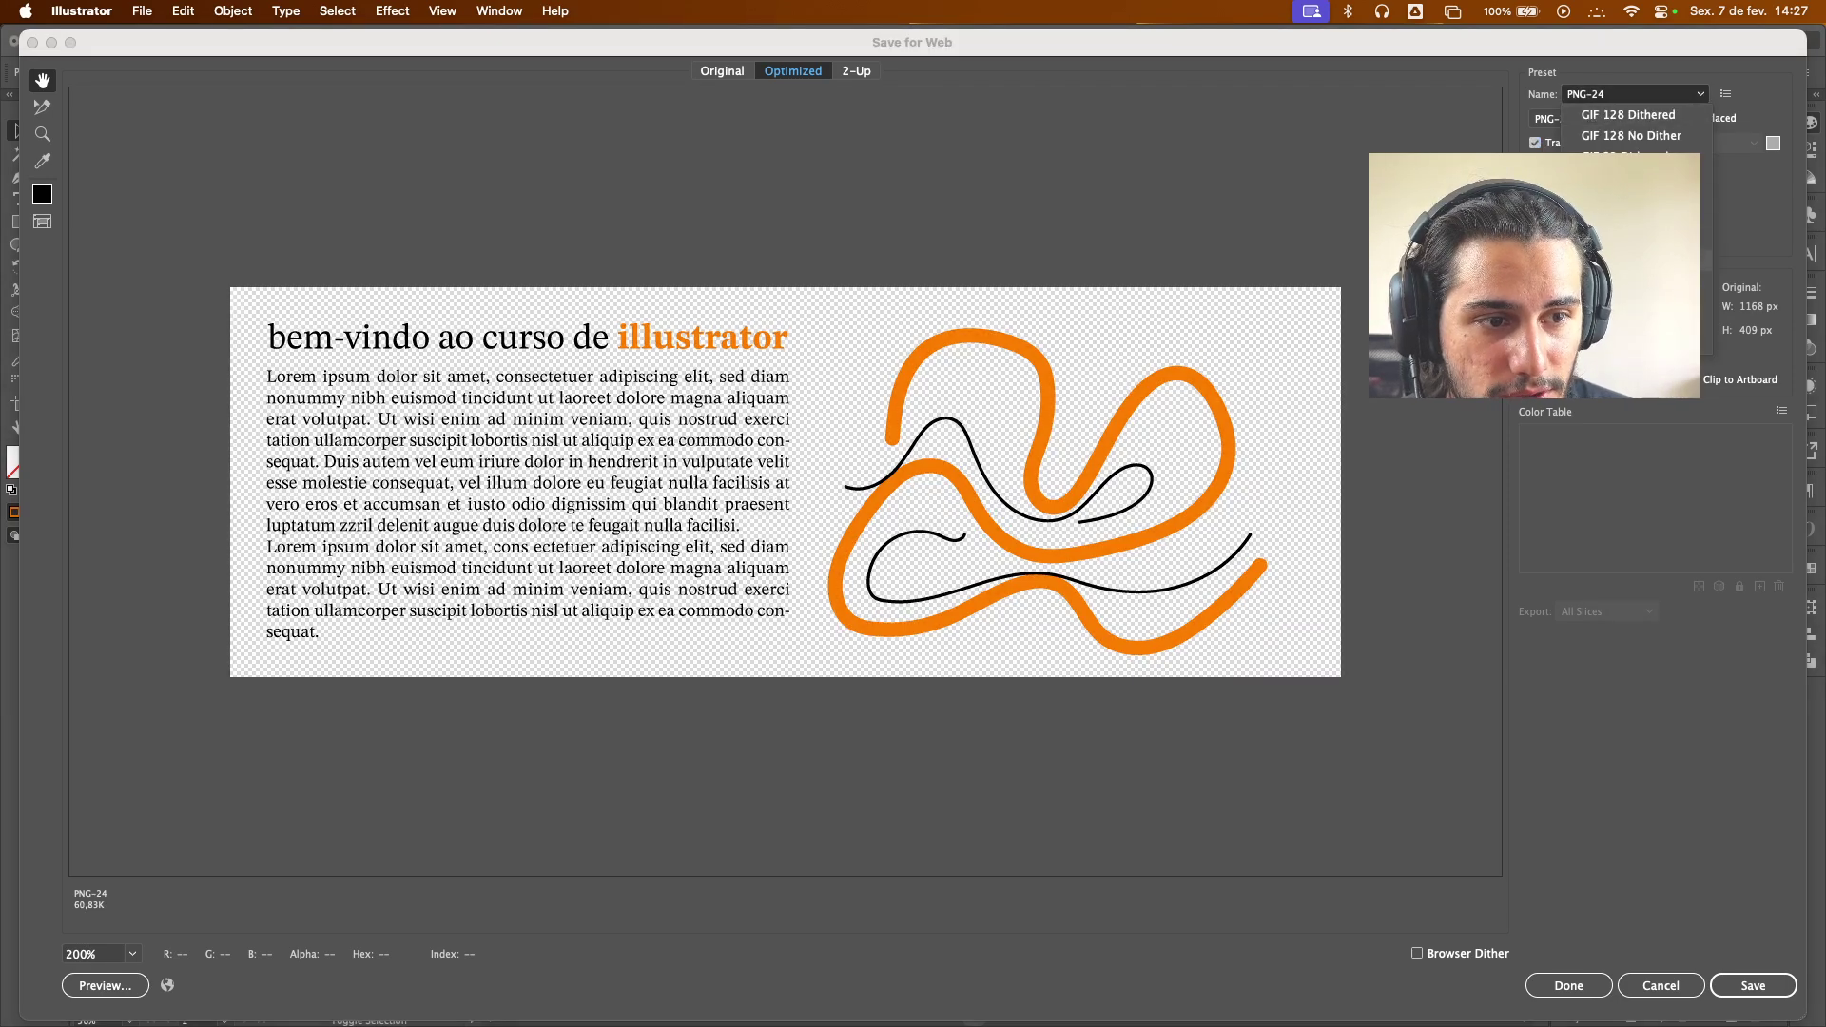
click(1620, 323)
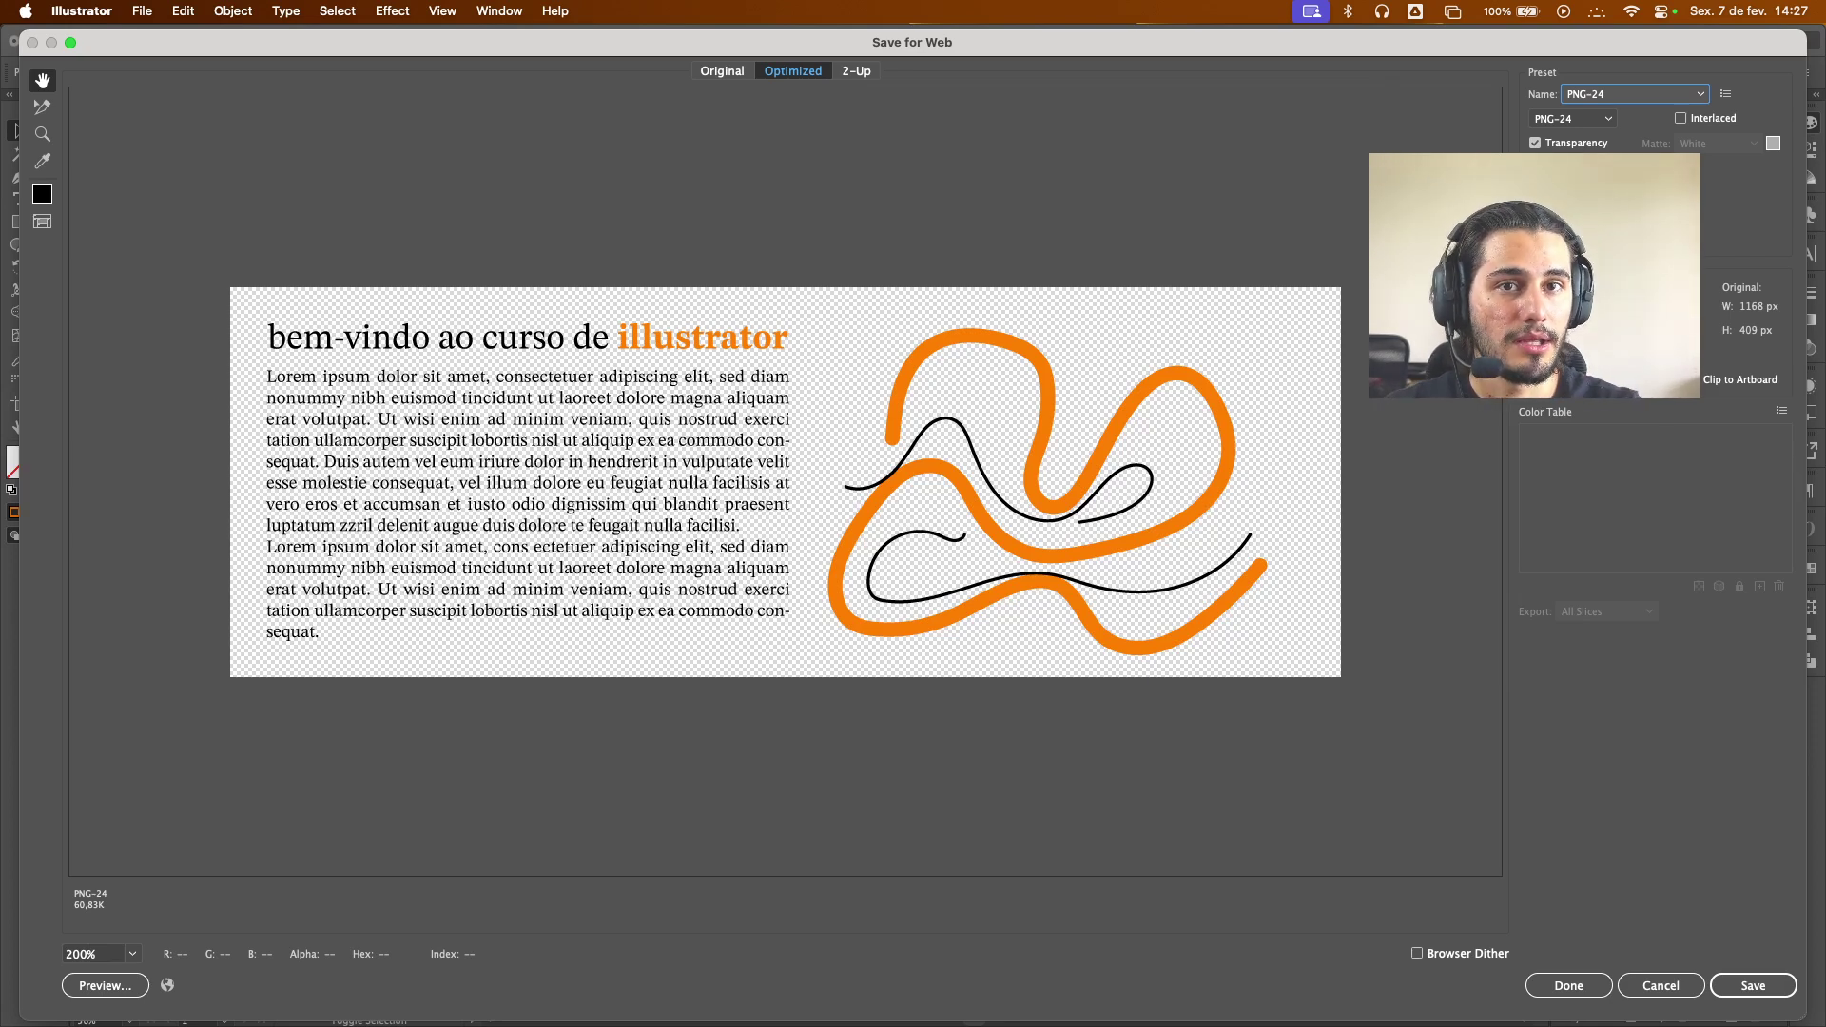
click(1535, 276)
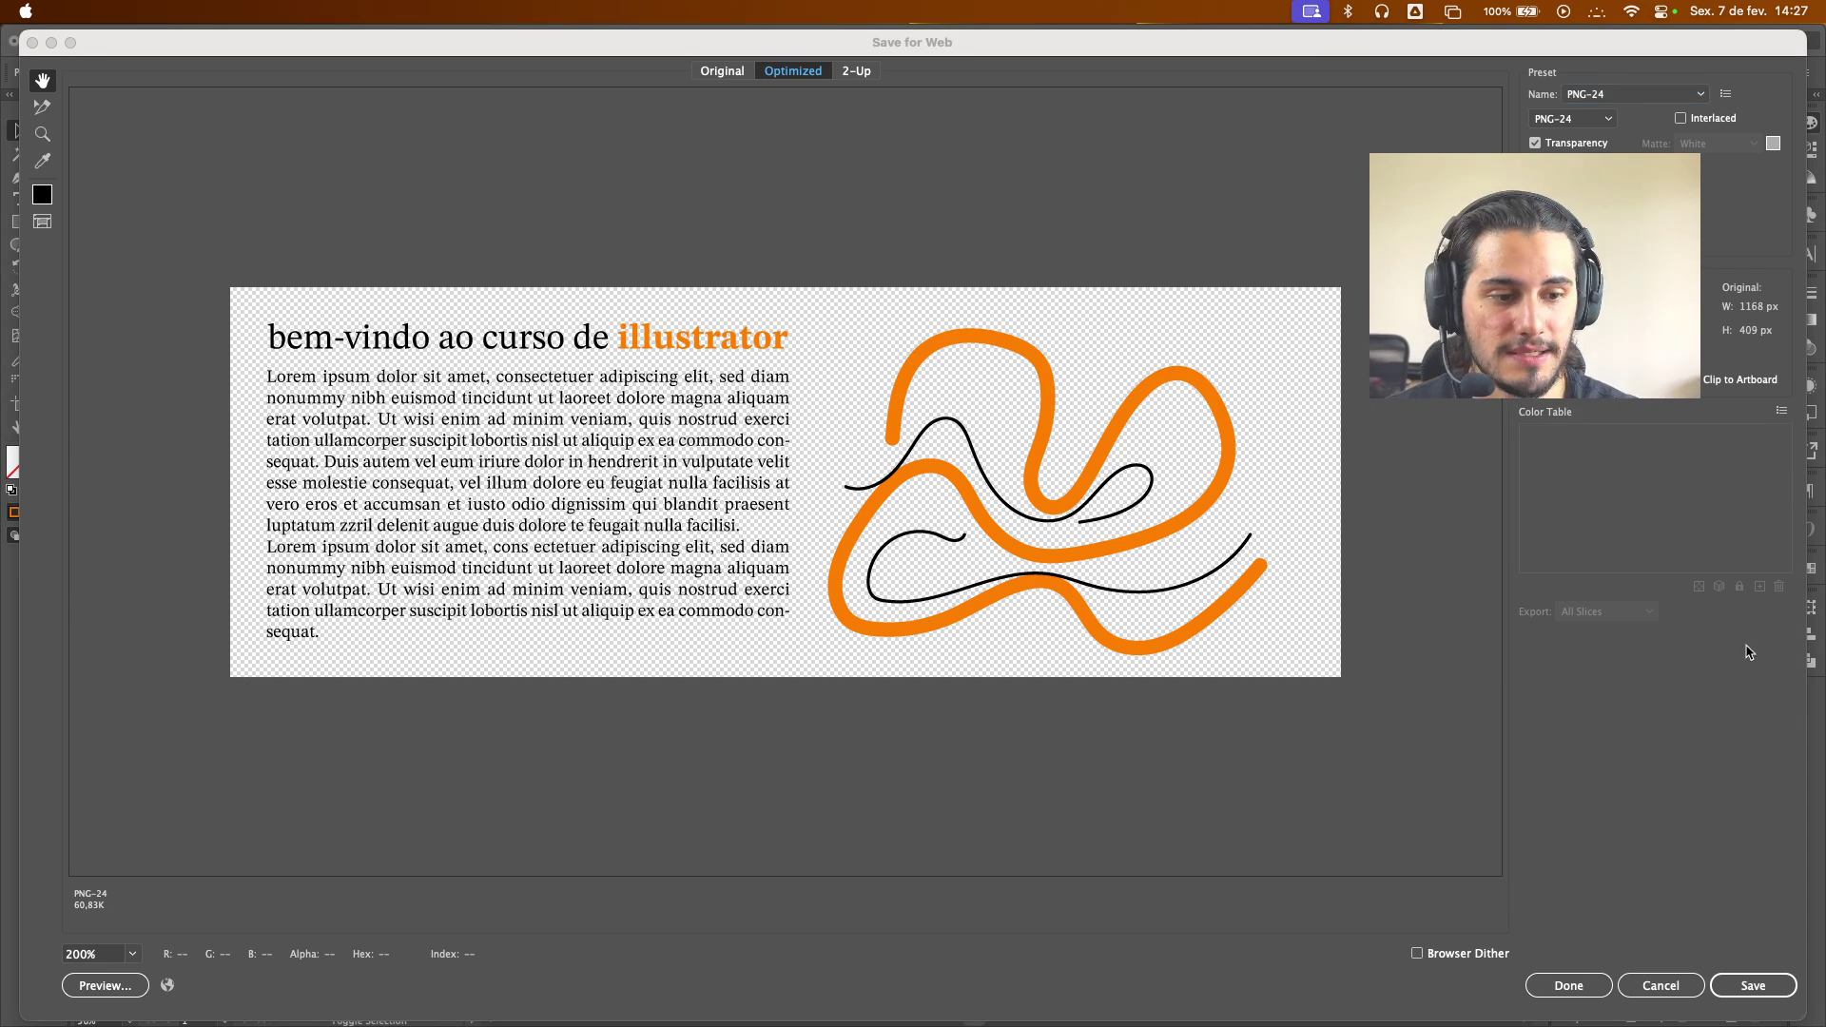